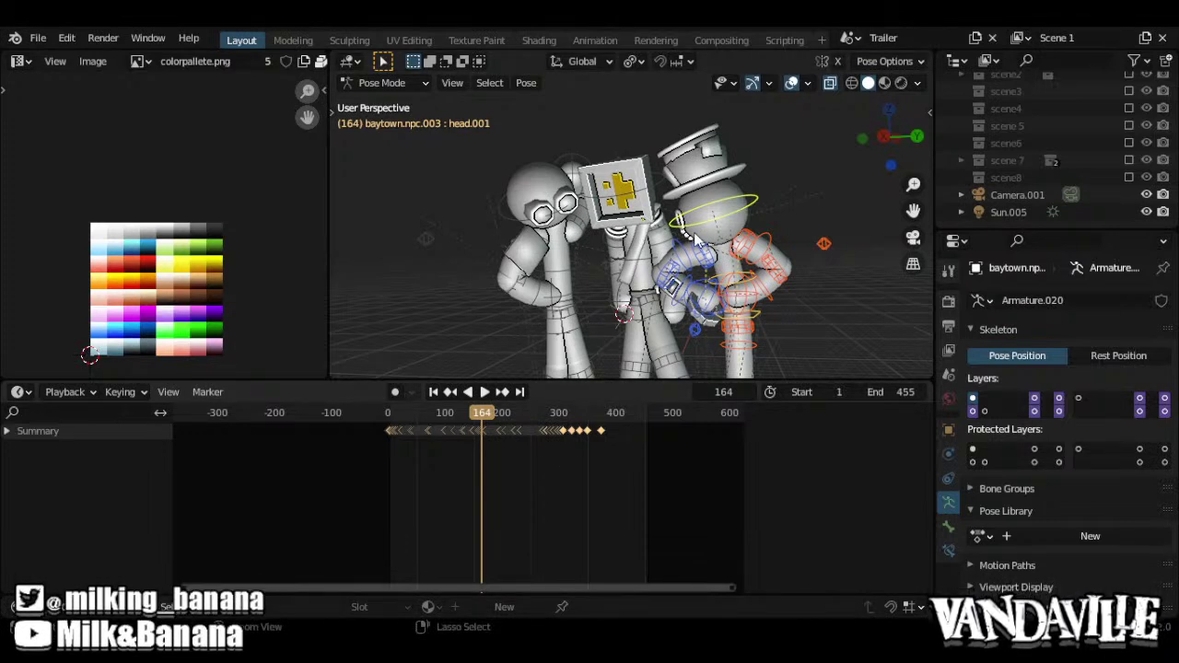
Play the character animation from the start in Pose Mode and stop it at frame 392
key("ctrl+Tab")
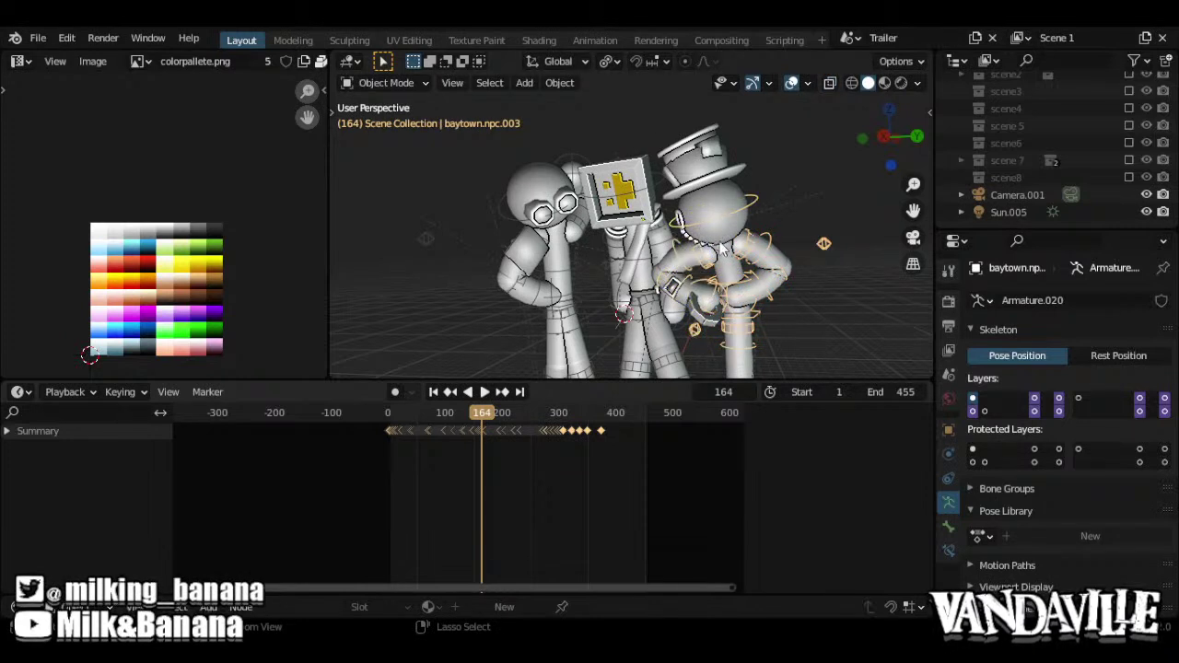
key("ctrl+Tab")
key("shift+Left")
key("space")
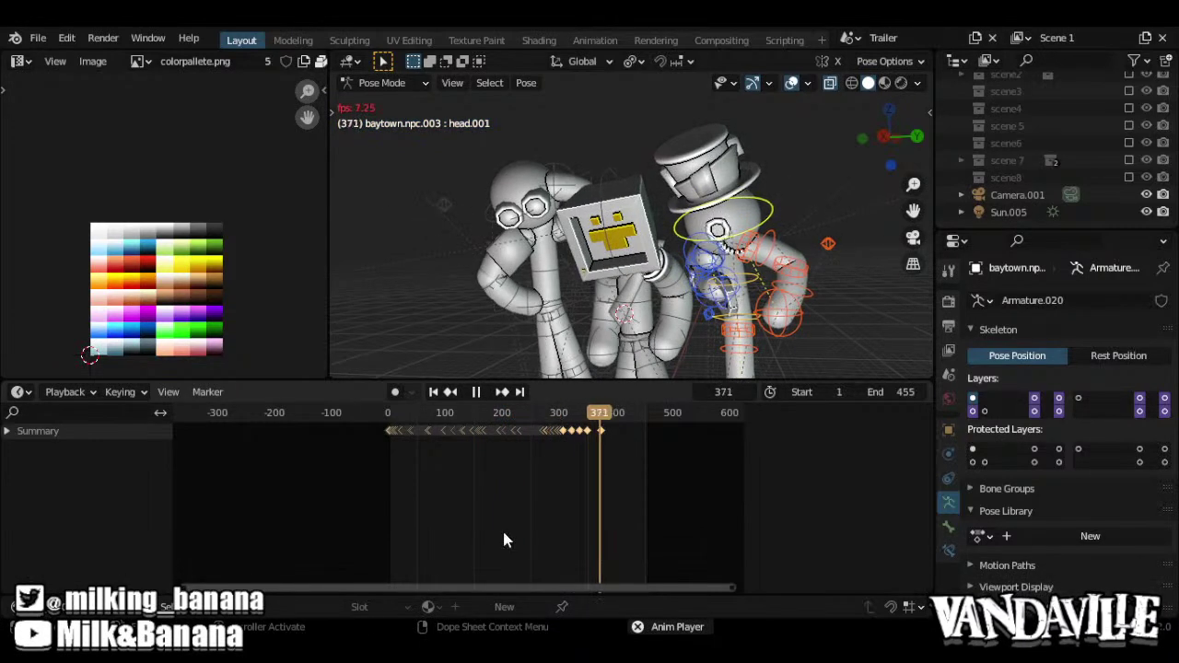
key("space")
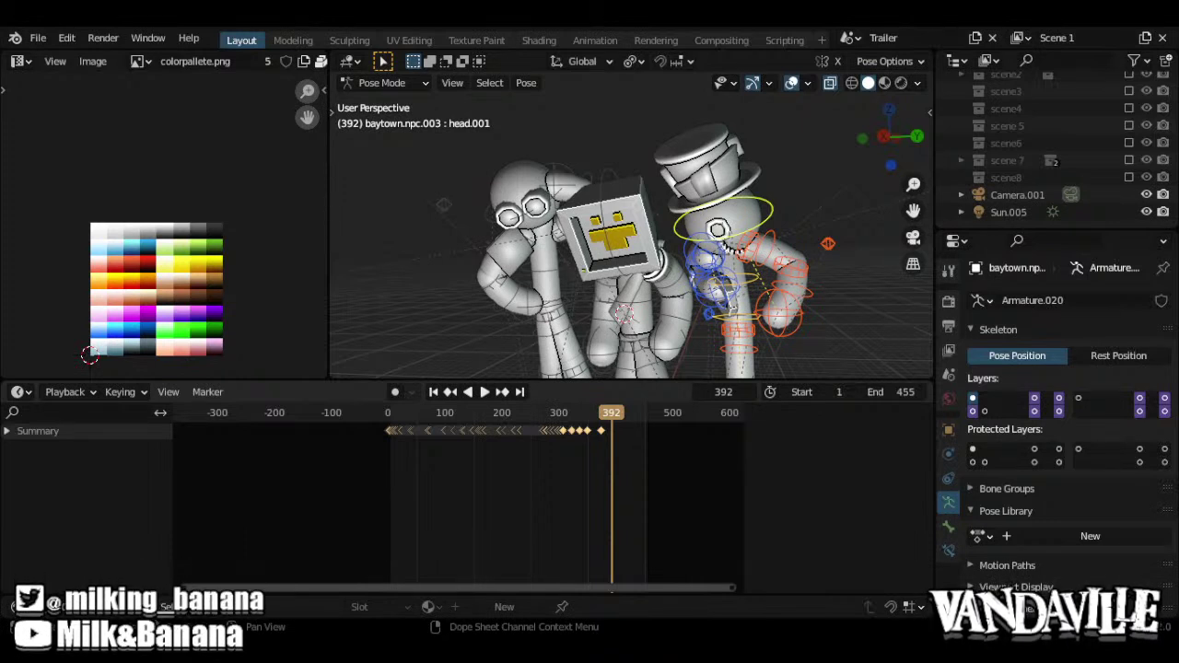
Select the elbow_r control of the top-hat character and scrub the timeline back to around frame 189
scroll(708, 278, "up", 2)
middle_click_drag(707, 278, 645, 274, "shift")
scroll(649, 276, "up", 2)
middle_click_drag(674, 313, 686, 342, "shift")
left_click(684, 338)
middle_click_drag(606, 467, 557, 424, "ctrl")
left_click_drag(556, 430, 525, 426)
middle_click_drag(519, 223, 794, 199)
mouse_move(524, 417)
left_mouse_down()
mouse_move(476, 429)
mouse_move(513, 437)
left_mouse_up()
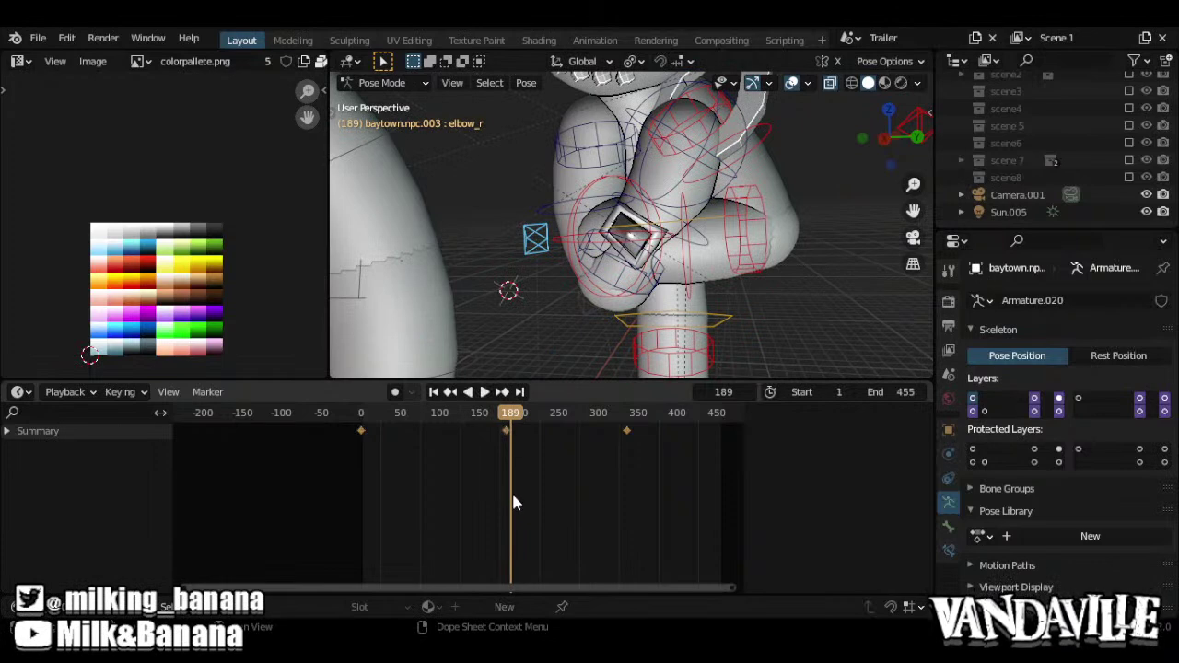
Try to move the elbow_r control away from the body at the frame 182 keyframe
key("Down")
key("g")
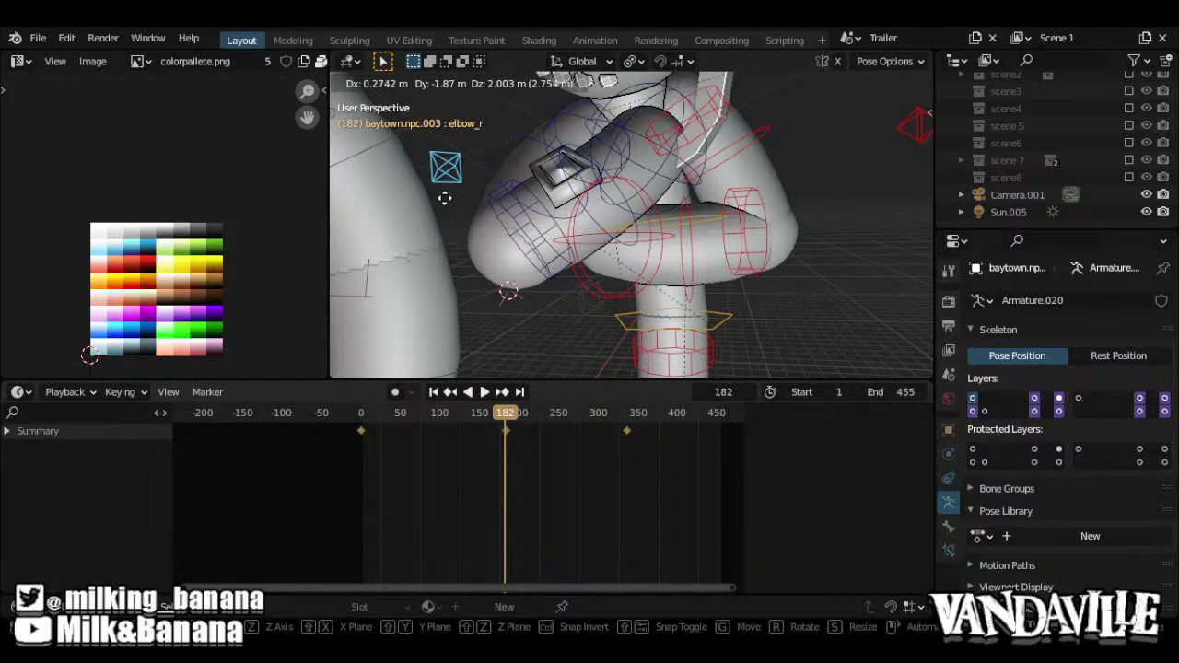
left_click(468, 234)
Try to reposition the elbow_r control at frame 216, scrub ahead to check it, and undo the last change
left_click_drag(507, 430, 531, 424)
middle_click_drag(488, 244, 644, 248)
key("g")
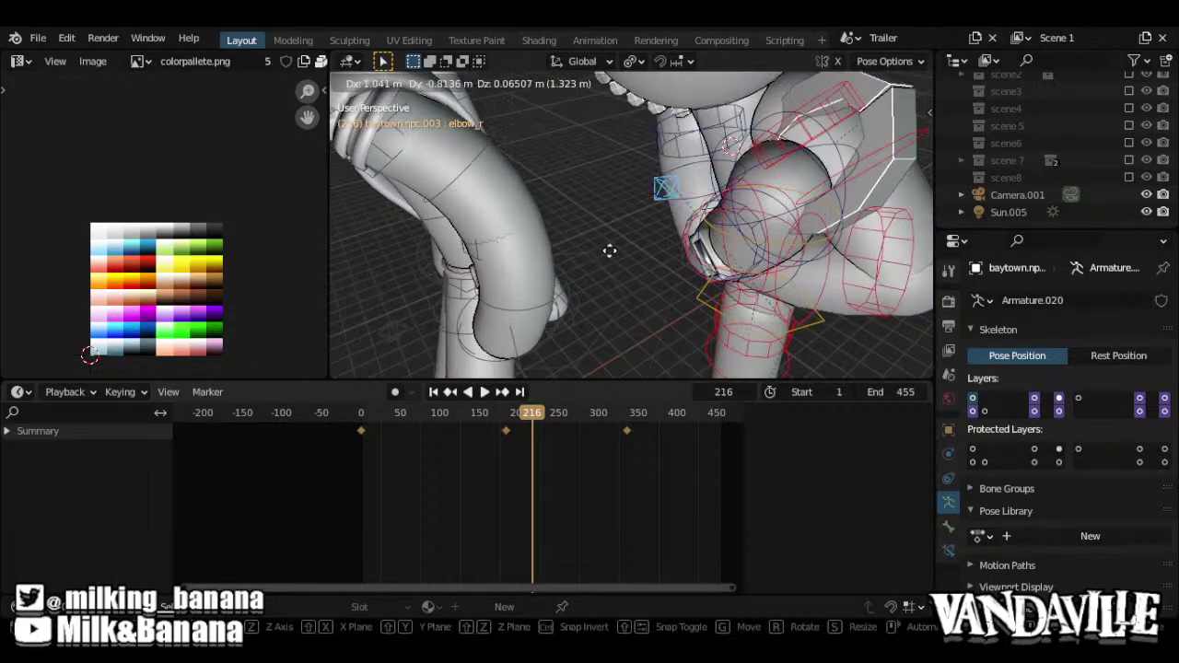
left_click(735, 279)
middle_click_drag(735, 278, 792, 226)
scroll(737, 248, "down", 3)
left_click_drag(535, 416, 604, 411)
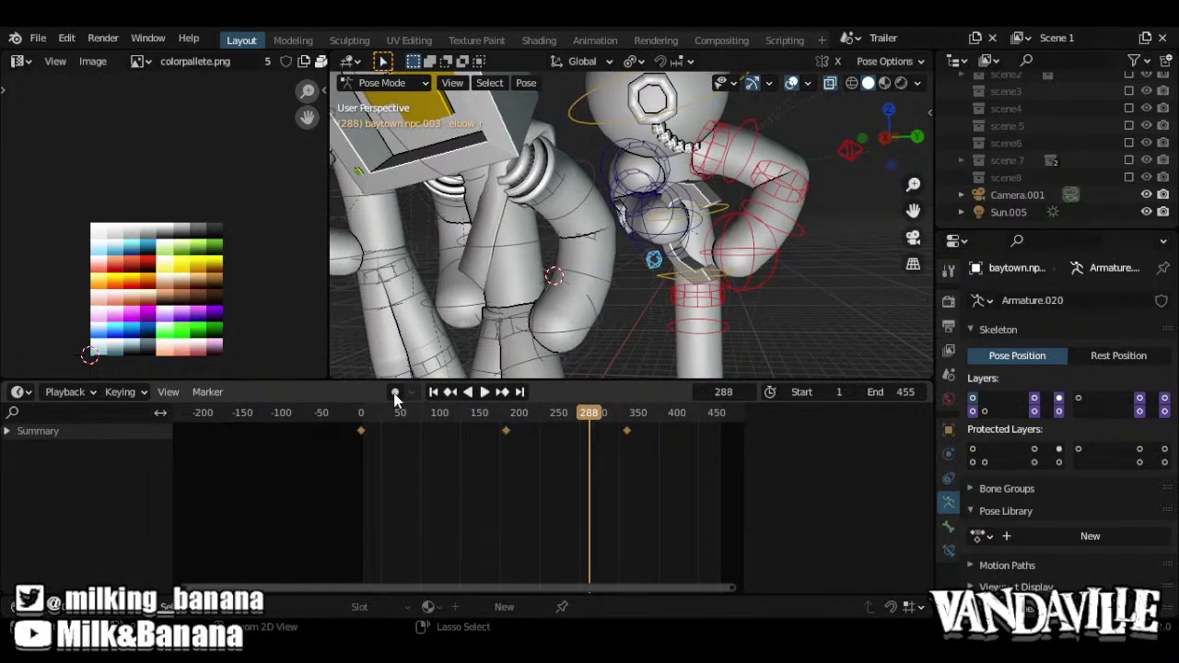
key("ctrl+z")
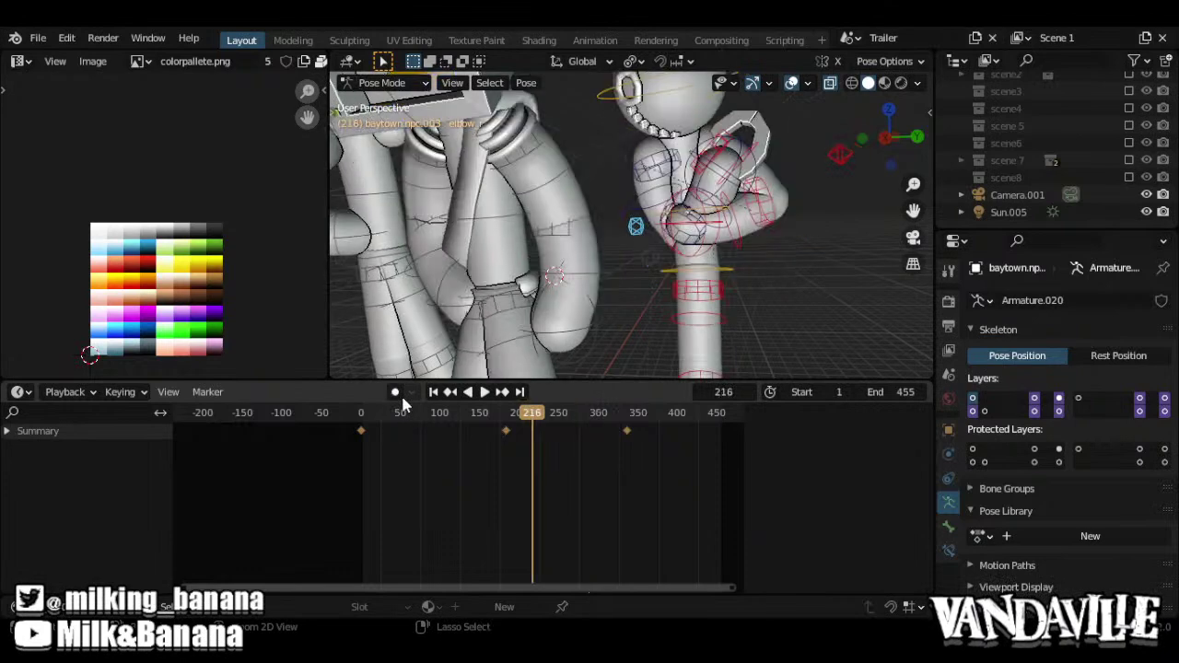
Enable auto keying and move the elbow_r control at frame 216 to record its new position
left_click(395, 392)
middle_click_drag(534, 277, 626, 353)
key("g")
left_click(604, 256)
Play and scrub the arm motion after frame 216, stopping at frame 300 to check the right elbow
key("space")
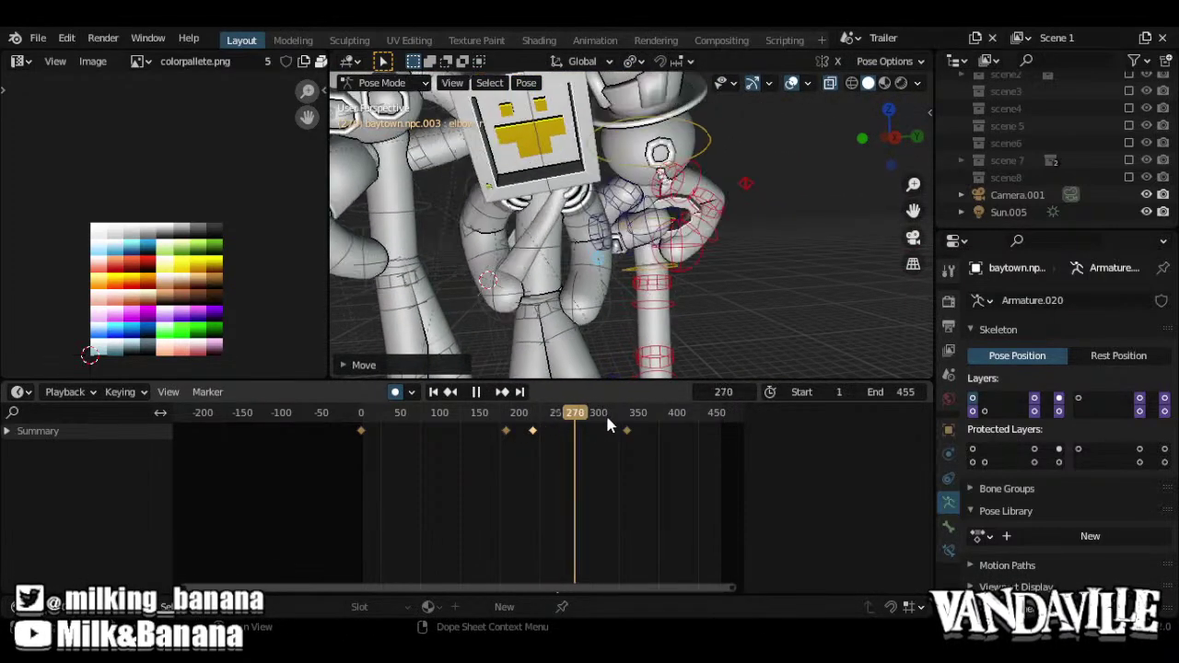
left_click_drag(632, 417, 557, 439)
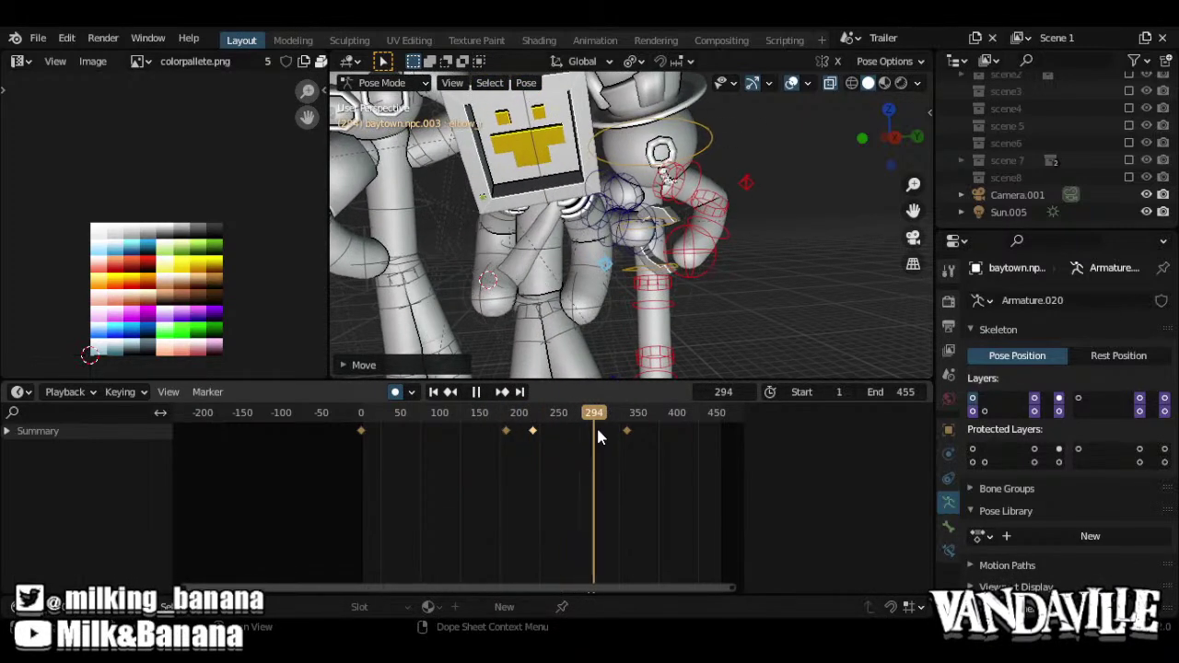
key("space")
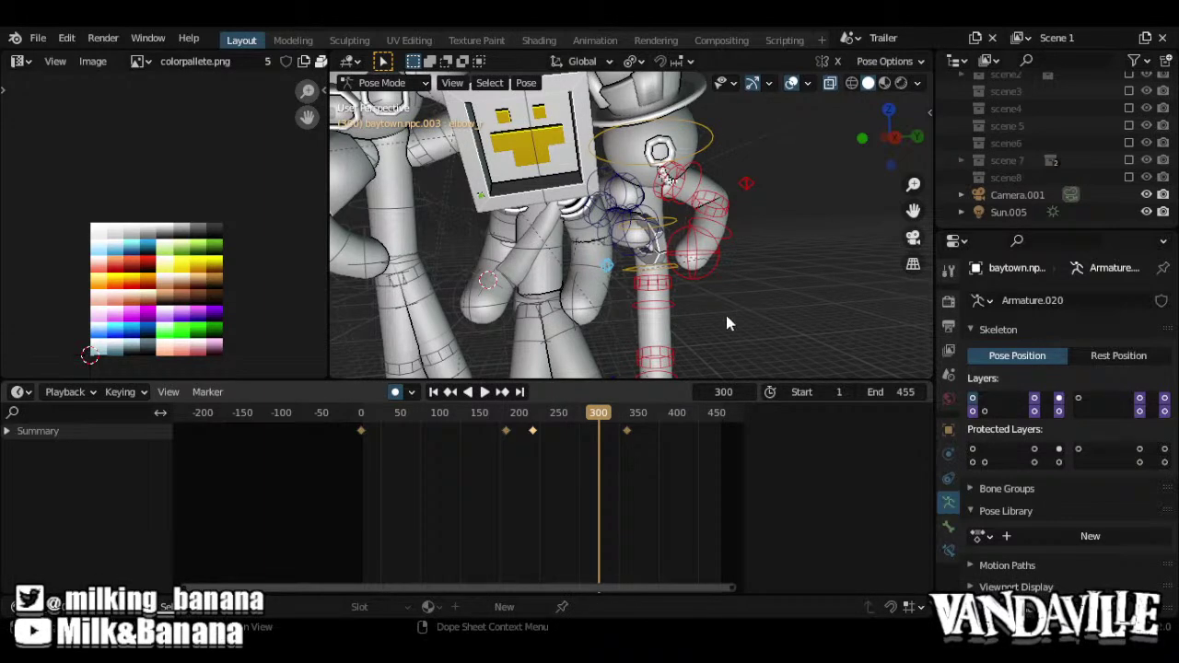
middle_click_drag(734, 222, 693, 262)
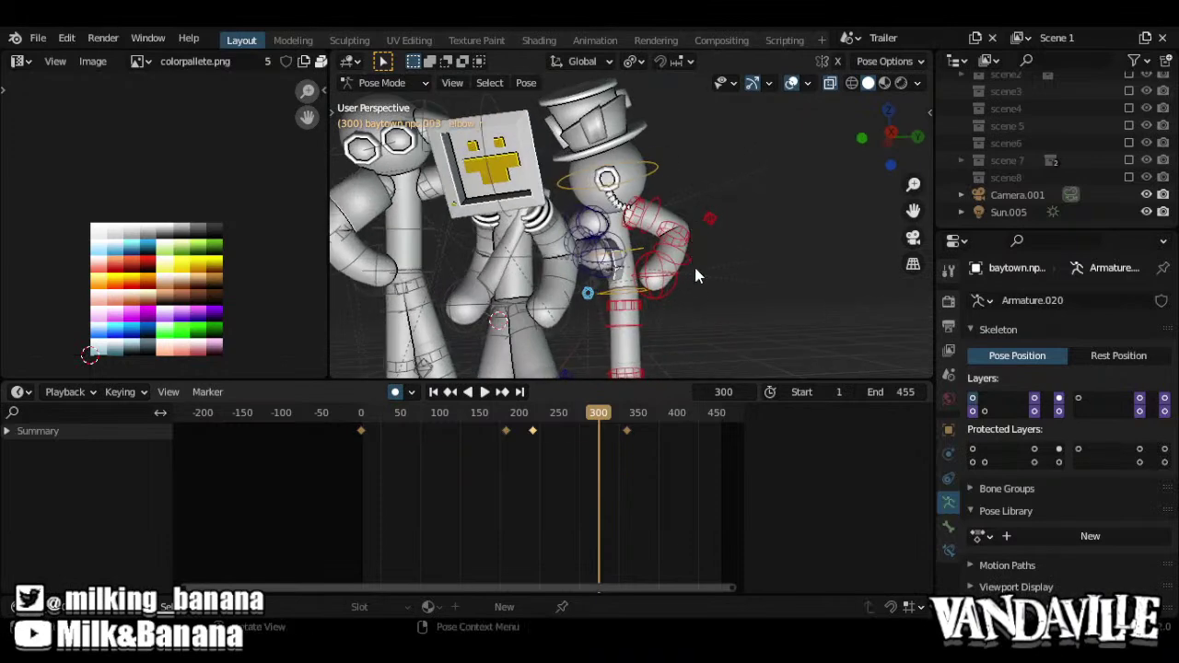
Select all bones of the top-hat rig and remove the Stepped modifier from the active curve in the Graph Editor
key("a")
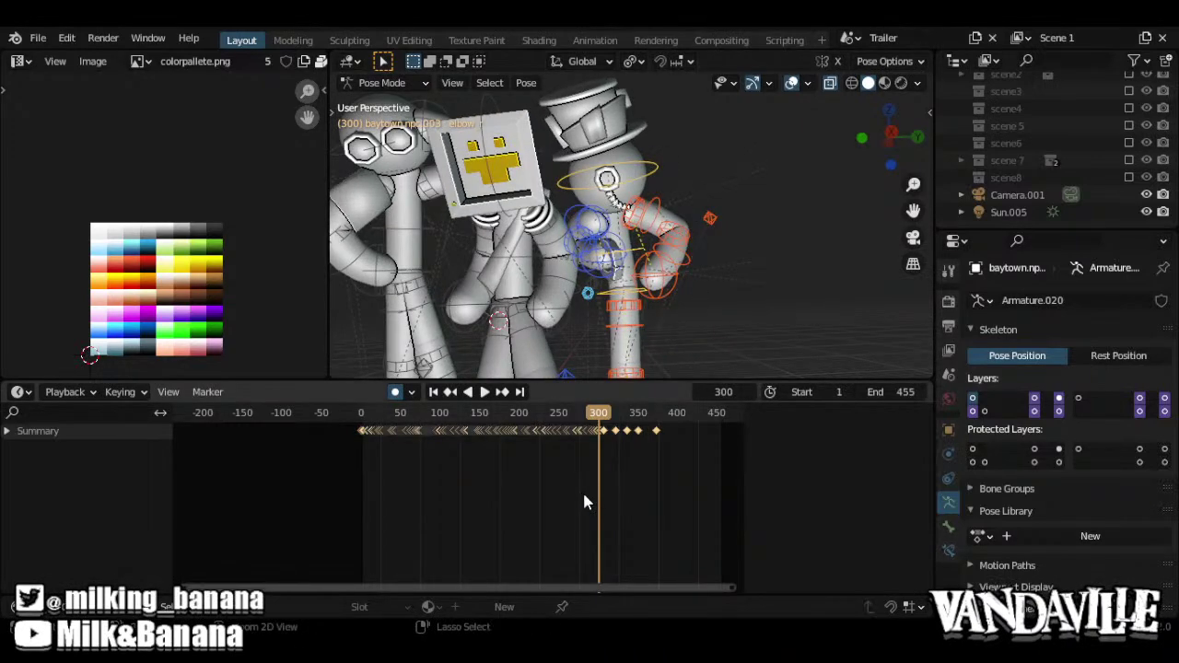
key("ctrl+Tab")
scroll(604, 500, "down", 9)
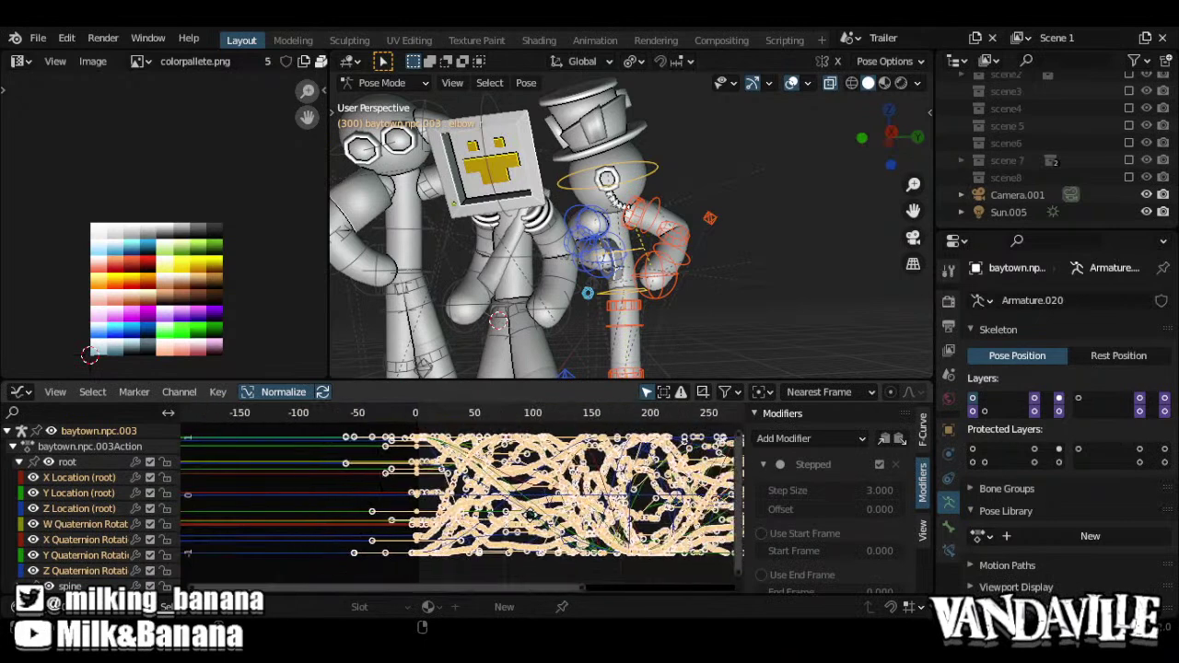
scroll(603, 500, "up", 4)
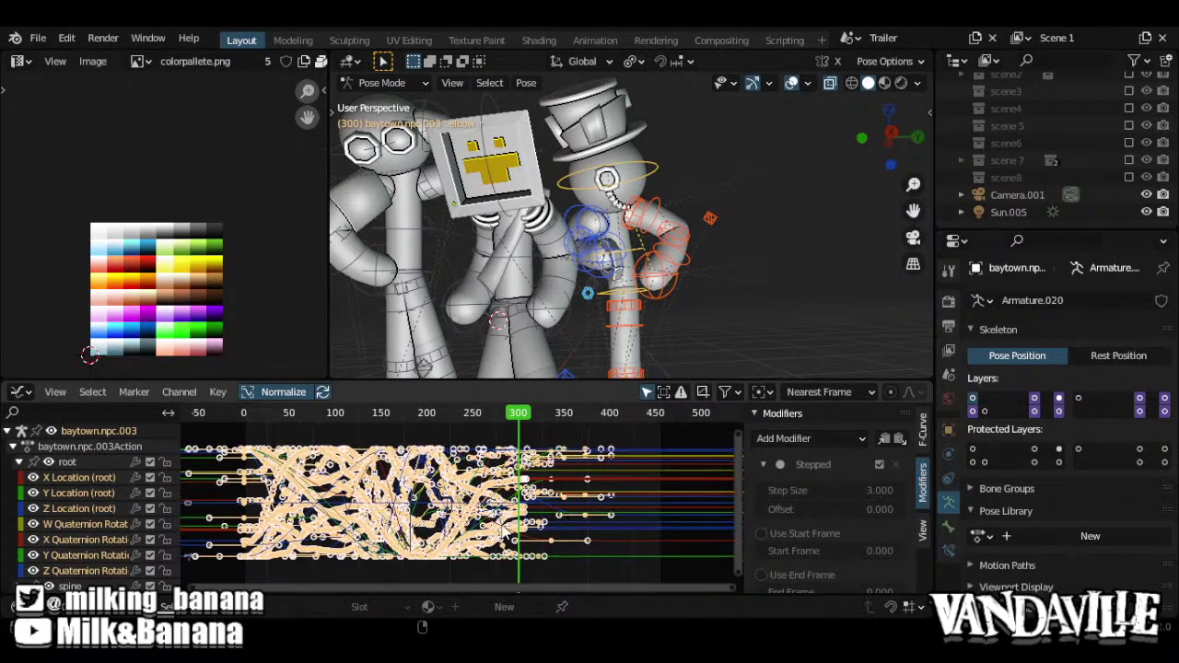
left_click(895, 465)
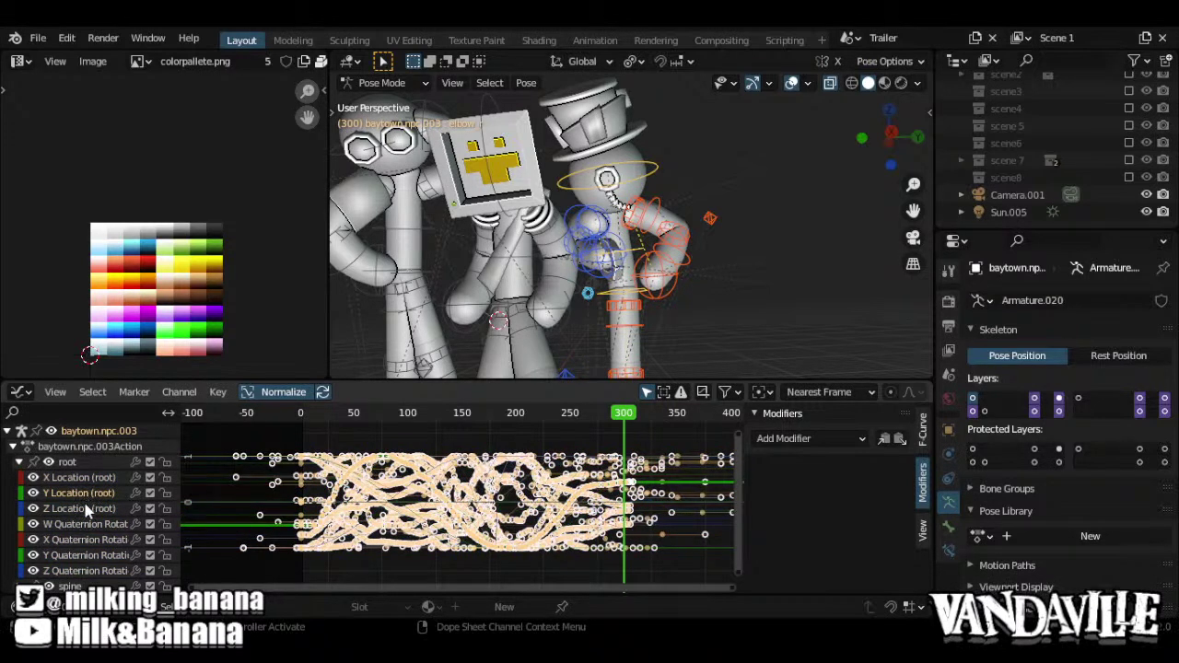
Select the root channel group and all keyframes, and run Clean Channels on them
left_click(85, 509)
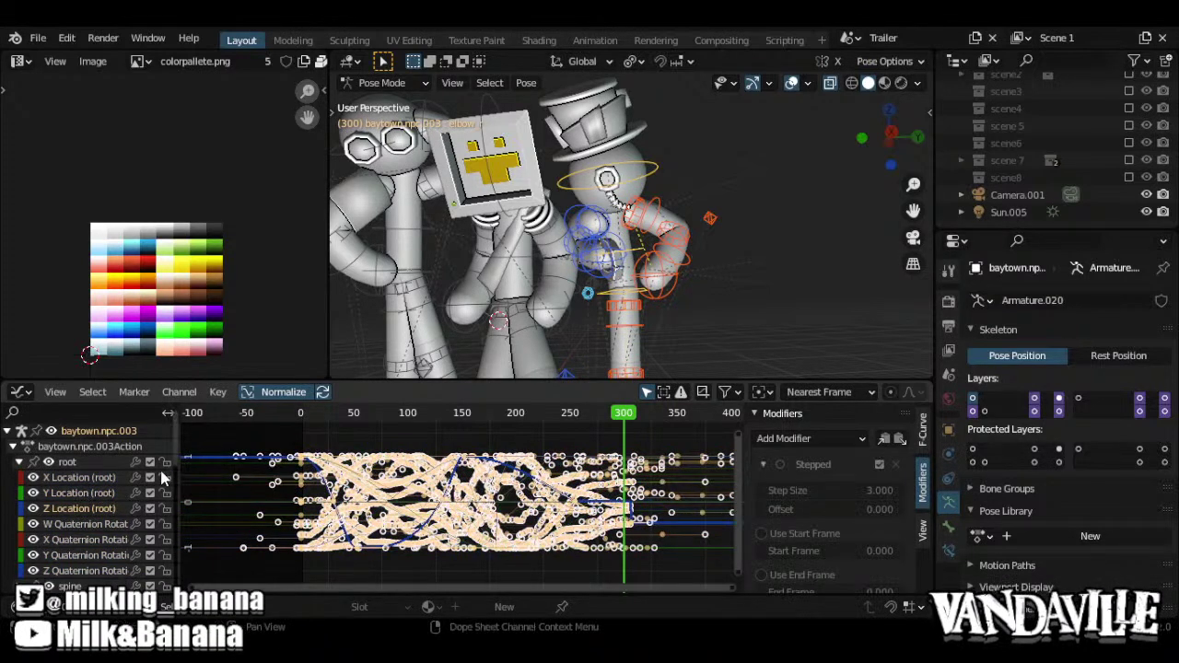
left_click(100, 463)
key("a")
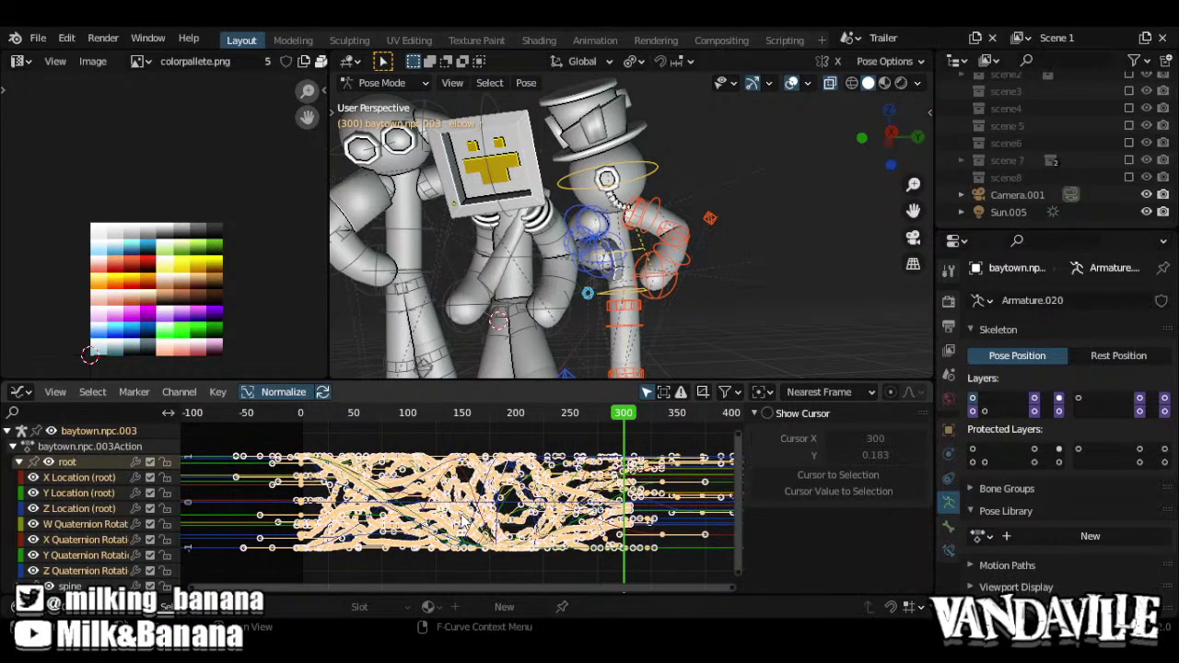
right_click(462, 522)
mouse_move(464, 520)
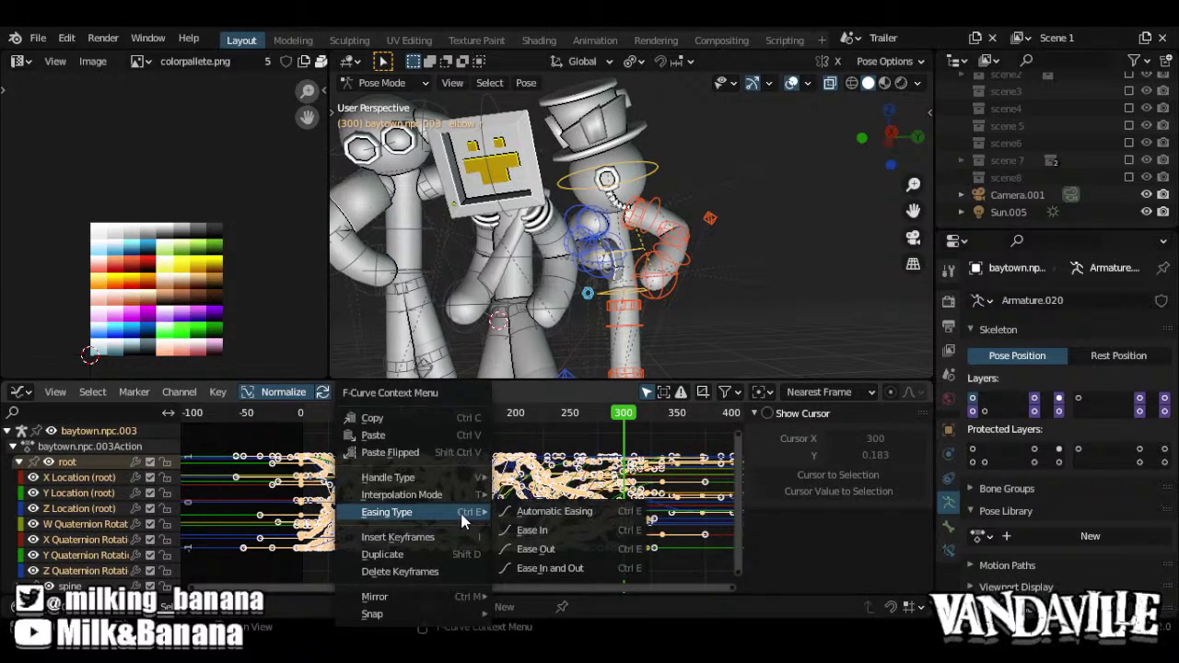
left_click(219, 392)
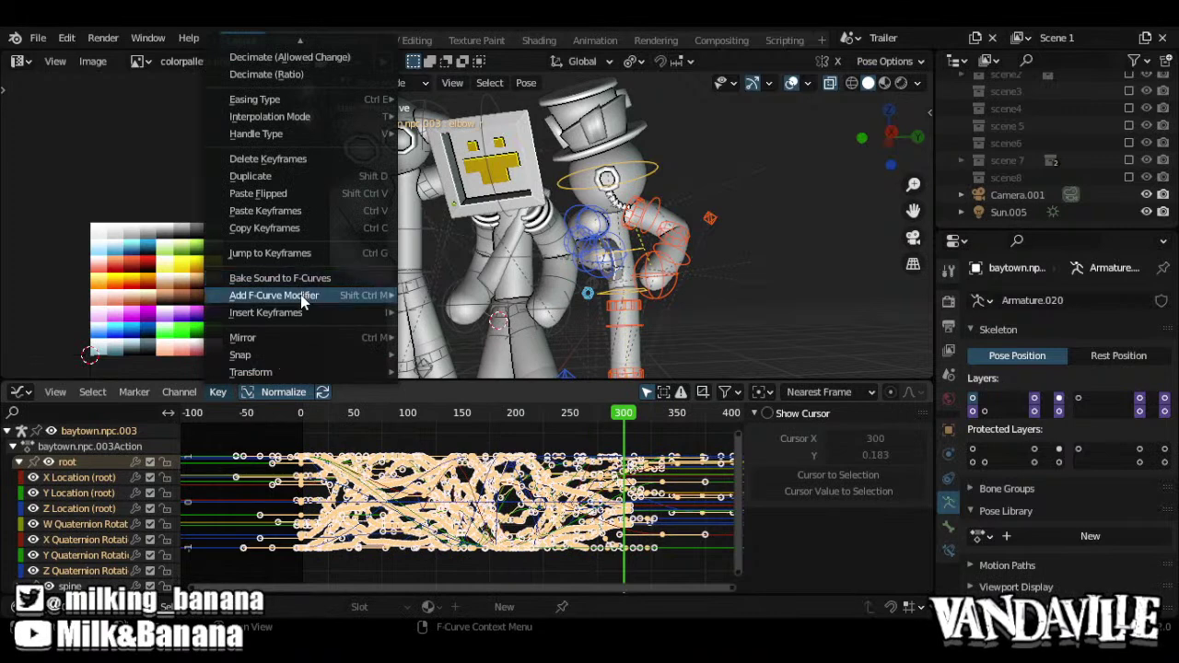
mouse_move(300, 298)
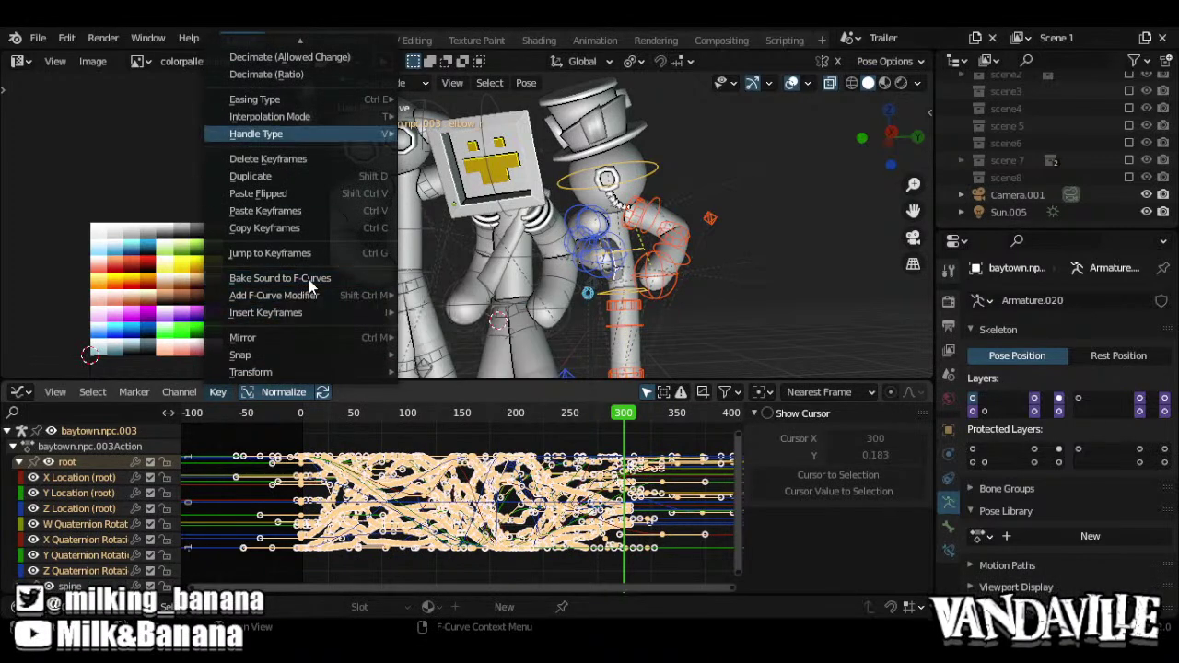
scroll(311, 278, "up", 4)
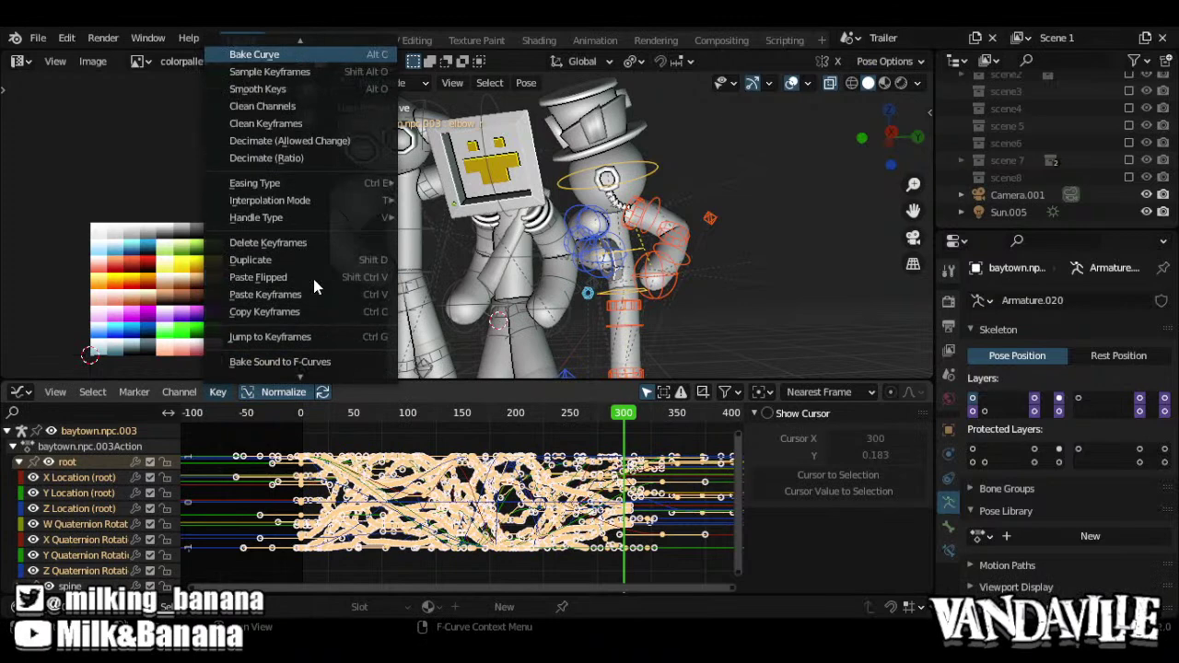
left_click(328, 105)
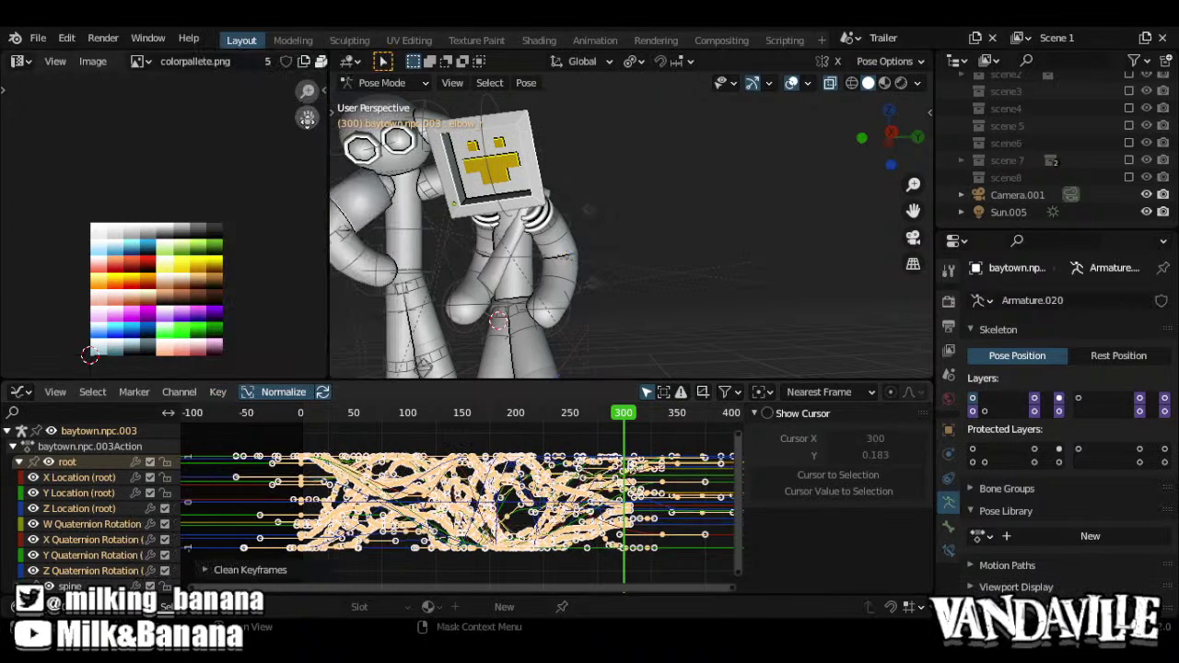
Run Clean Keyframes on all selected keys of the rig
left_click(147, 39)
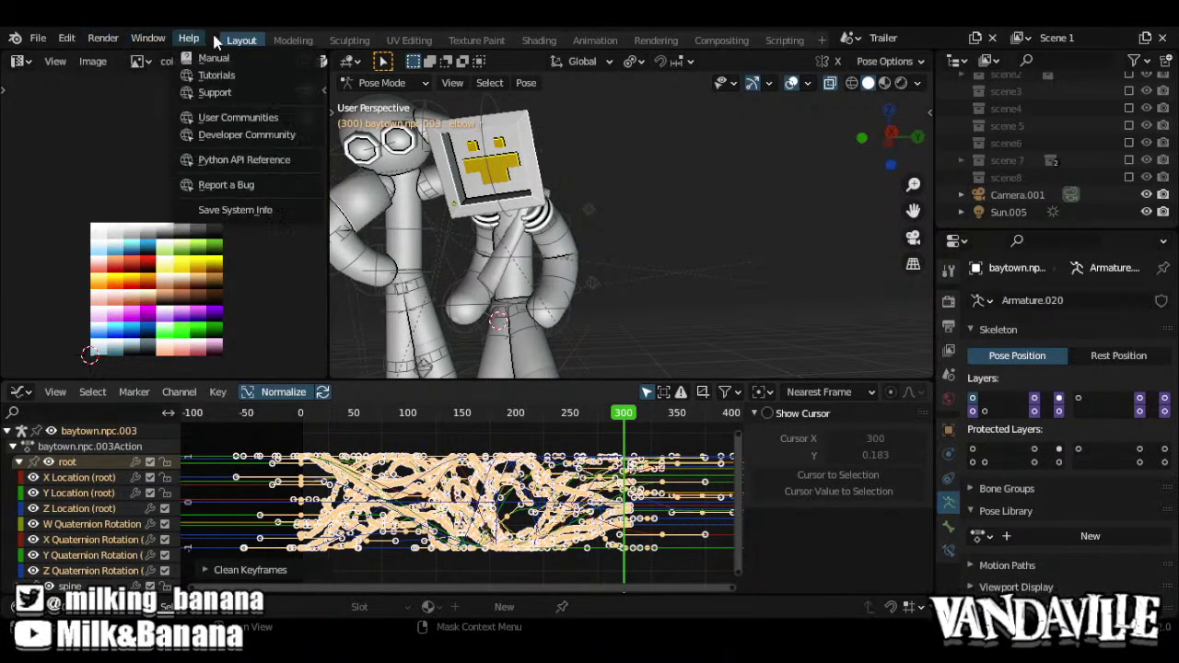
left_click(190, 37)
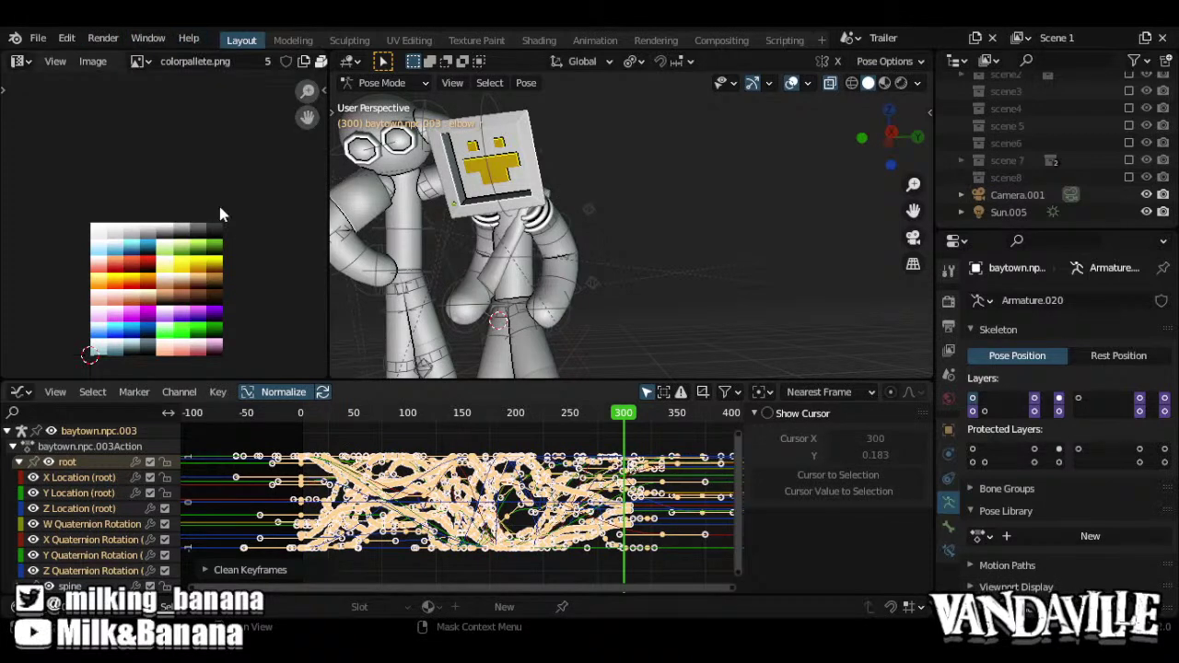
left_click(218, 391)
scroll(255, 373, "up", 5)
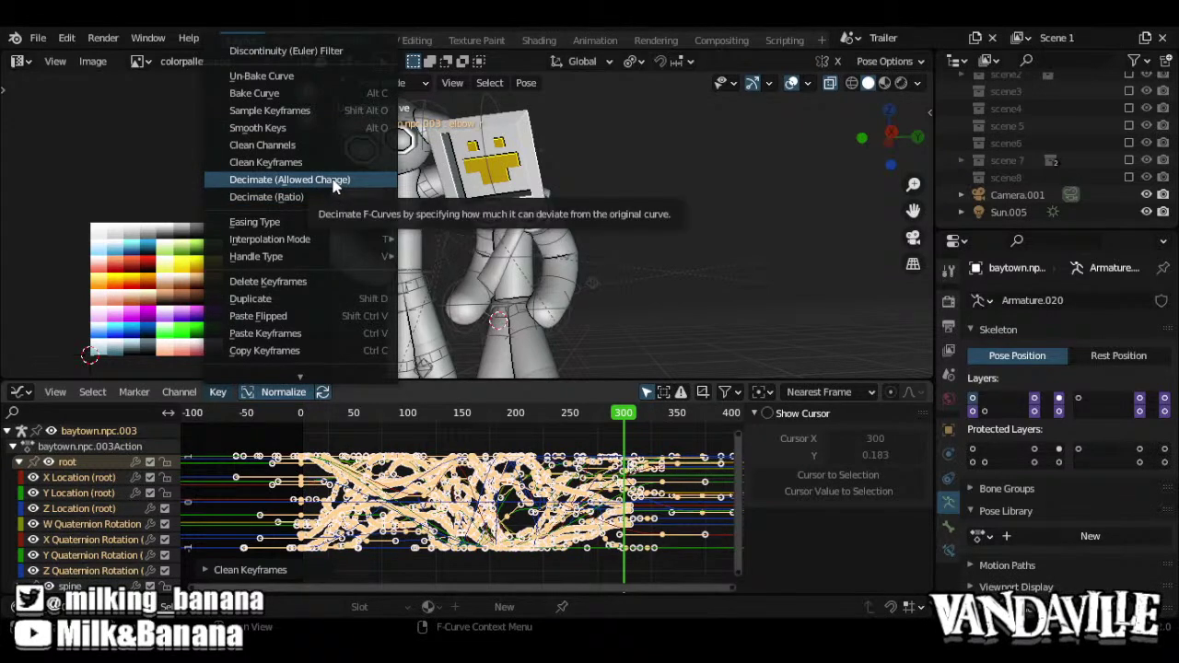
scroll(332, 183, "down", 9)
scroll(333, 183, "down", 4)
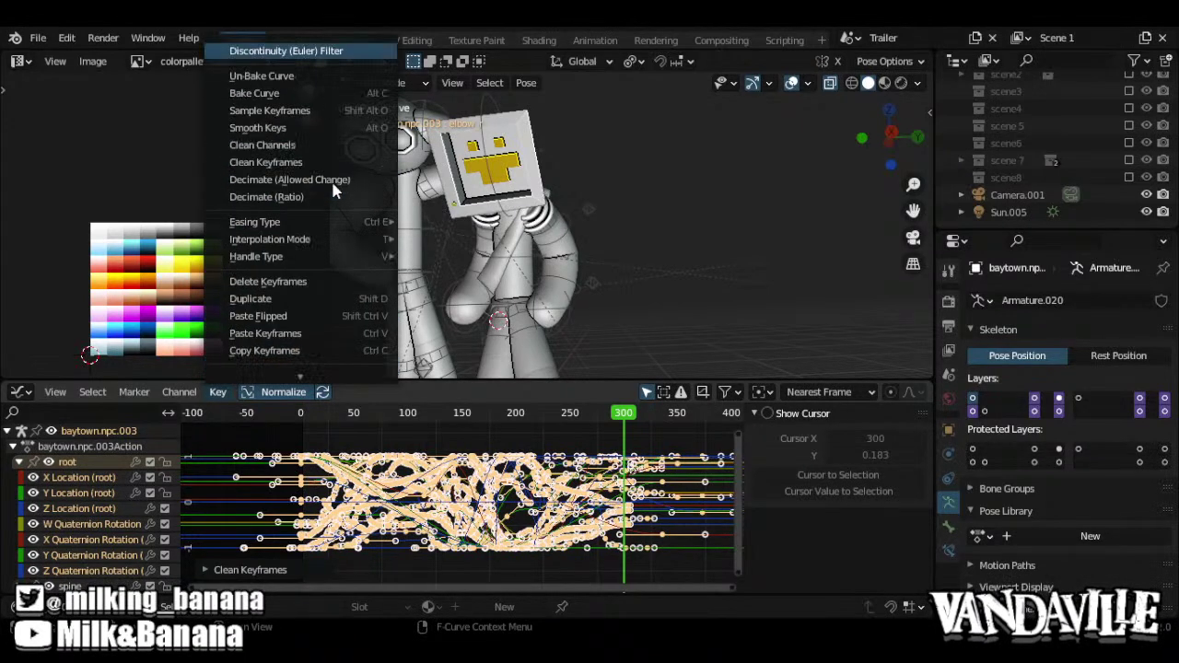
scroll(333, 183, "up", 3)
scroll(331, 179, "up", 18)
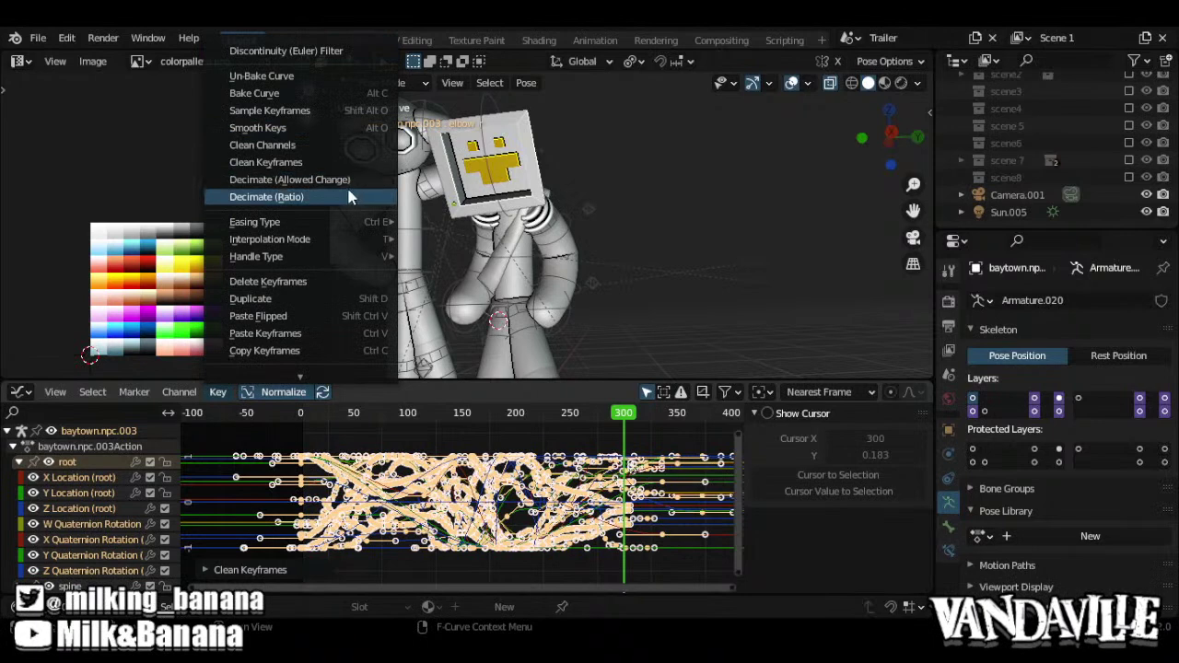
left_click(335, 162)
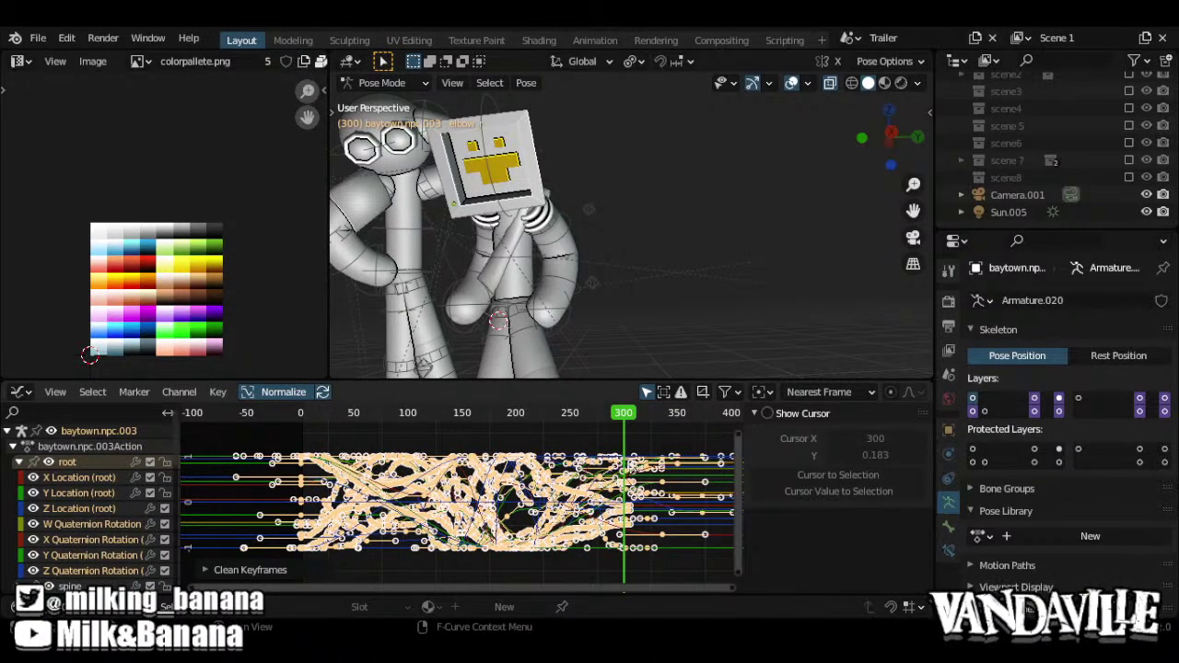
Run Sample Keyframes on the selected curves to add a key on every frame
middle_click_drag(512, 499, 269, 486, "ctrl")
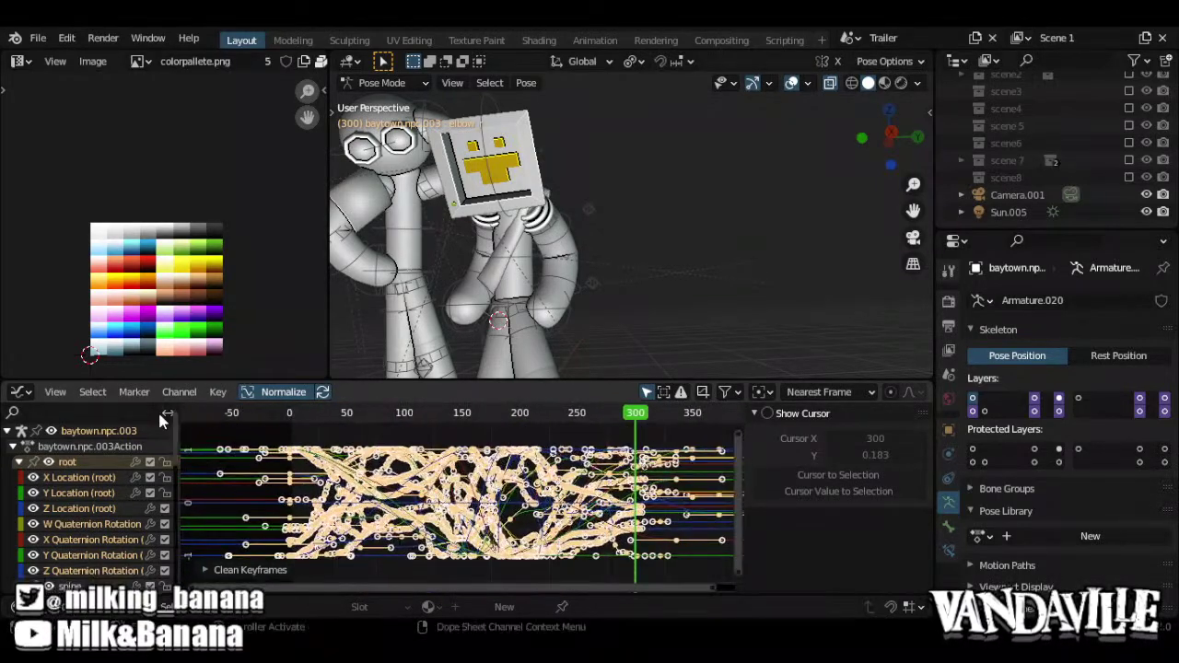
left_click(217, 392)
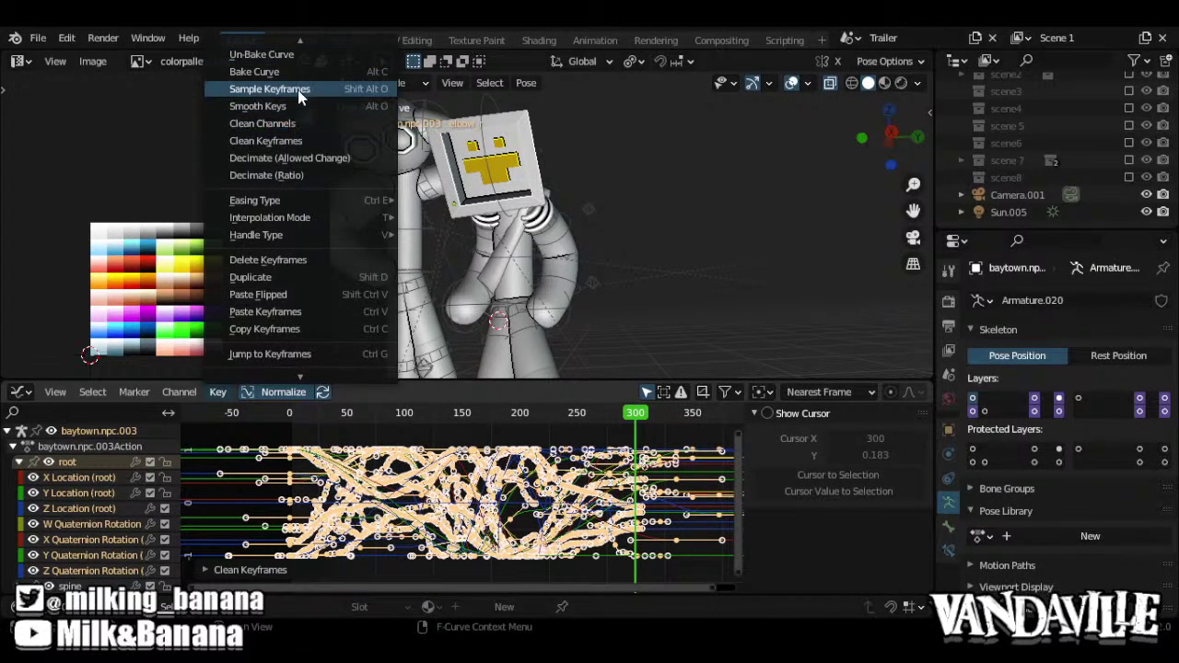
key("Return")
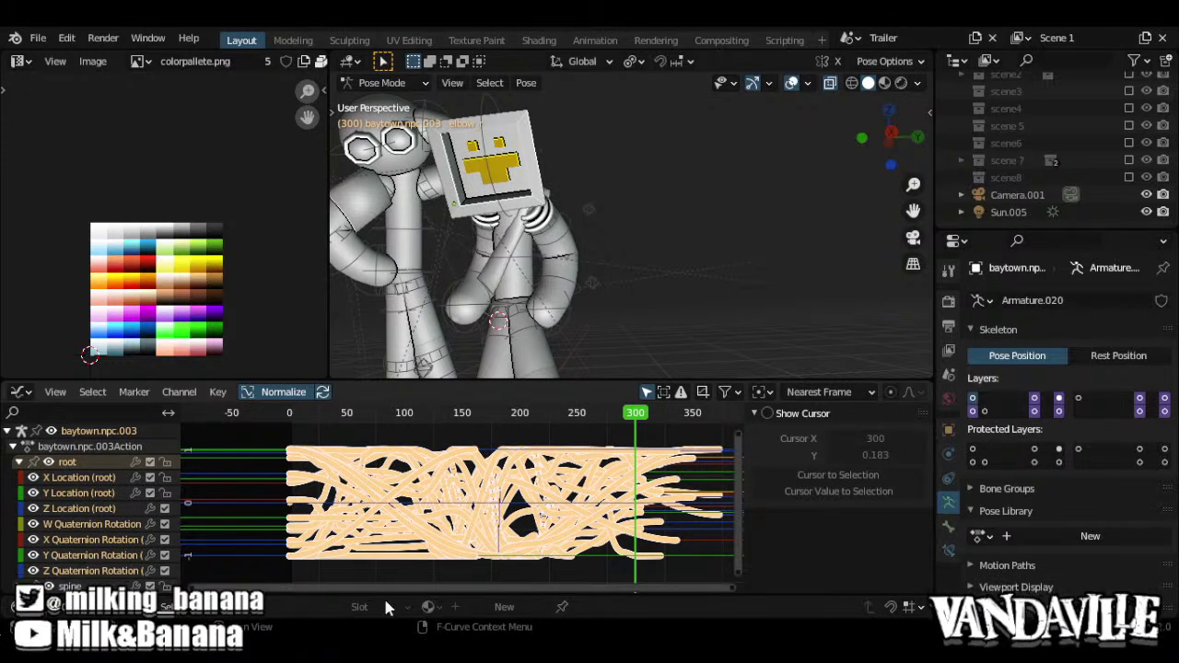
Examine the sampled curves across the whole range and move the playhead to frame 0
middle_click_drag(518, 514, 501, 524)
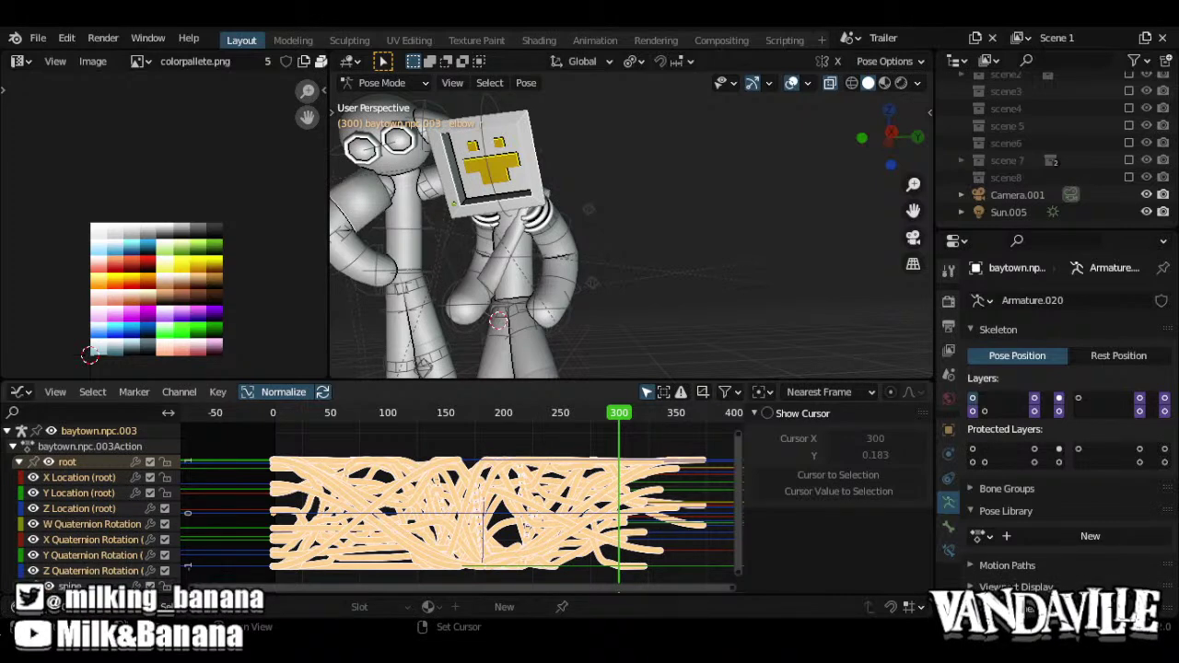
middle_click_drag(411, 560, 550, 542, "ctrl")
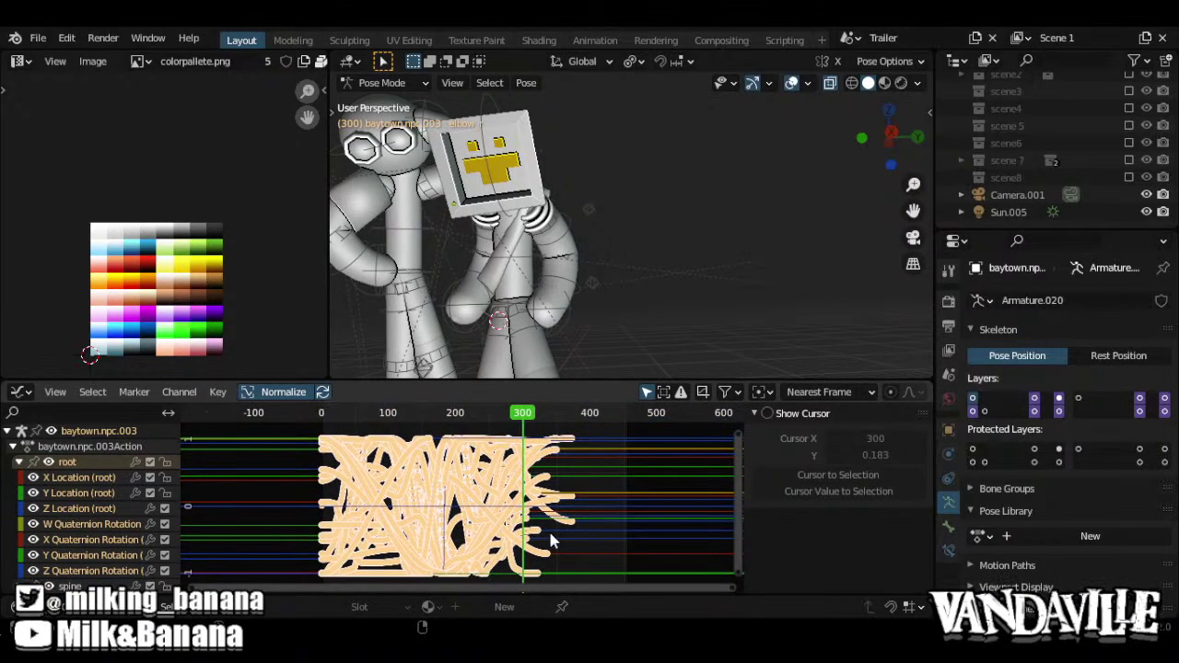
middle_click_drag(314, 413, 289, 416, "ctrl")
key("shift+Left")
middle_click_drag(469, 511, 563, 493, "ctrl")
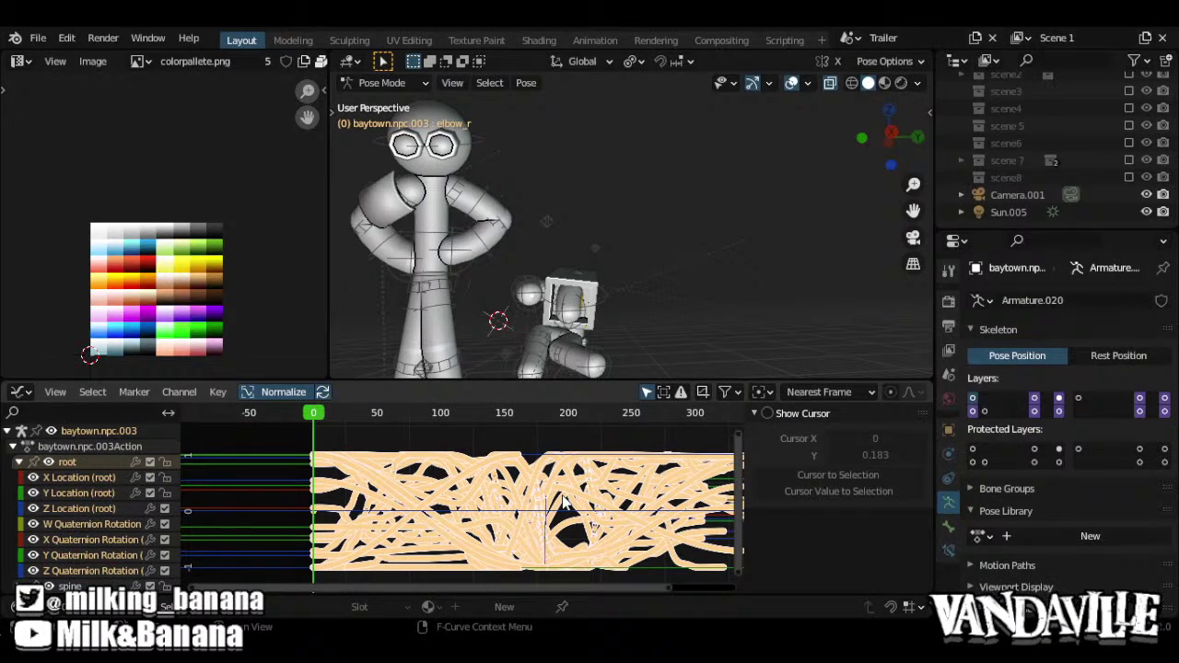
Scale all selected keyframes of the top-hat rig by 0.5 in the graph editor
type("s.5")
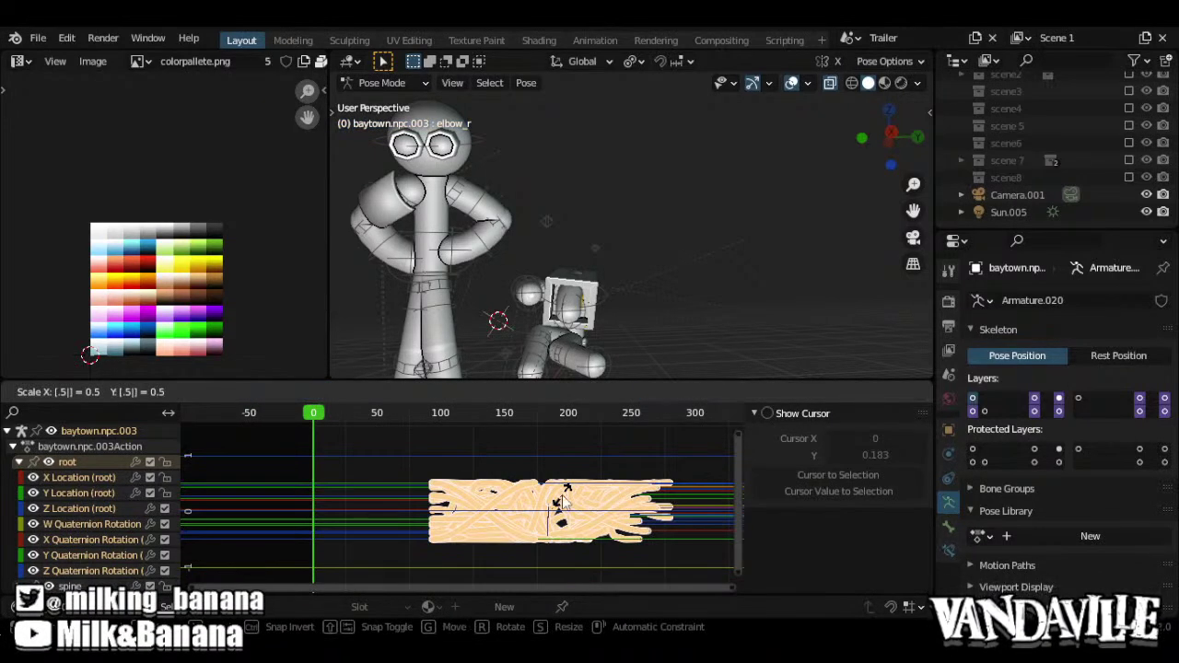
key("Return")
middle_click_drag(544, 496, 498, 553, "ctrl")
middle_click_drag(486, 443, 430, 495, "ctrl")
Select every keyframe of the compressed curves and run Clean Channels on them
left_click(436, 504)
key("a")
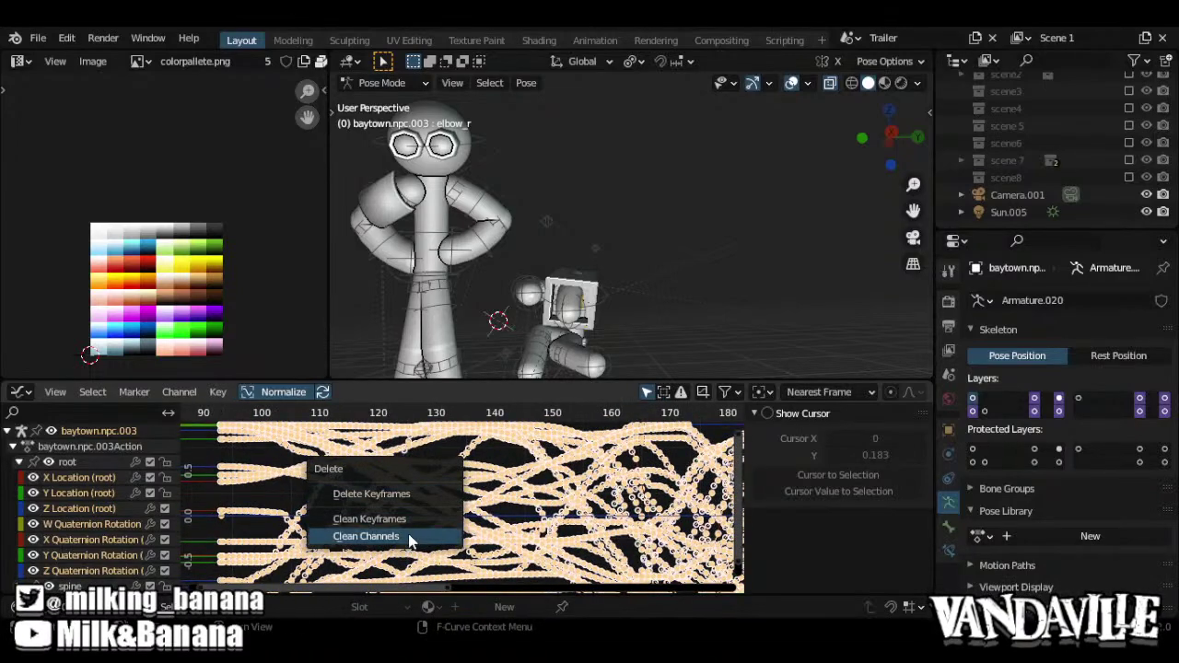
left_click(410, 537)
Scale the cleaned keyframes by a factor of 2
scroll(410, 541, "down", 1)
middle_click_drag(538, 495, 502, 526, "ctrl")
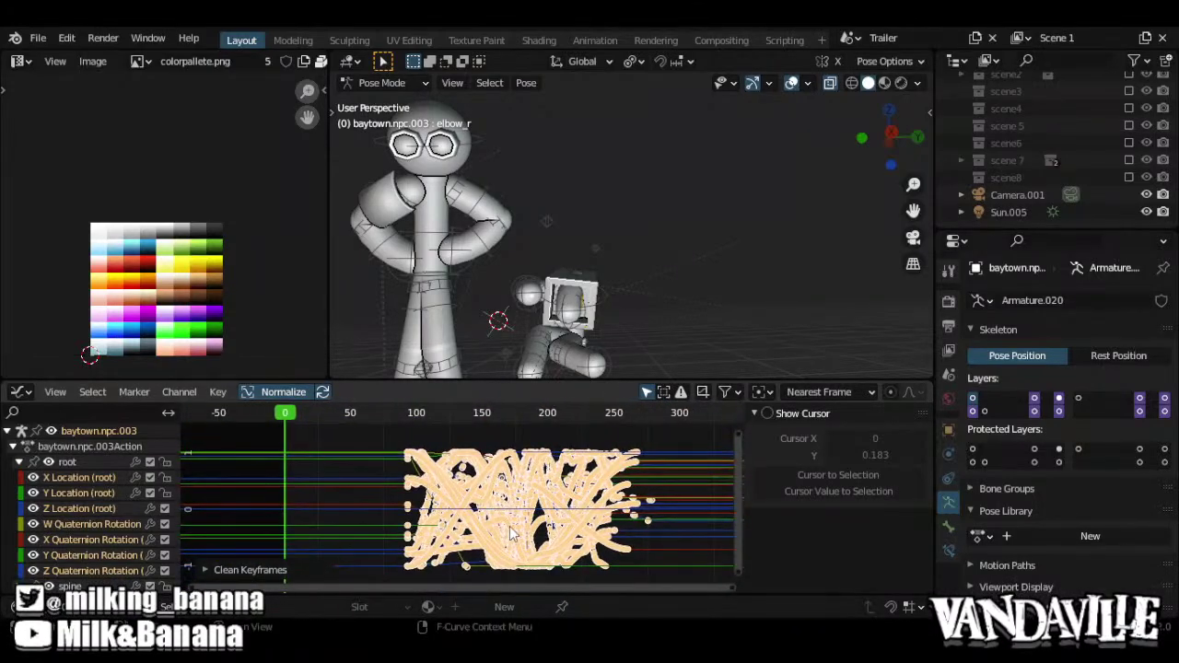
key("s")
key("2")
key("Return")
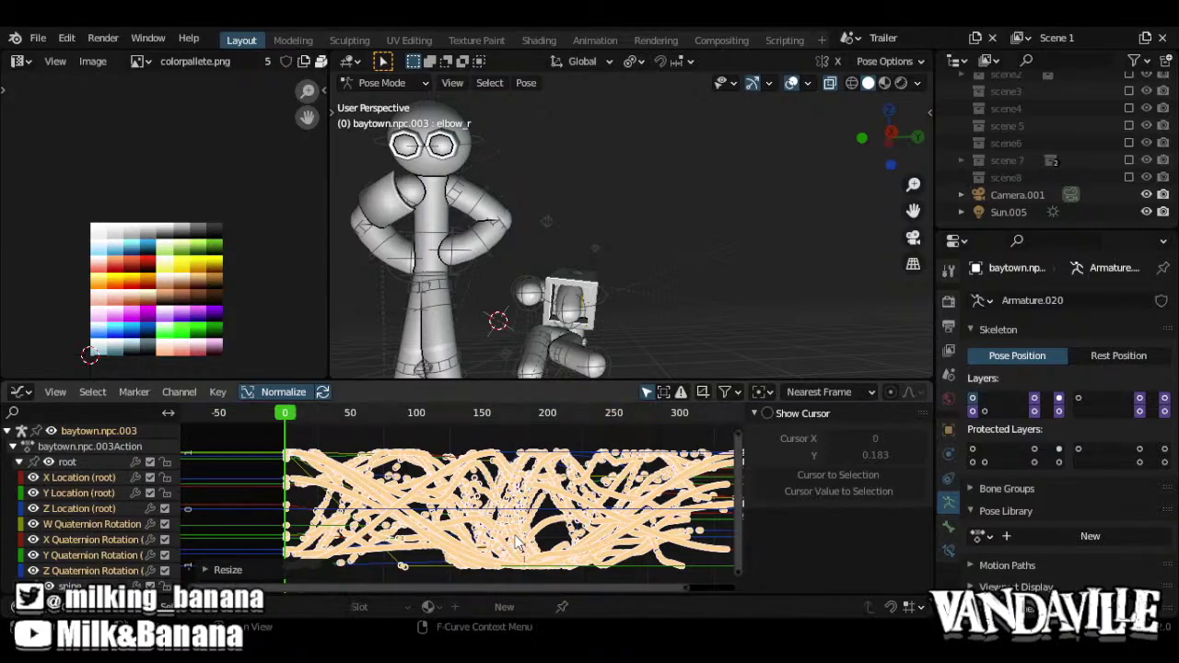
Play the animation to check the rescaled motion of the top-hat character and return the playhead to frame 0
middle_click_drag(403, 529, 514, 513)
middle_click_drag(514, 513, 561, 502, "ctrl")
key("space")
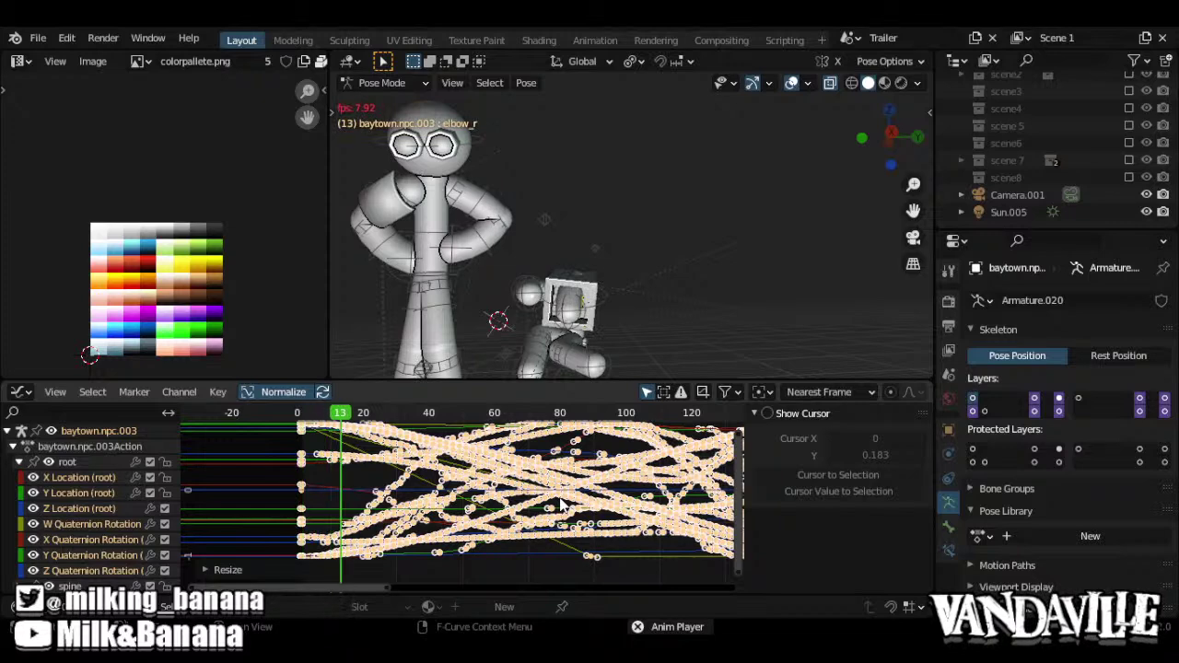
key("space")
middle_click_drag(607, 288, 543, 296)
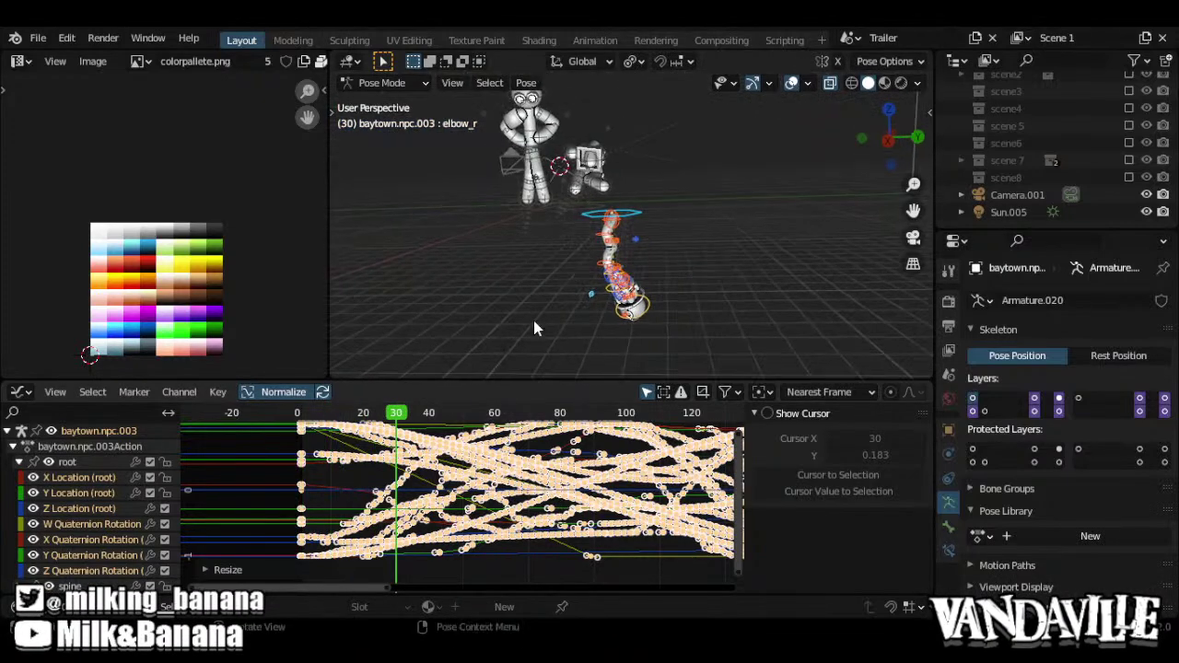
left_click_drag(363, 412, 194, 407)
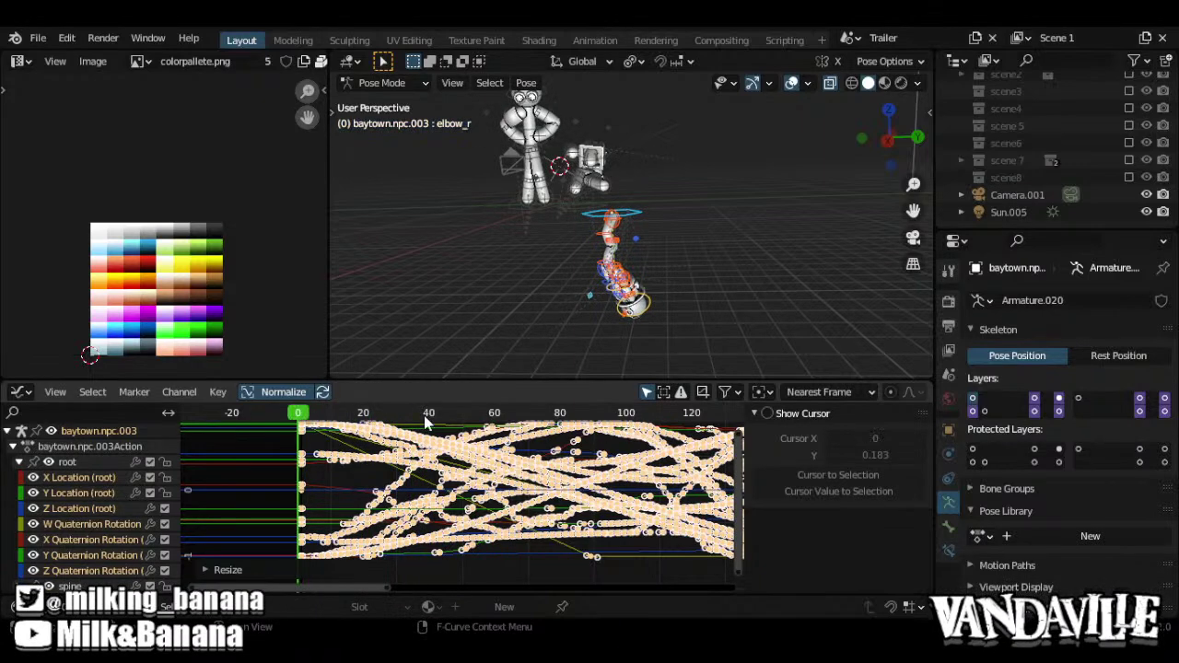
Show the timeline instead of the graph editor and play the animation with the top-hat rig in Object Mode, ending on frame 0
key("ctrl+Tab")
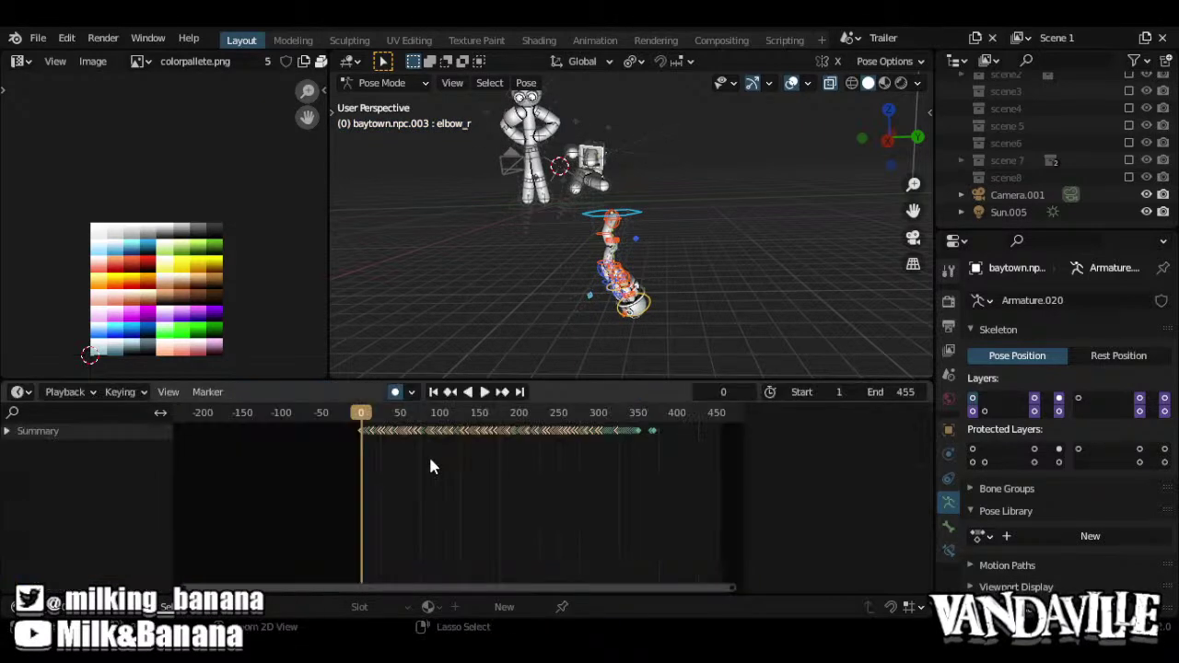
middle_click_drag(680, 283, 688, 320, "shift")
scroll(686, 319, "up", 1)
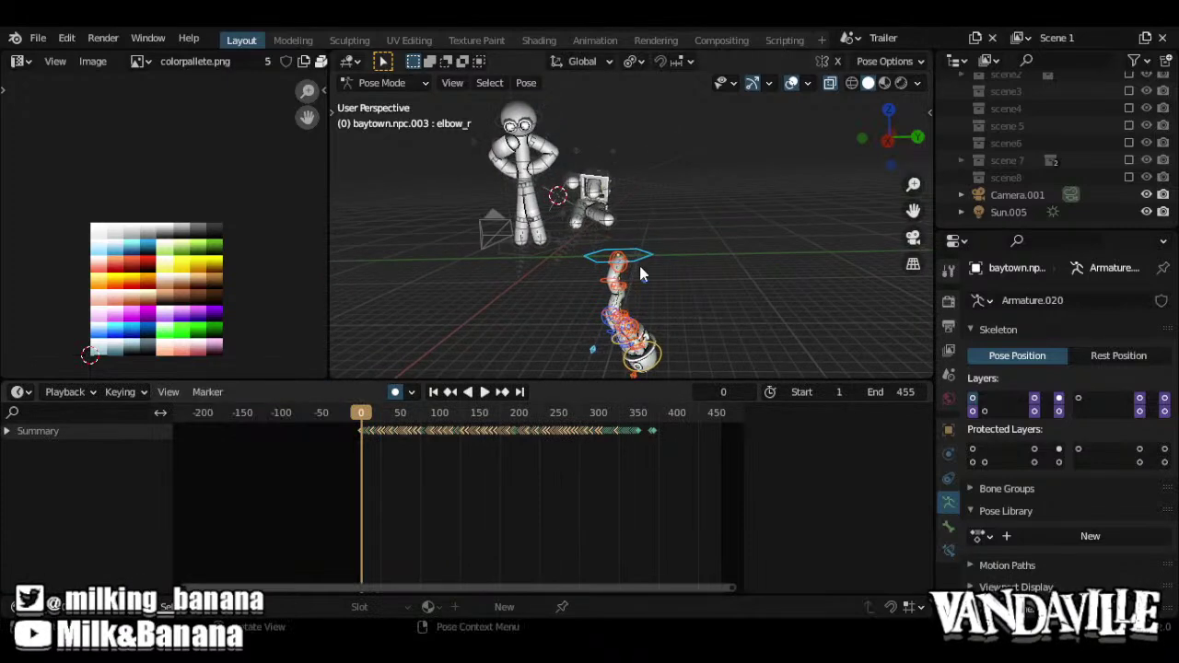
key("ctrl+Tab")
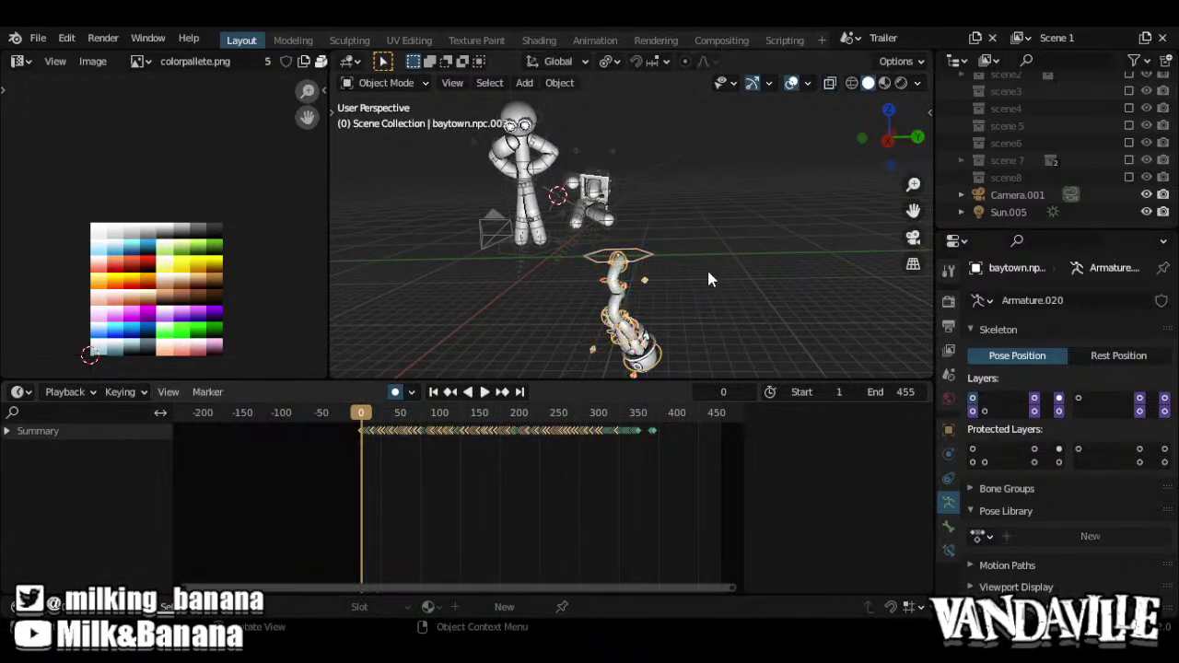
key("space")
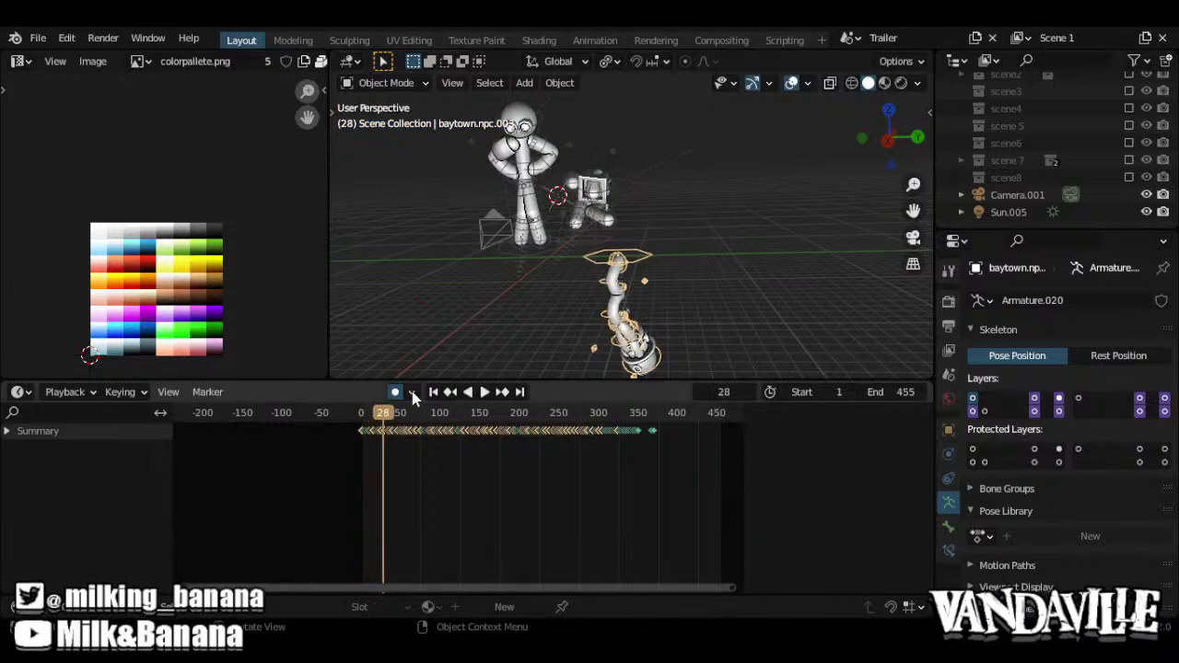
left_click_drag(375, 417, 312, 418)
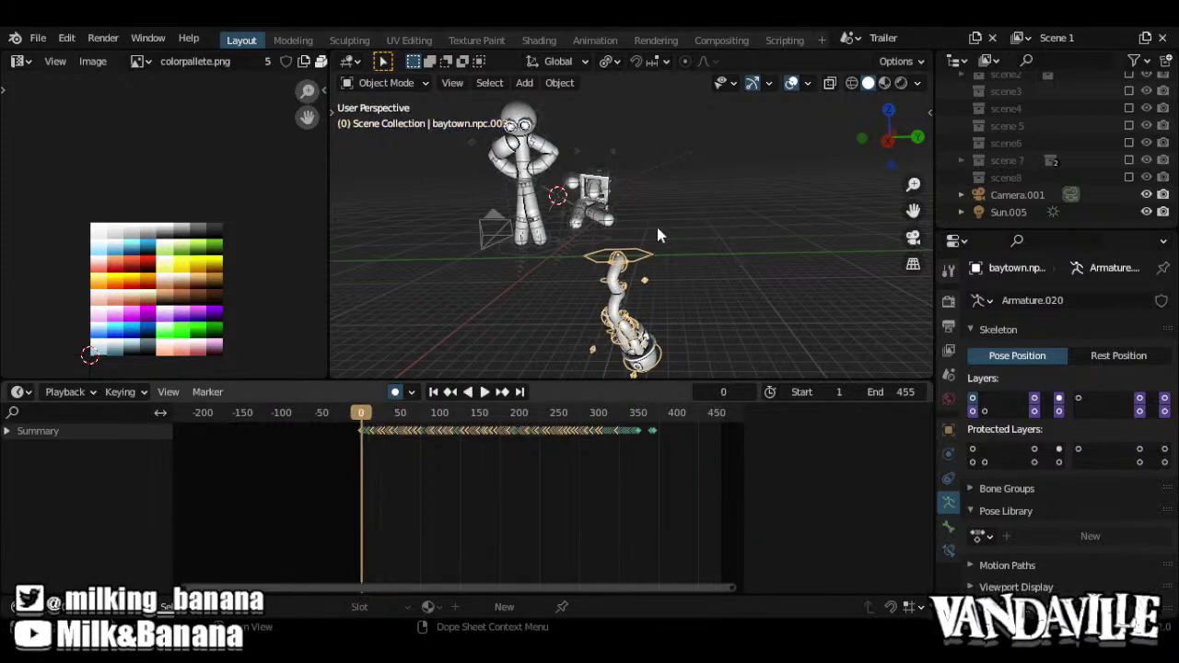
Reselect the top-hat character's rig and turn off automatic keyframing
left_click_drag(748, 187, 647, 145)
key("x")
left_click(597, 151)
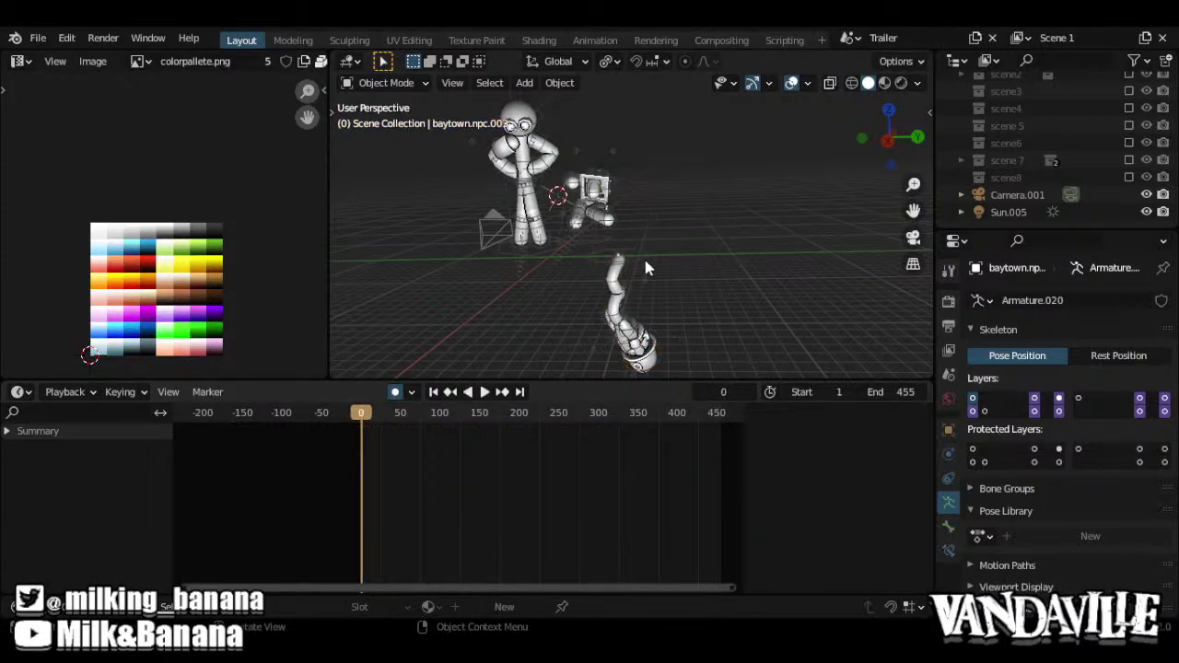
left_click(645, 261)
left_click(396, 392)
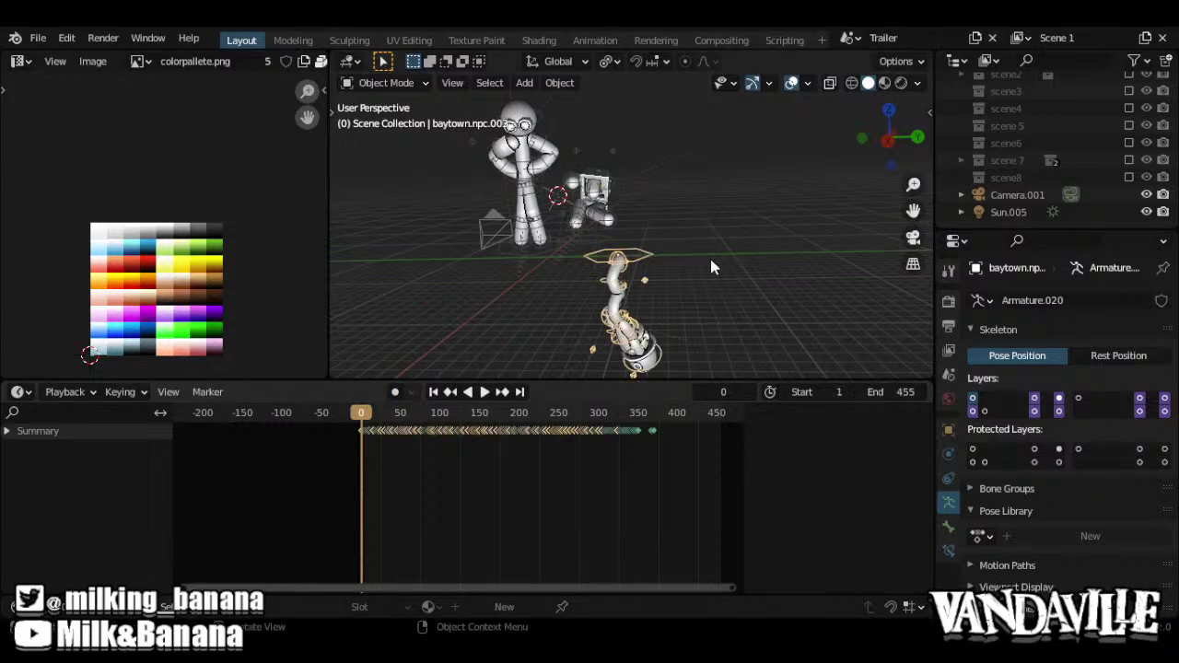
Rotate the upside-down top-hat rig about 195° around the global X axis to stand it upright
key("r")
key("x")
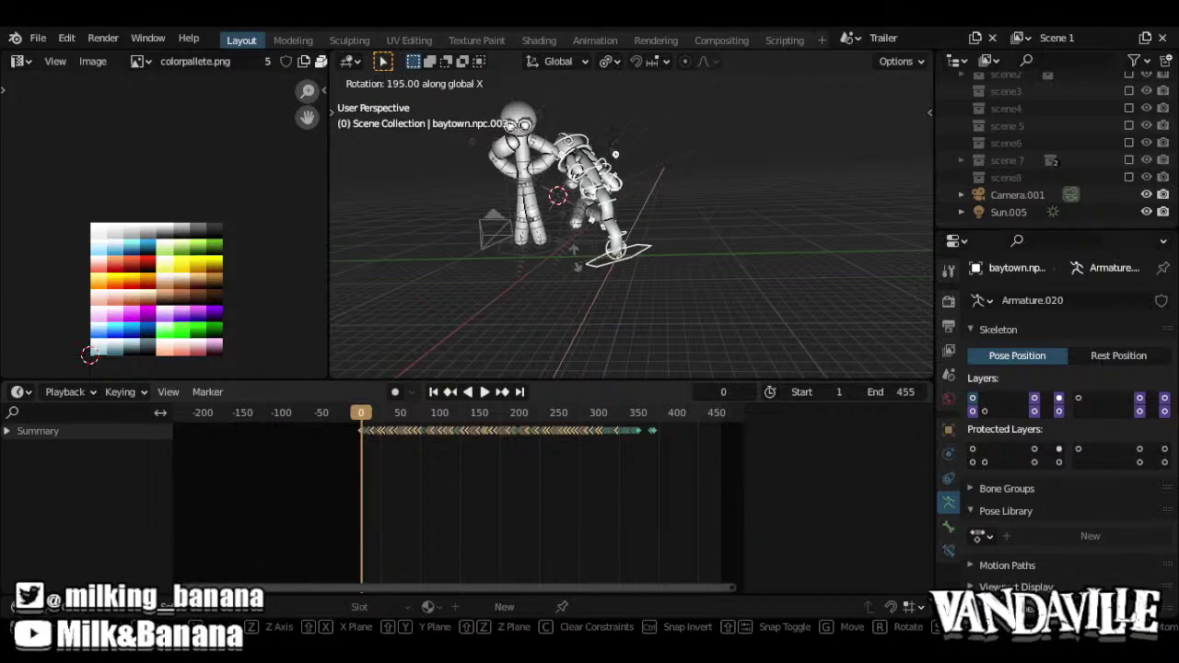
left_click(626, 255)
middle_click_drag(667, 261, 848, 278, "shift")
scroll(714, 335, "up", 5)
Turn the top-hat rig freehand around the global Z axis
key("r")
key("z")
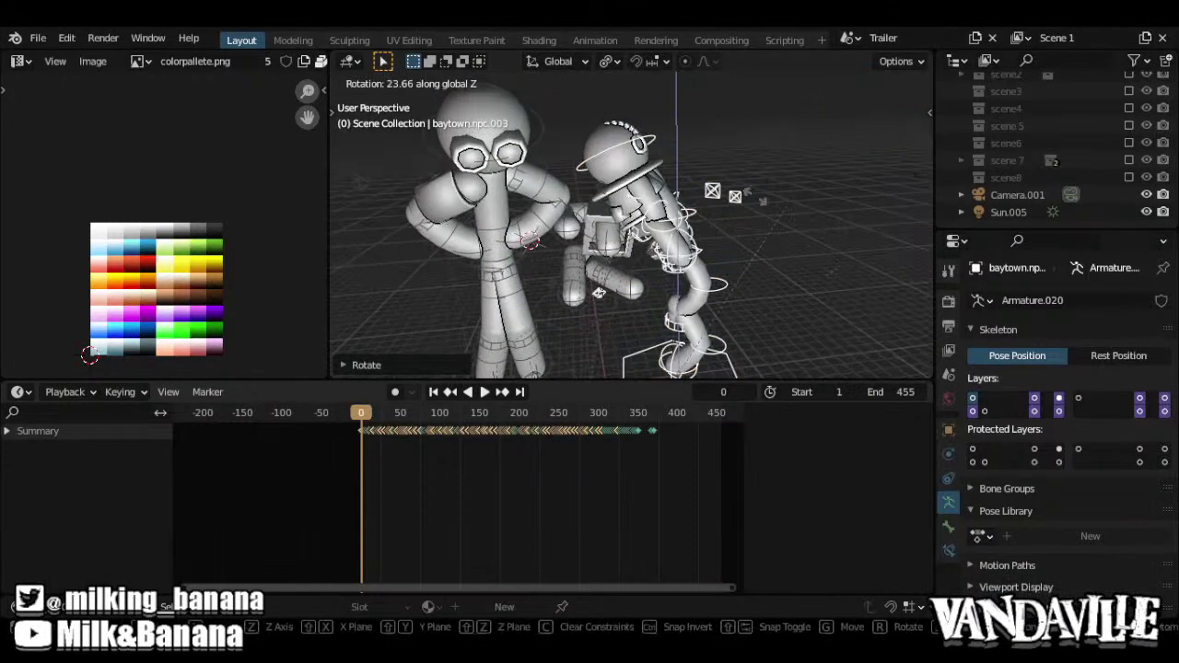
left_click(716, 310)
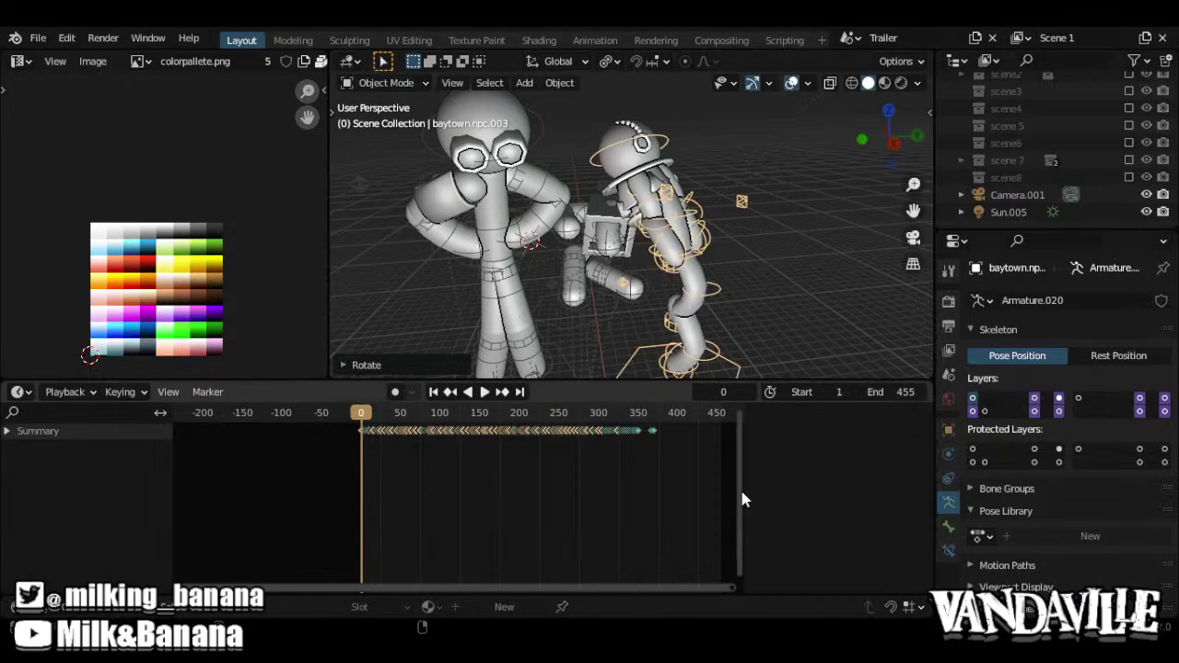
Rotate the top-hat rig by -90° around the global Z axis
middle_click_drag(716, 310, 666, 197, "shift")
middle_click_drag(668, 222, 648, 224)
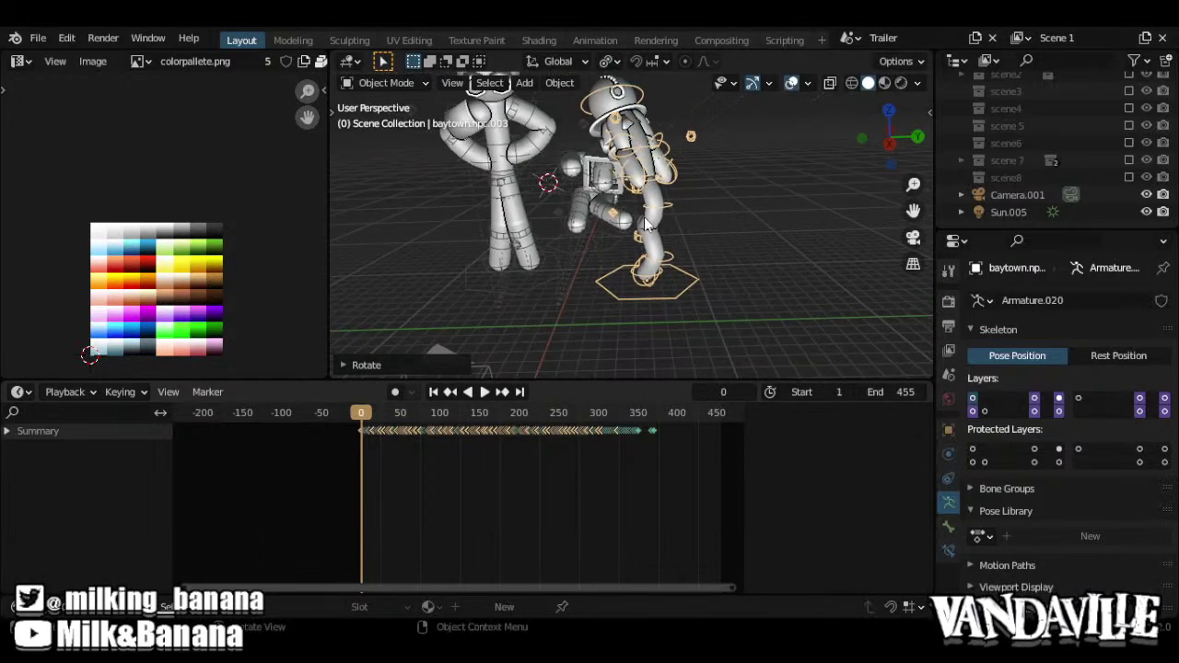
key("r")
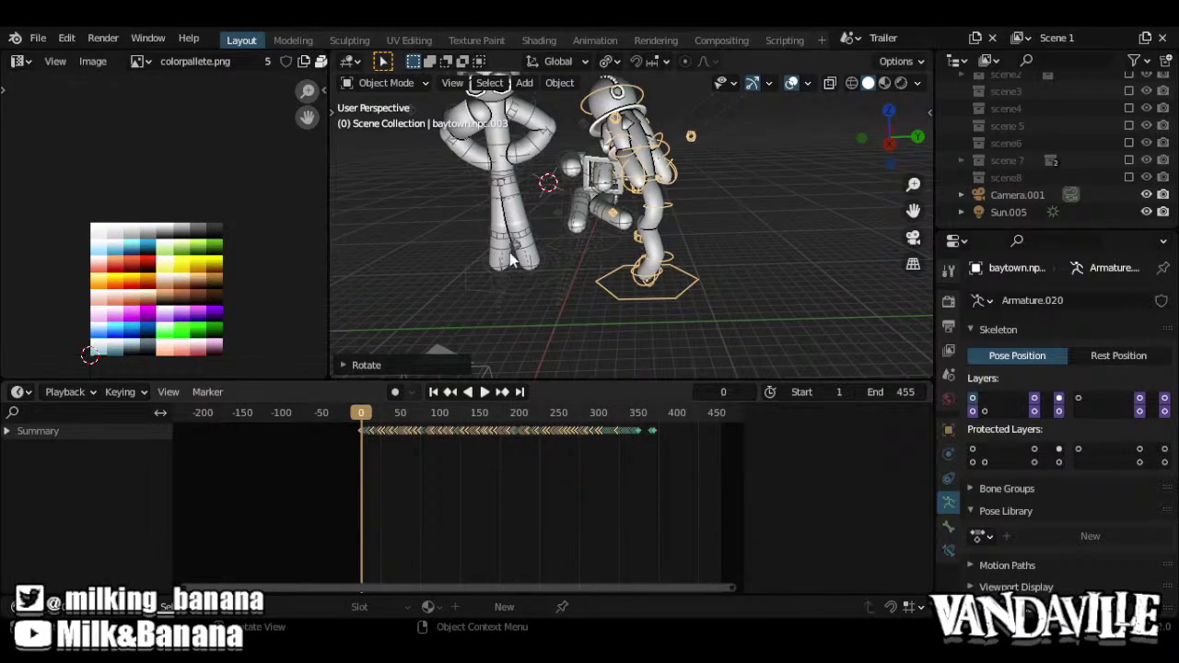
type("rz90")
key("minus")
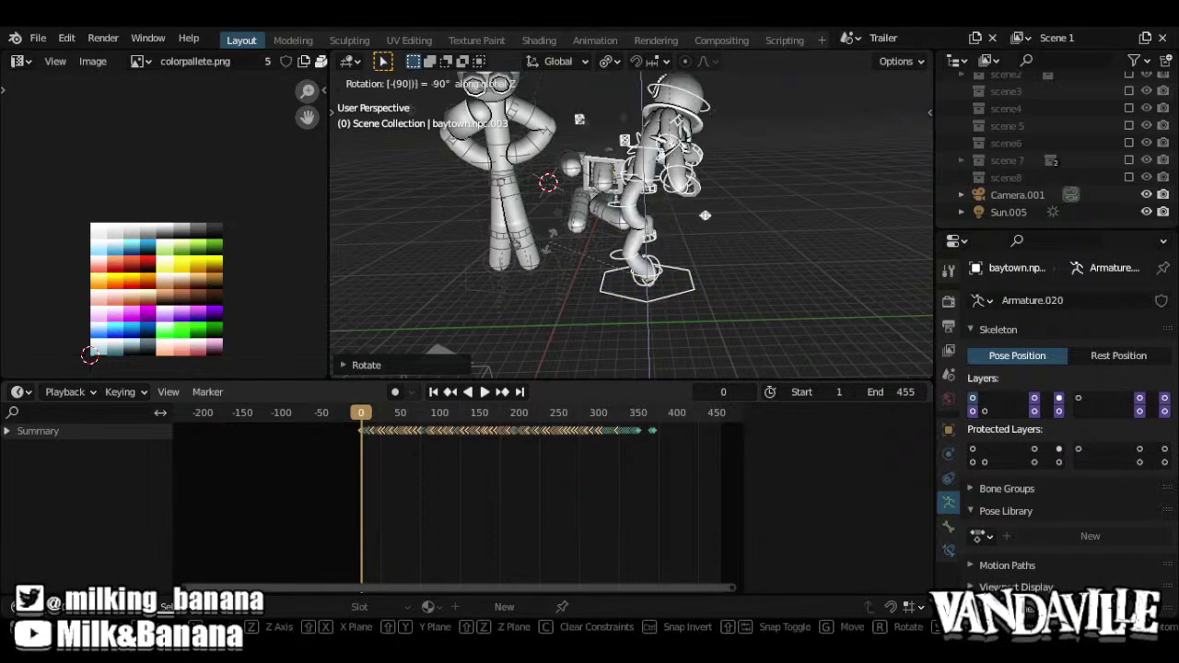
key("Return")
Play the animation through the scene camera, inspect the characters from another angle, and return to frame 0
key("grave")
left_click(447, 303)
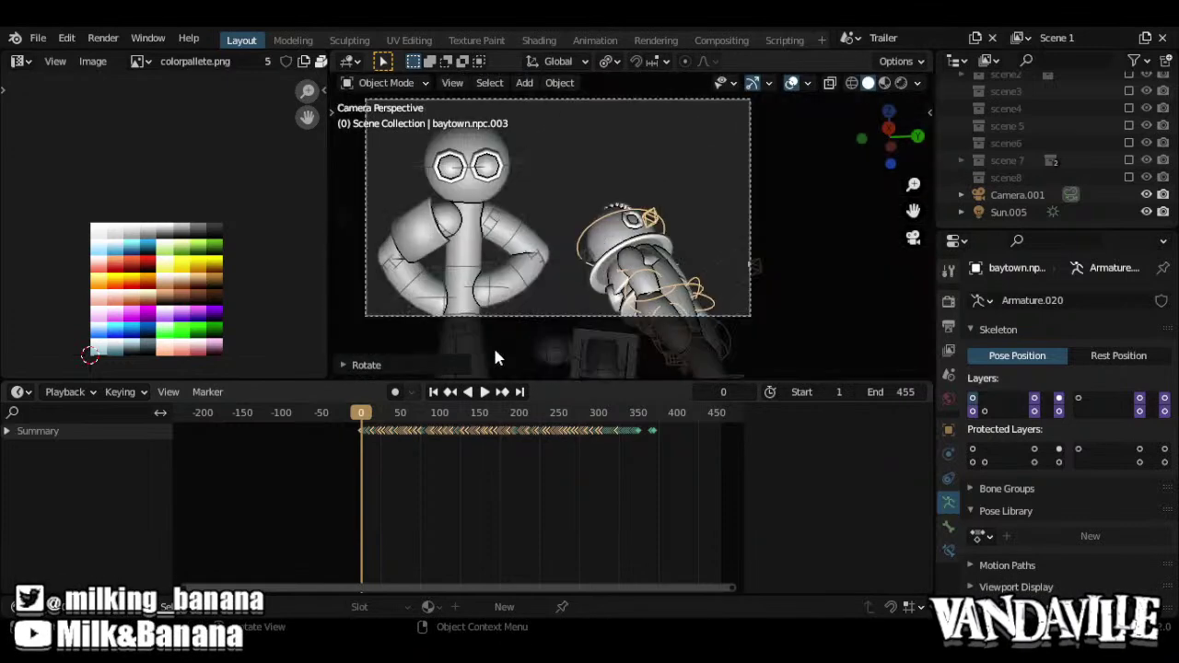
key("space")
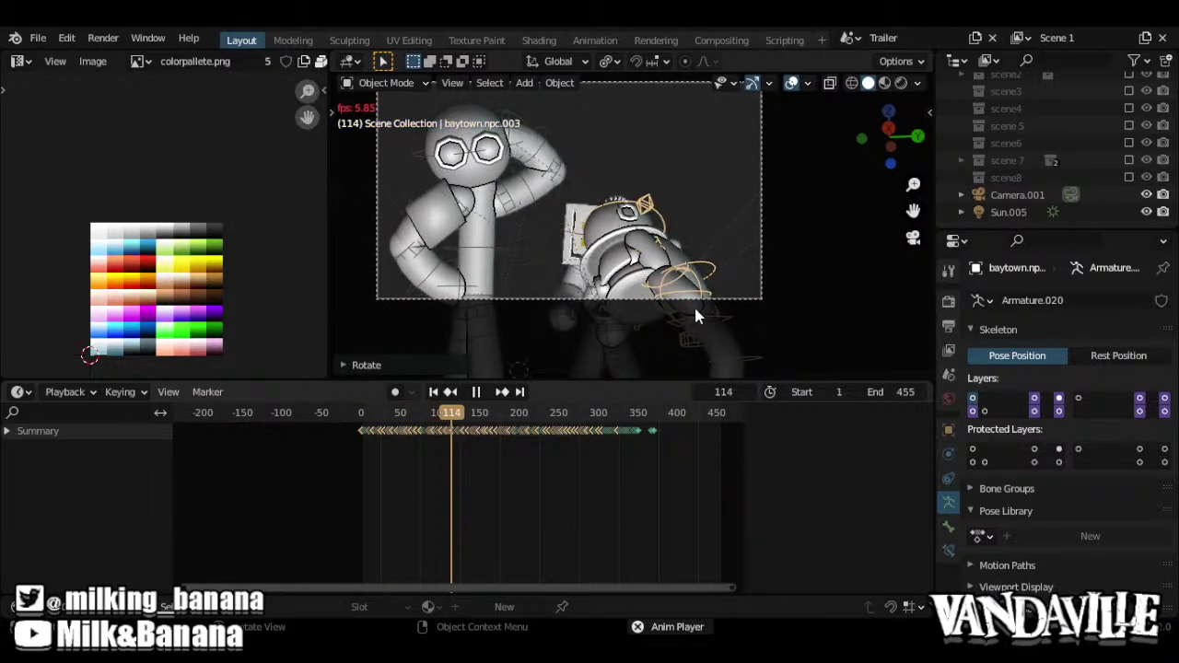
key("space")
middle_click_drag(683, 308, 743, 258)
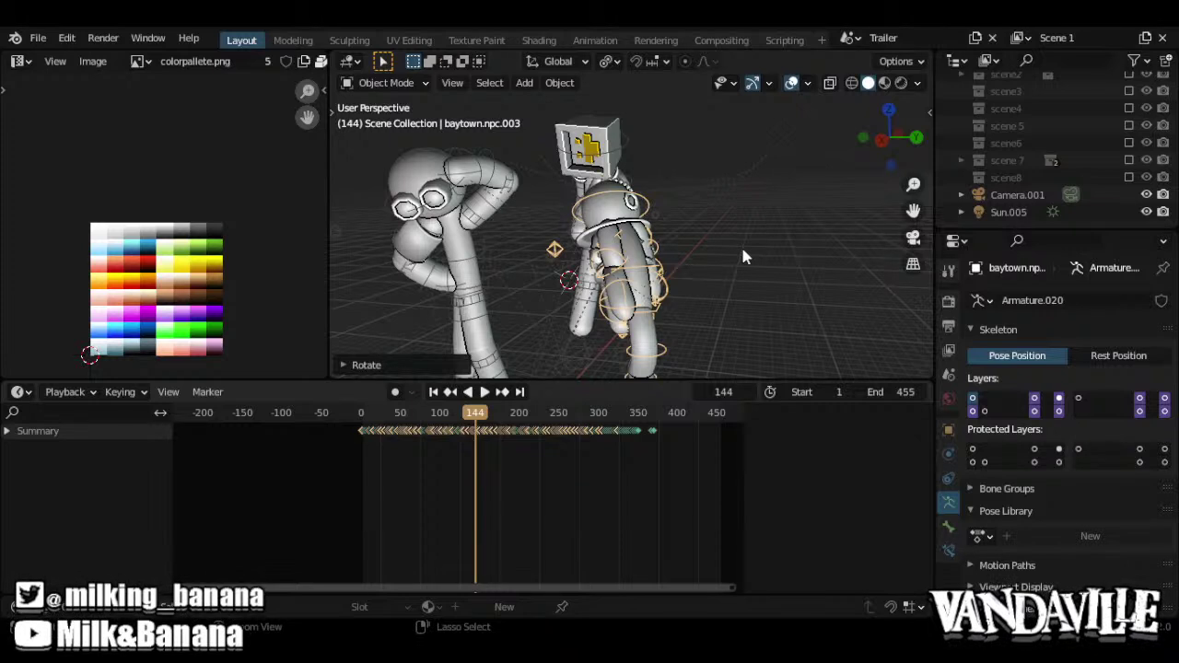
key("shift+Left")
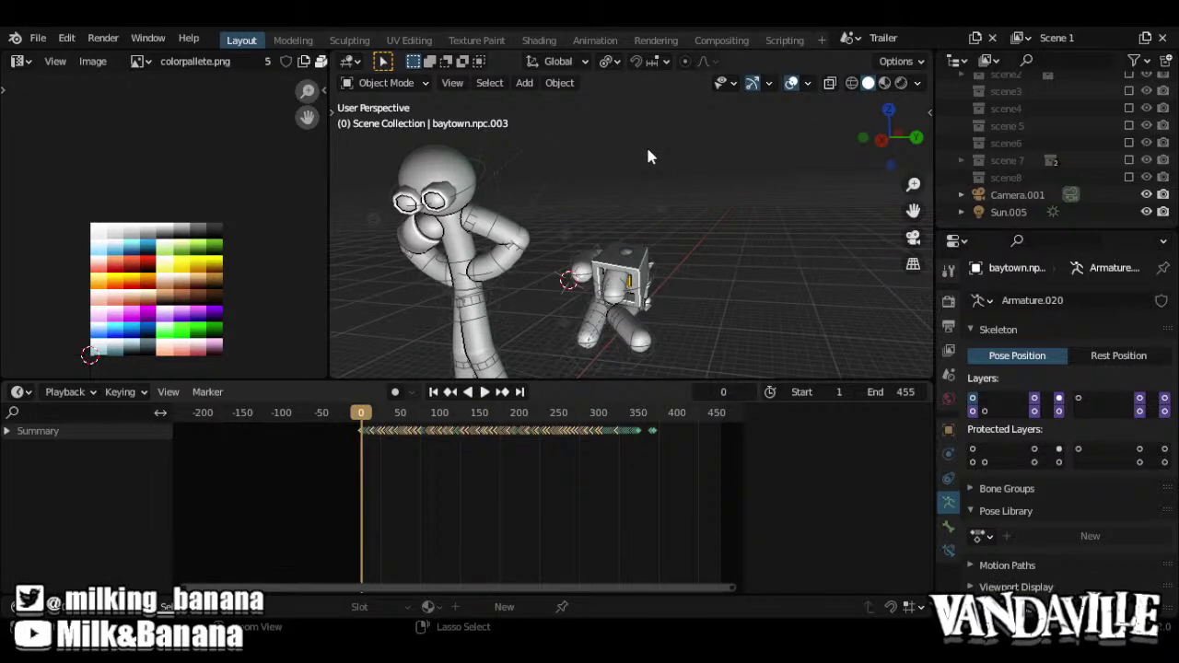
key("alt+a")
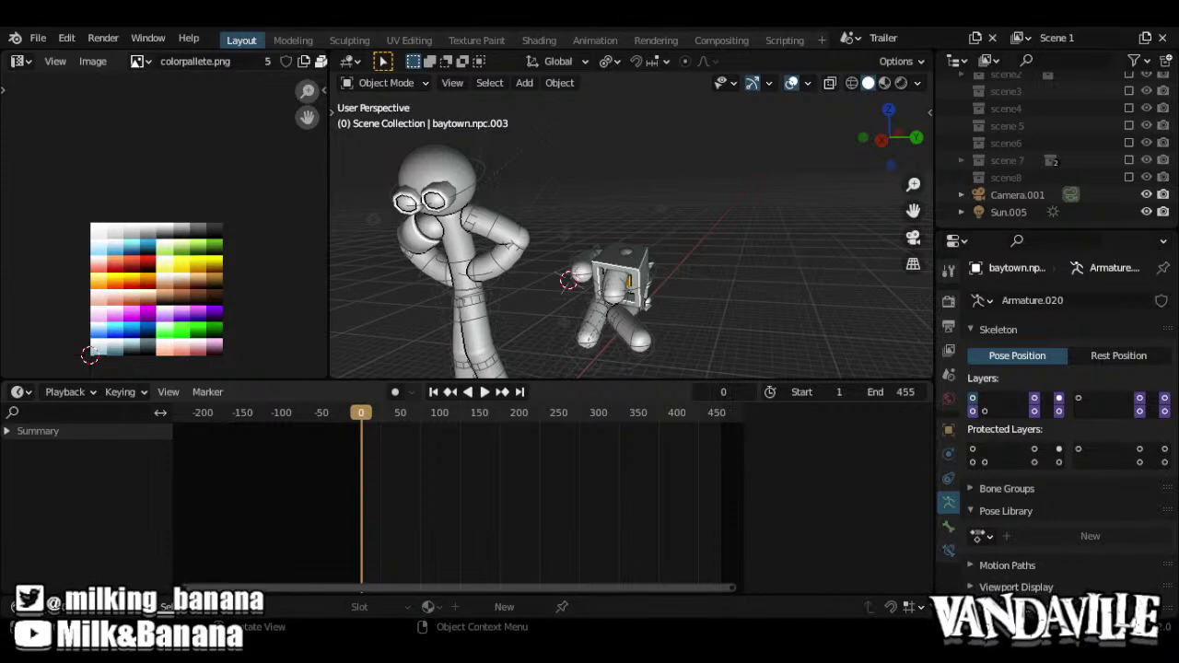
left_click_drag(769, 300, 633, 161)
middle_click_drag(754, 296, 667, 178, "shift")
scroll(668, 221, "down", 4)
mouse_move(669, 260)
middle_mouse_down("shift")
mouse_move(679, 249)
mouse_move(700, 285)
middle_mouse_up("shift")
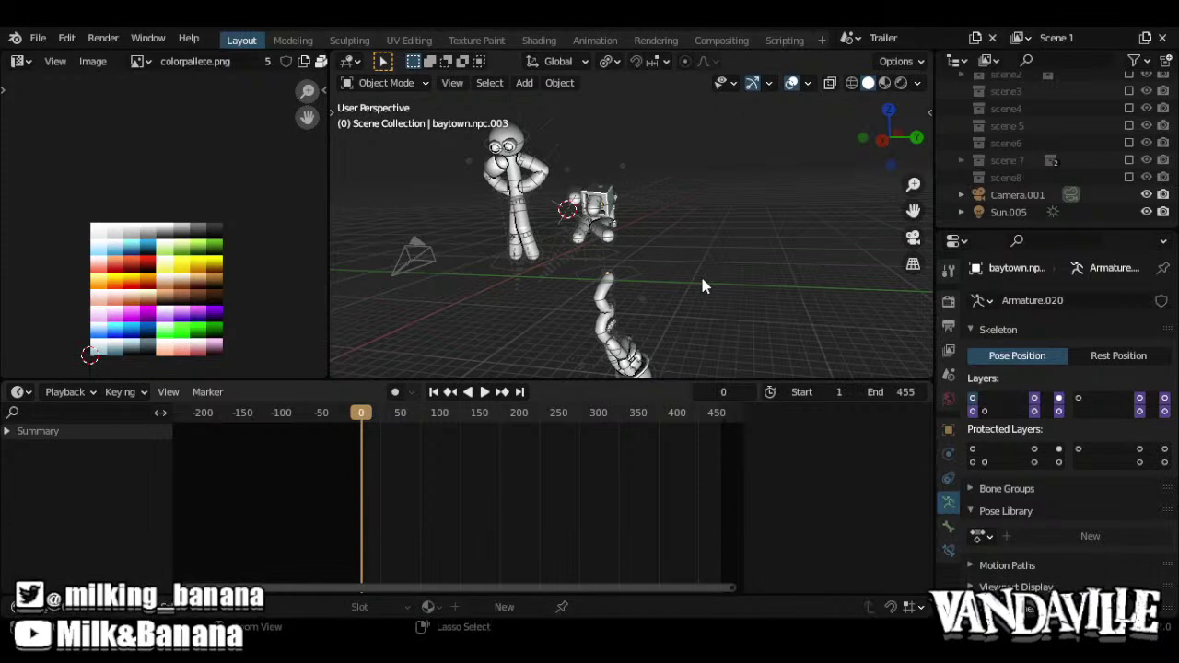
Undo repeatedly to reverse the scaling, cleaning and sampling of the top-hat rig's keyframes until the upright pose at frame 300 is restored
key("ctrl+z")
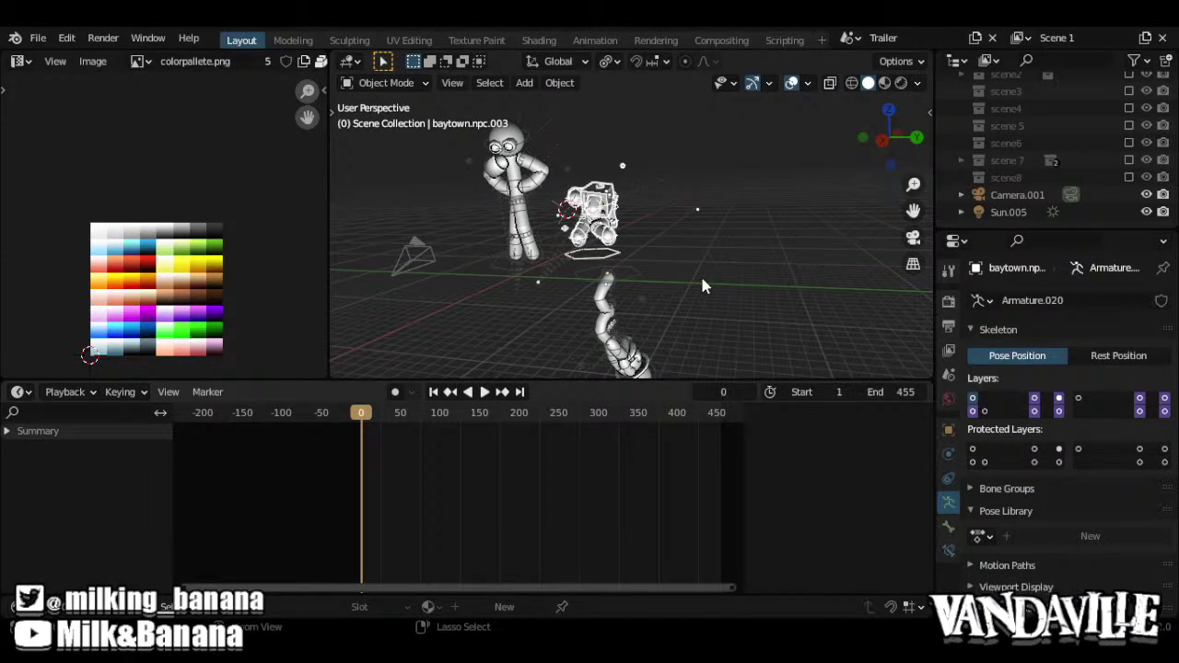
key("ctrl+z")
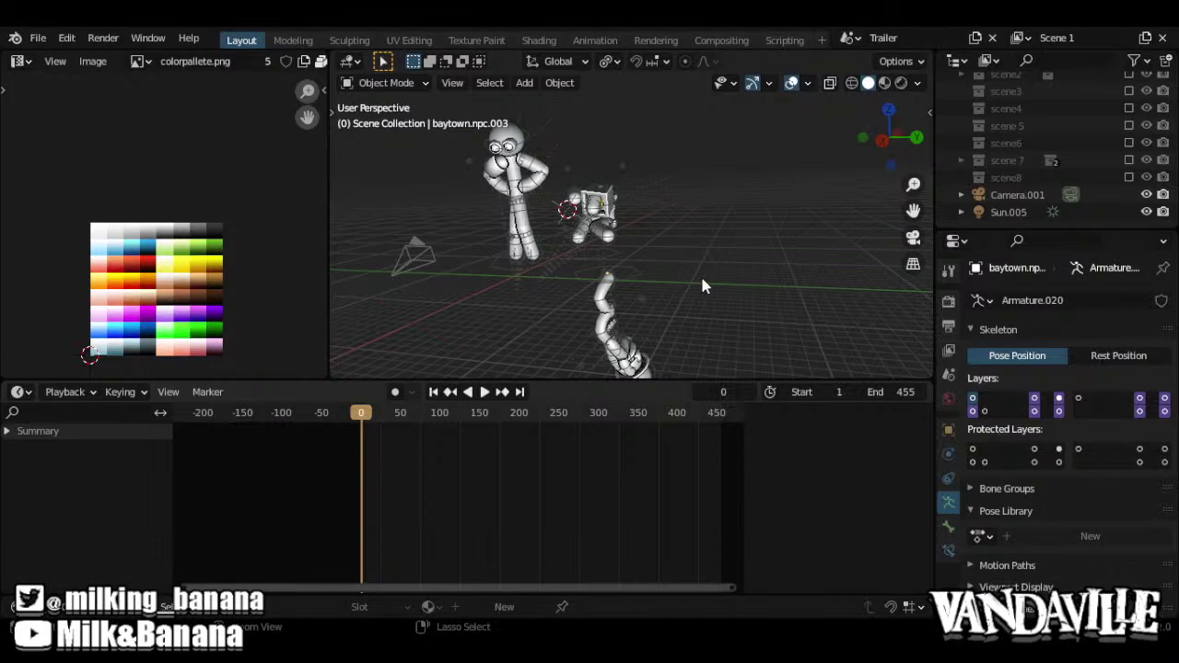
key("ctrl+z")
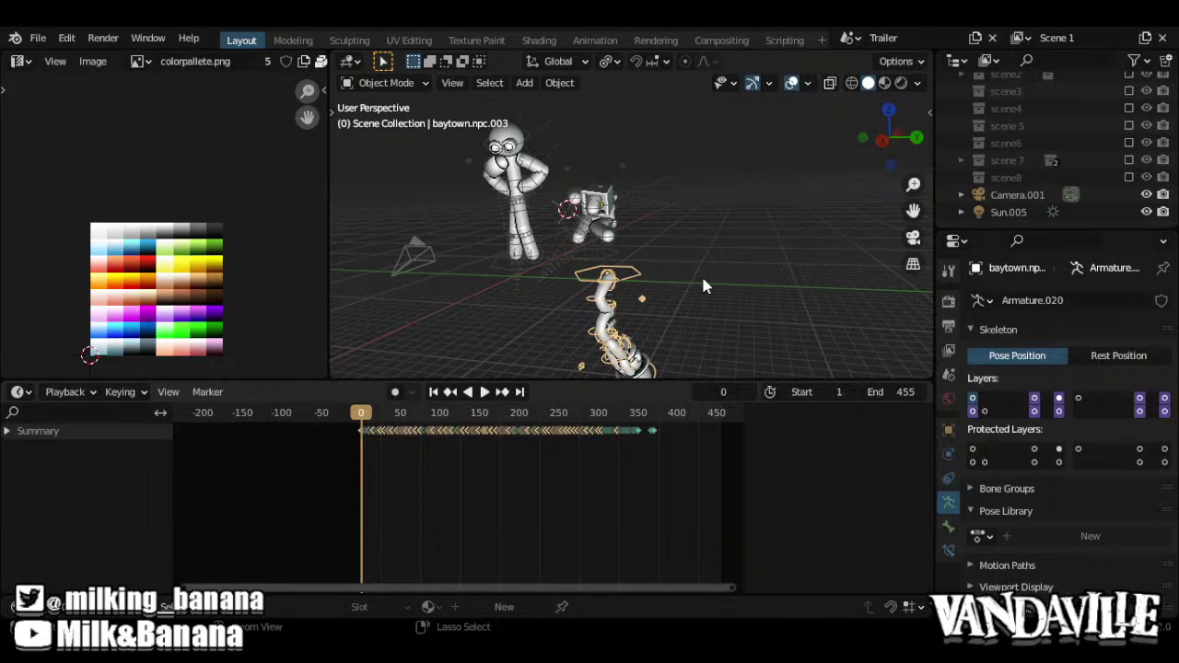
key("ctrl+Tab")
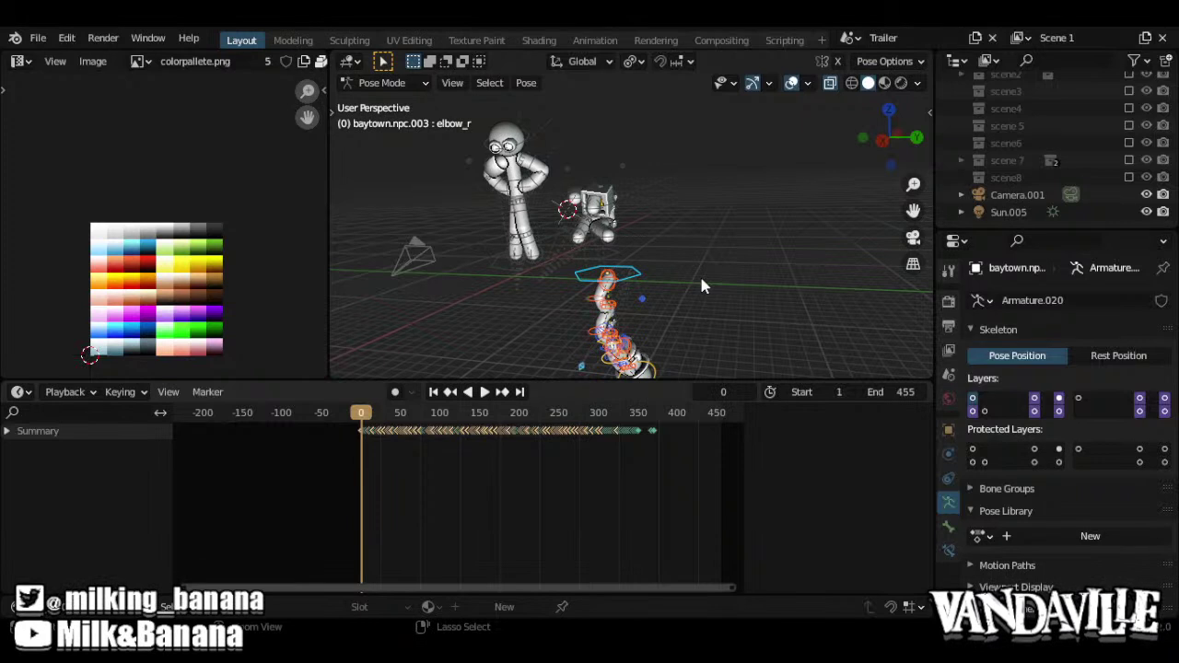
key("ctrl+z")
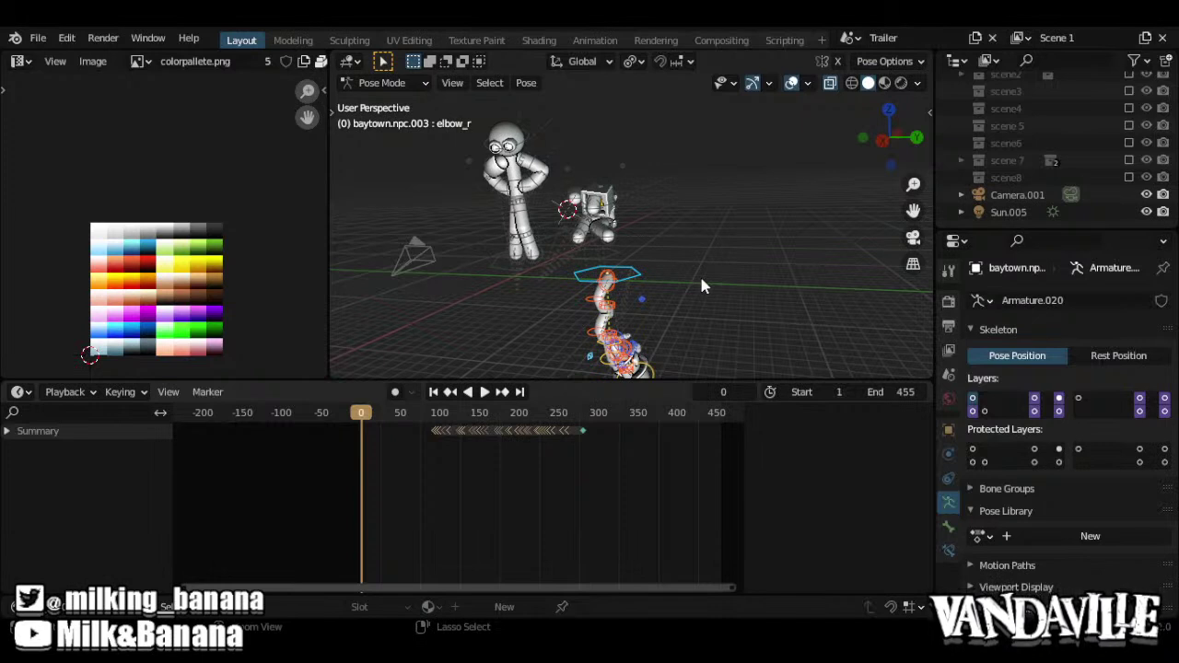
key("ctrl+z")
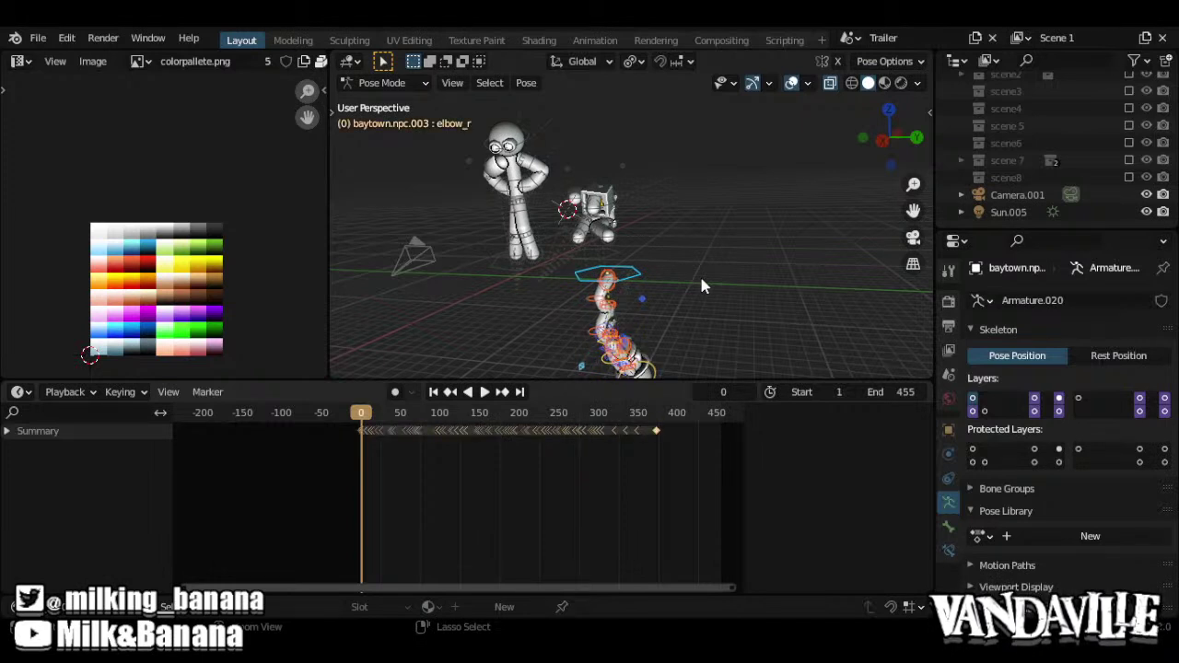
key("ctrl+z")
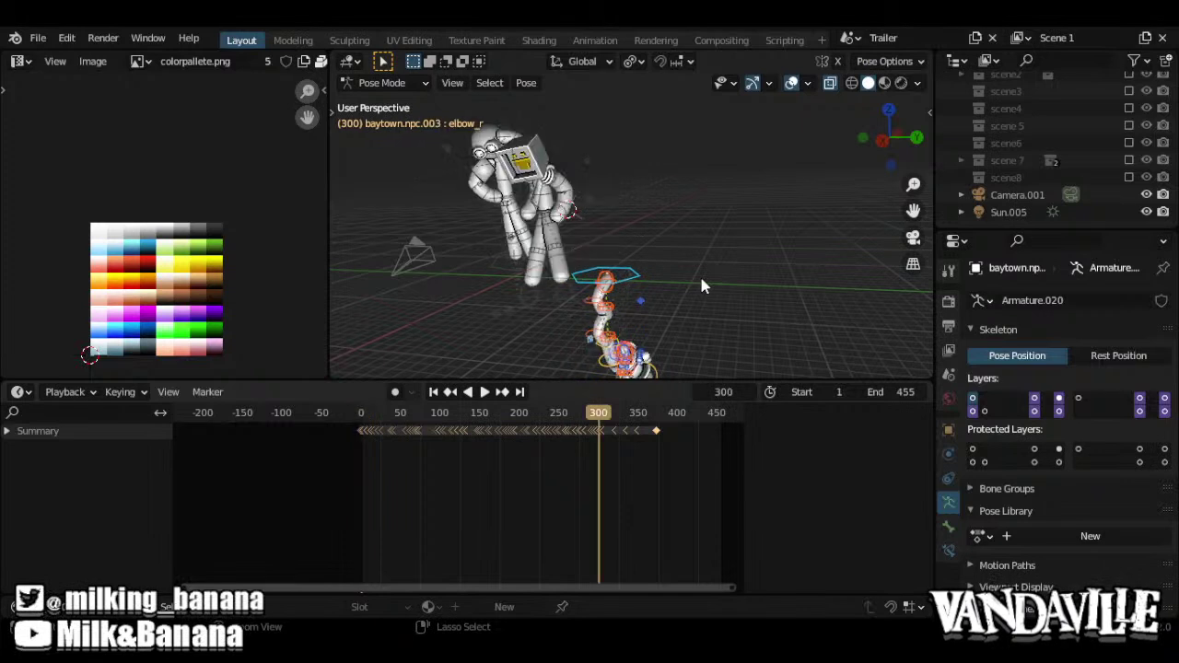
key("ctrl+z")
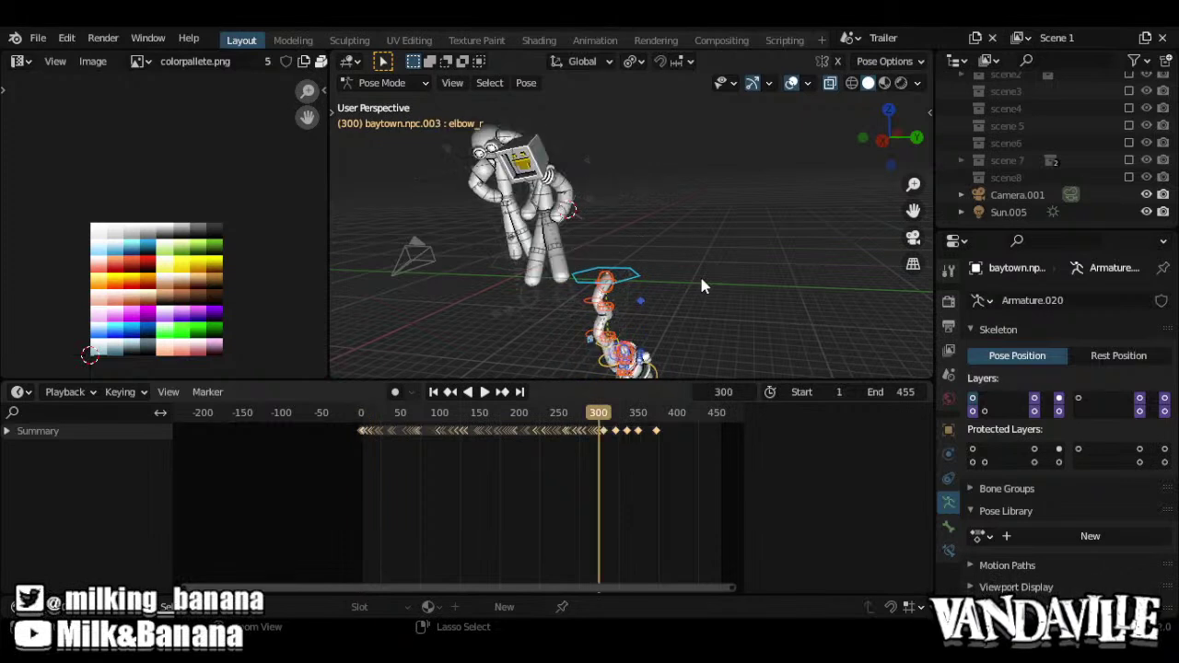
key("ctrl+z")
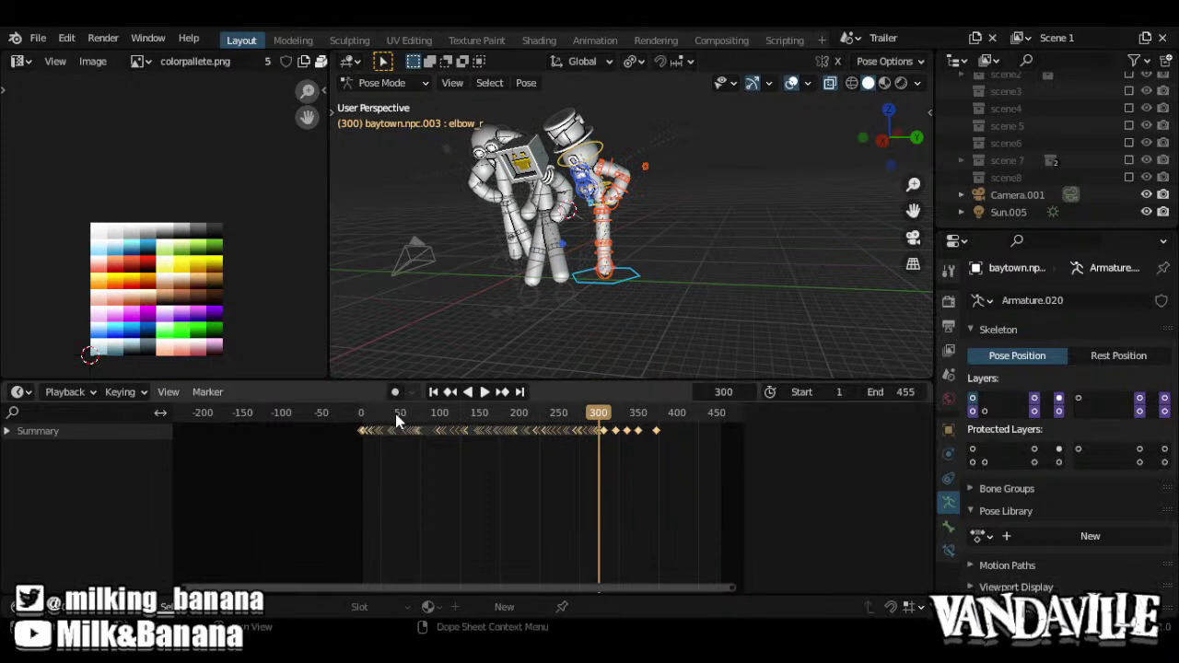
Return to frame 0, show the top-hat rig's f-curves in the Graph Editor and sample all its keyframes
left_click_drag(396, 415, 321, 415)
left_click_drag(700, 262, 699, 290, "alt")
key("ctrl+Tab")
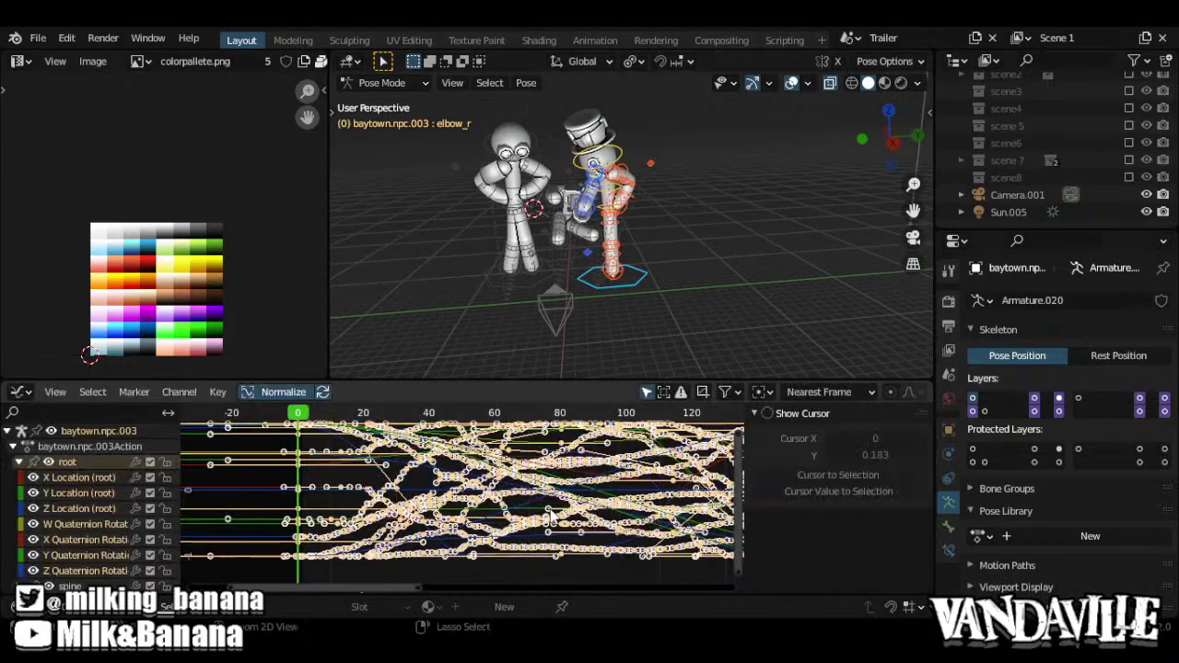
left_click(217, 393)
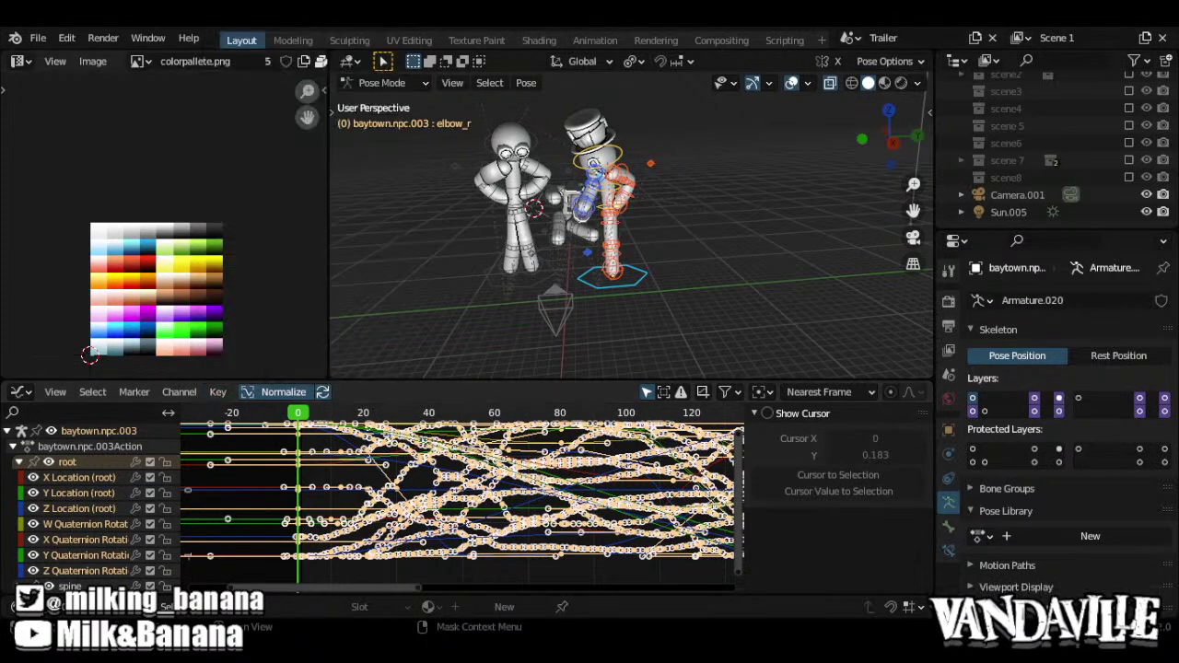
left_click(217, 391)
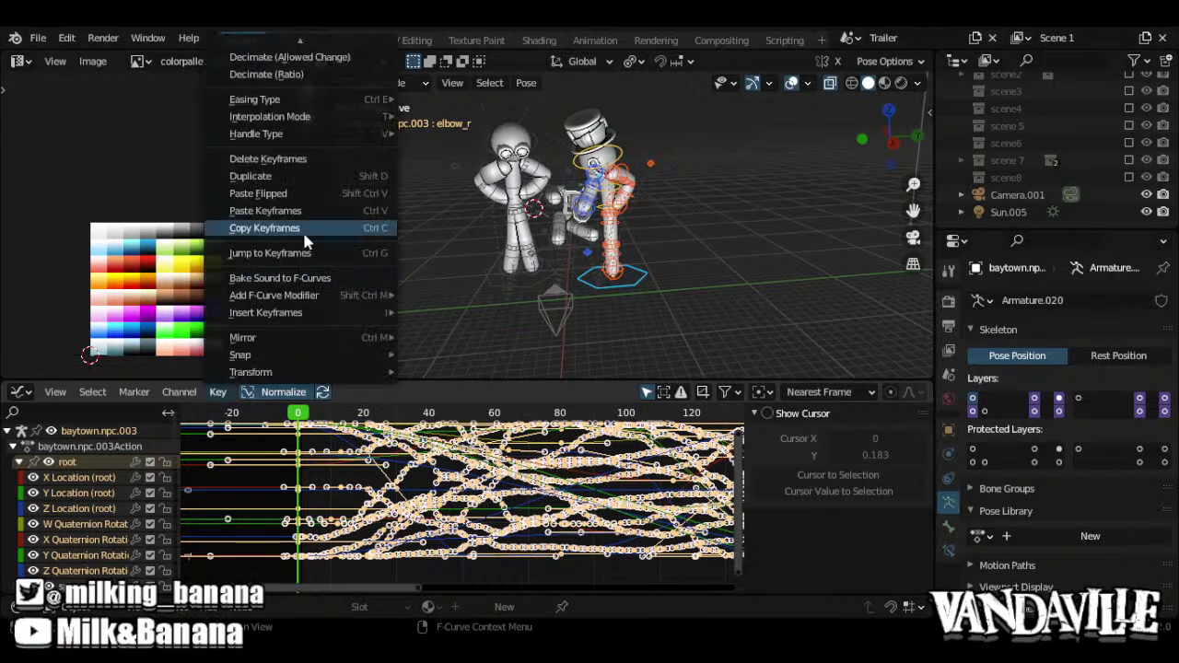
scroll(301, 221, "up", 3)
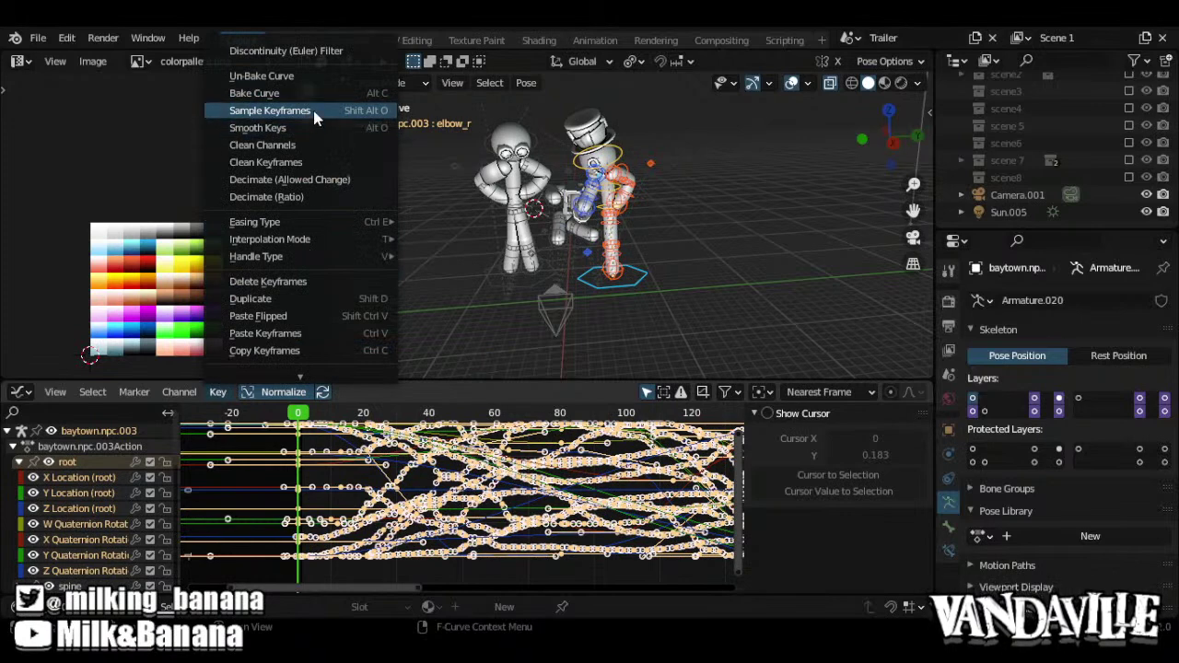
Set the interpolation of the sampled top-hat rig keyframes to Constant
right_click(458, 498)
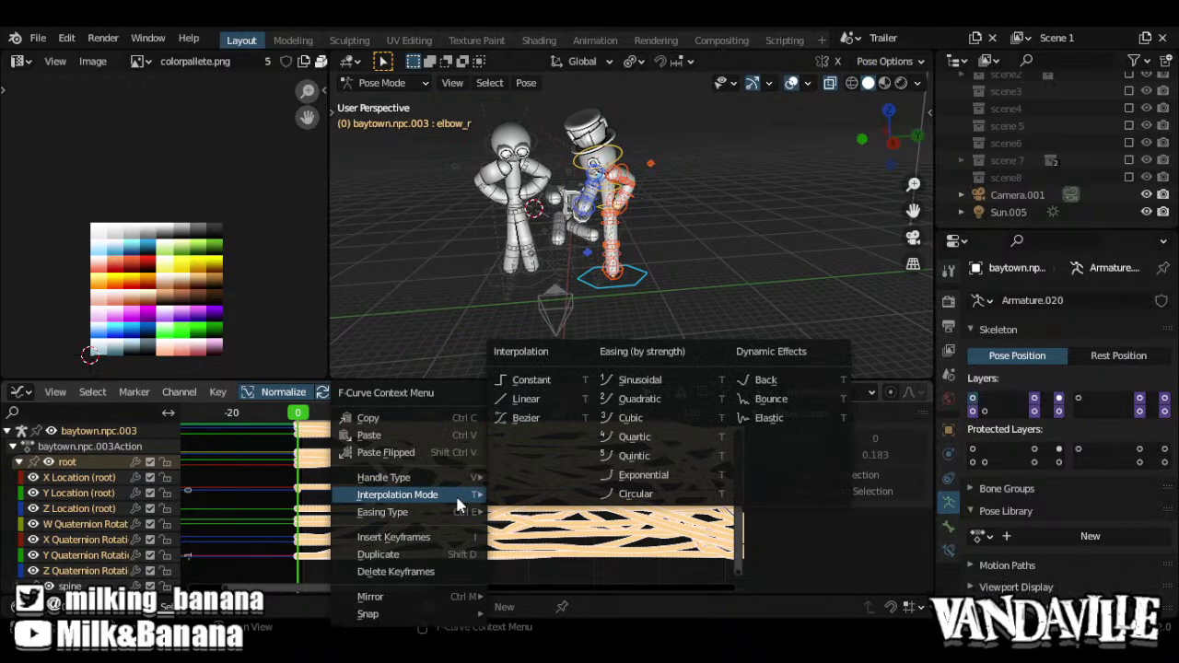
left_click(531, 379)
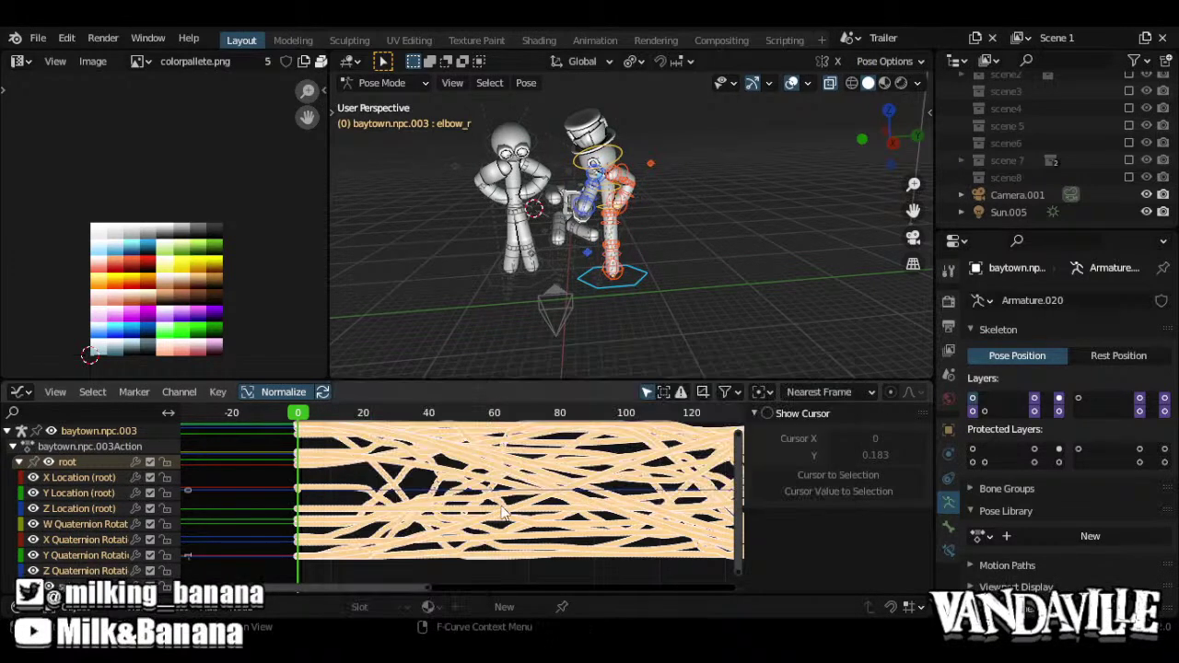
scroll(461, 506, "down", 7)
scroll(464, 496, "up", 8)
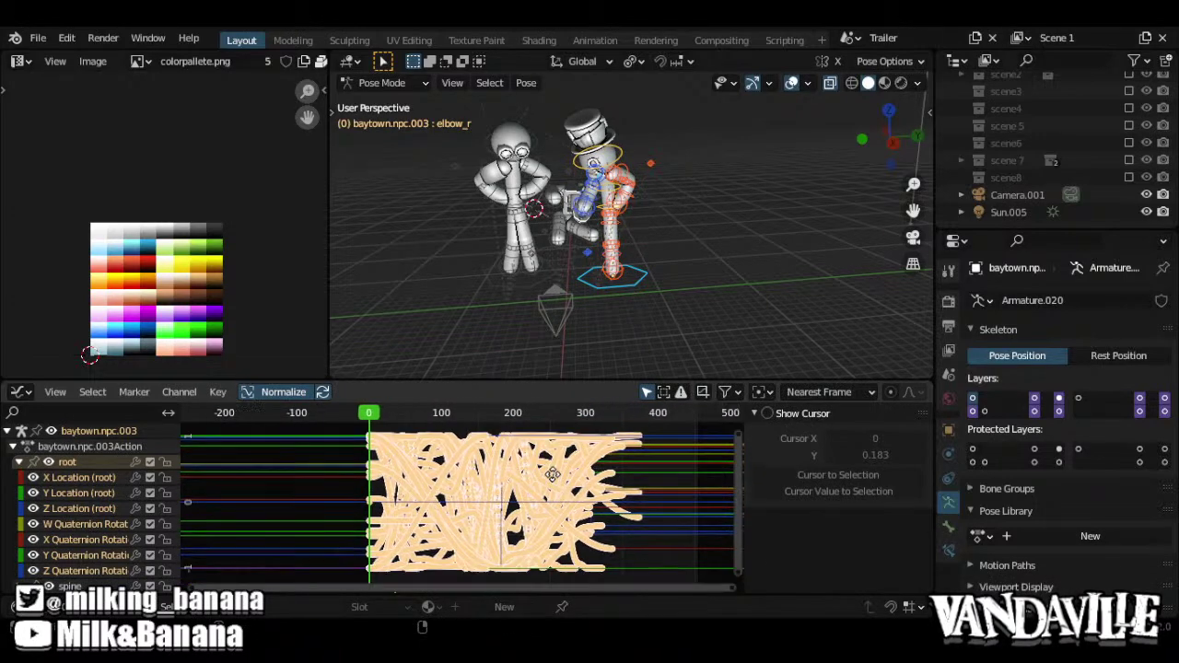
scroll(600, 469, "down", 8)
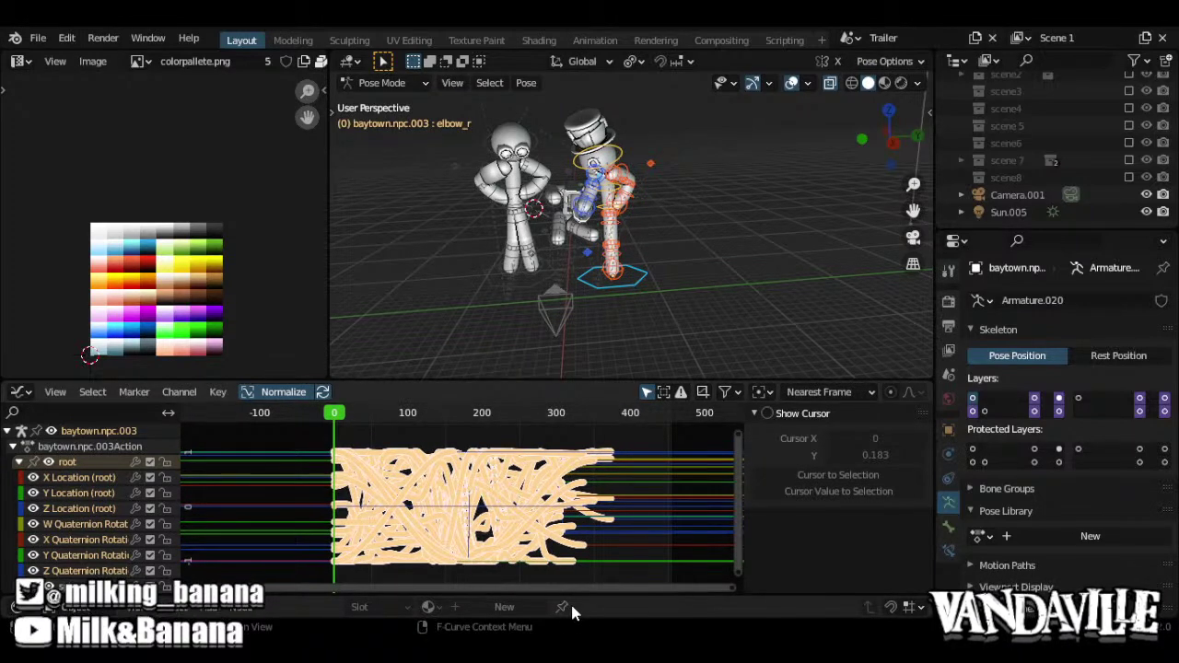
Scale the top-hat rig's sampled keyframes by 0.5 on both axes in the Graph Editor
key("s")
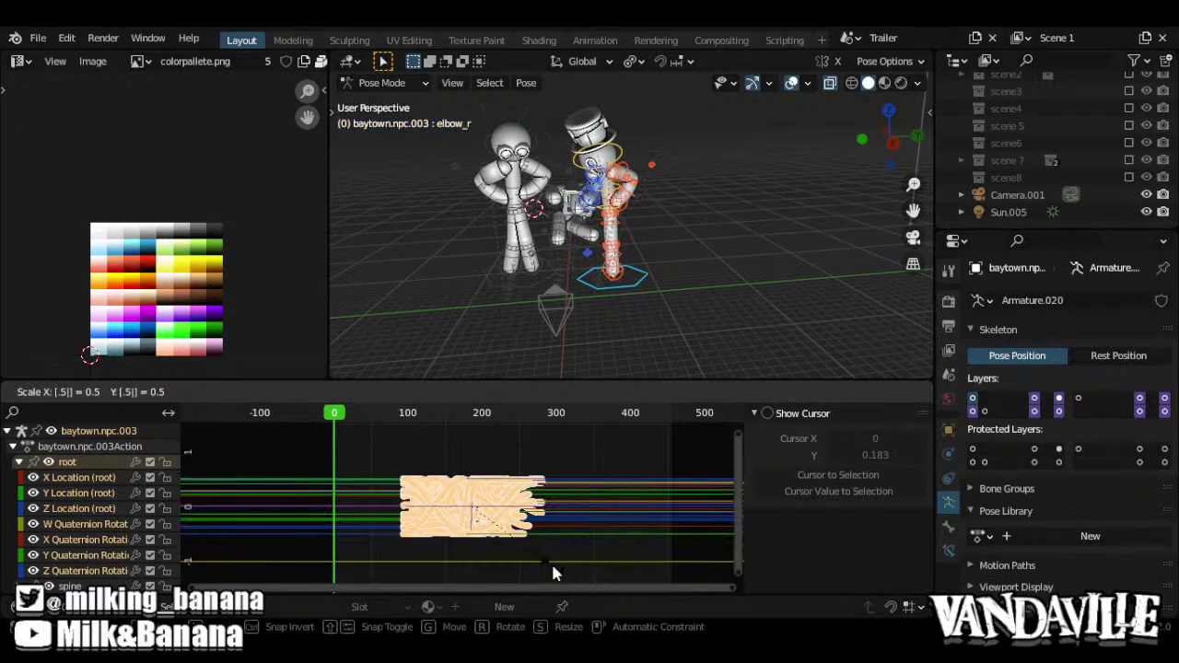
left_click(551, 564)
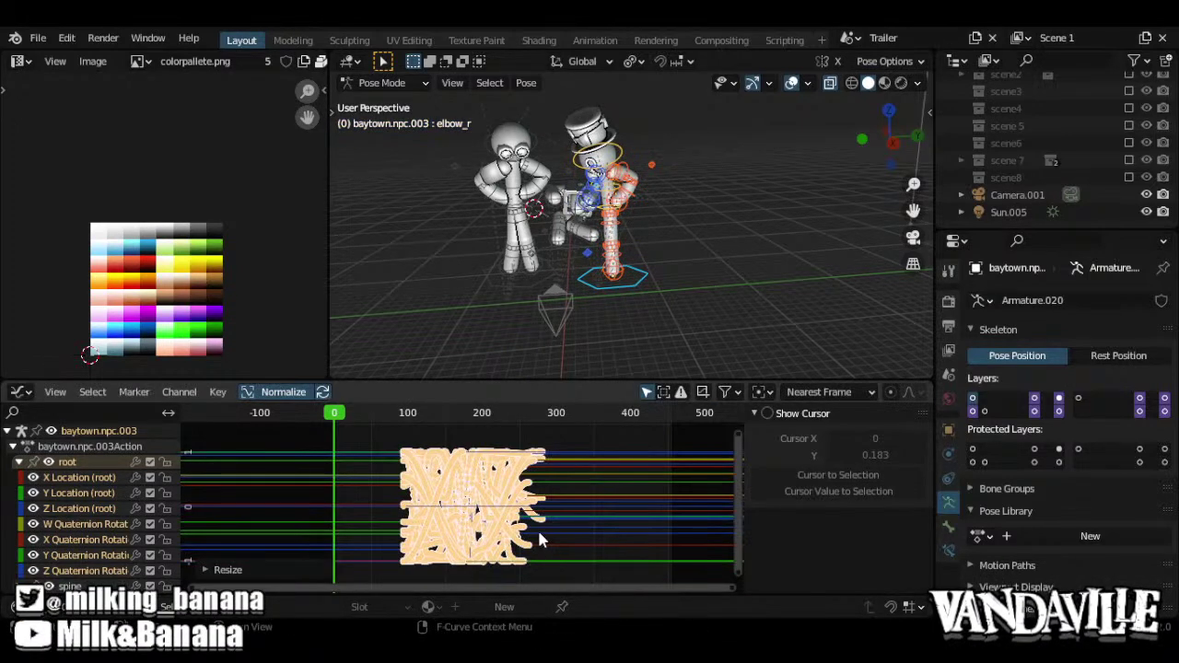
key("s")
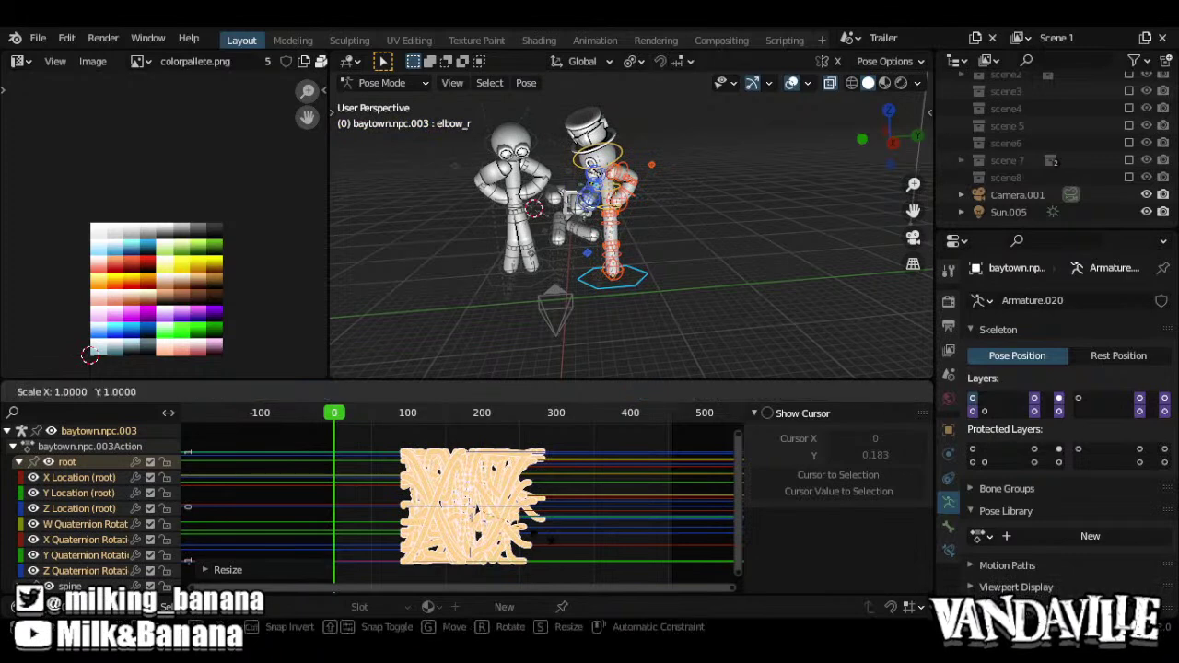
key("Escape")
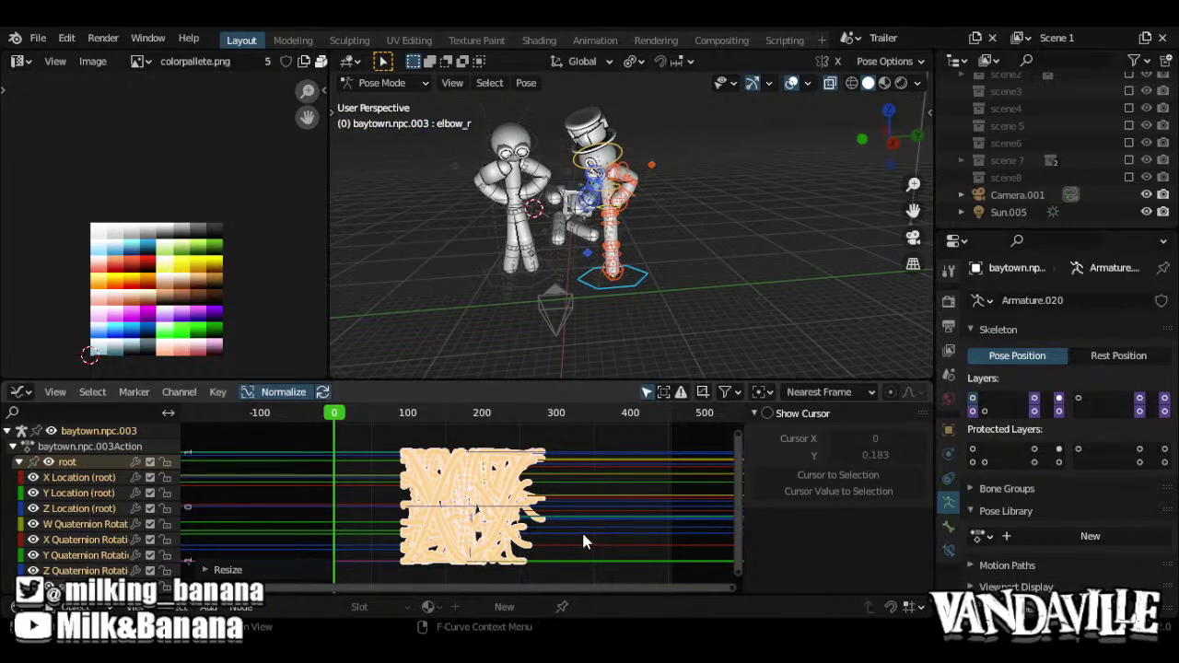
Reselect all of the rig's keyframes, scale them by 2, and play the first frames of the animation
left_click(581, 529)
key("a")
key("s")
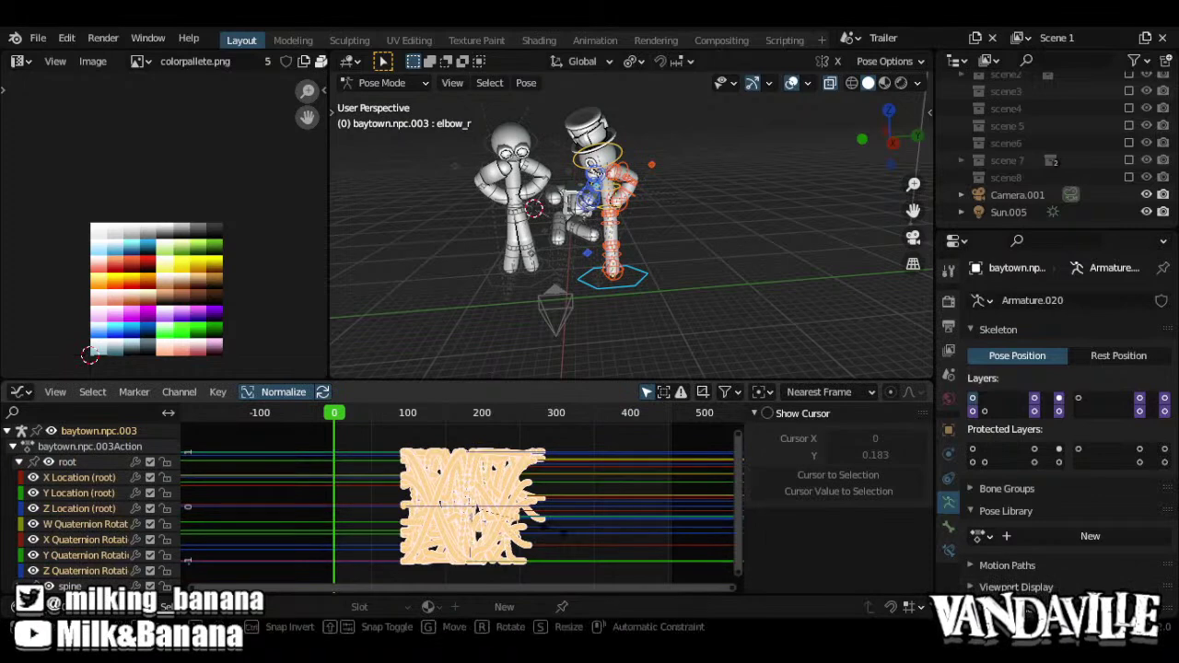
key("2")
key("Return")
key("space")
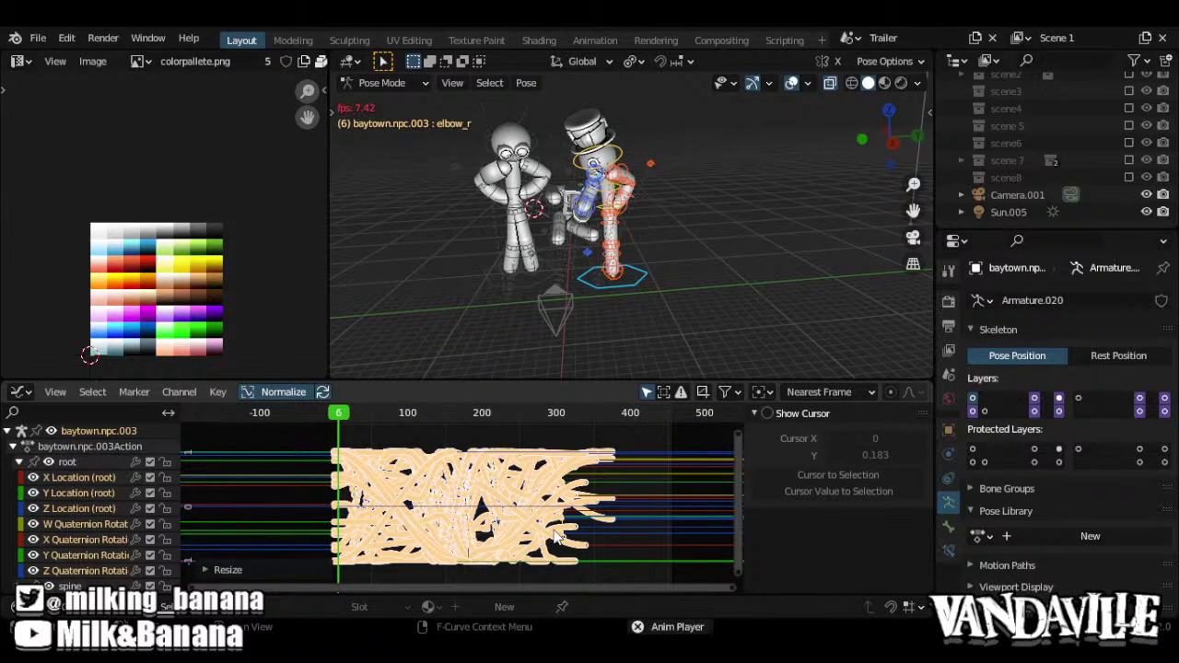
key("space")
Reapply Constant interpolation to all of the rescaled keyframes
right_click(543, 514)
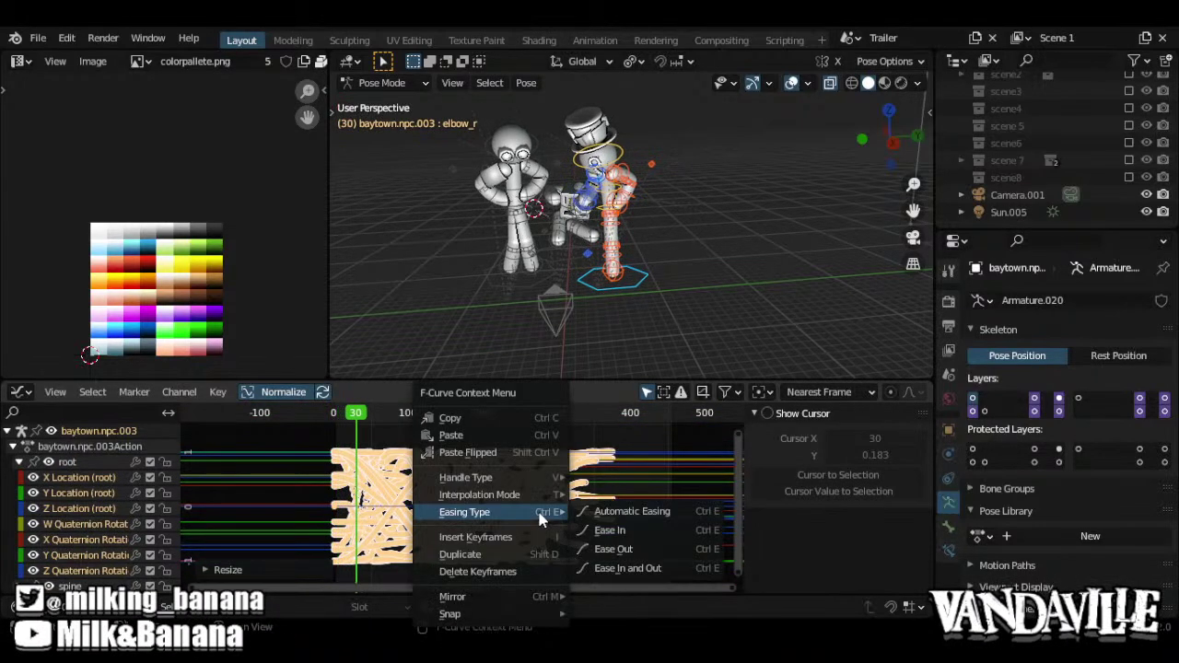
mouse_move(498, 500)
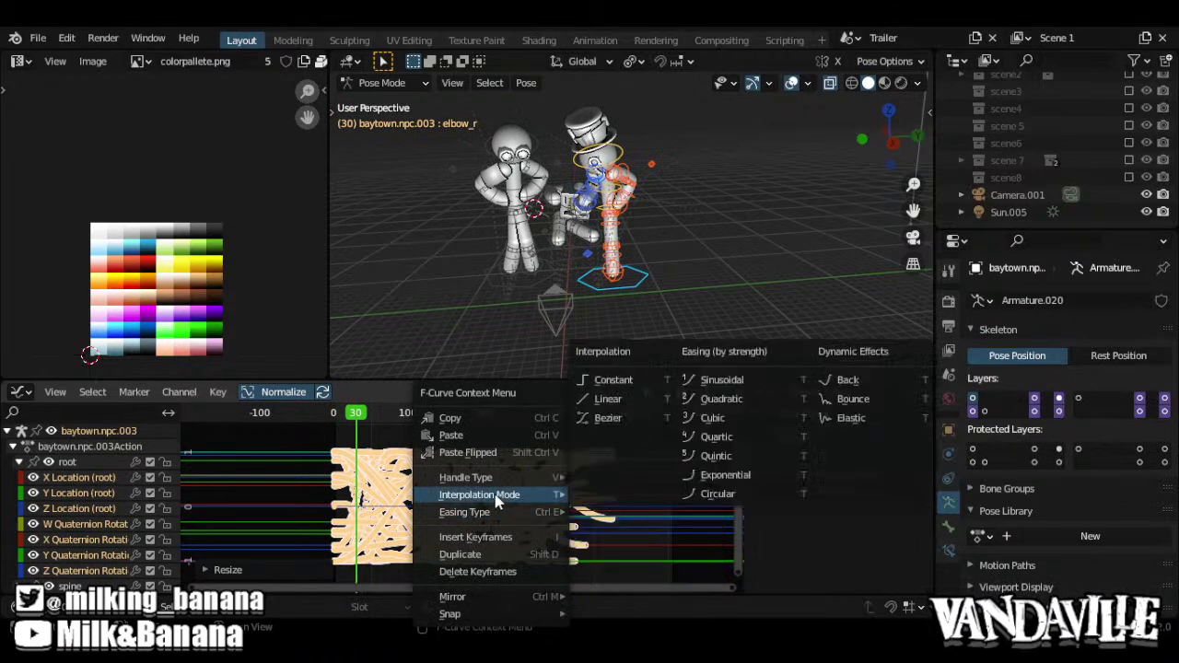
left_click(613, 379)
left_click(436, 448)
Play the animation up to frame 317 while examining the top-hat character's motion up close
key("space")
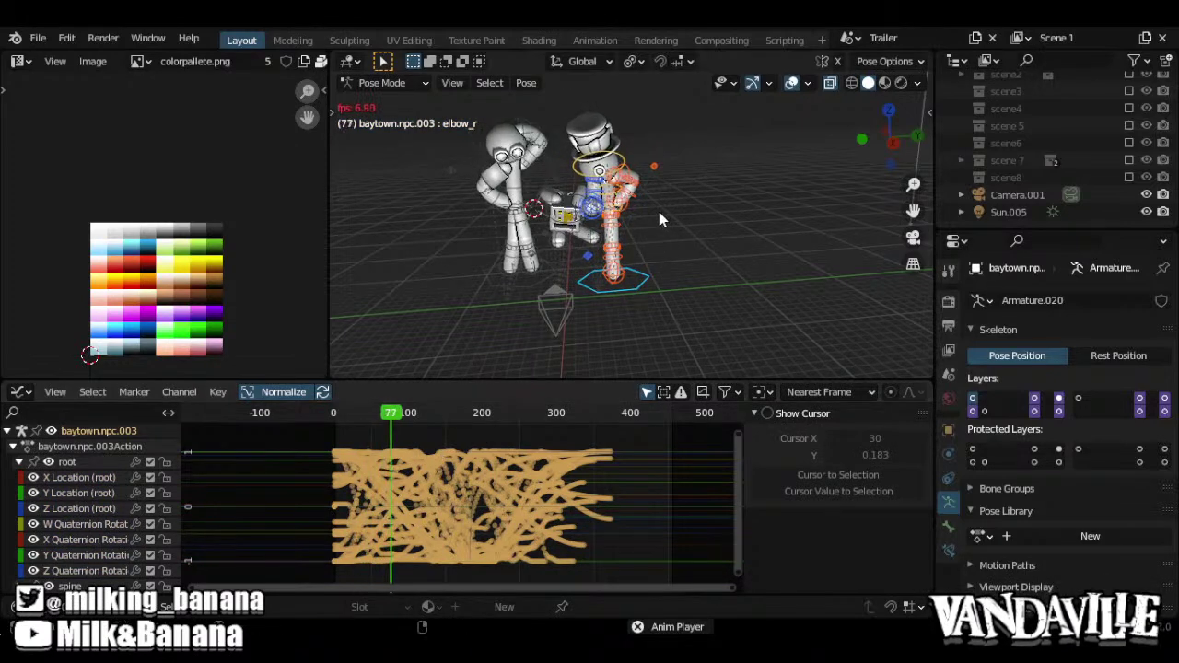
scroll(655, 173, "up", 5)
scroll(656, 185, "down", 2)
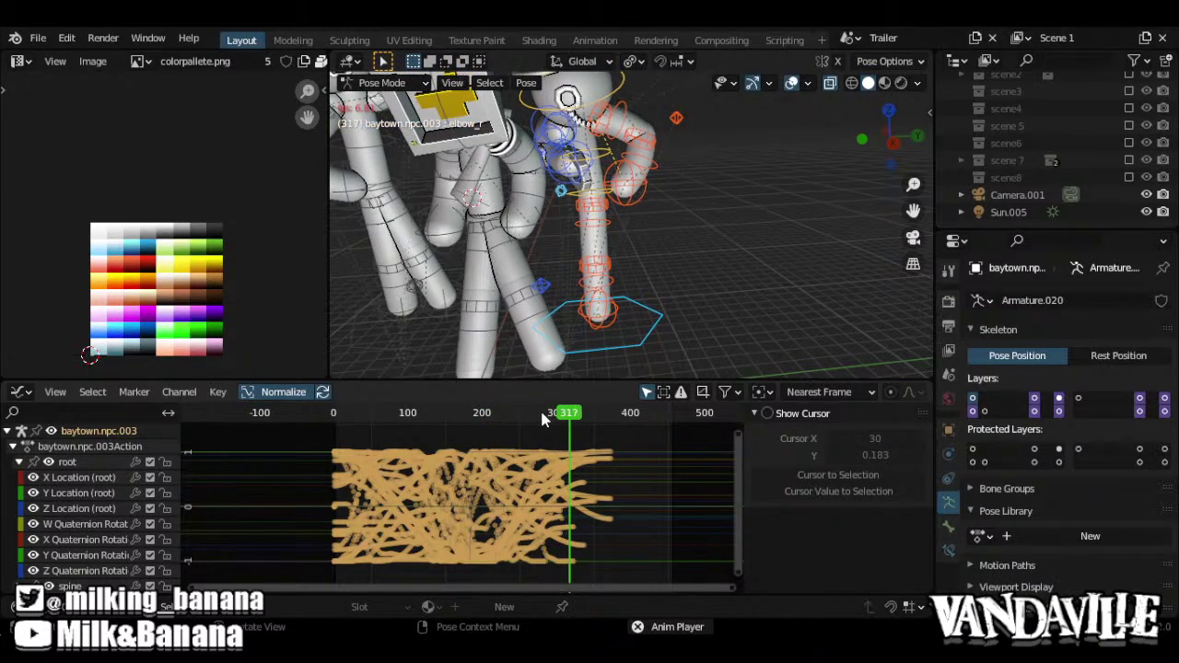
key("space")
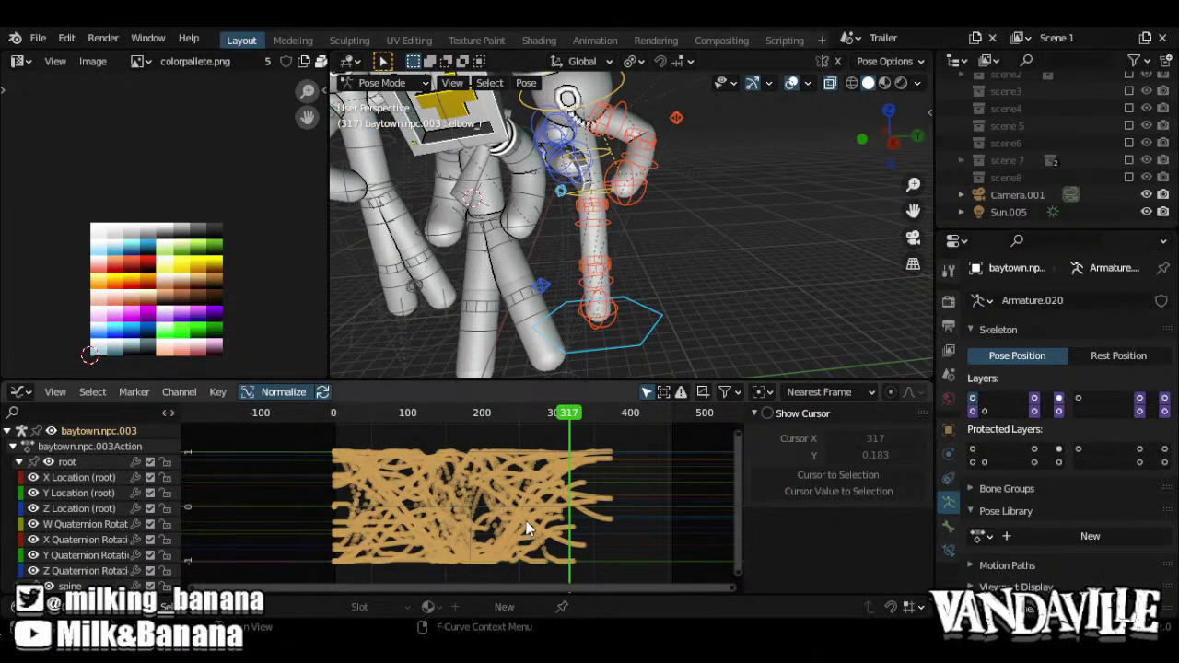
Return to frame 0, select every keyframe of the top-hat rig again and scale them by 0.5
key("a")
scroll(529, 527, "up", 10)
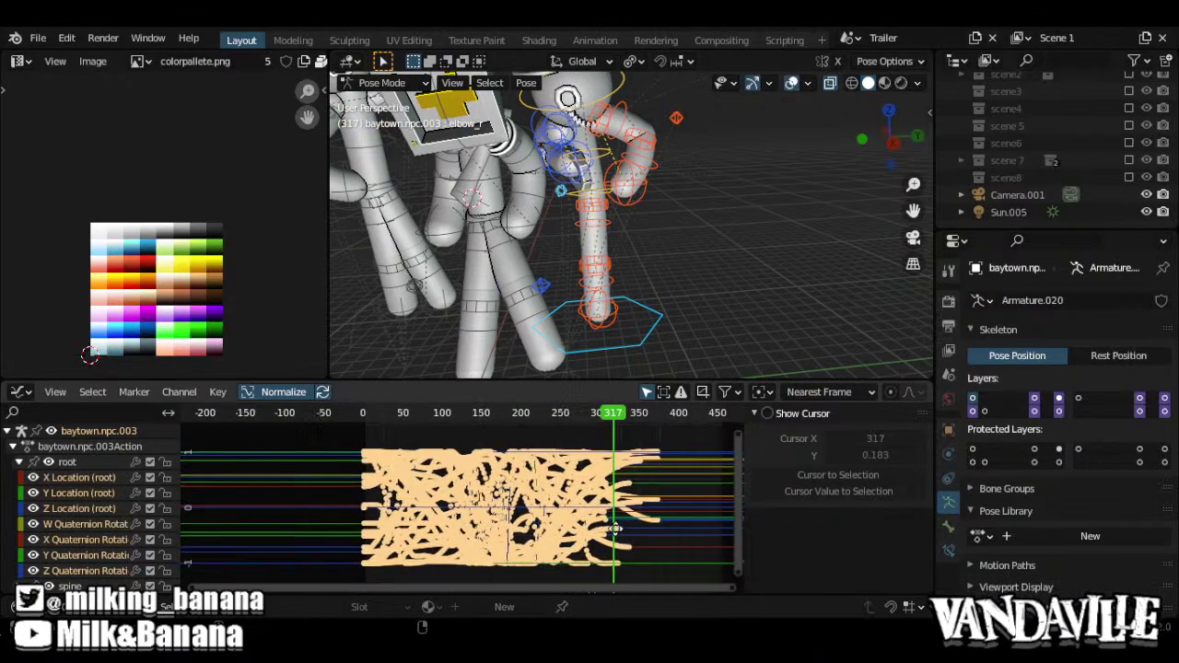
scroll(710, 514, "down", 10)
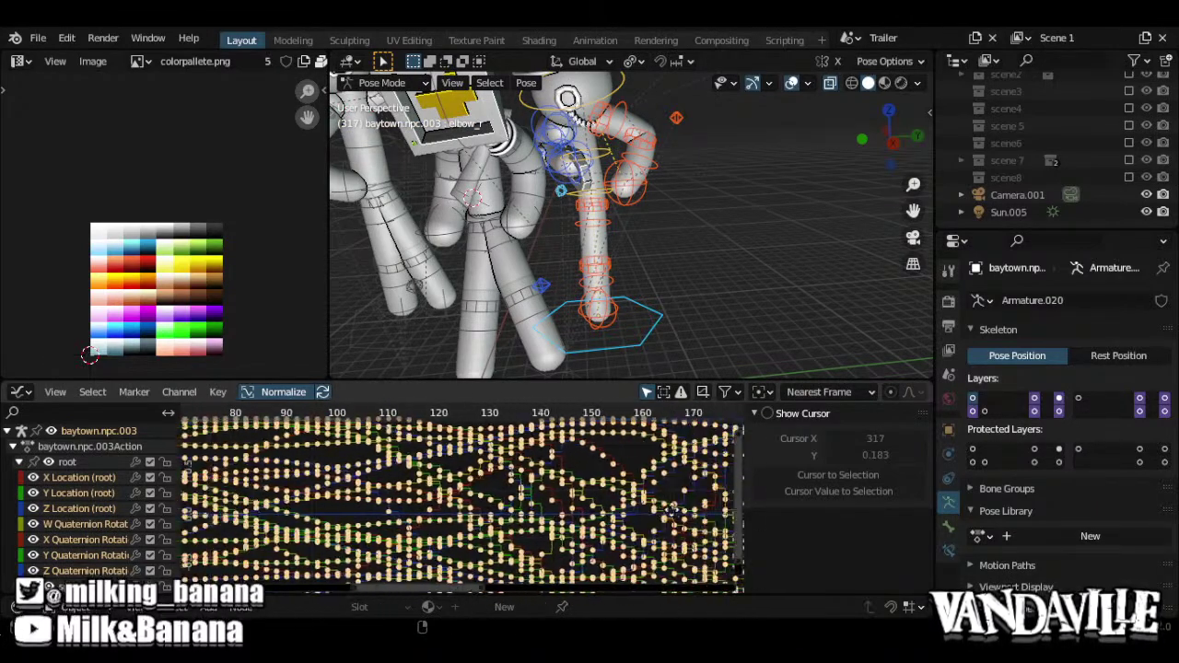
scroll(615, 514, "up", 3)
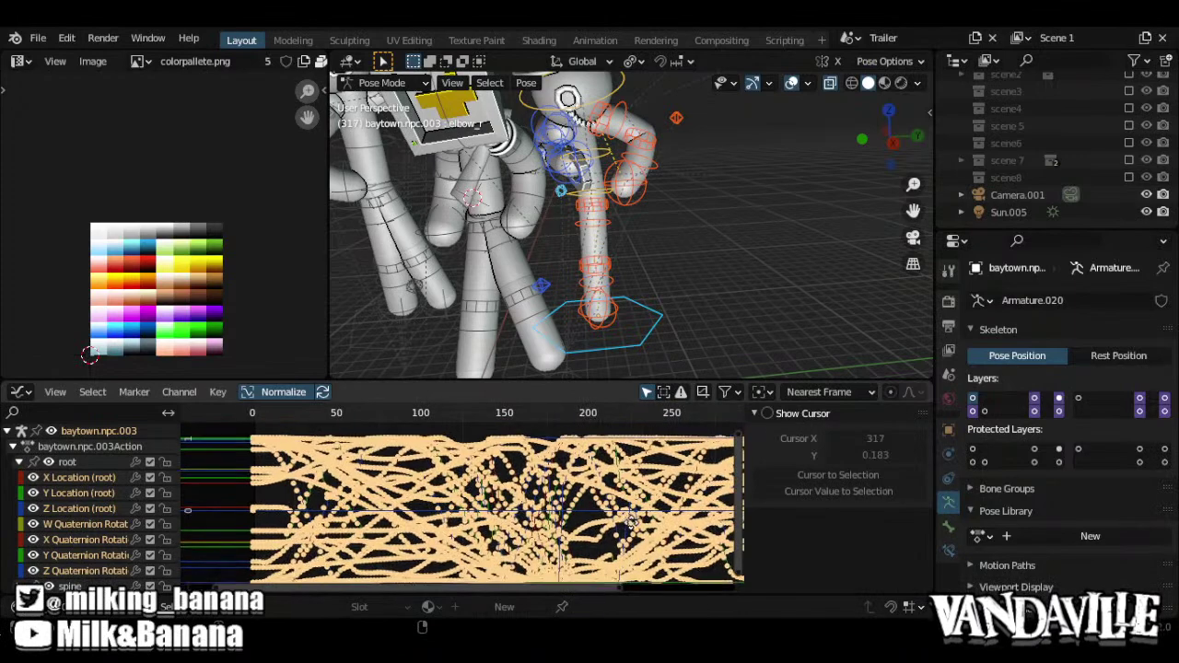
scroll(635, 514, "down", 3)
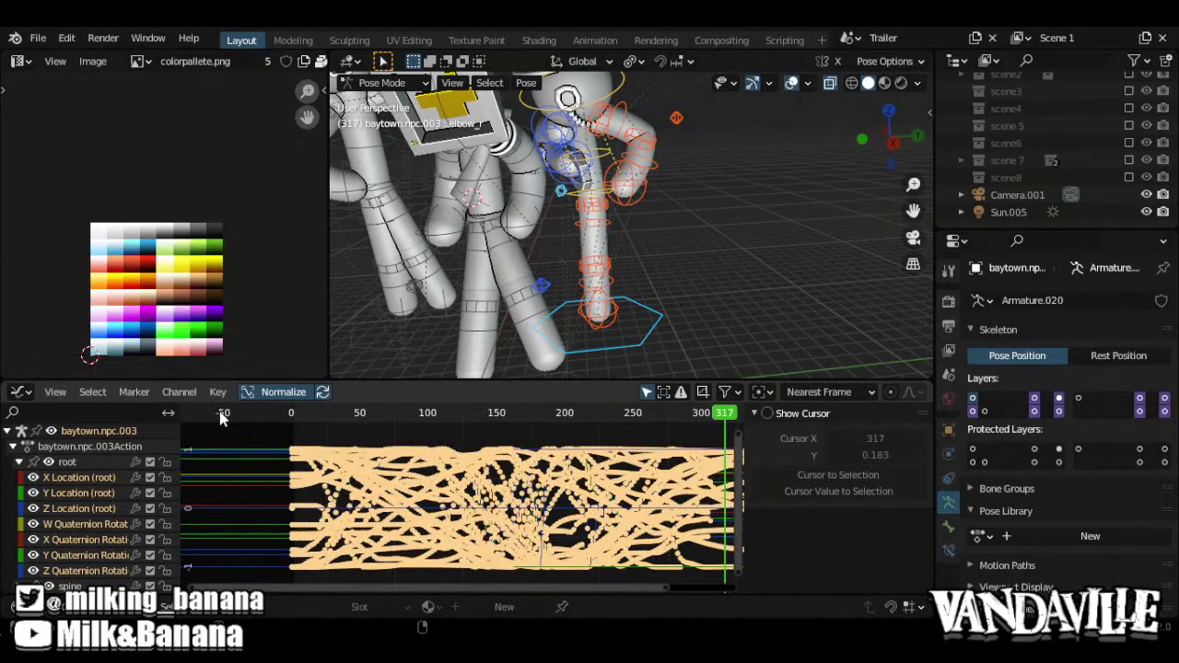
key("shift+Left")
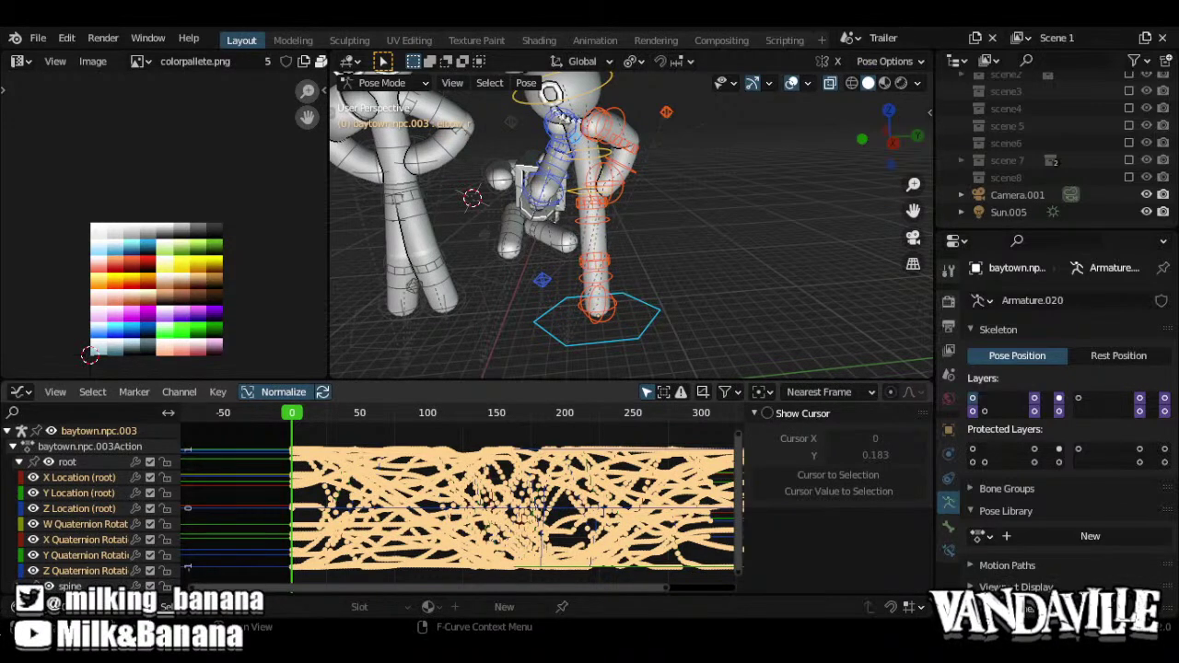
key("alt+a")
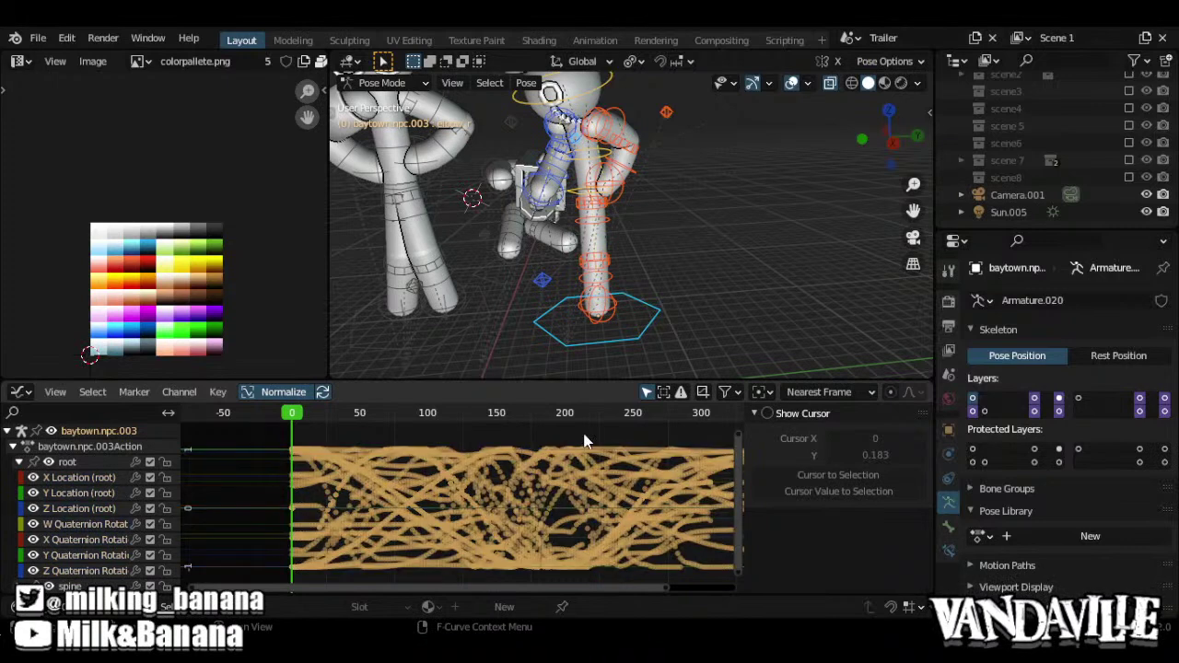
type("a")
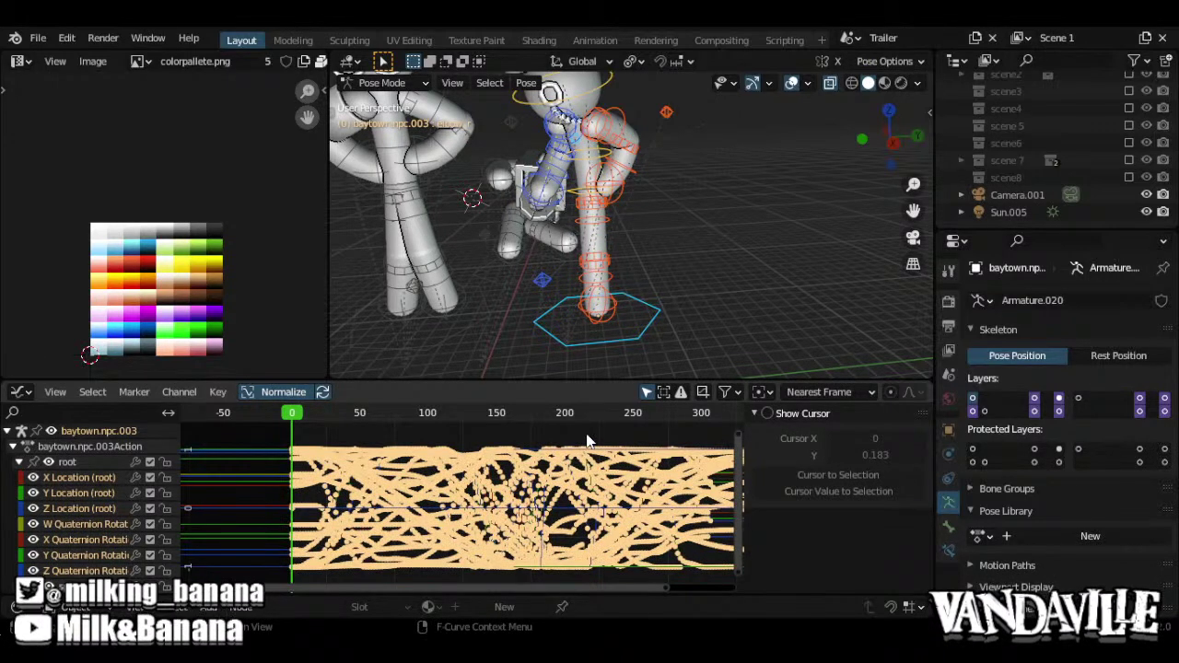
type("s.5")
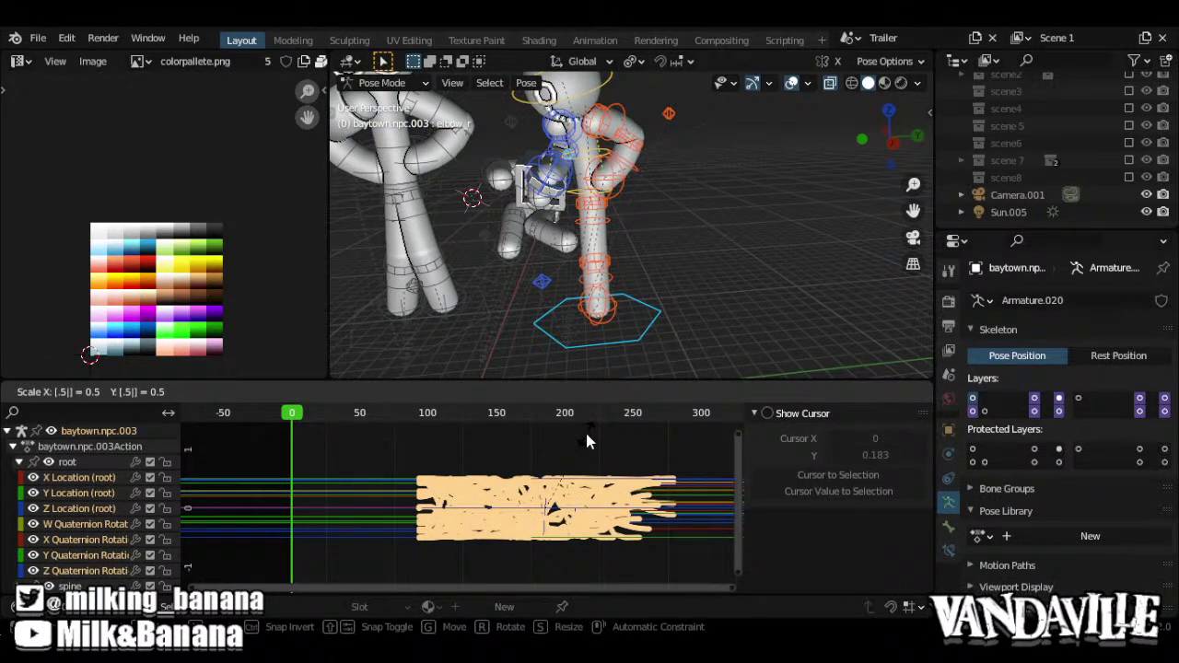
key("Return")
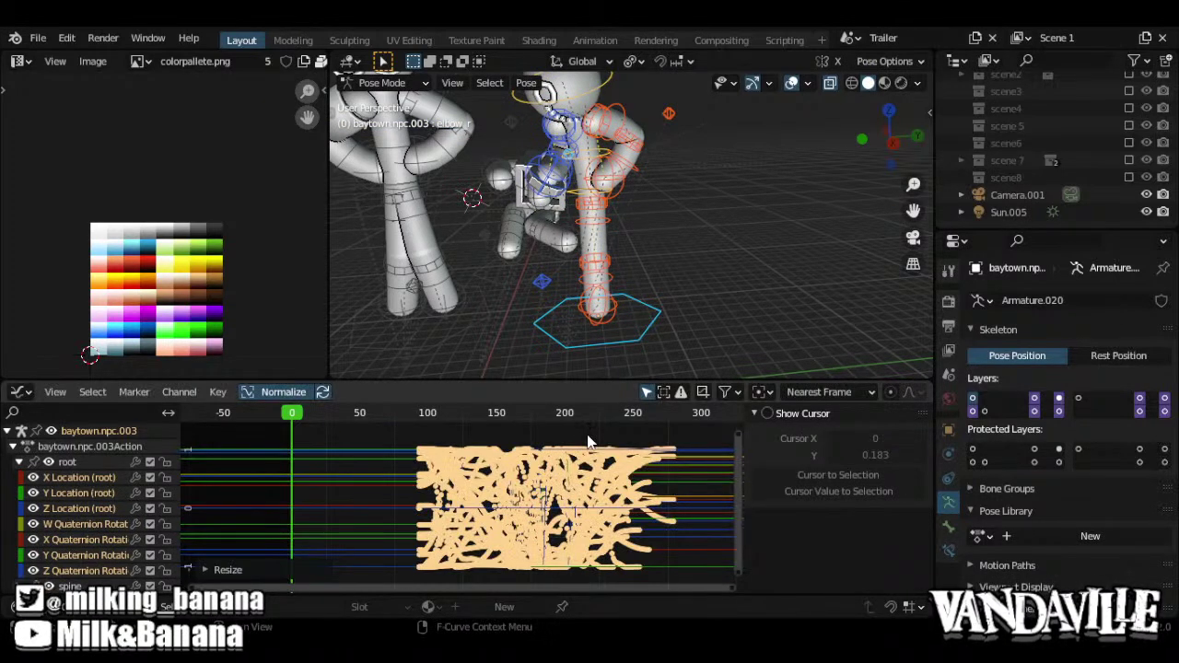
Reselect all of the compressed keyframes and scale them by 2 on both axes
key("alt+a")
key("a")
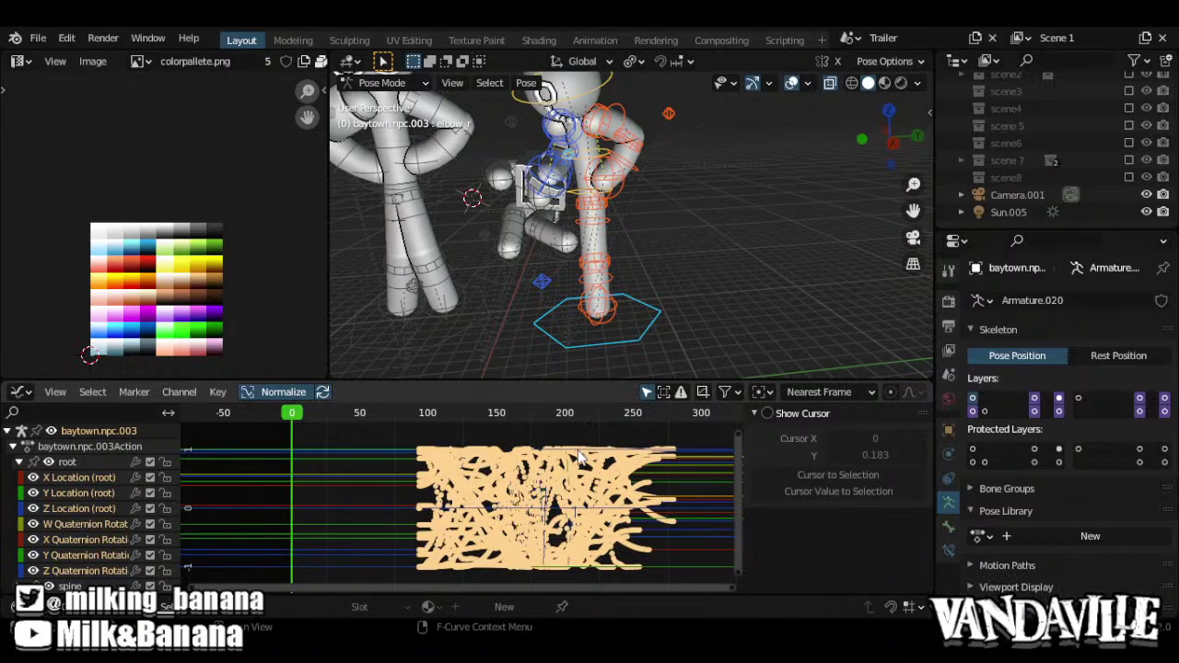
key("s")
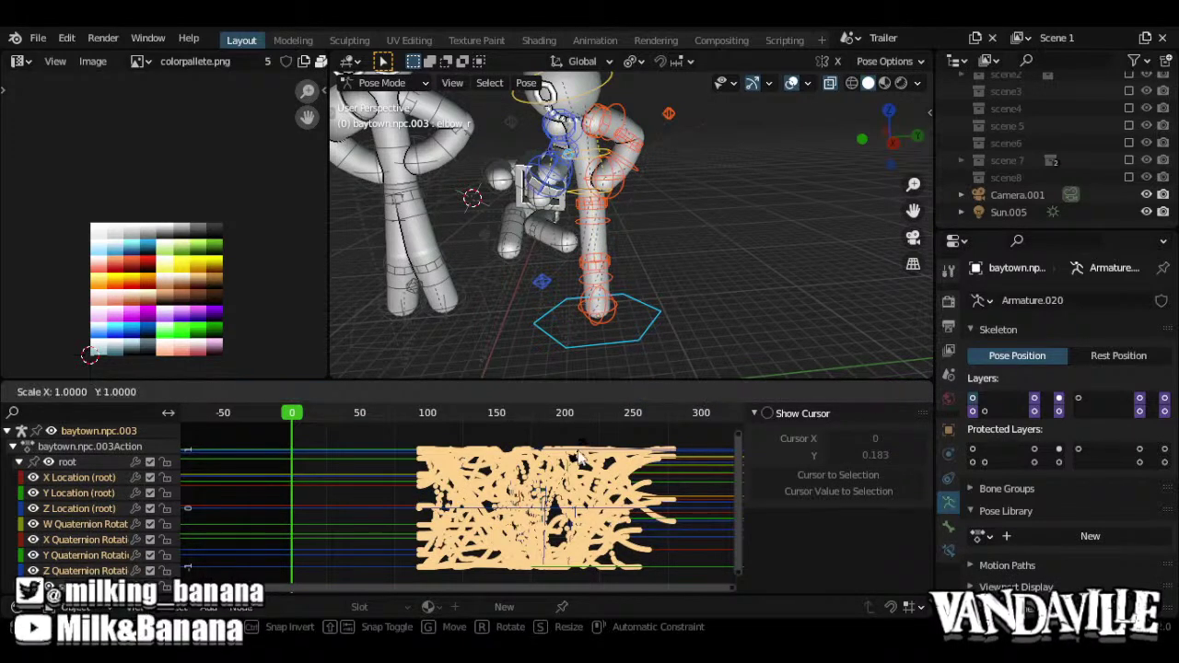
key("Return")
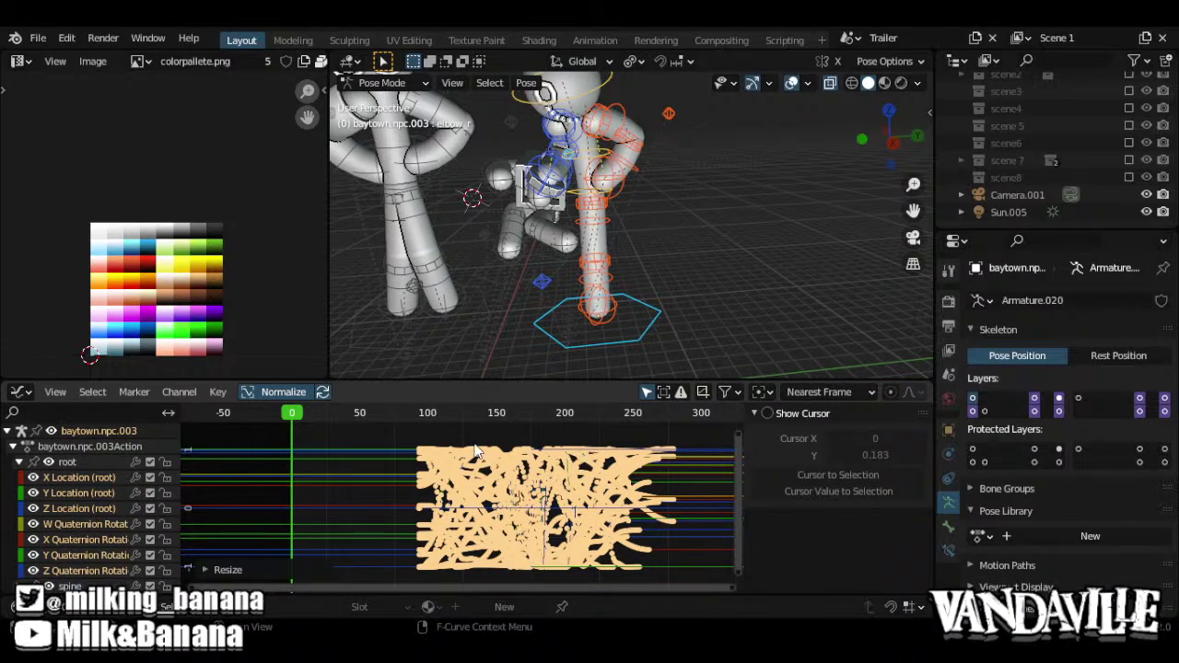
left_click(481, 497)
type("a")
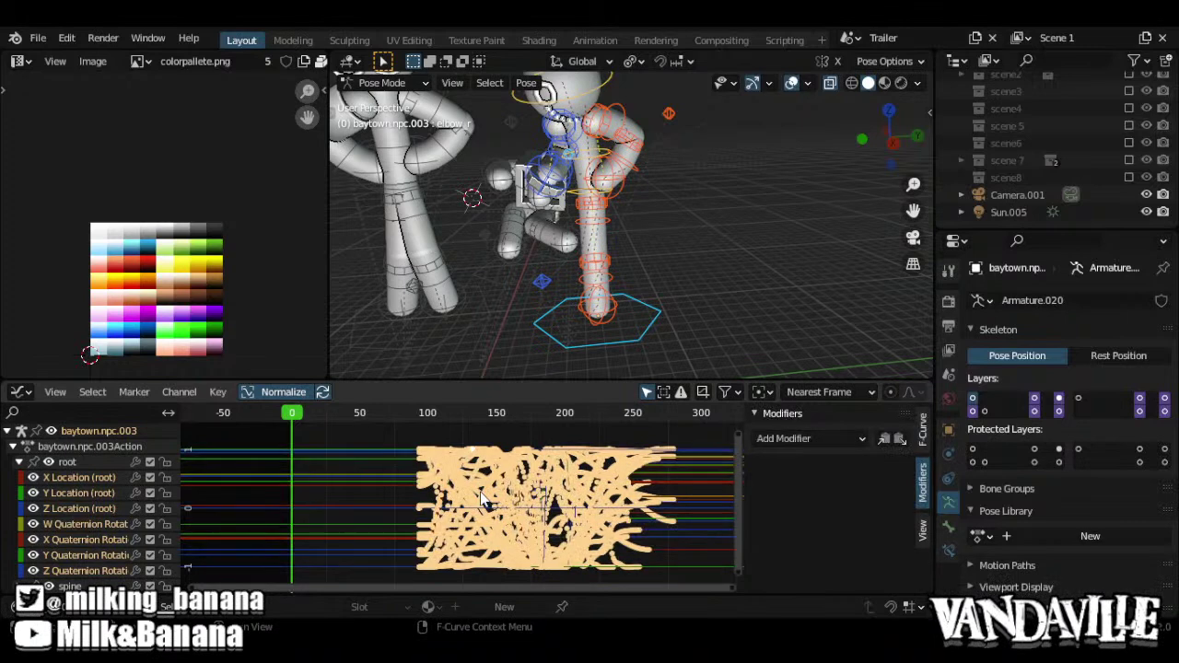
type("s2")
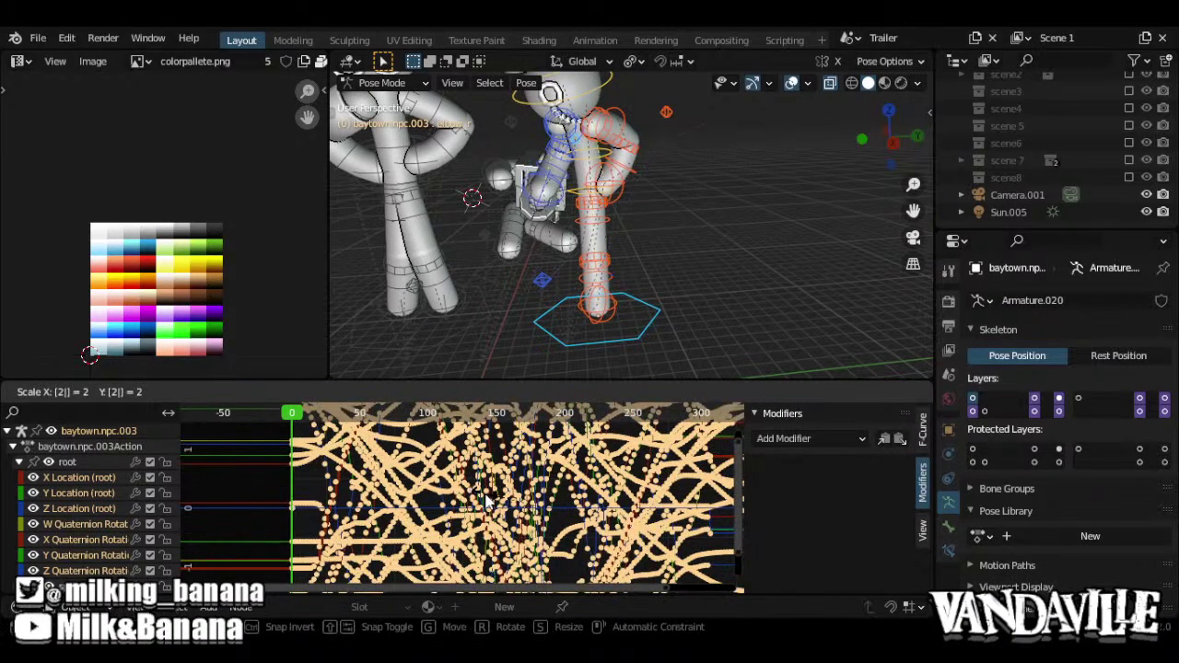
key("Return")
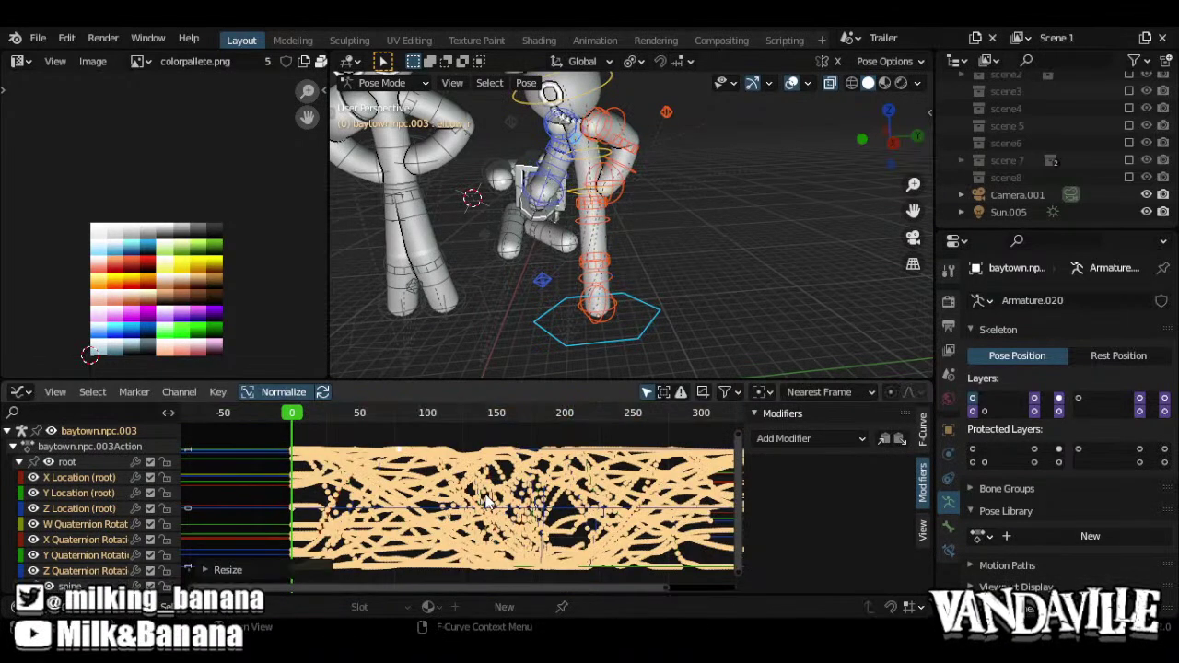
Select a single keyframe near the start of the uppermost curves and play the animation to check the motion
left_click(313, 449)
key("space")
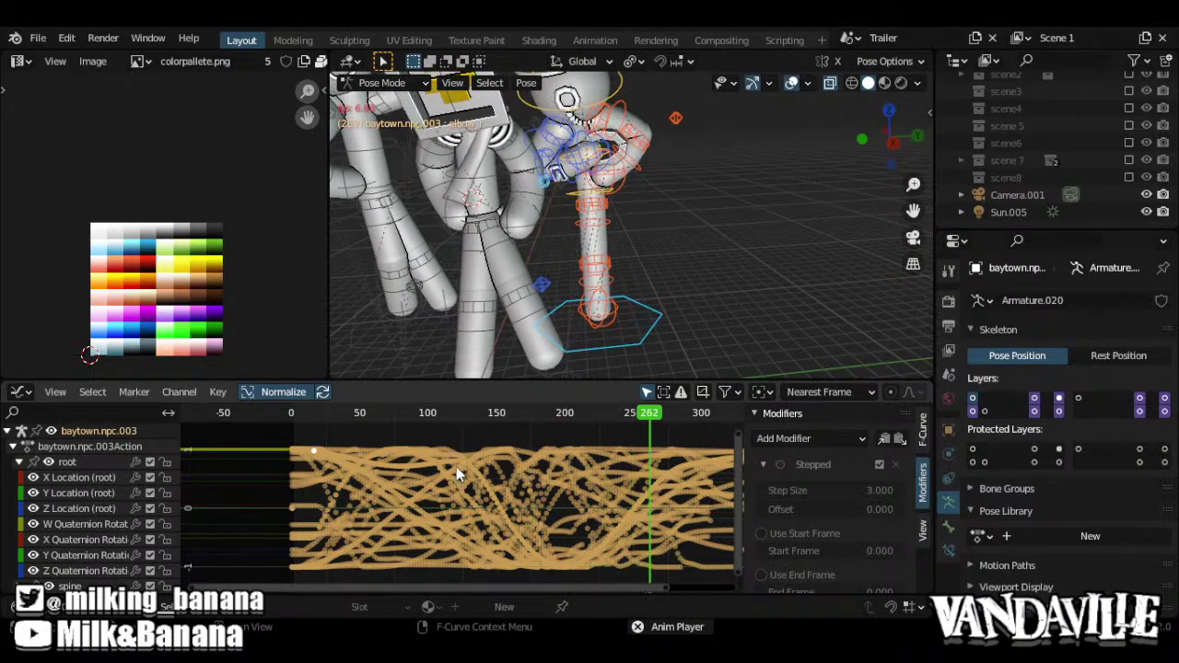
Stop playback, collapse the rig's channel list and switch the Graph Editor to the Timeline
key("space")
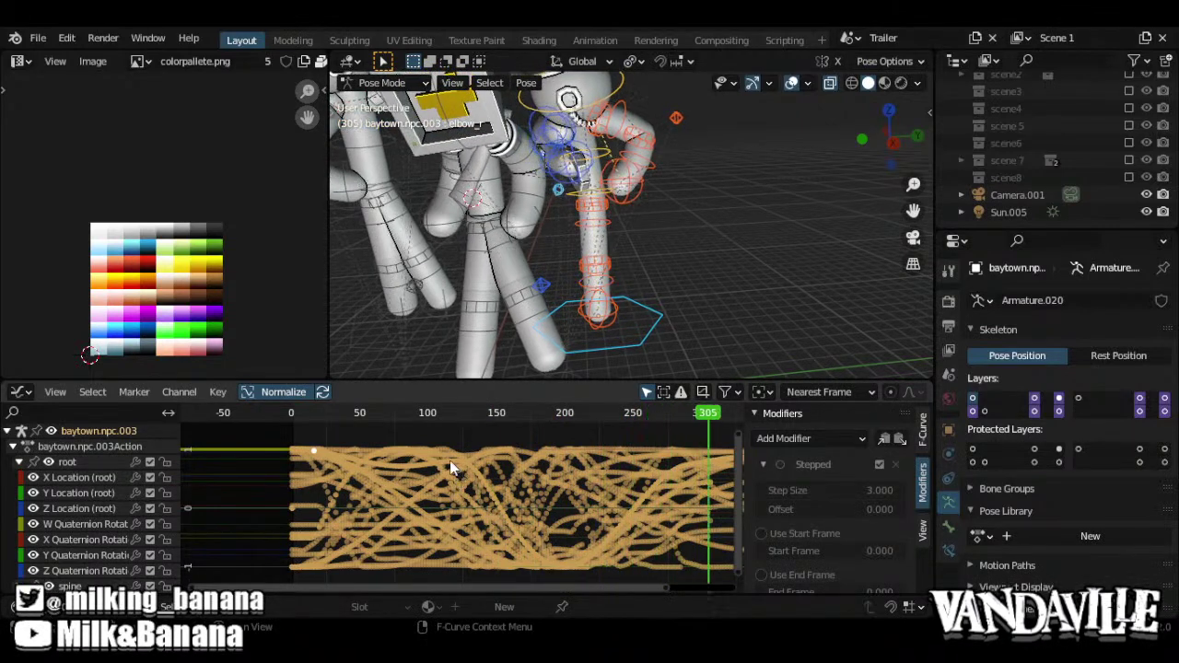
left_click(13, 446)
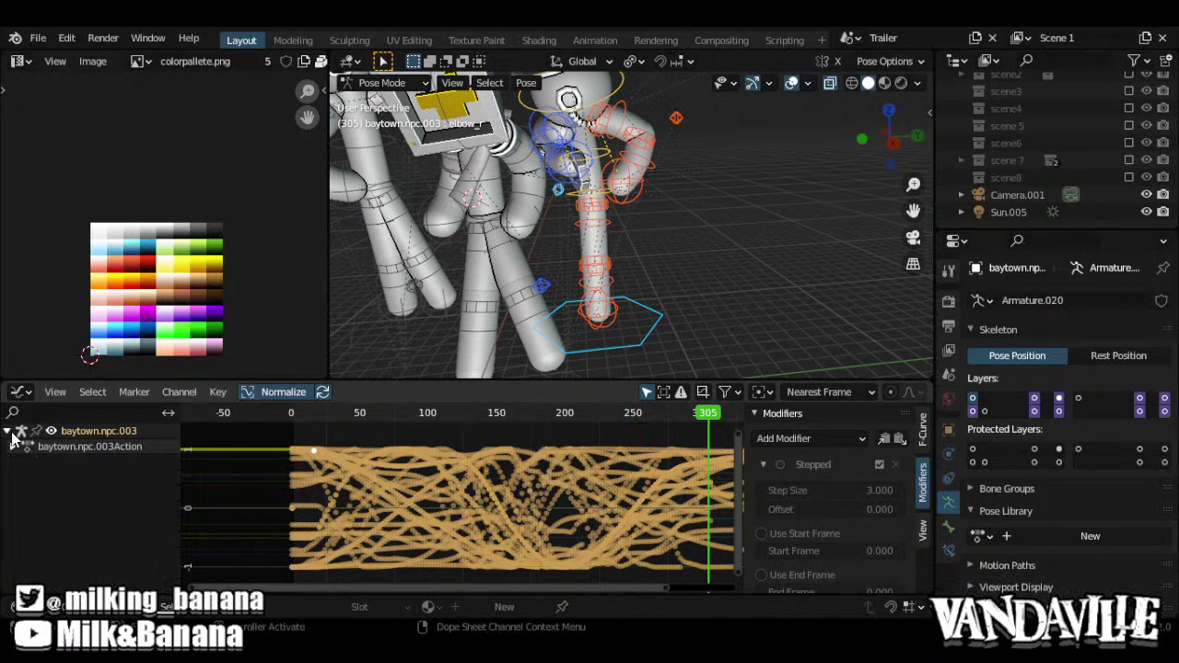
left_click(9, 433)
key("ctrl+Tab")
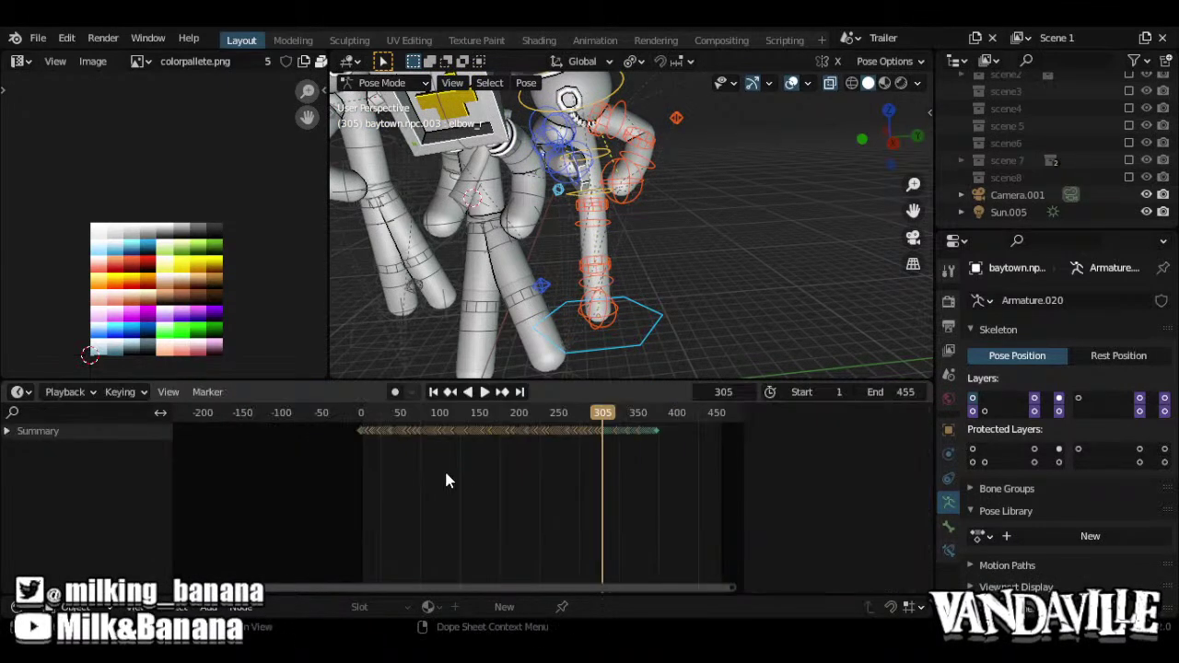
Return to frame 0, select every keyframe on the timeline and scale them by 0.5
middle_click_drag(522, 467, 487, 494, "ctrl")
left_click_drag(342, 414, 255, 415)
key("space")
middle_click_drag(476, 450, 518, 454, "ctrl")
middle_click_drag(392, 465, 618, 474)
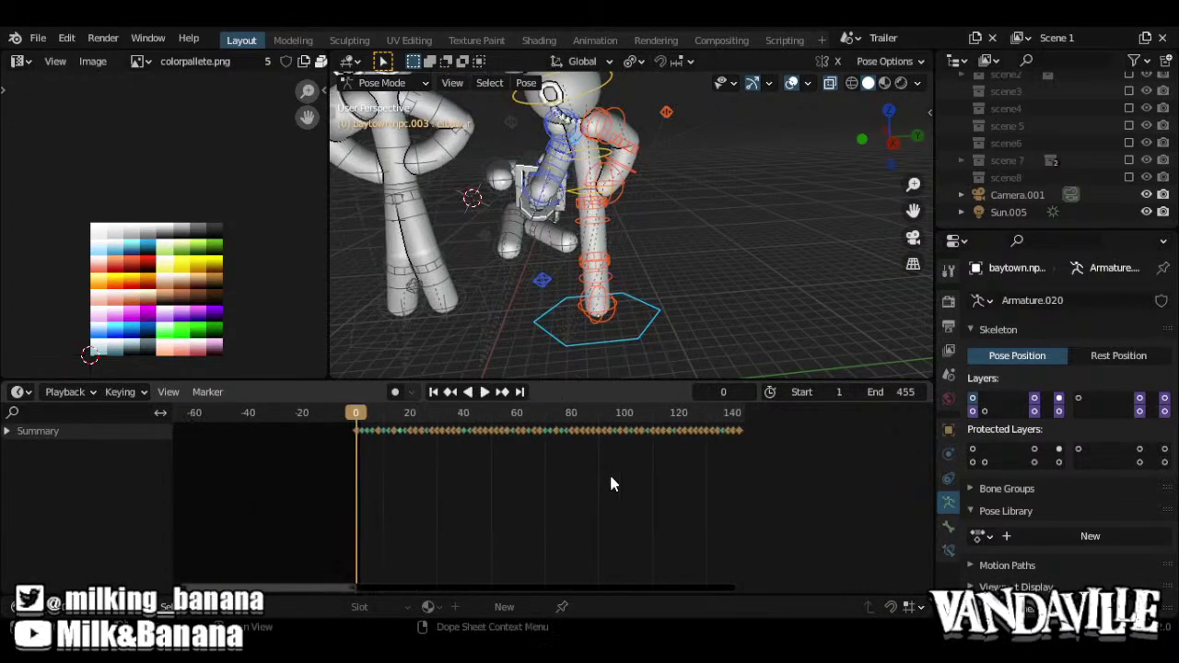
middle_click_drag(474, 472, 484, 470, "ctrl")
right_click(304, 419)
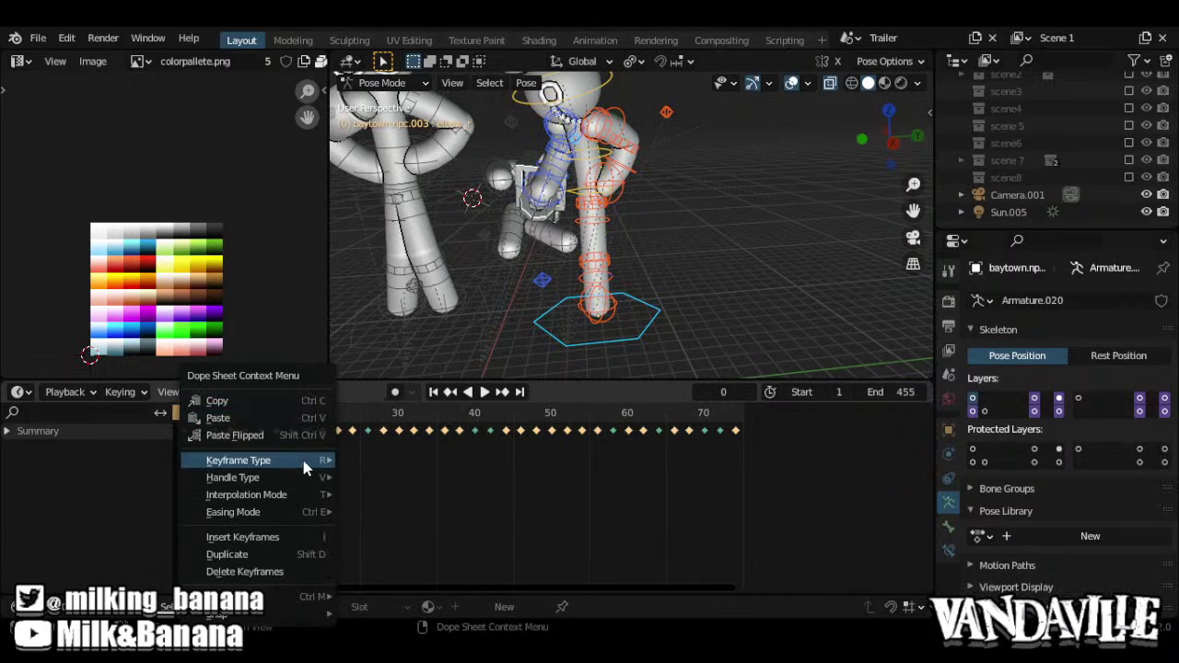
mouse_move(301, 467)
middle_click_drag(376, 516, 268, 531, "ctrl")
middle_click_drag(489, 523, 529, 526, "ctrl")
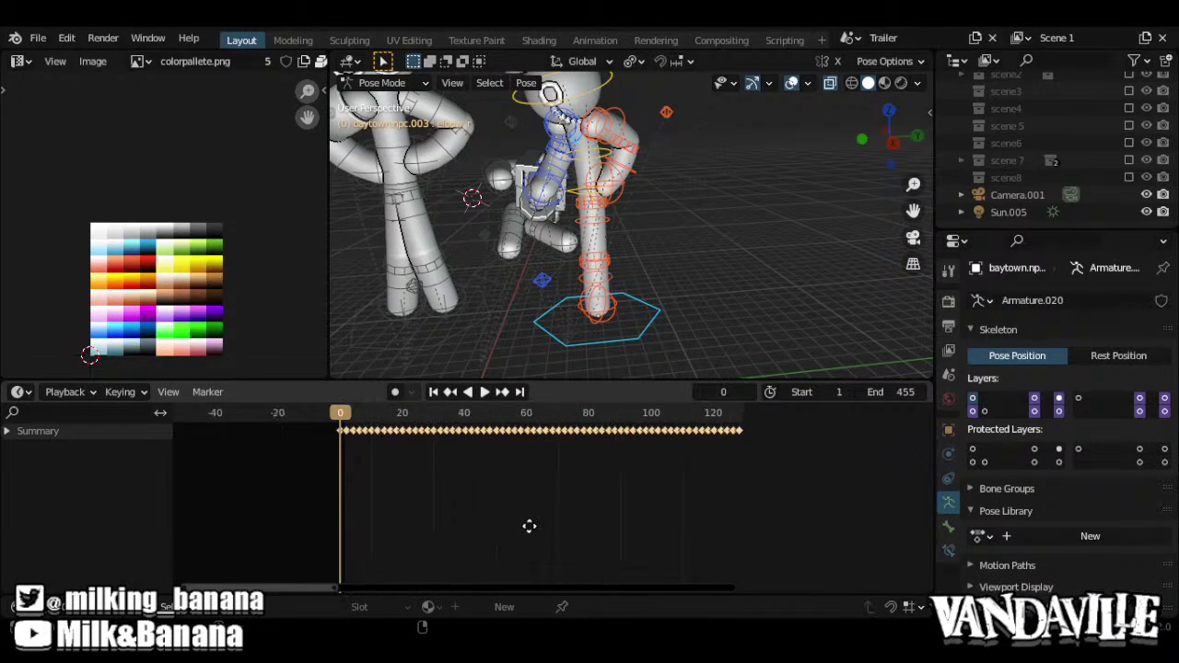
type("s.5")
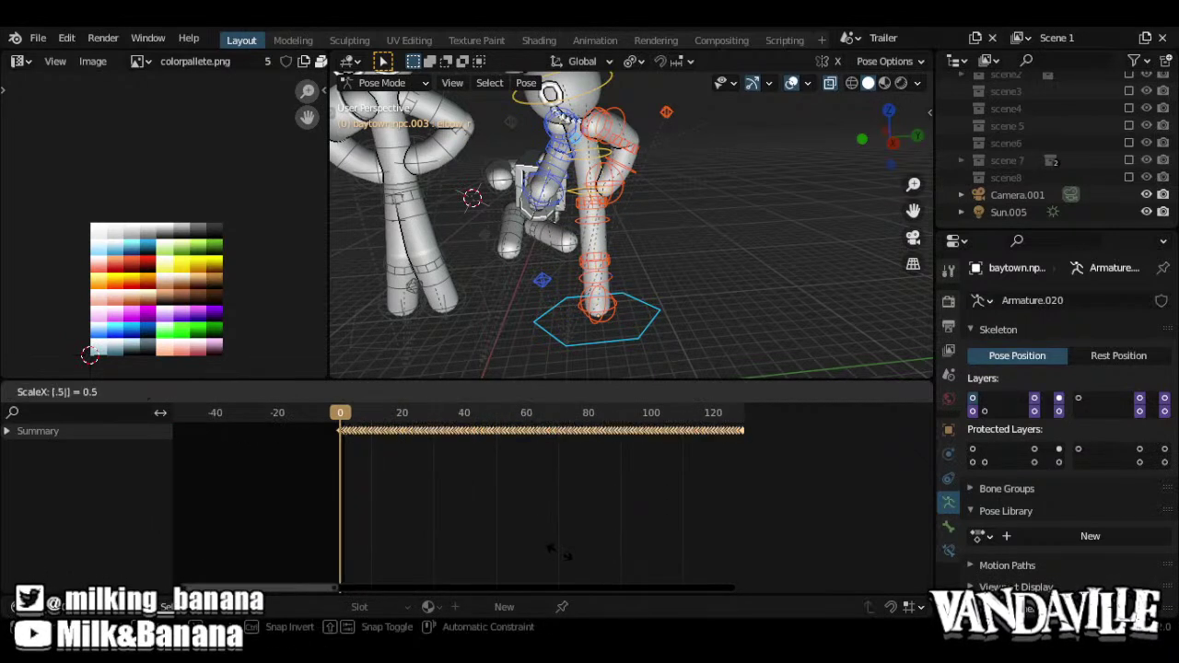
key("Return")
Reselect all of the compressed keyframes, scale them by 2 and play the animation to check the motion
left_click(399, 547)
key("a")
middle_click_drag(412, 493, 460, 502, "ctrl")
type("scene")
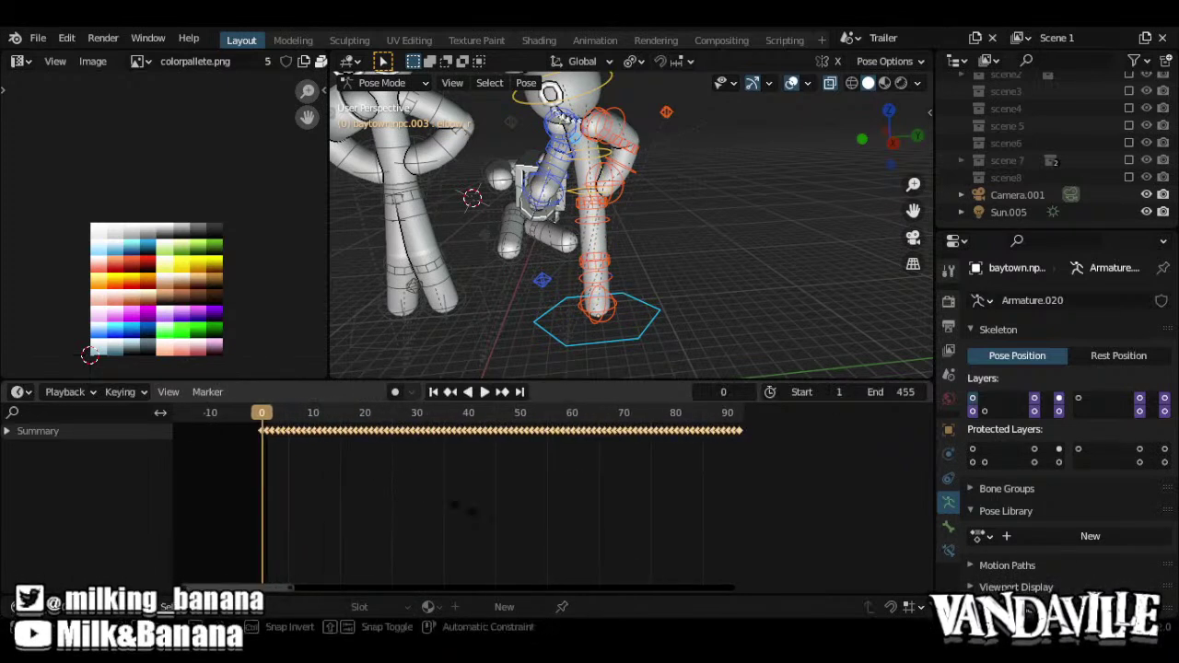
type("2")
key("Return")
key("space")
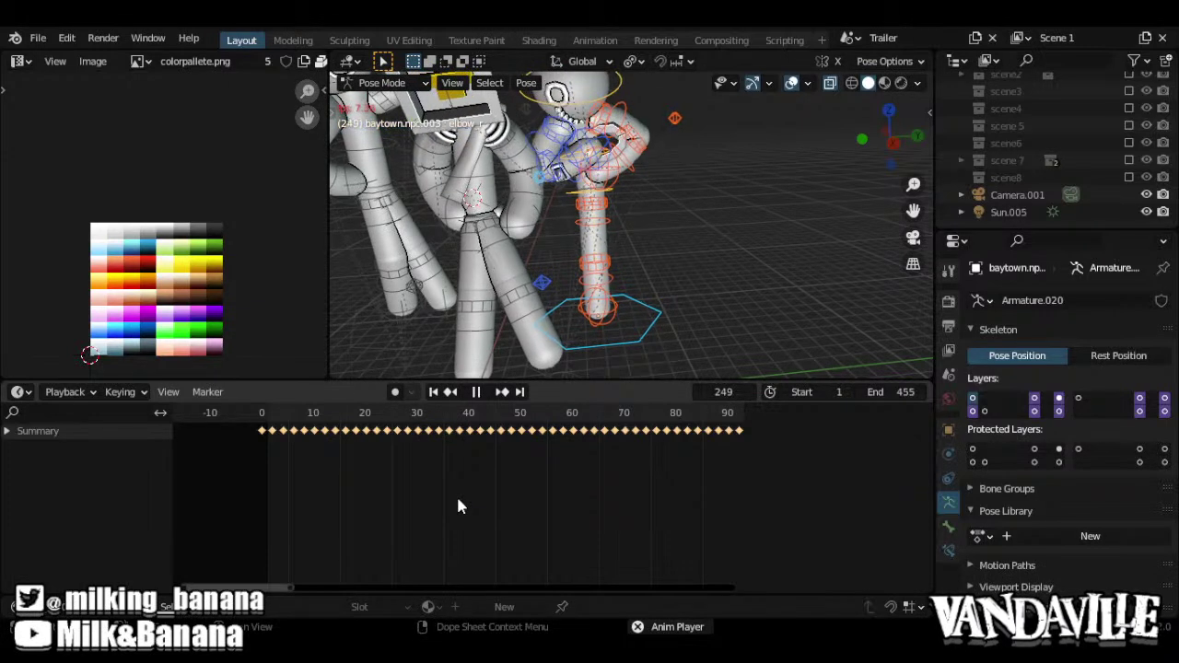
key("space")
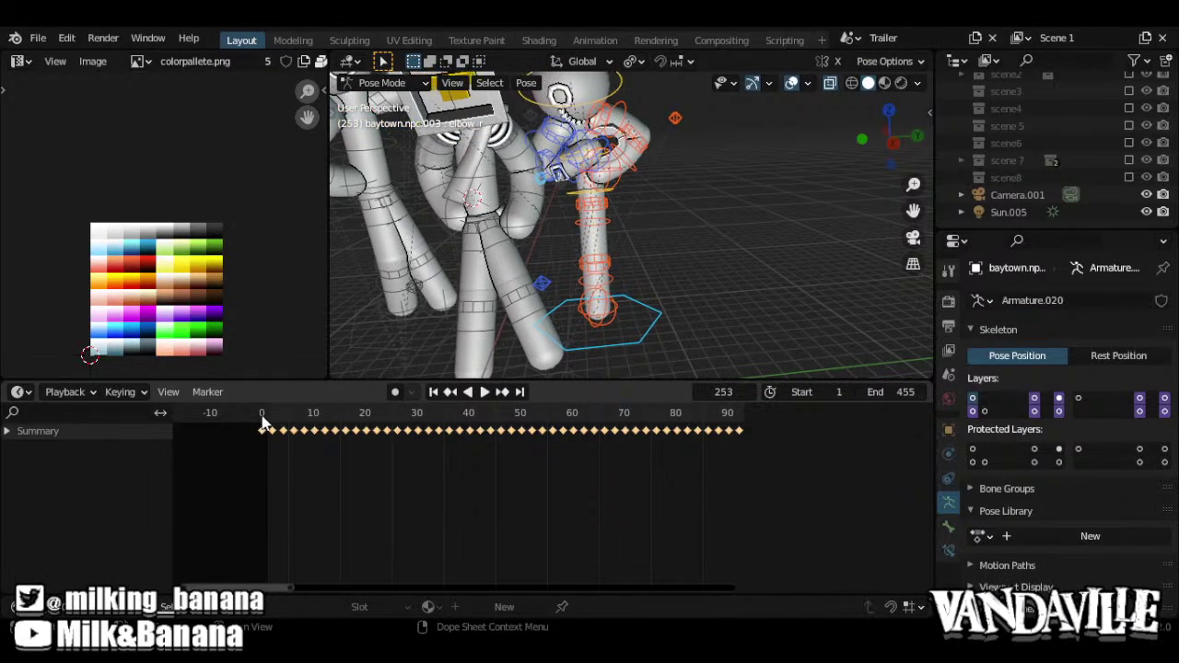
Set the scene's start frame to 0 and return the playhead to frame 0
left_click_drag(823, 393, 818, 392)
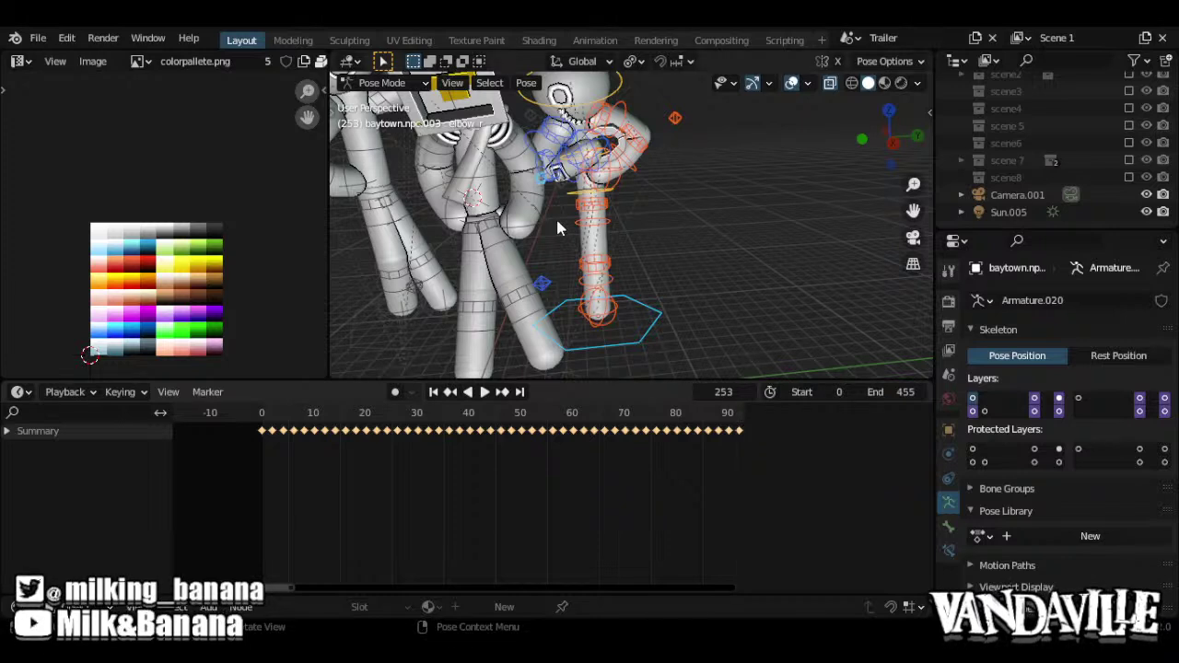
left_click(260, 415)
key("space")
key("space")
Scale the selected keyframes by 0.5 from frame 0
key("s")
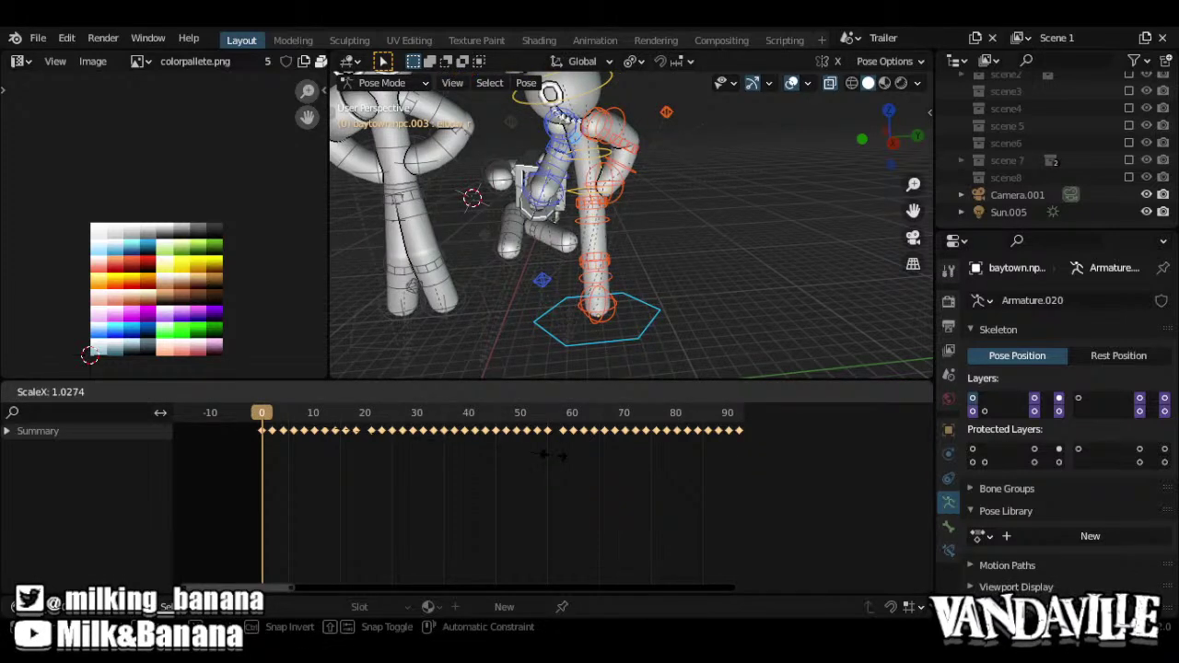
type(".5")
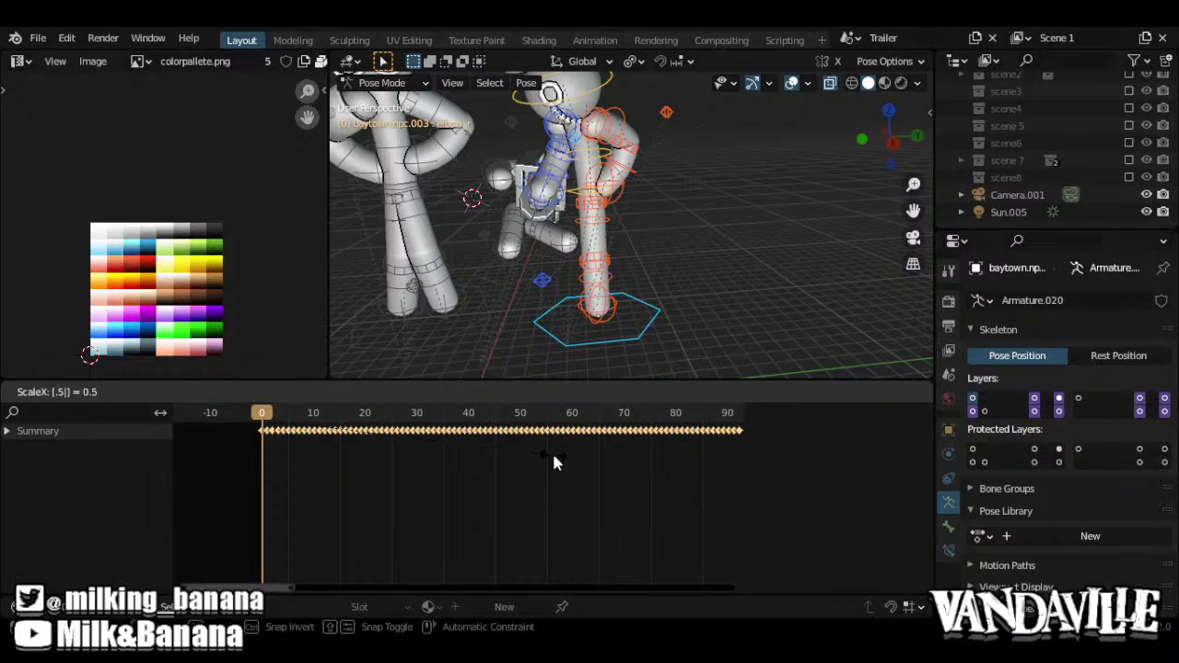
key("Return")
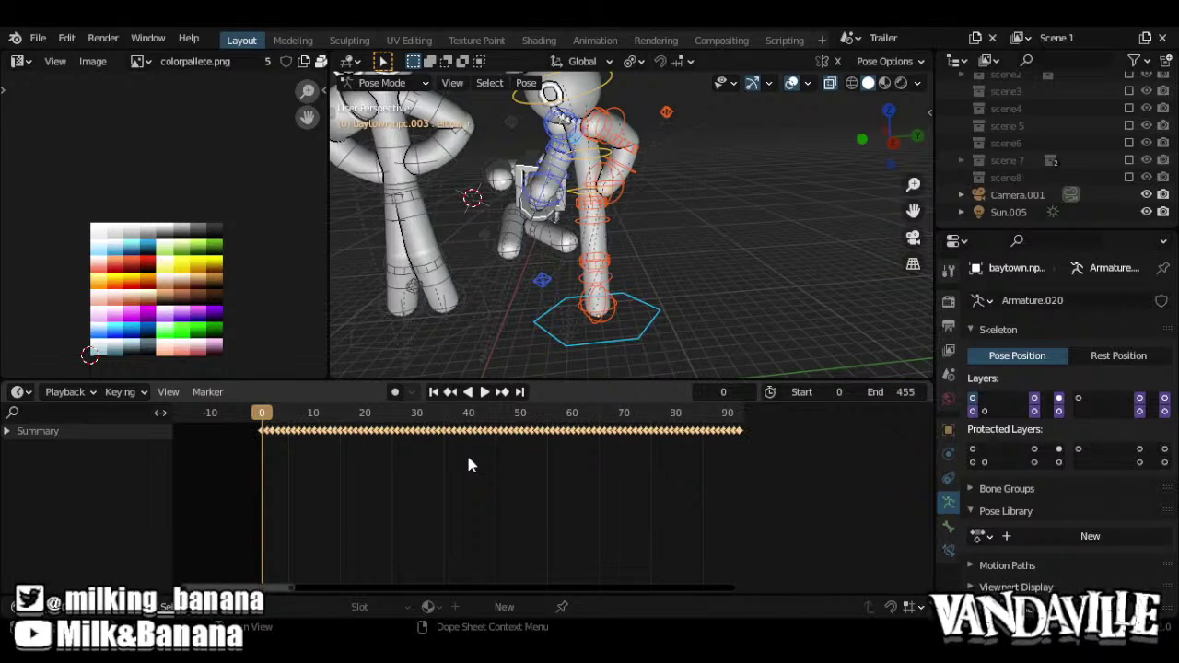
Scale the selected keyframes by 2 from frame 0 to stretch them back out
key("s")
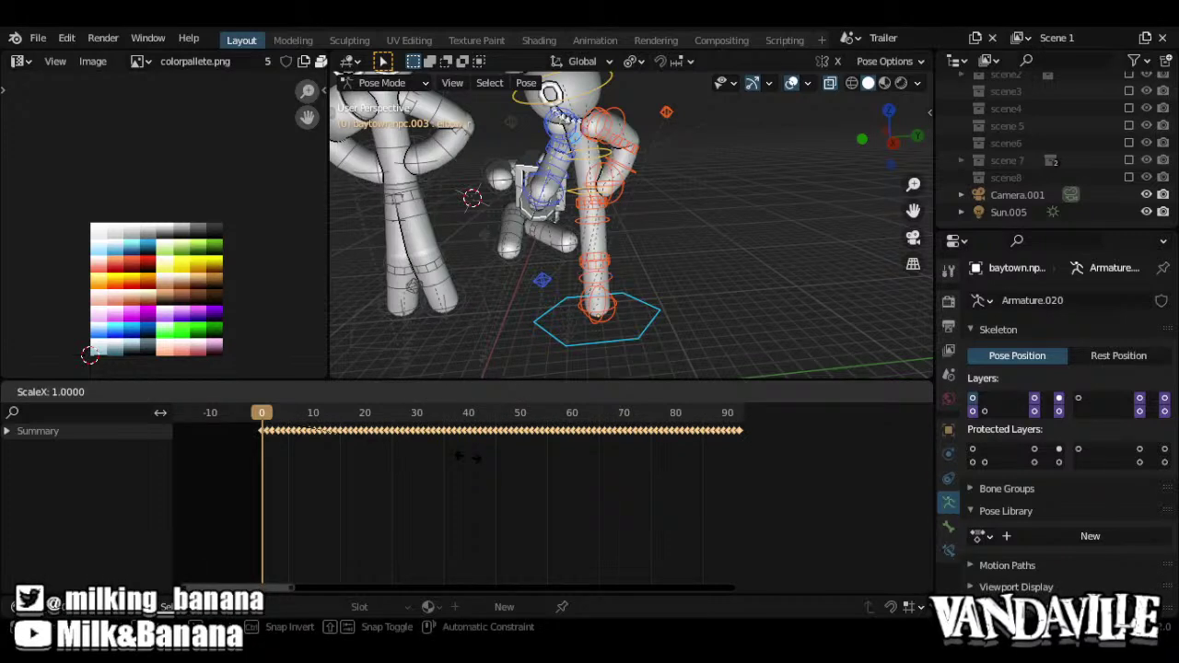
right_click(468, 458)
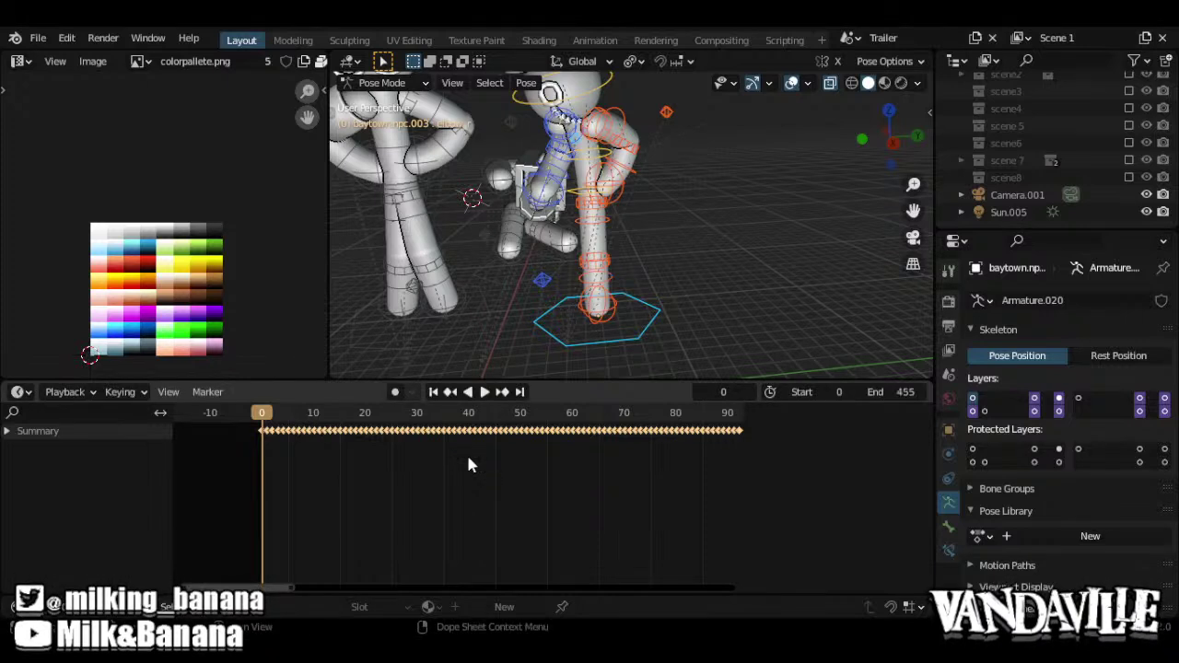
middle_click_drag(479, 468, 536, 498, "ctrl")
middle_click_drag(624, 490, 500, 493)
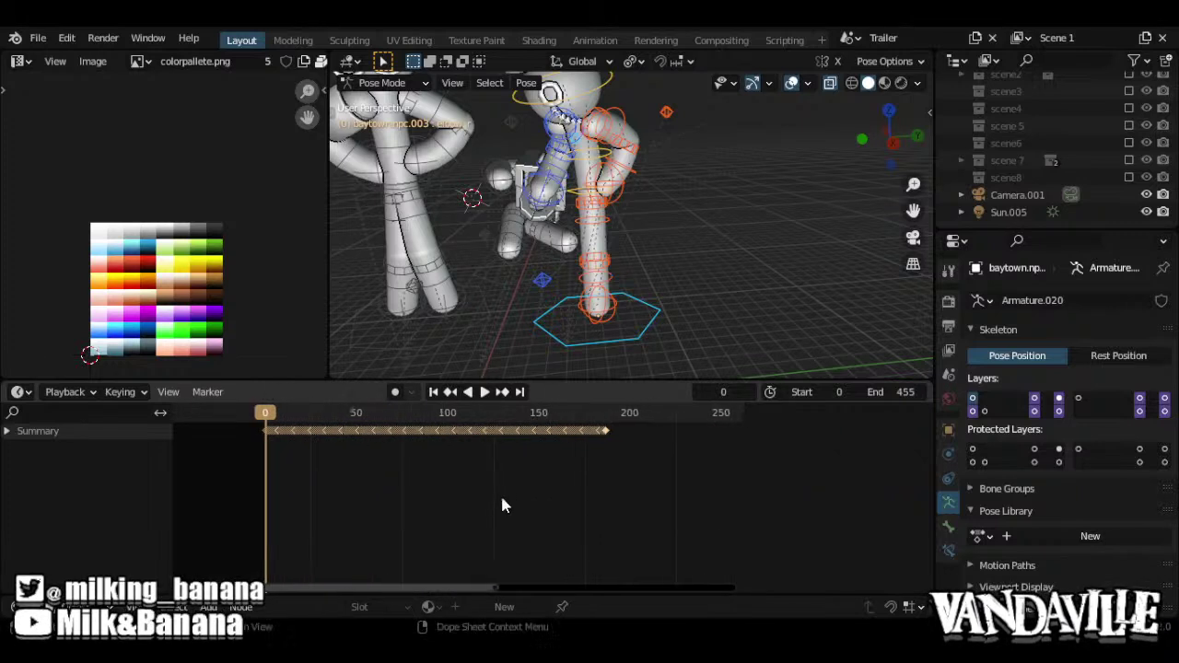
type("s2")
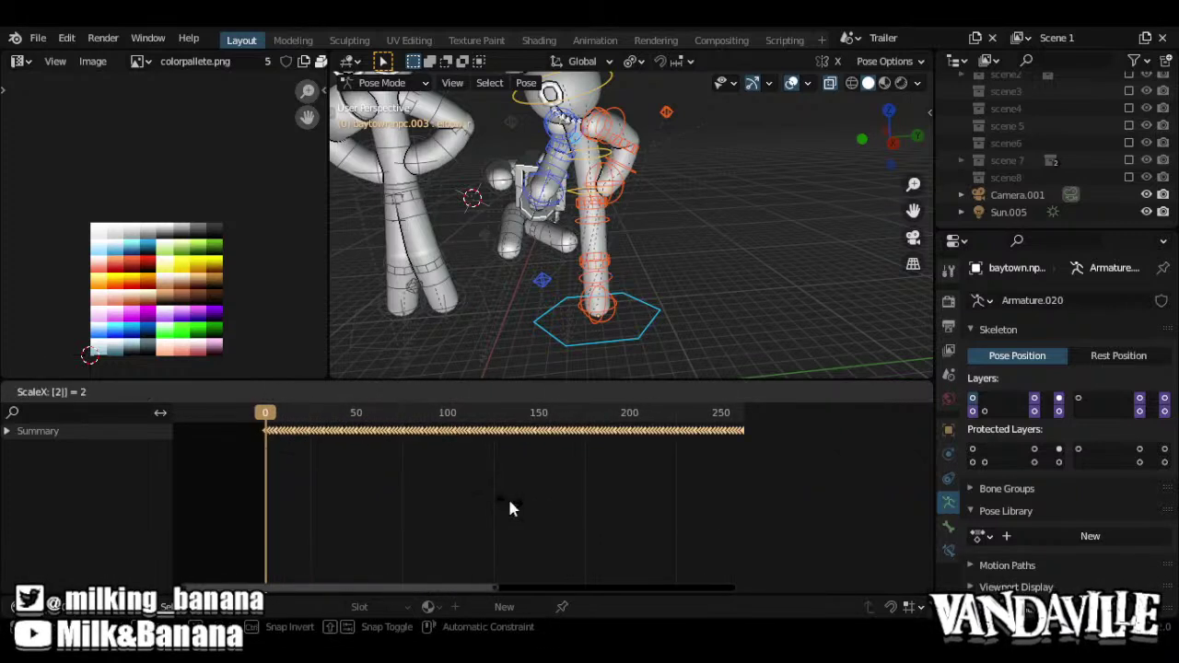
key("Return")
Play the animation up to frame 72 and examine the spacing of the rig's keyframes
middle_click_drag(508, 496, 553, 504, "ctrl")
key("space")
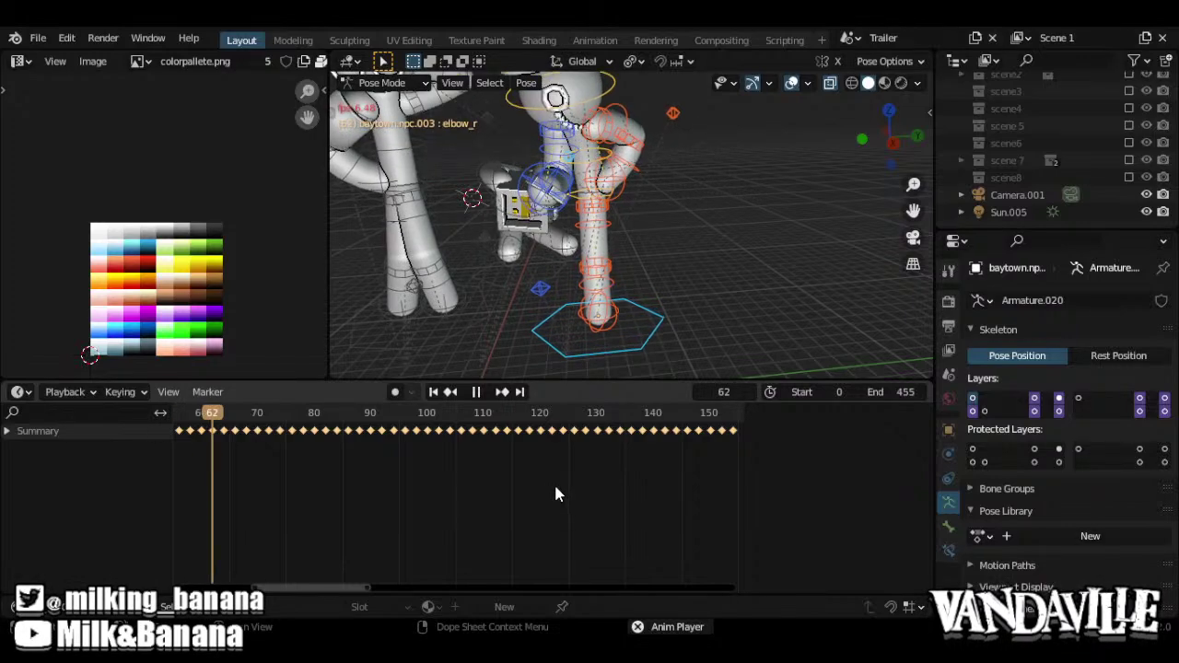
key("ctrl+Tab")
middle_click_drag(564, 485, 399, 514, "ctrl")
key("ctrl+Tab")
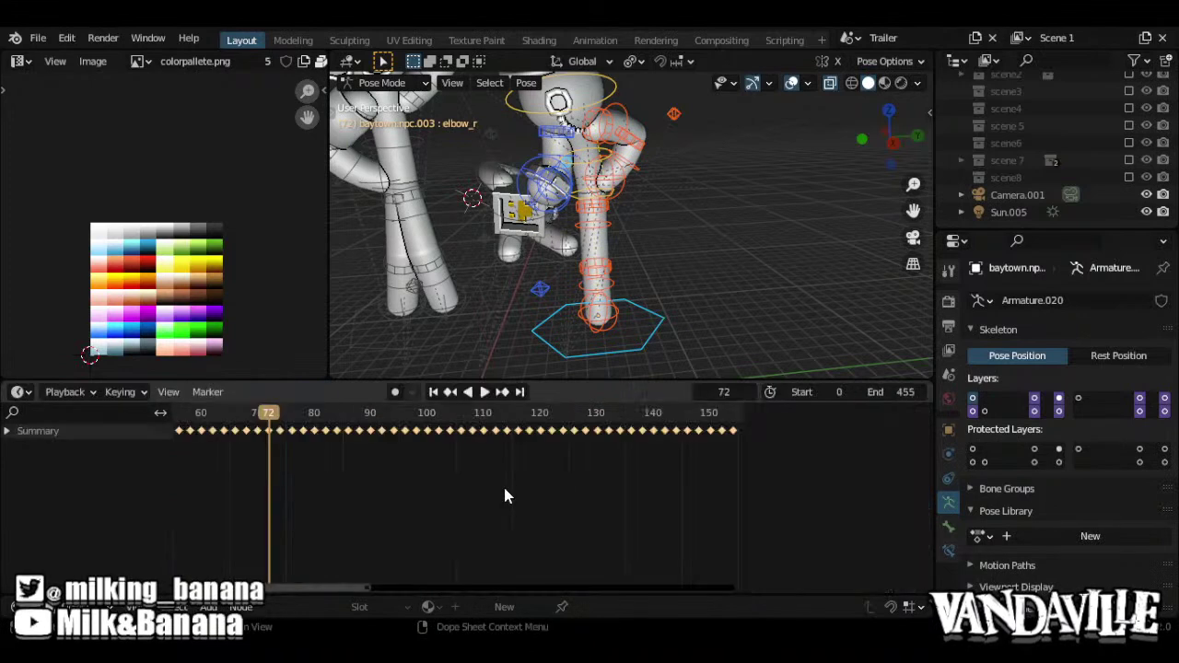
Search the timeline's commands for "random", "checker" and "select" to find a way of selecting alternating keyframes
middle_click_drag(489, 494, 563, 530, "ctrl")
middle_click_drag(357, 484, 500, 498)
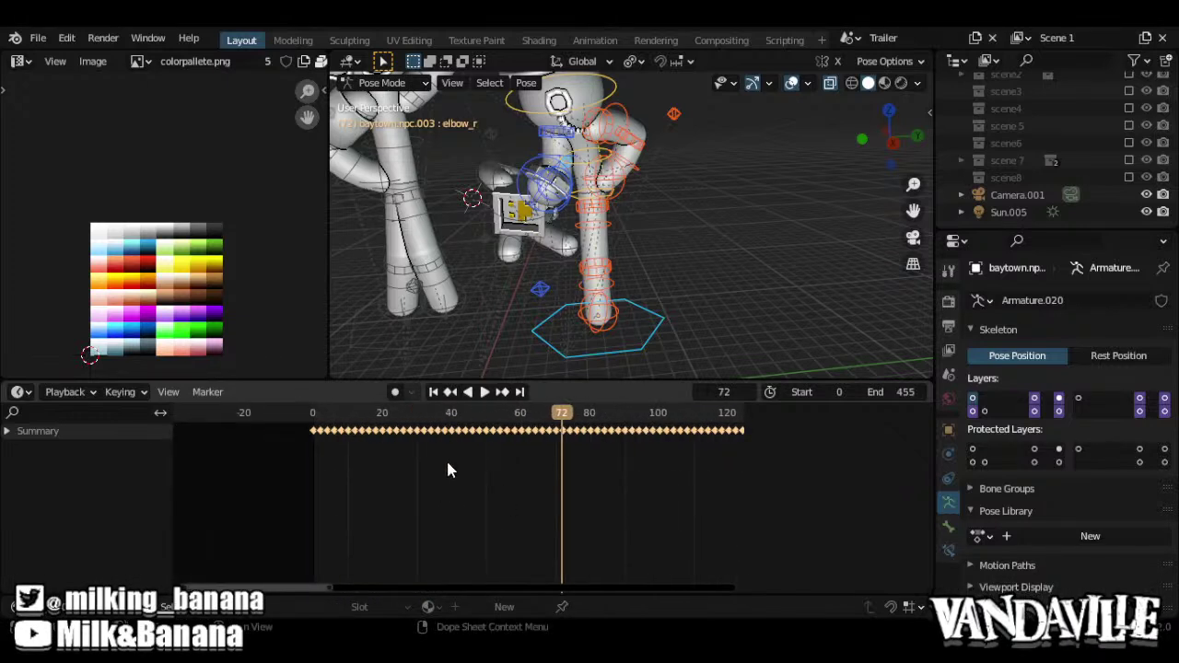
key("F3")
type("random")
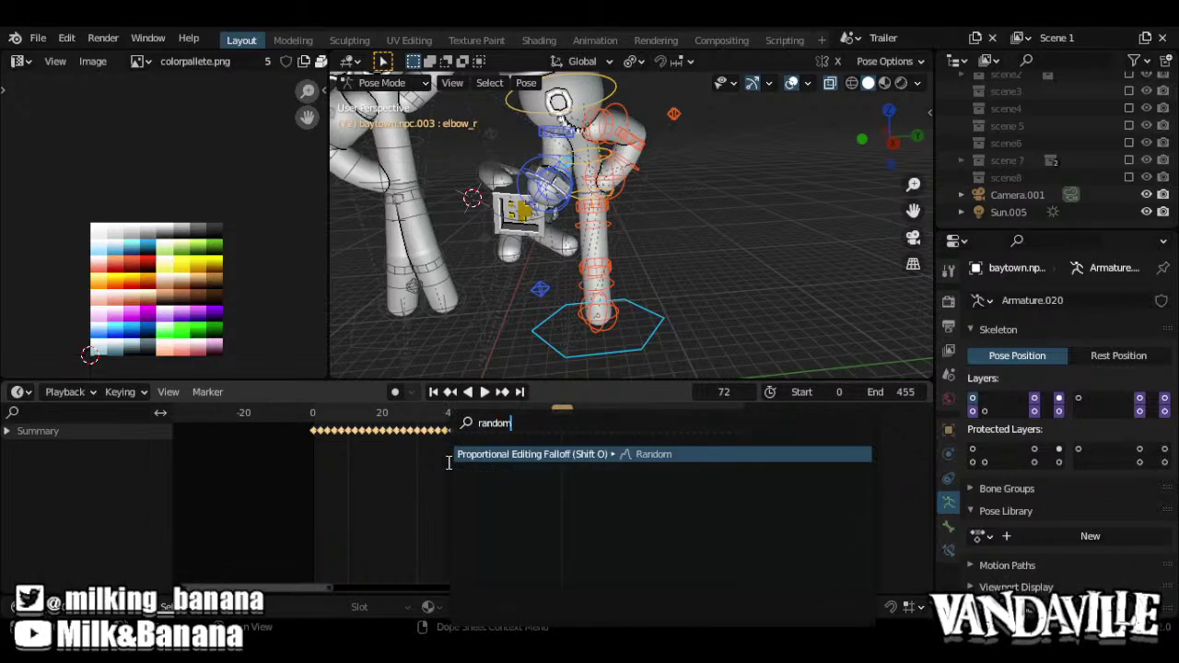
key("ctrl+a")
type("checker")
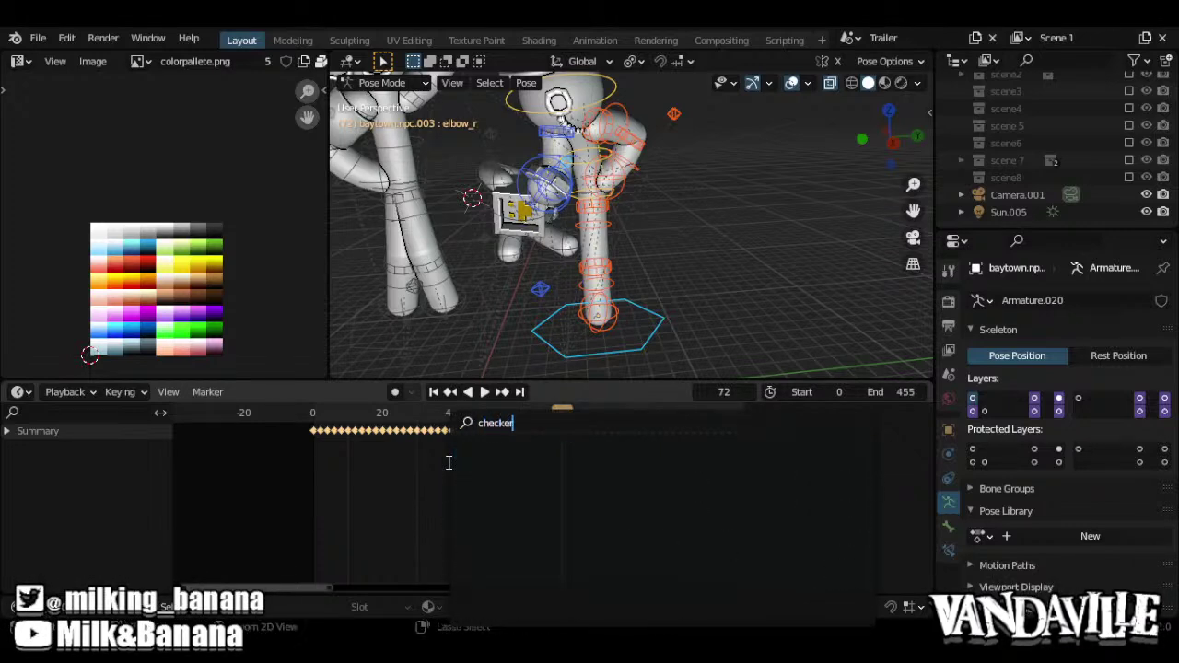
key("ctrl+a")
type("select")
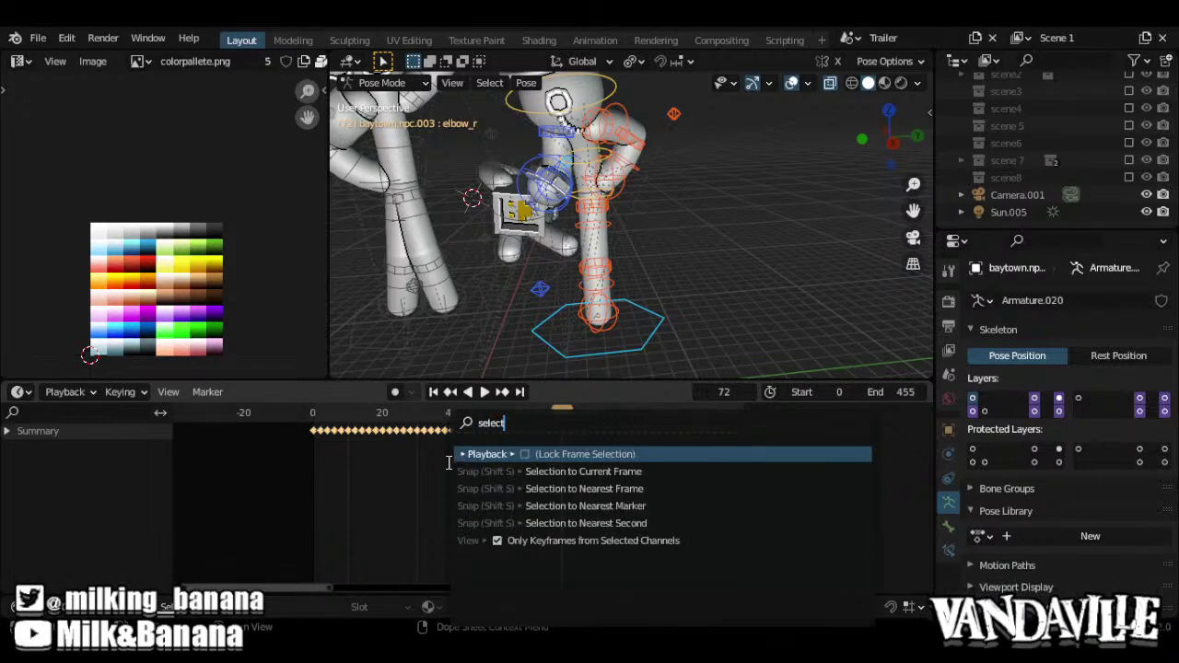
left_click(410, 454)
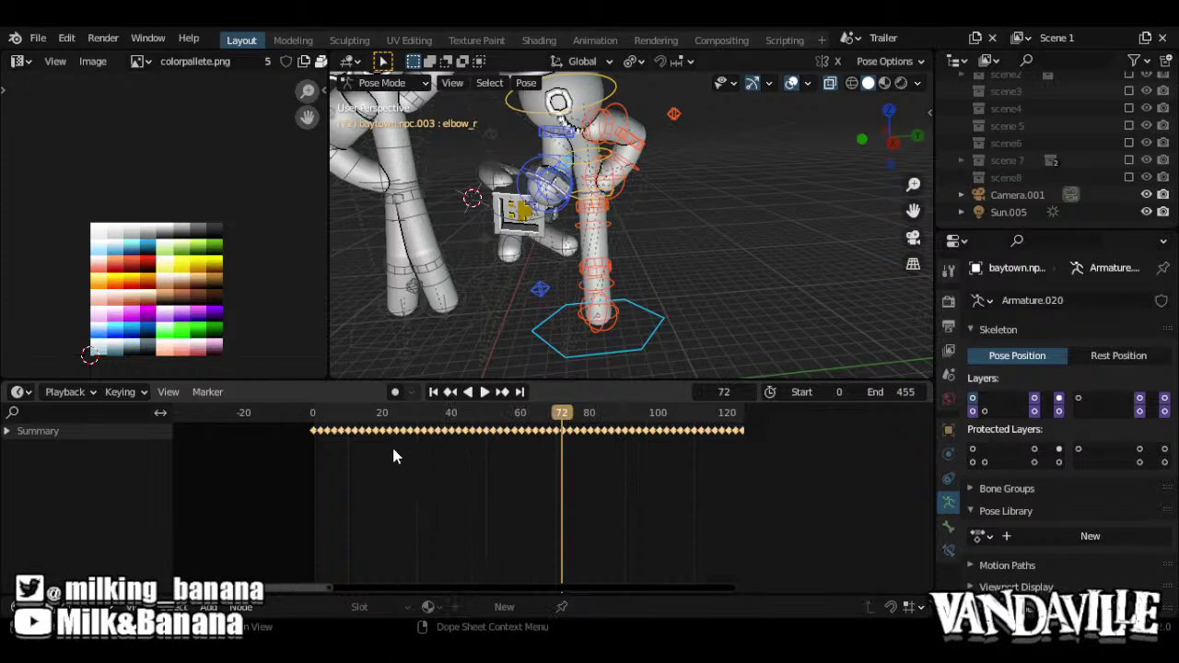
Look through the keyframe interpolation options and apply Constant Extrapolation to the selected keyframes
key("t")
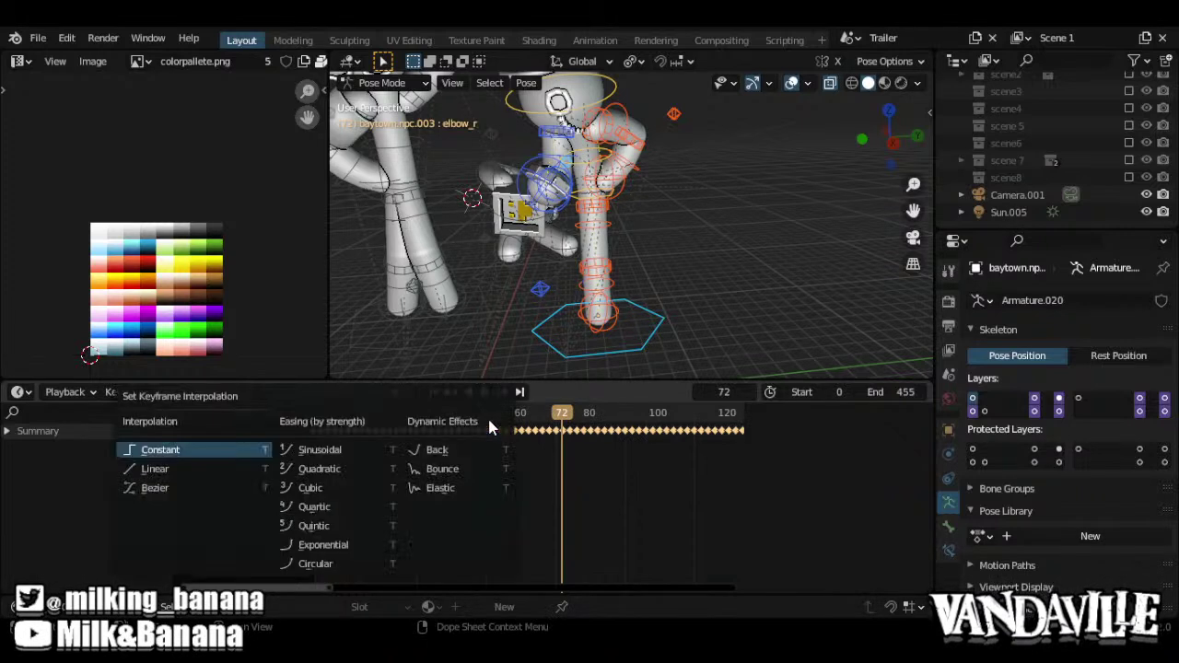
right_click(589, 465)
mouse_move(589, 470)
left_click(209, 392)
key("shift+e")
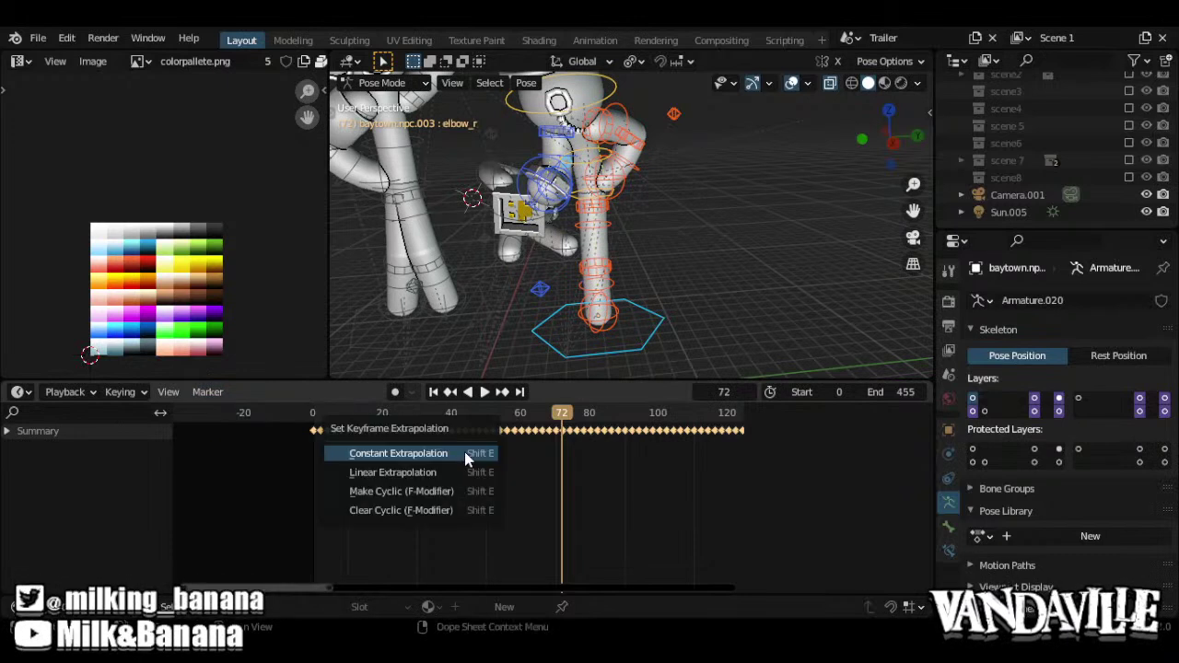
left_click(464, 451)
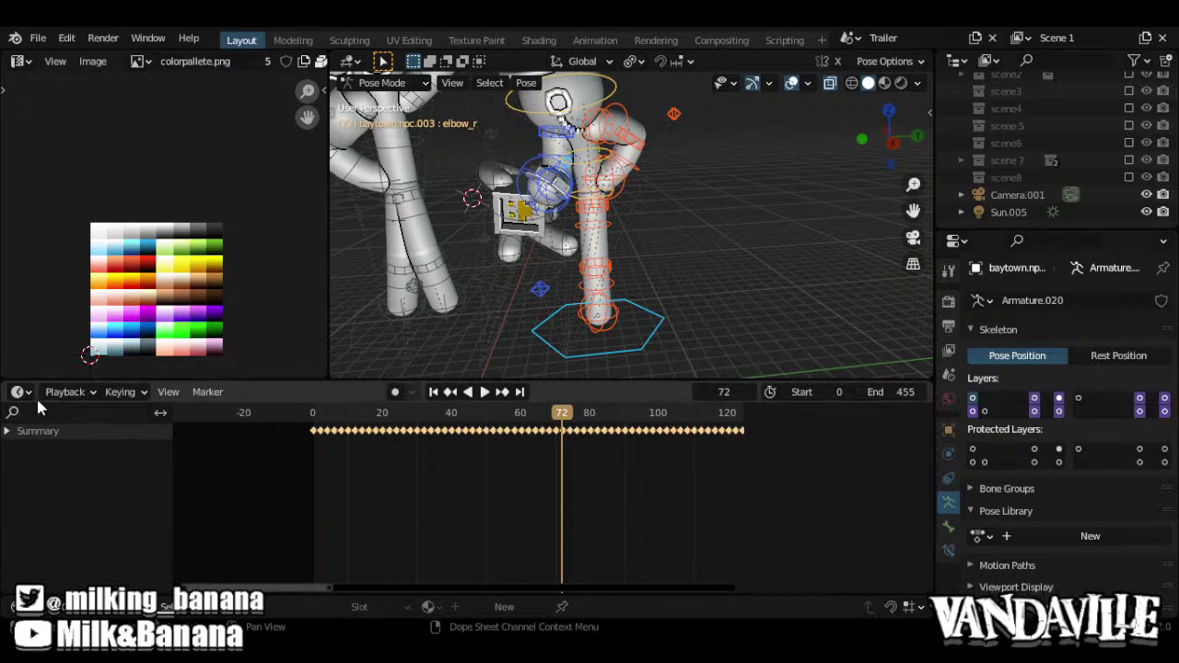
Return the playhead to frame 0 and scale the selected keyframes by 0.5
middle_click_drag(421, 474, 507, 495)
scroll(409, 436, "up", 2)
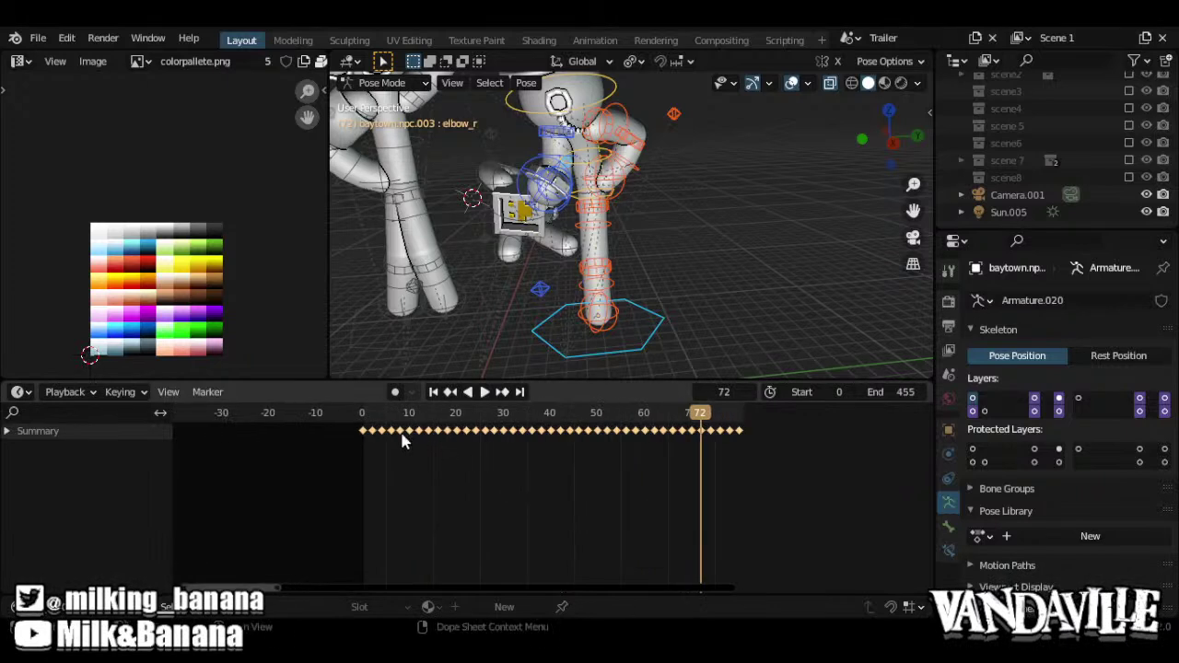
left_click(349, 420)
middle_click_drag(409, 448, 526, 472, "ctrl")
type("s.5")
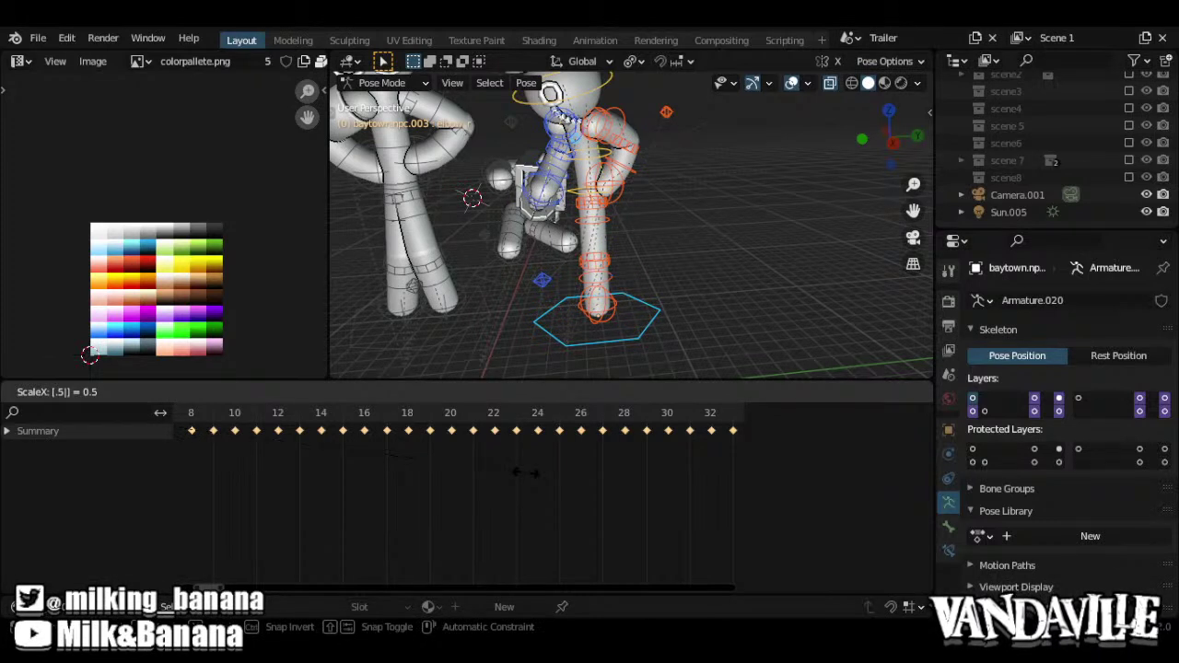
key("Return")
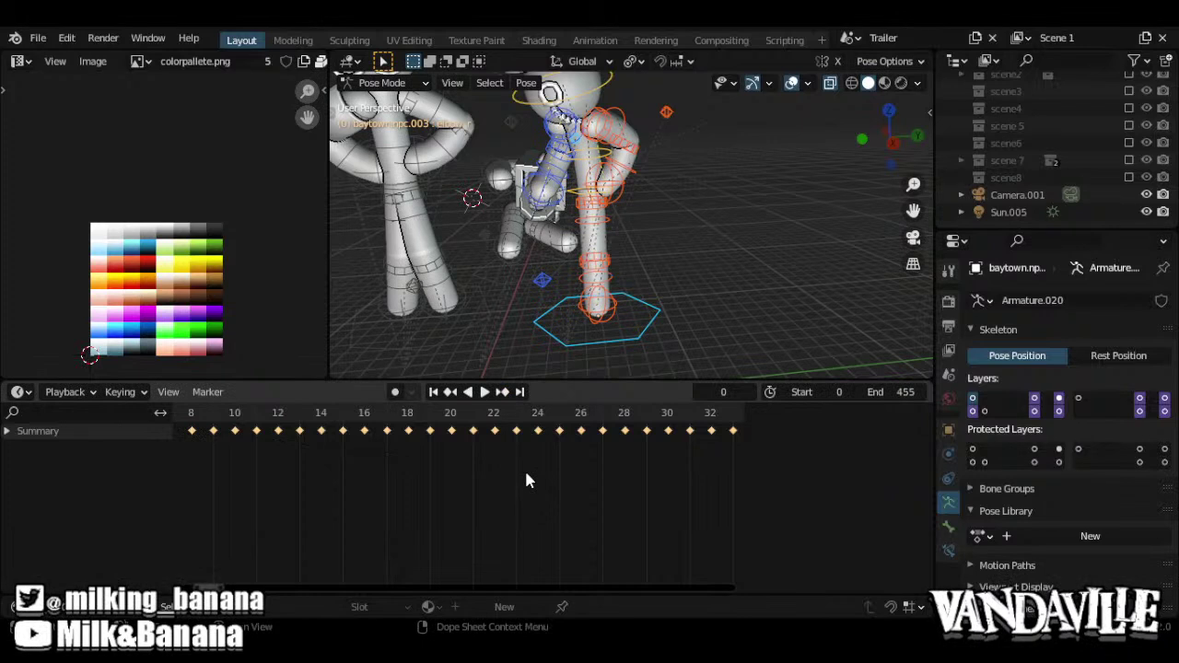
Scale the selected keyframes by 0.5 a second time
type("s.5")
key("Return")
middle_click_drag(524, 468, 426, 494, "ctrl")
middle_click_drag(560, 497, 383, 501)
middle_click_drag(382, 501, 324, 505, "ctrl")
middle_click_drag(452, 500, 379, 501)
middle_click_drag(379, 500, 425, 514, "ctrl")
key("s")
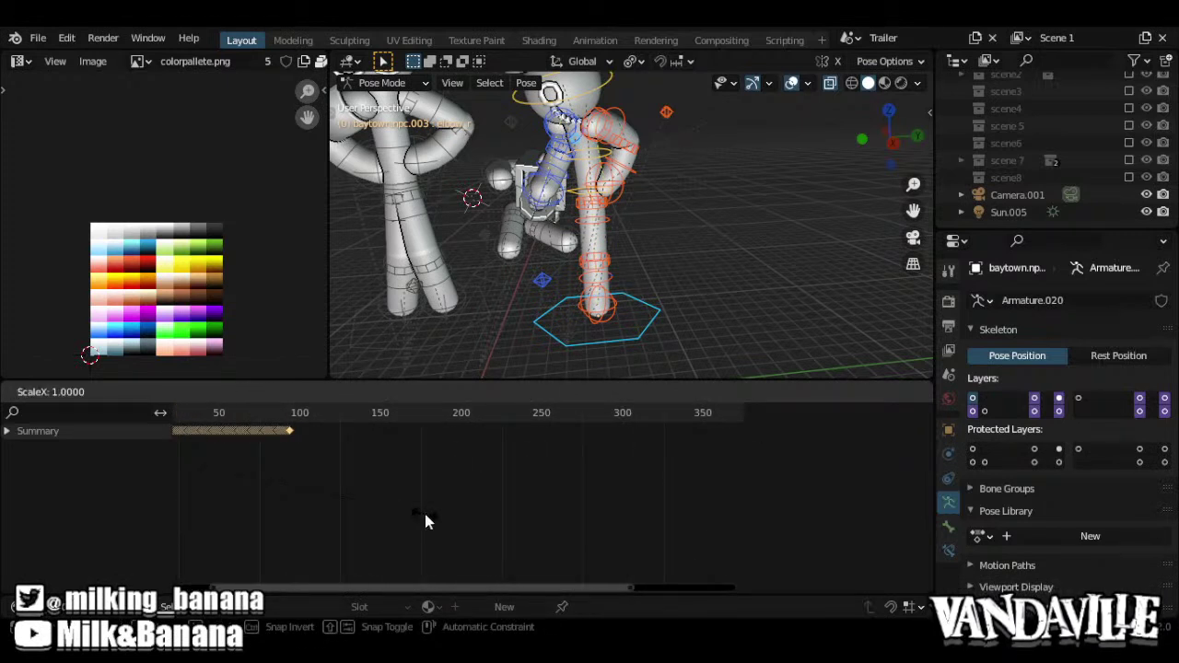
key("Escape")
middle_click_drag(376, 505, 344, 516, "ctrl")
middle_click_drag(340, 518, 610, 501)
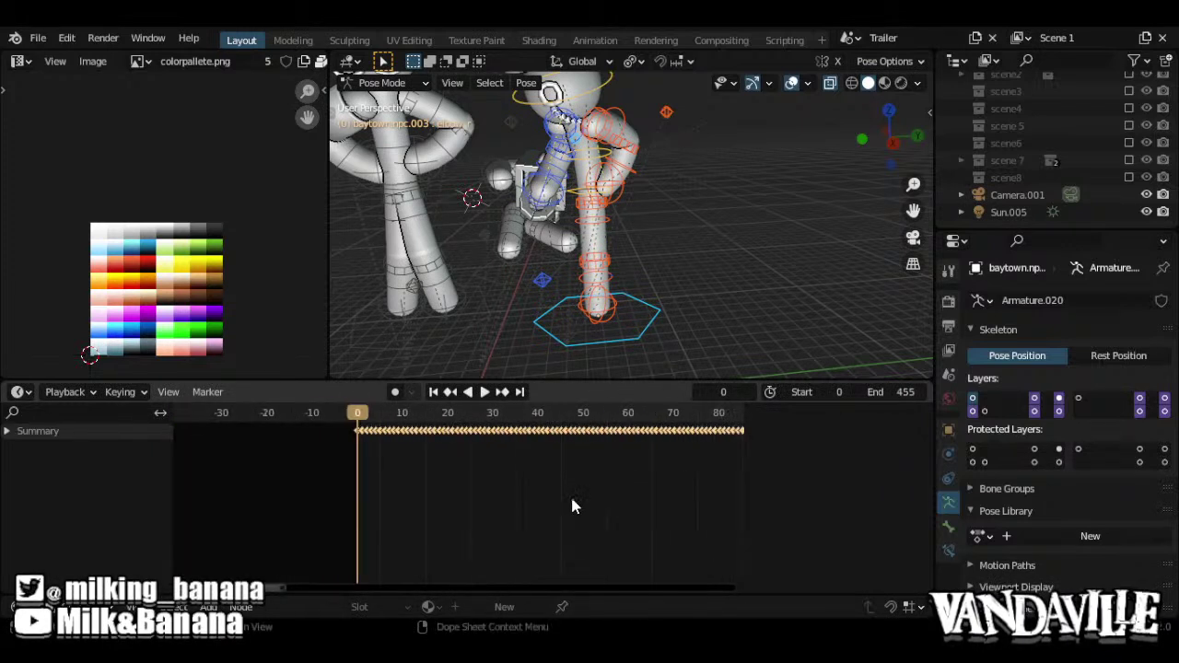
key("s")
right_click(571, 498)
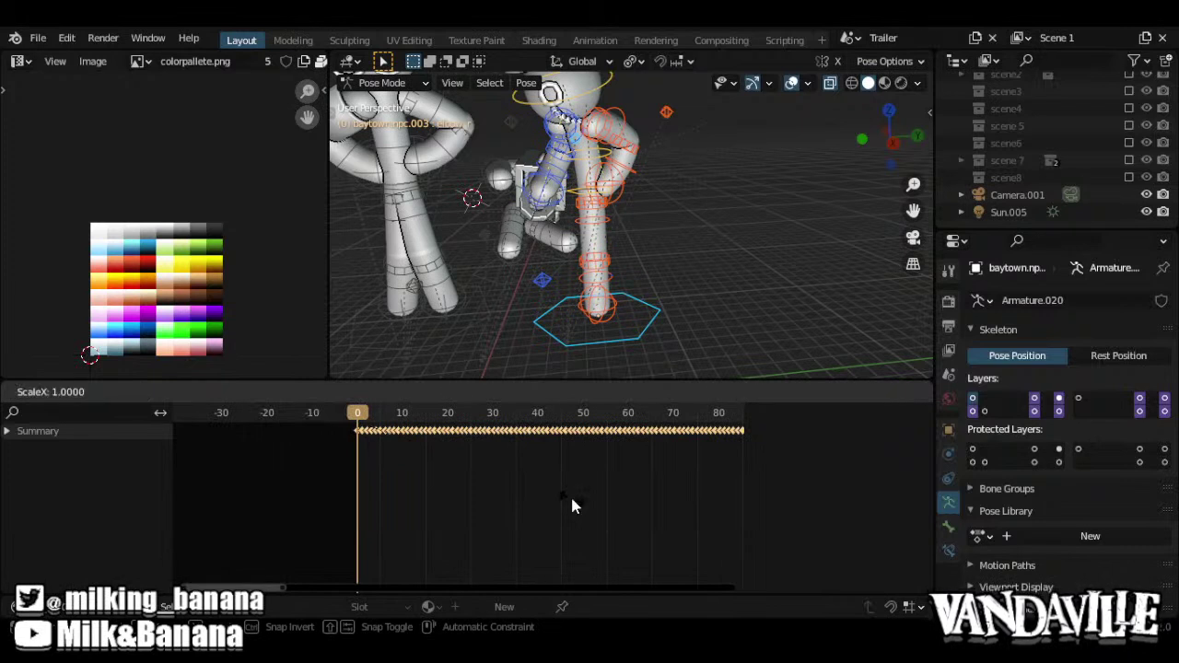
Scale the selected keyframes by 2 from frame 0 and play the animation to check the motion
middle_click_drag(571, 499, 528, 537, "ctrl")
type("s2")
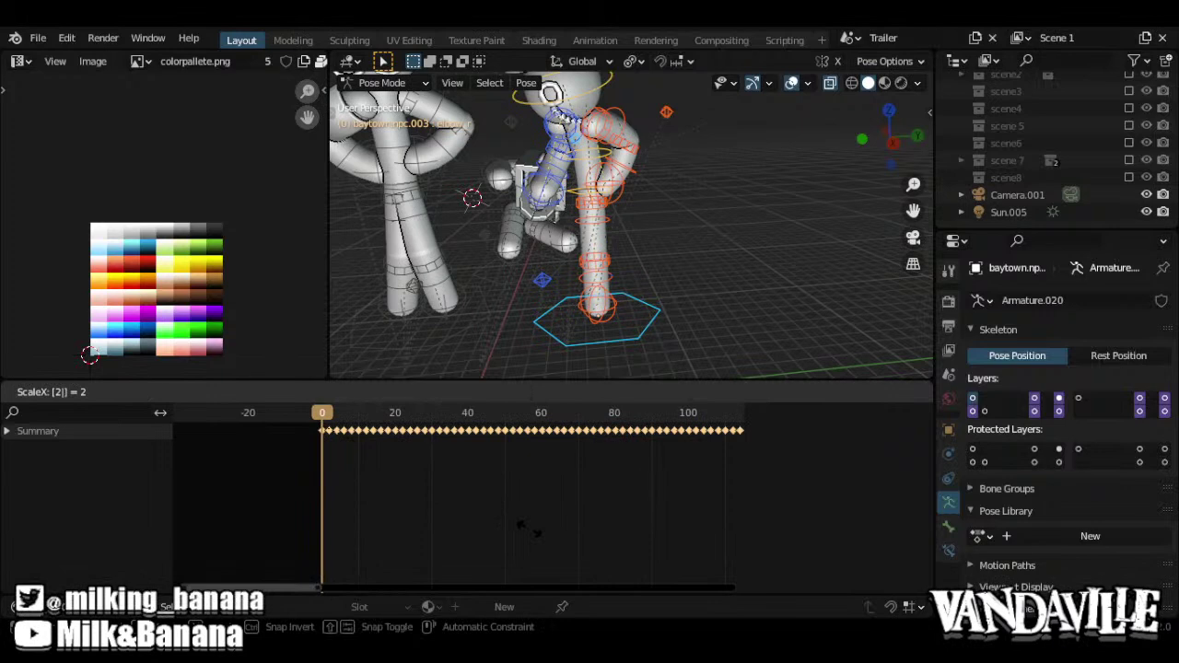
key("Return")
middle_click_drag(528, 537, 398, 547, "ctrl")
key("space")
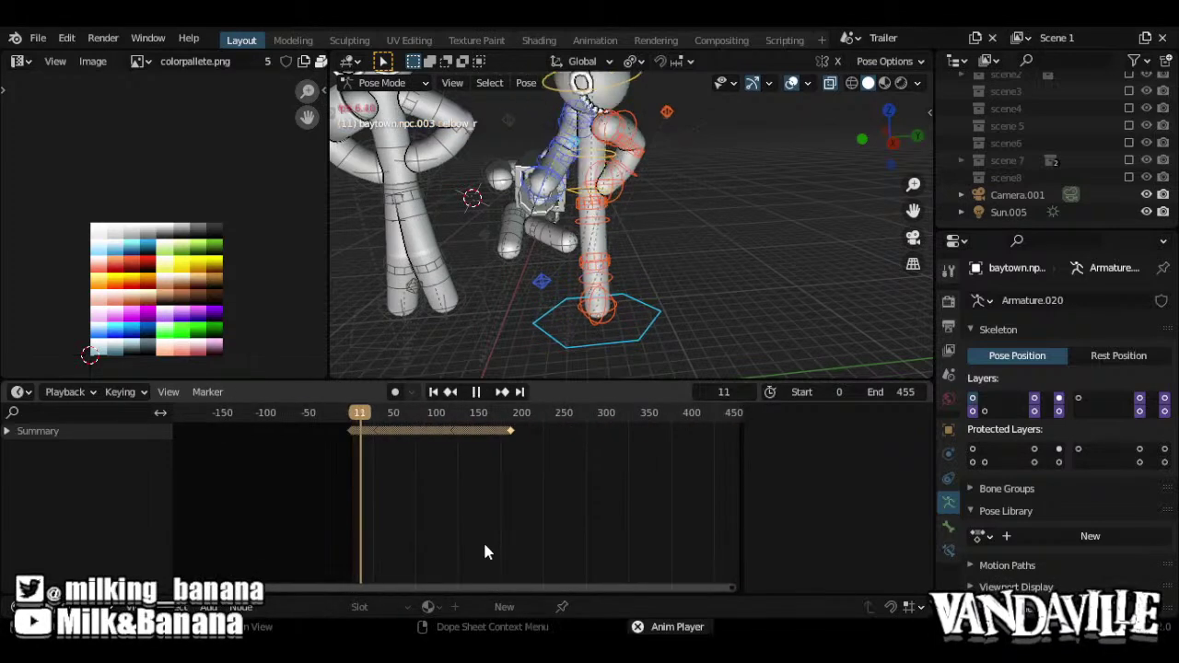
key("space")
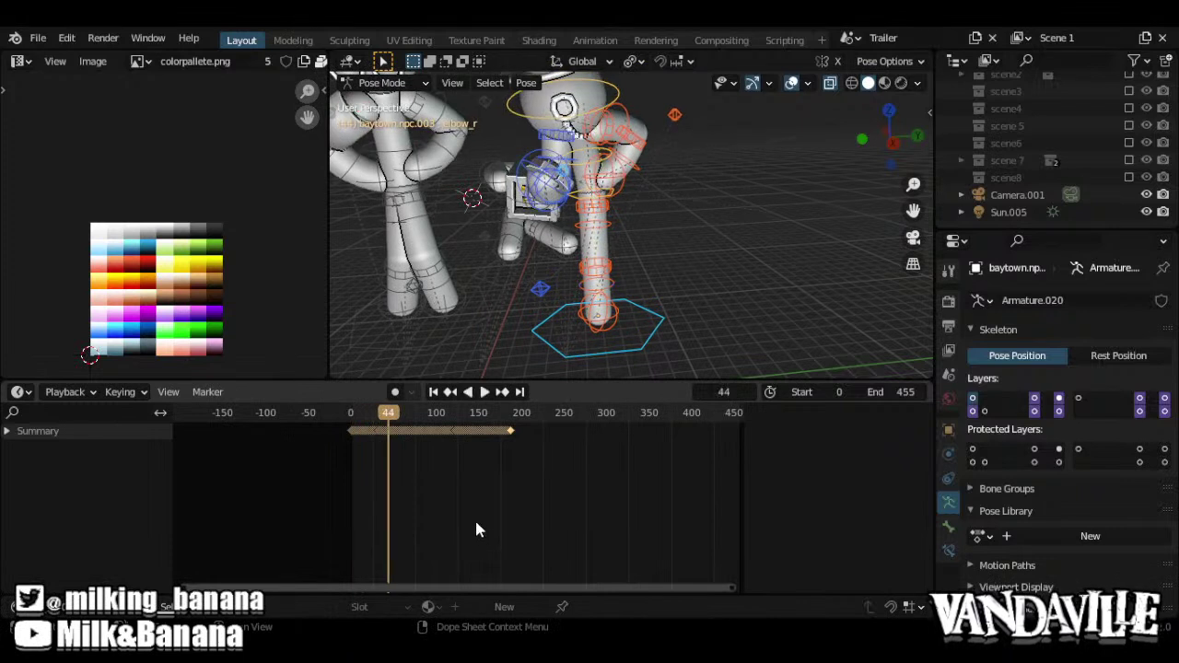
Return the playhead to frame 0, scale the selected keyframes by 2 once more and play back the result
type("s2")
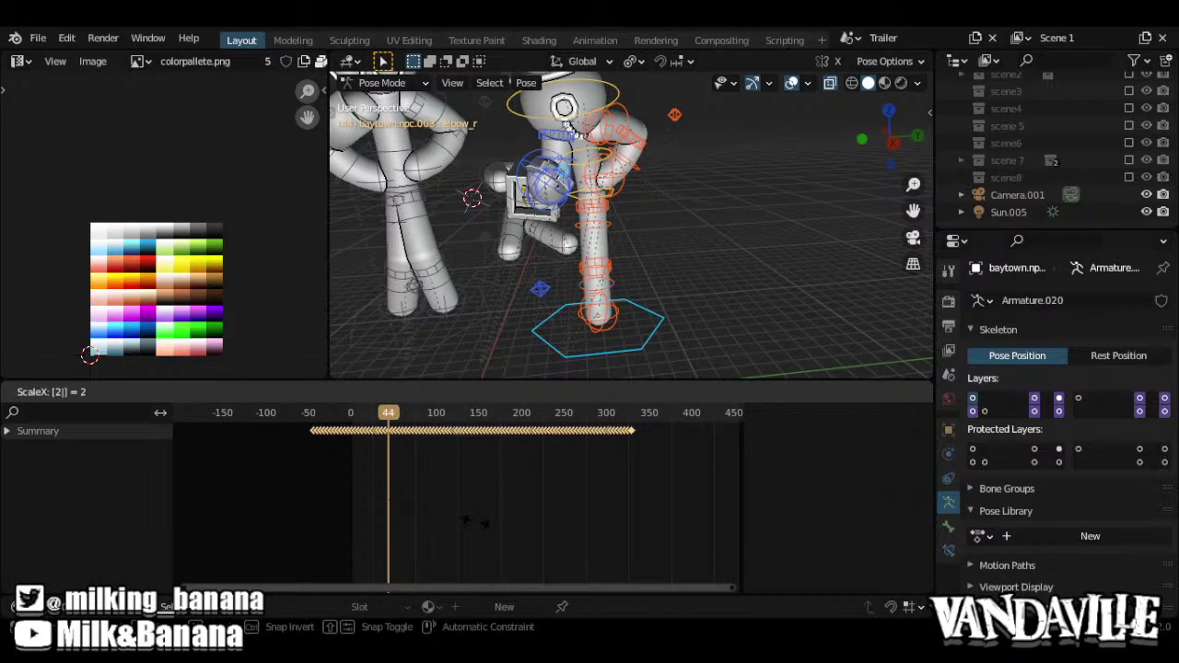
key("Escape")
left_click_drag(361, 416, 289, 423)
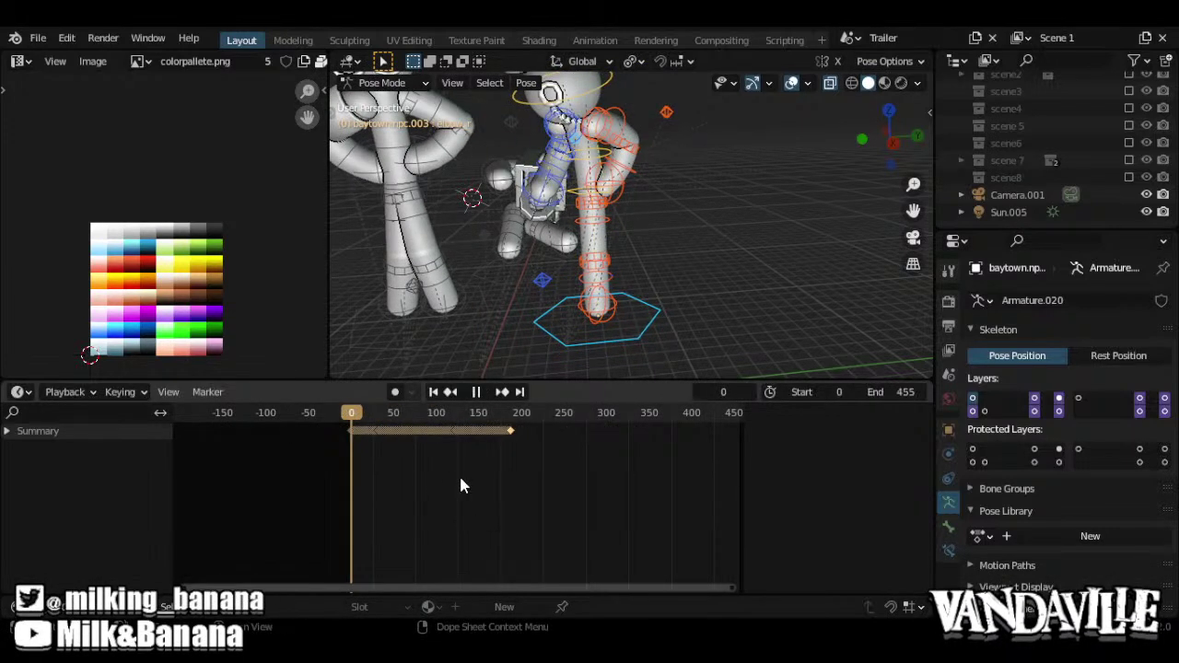
type("scene2")
key("Return")
key("space")
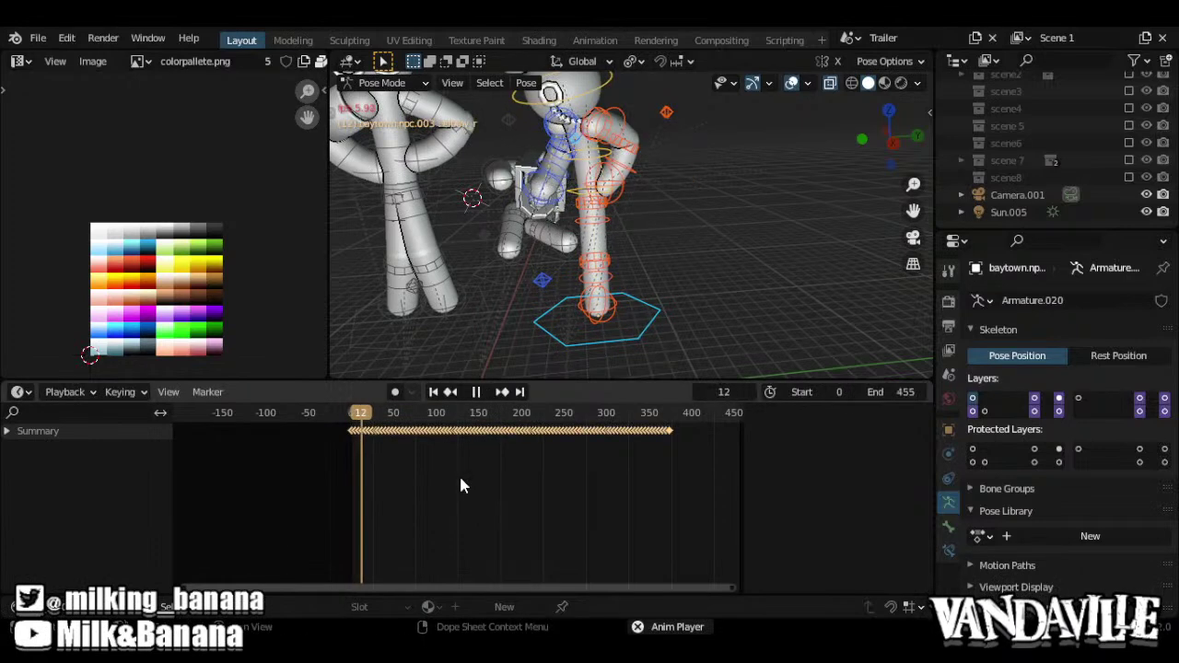
key("space")
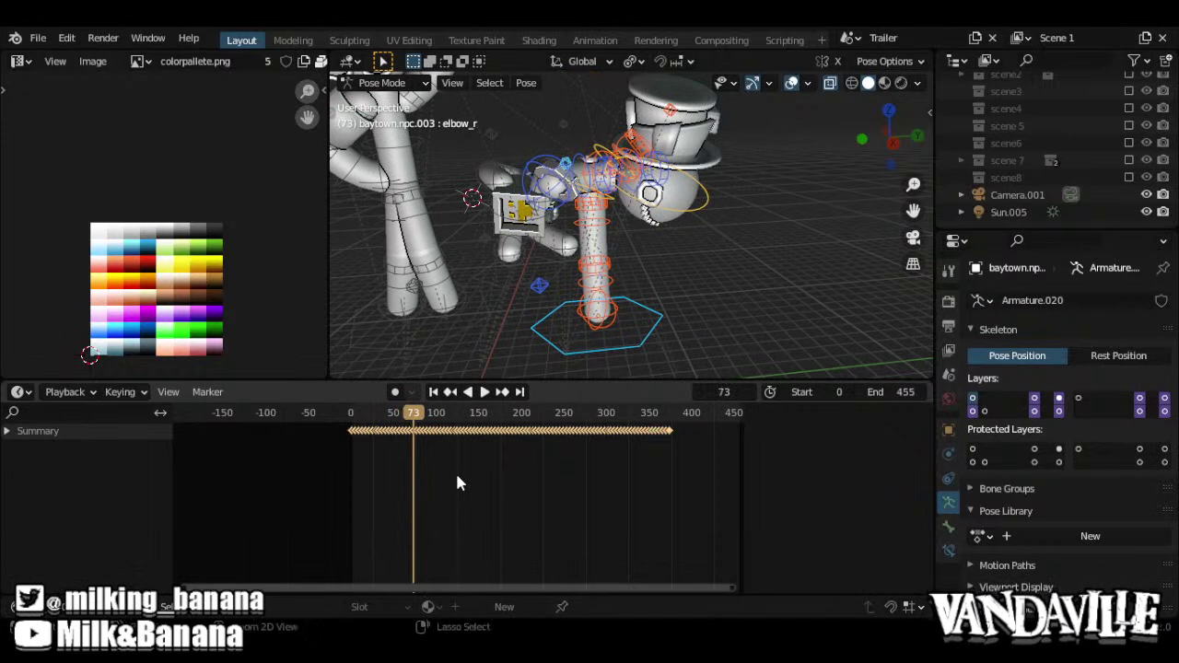
Undo the two scalings by 2 and the second scaling by 0.5
key("ctrl+z")
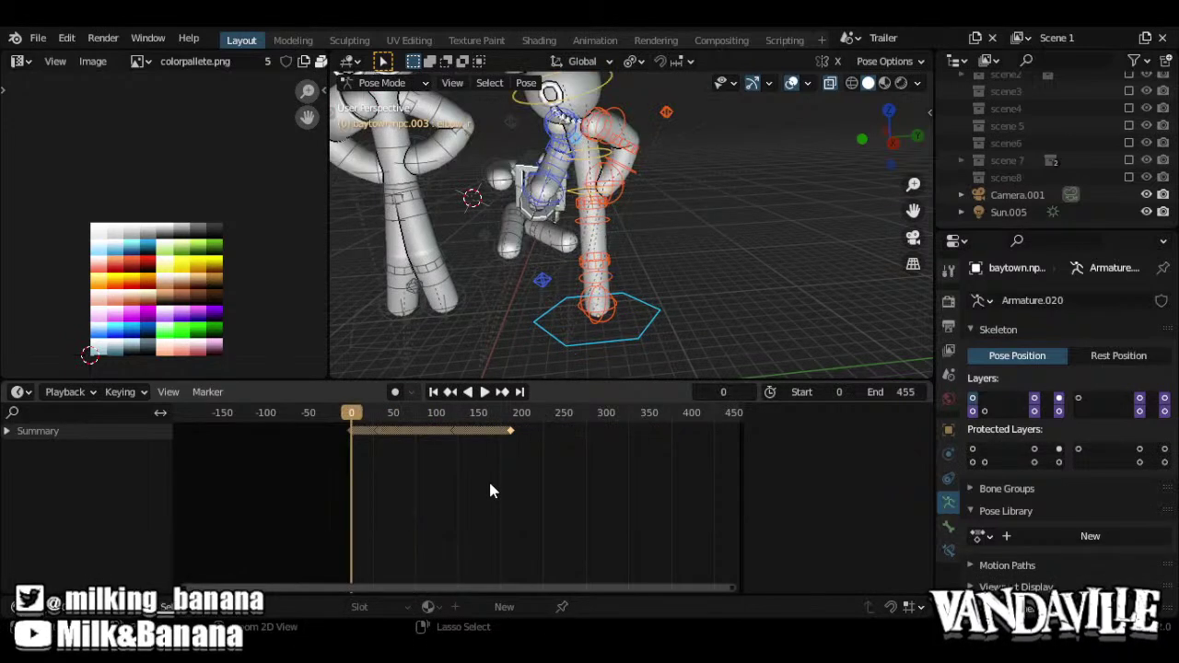
key("ctrl+z")
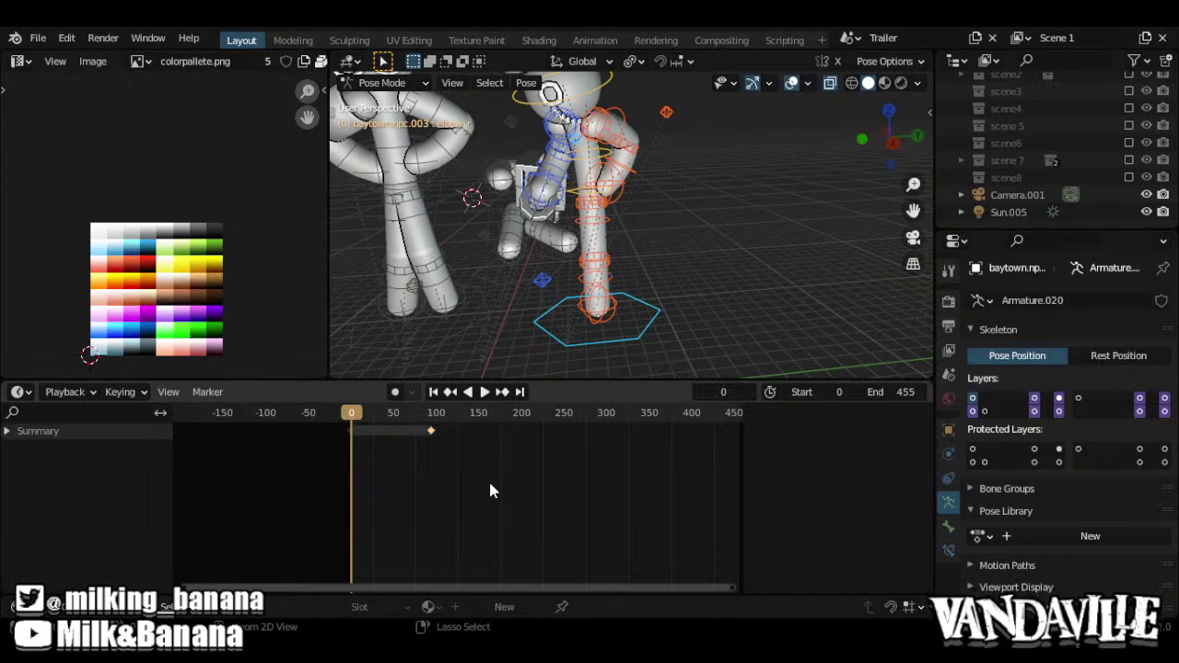
key("ctrl+z")
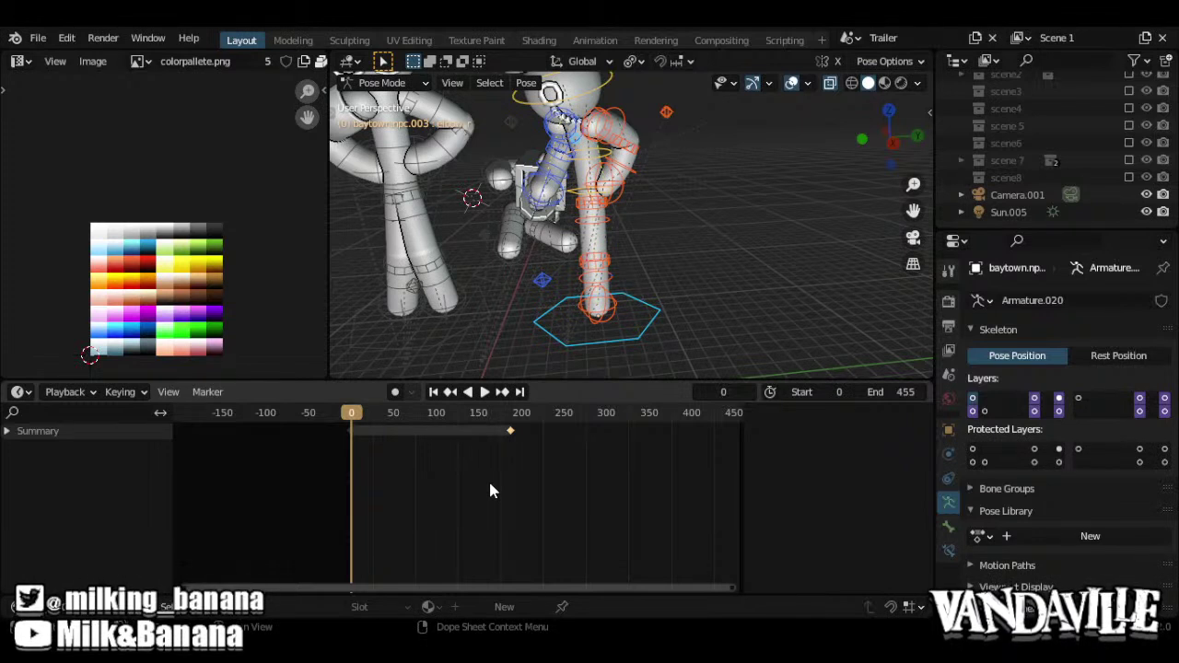
Scale the once-halved keyframes by 2 from frame 0 and play the animation
key("ctrl")
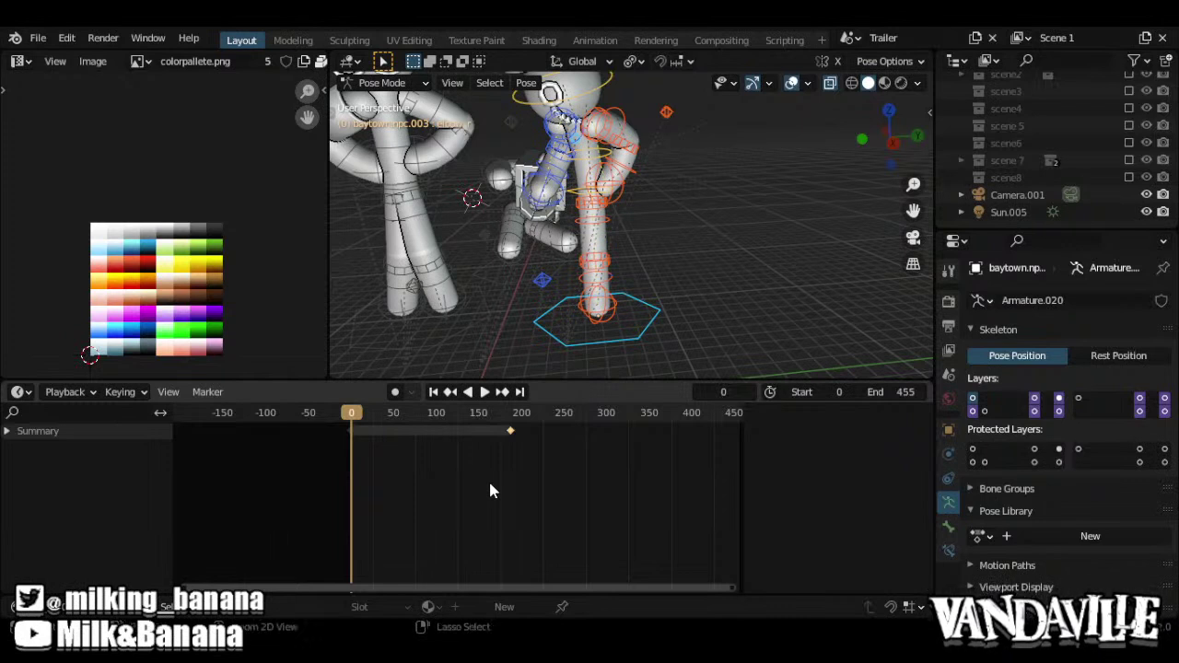
key("ctrl+v")
key("space")
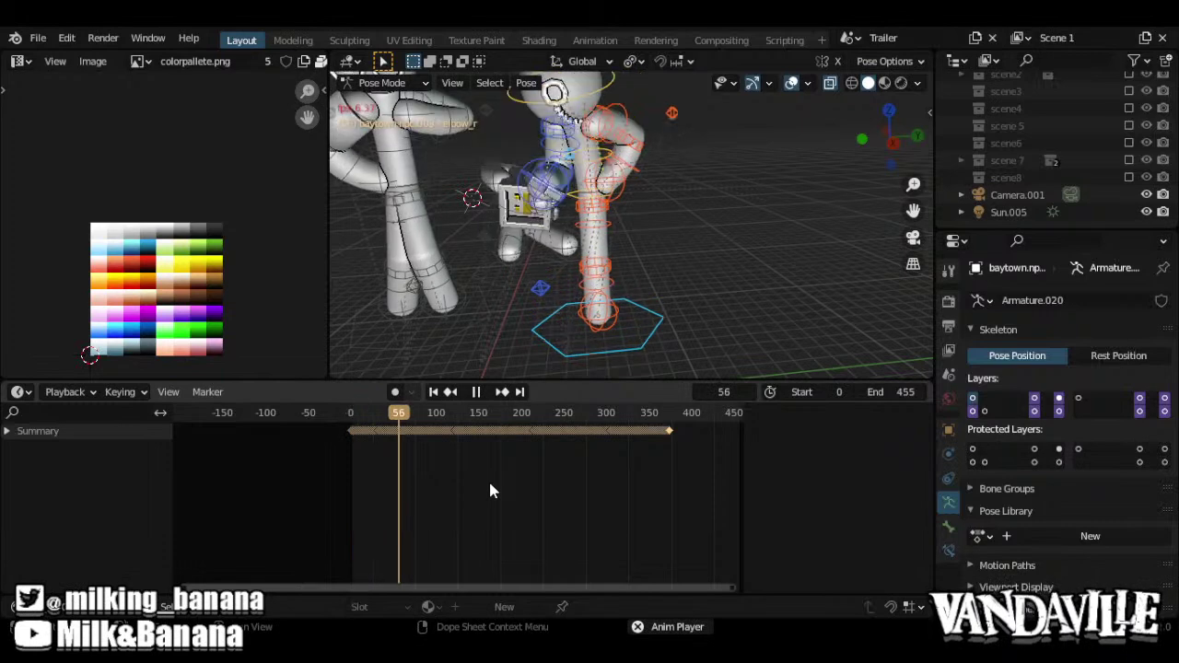
key("space")
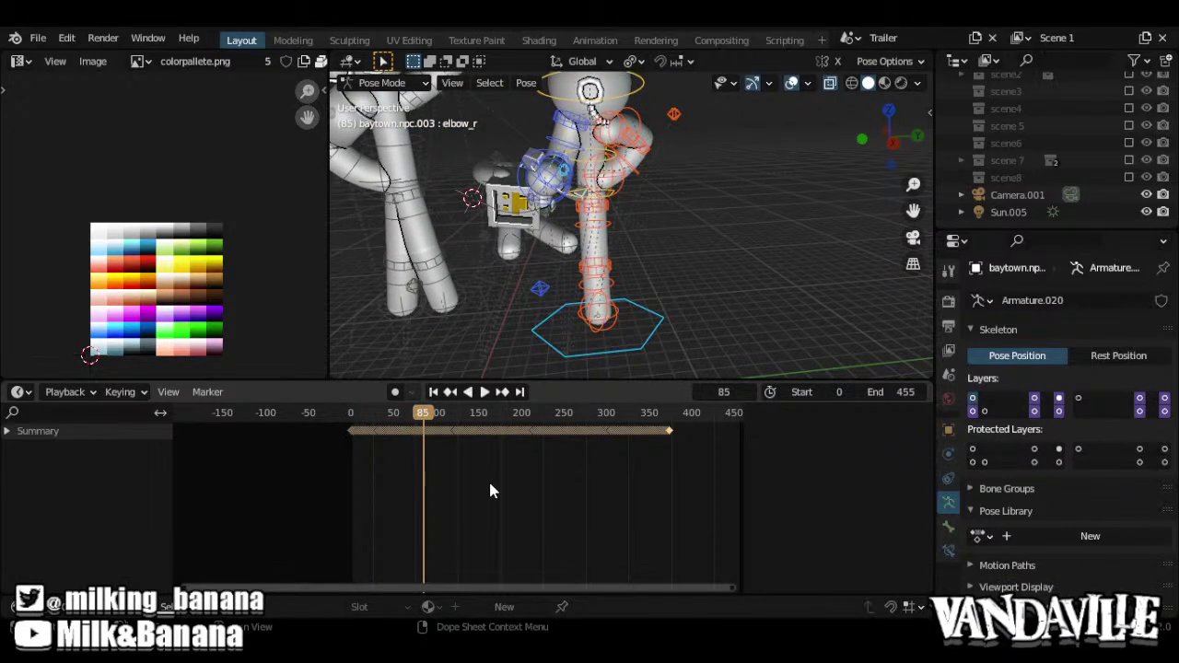
Return the playhead to frame 0 and undo the last scaling by 2
key("Down")
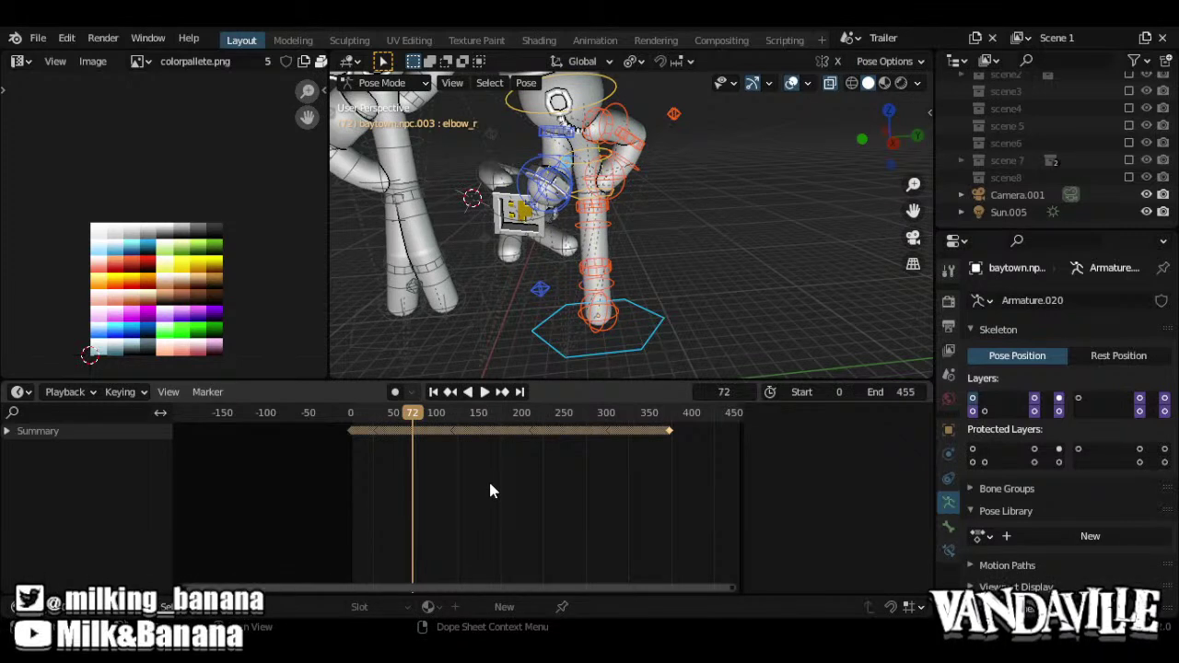
key("ctrl")
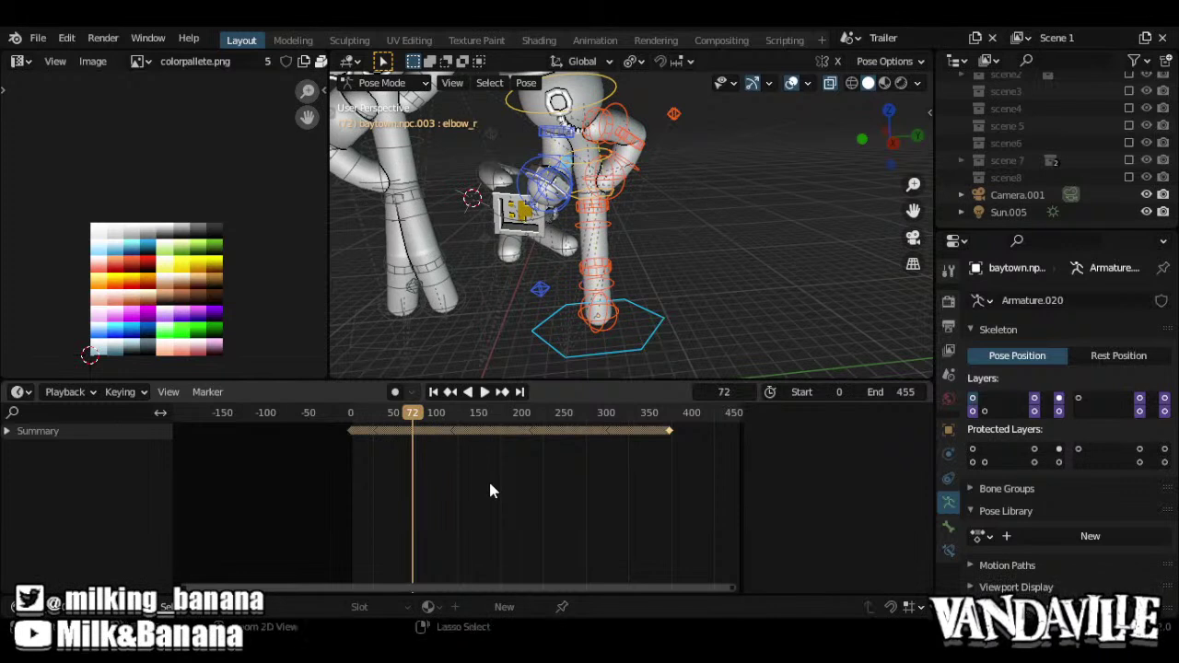
key("shift+Left")
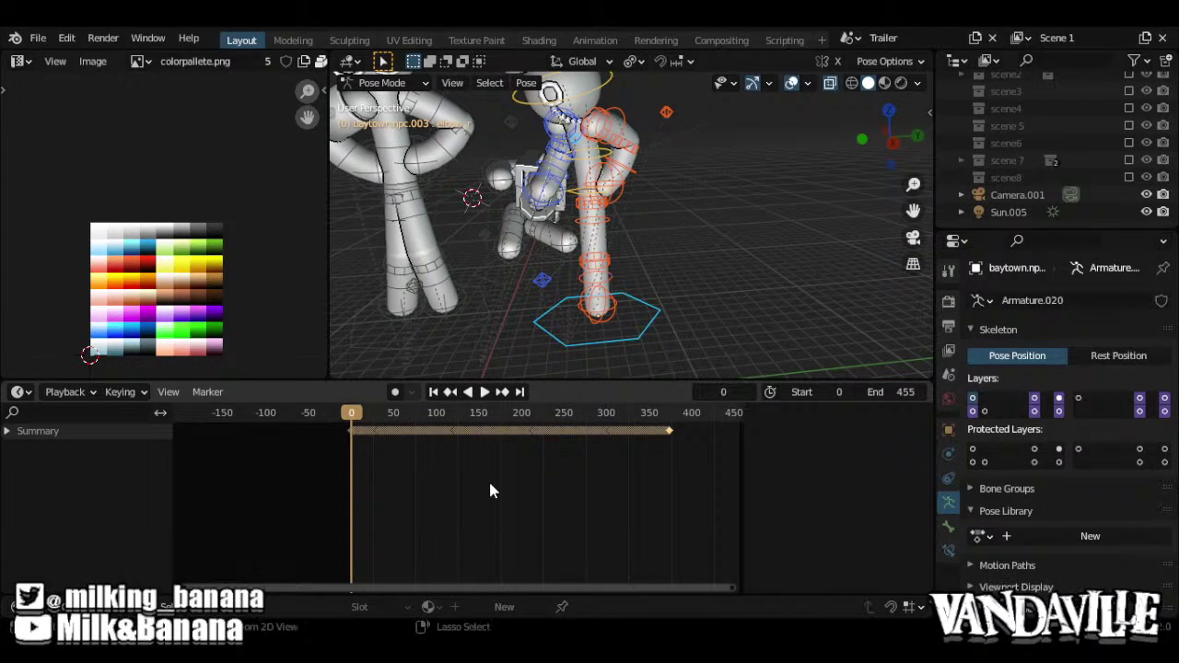
key("ctrl+z")
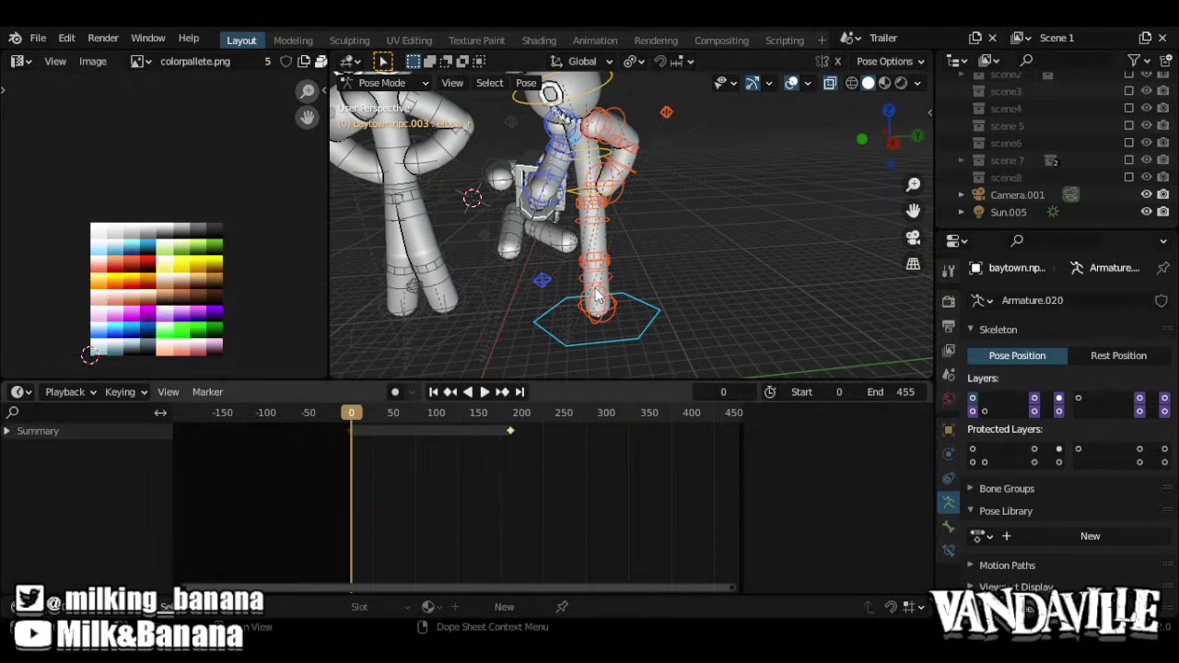
Play the animation with the keyframes at half length, then stop with the playhead at frame 0
key("space")
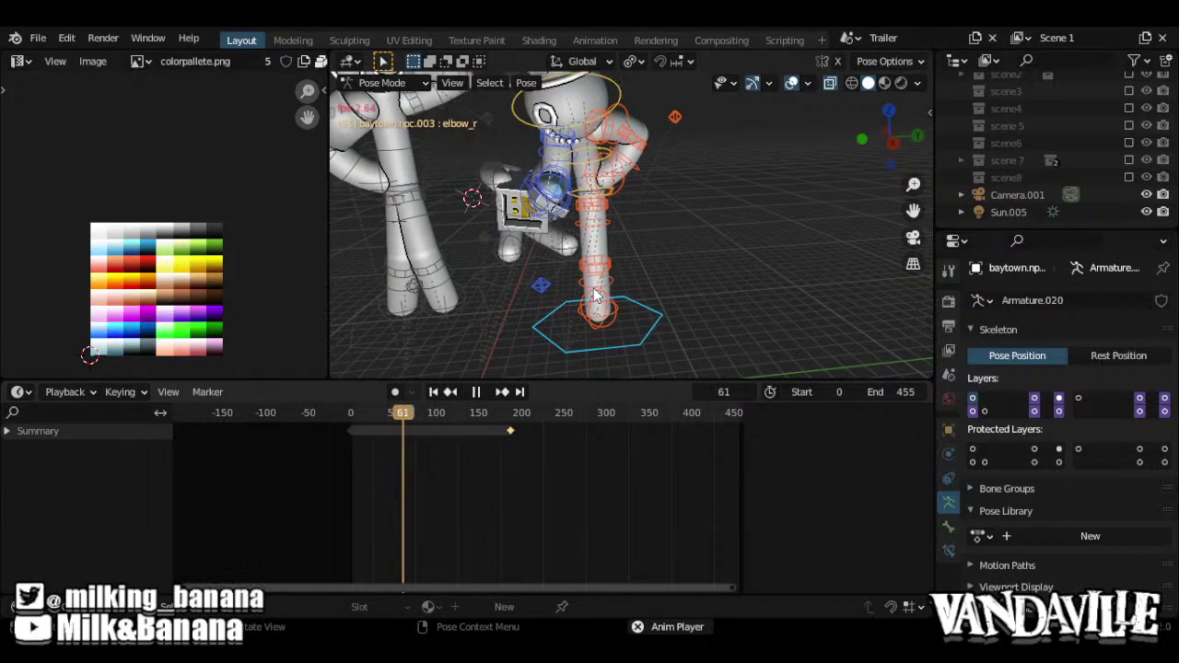
key("space")
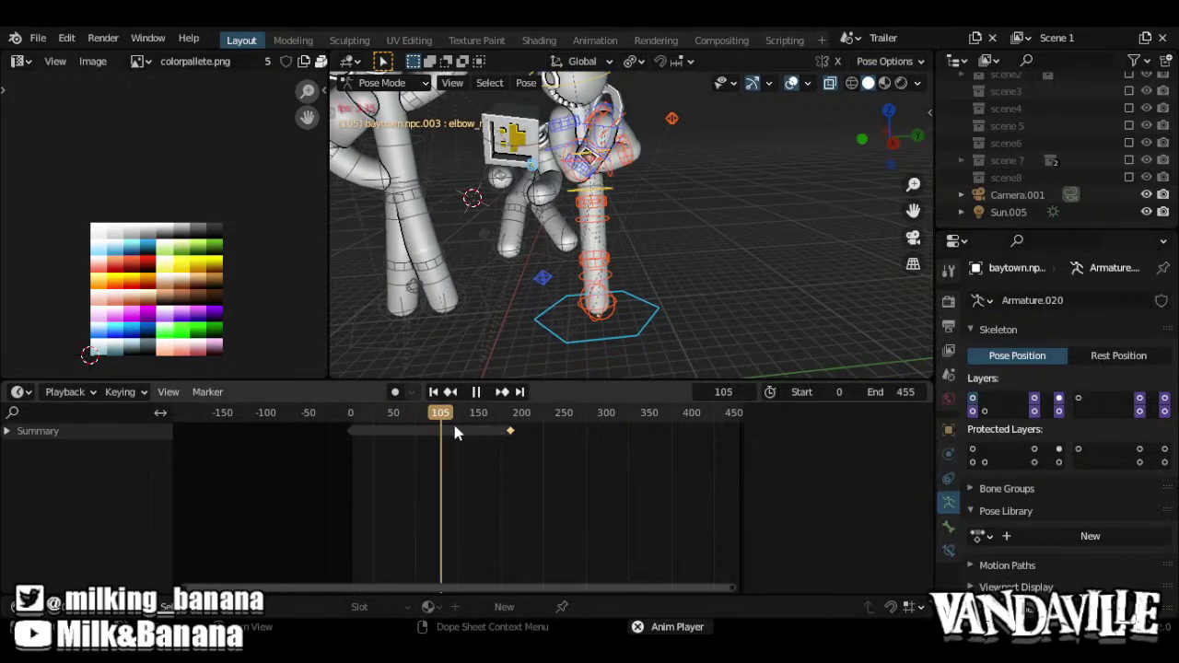
key("shift+Left")
key("space")
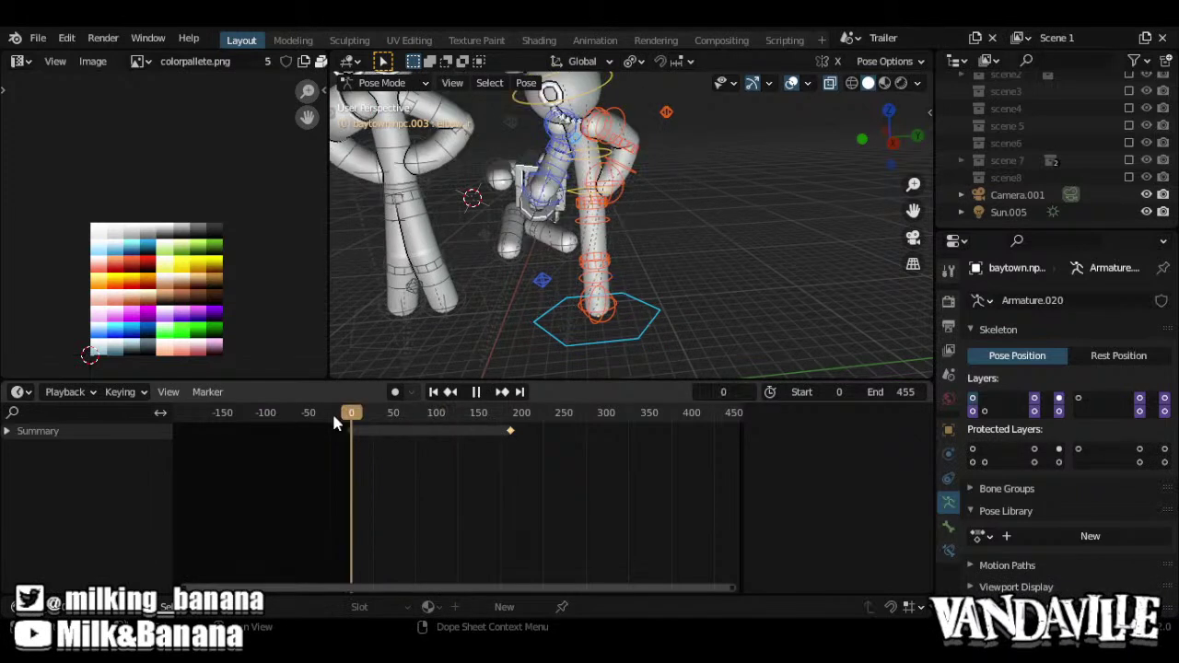
key("Escape")
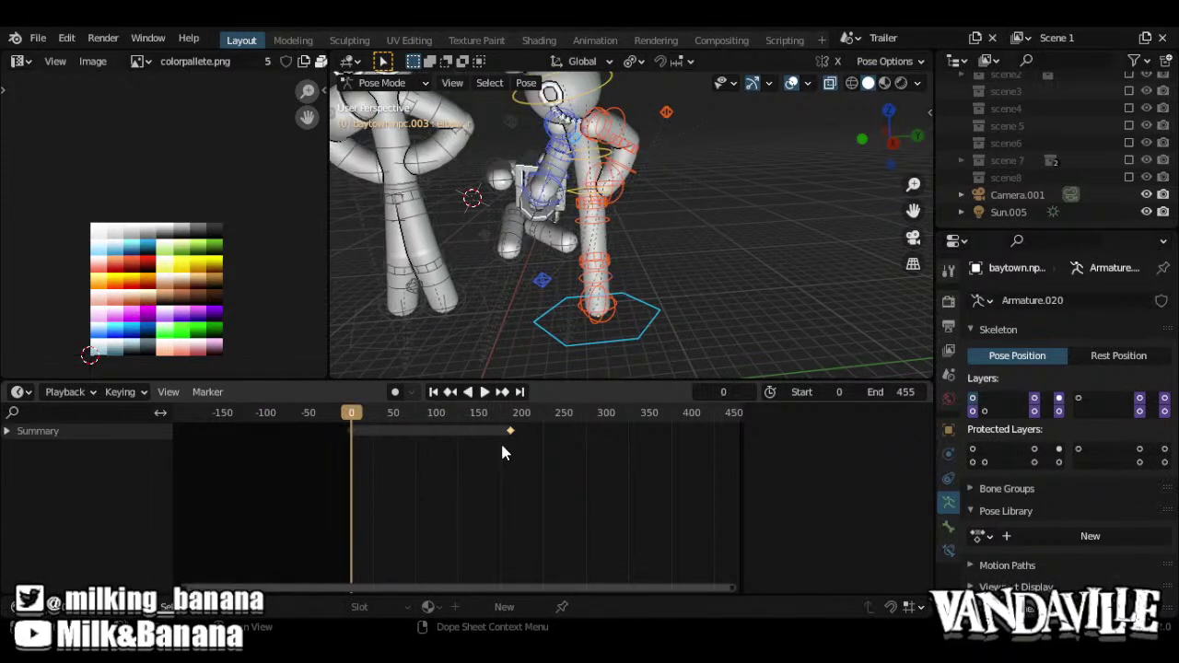
Scale the selected keyframes by 2 from frame 0 and play the whole animation through
type("s")
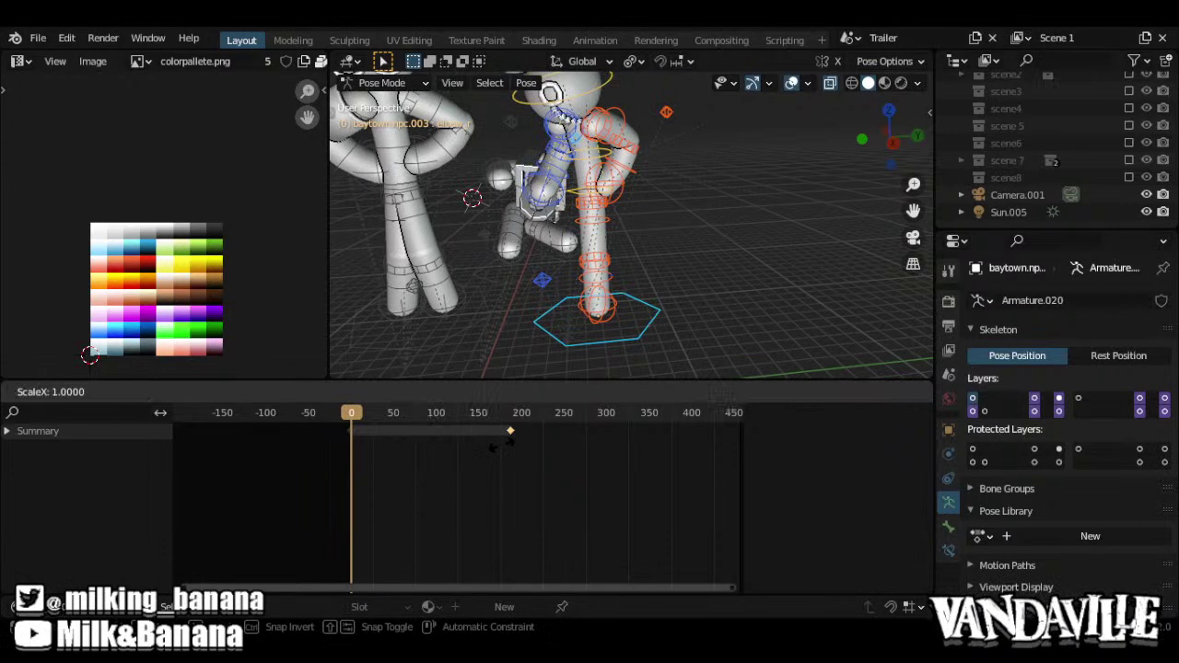
type("2")
key("Return")
key("space")
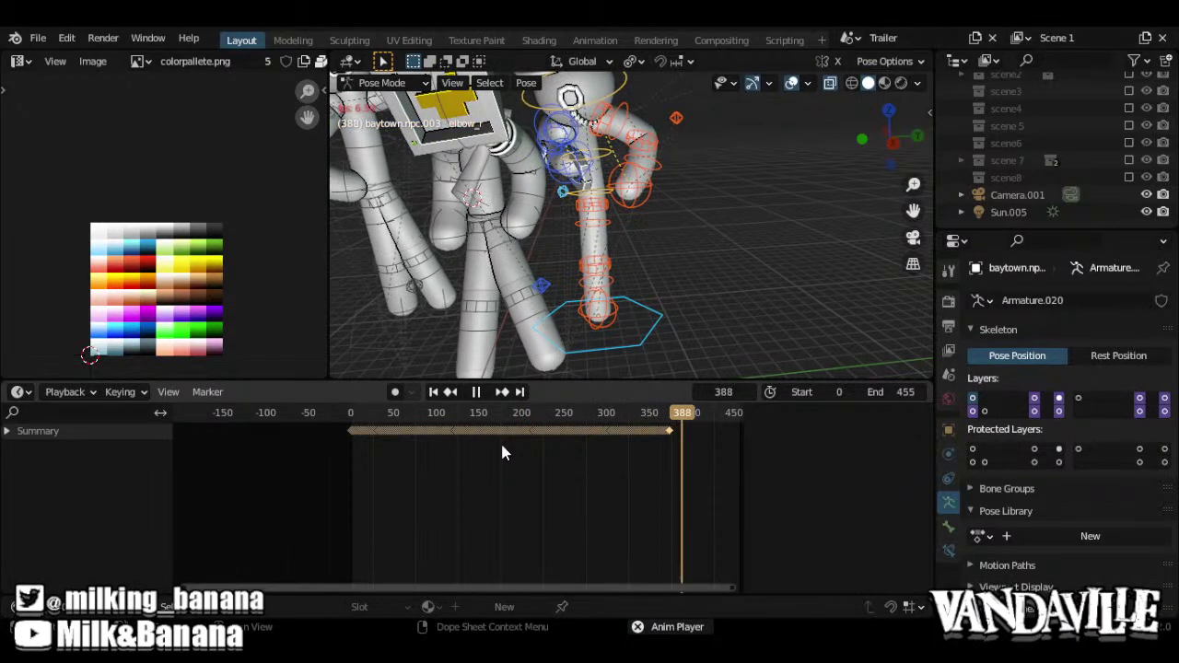
key("space")
Inspect the character's animation curves in the Graph Editor and return to the timeline
key("ctrl+Tab")
middle_click_drag(570, 473, 117, 439, "ctrl")
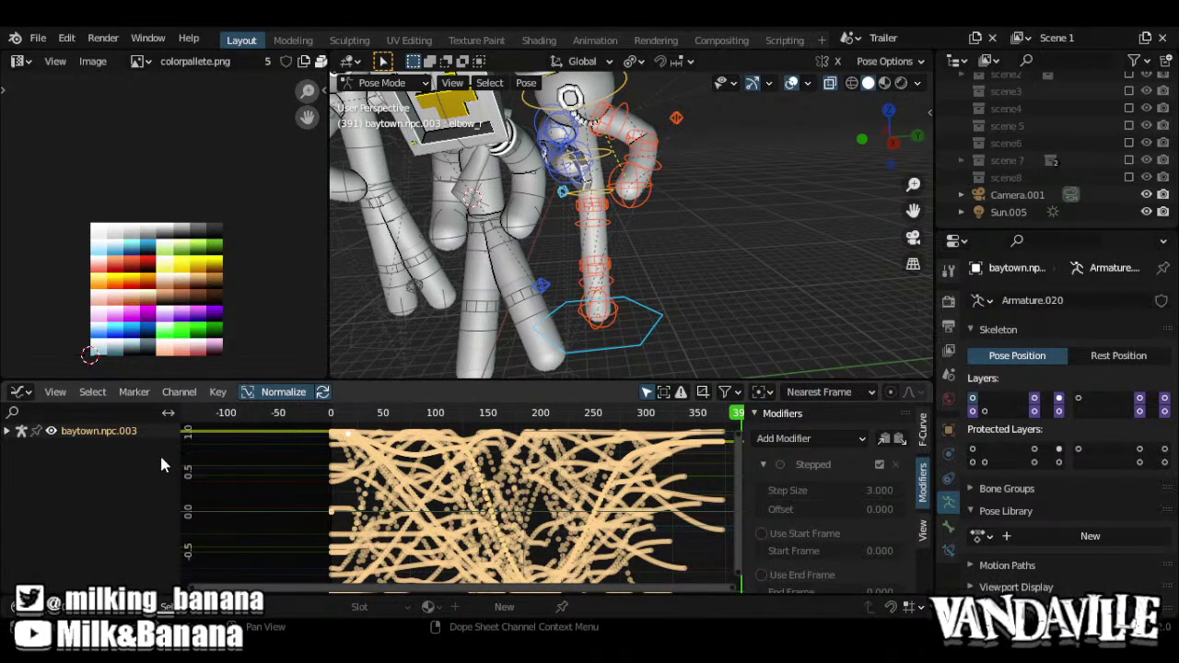
key("ctrl+Tab")
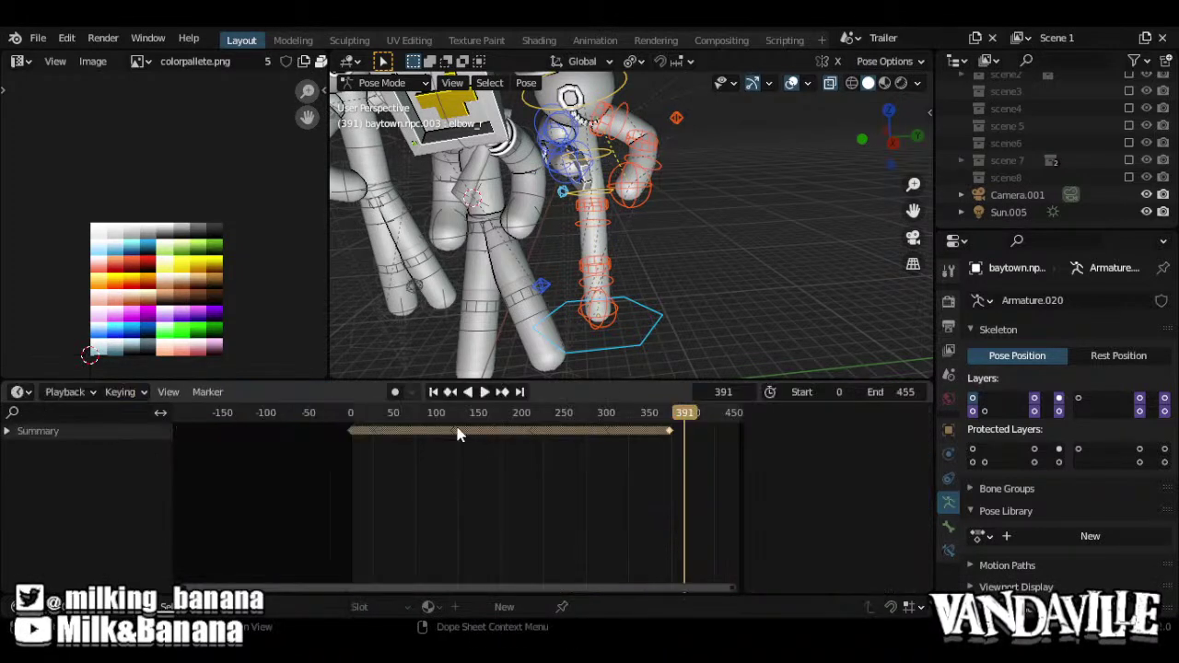
Return the playhead to frame 0 and scale the selected keyframes by 0.25
key("shift+Left")
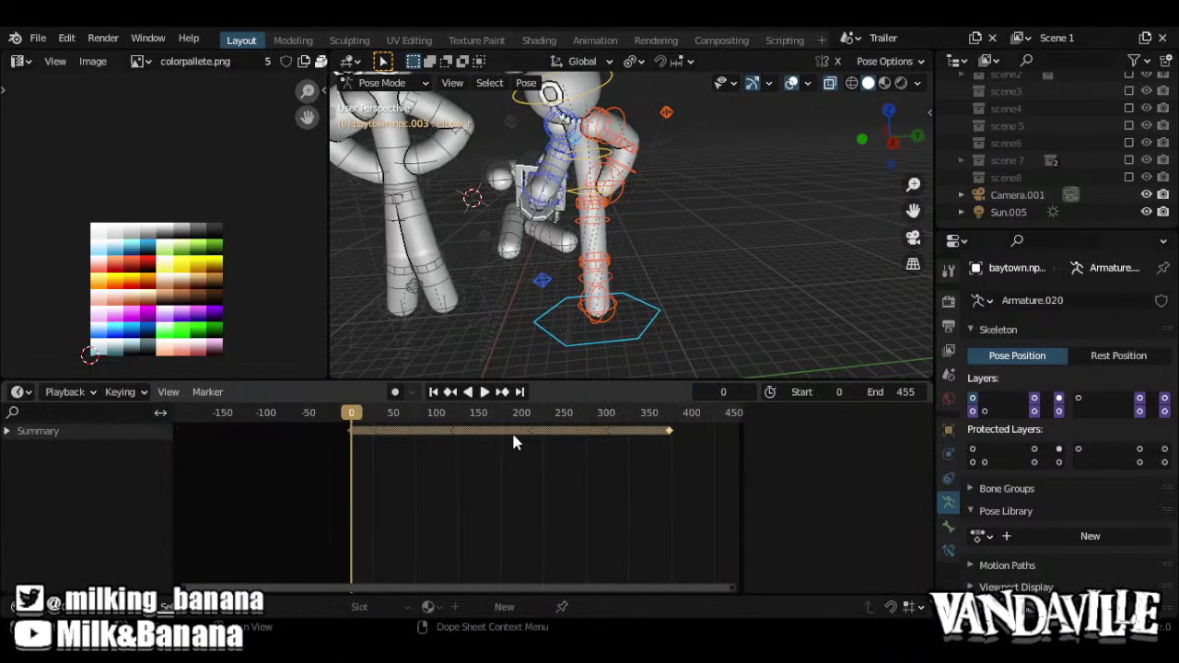
type("s.25")
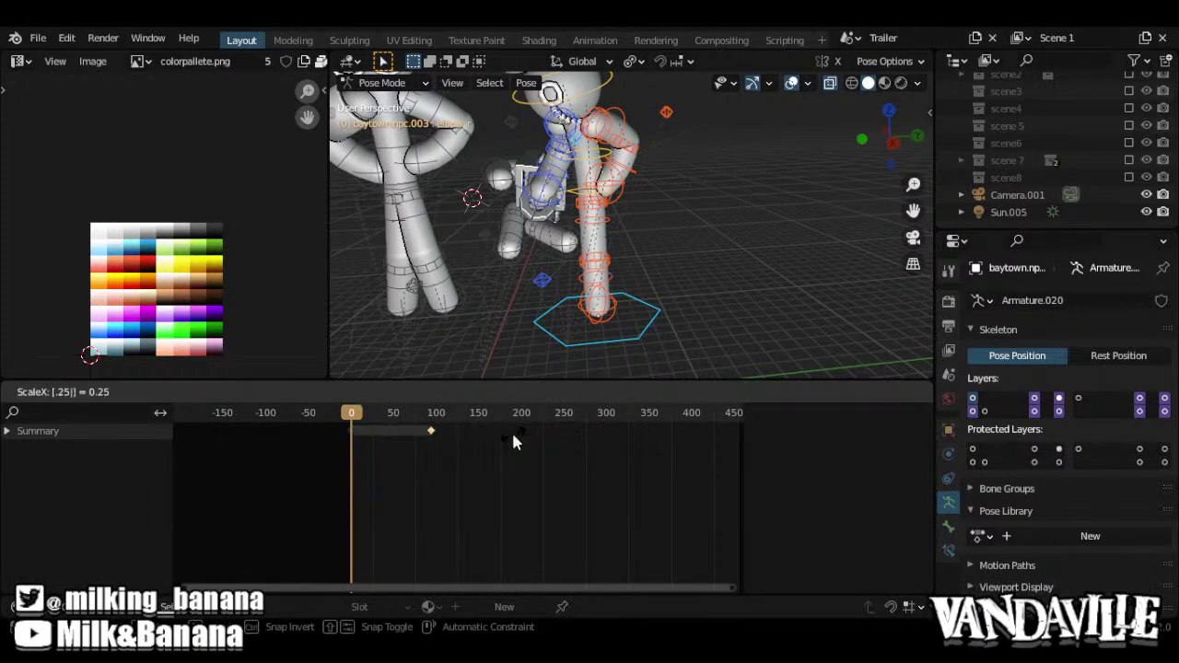
key("Return")
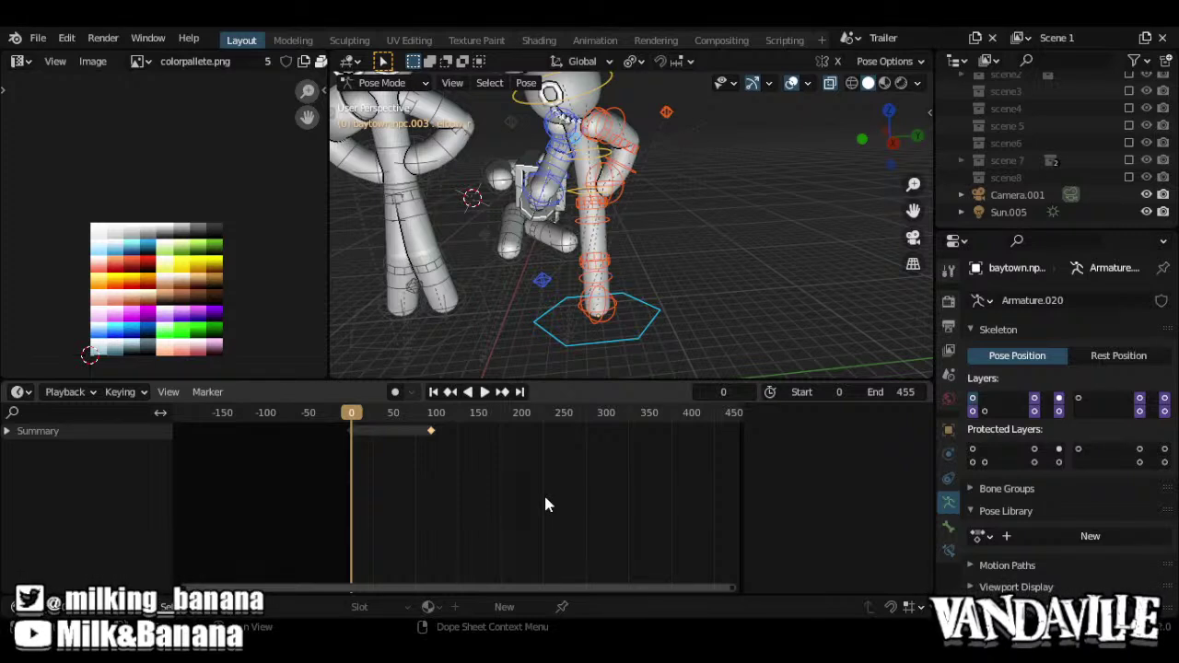
Scale the selected keyframes by 3.5 from frame 0 and play the animation
type("s3.5")
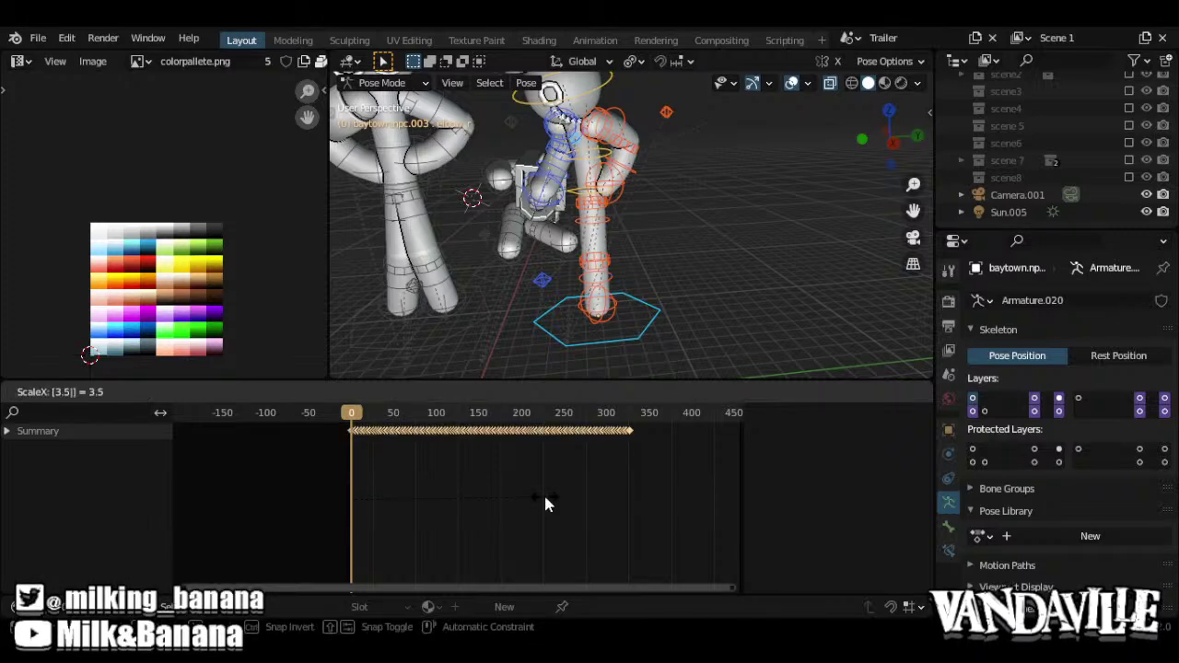
key("Return")
key("space")
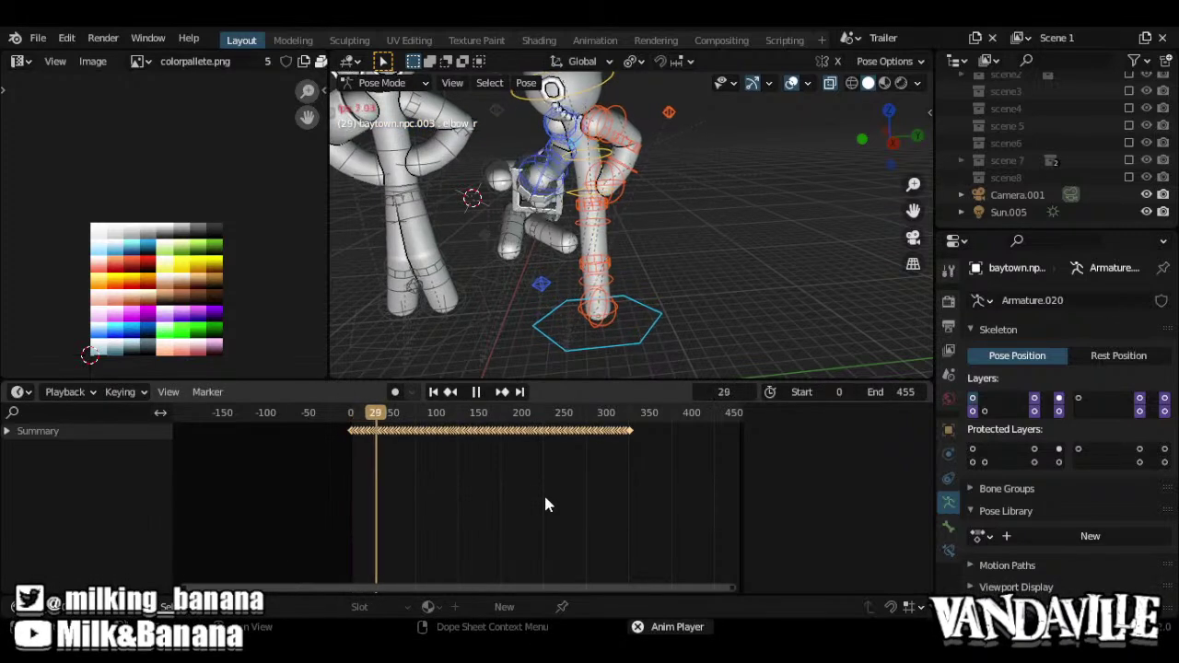
Examine the handle type, keyframe type and interpolation mode options for the selected timeline keyframes
right_click(505, 463)
mouse_move(500, 461)
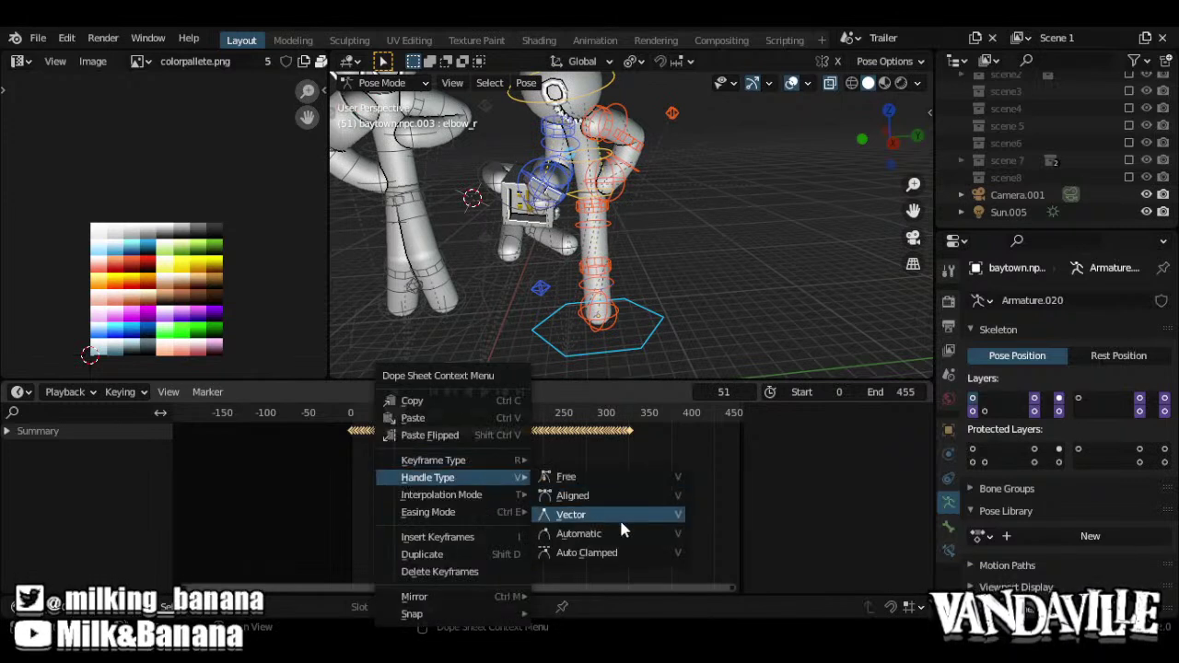
left_click_drag(756, 445, 612, 449, "ctrl")
middle_click_drag(612, 450, 568, 466, "ctrl")
right_click(552, 456)
mouse_move(535, 455)
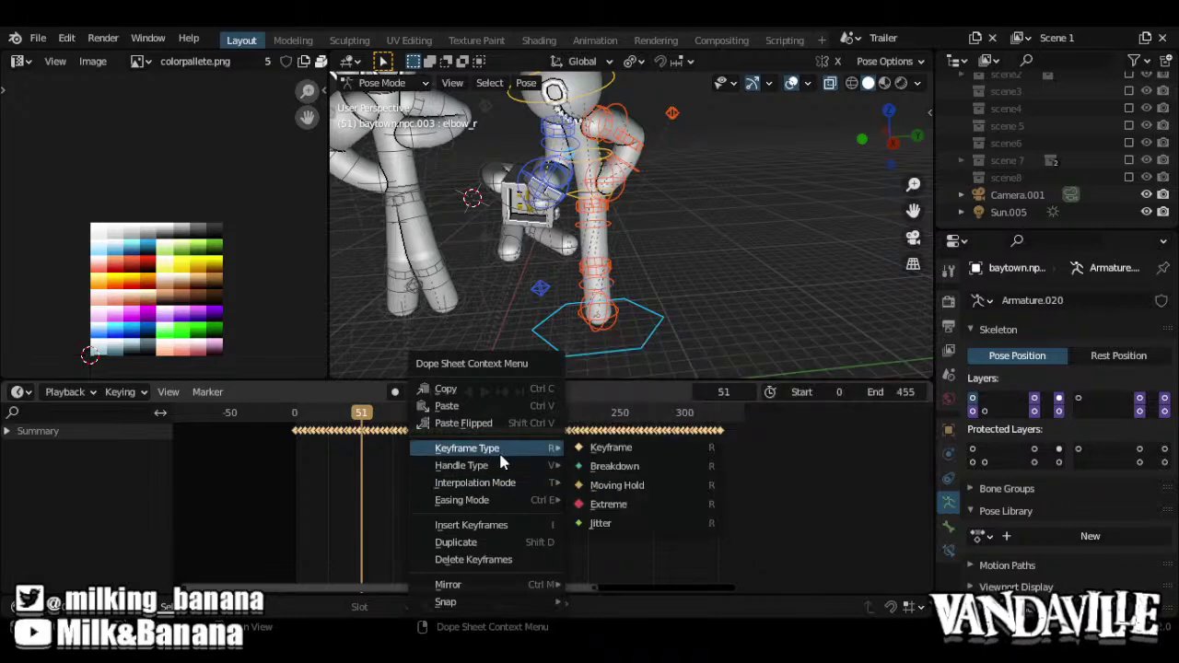
mouse_move(476, 484)
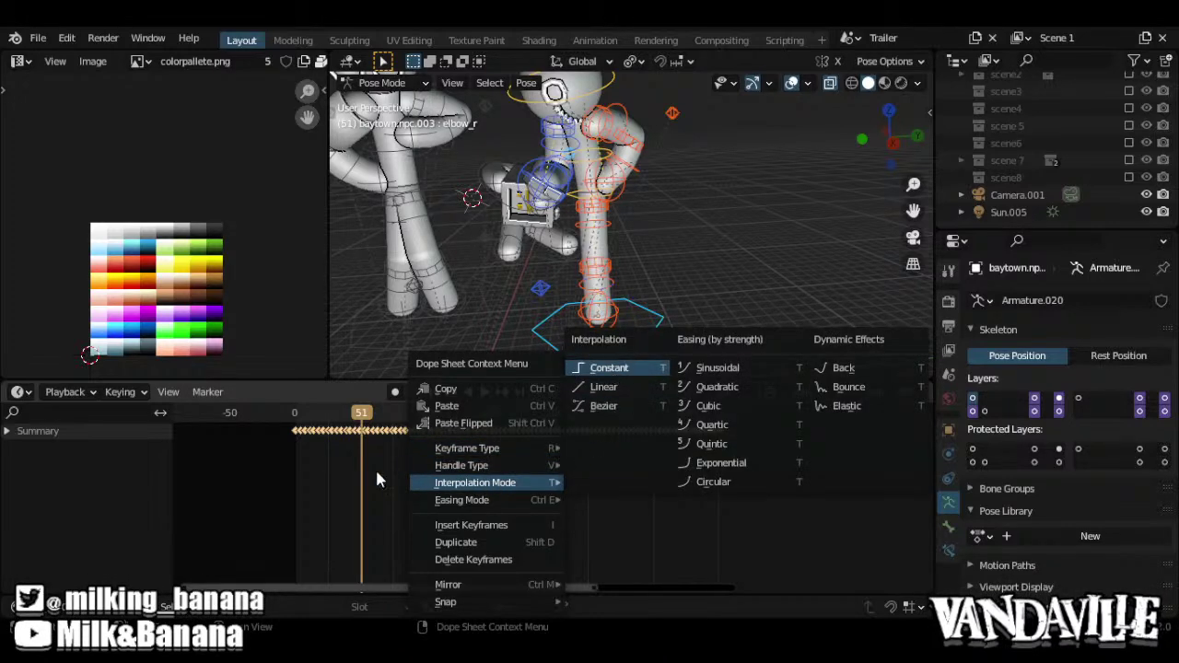
Play the top-hat character's animation, replay it from partway through the timeline, and stop the playback near the last keyframes
key("space")
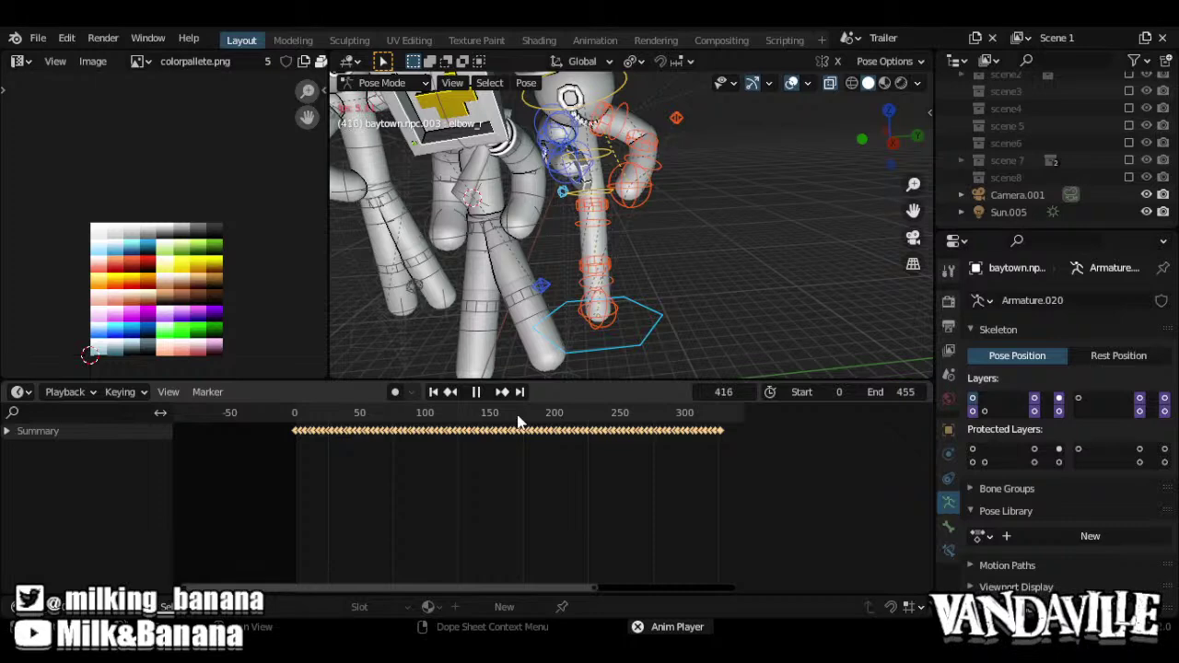
left_click_drag(518, 422, 532, 437)
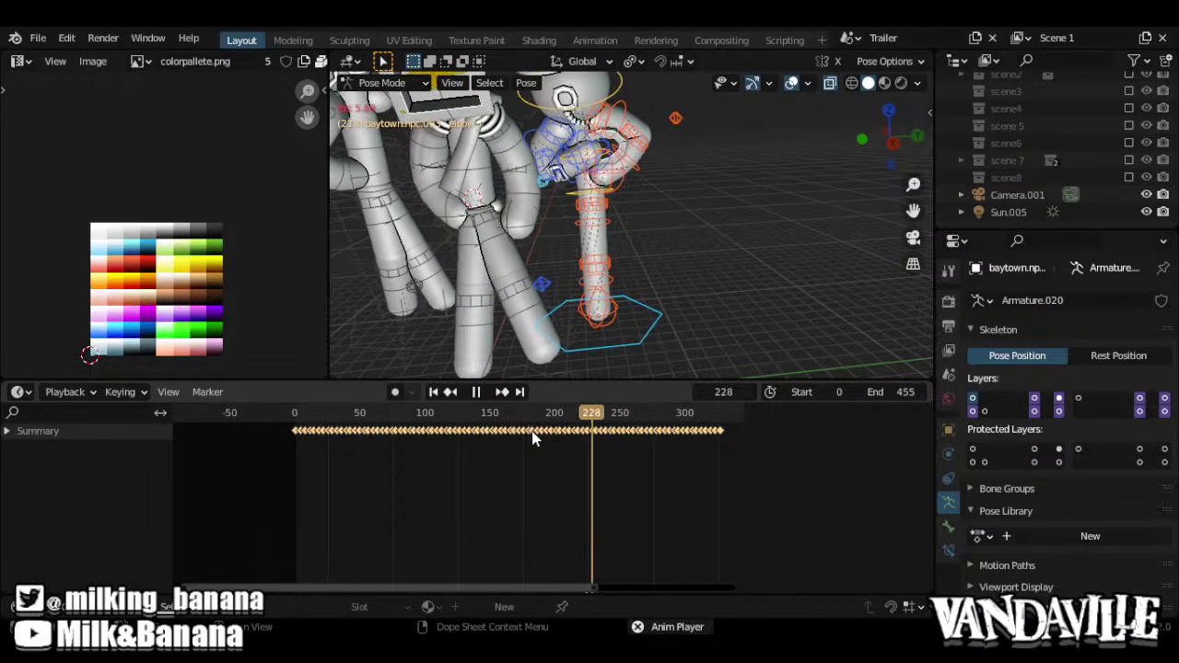
key("space")
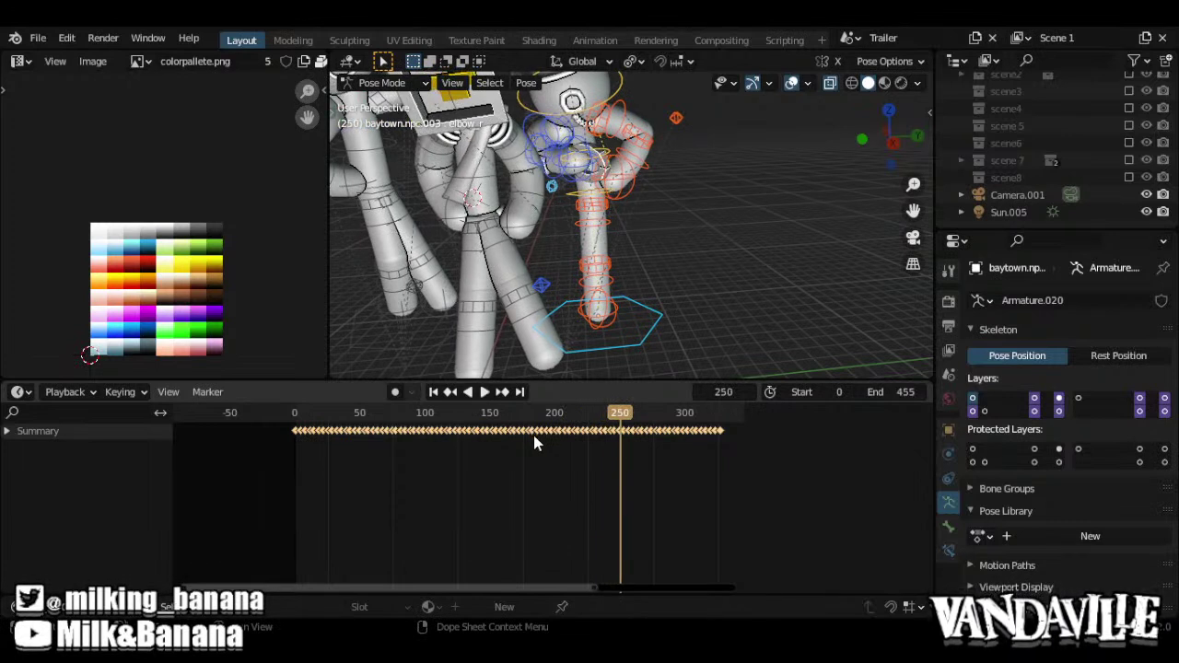
middle_click_drag(568, 442, 577, 475, "ctrl")
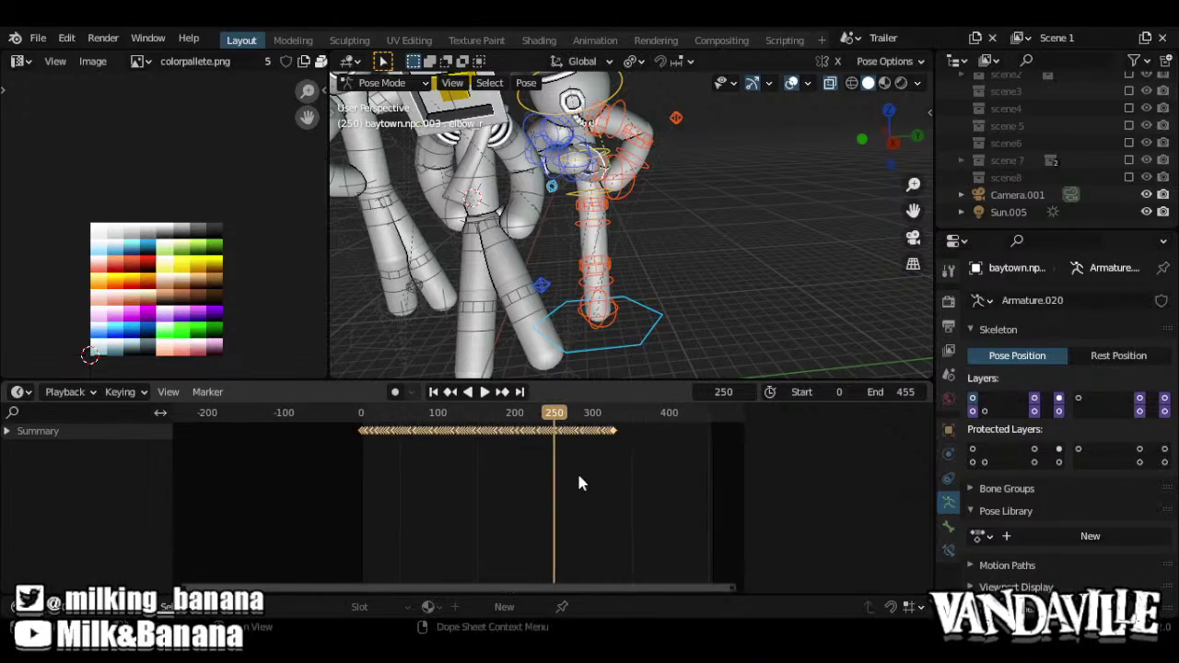
key("space")
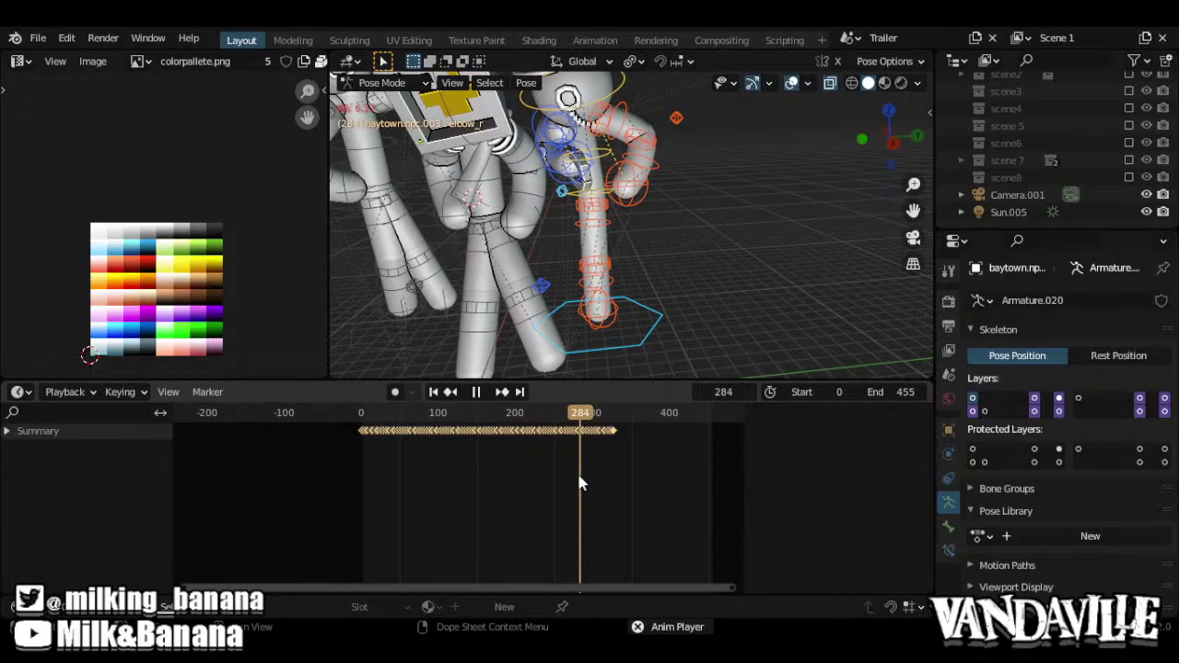
key("space")
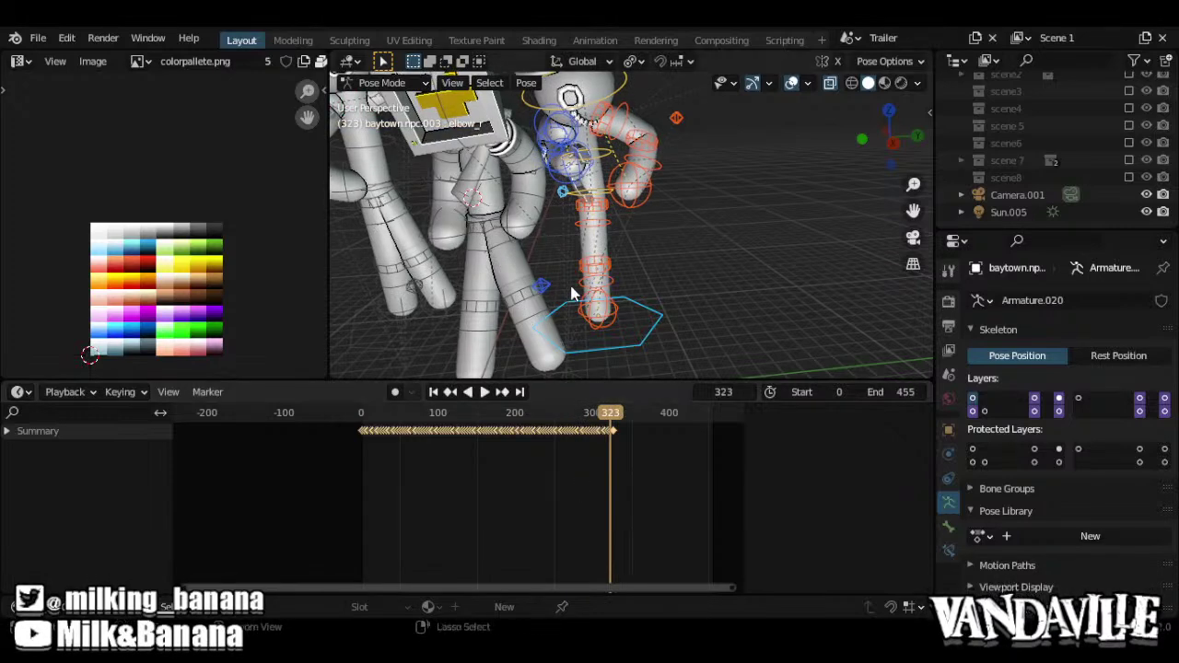
Return the top-hat character's armature to Object Mode and exclude the scene 1 collection
key("ctrl+Tab")
middle_click_drag(597, 289, 670, 282)
scroll(724, 284, "down", 4)
scroll(670, 282, "up", 2)
scroll(1094, 140, "up", 2)
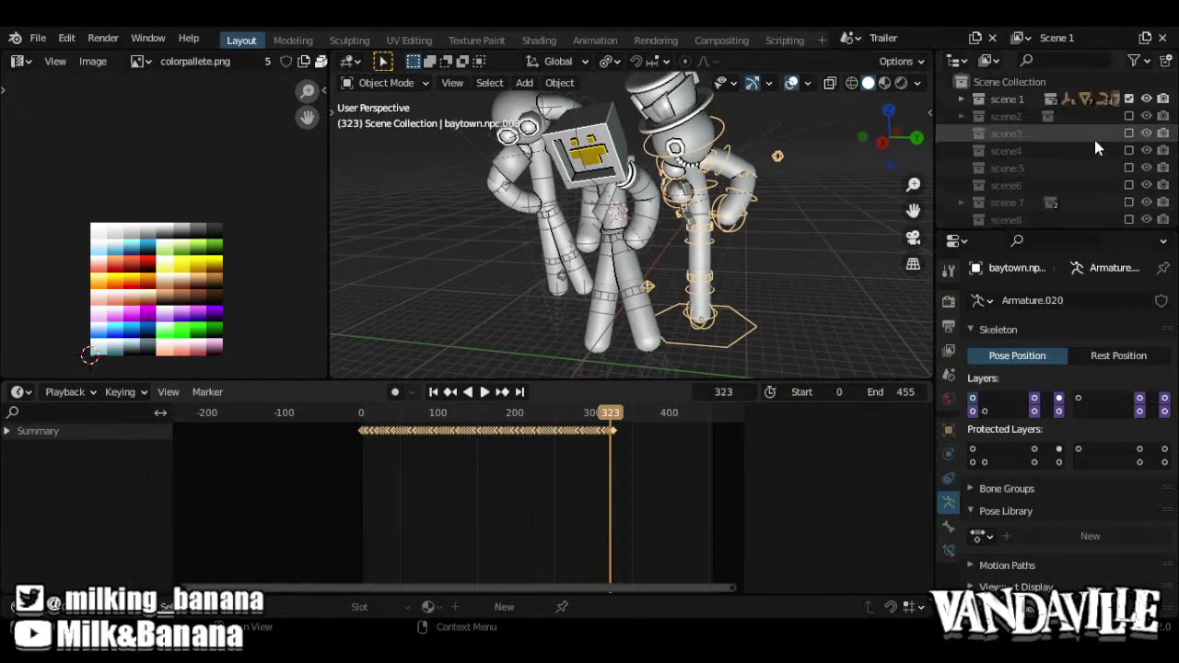
left_click(1129, 99)
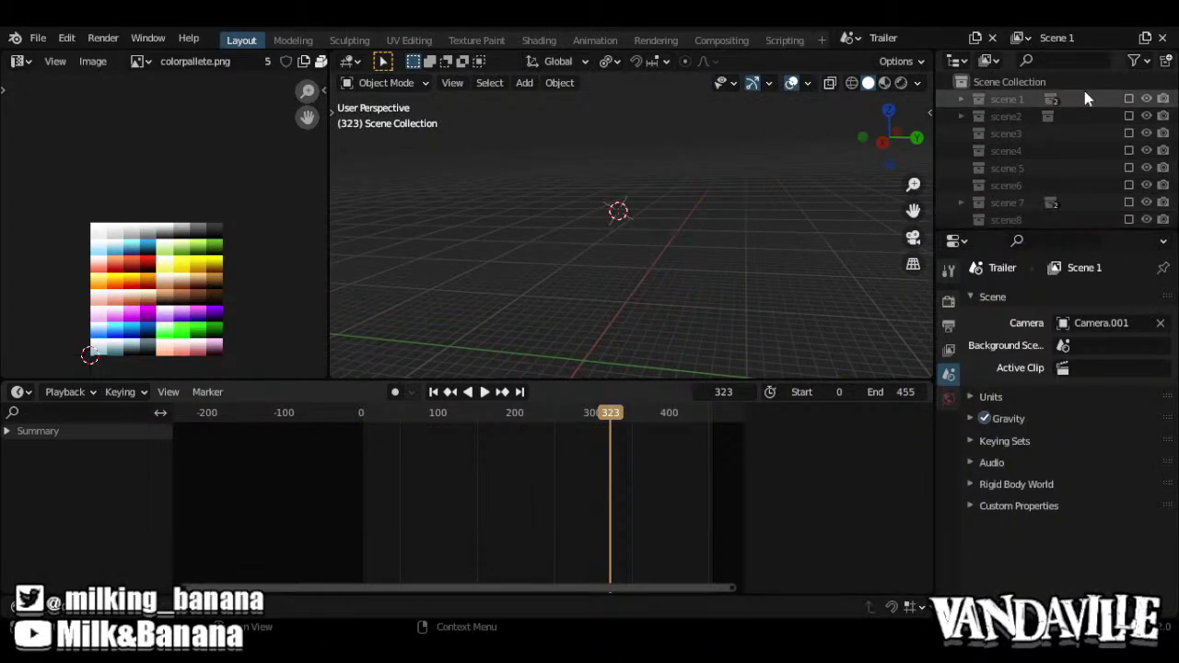
Enable the scene2 collection and exclude its nested scene2 1 collection
left_click(1128, 116)
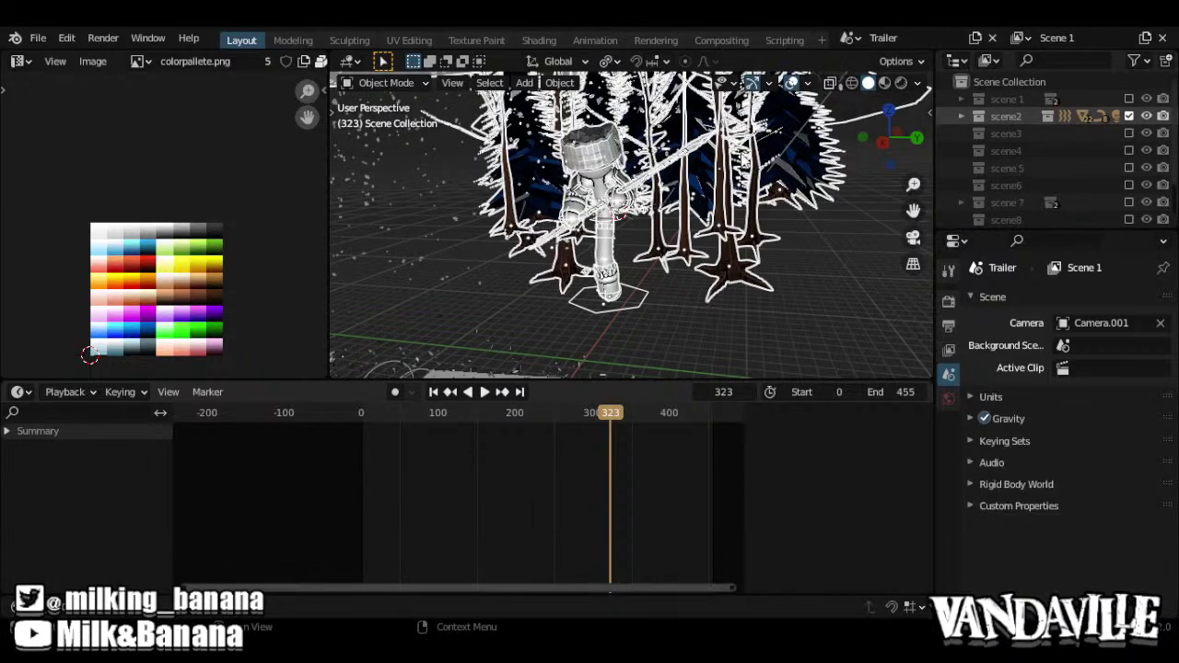
left_click(962, 116)
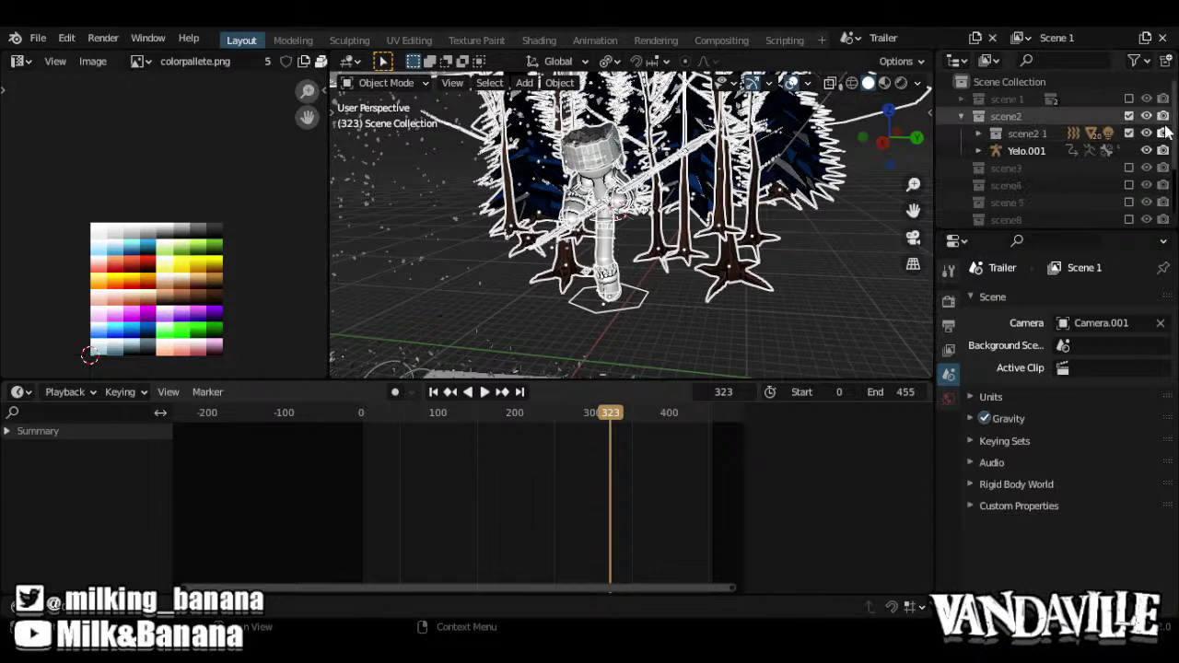
left_click(1128, 134)
Select the Yelo.001 armature and switch it to Pose Mode
scroll(654, 249, "up", 4)
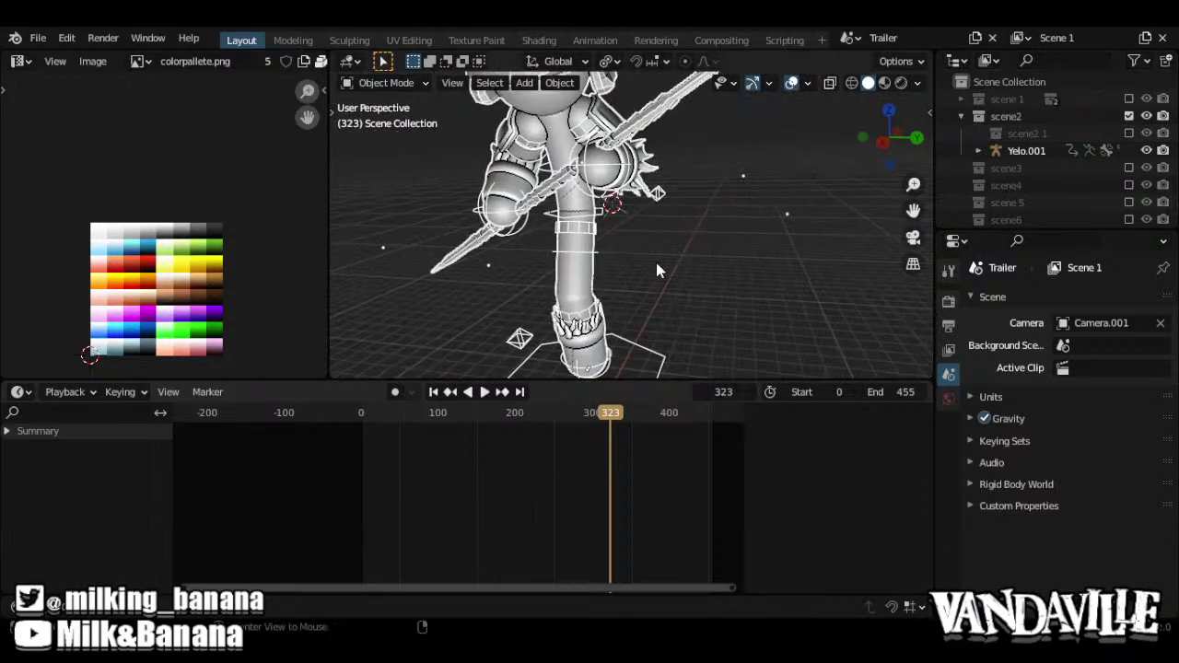
scroll(711, 271, "down", 2)
left_click(724, 315)
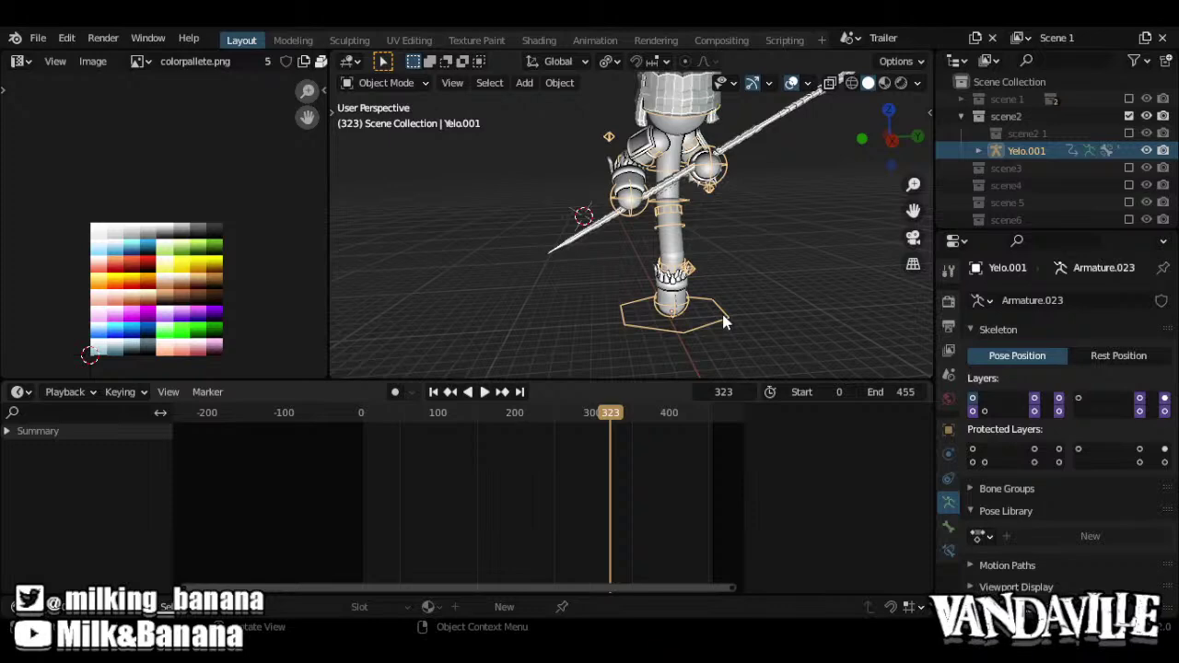
key("ctrl+Tab")
middle_click_drag(605, 469, 561, 481)
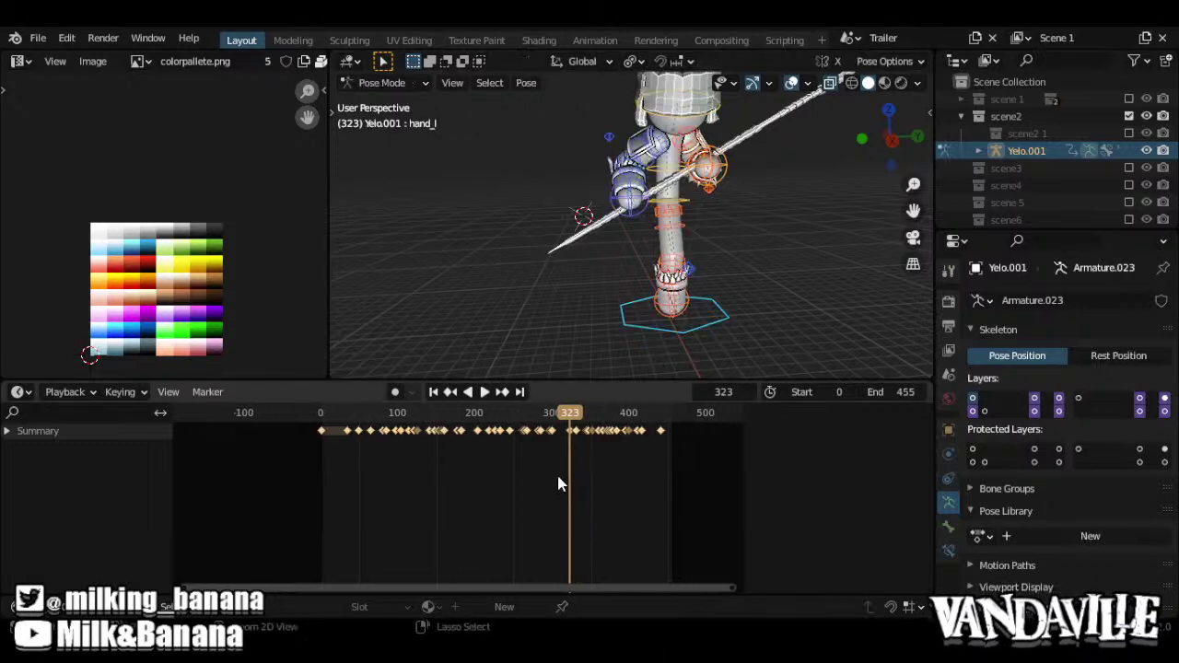
Sample the keyframes of all of Yelo.001's animation curves in the Graph Editor
key("ctrl+Tab")
middle_click_drag(642, 454, 613, 446, "ctrl")
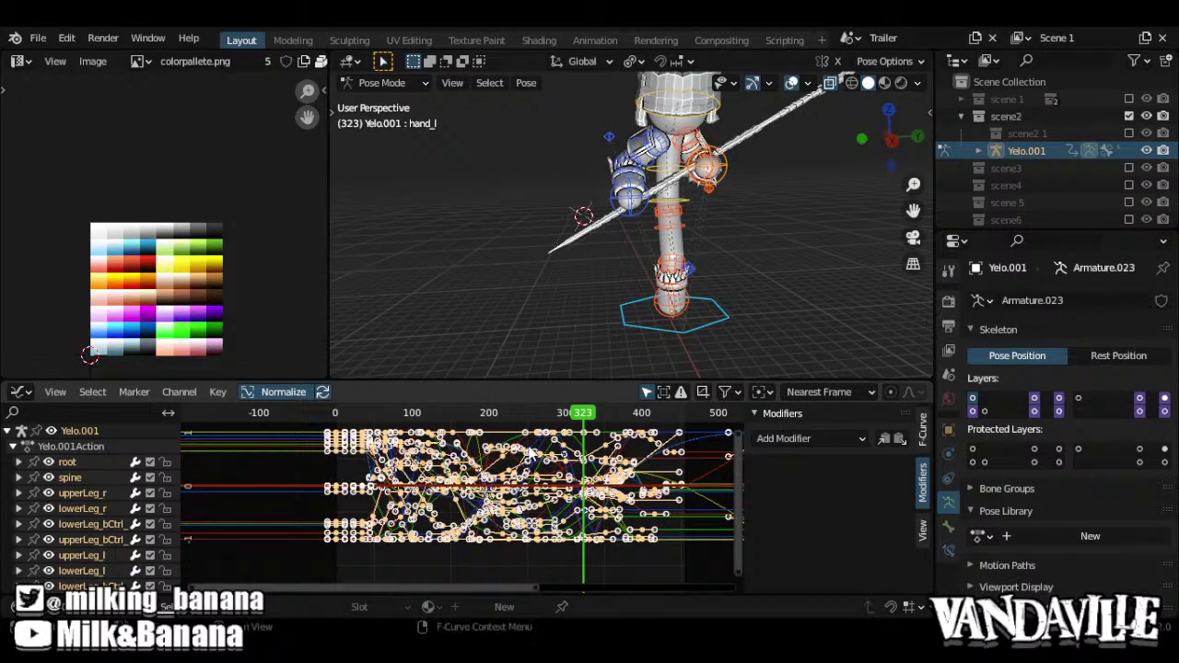
middle_click_drag(475, 437, 466, 460)
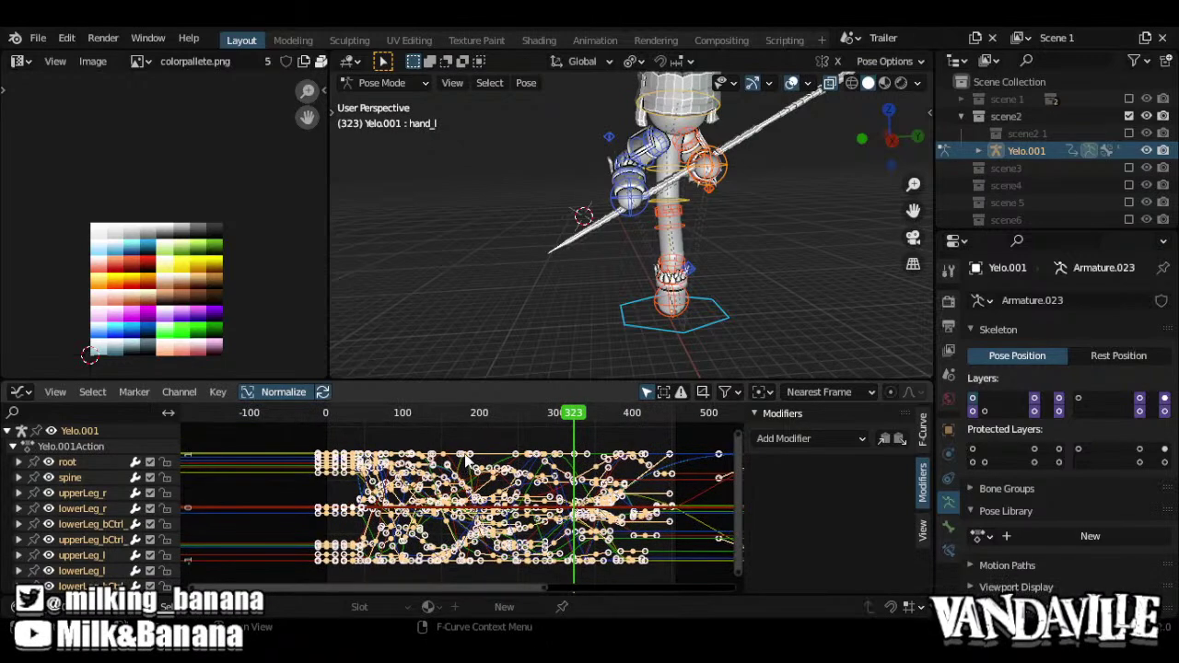
left_click(218, 392)
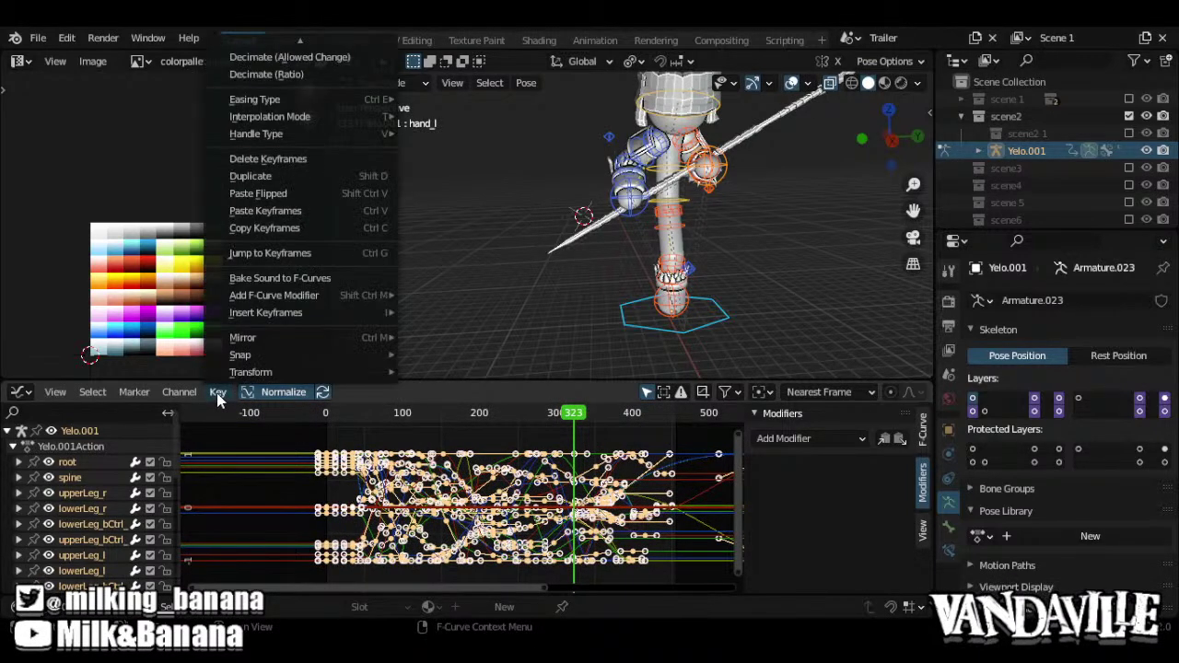
scroll(330, 177, "up", 2)
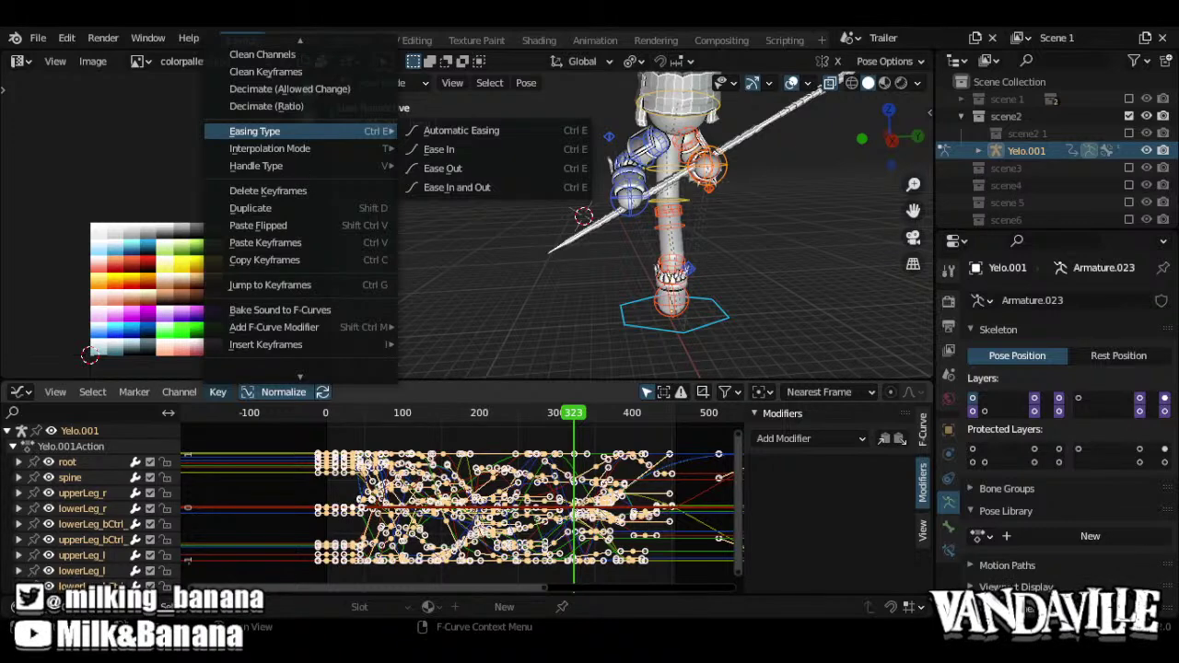
scroll(268, 83, "up", 3)
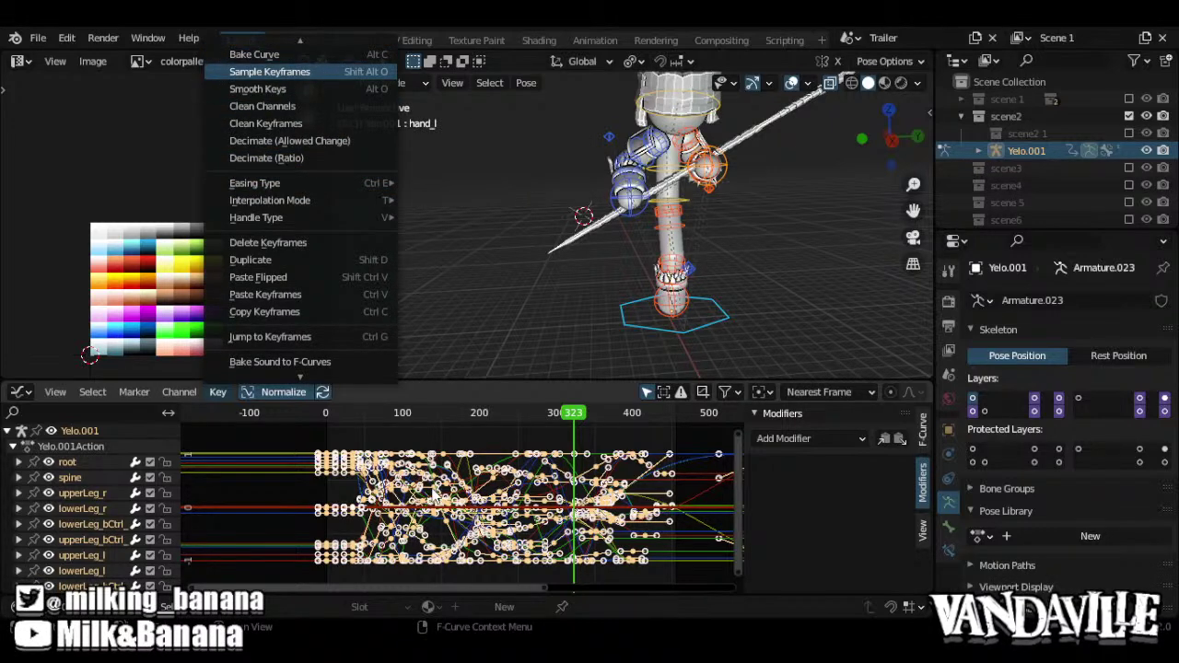
key("Return")
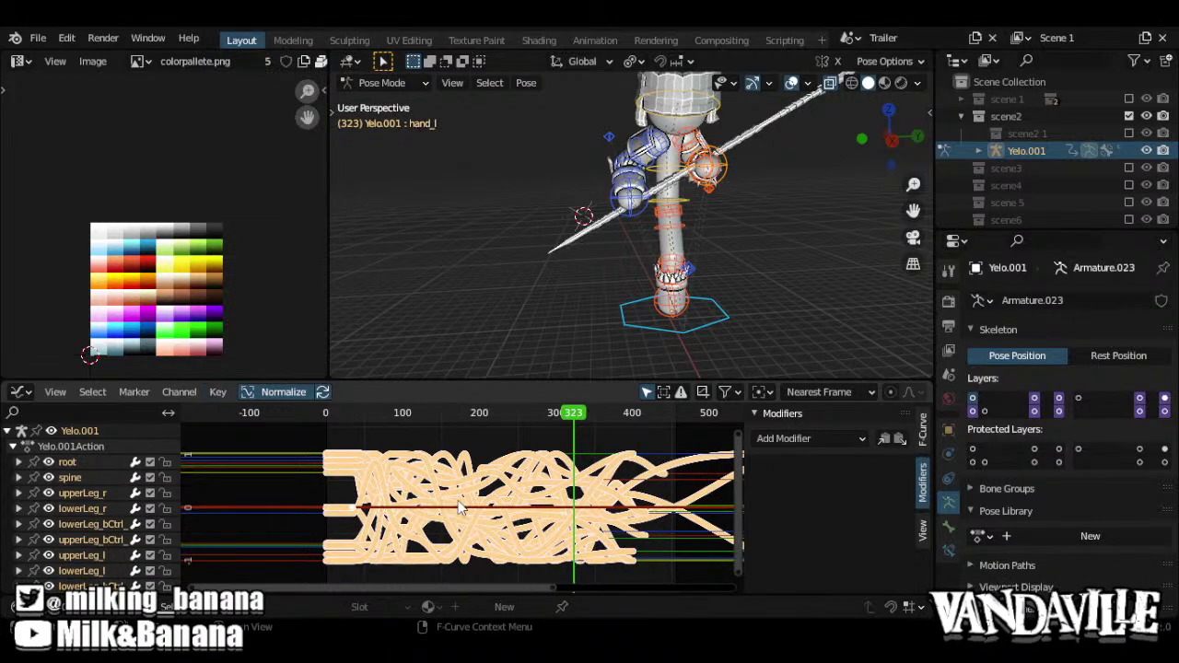
Examine Yelo.001's sampled curves in the Graph Editor, up close and across the whole frame range
middle_click_drag(594, 497, 482, 494)
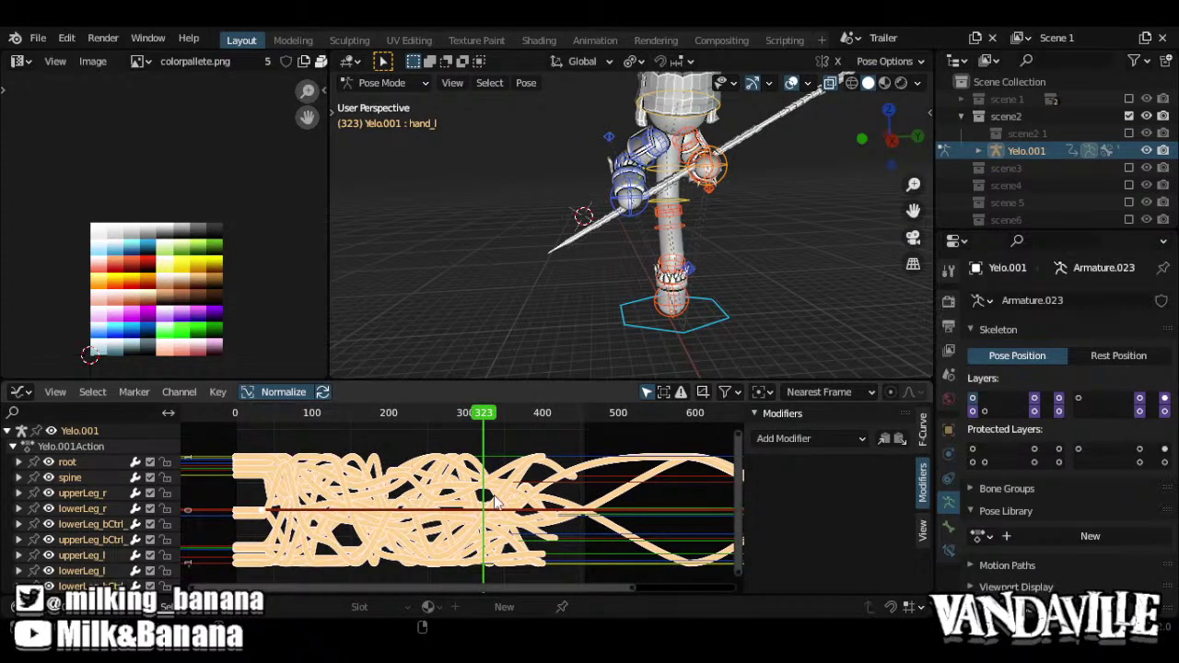
scroll(516, 497, "left", 5, "ctrl")
scroll(513, 496, "left", 1, "ctrl")
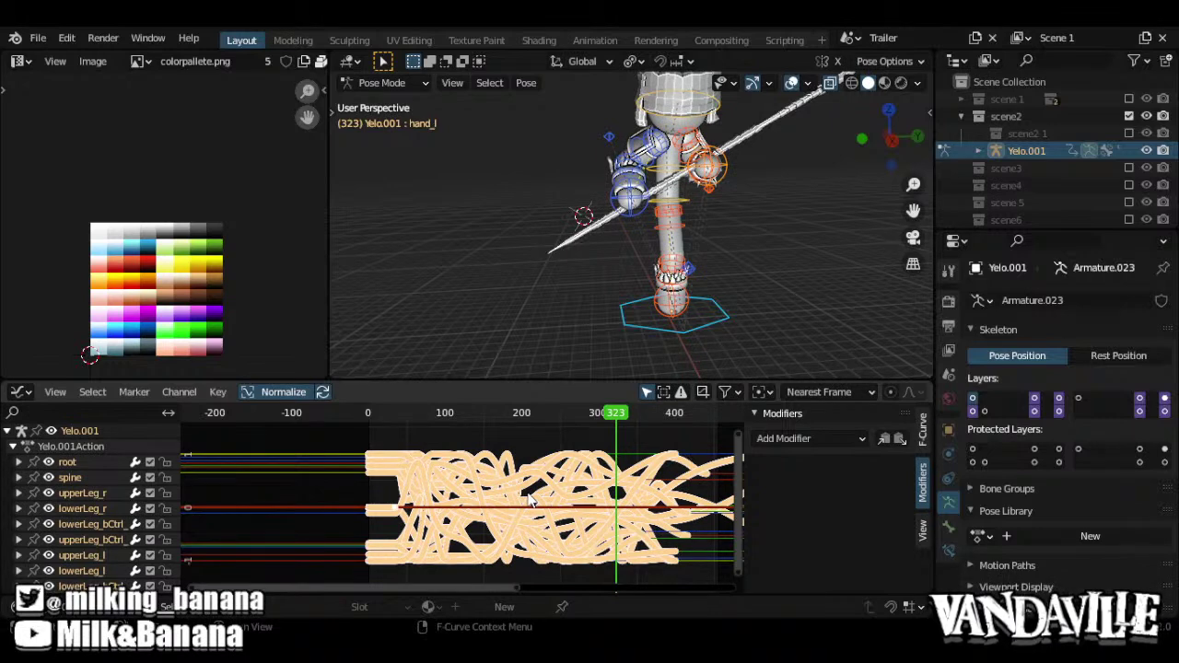
scroll(529, 497, "up", 15)
middle_click_drag(629, 592, 508, 497, "ctrl")
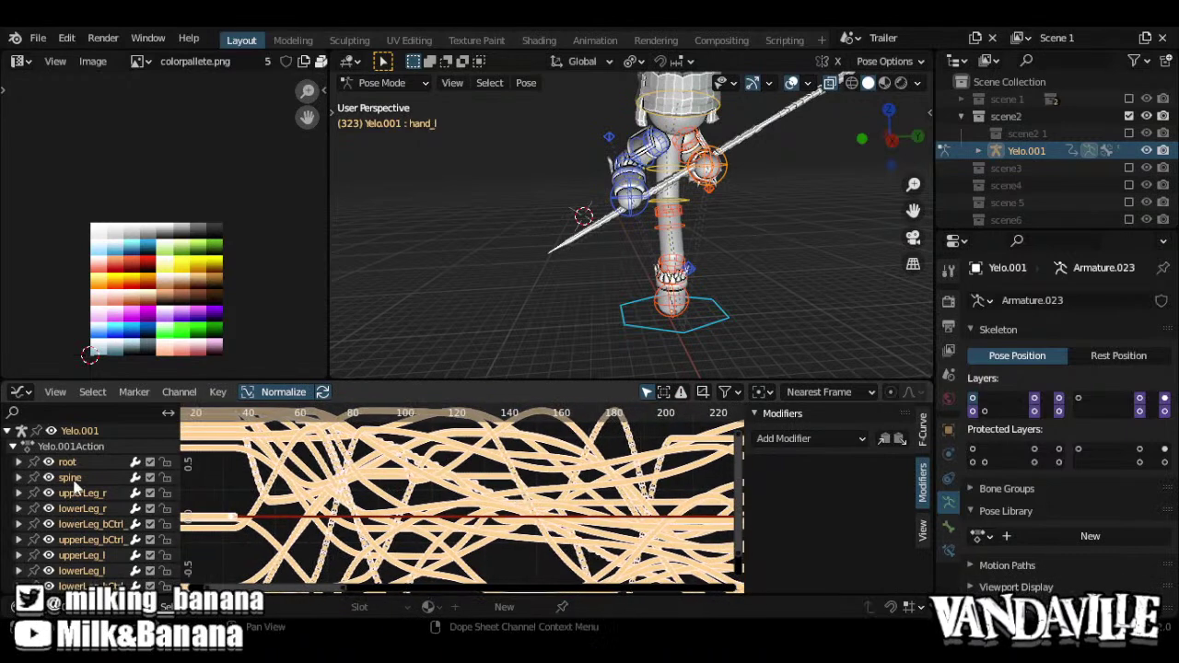
scroll(17, 465, "down", 8)
scroll(74, 488, "up", 4)
left_click(17, 469)
left_click(18, 470)
scroll(488, 537, "up", 15)
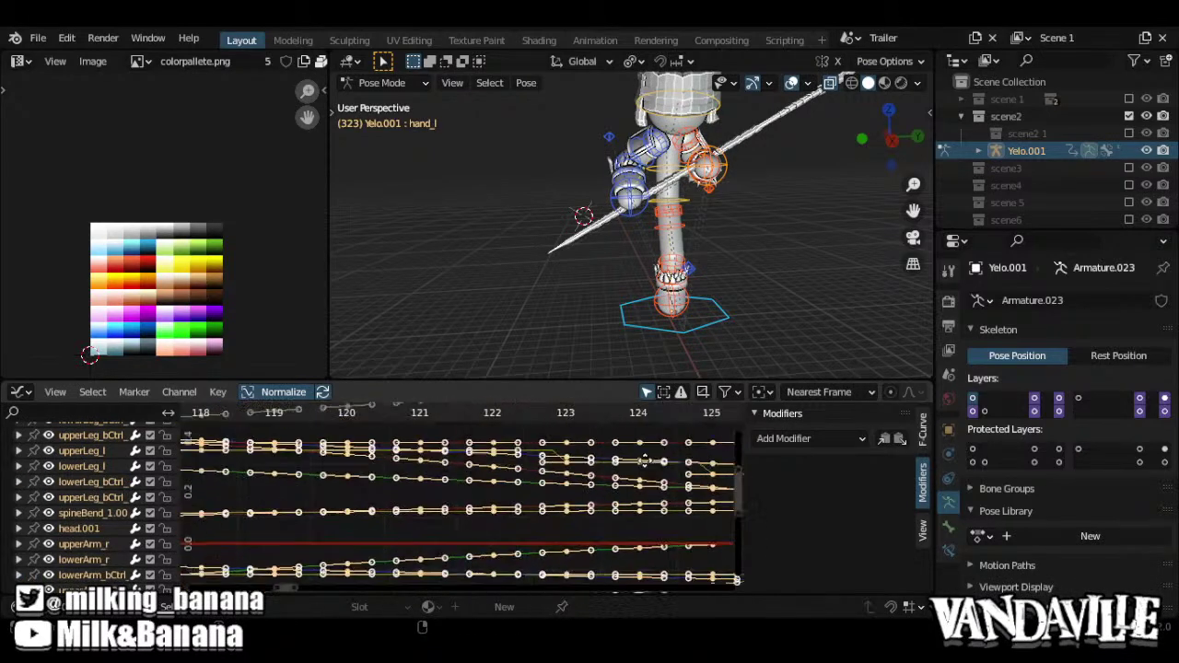
middle_click_drag(631, 457, 389, 436)
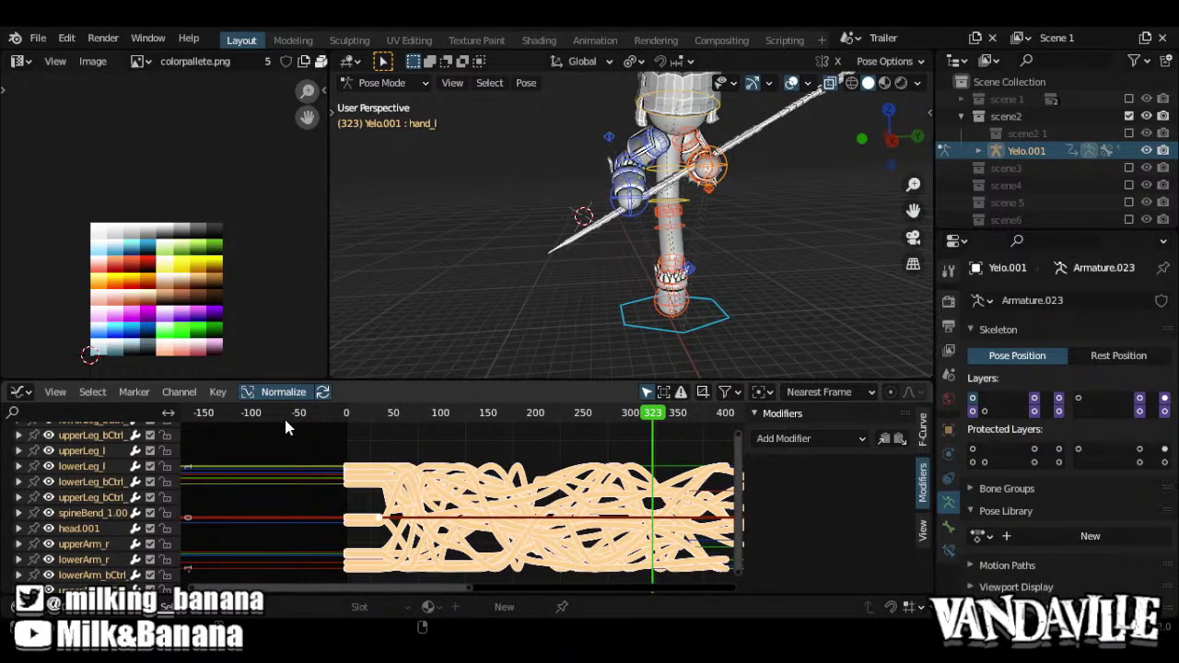
Move the playhead to frame 0 and set the sampled keyframes in the timeline to the Keyframe type
key("shift+Left")
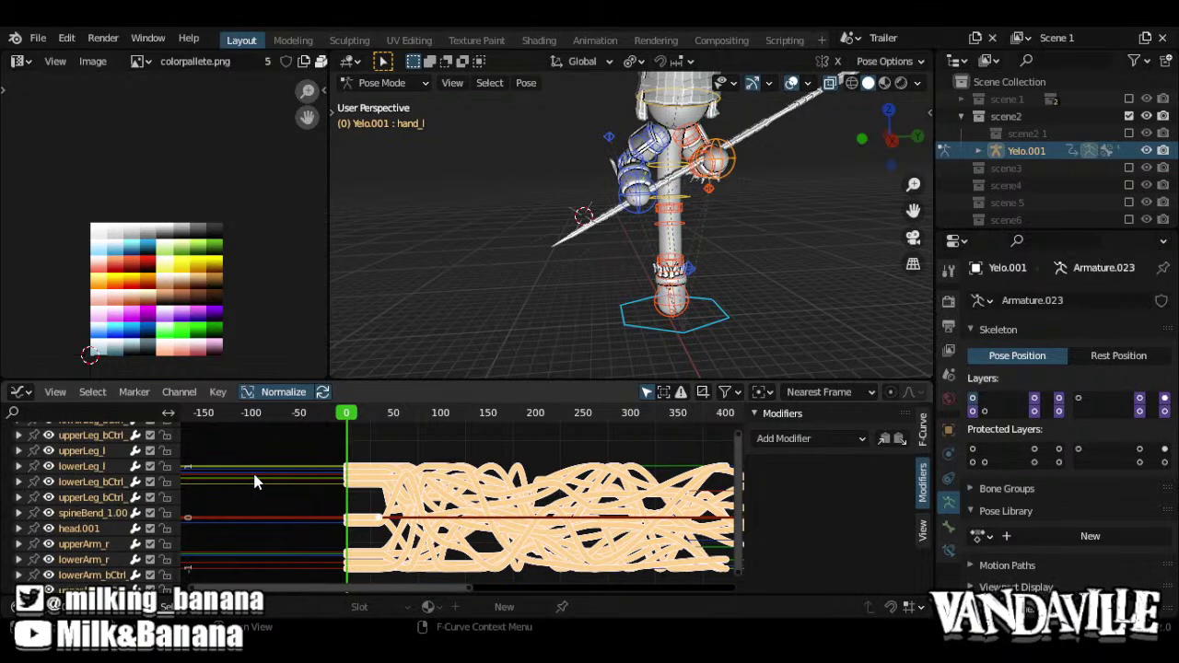
key("ctrl+Tab")
middle_click_drag(508, 481, 453, 506, "ctrl")
right_click(433, 446)
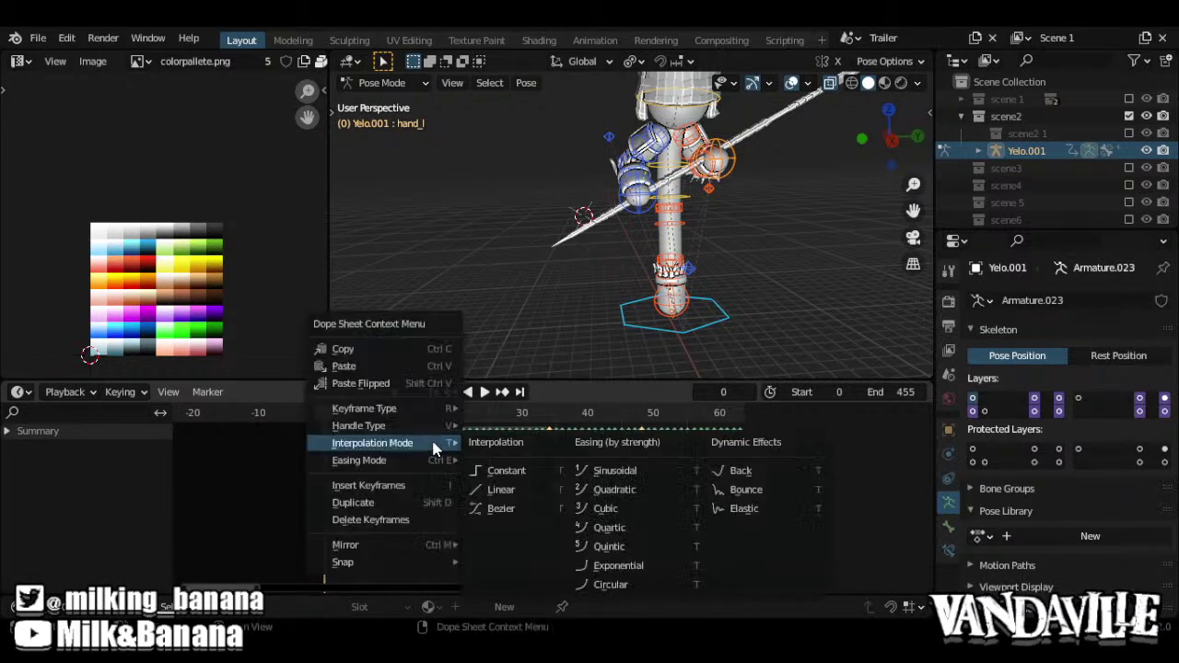
mouse_move(433, 408)
left_click(508, 408)
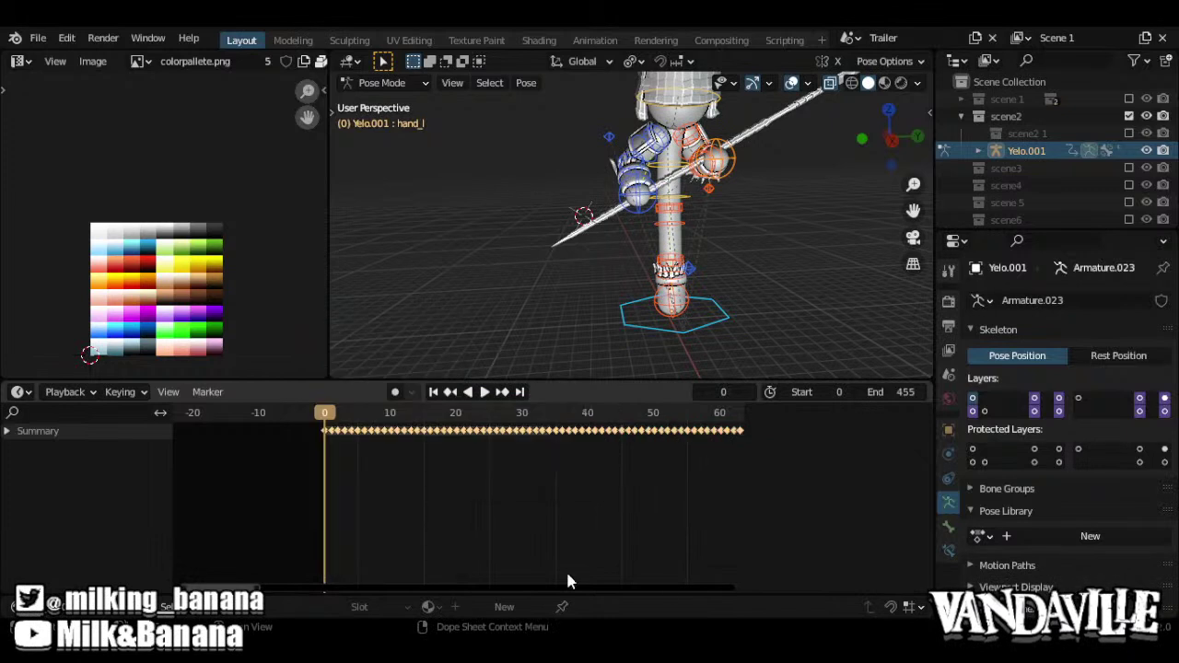
Scale Yelo.001's selected keyframes by 0.25 from frame 0
middle_click_drag(510, 479, 567, 575, "ctrl")
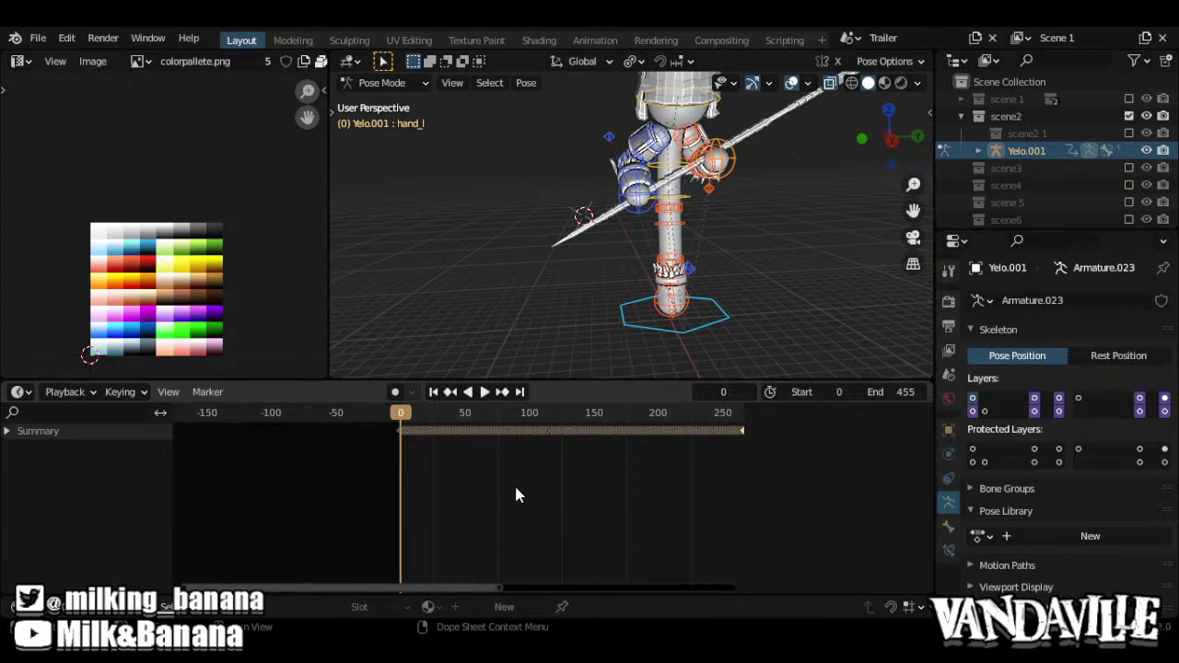
type("s")
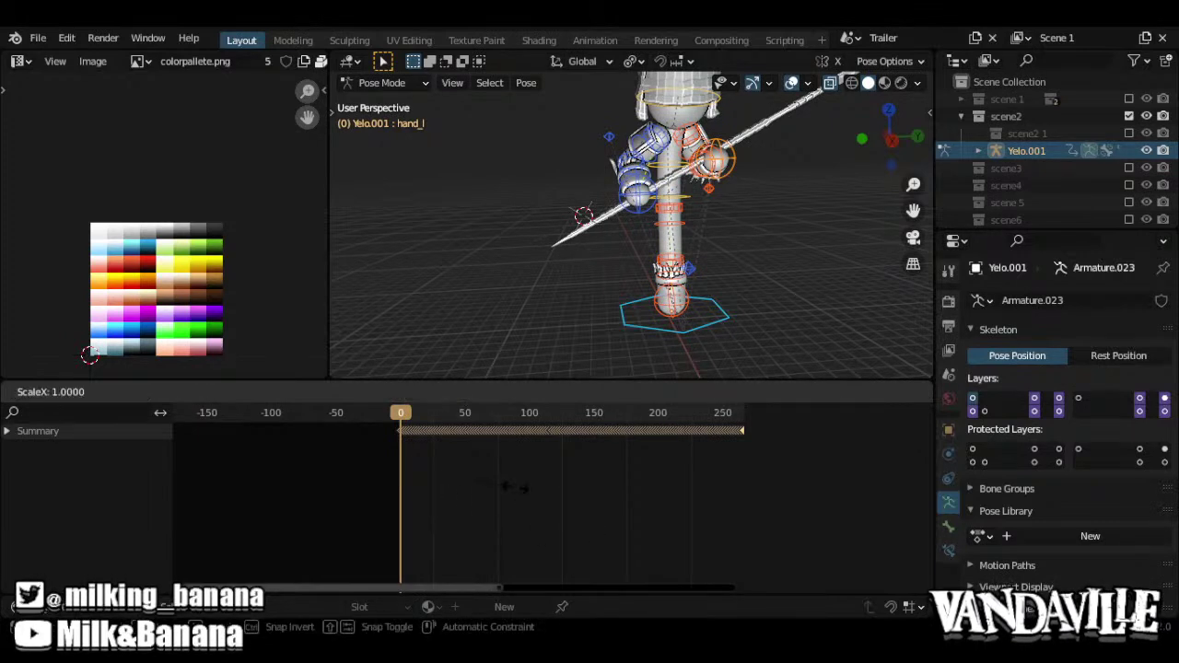
type(".25")
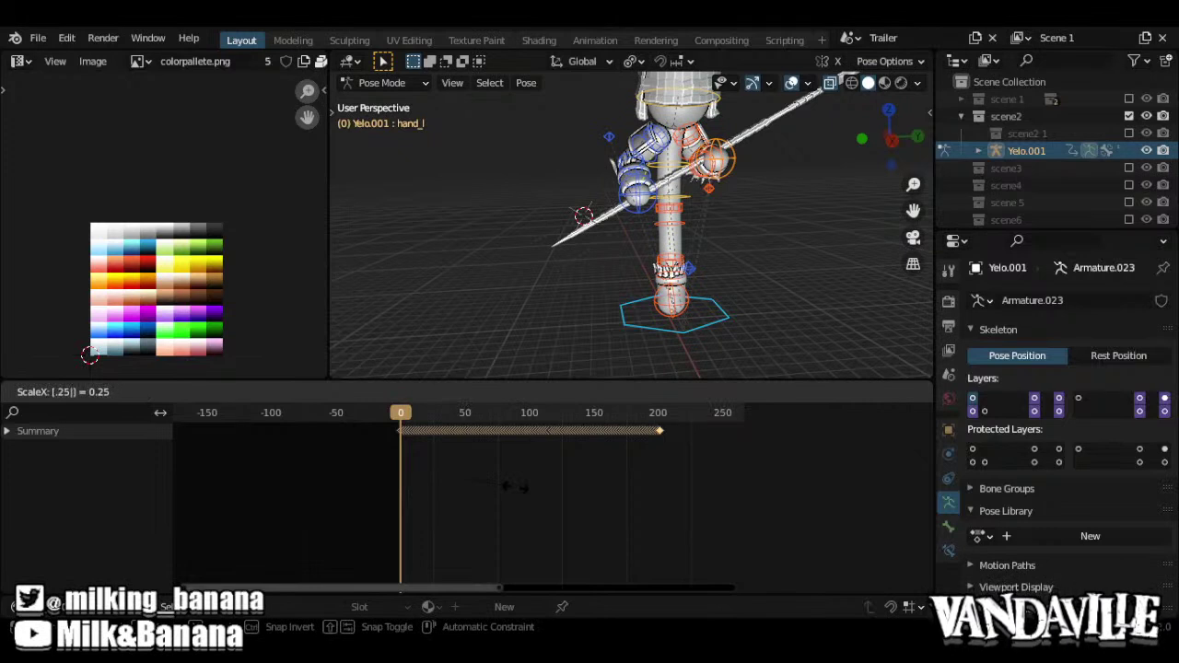
key("Return")
Scale Yelo.001's selected keyframes back up by 3.25 from frame 0
key("s")
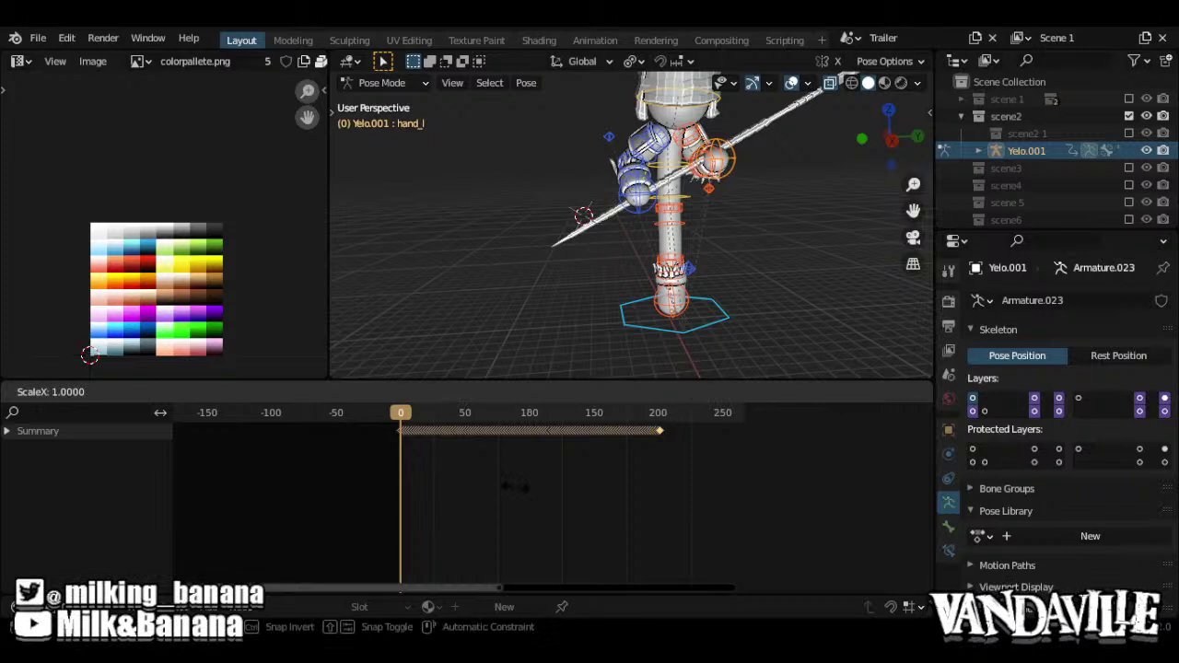
type(".")
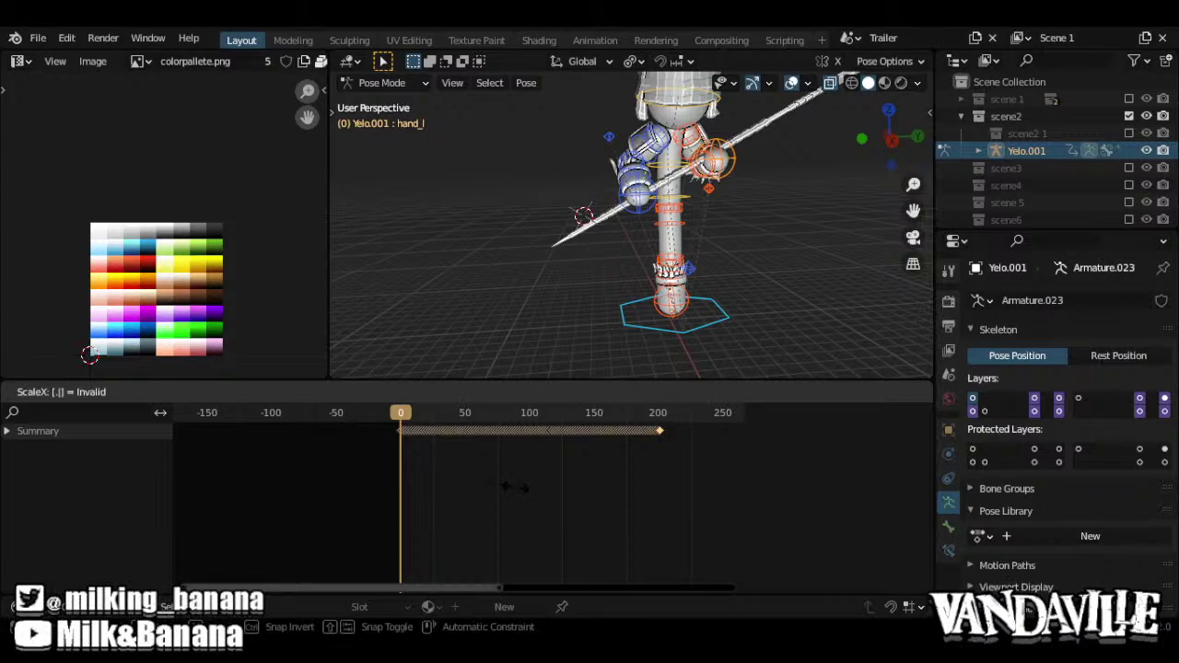
key("BackSpace")
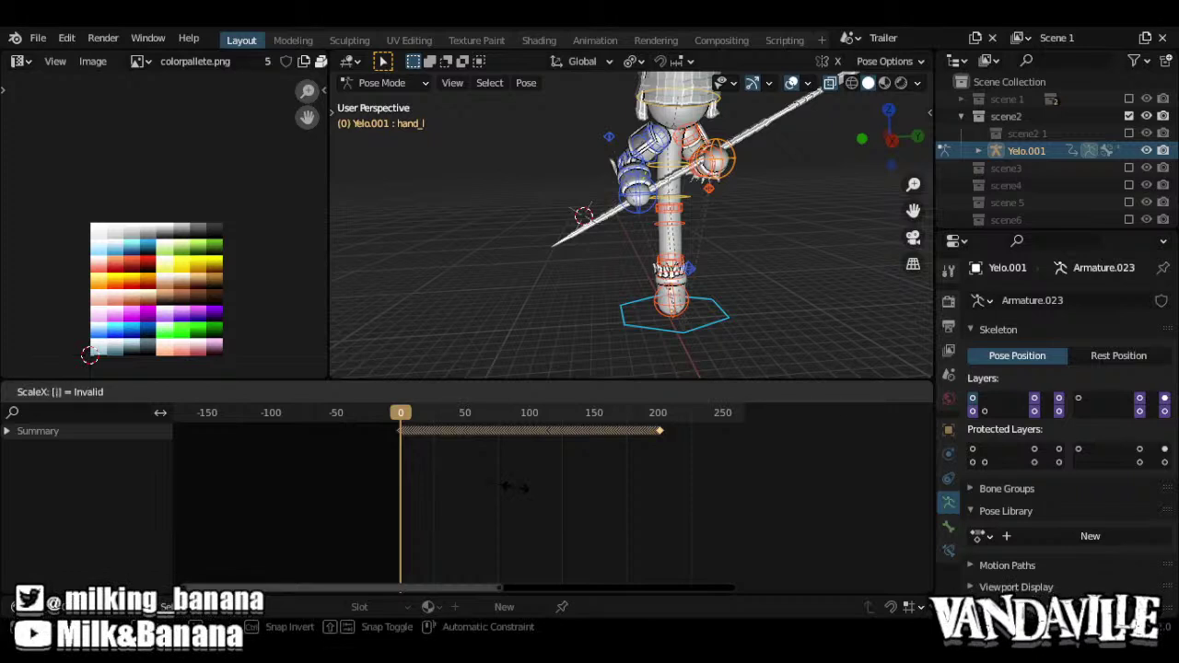
type("3.25")
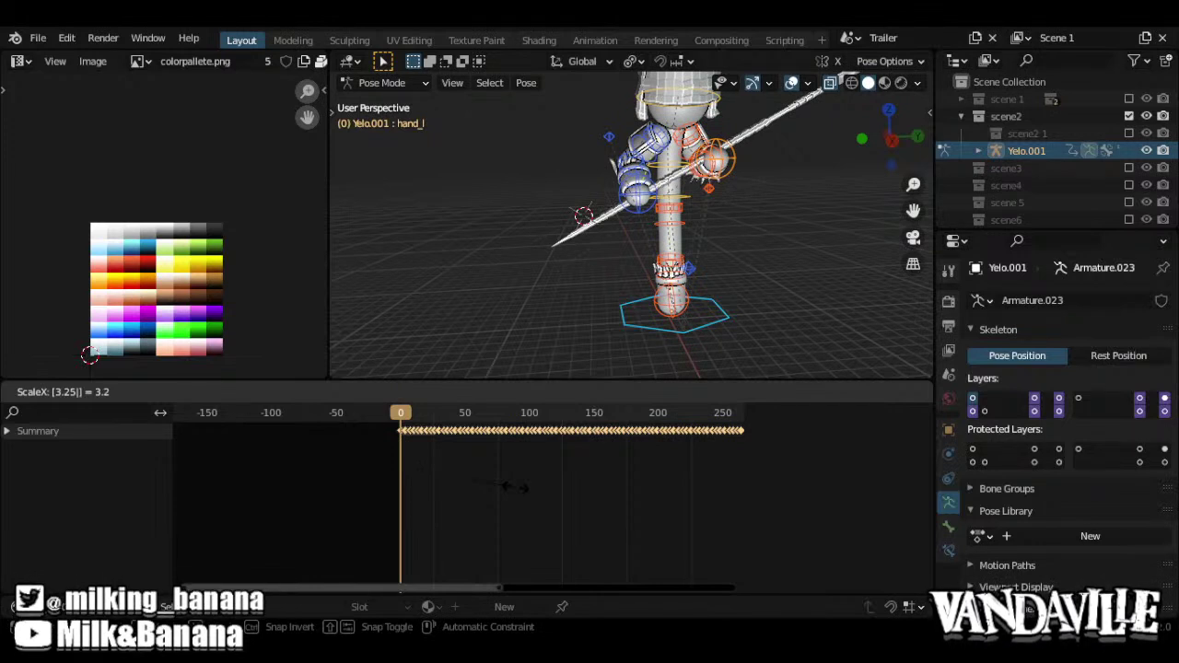
key("Return")
middle_click_drag(566, 506, 537, 445)
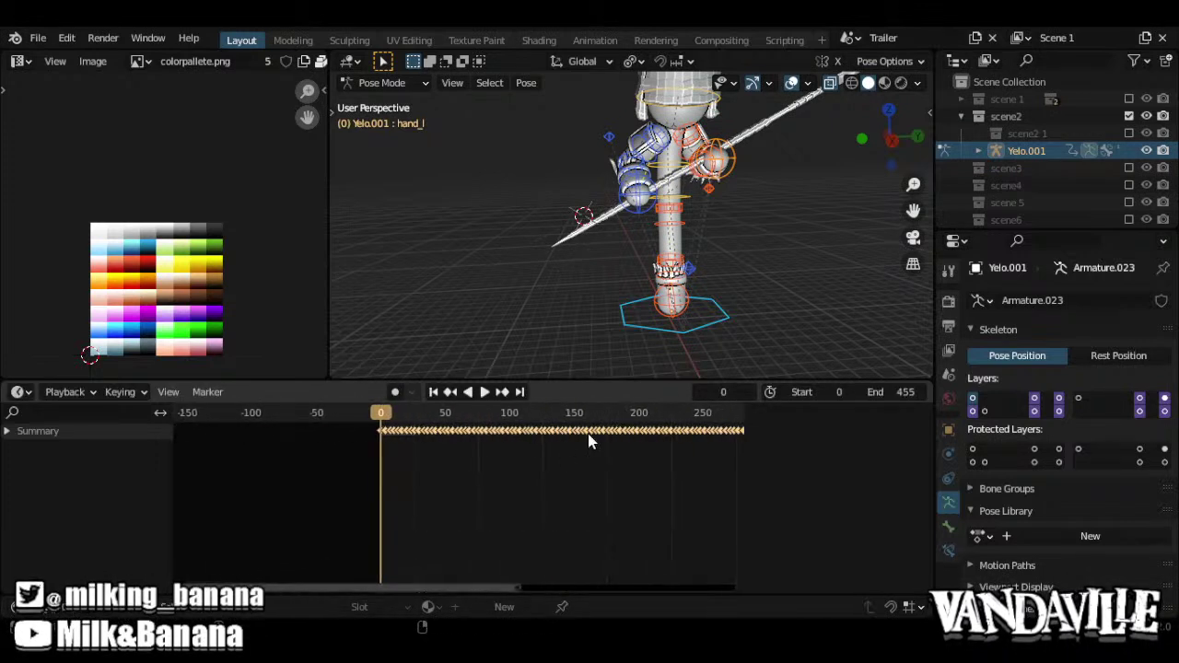
Change the interpolation mode of Yelo.001's selected keyframes in the timeline
right_click(561, 446)
mouse_move(561, 445)
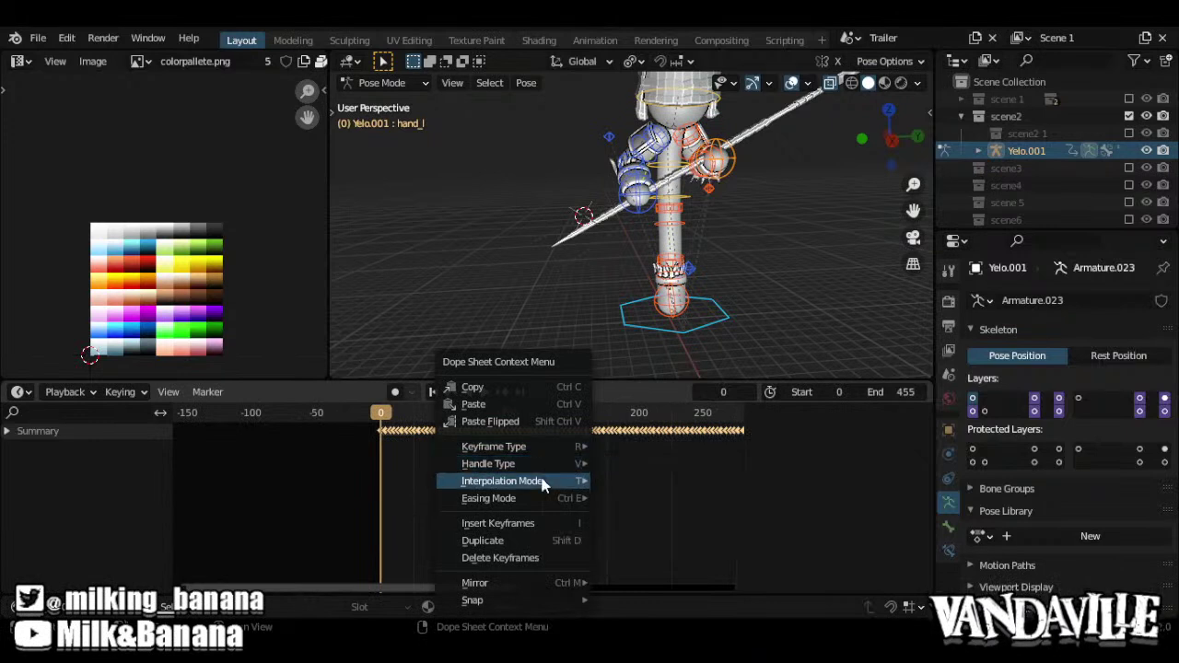
mouse_move(552, 481)
left_click(642, 370)
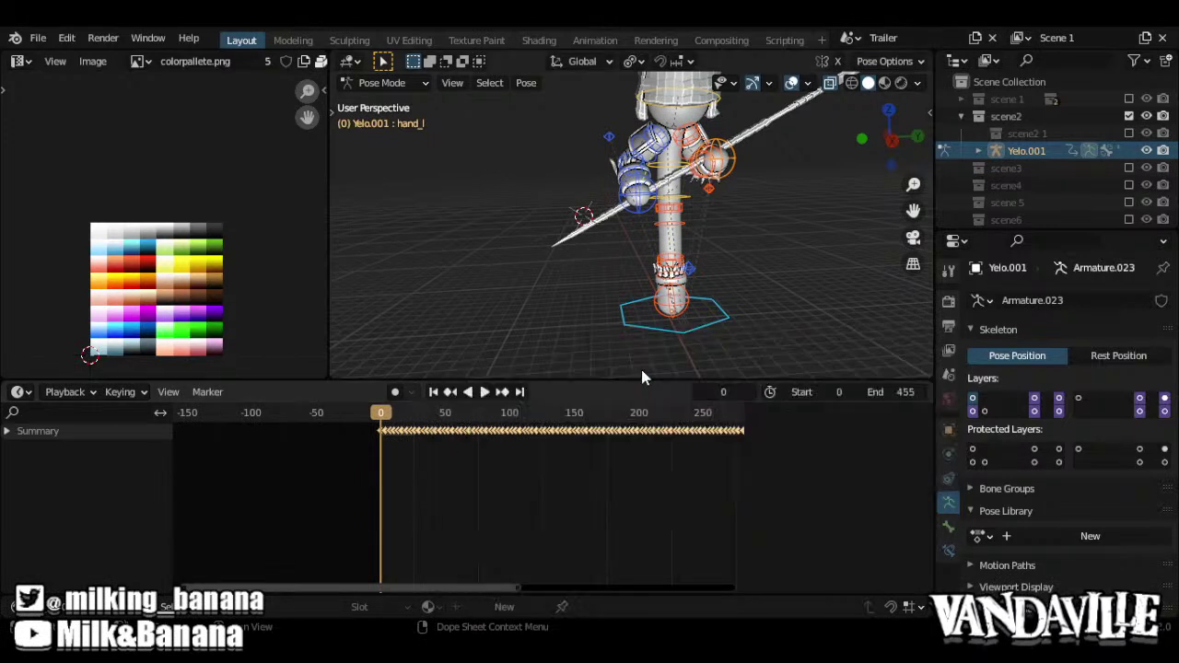
Play back Yelo.001's animation and examine its rescaled curves in the Graph Editor, both up close and as a whole
key("space")
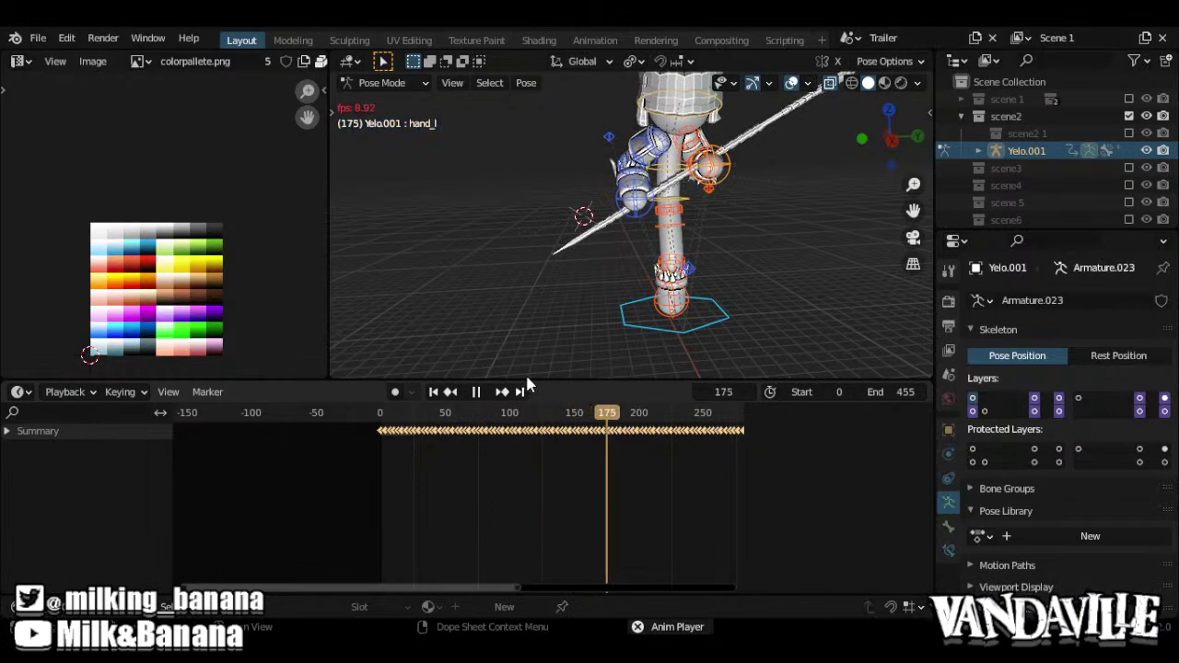
key("space")
key("ctrl+Tab")
scroll(650, 470, "up", 5)
scroll(650, 470, "down", 5)
scroll(632, 443, "up", 5)
scroll(632, 443, "down", 8)
scroll(506, 481, "down", 2)
key("ctrl+Tab")
Try to scale Yelo.001's keyframes by 0.25 from frame 175, and undo back to the playhead at frame 0
middle_click_drag(579, 488, 500, 581)
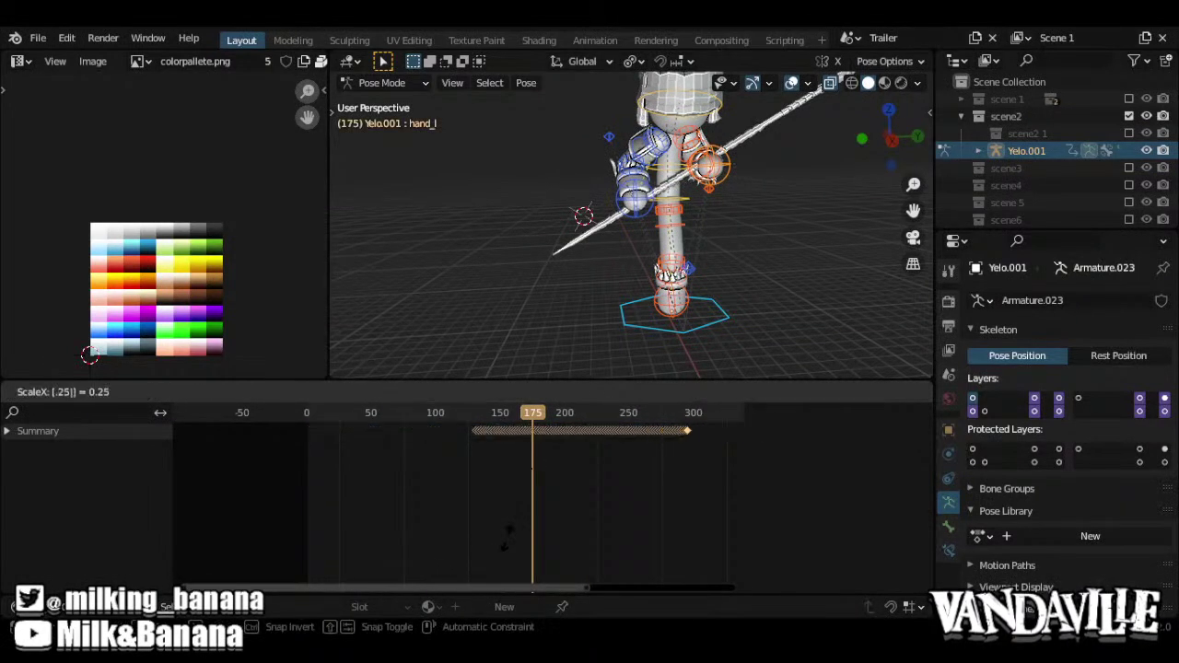
left_click(507, 546)
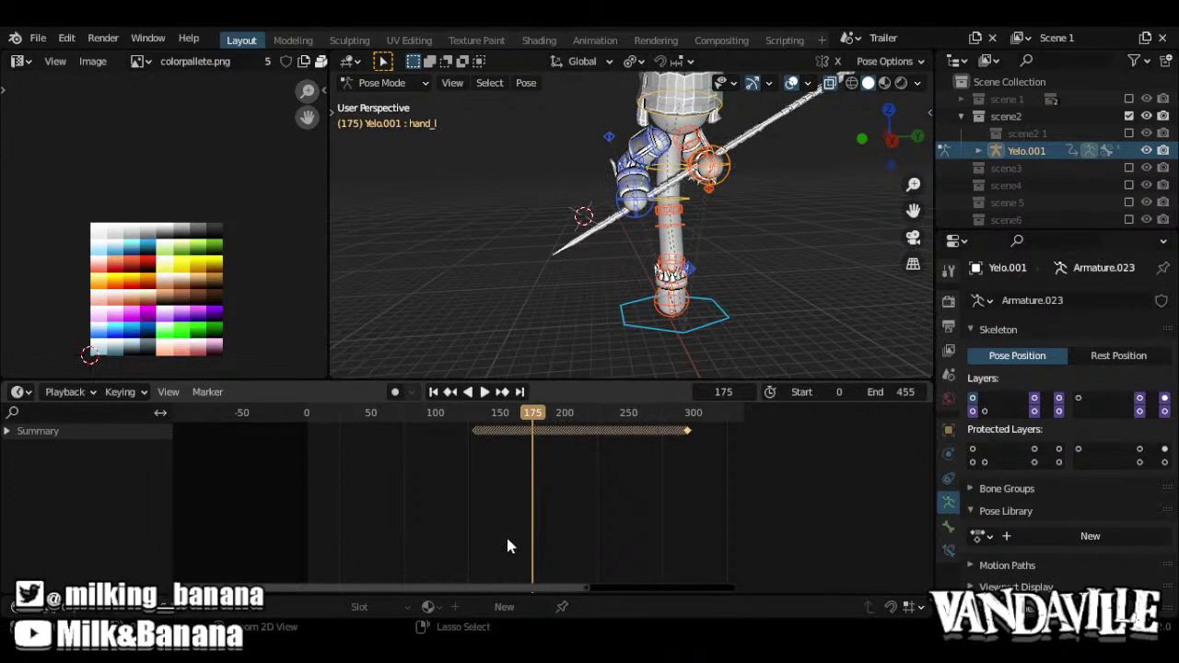
key("ctrl+z")
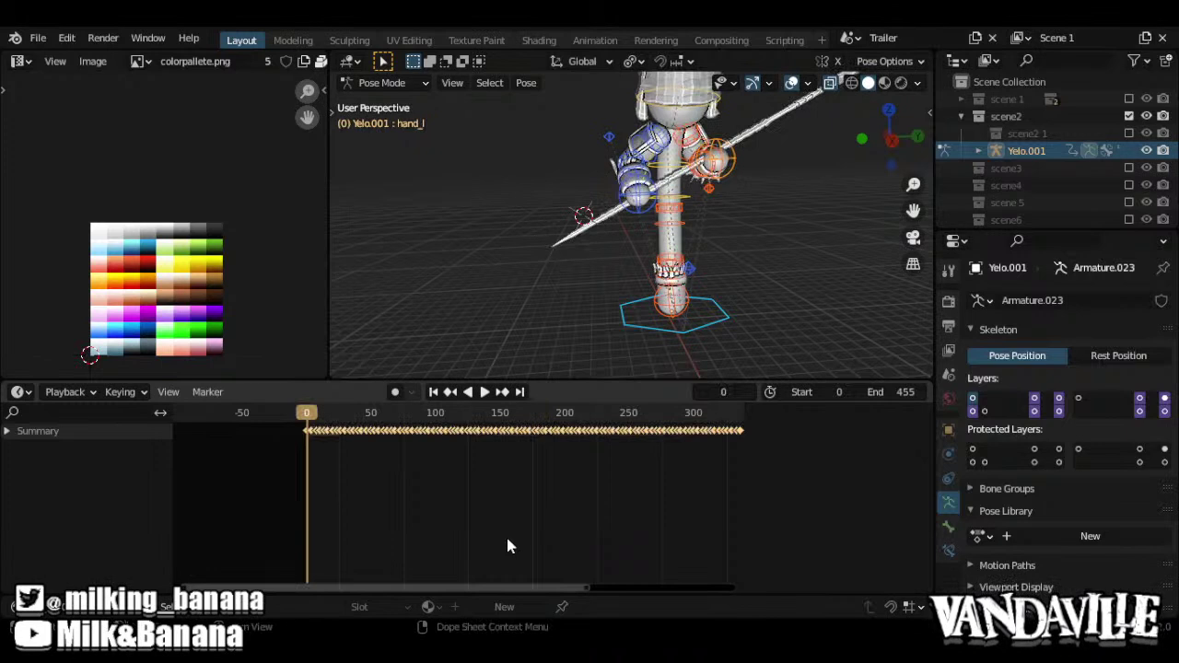
Scale Yelo.001's selected keyframes down by 0.25 and back up by 3.5 from frame 0
type("s.25")
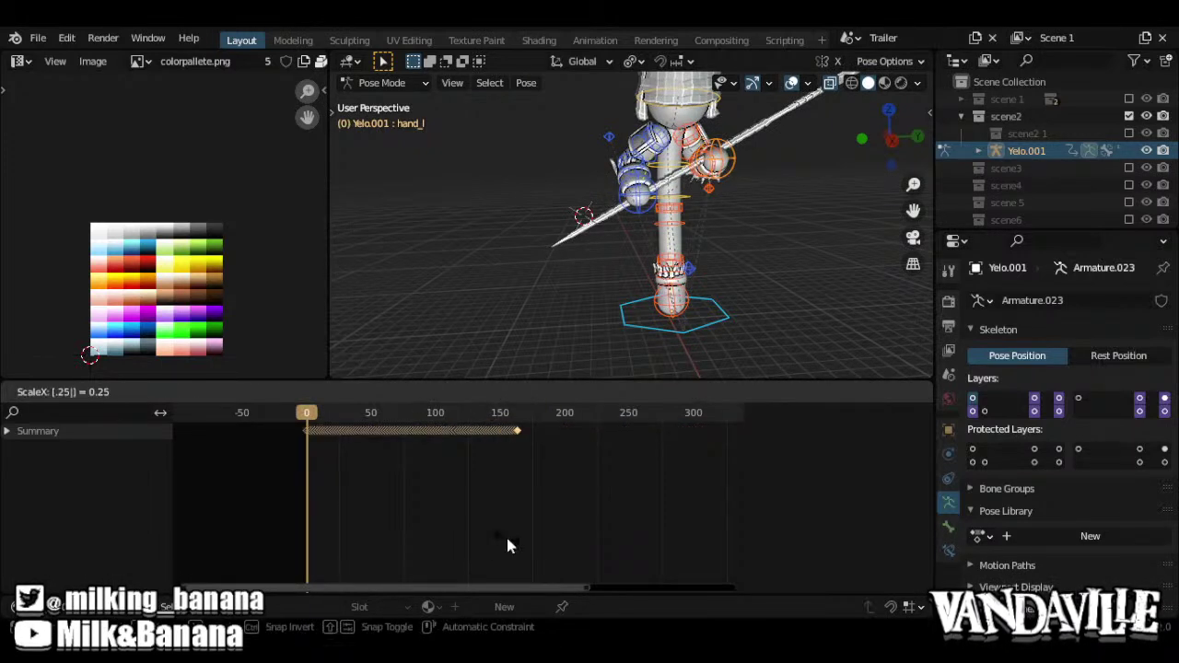
key("Return")
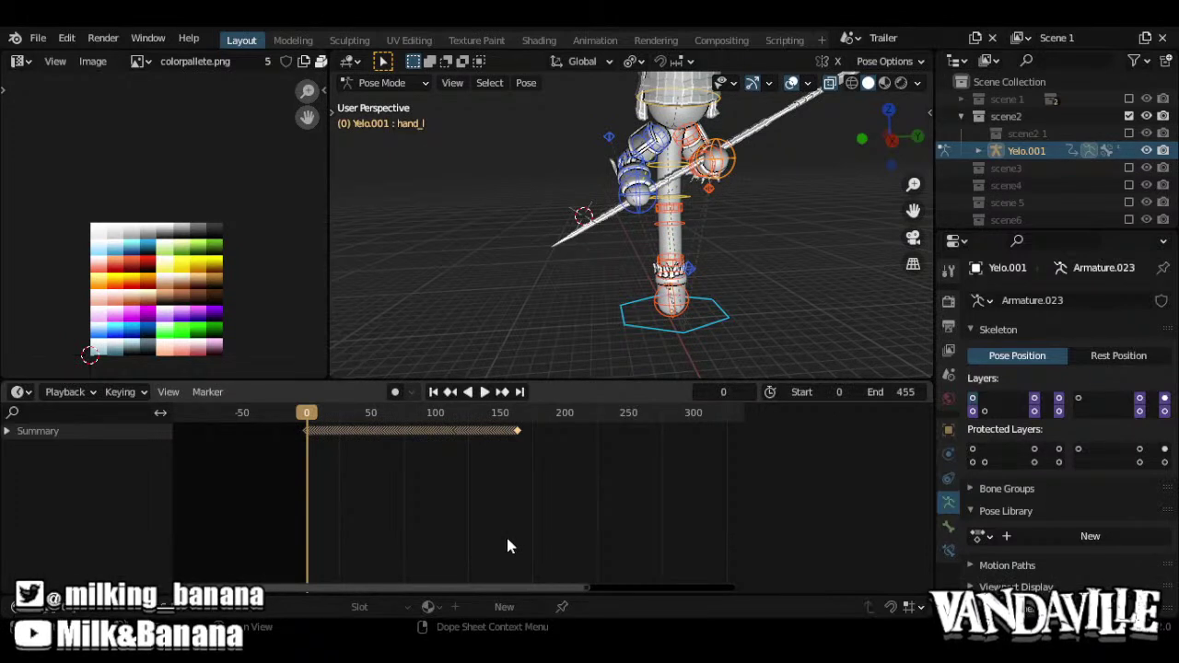
type("s.")
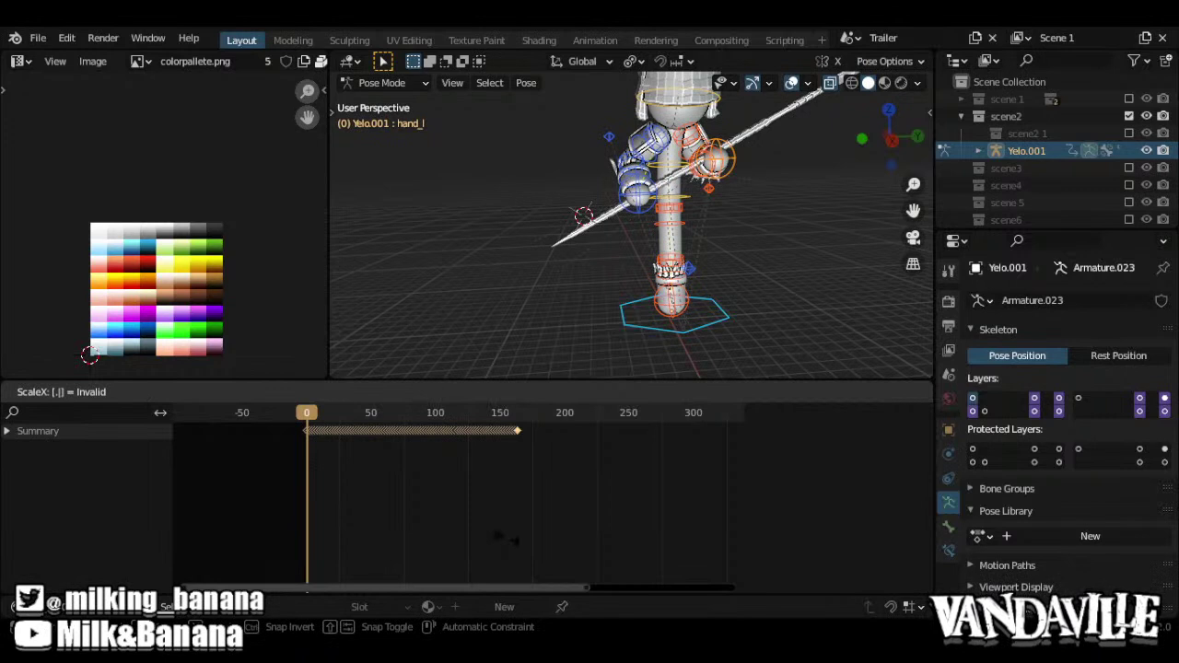
type("3")
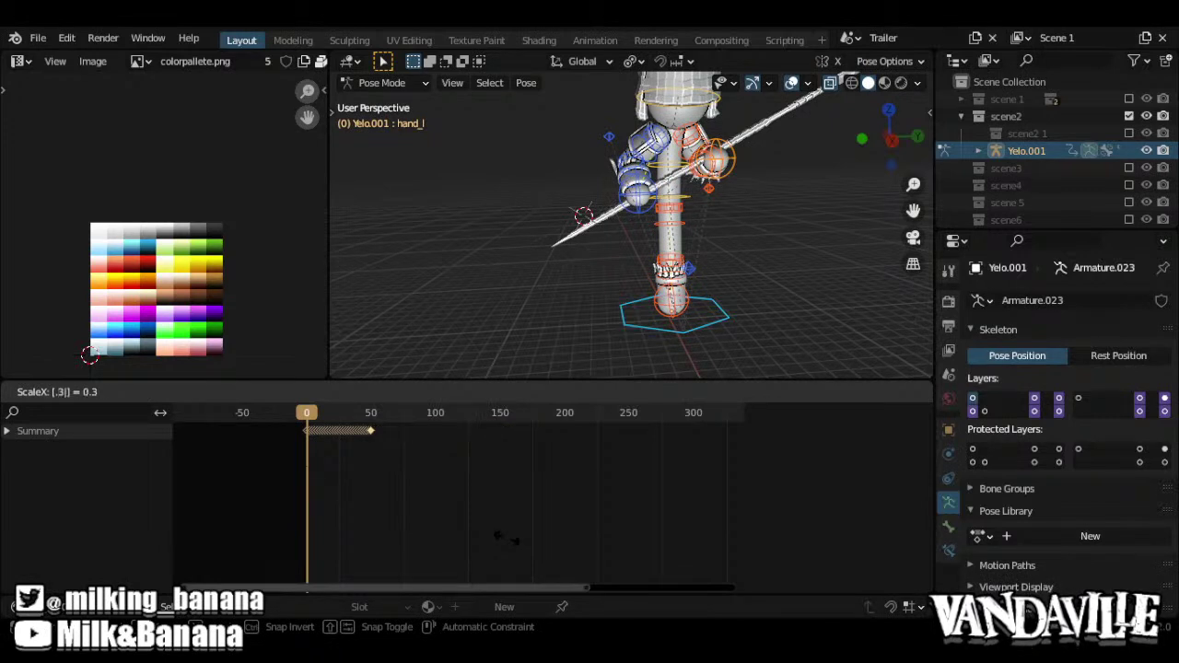
key("BackSpace")
key("BackSpace")
type("3.5")
key("Return")
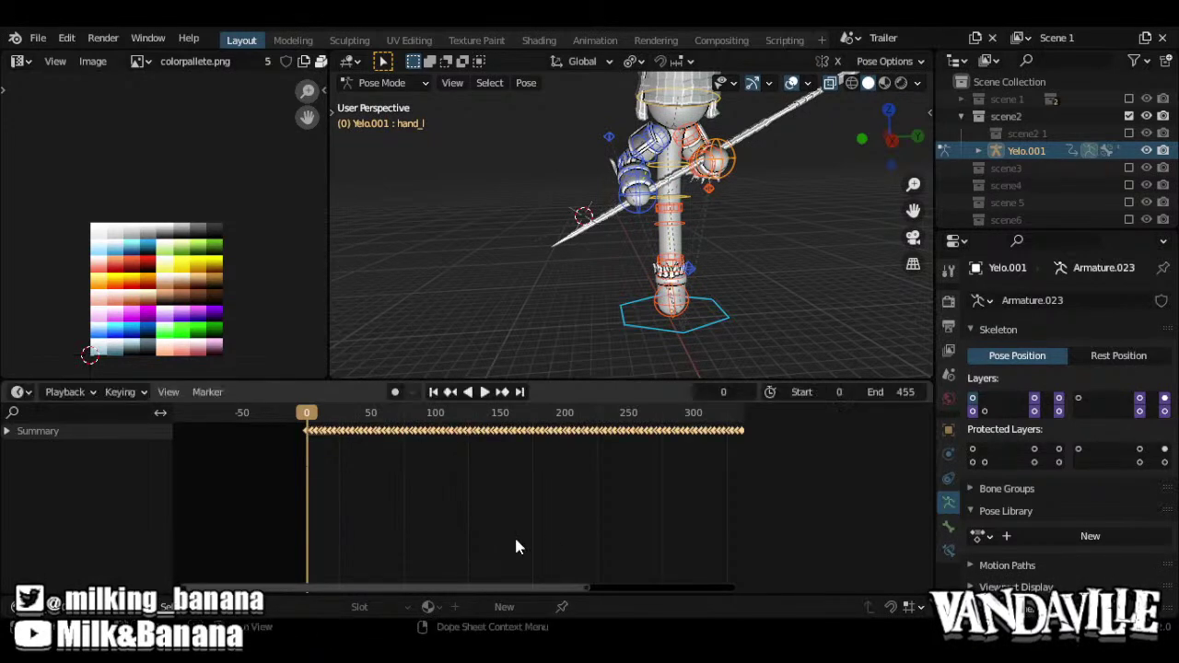
Play the rescaled animation and inspect the spacing of Yelo.001's curve keyframes in the Graph Editor
scroll(577, 466, "down", 3)
key("space")
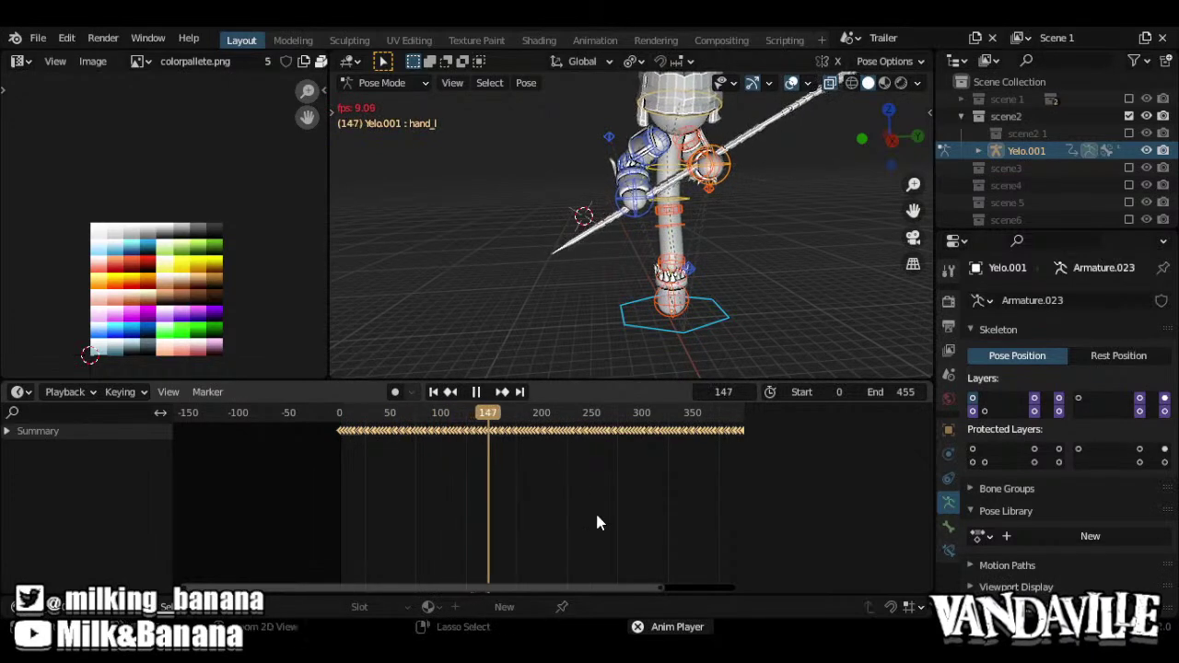
key("ctrl+Tab")
middle_click_drag(597, 518, 494, 496, "ctrl")
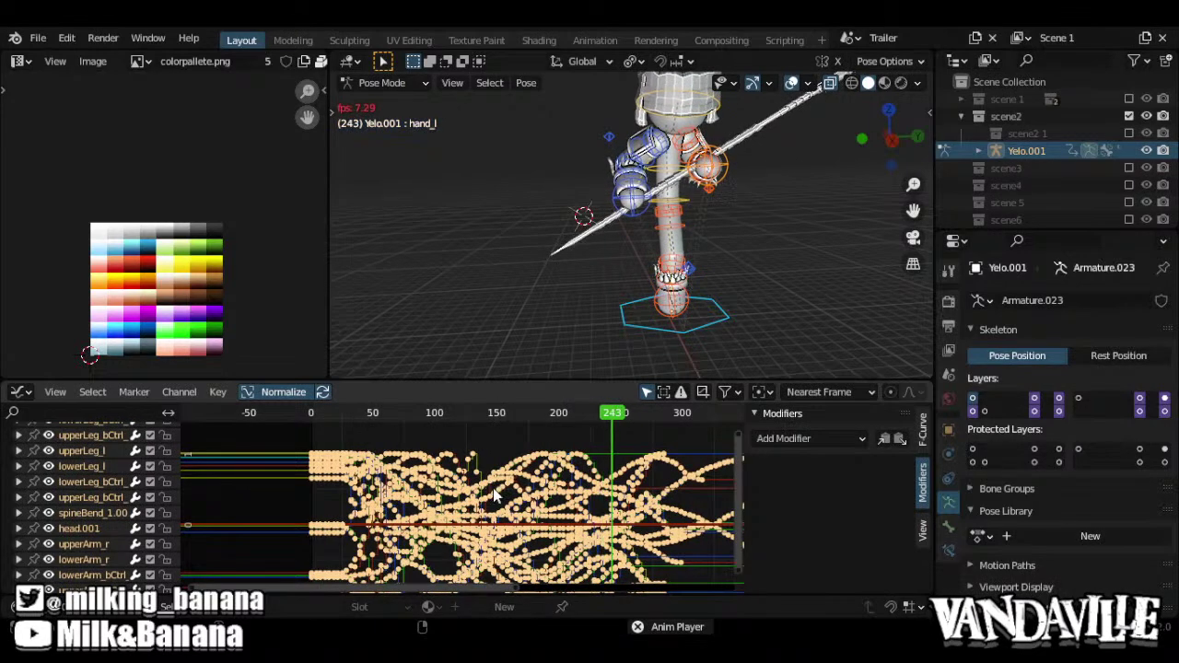
key("space")
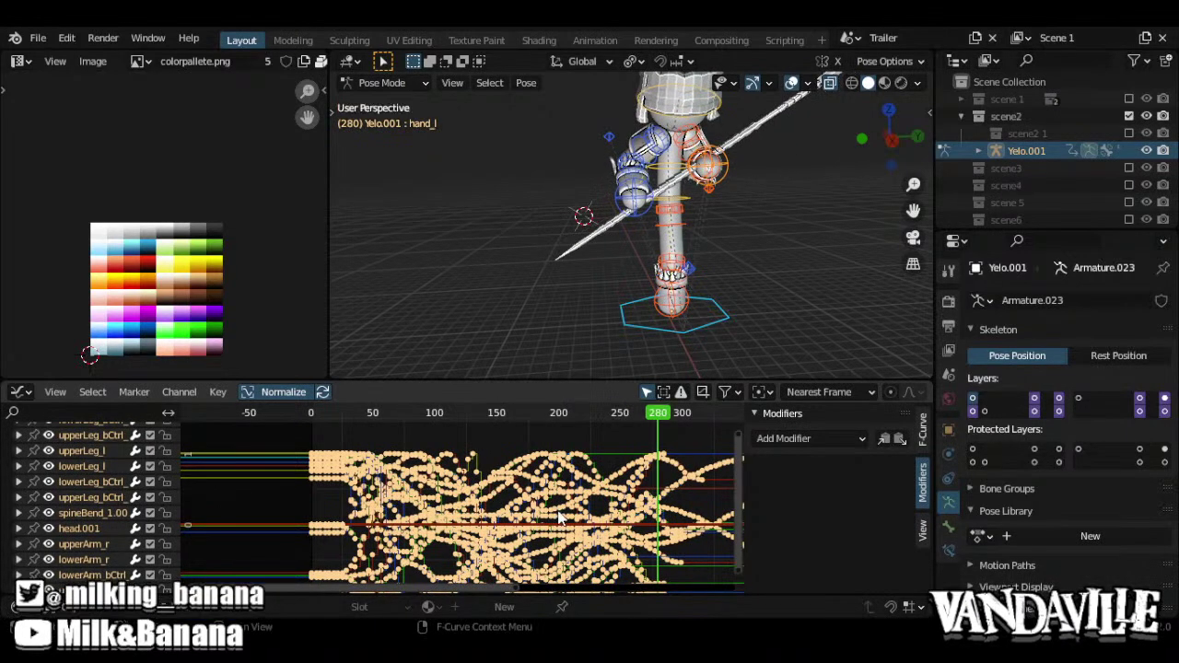
key("ctrl+Tab")
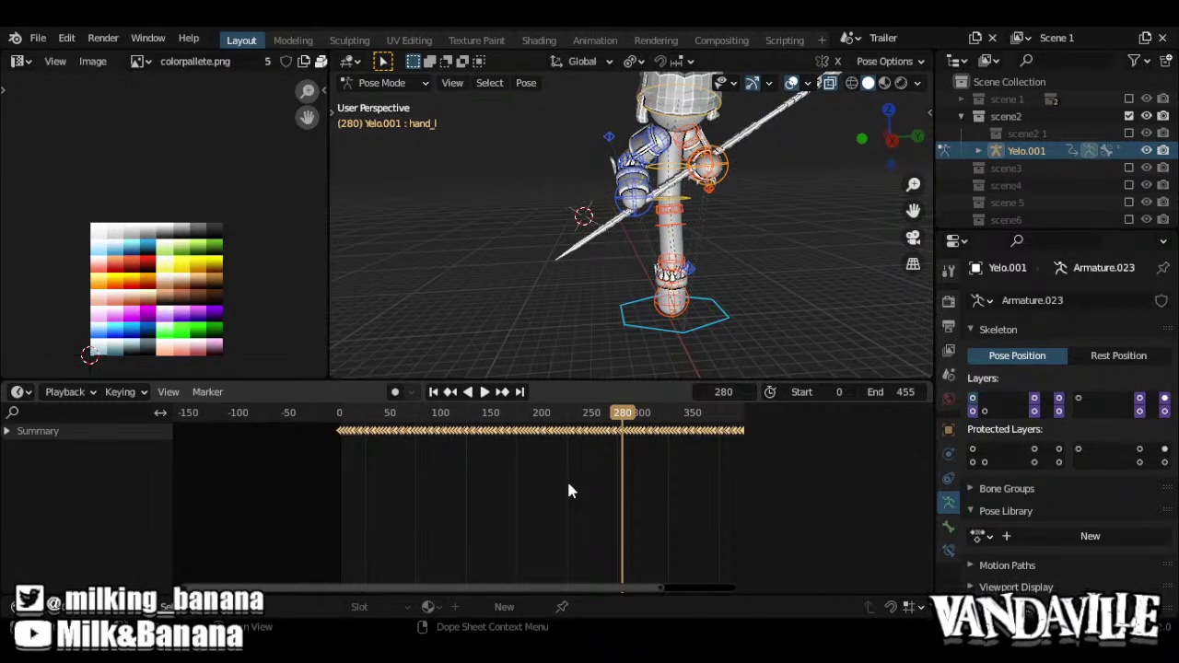
Return the timeline playhead to frame 0
middle_click_drag(561, 477, 427, 564)
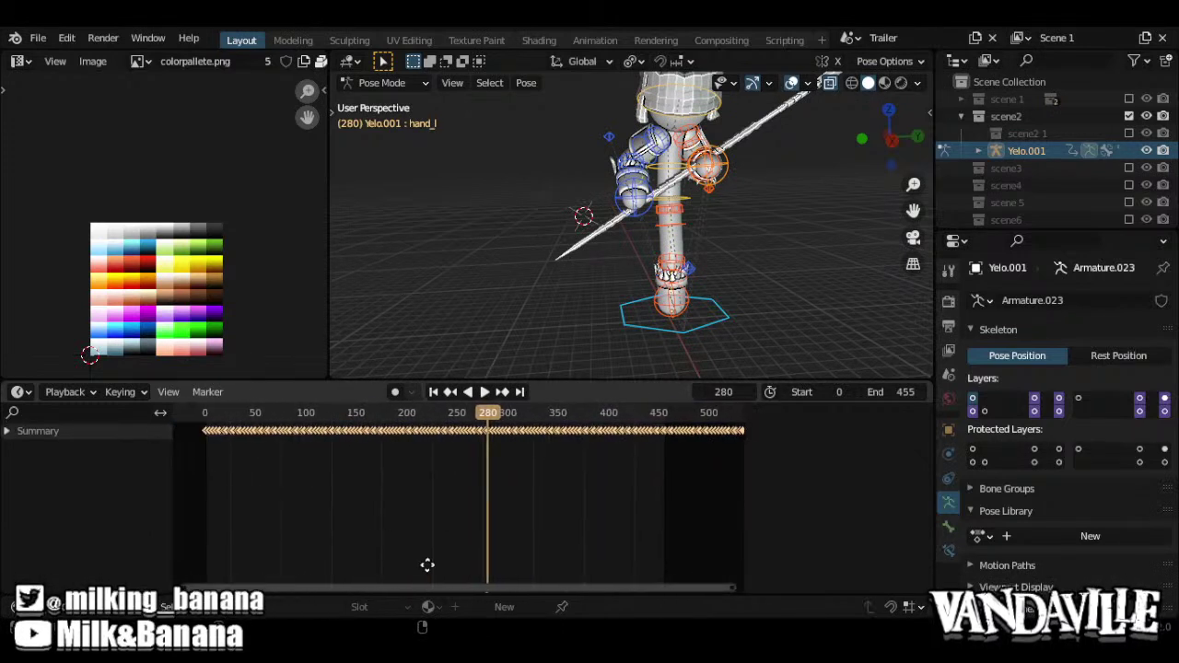
middle_click_drag(234, 478, 268, 506)
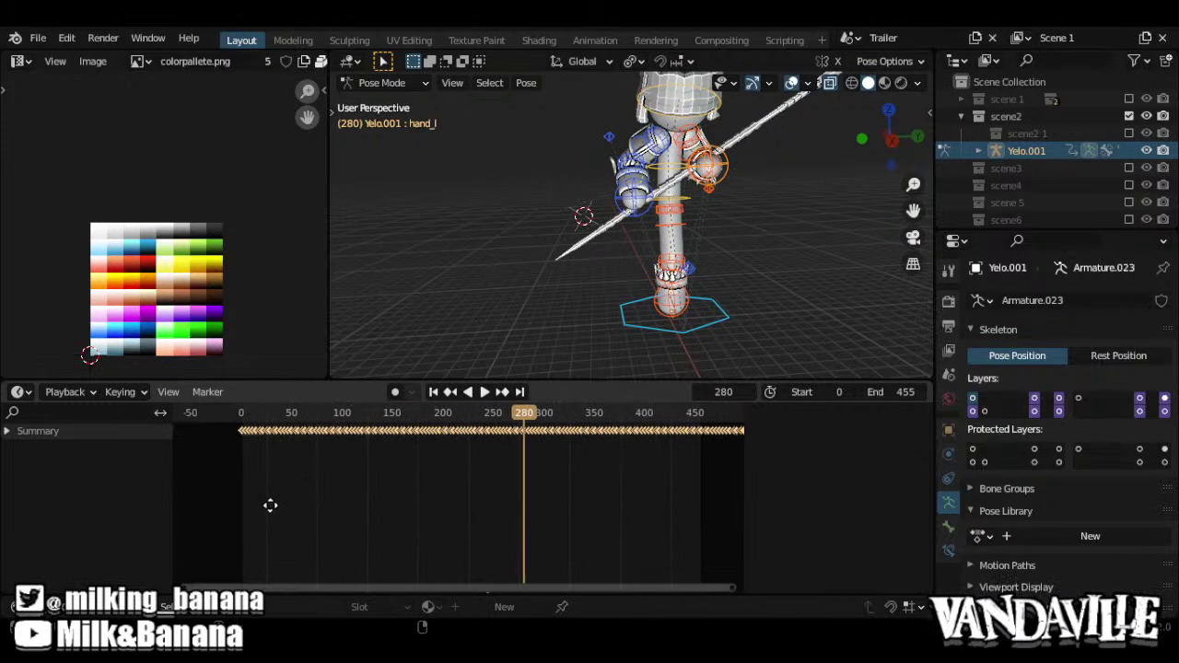
left_click(243, 413)
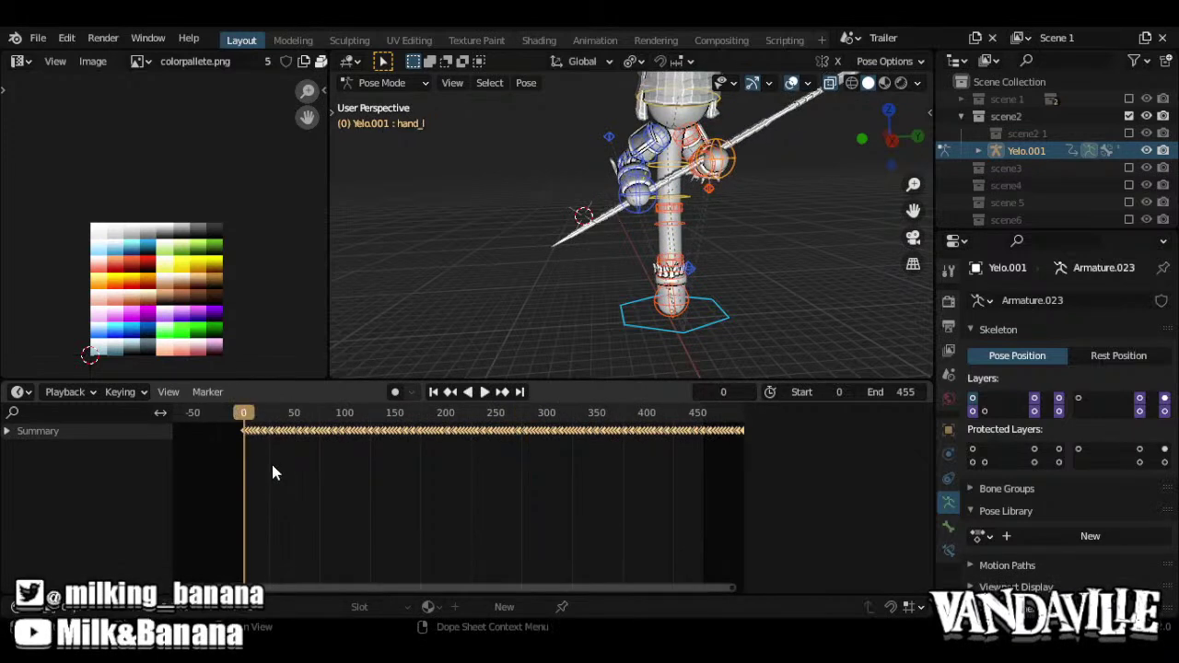
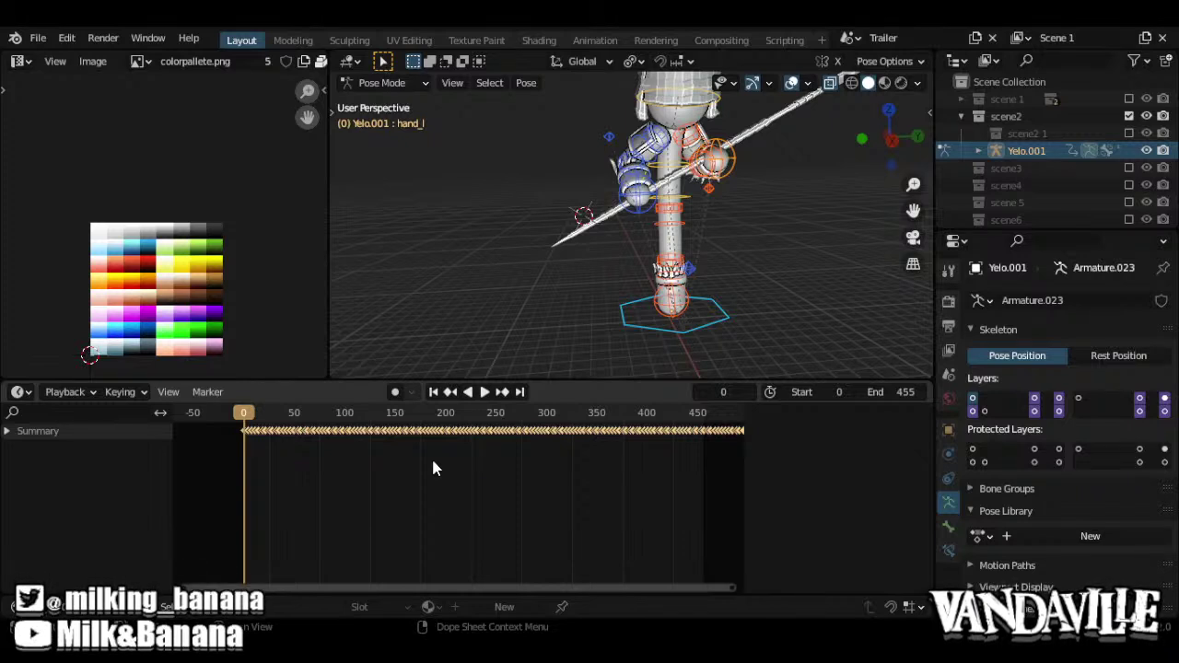
type("s50")
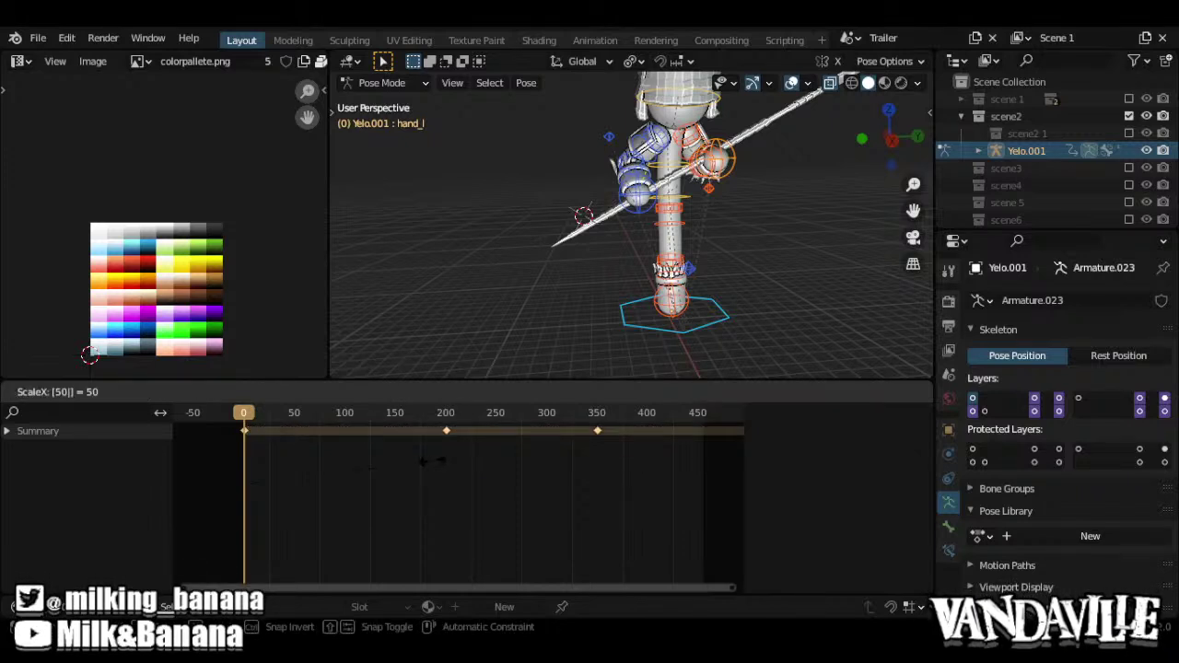
key("BackSpace")
key("BackSpace")
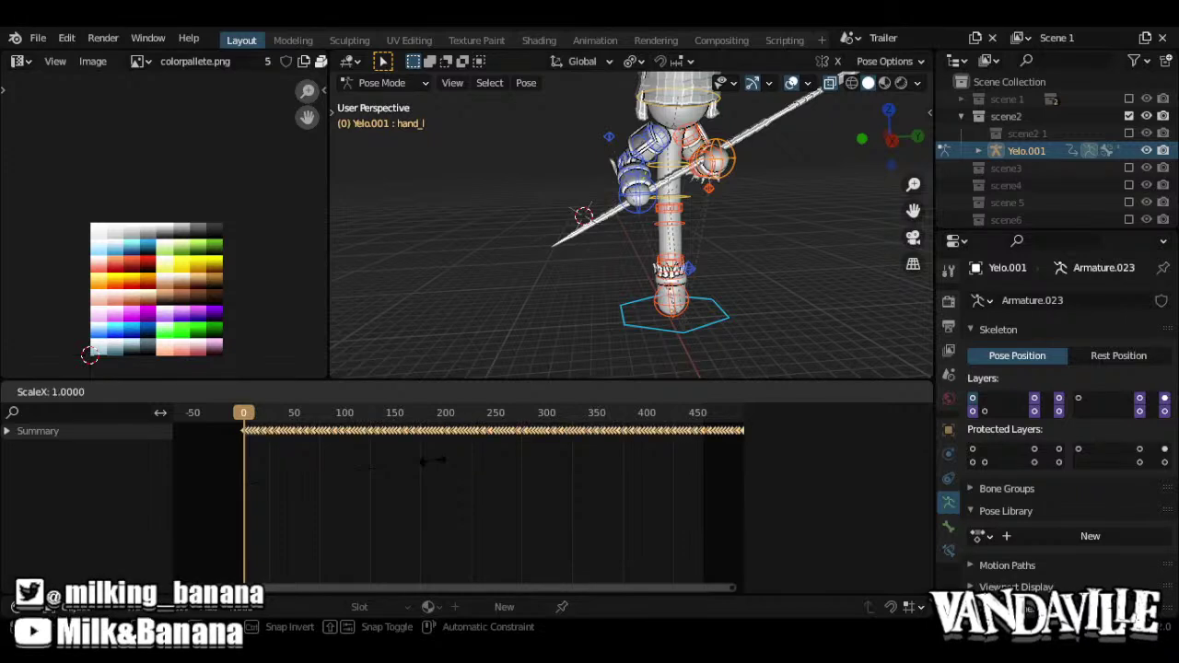
key("Escape")
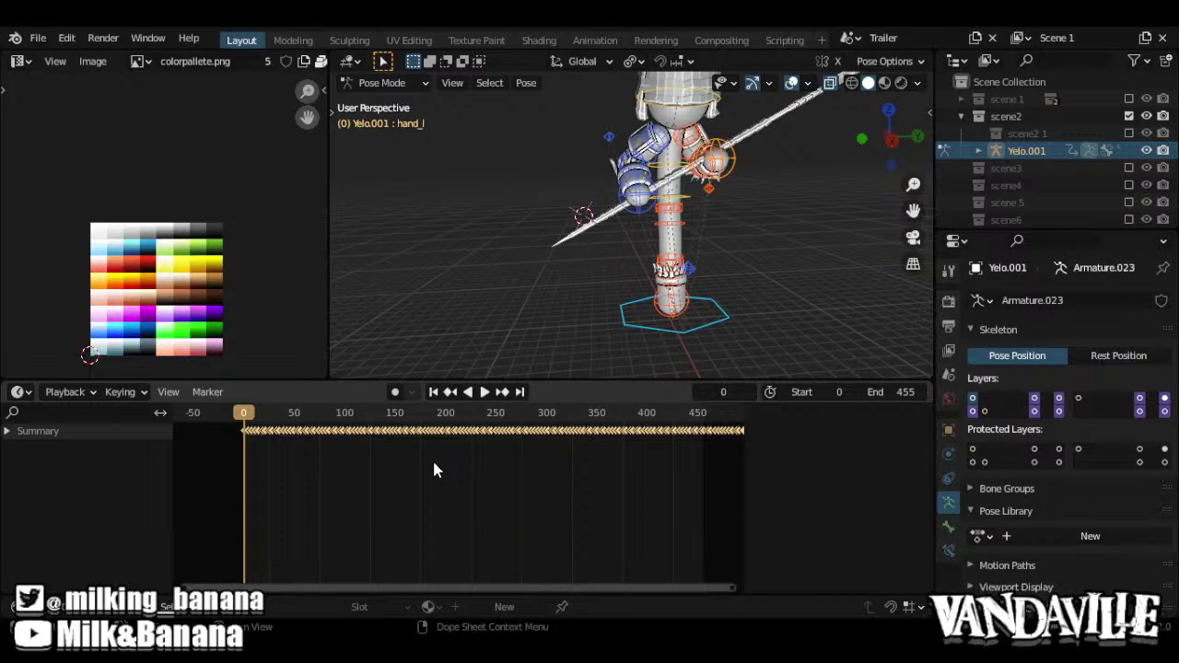
Scale Yelo.001's selected keyframes by 0.5 from frame 0, twice in a row
middle_click_drag(434, 463, 505, 499, "ctrl")
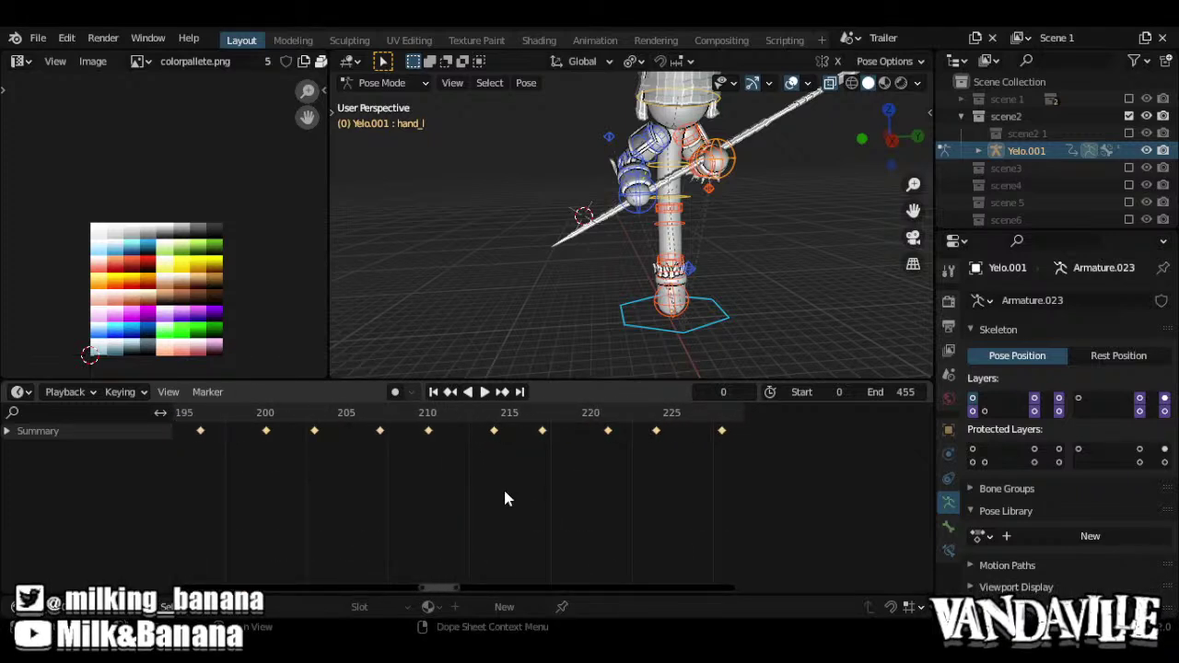
key("s")
key("equal")
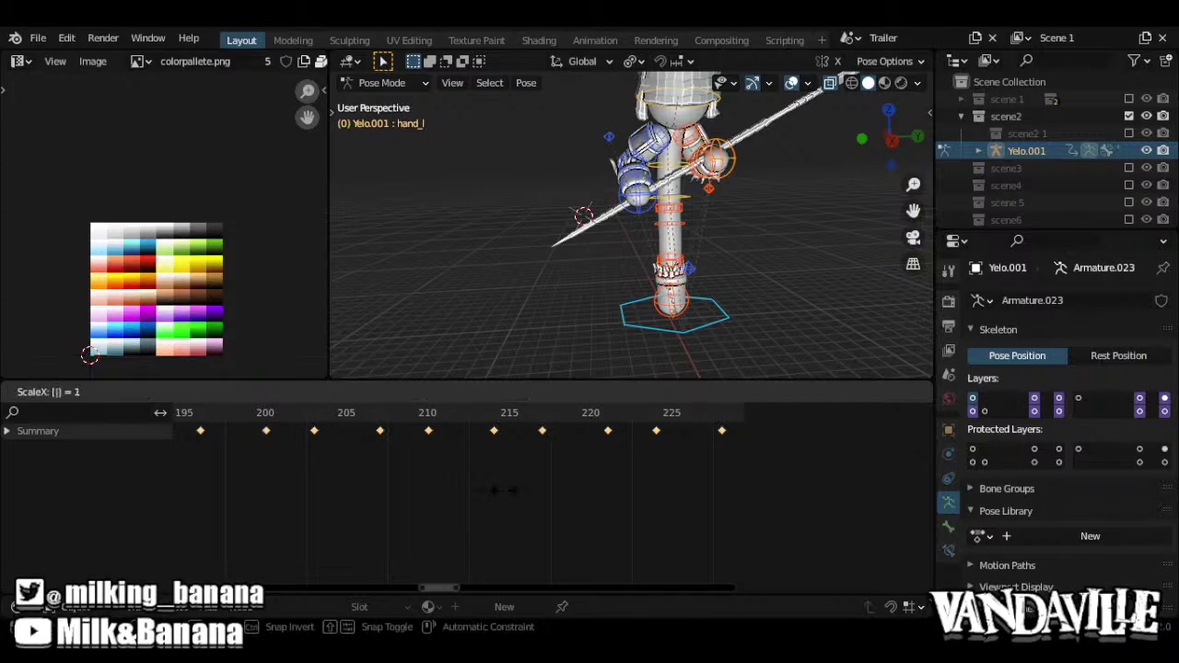
type(".5")
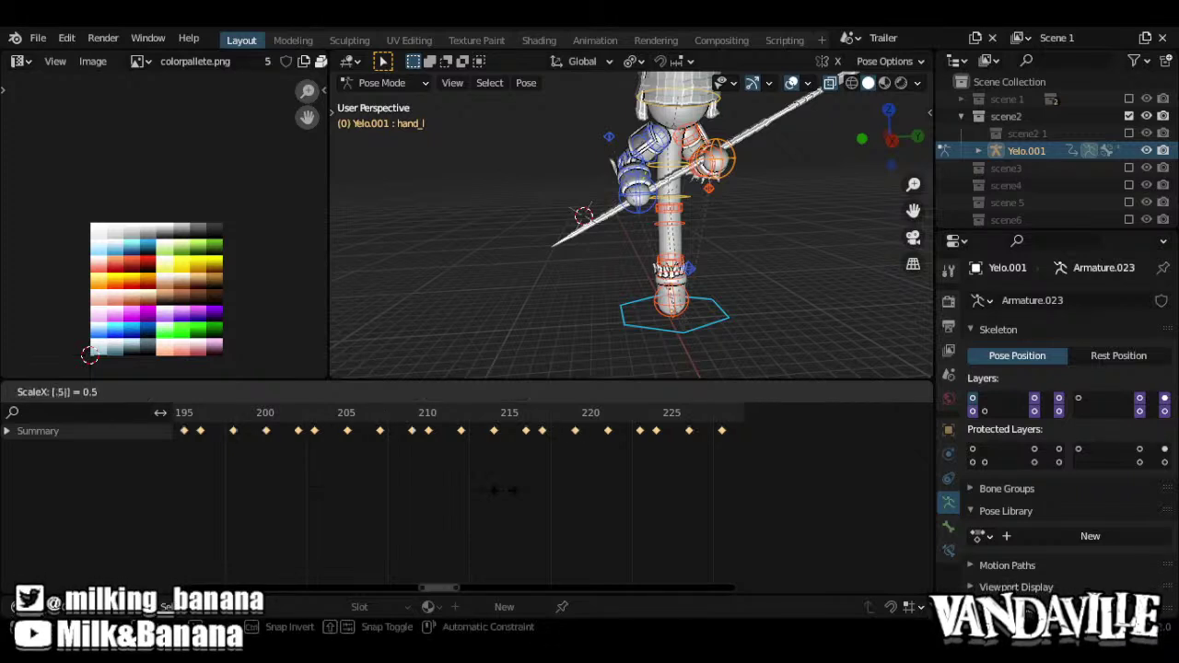
key("Return")
middle_click_drag(505, 492, 364, 566, "ctrl")
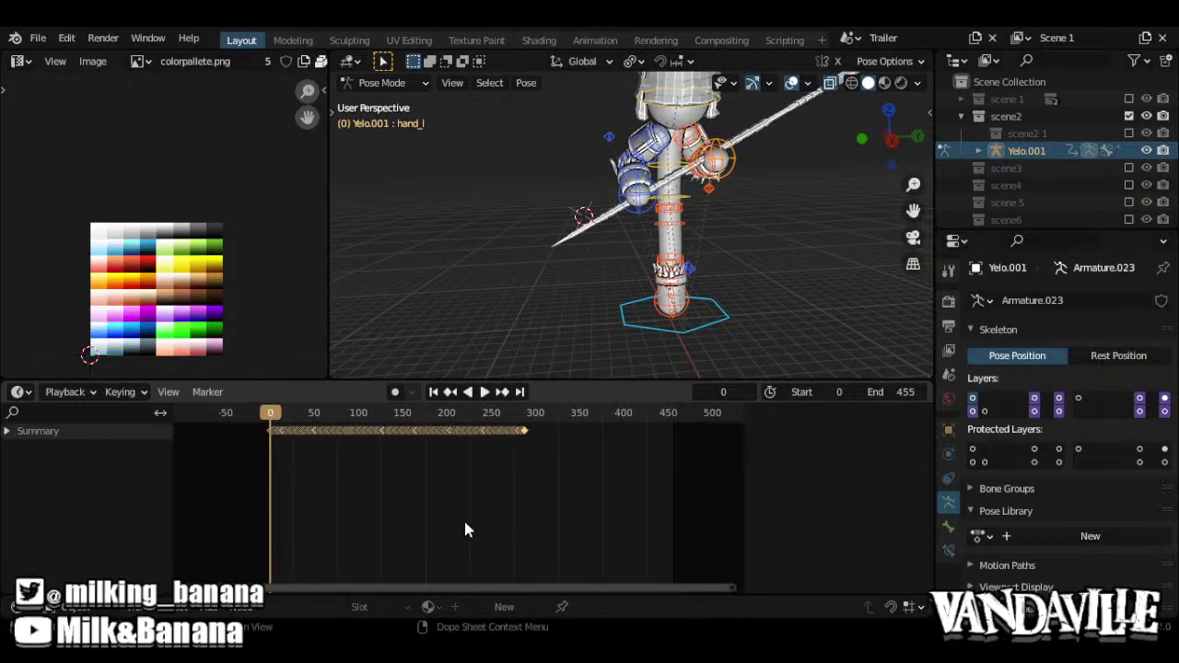
type("s.5")
key("Return")
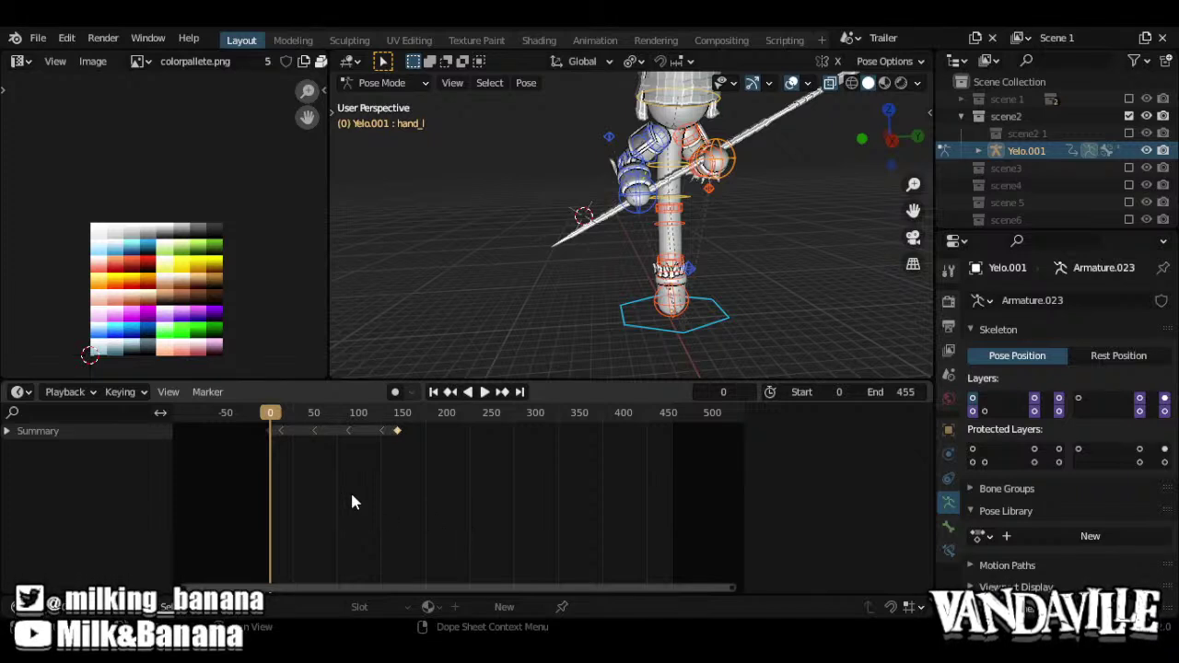
Scale Yelo.001's selected keyframes back up by 2 from frame 0, twice in a row
type("s2")
key("Return")
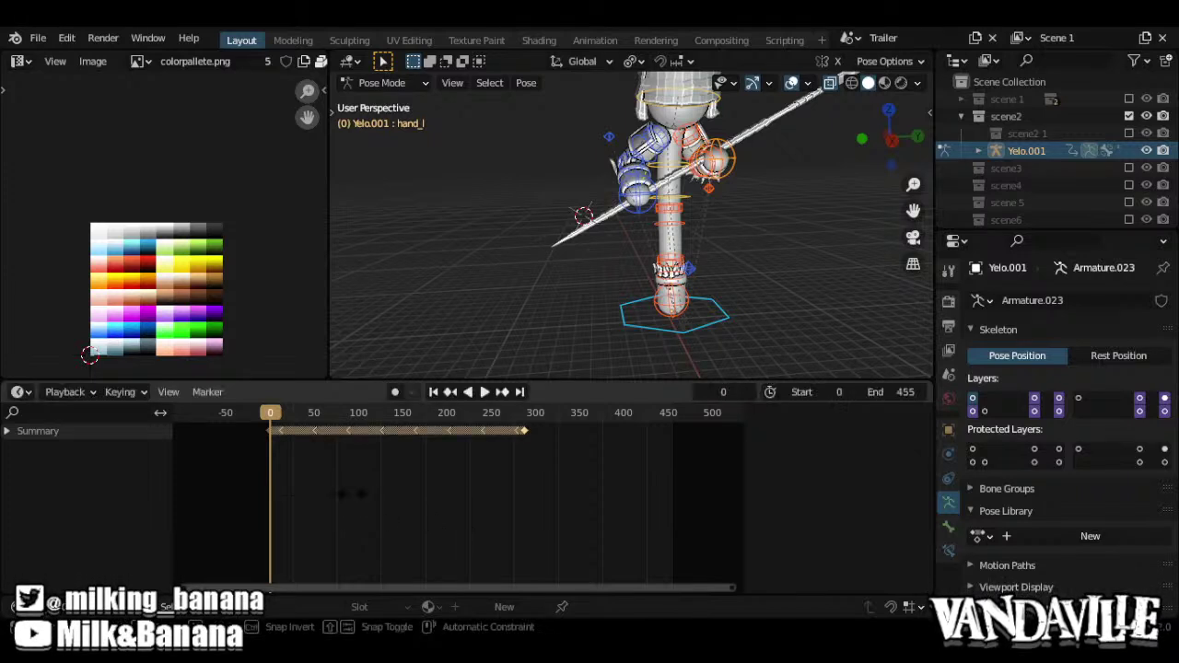
type("scene2")
key("Return")
Play the animation and check the motion of Yelo.001's arms and spear up close
key("space")
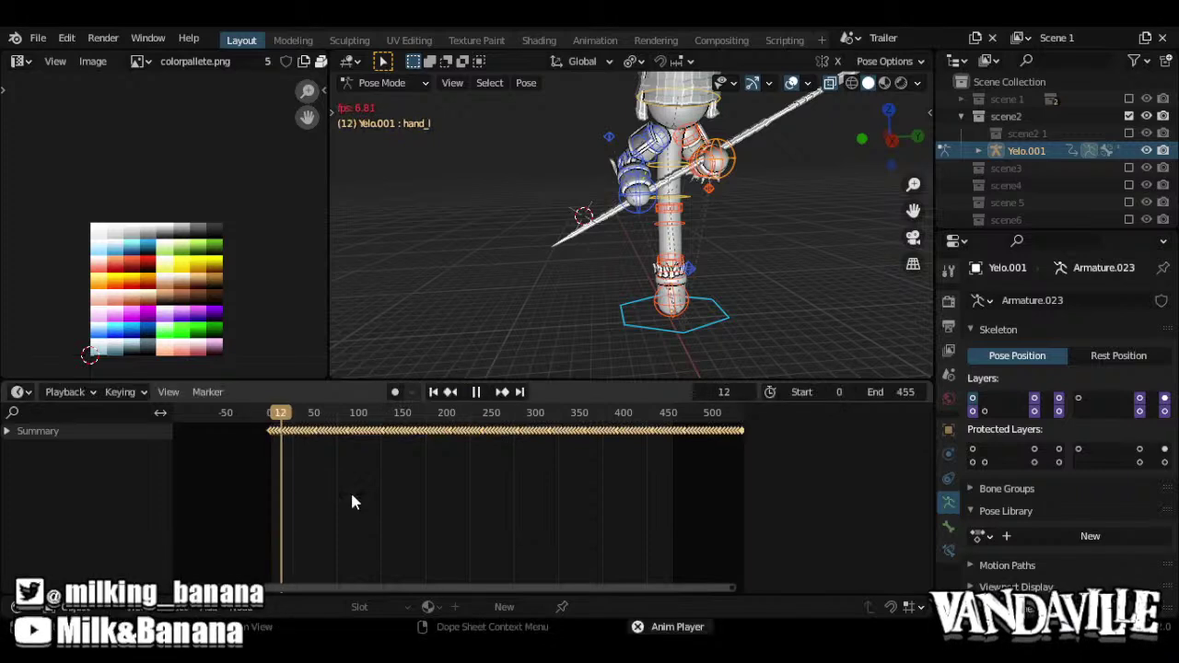
left_click(734, 229)
middle_click_drag(734, 259, 746, 214, "ctrl")
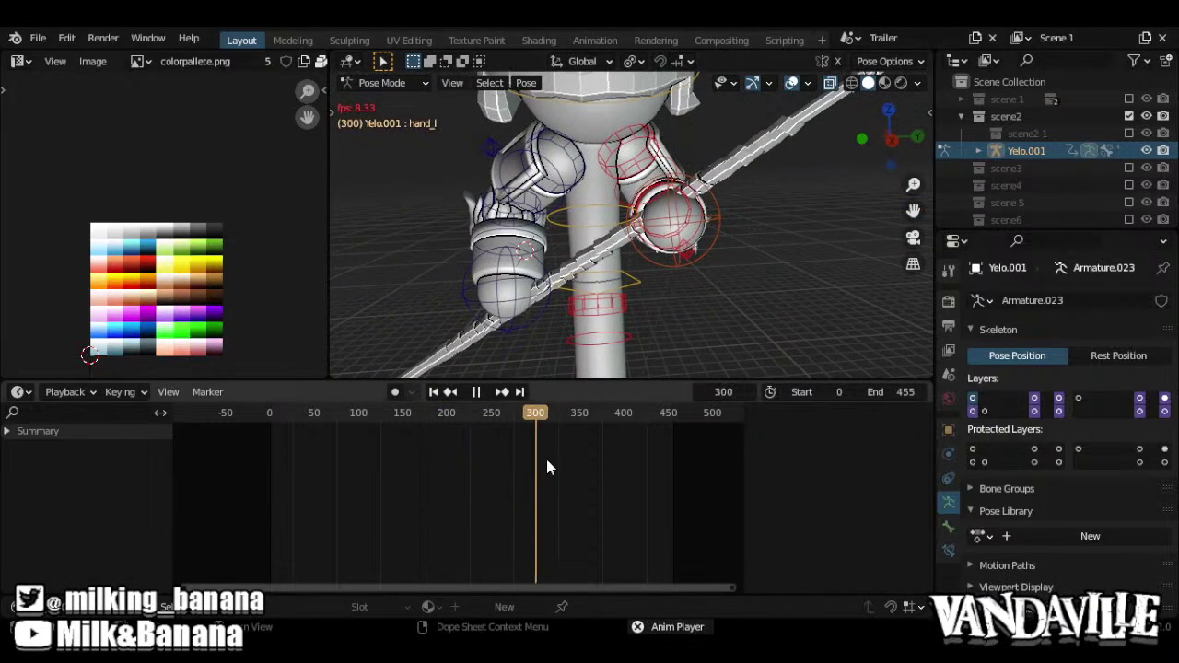
Stop playback, select all of Yelo.001's bones and clean their keyframes in the Graph Editor
key("space")
key("a")
right_click(516, 495)
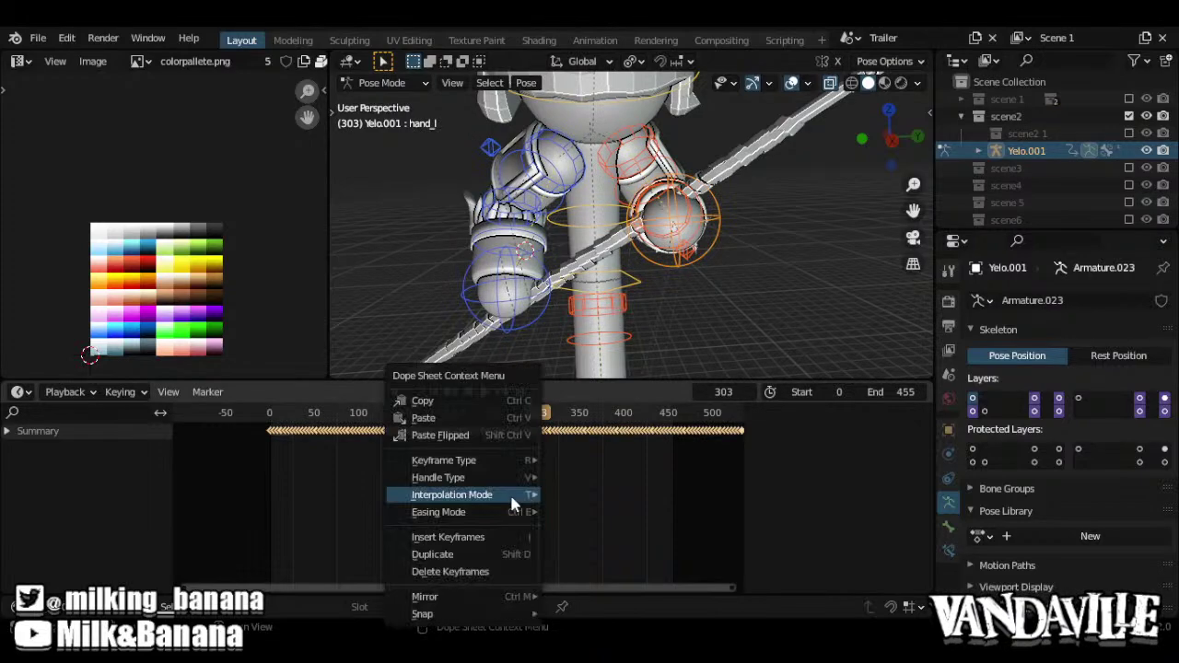
mouse_move(518, 498)
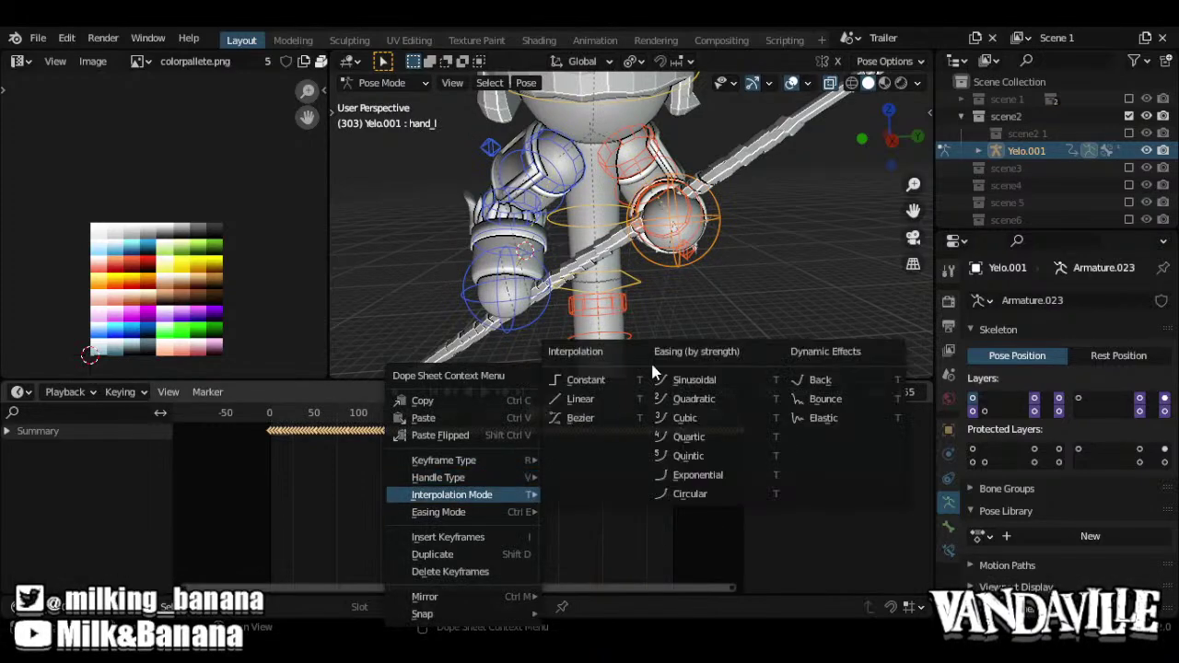
key("ctrl+Tab")
middle_click_drag(507, 493, 474, 537, "ctrl")
right_click(474, 537)
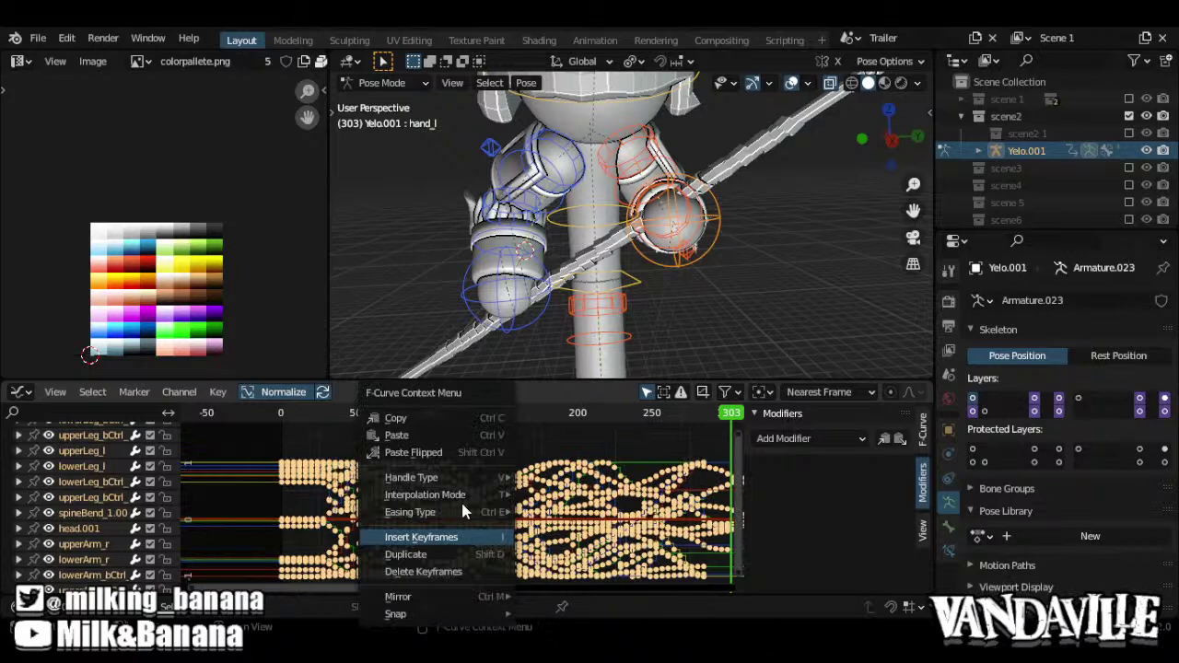
key("Escape")
key("x")
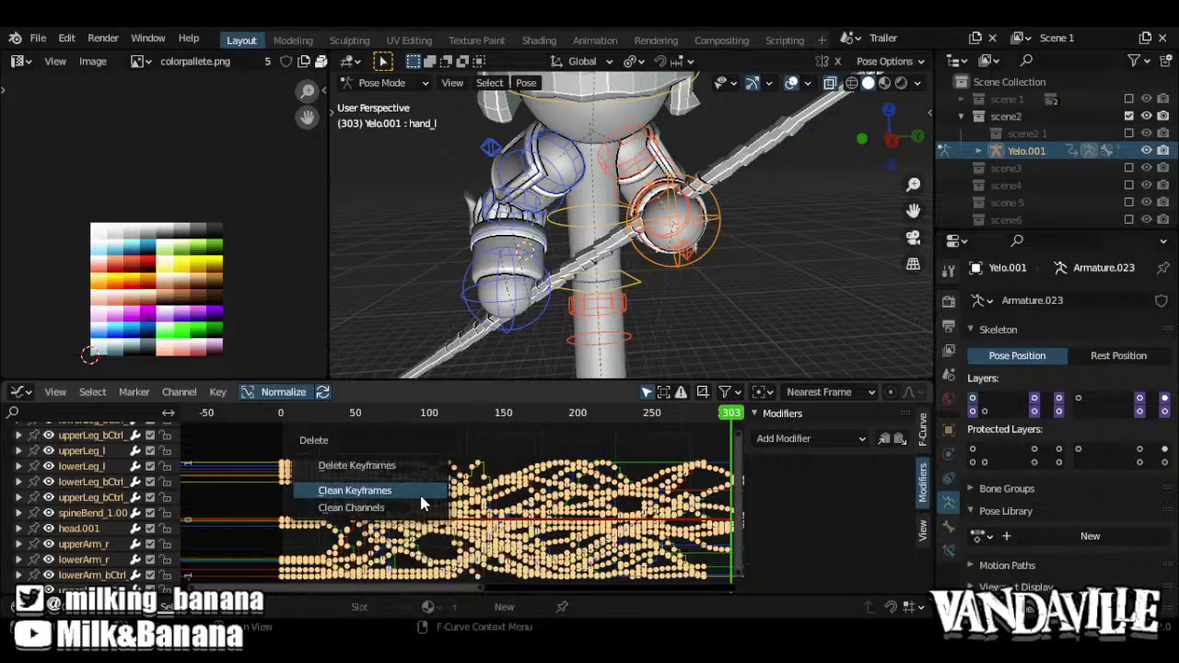
left_click(419, 493)
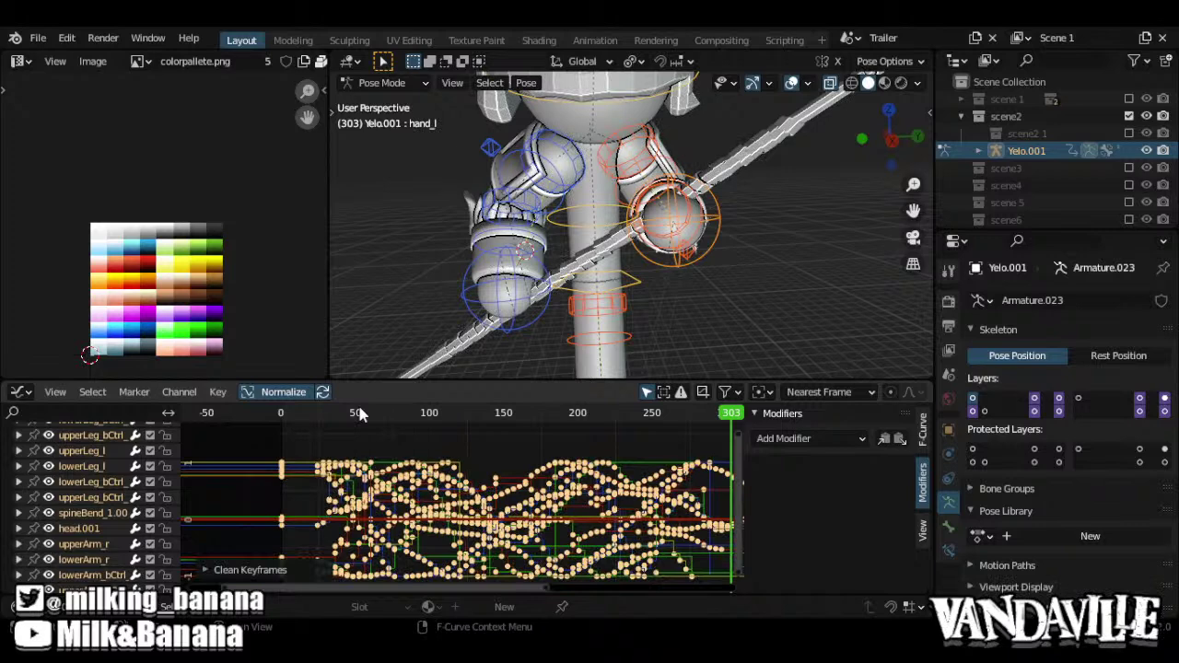
Play the animation and replay it from frame 15 to check the motion of Yelo.001's arms and spear
key("space")
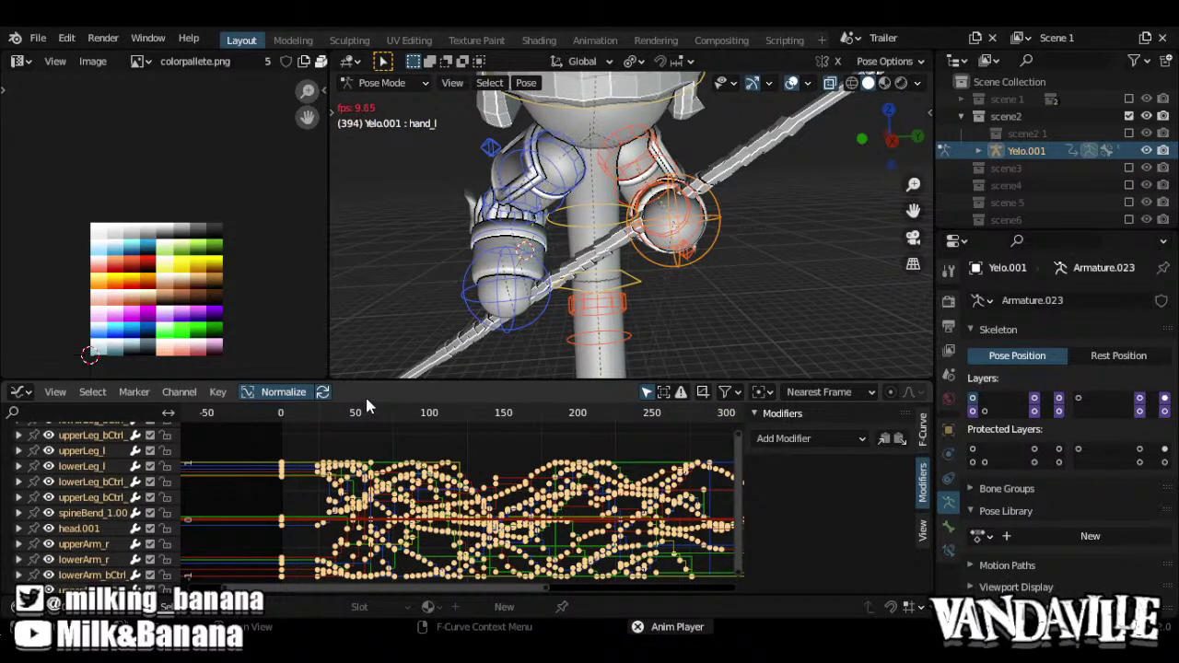
key("space")
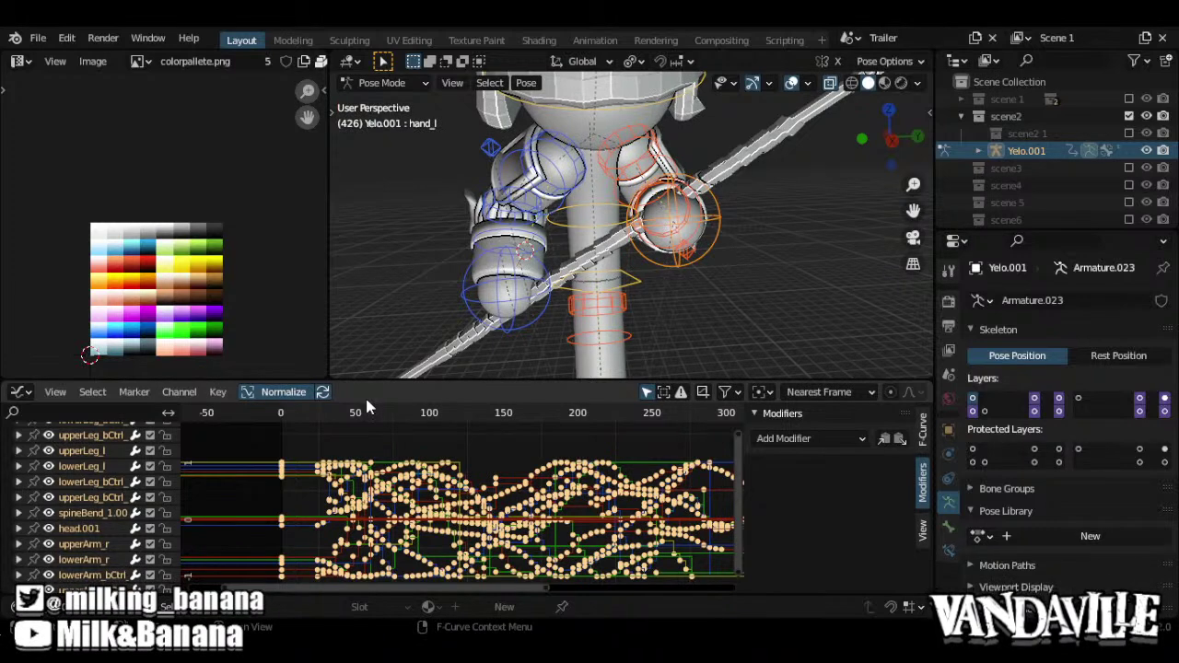
key("space")
key("space")
left_click(302, 411)
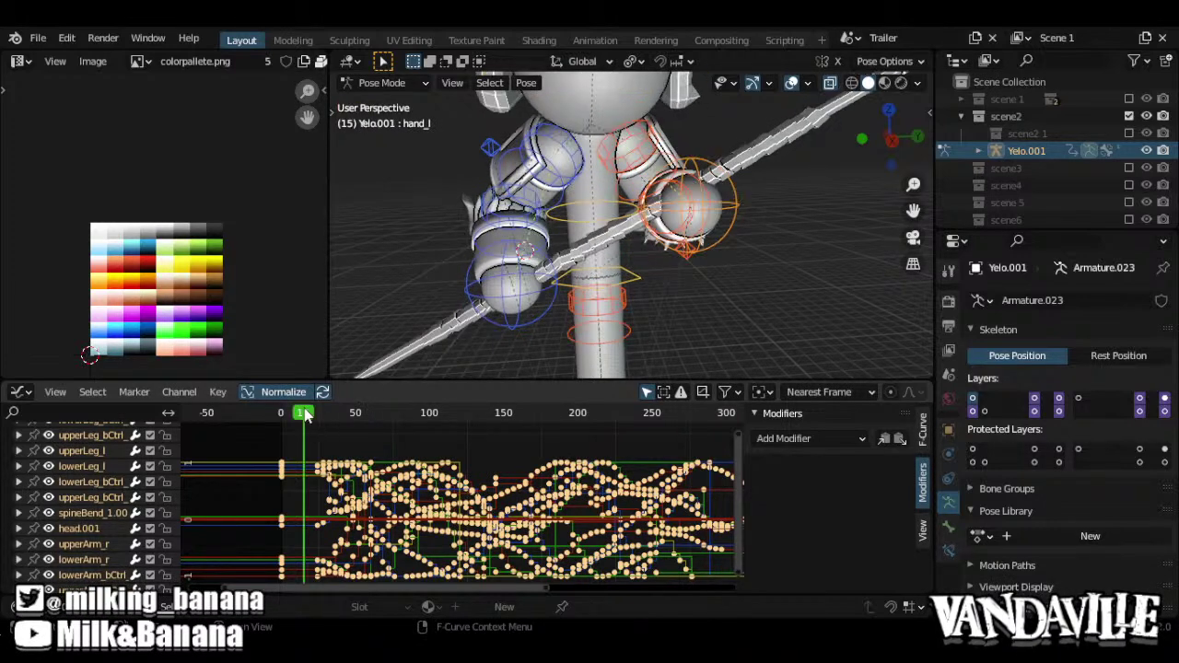
key("space")
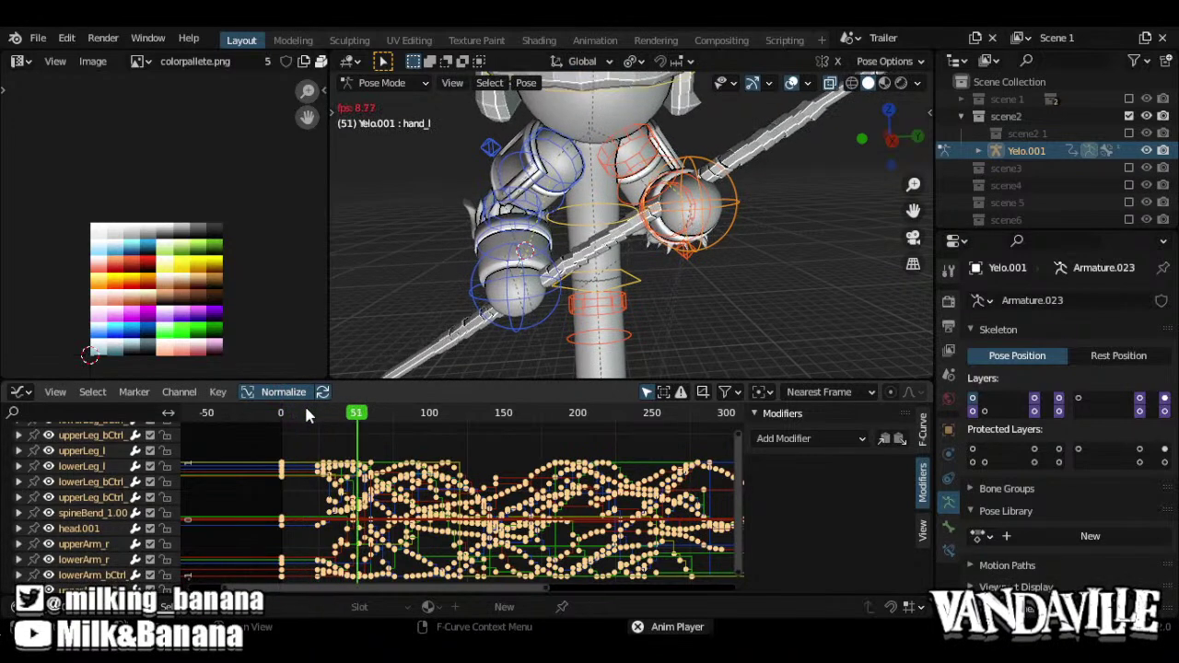
key("space")
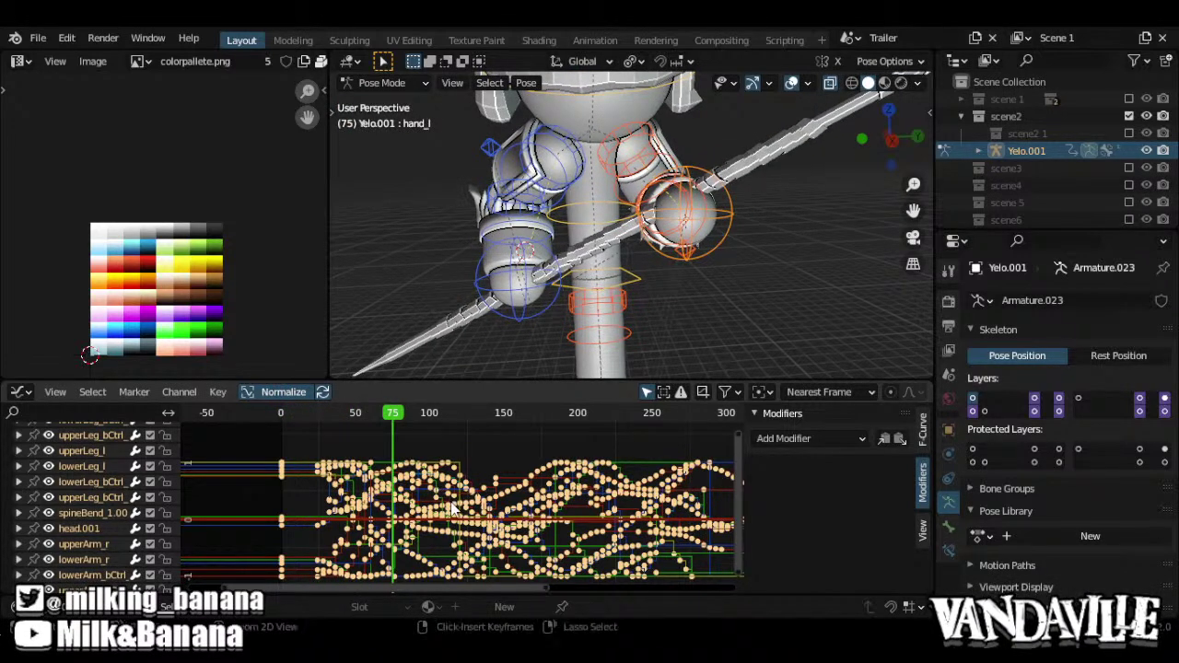
Return to frame 0 in the Timeline and scale Yelo.001's cleaned keyframes by 0.5, twice in a row
key("ctrl+Tab")
middle_click_drag(449, 499, 573, 502, "ctrl")
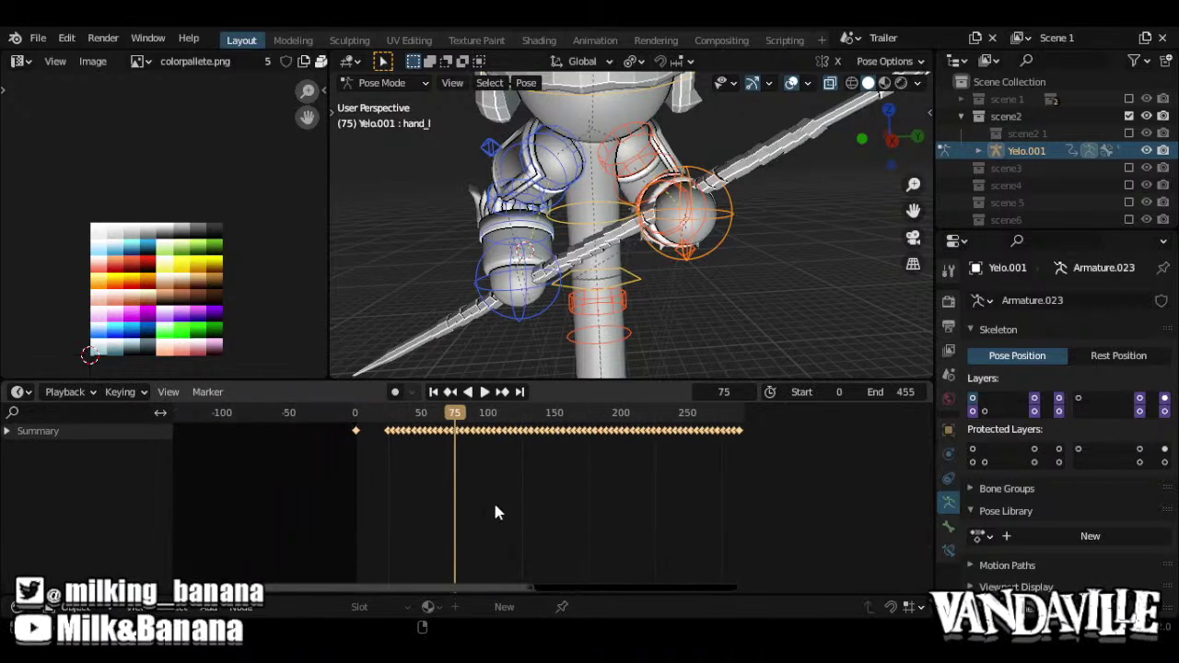
scroll(415, 477, "up", 3)
left_click(330, 414)
key("space")
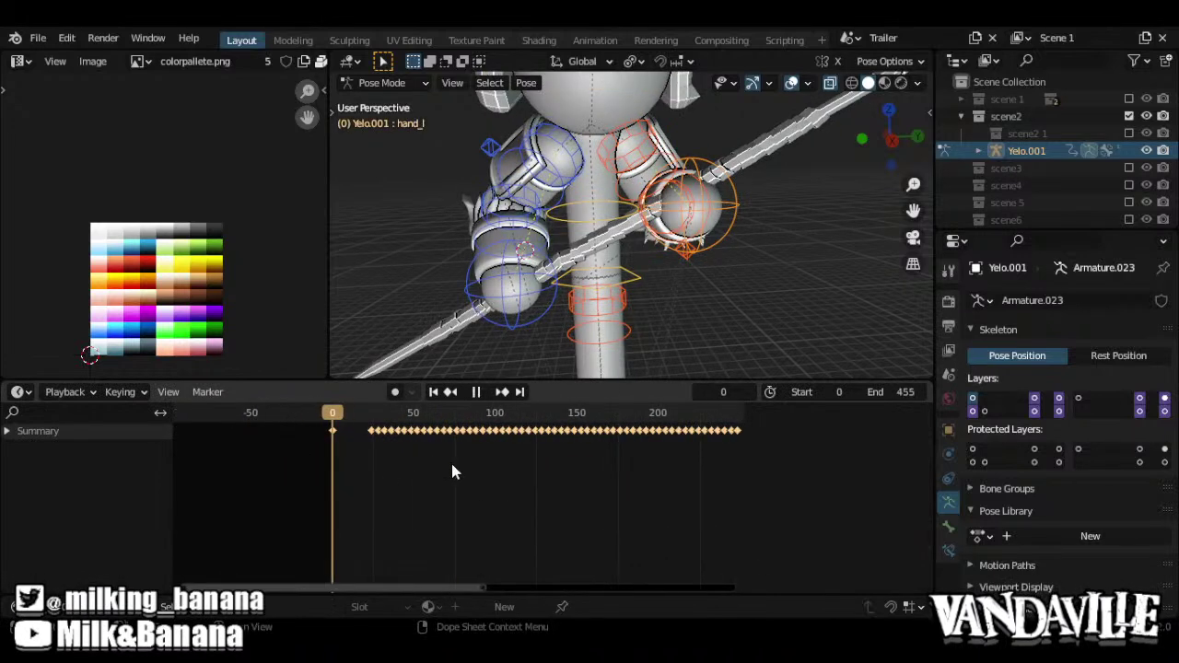
key("s")
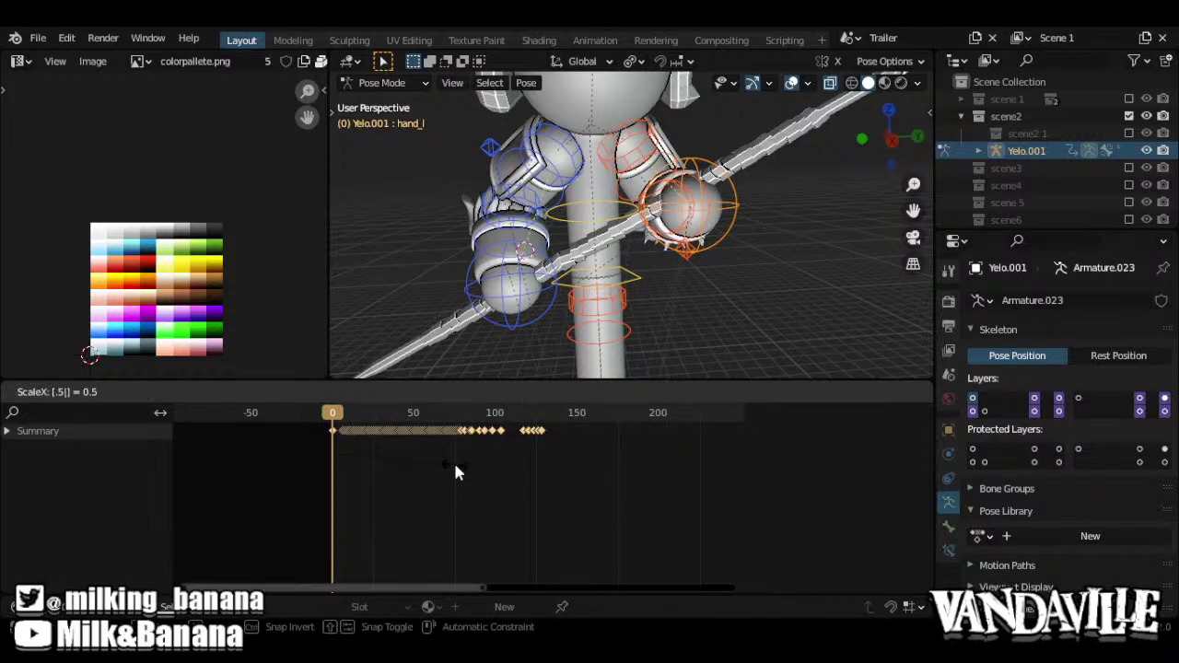
left_click(455, 468)
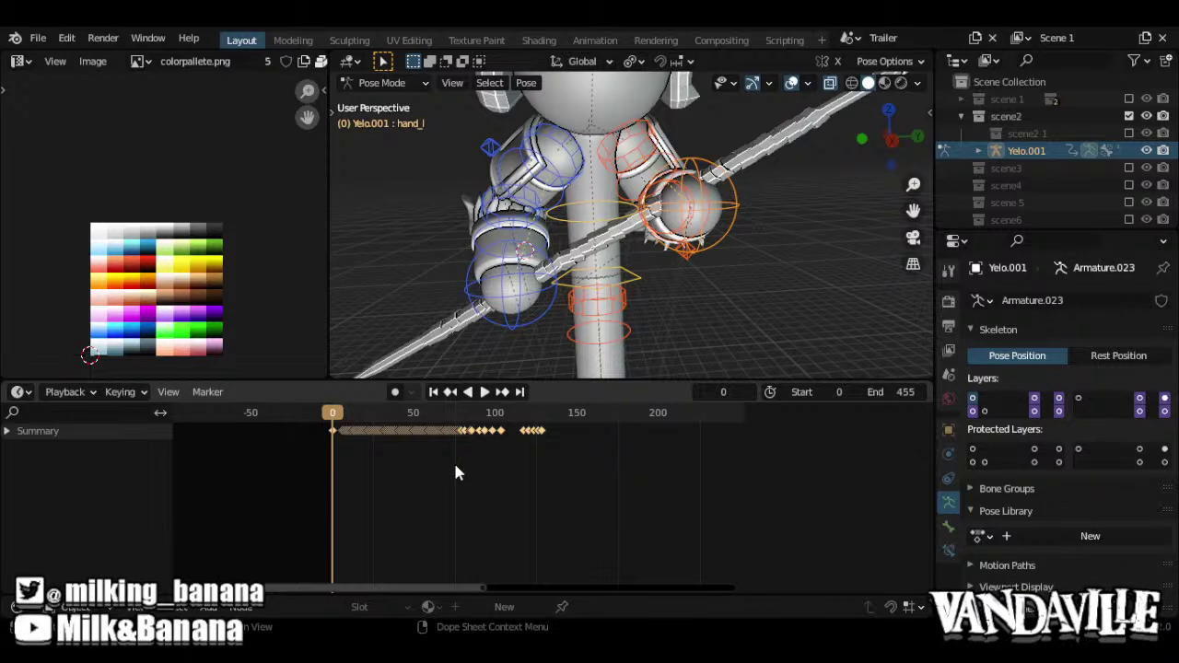
Scale Yelo.001's cleaned keyframes back up by 2 from frame 0, twice in a row
type("s2")
key("Return")
type("scene")
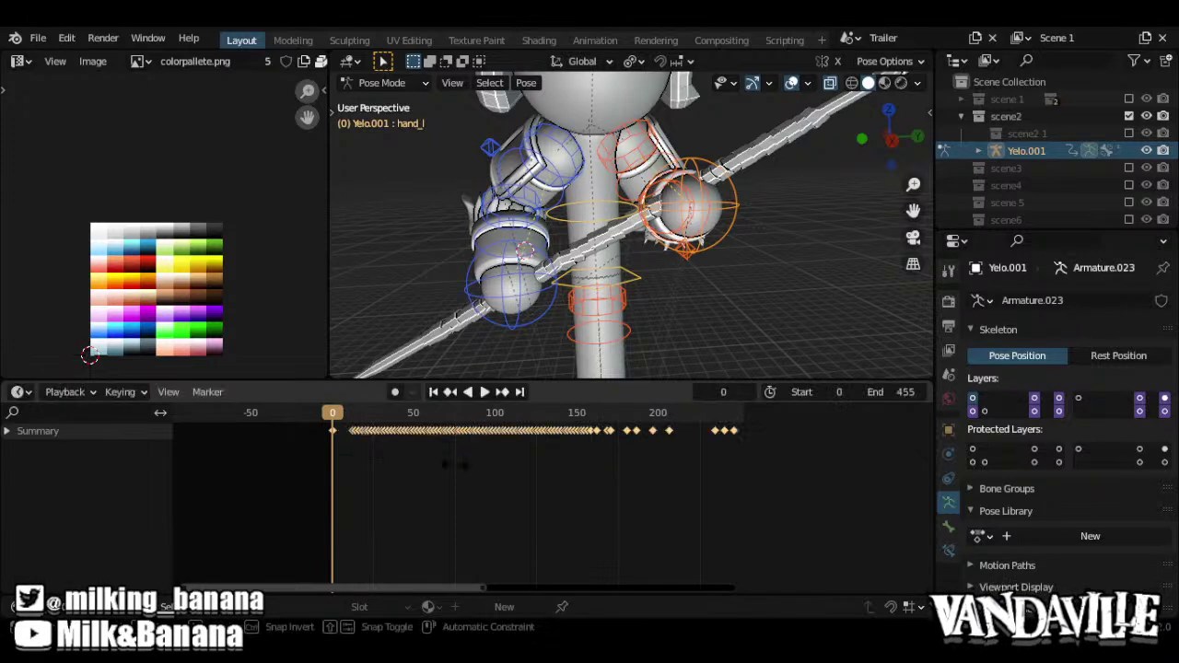
type("2")
key("Return")
Play back the rescaled animation, then show its curves in the Graph Editor and return the playhead to frame 0
key("space")
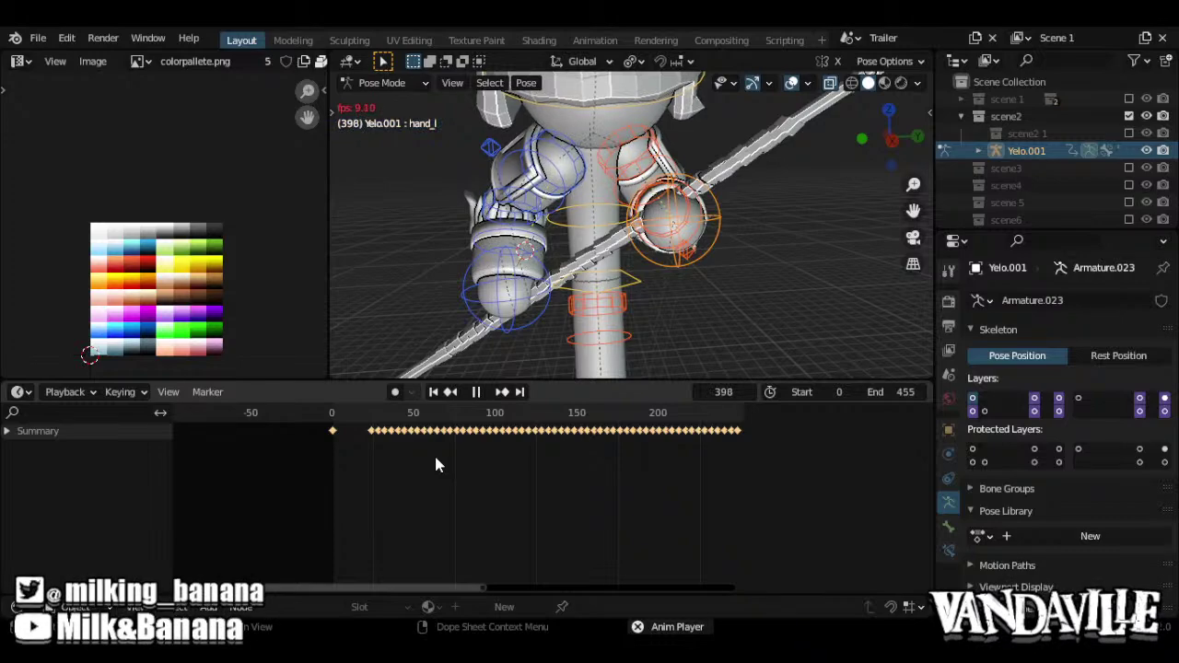
key("space")
key("ctrl+Tab")
middle_click_drag(514, 485, 502, 430, "ctrl")
left_click_drag(488, 427, 273, 443)
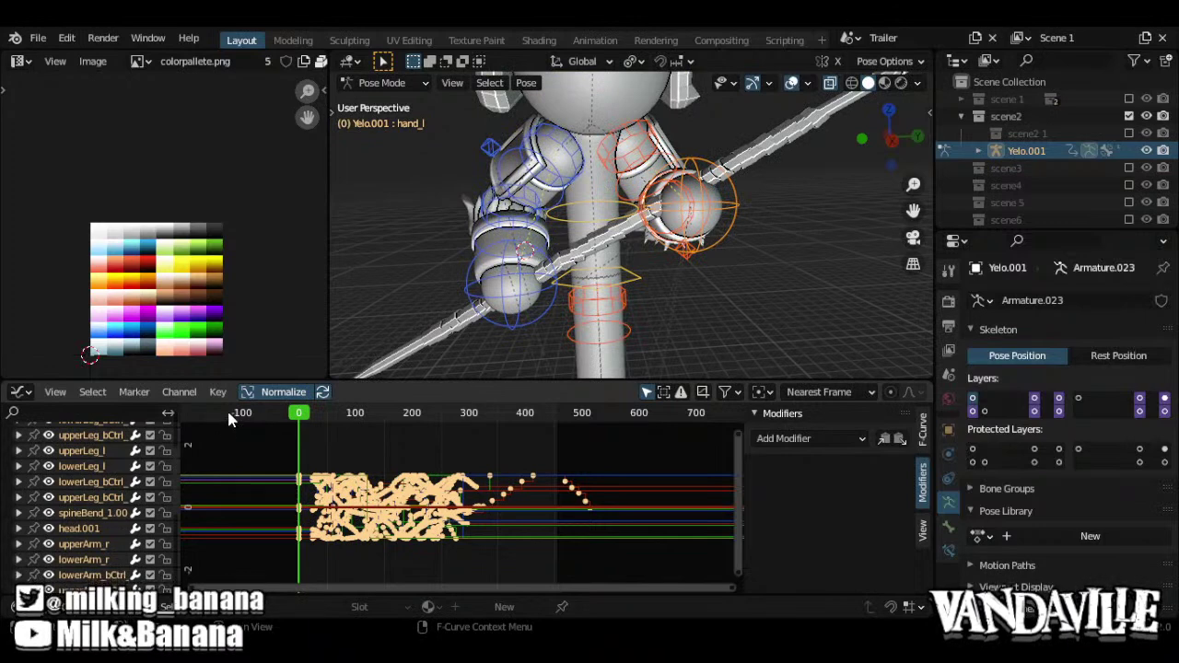
Enable auto keying and move the upperArm_bCtrl_r bone about 0.22 m along Yelo.001's right upper arm at frame 0
scroll(397, 232, "down", 7)
left_click_drag(528, 274, 645, 250, "alt")
key("ctrl+Tab")
scroll(712, 227, "up", 5)
scroll(419, 262, "up", 3)
left_click_drag(712, 235, 636, 238, "alt+shift")
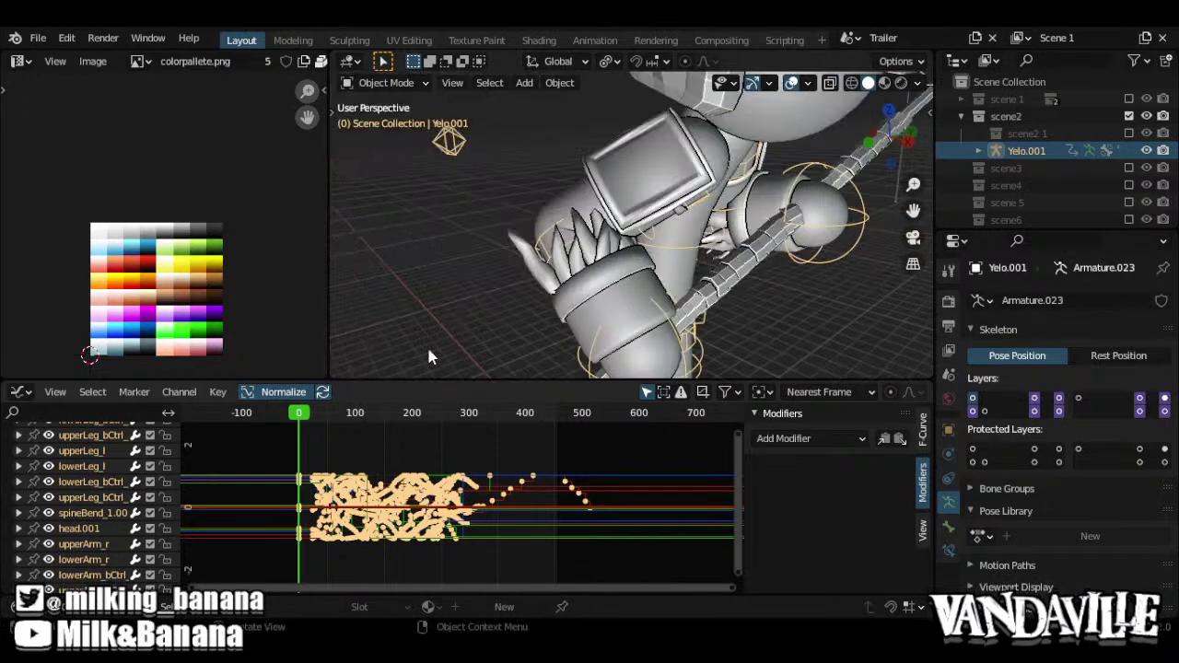
key("ctrl+Tab")
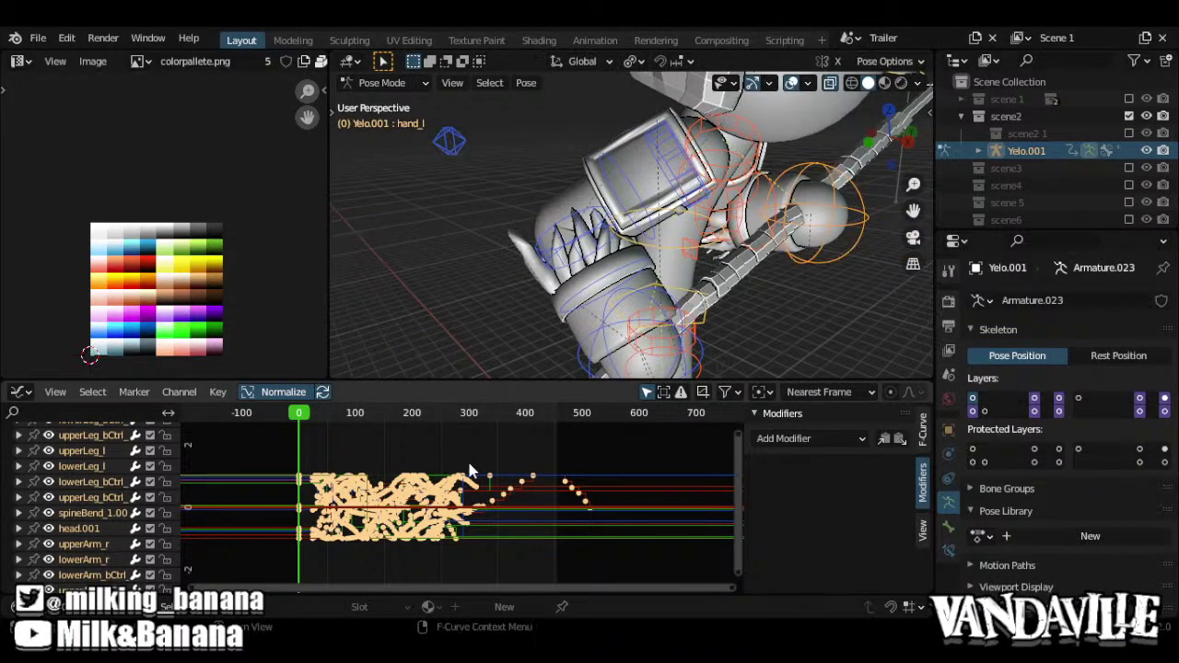
key("ctrl+Tab")
left_click(395, 392)
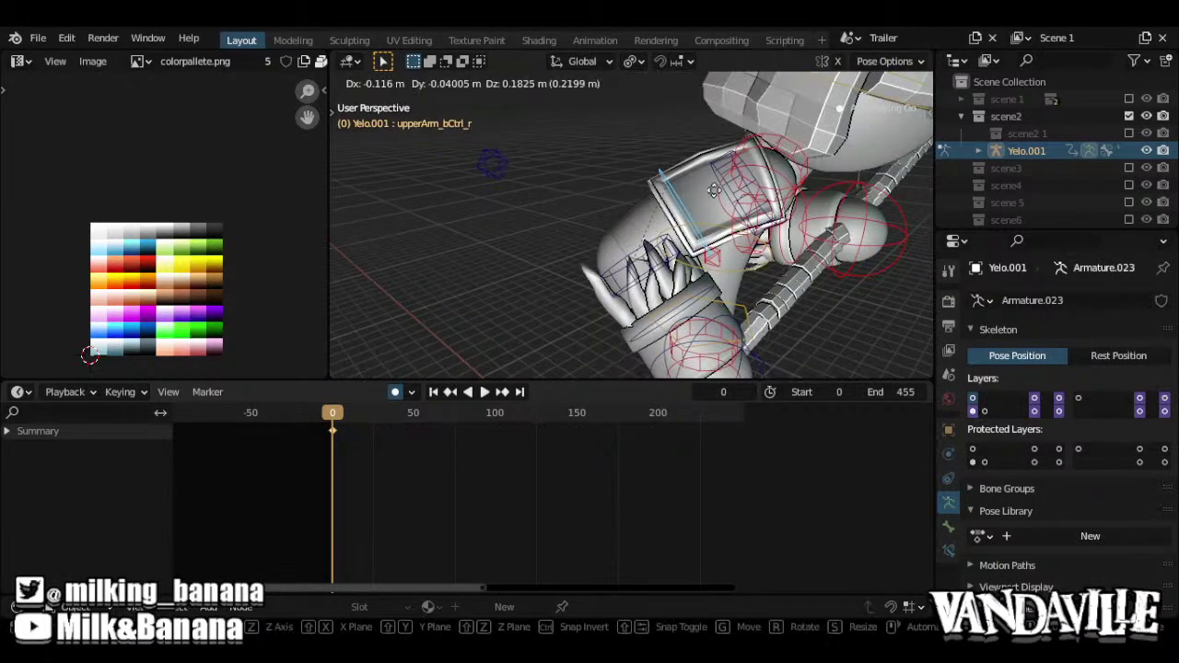
left_click(668, 249)
Reposition the upperArm_bCtrl_l bone on Yelo.001's left upper arm at frame 0
middle_click_drag(668, 248, 580, 202)
key("g")
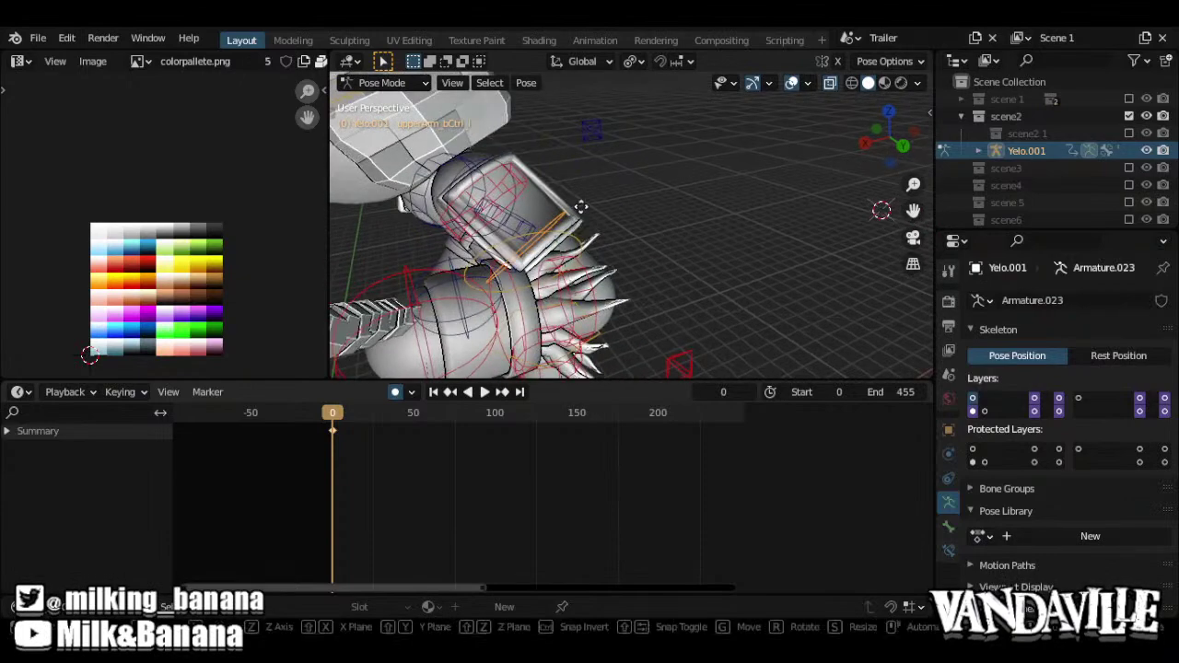
left_click(536, 266)
Move the lowerArm_bCtrl_r bone about 0.11 m on Yelo.001's right forearm at frame 0
scroll(636, 267, "down", 8)
middle_click_drag(536, 265, 746, 296)
scroll(620, 273, "up", 2)
scroll(598, 249, "up", 2)
scroll(651, 276, "down", 4)
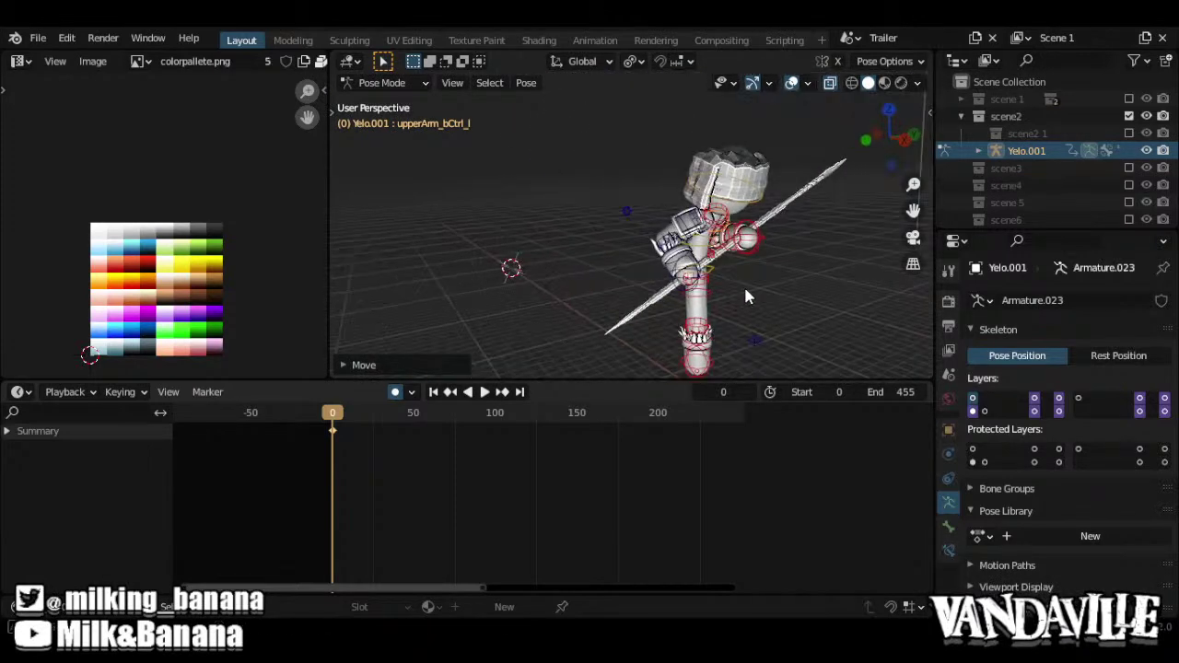
middle_click_drag(779, 241, 806, 238)
scroll(639, 263, "up", 3)
left_click(641, 311)
key("g")
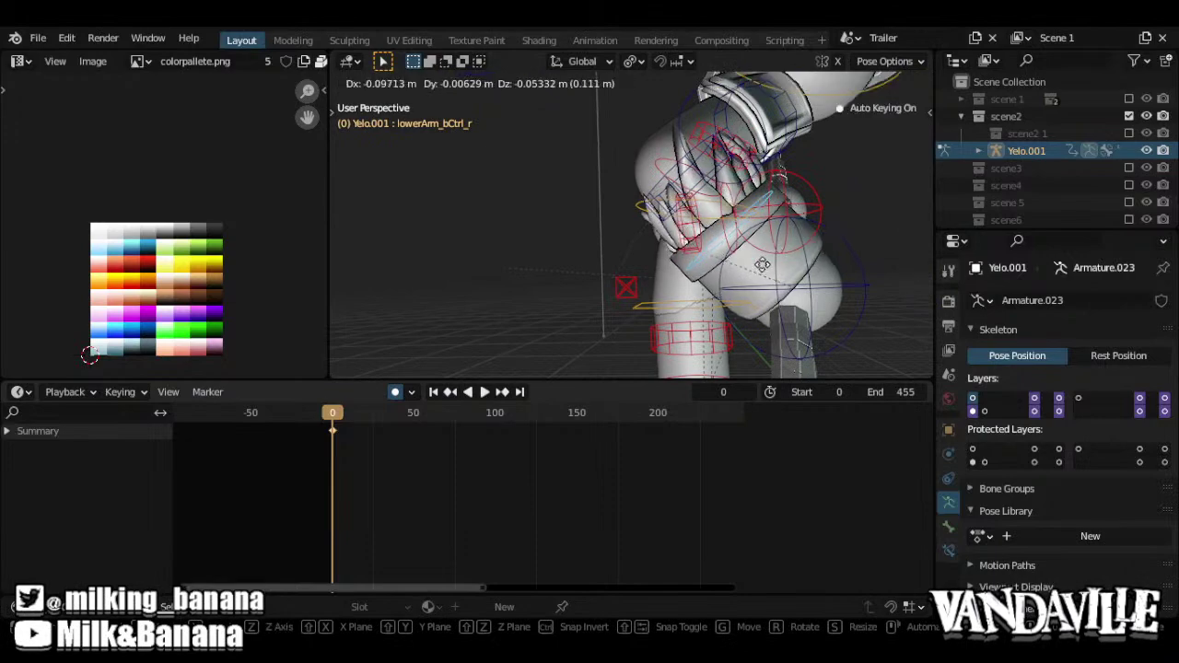
left_click(764, 272)
Reposition the lowerArm_bCtrl_l bone on Yelo.001's left forearm and check the arms from the front in Object Mode
middle_click_drag(764, 271, 695, 232)
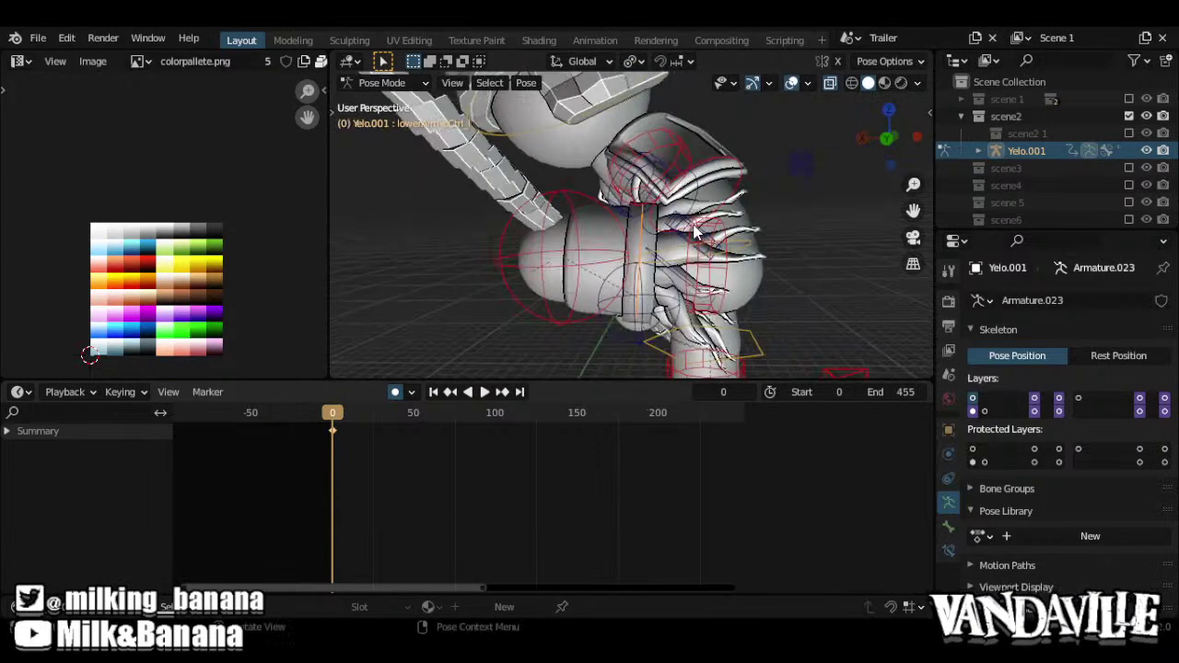
left_click(615, 260)
middle_click_drag(608, 262, 757, 284)
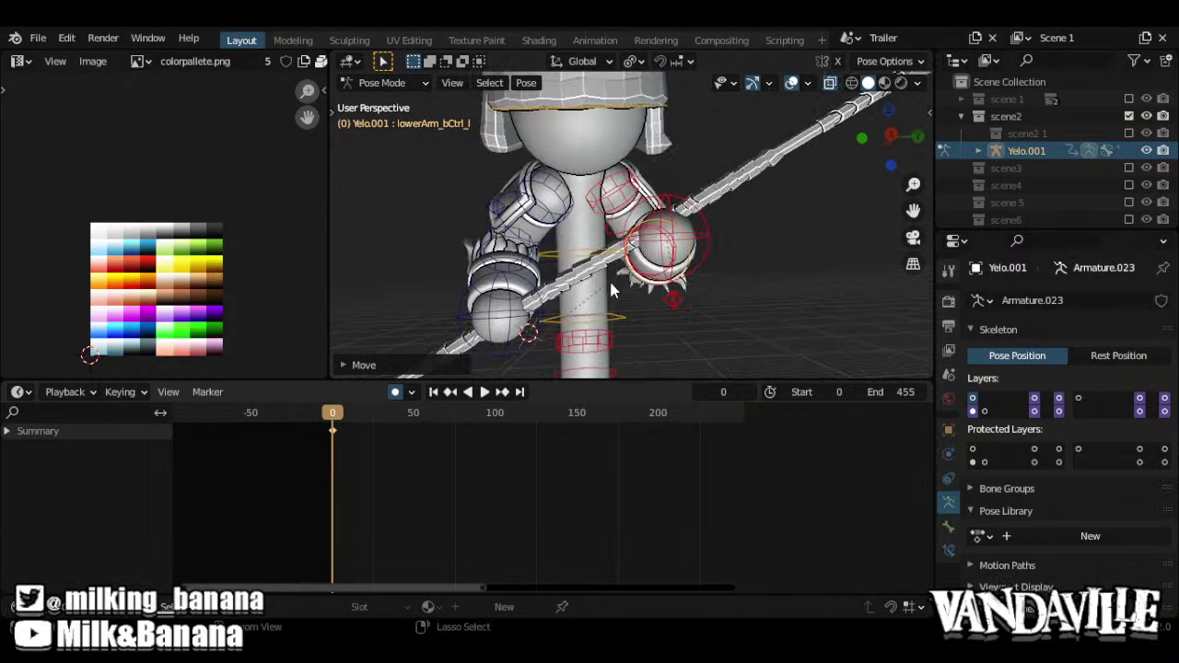
key("ctrl+Tab")
scroll(608, 293, "down", 3)
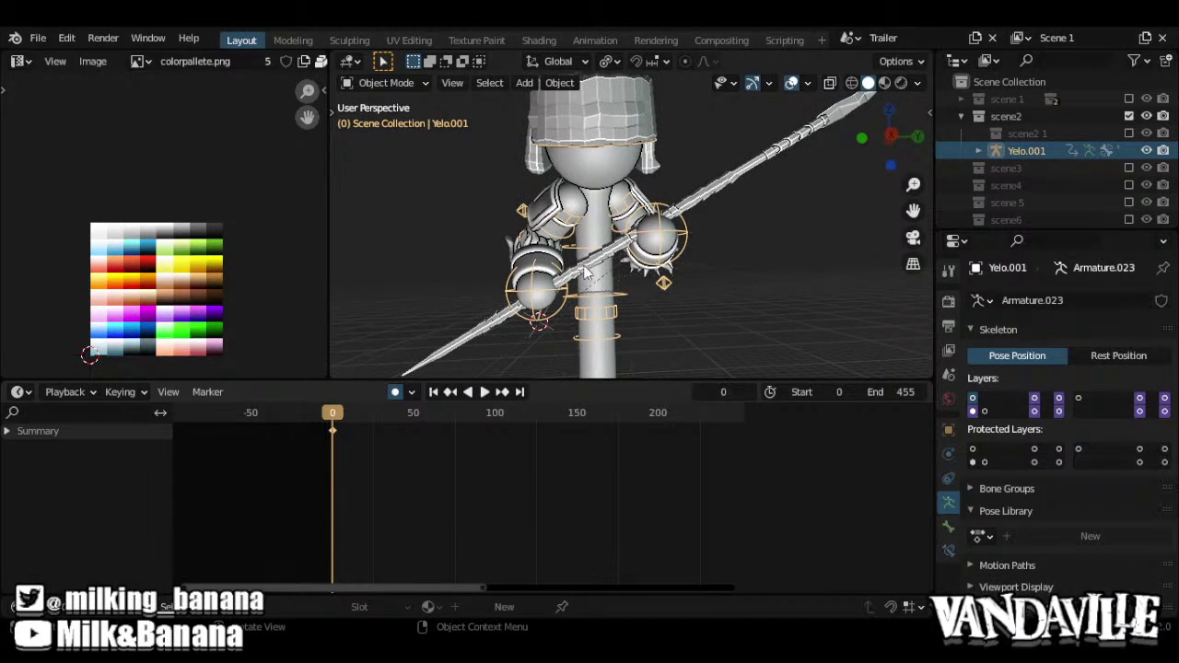
Select all of Yelo.001's bones in Pose Mode and scale their keyframes by 0.5 in the Graph Editor, twice in a row
key("ctrl+Tab")
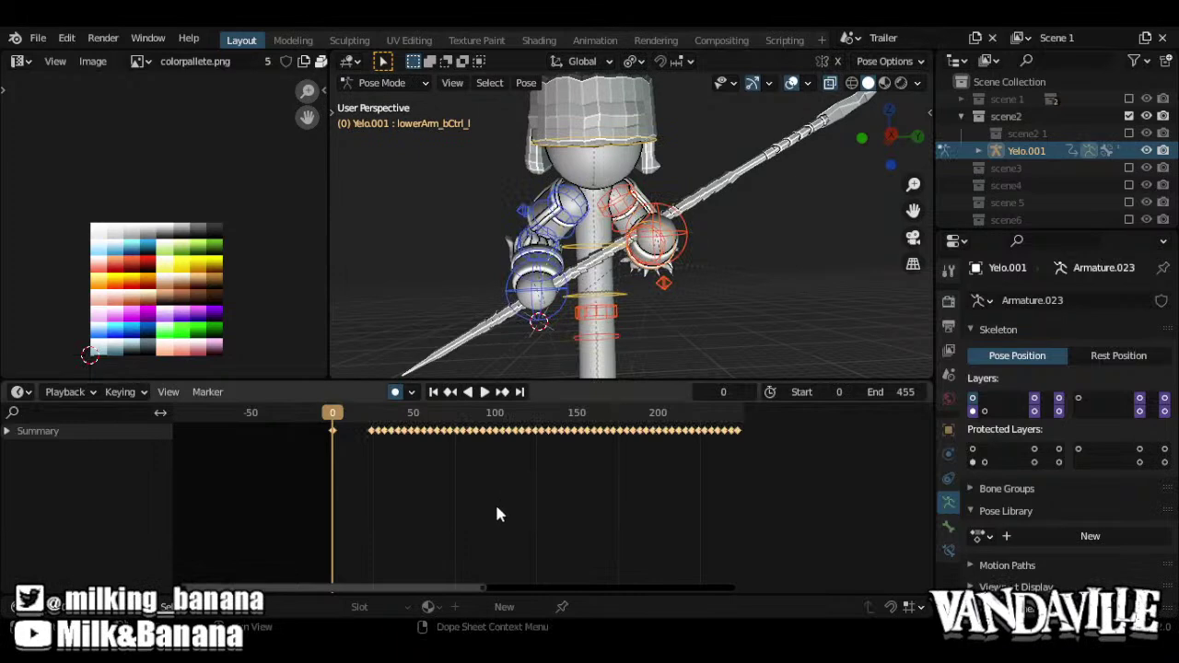
key("ctrl+Tab")
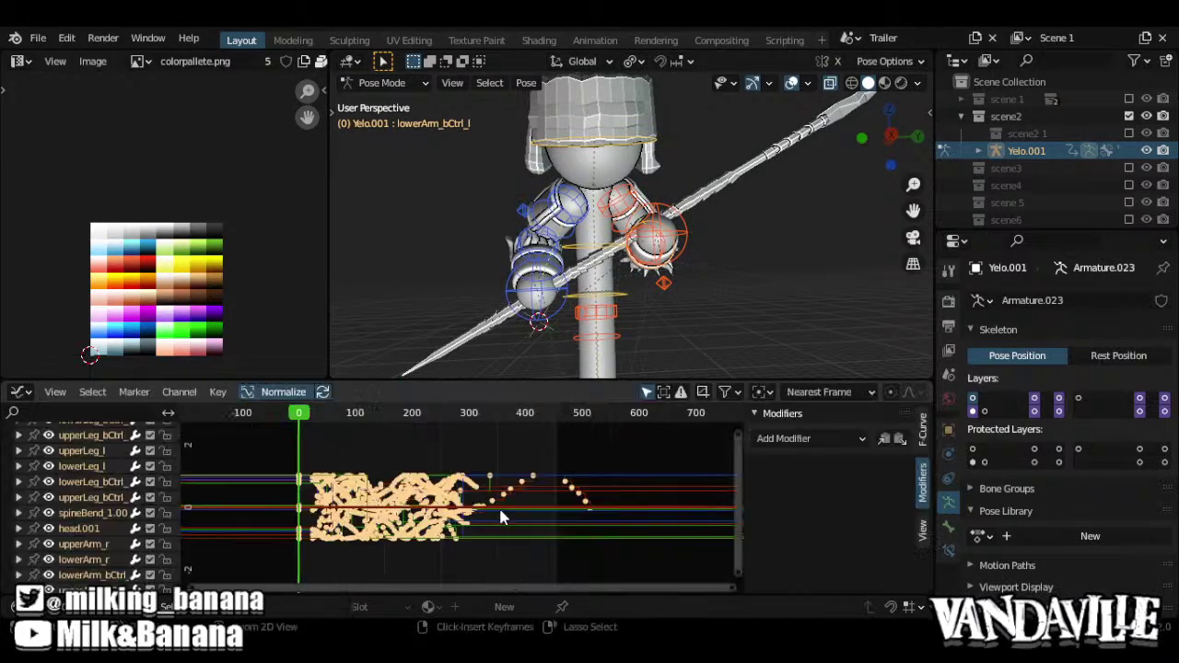
middle_click_drag(499, 507, 526, 510, "ctrl")
mouse_move(527, 510)
middle_mouse_down("ctrl")
mouse_move(586, 493)
mouse_move(539, 525)
middle_mouse_up("ctrl")
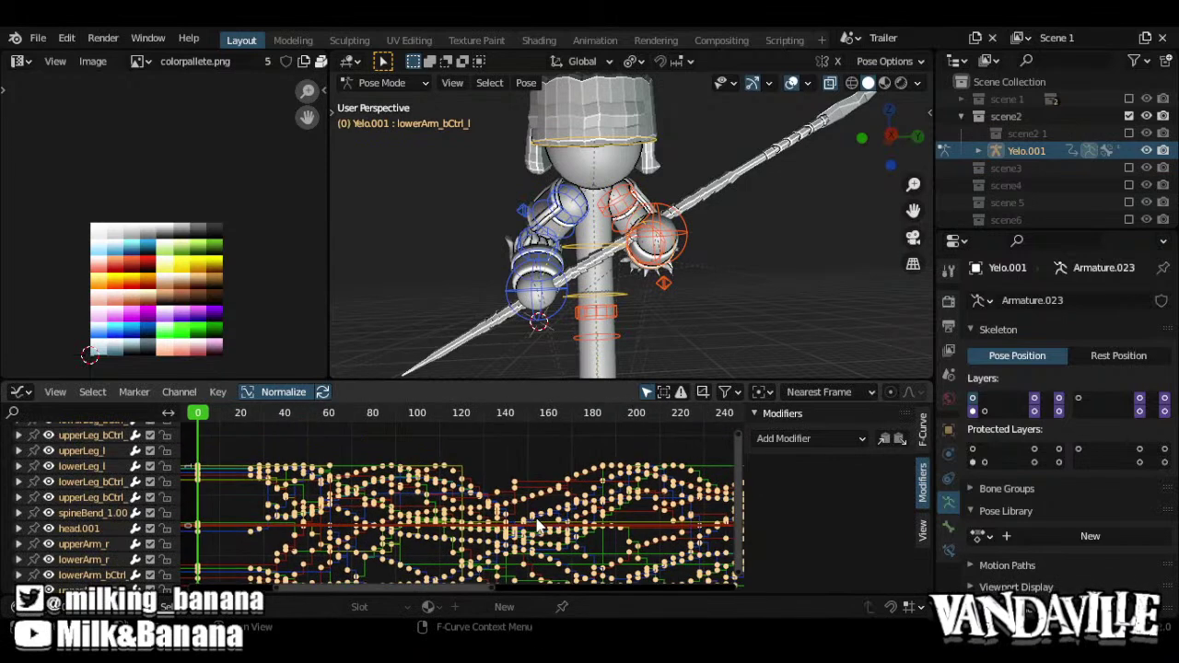
type("s.5")
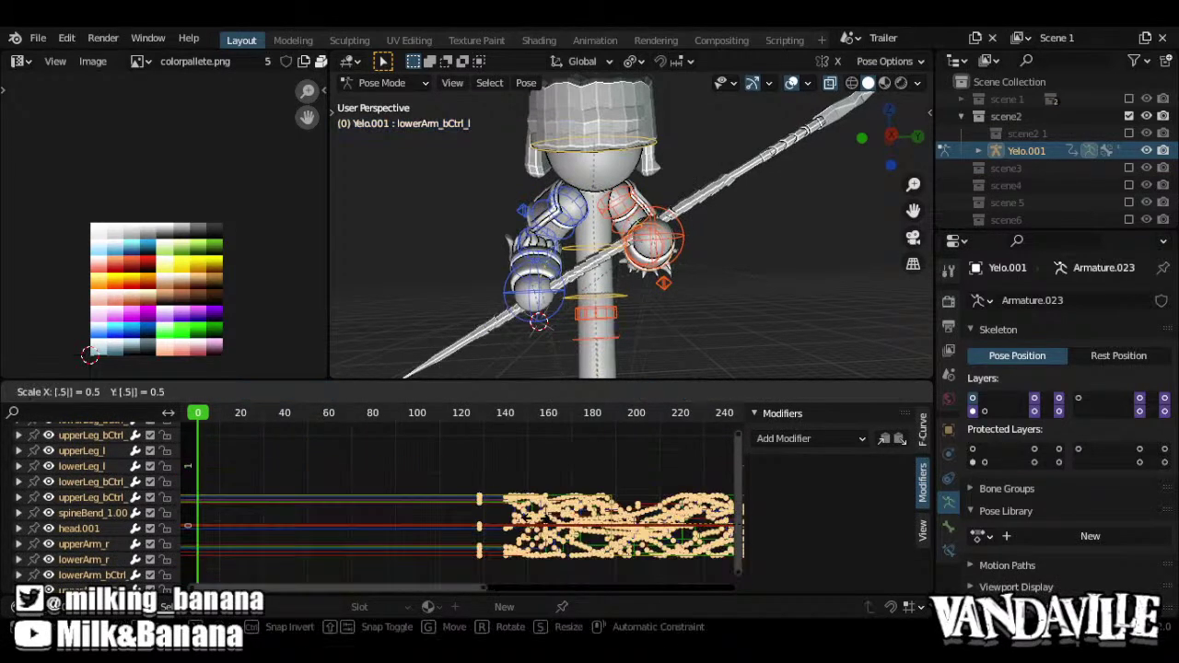
key("Return")
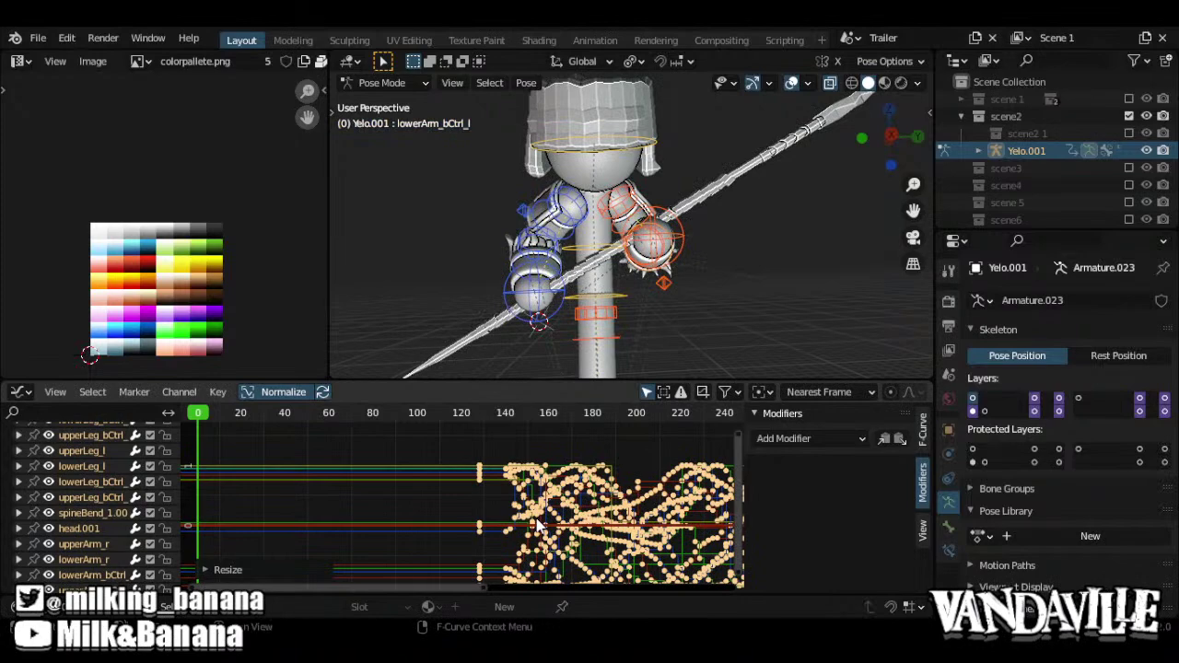
type("s.5")
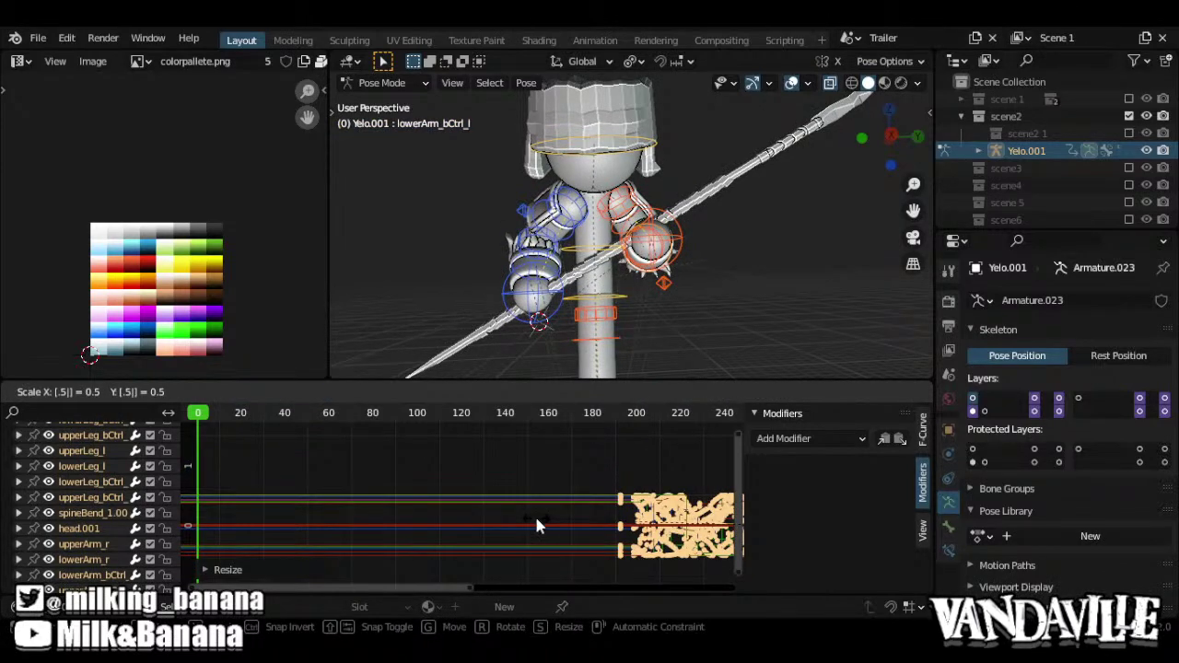
key("Return")
Select all of Yelo.001's keyframes in the Graph Editor and scale them by 0.2
middle_click_drag(538, 519, 282, 505, "ctrl")
mouse_move(283, 505)
middle_mouse_down("ctrl")
mouse_move(366, 503)
mouse_move(302, 500)
middle_mouse_up("ctrl")
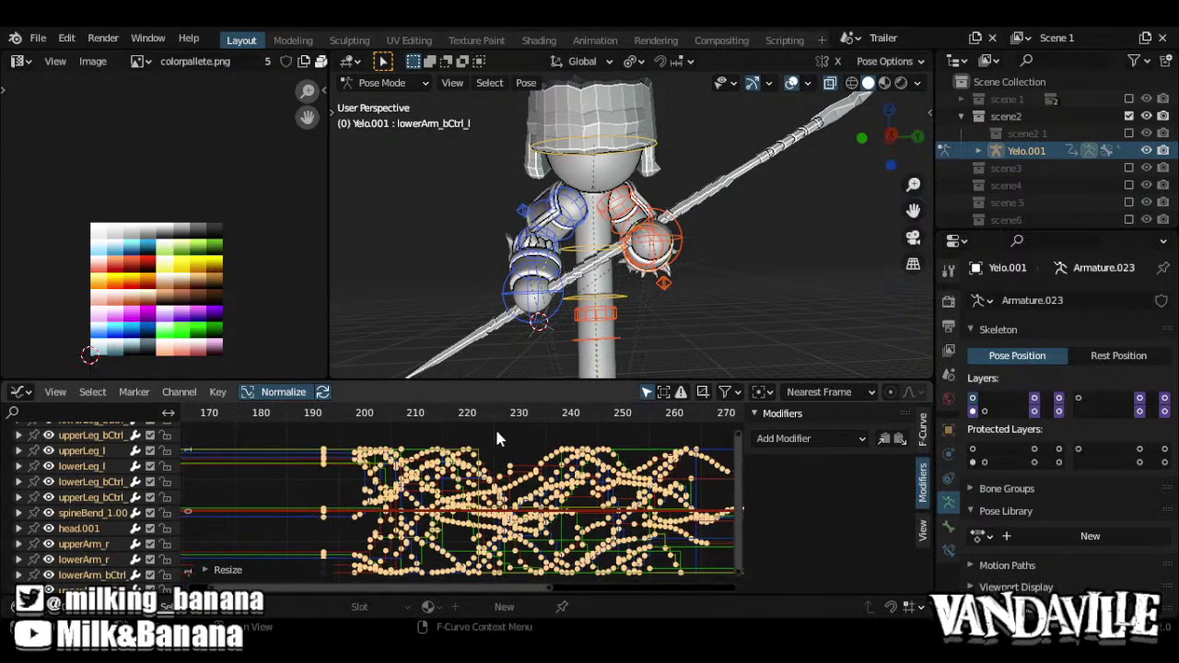
left_click(495, 472)
middle_click_drag(496, 474, 410, 532, "ctrl")
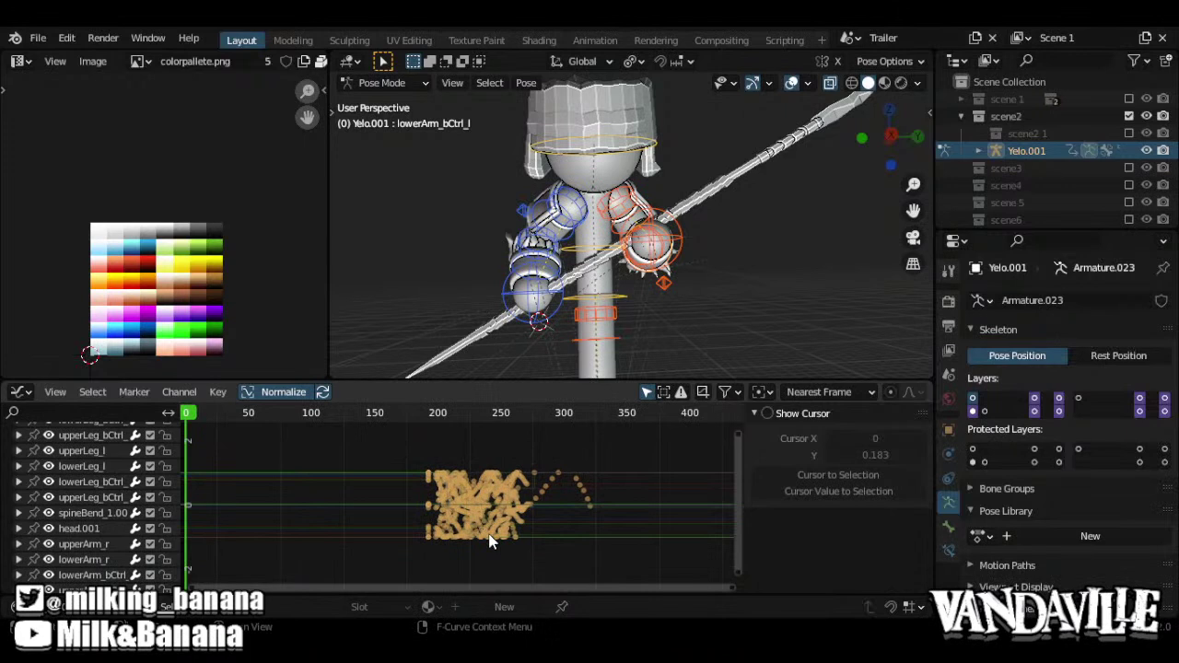
type("as.2")
key("Return")
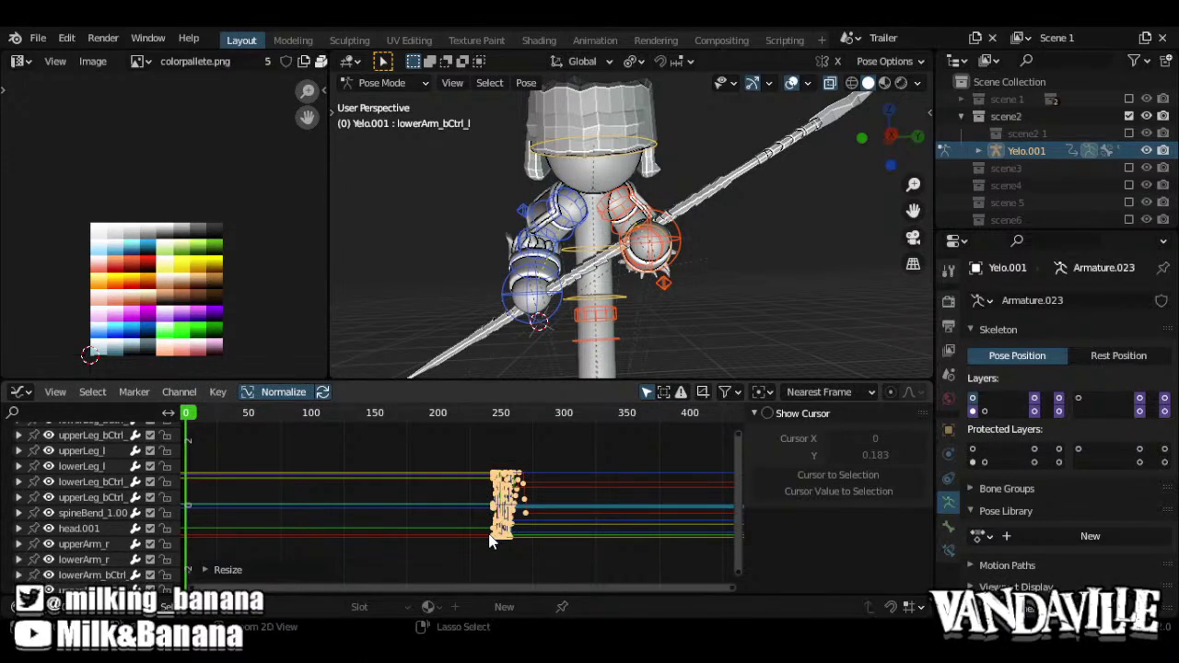
Undo the last keyframe scaling and scale all of Yelo.001's keyframes by 2 in the Graph Editor, twice in a row
key("ctrl+z")
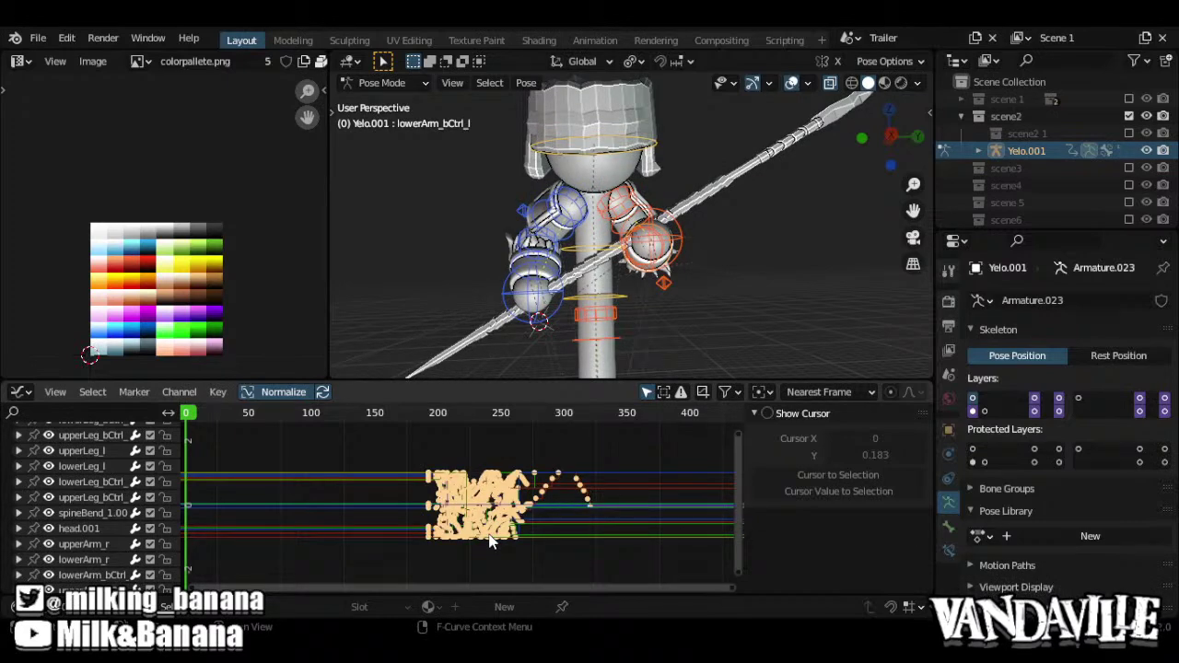
type("scene2")
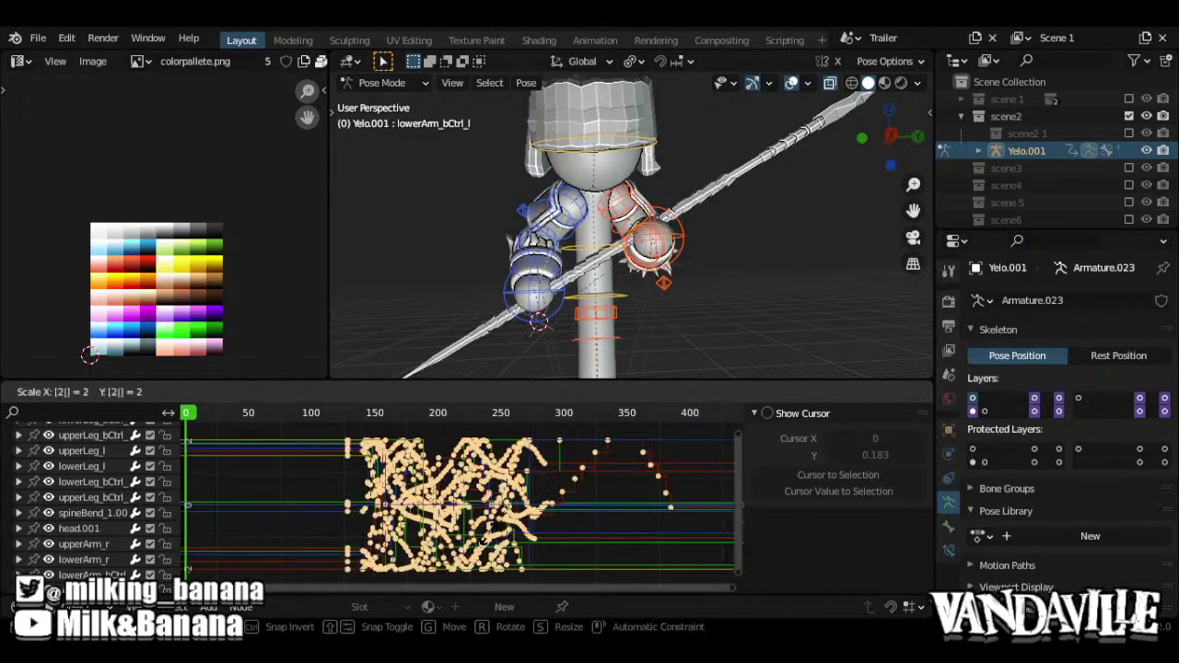
key("Return")
type("s2")
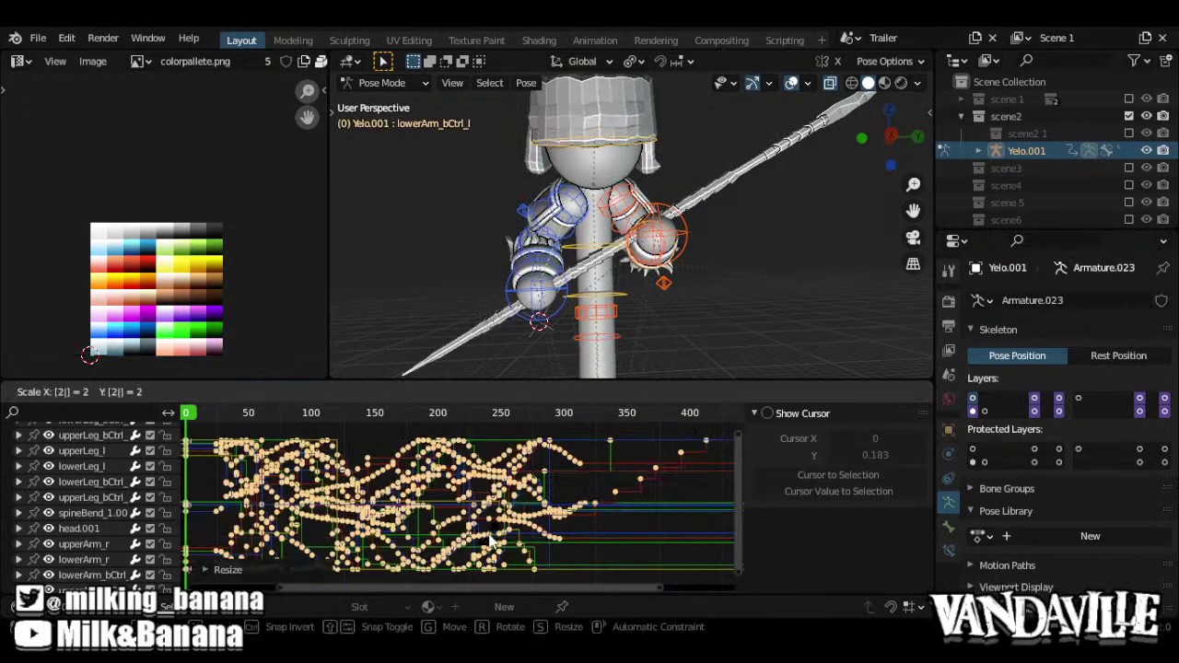
key("Escape")
scroll(534, 488, "up", 6)
middle_click_drag(567, 481, 686, 523)
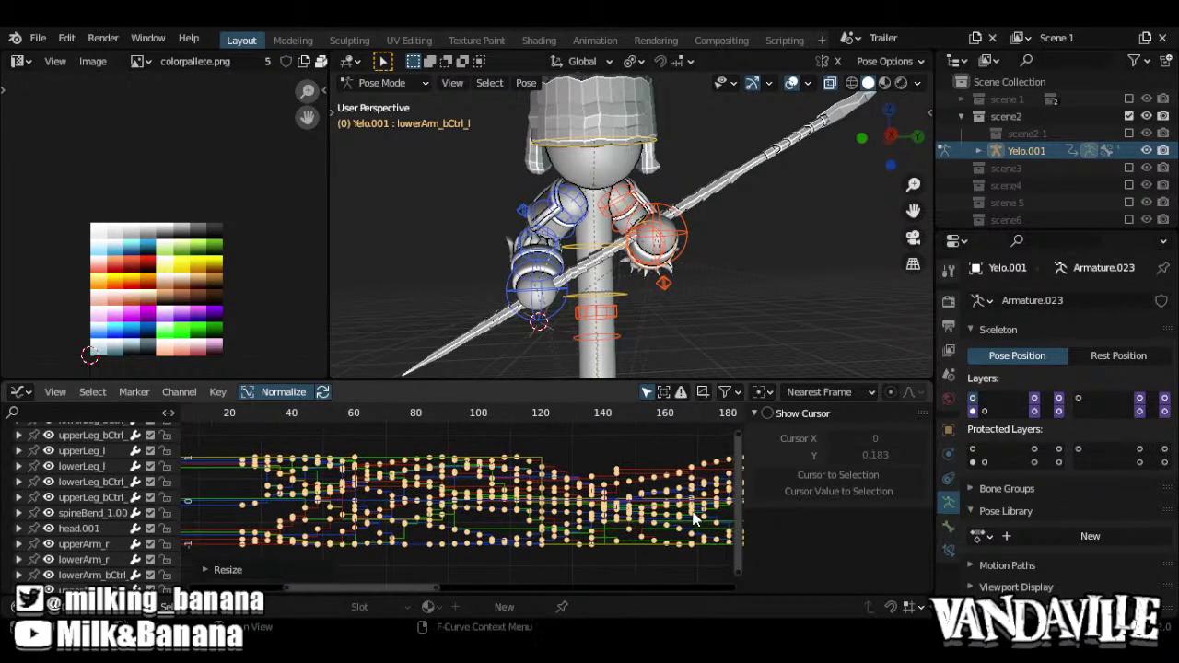
Play back Yelo.001's animation in the Timeline and examine its keyframe spacing across the frame range in the Graph Editor
key("ctrl+Tab")
key("space")
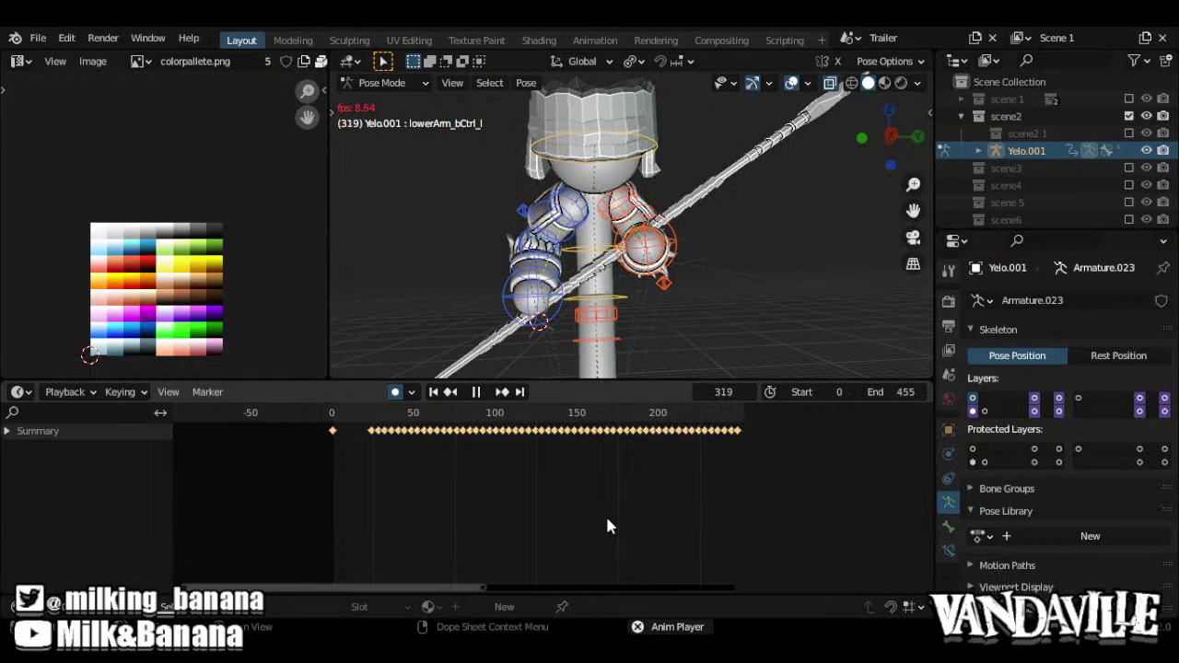
key("space")
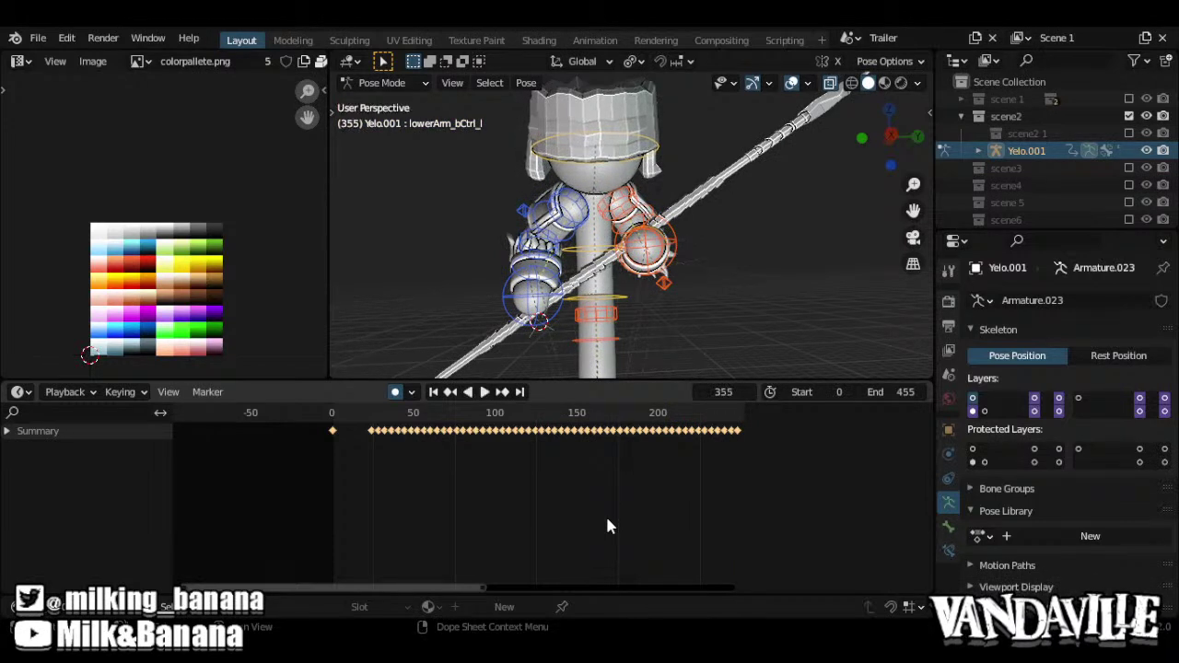
middle_click_drag(606, 514, 580, 534, "ctrl")
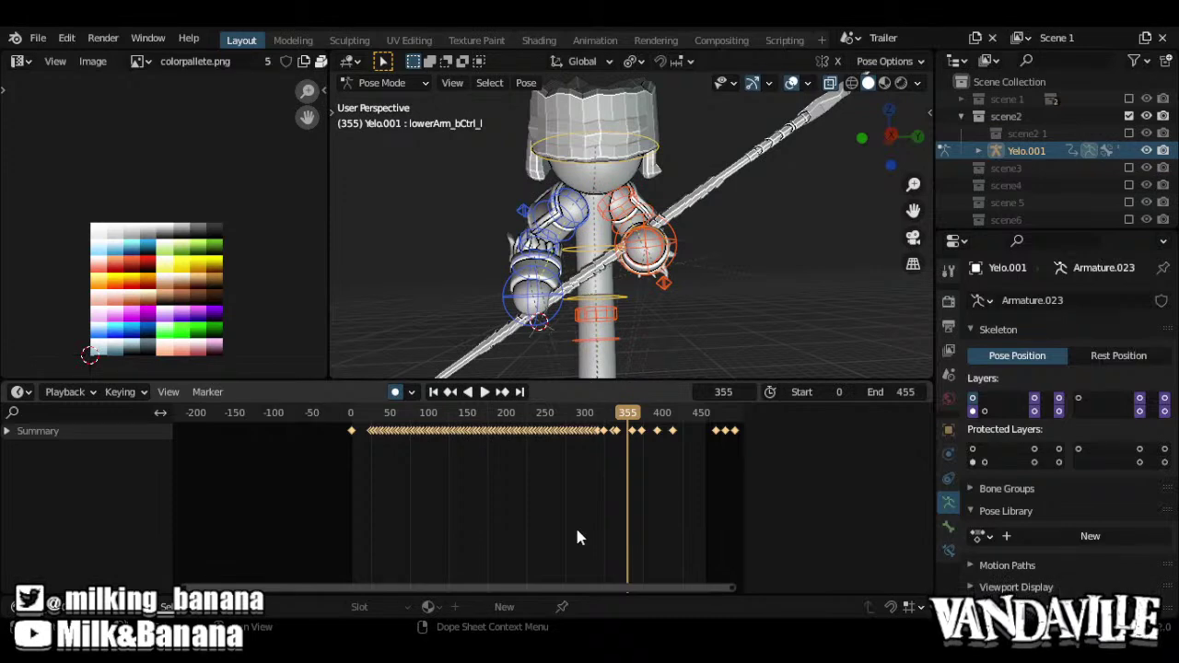
key("ctrl+Tab")
scroll(644, 474, "up", 5)
scroll(645, 475, "down", 12)
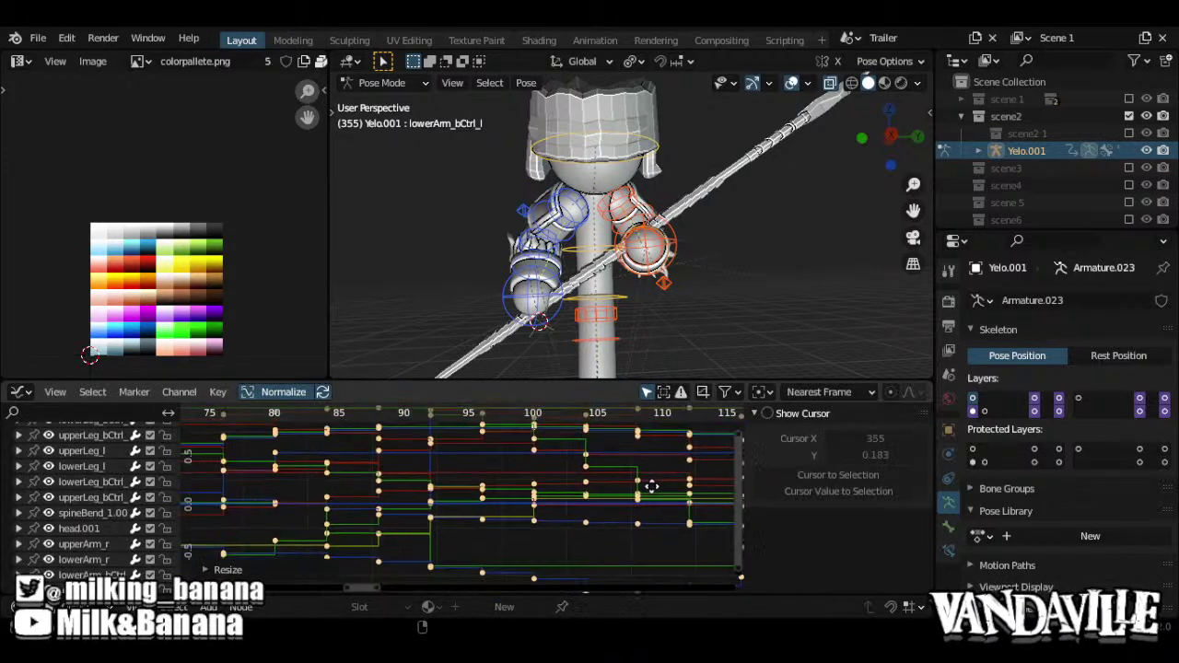
scroll(525, 514, "down", 3)
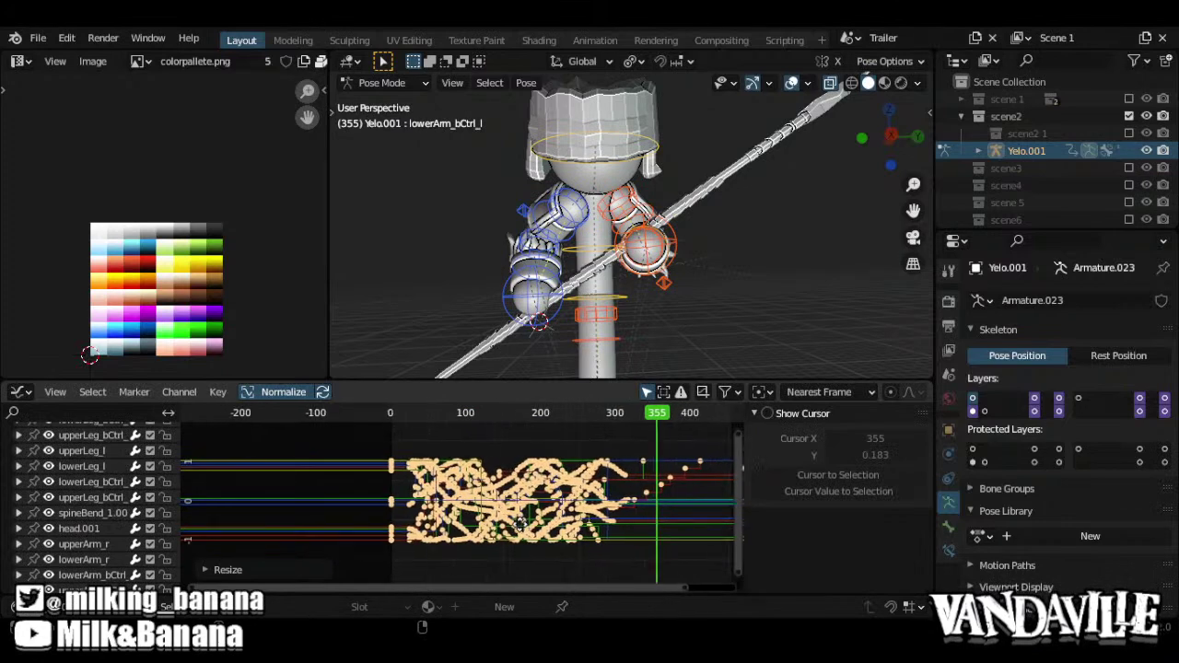
scroll(515, 524, "up", 1)
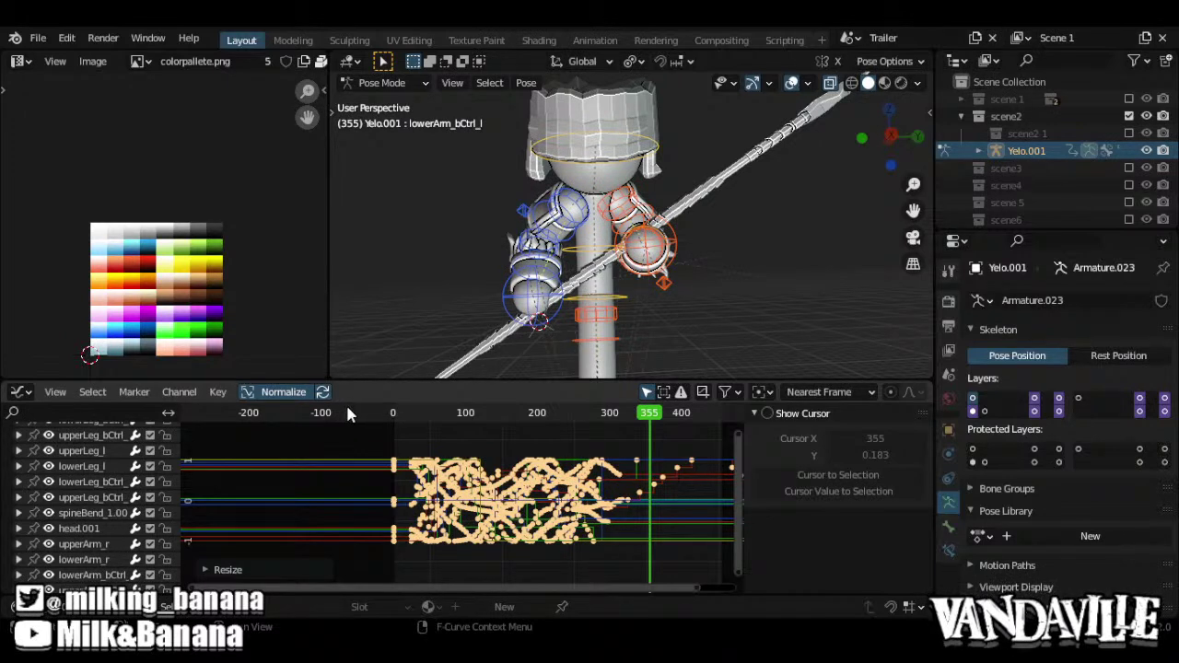
Return to frame 0 and scale all of Yelo.001's keyframes by 0.5 in the Graph Editor, four times in a row
key("shift+Left")
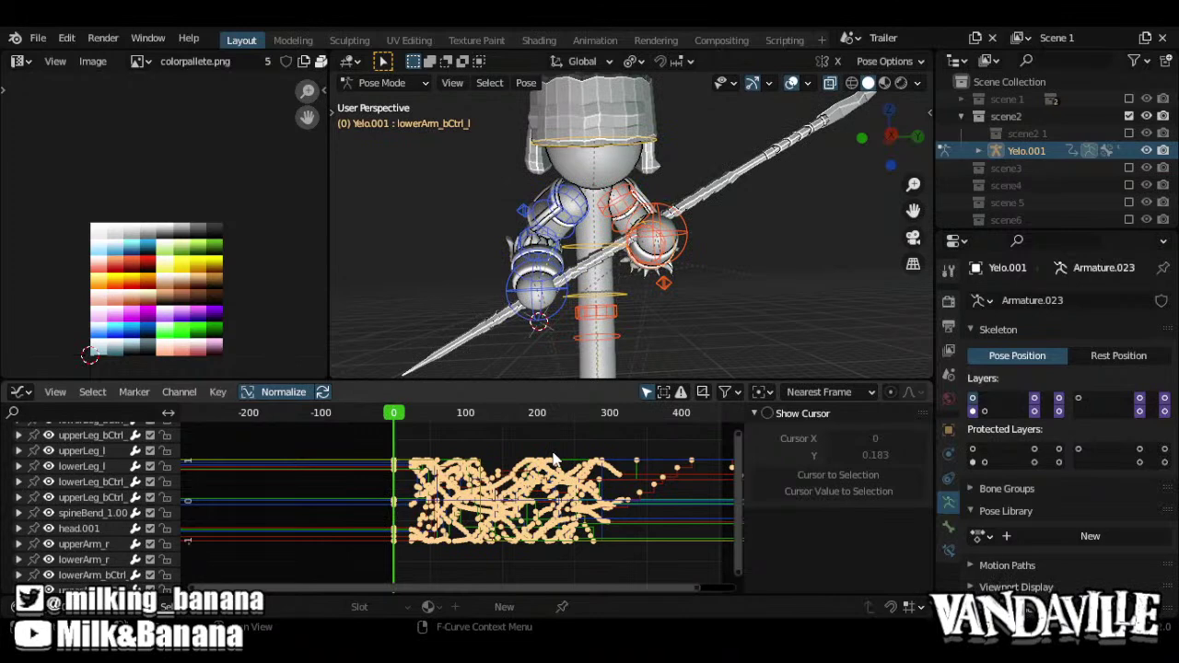
type("sx0.5")
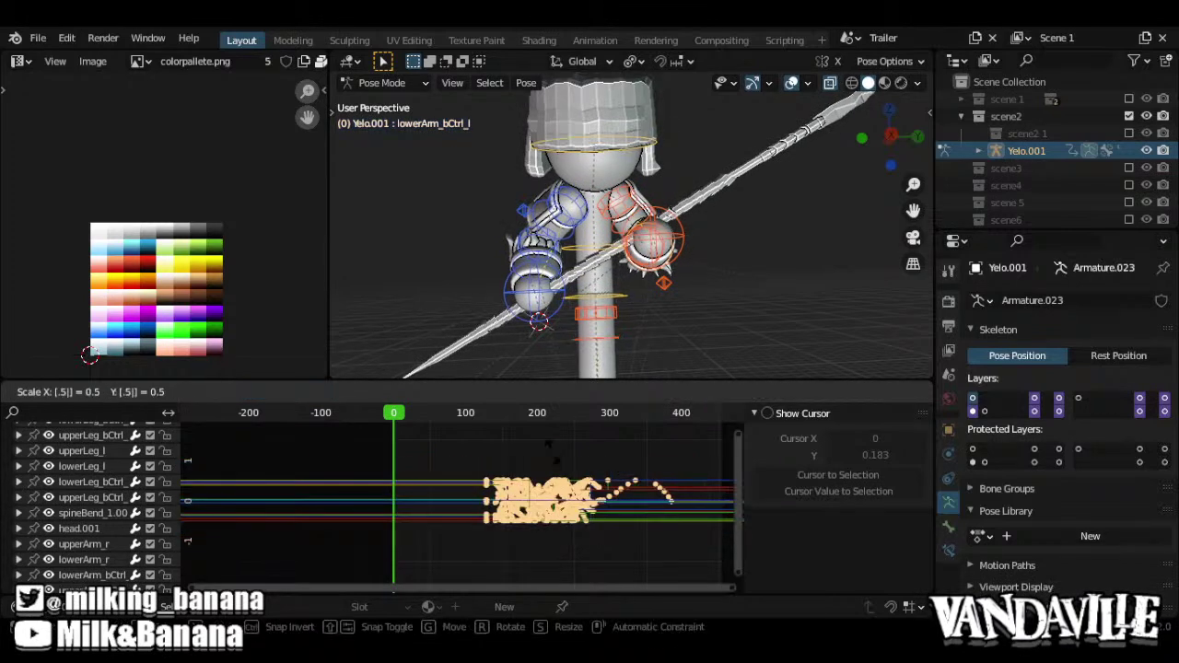
key("Return")
type("s.5")
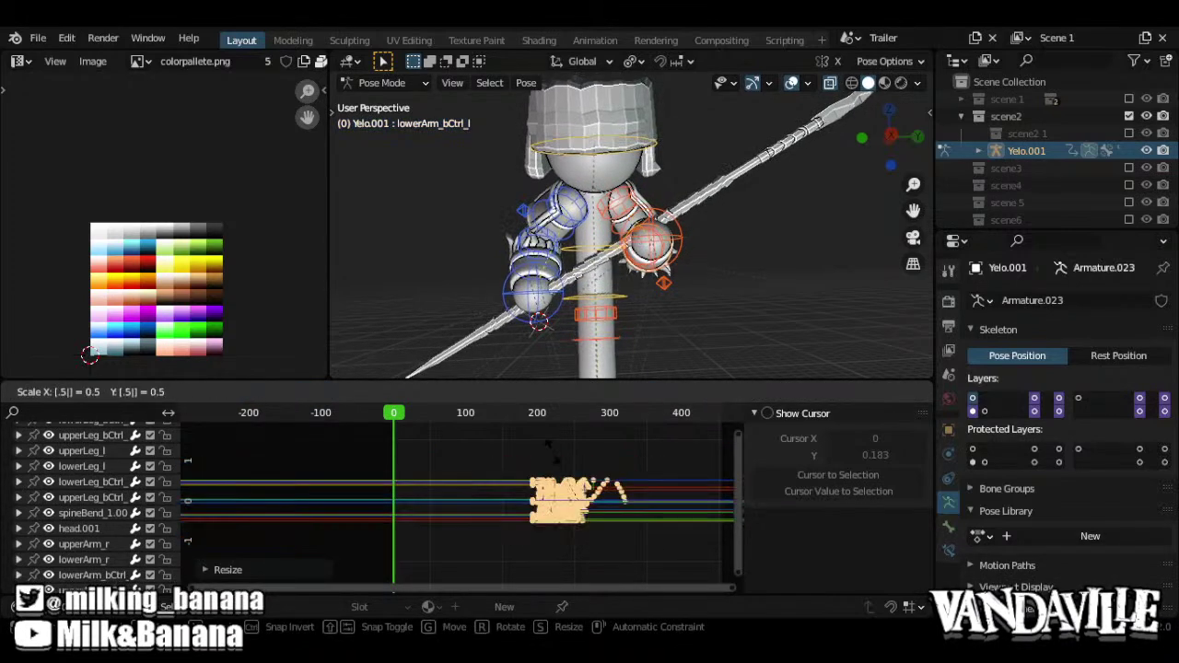
type("x")
key("Return")
type("s.5")
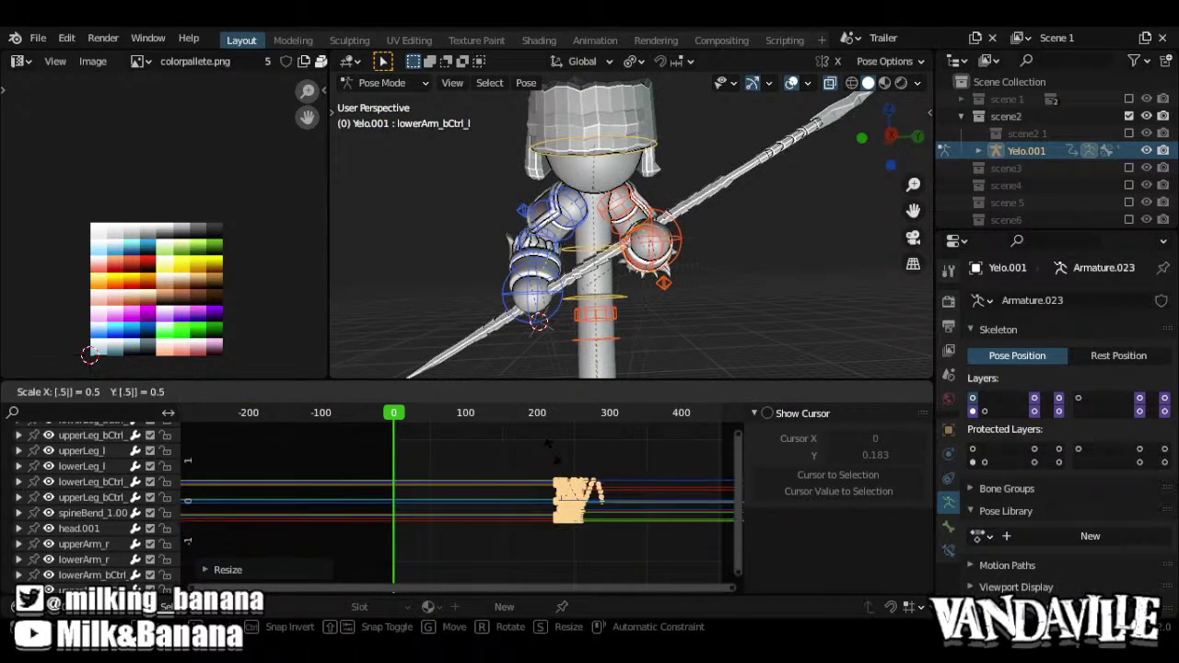
key("Escape")
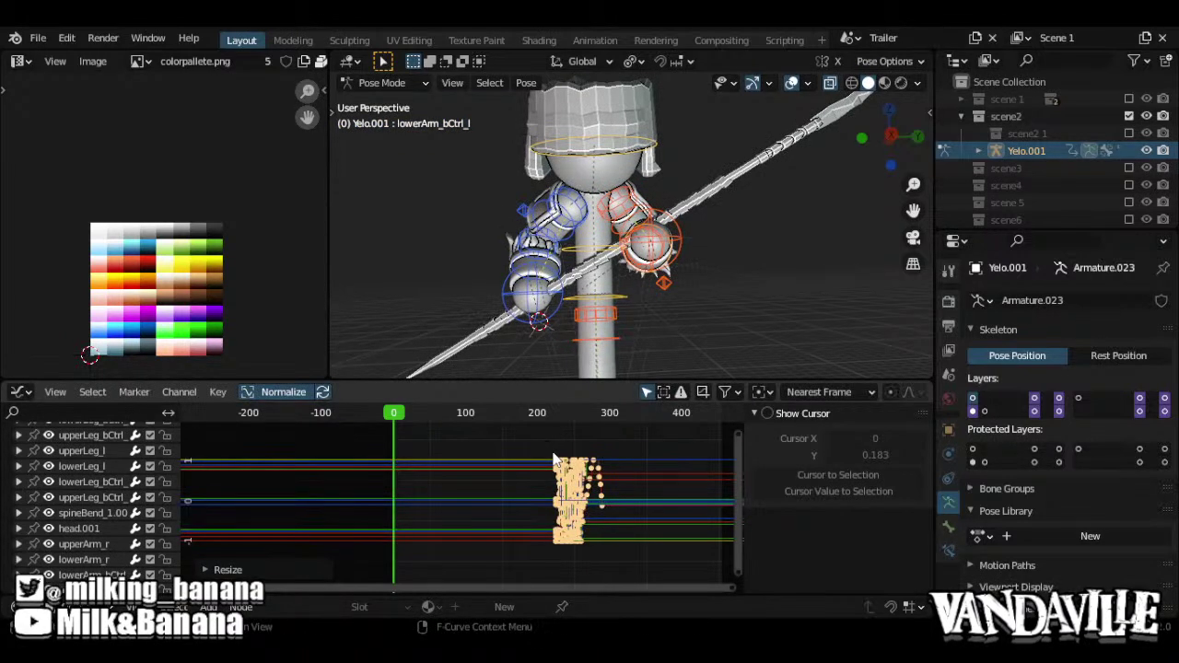
type("s.5")
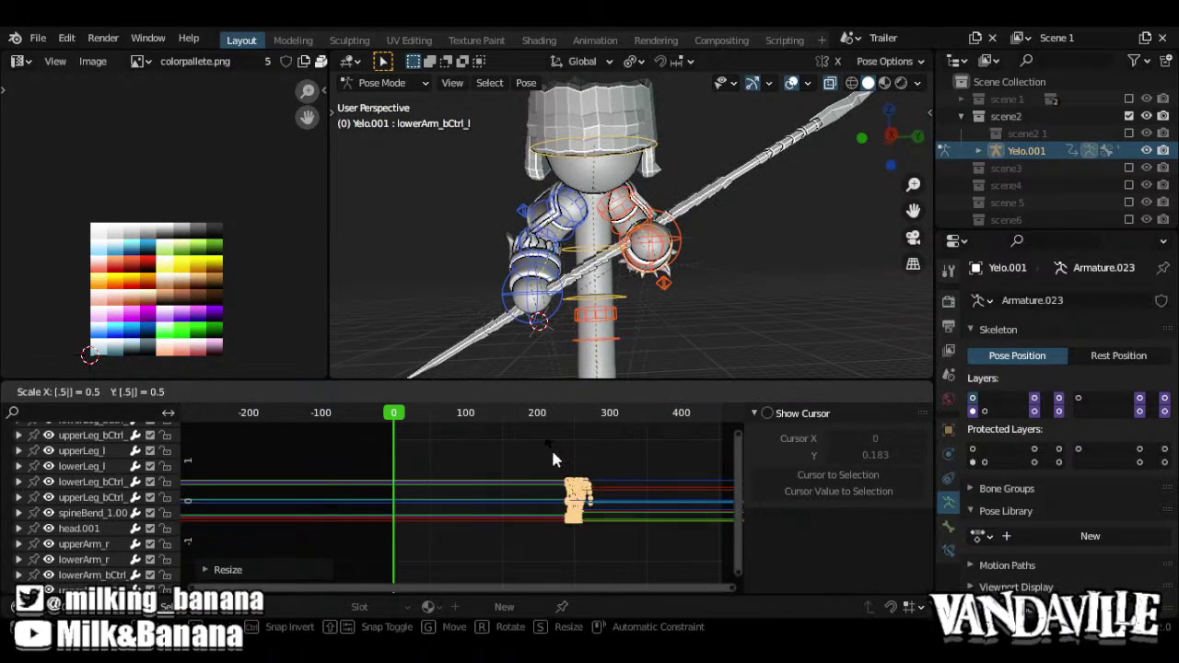
key("Escape")
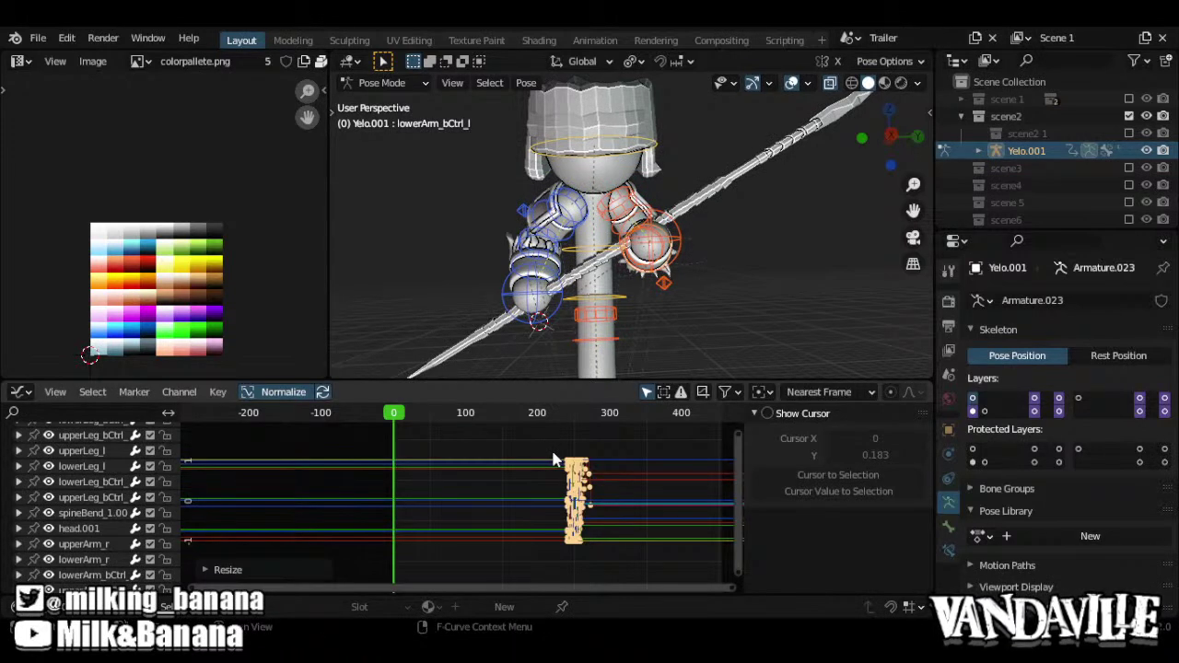
key("s")
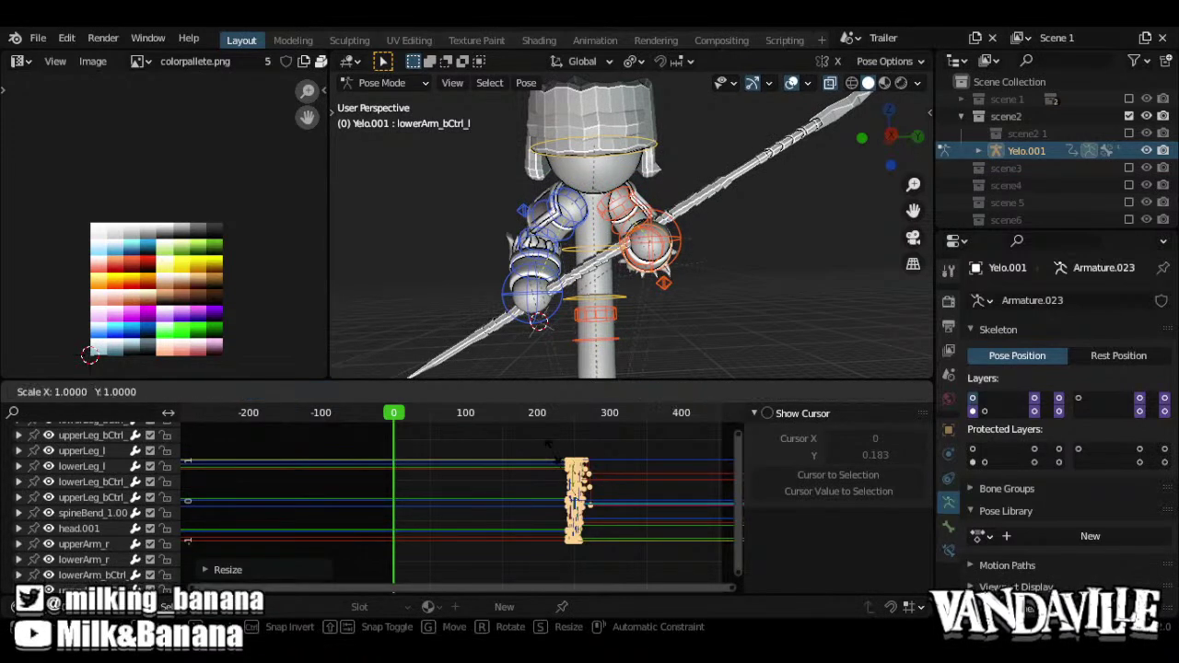
key("Escape")
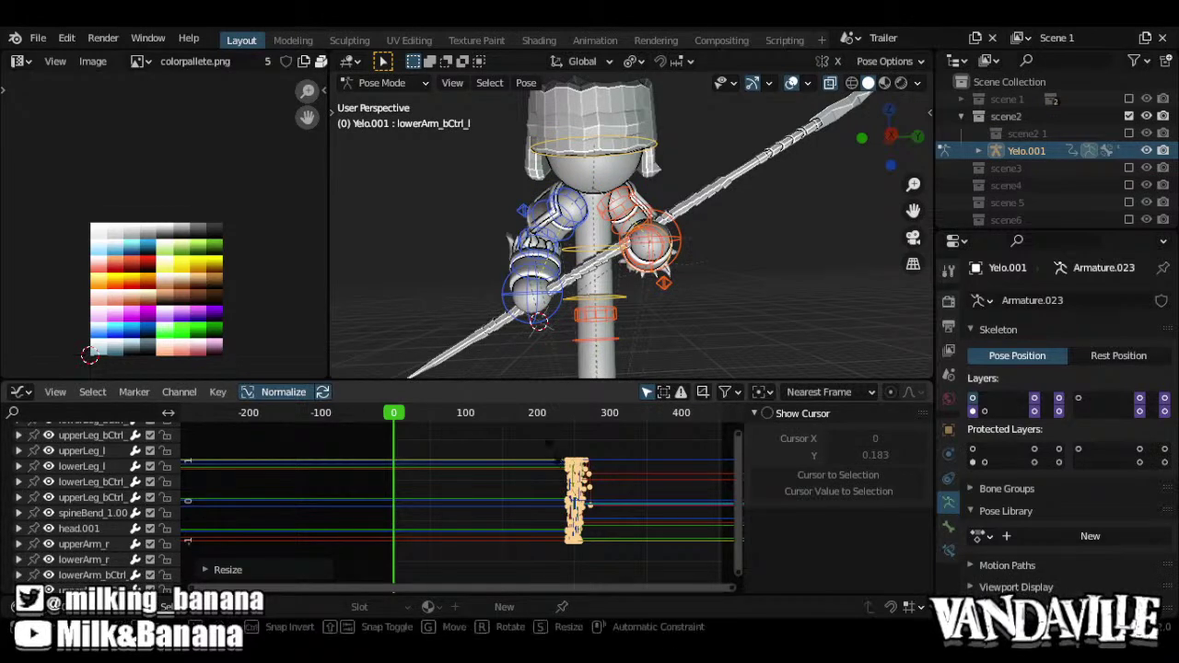
Scale all of Yelo.001's keyframes by 2, four times in a row, to spread them back over the original frame range
type("s2")
key("BackSpace")
type("2")
key("Return")
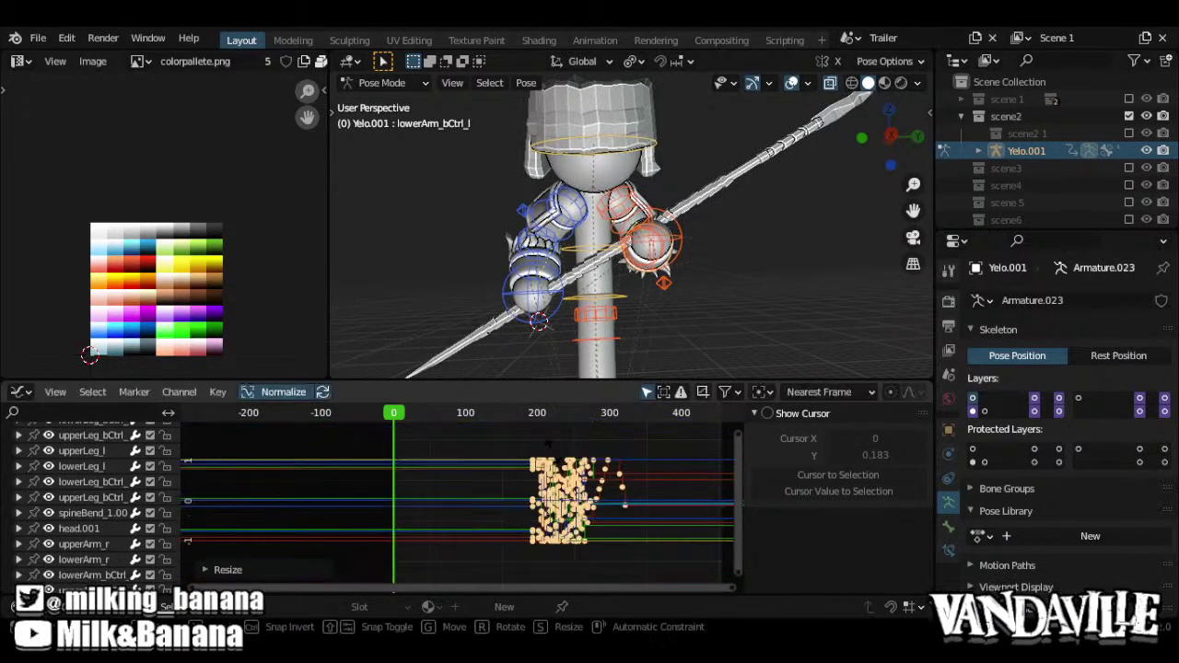
type("s2")
key("Return")
type("s2")
key("Escape")
Play back Yelo.001's rescaled animation to check its choppy motion
key("space")
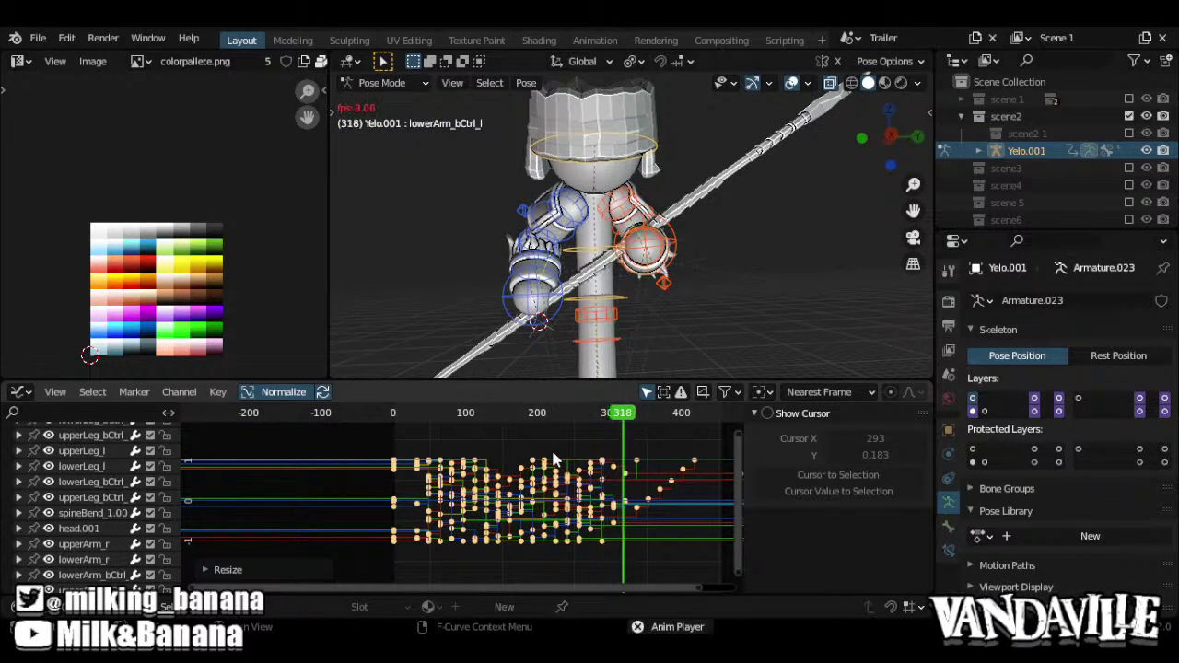
key("space")
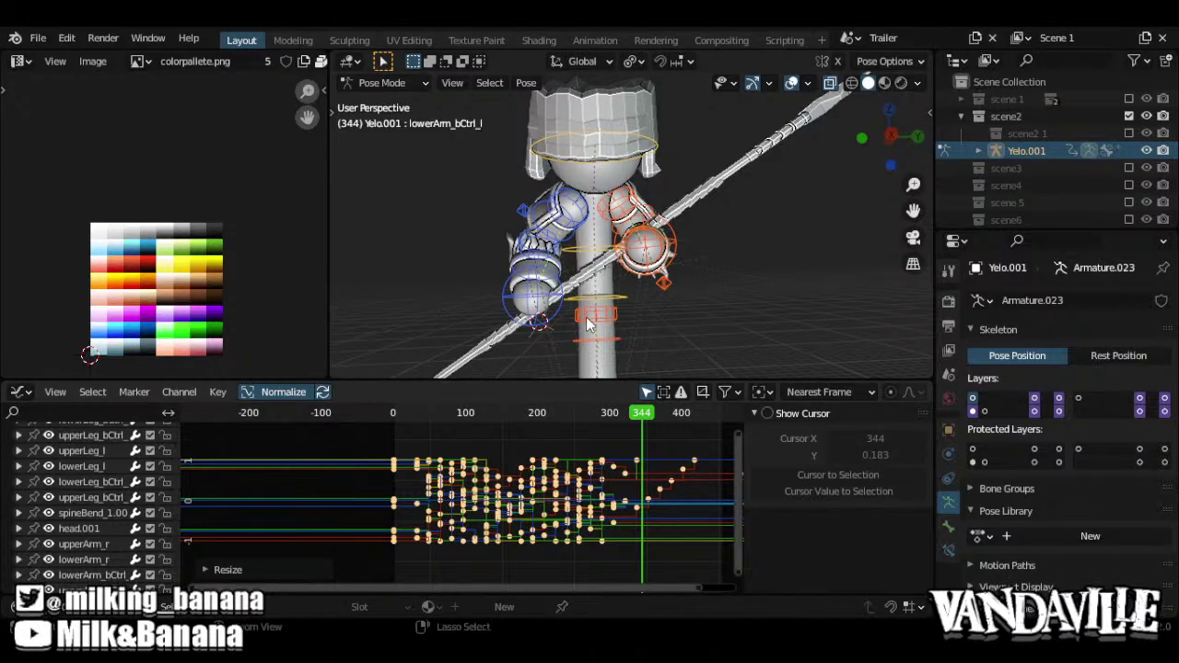
Return to Object Mode, exclude the scene2 collection from the view layer and enable the scene3 collection
key("ctrl+Tab")
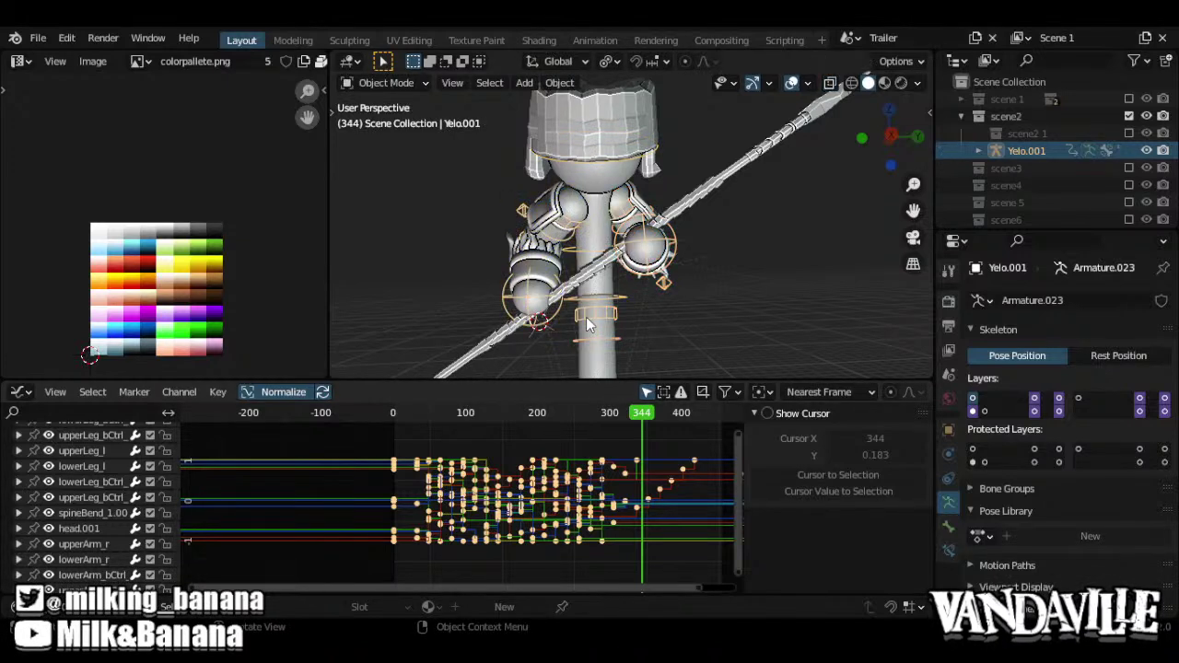
left_click(1129, 115)
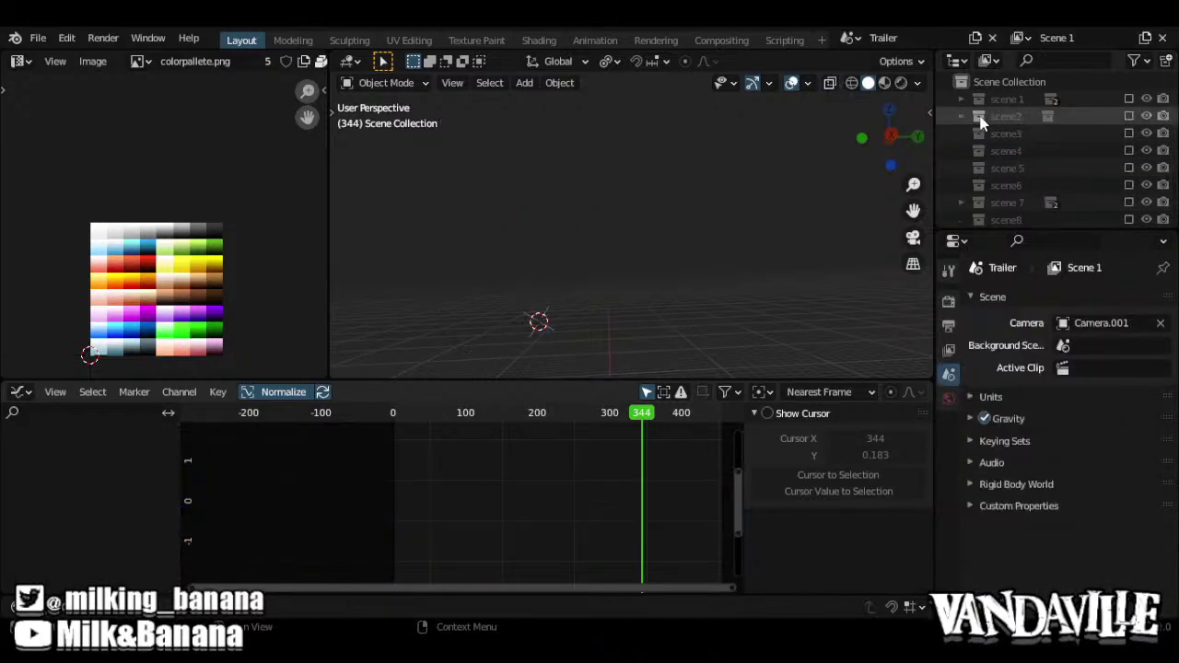
left_click(1129, 133)
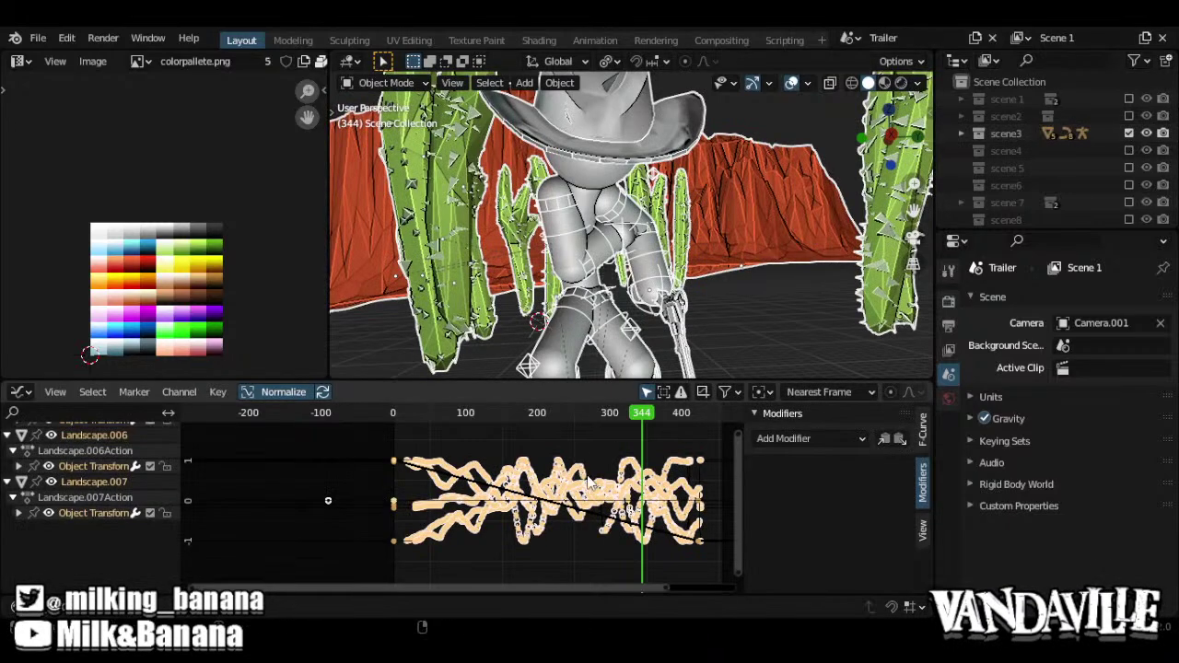
Select the Colt.001 armature, enter Pose Mode and select all of its bones
key("ctrl+Tab")
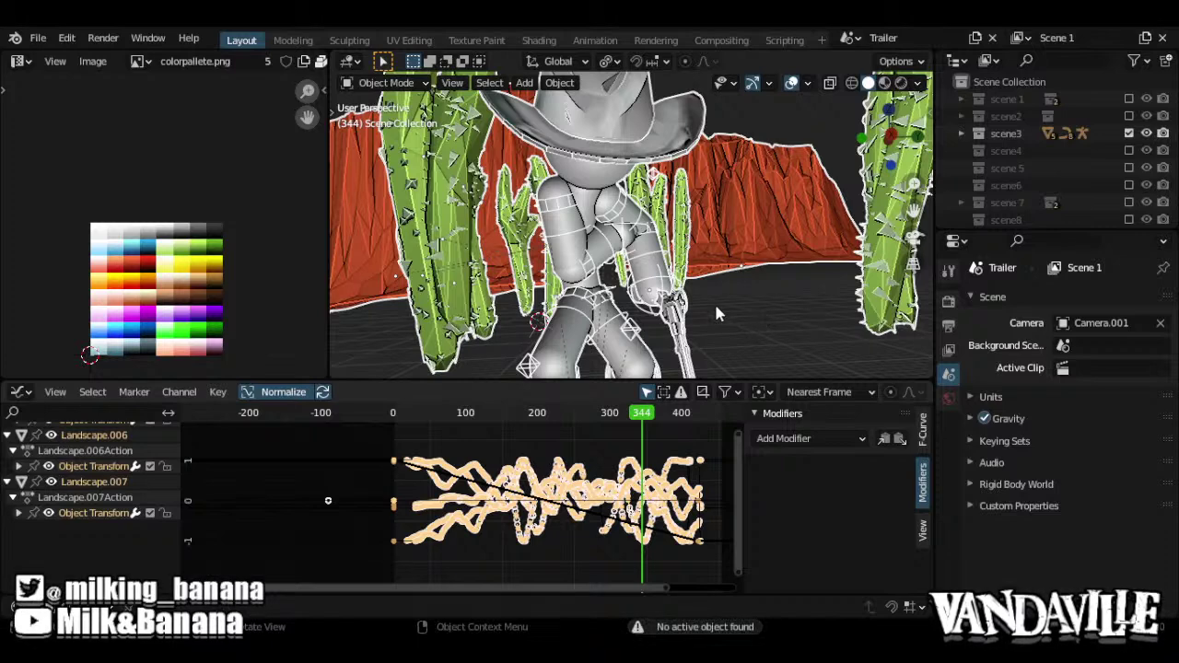
left_click(657, 286)
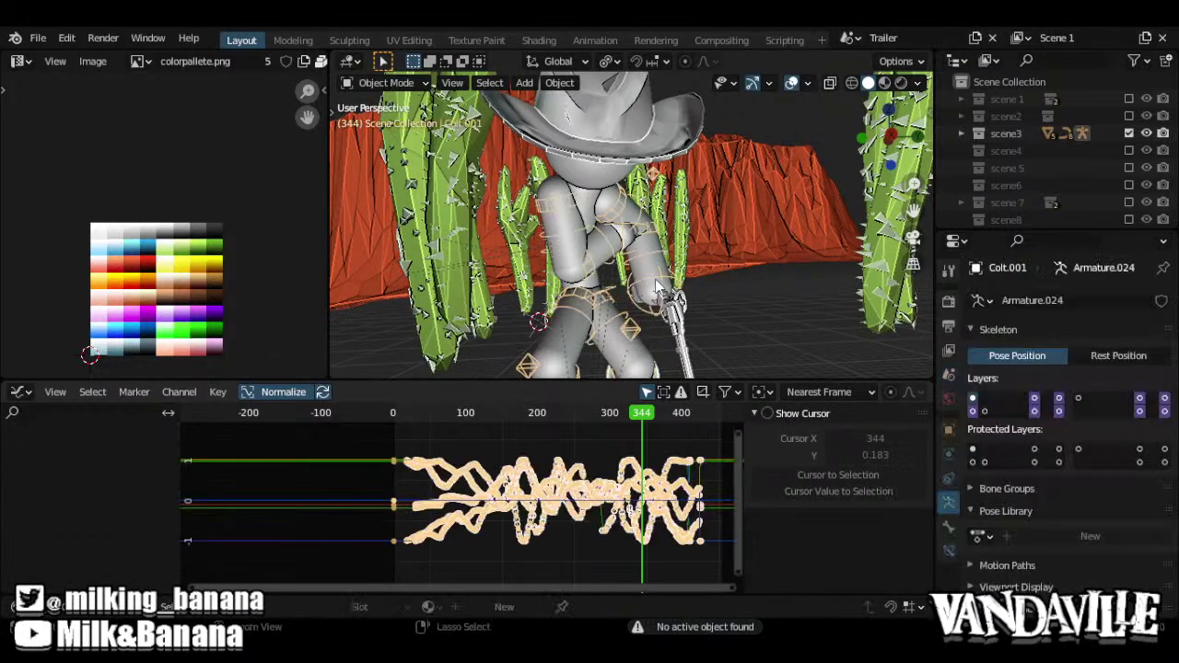
key("ctrl+Tab")
key("a")
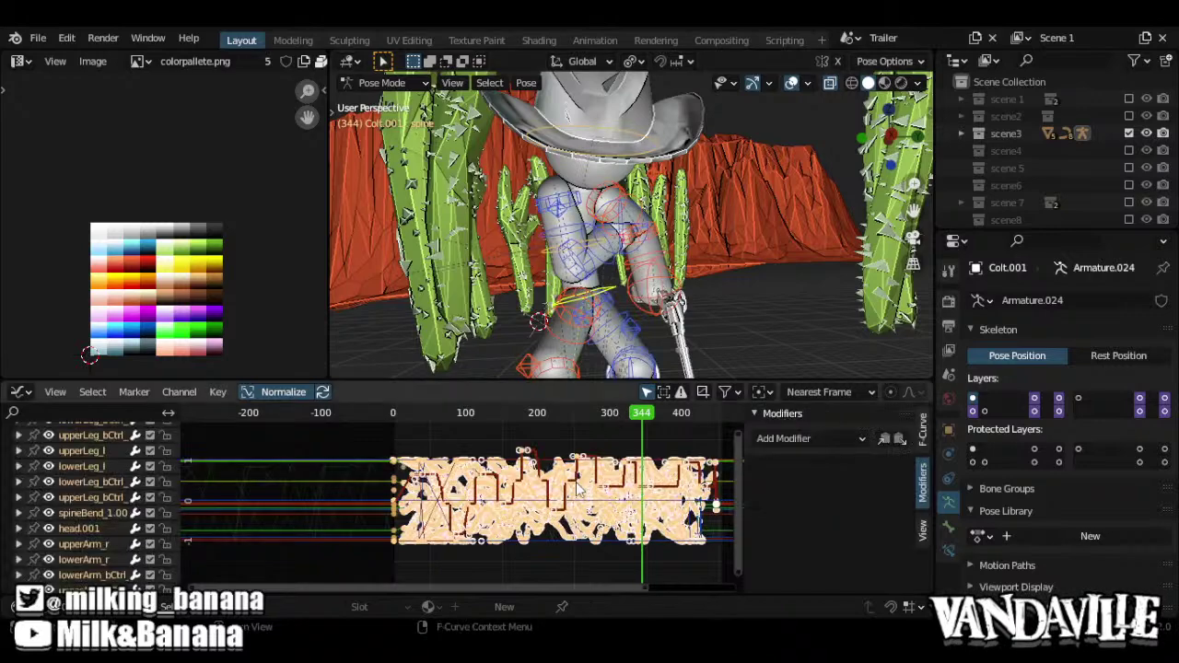
Inspect Colt.001's curves in the Graph Editor, picking individual keyframes on the red stepped curve between frames 80 and 140
scroll(461, 502, "up", 7)
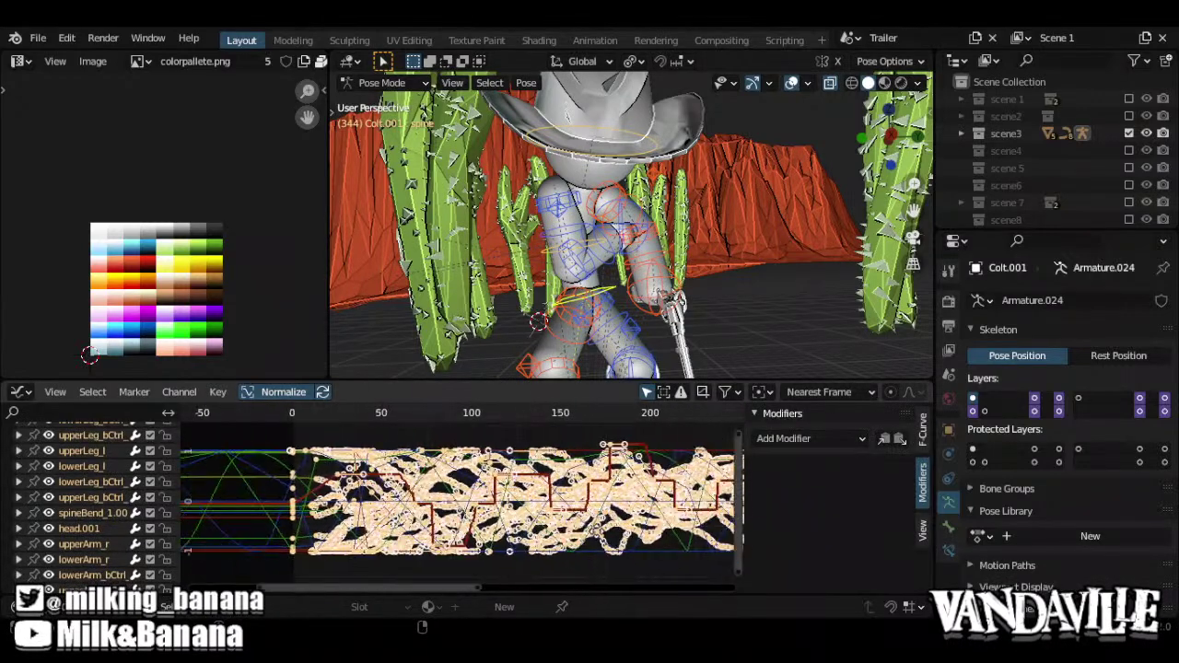
middle_click_drag(614, 525, 615, 510, "ctrl")
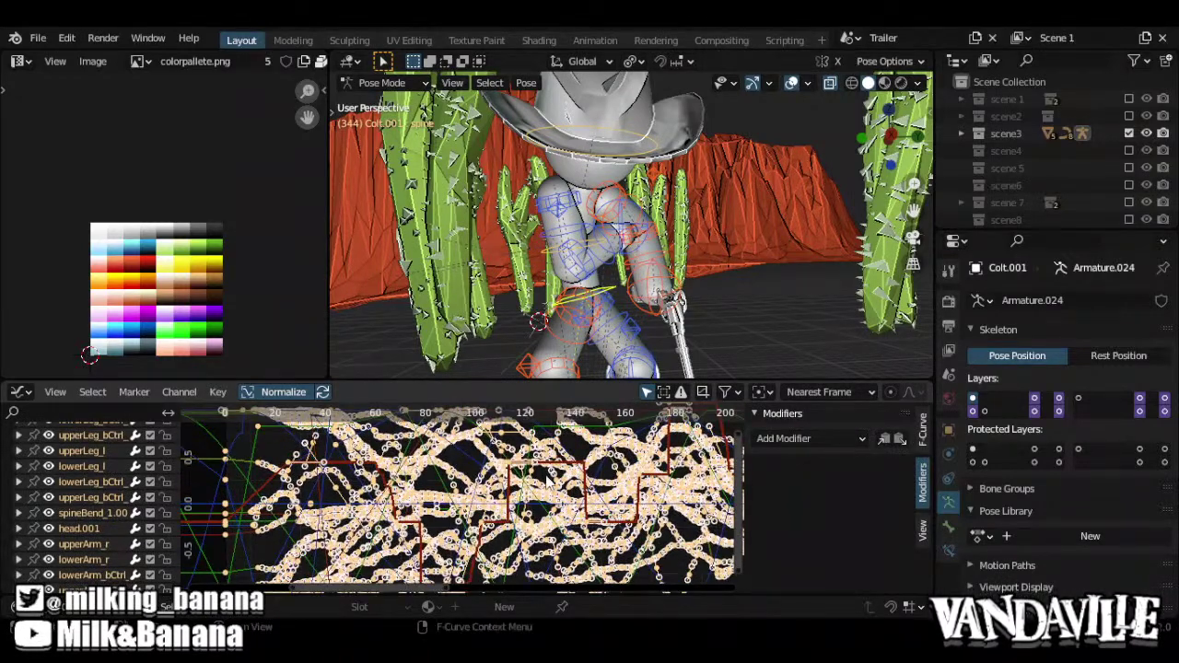
left_click(511, 459)
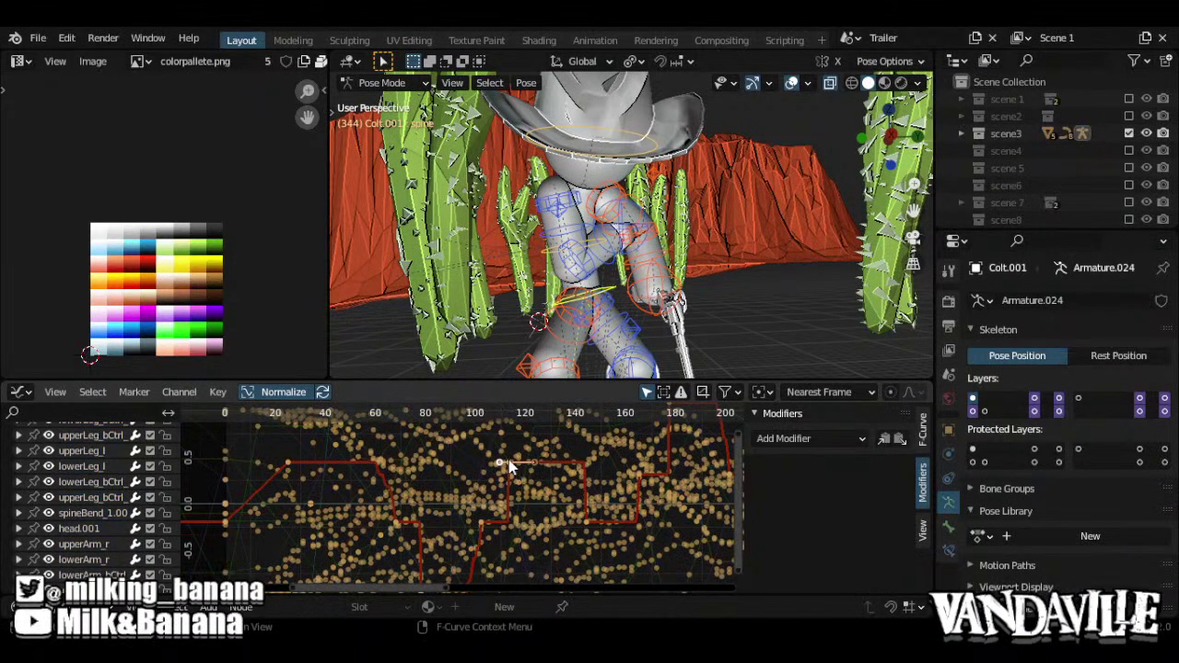
middle_click_drag(560, 471, 574, 467, "ctrl")
left_click(527, 534)
scroll(113, 520, "down", 5)
middle_click_drag(588, 500, 514, 505, "ctrl")
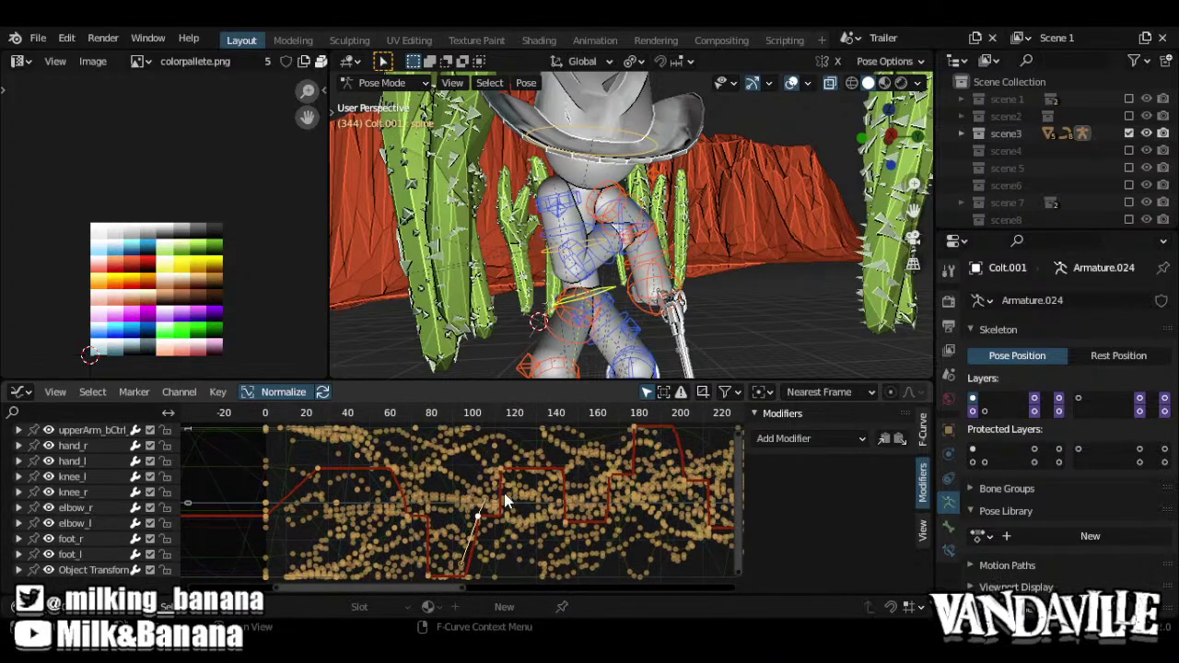
Switch to the Timeline and play Colt.001's animation from the start to review its motion
key("ctrl+Tab")
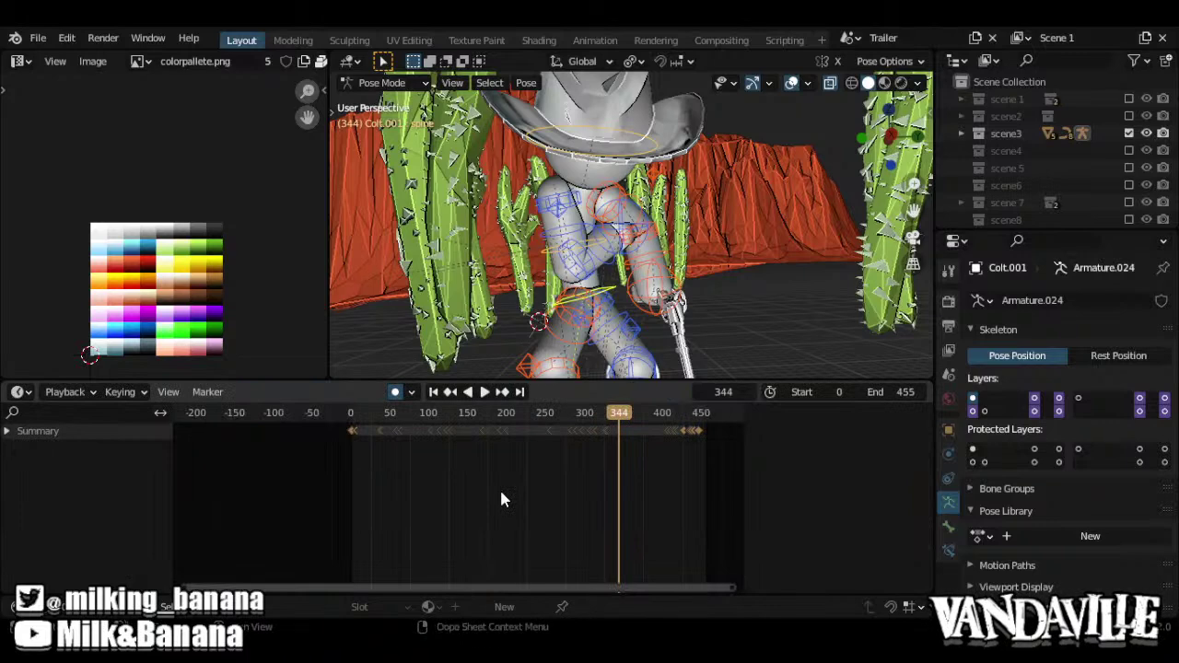
middle_click_drag(452, 477, 488, 476, "ctrl")
middle_click_drag(483, 476, 525, 475)
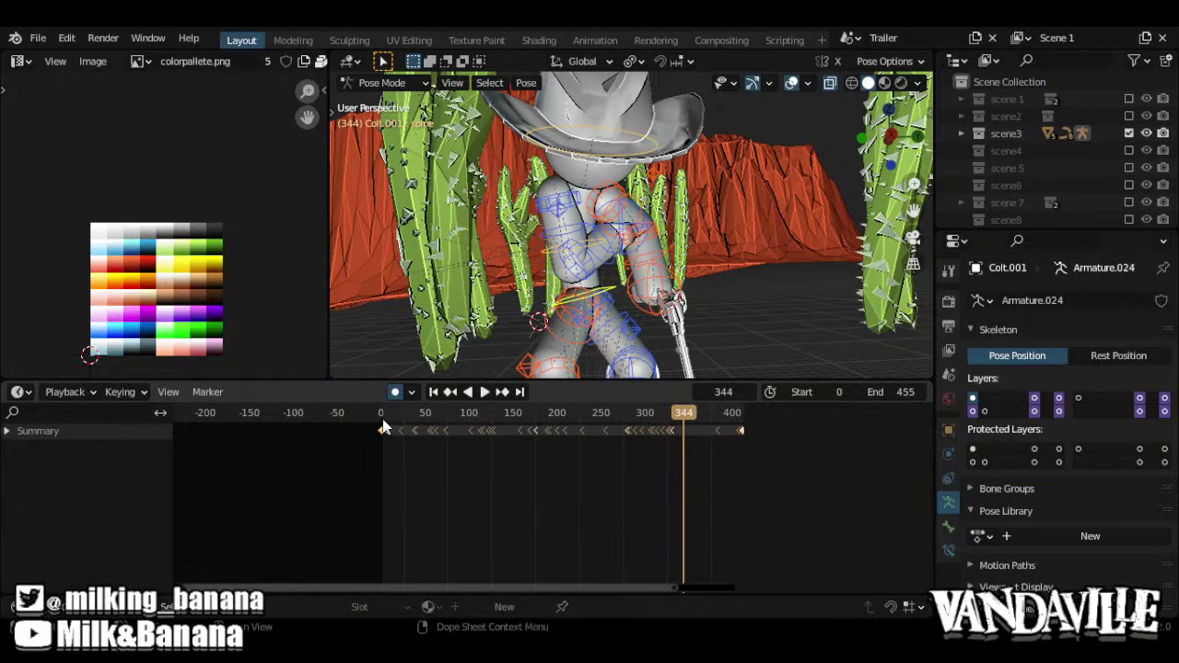
left_click(331, 412)
key("space")
key("space")
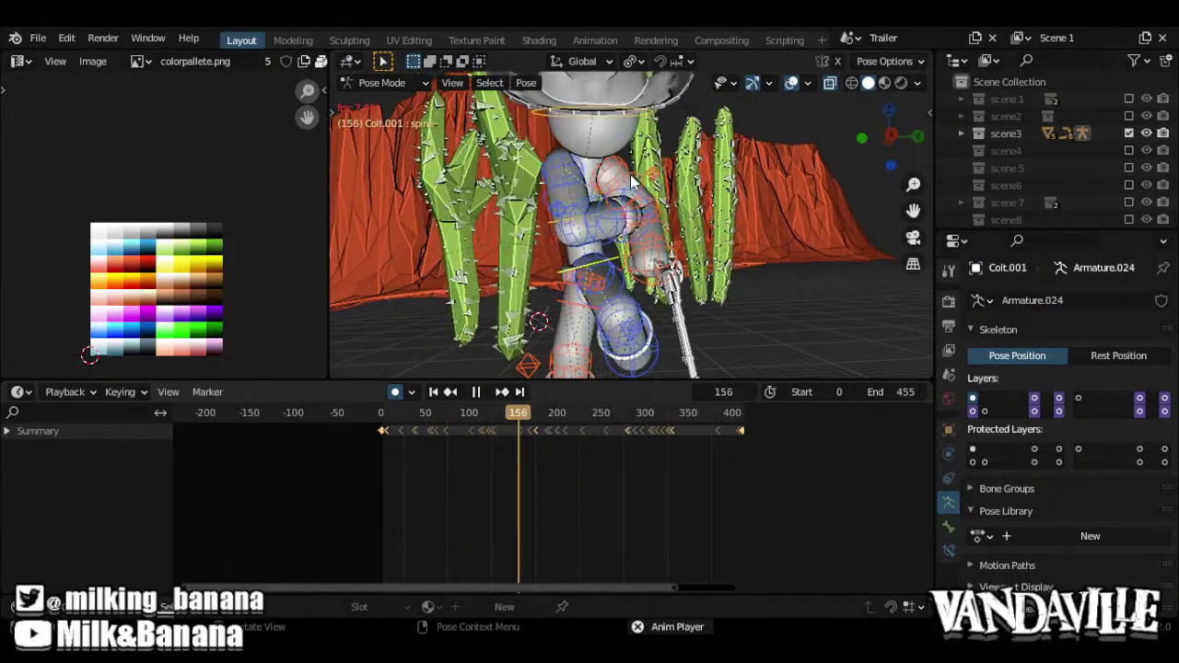
With the playhead at frame 0, scale Colt.001's keyframes by 0.5 three times in a row
scroll(624, 199, "down", 4)
middle_click_drag(624, 199, 569, 293)
left_click_drag(406, 411, 338, 409)
middle_click_drag(629, 272, 644, 214)
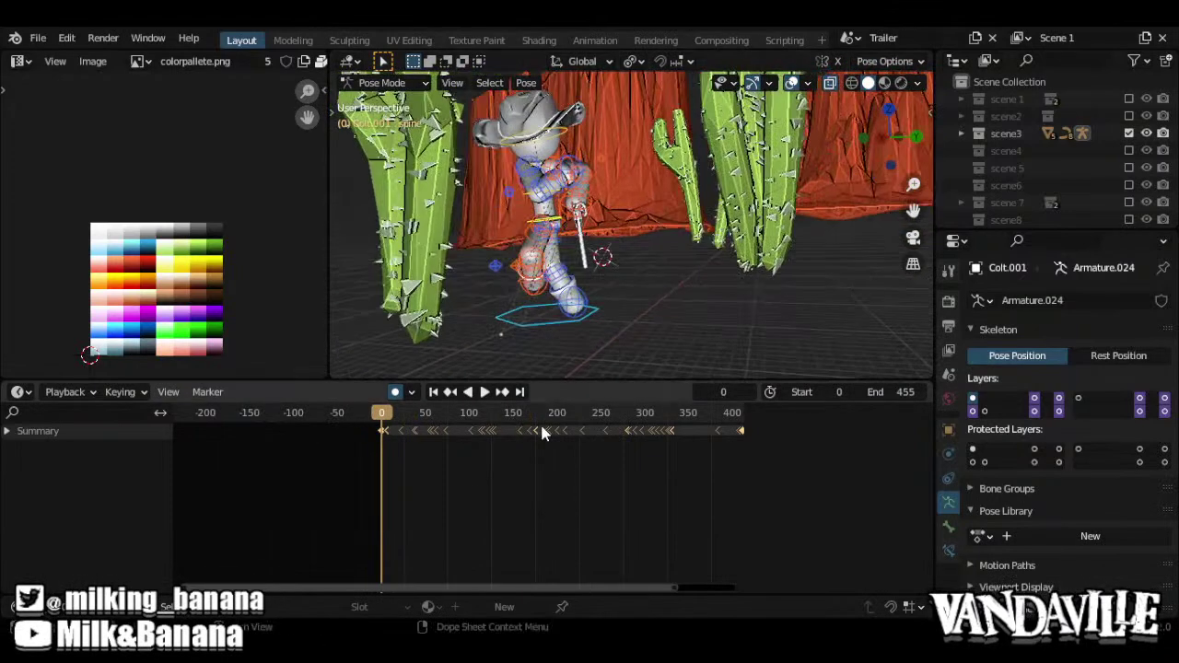
type("s.5")
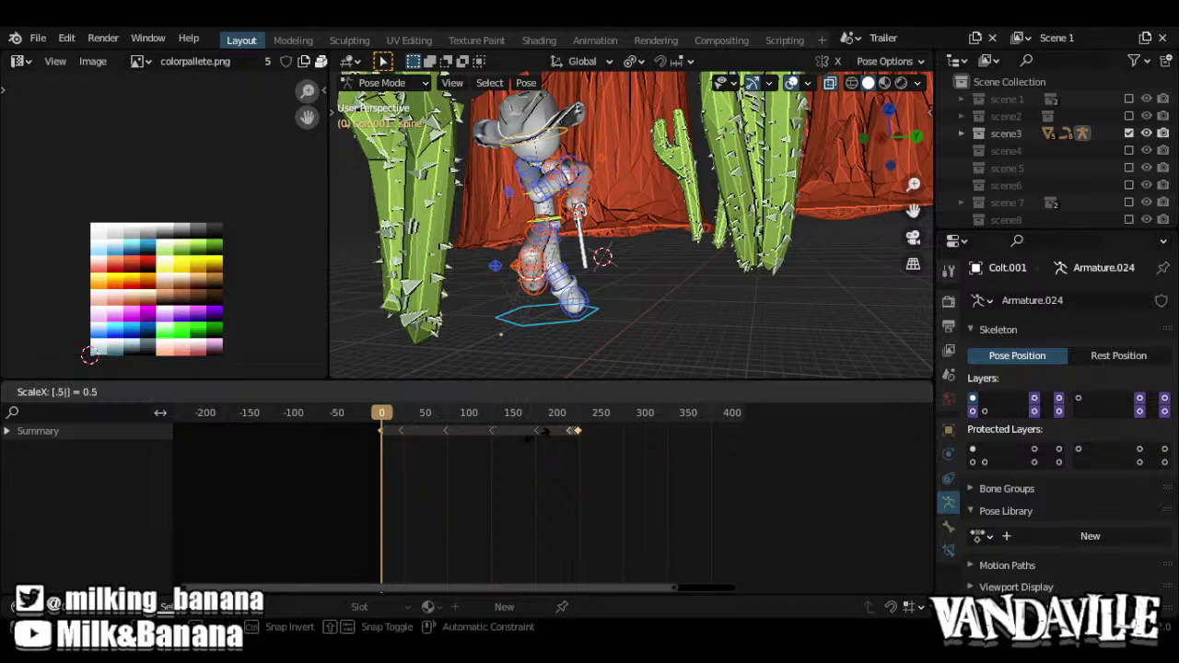
key("Return")
type("s.5")
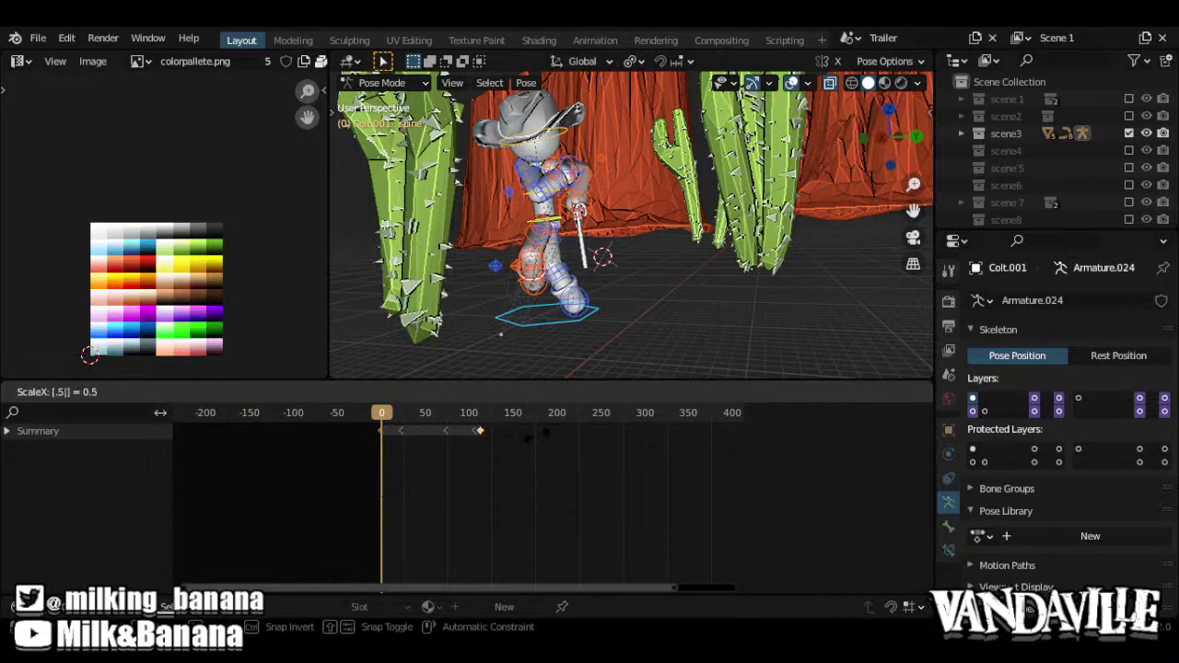
key("Return")
key("s")
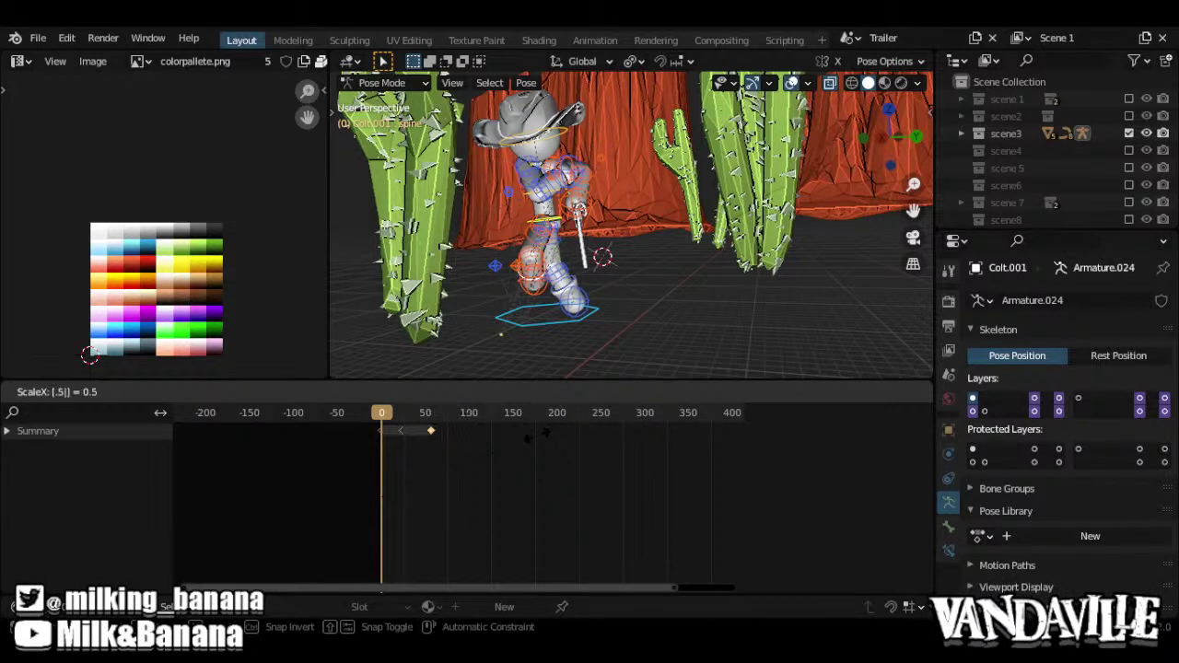
key("Return")
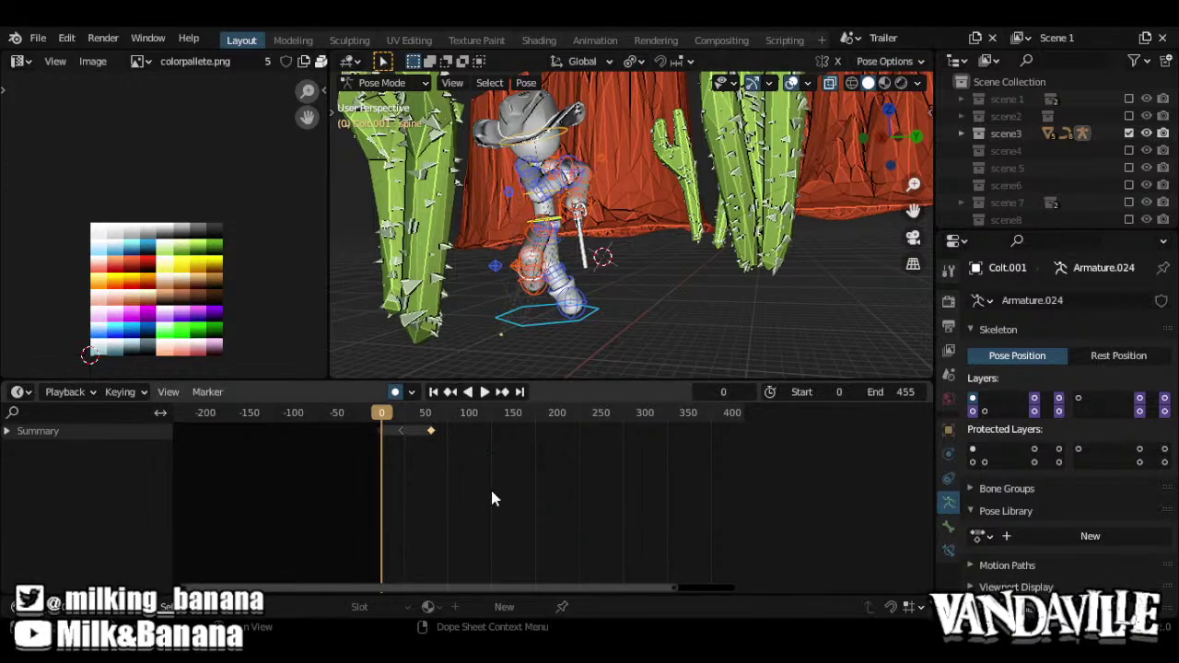
Scale Colt.001's compressed keyframes by 2 three times in a row from frame 0
type("s2")
key("Return")
type("scene2")
key("Return")
type("scene2")
key("Return")
Play the rescaled animation, change the keyframes' interpolation mode during playback, and return to frame 0
key("space")
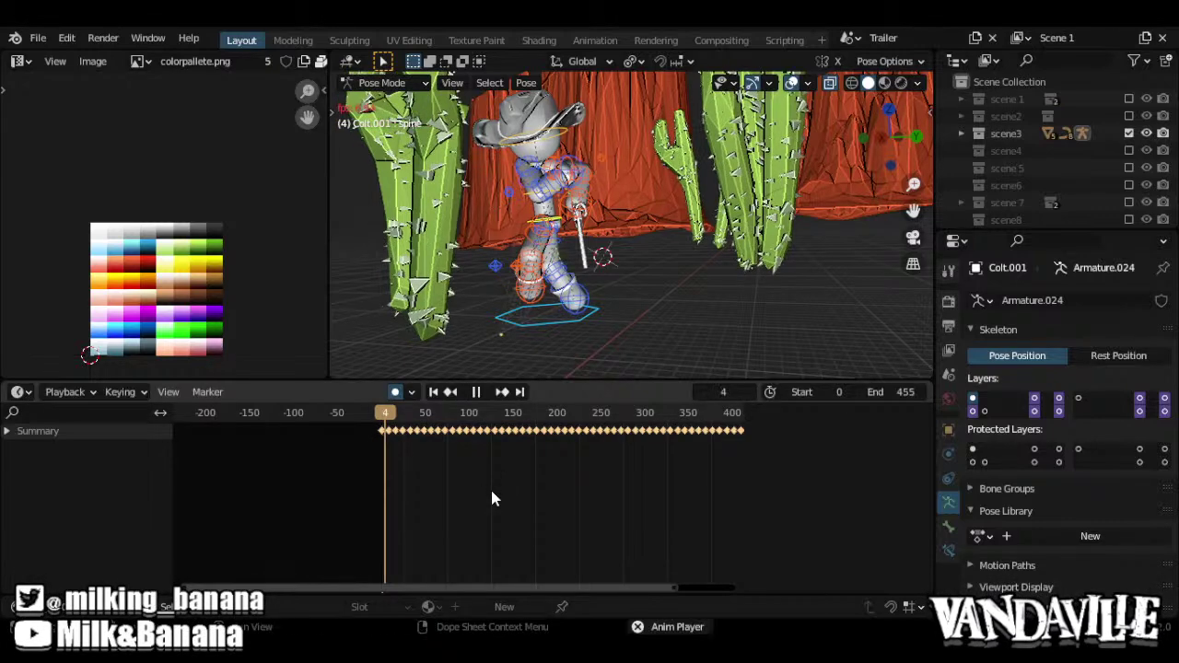
right_click(491, 498)
mouse_move(488, 486)
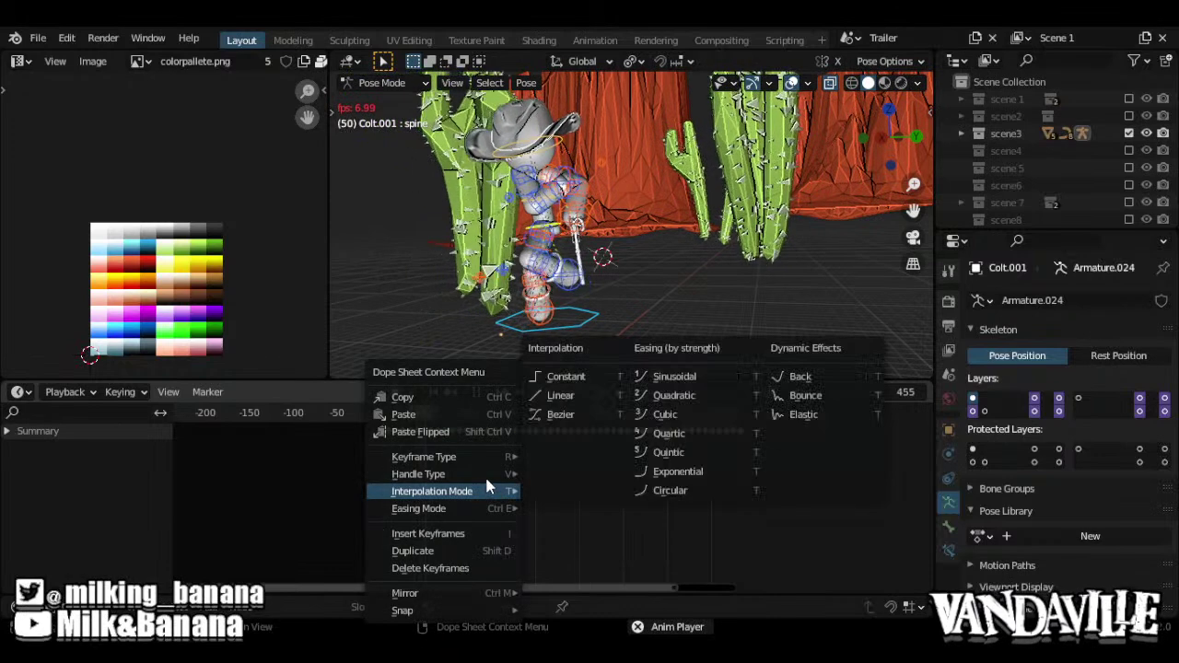
left_click(579, 390)
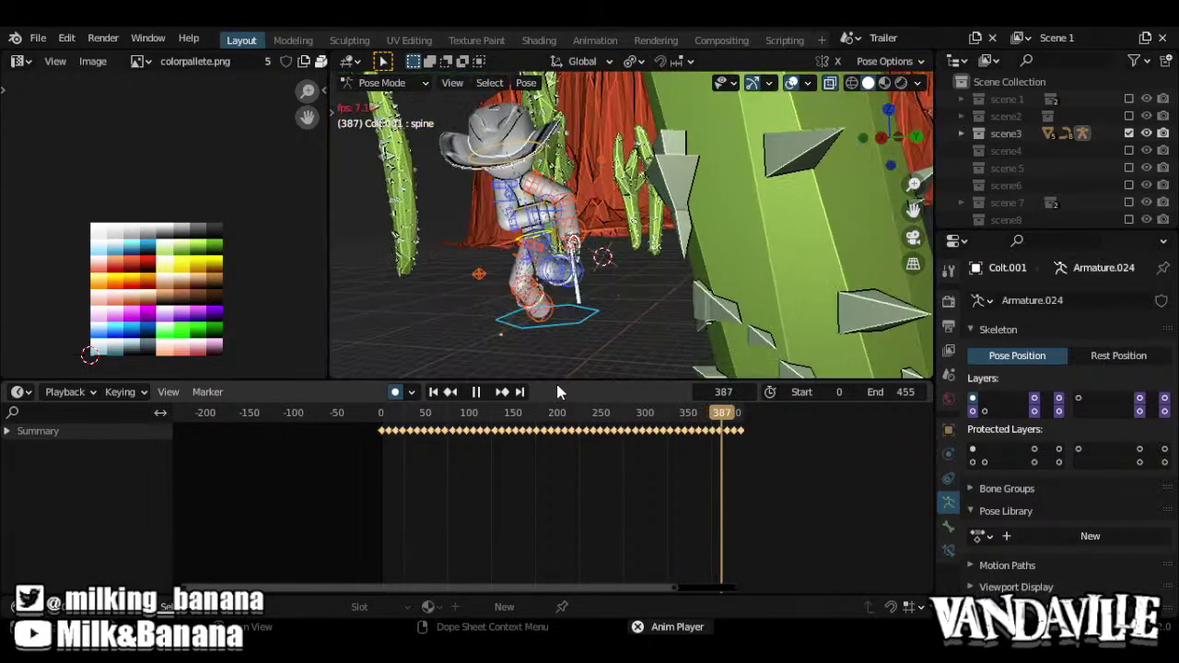
key("space")
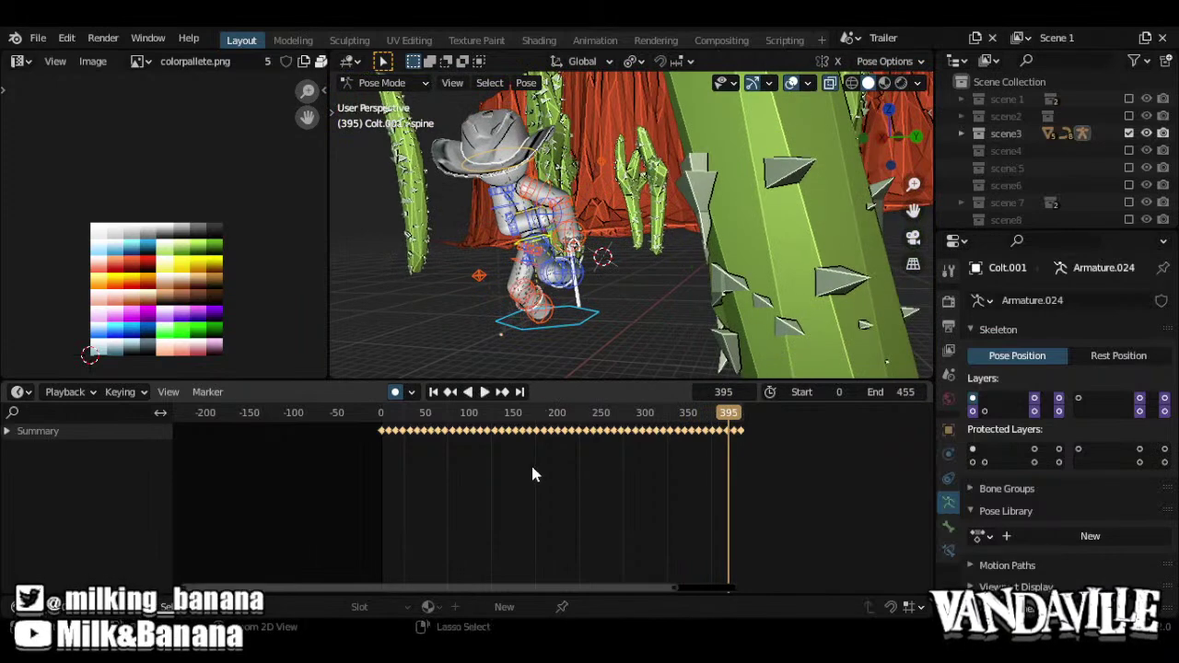
key("shift+Left")
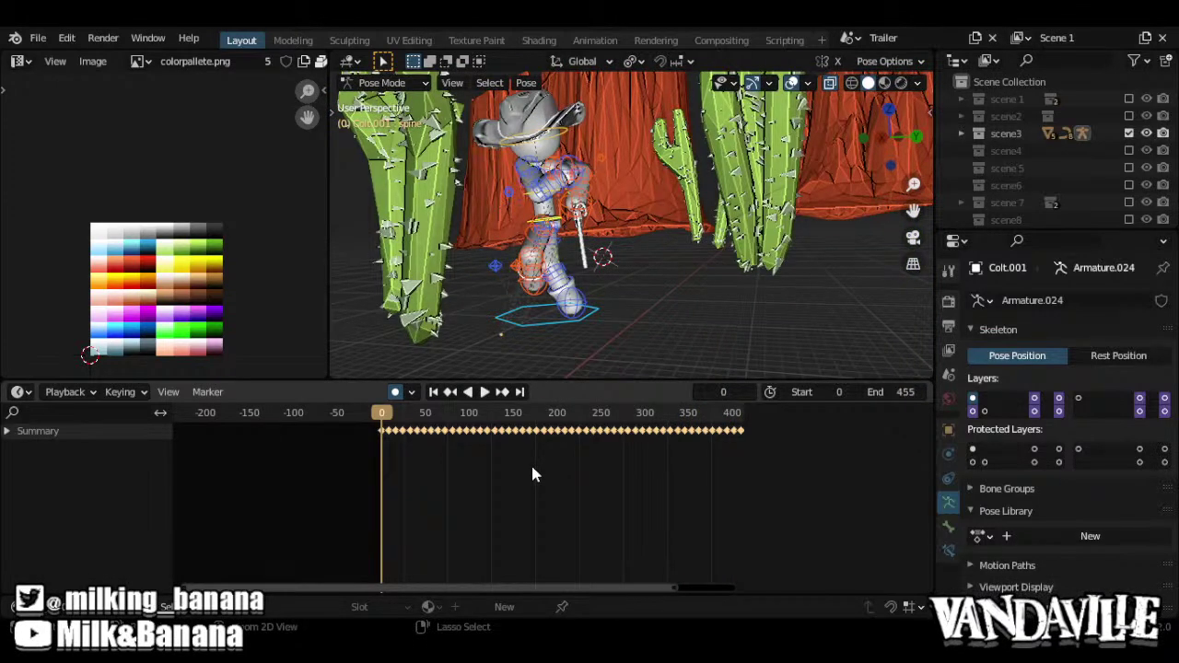
Undo the repeated keyframe scaling back to the first 0.5 reduction
key("ctrl+z")
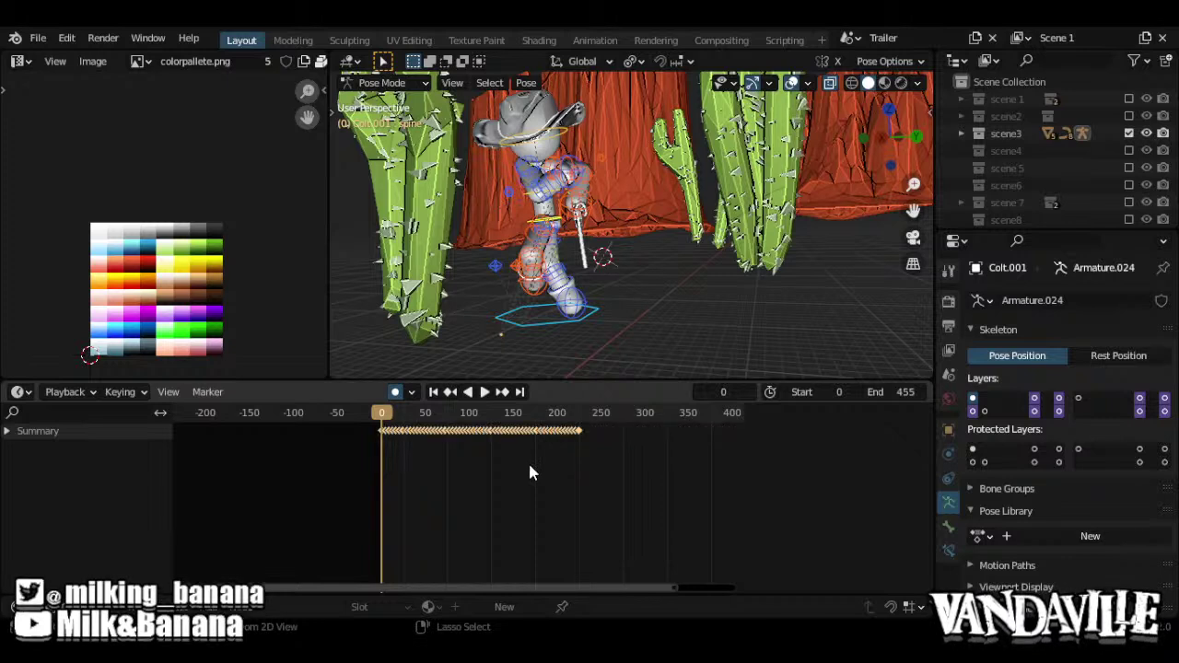
key("ctrl+z")
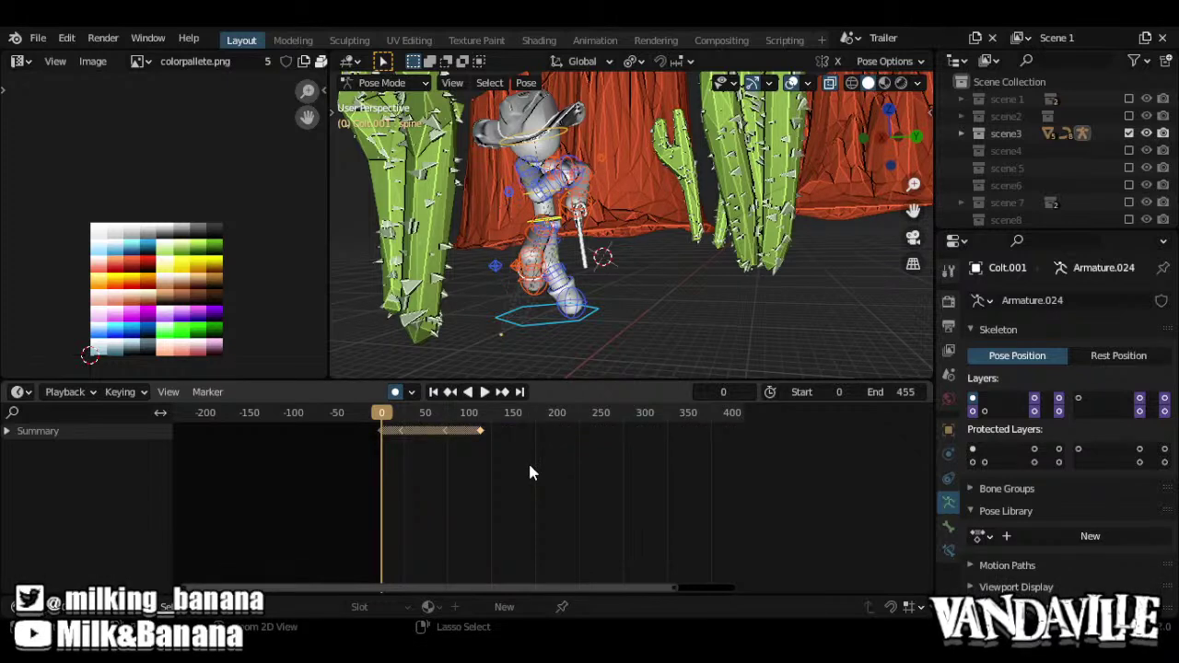
key("ctrl+z")
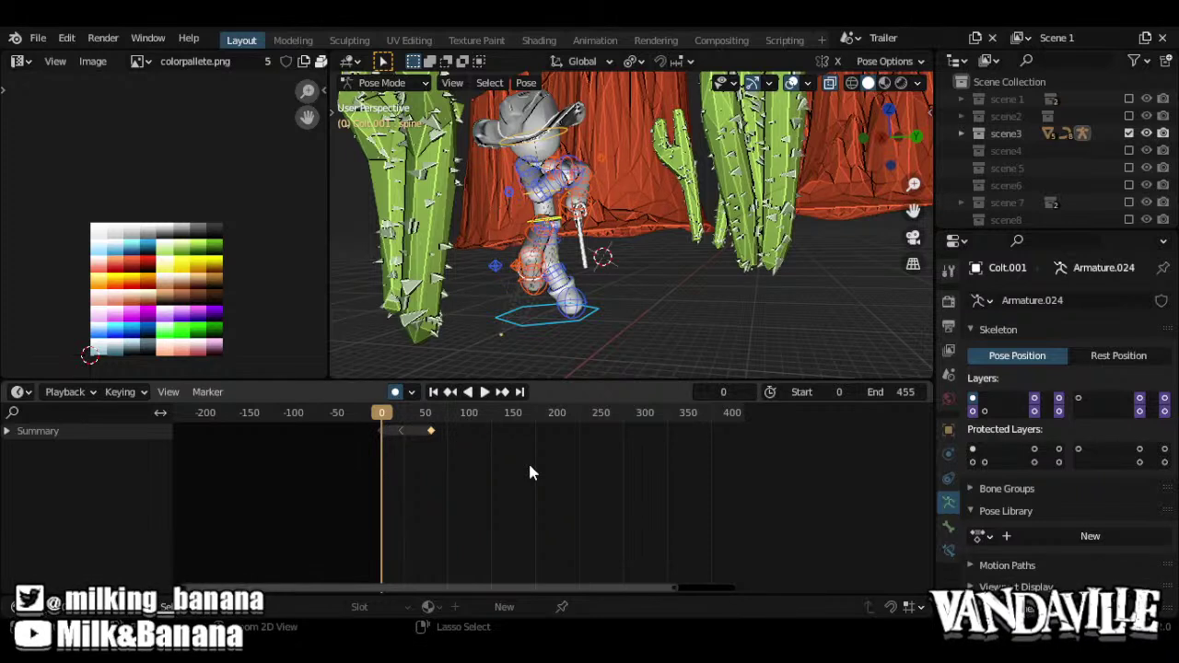
key("ctrl+shift+z")
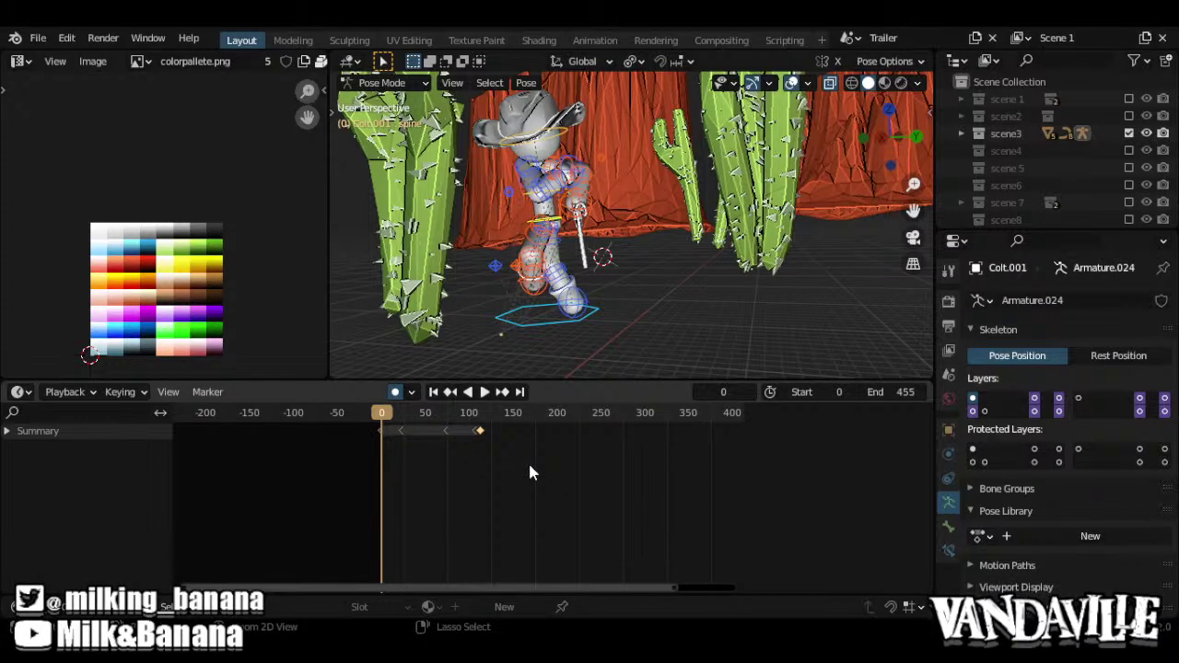
key("ctrl+shift+z")
Scale the halved keyframes by 2 from frame 0 and play the animation to review the motion
type("s")
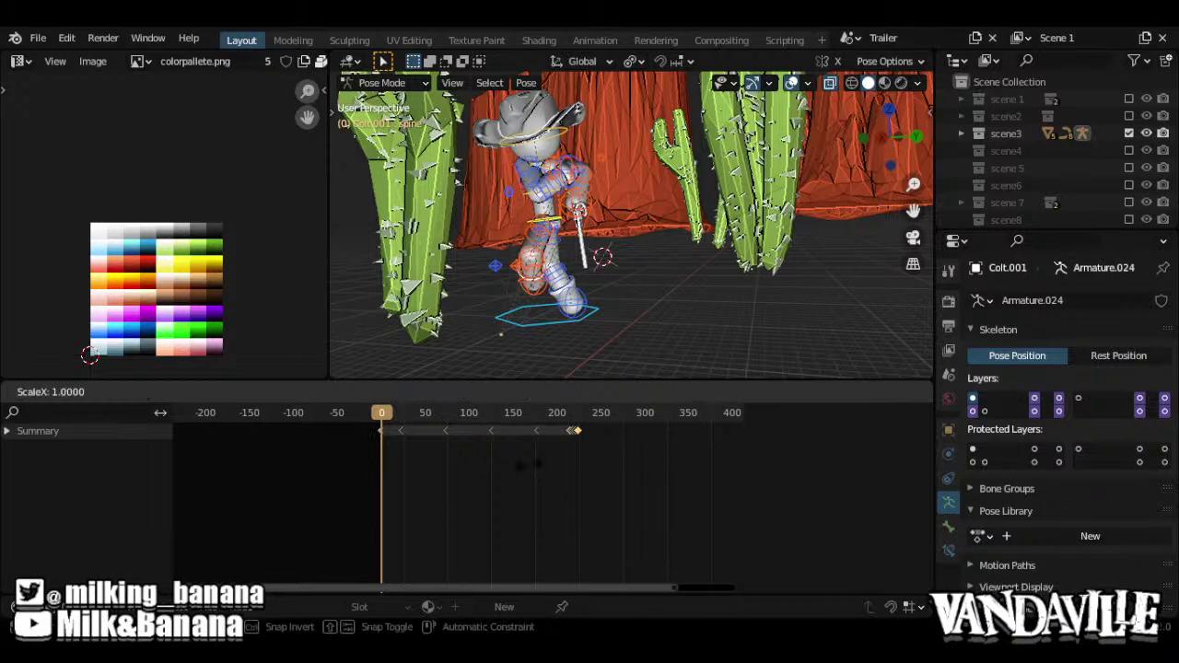
type("2")
key("Return")
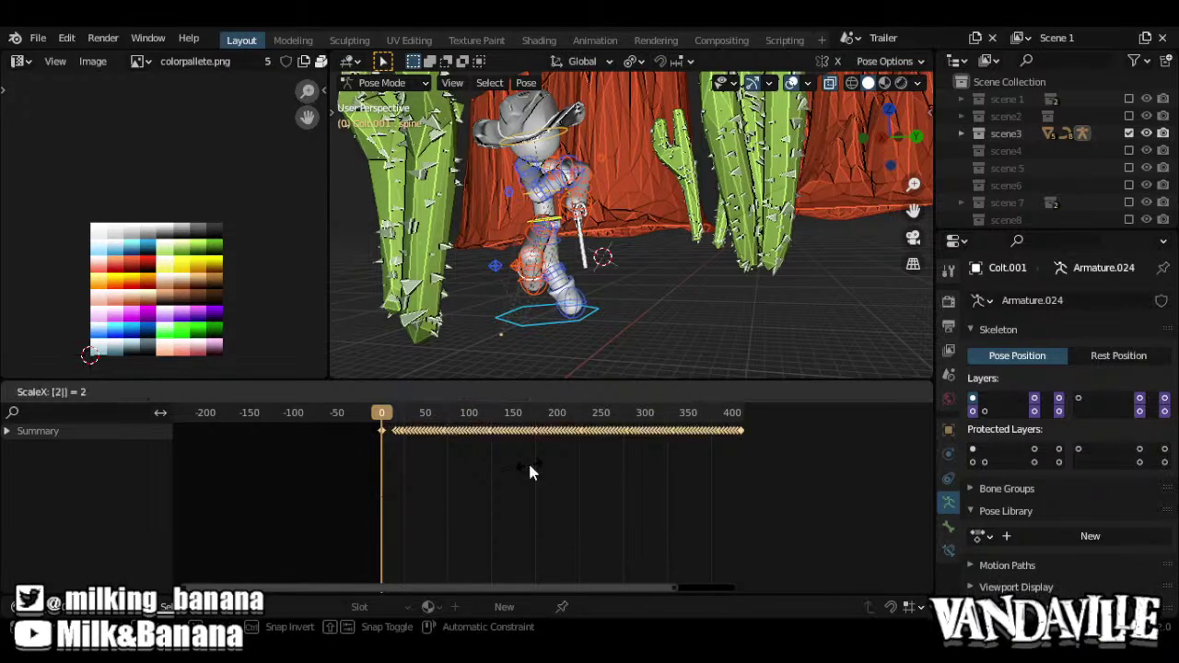
key("Return")
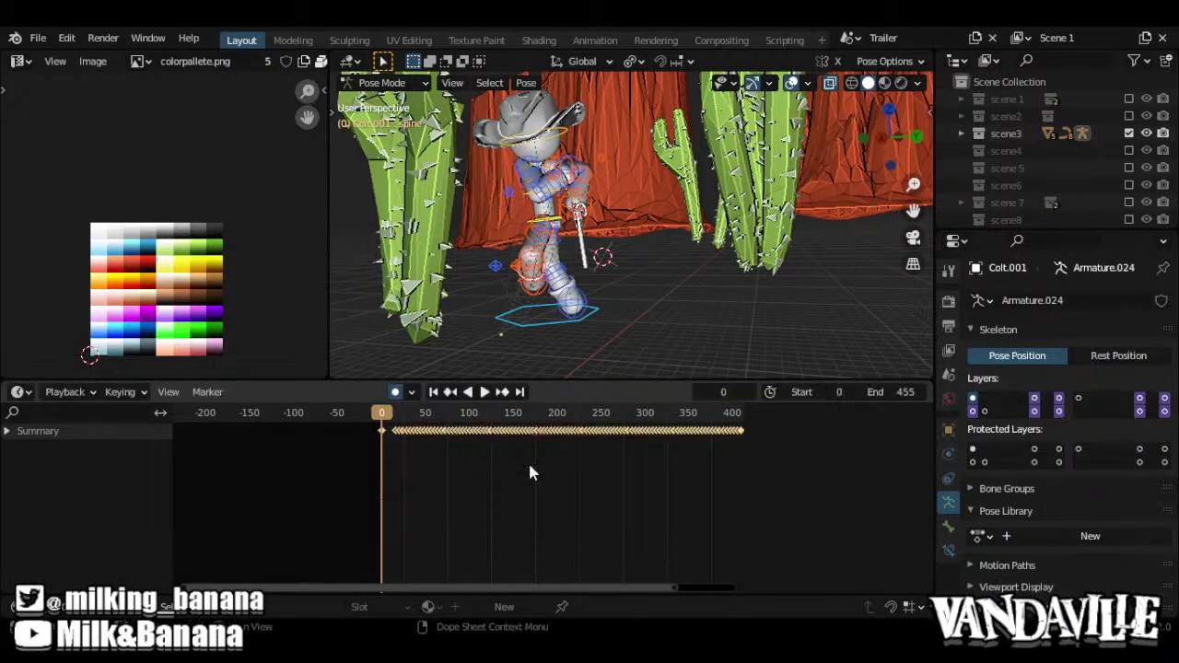
key("space")
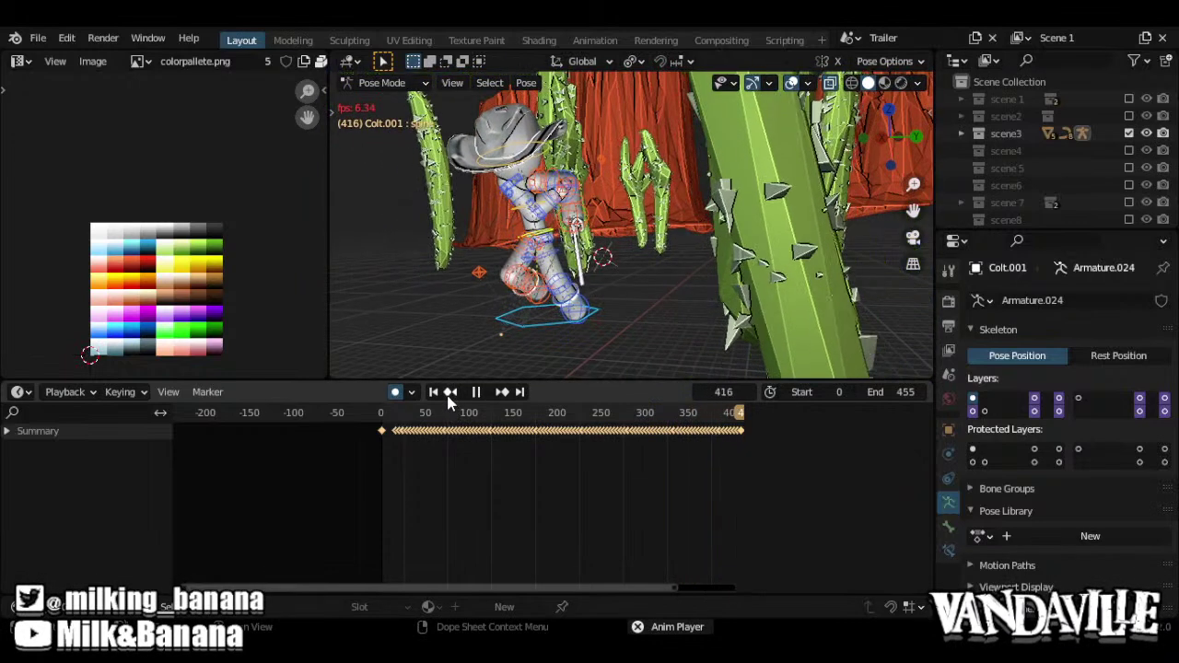
key("space")
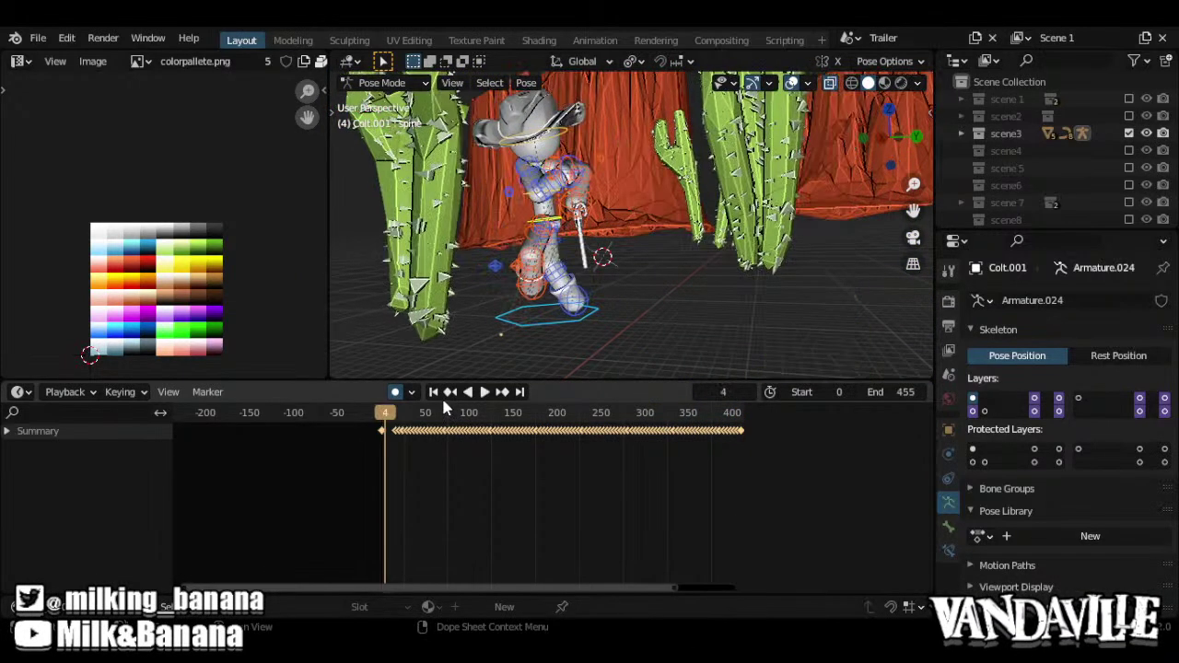
Undo the remaining keyframe scaling on Colt.001, including the selection of all its bones
middle_click_drag(561, 333, 614, 317)
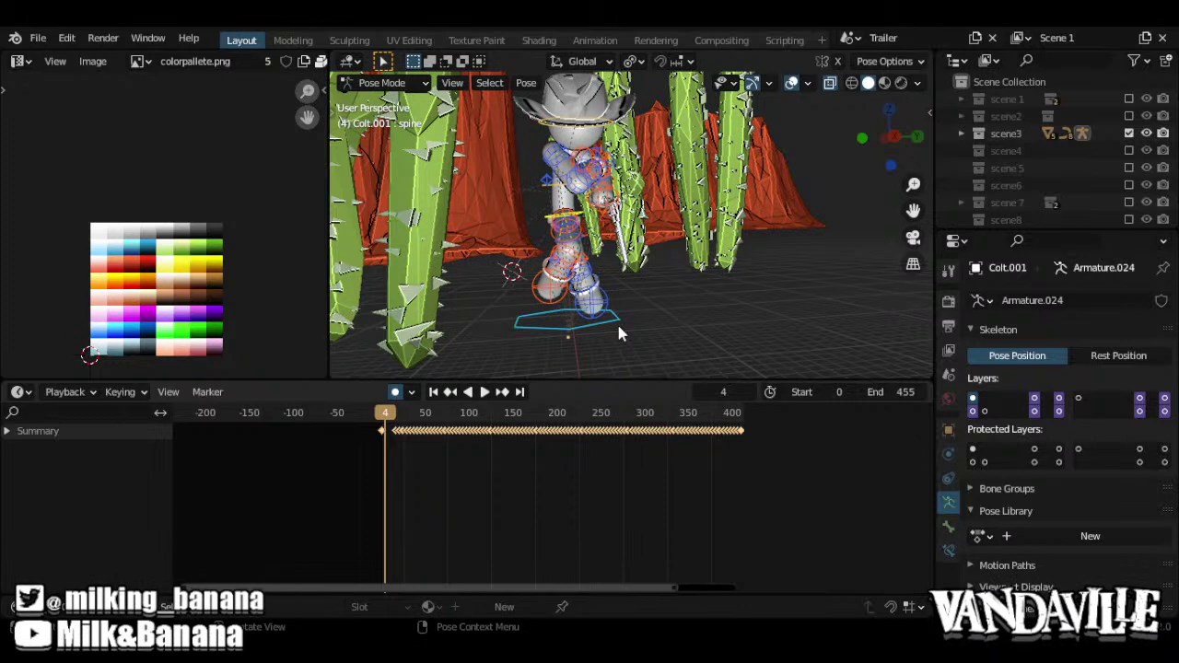
key("ctrl")
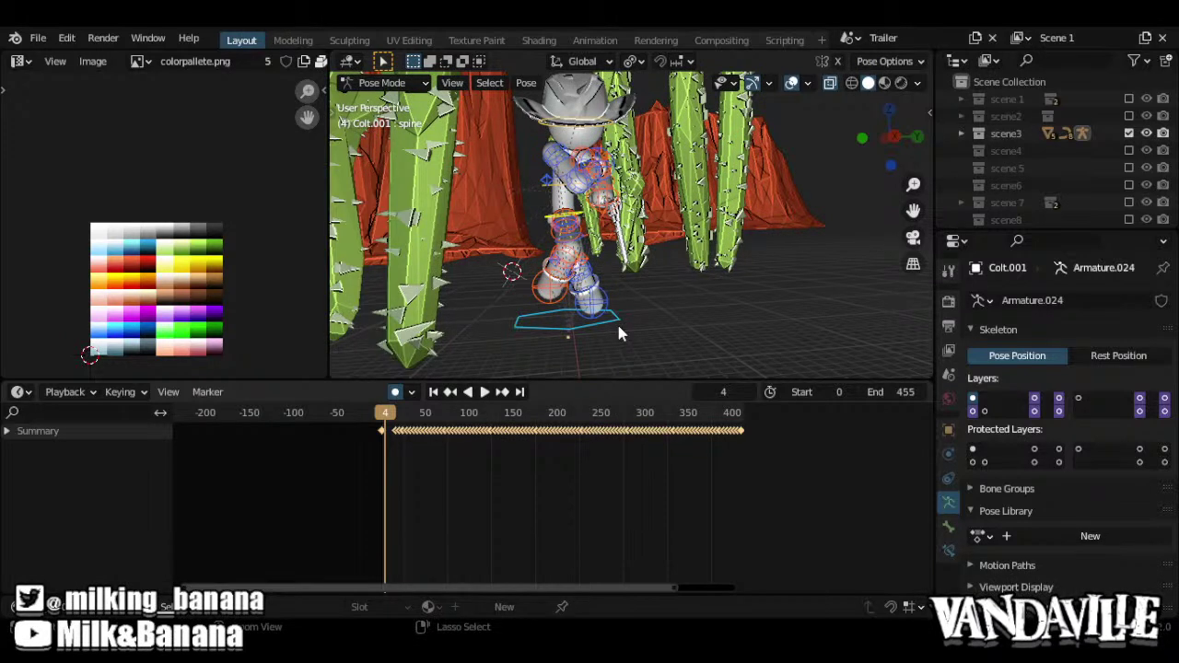
key("ctrl+z")
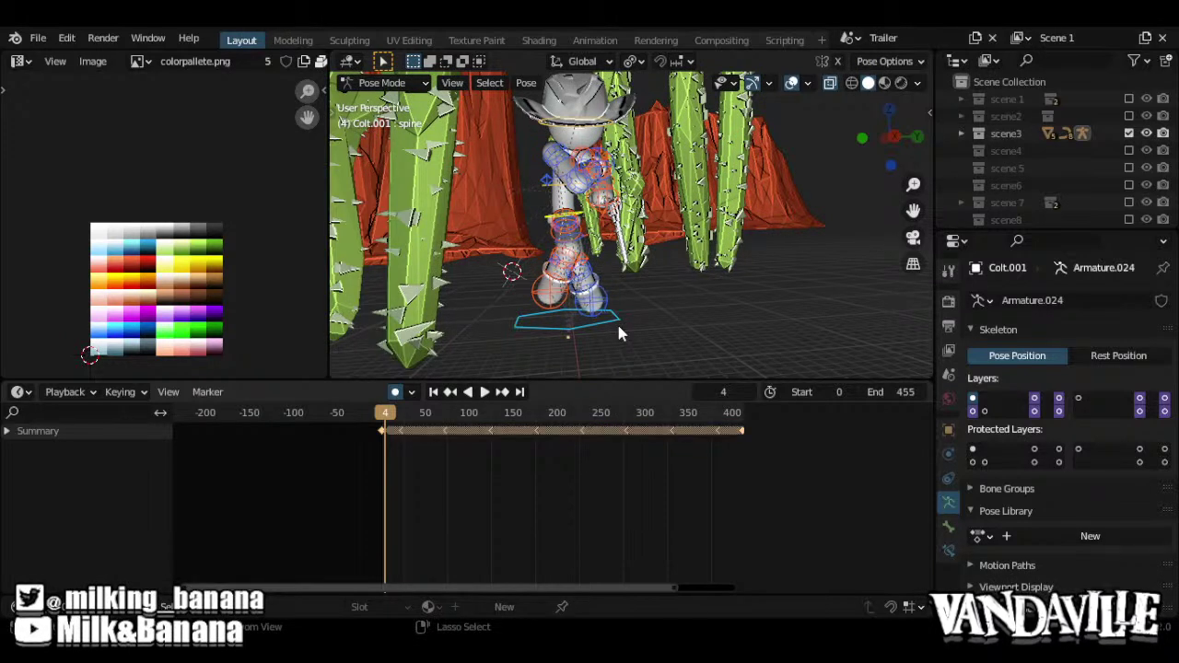
key("ctrl+z")
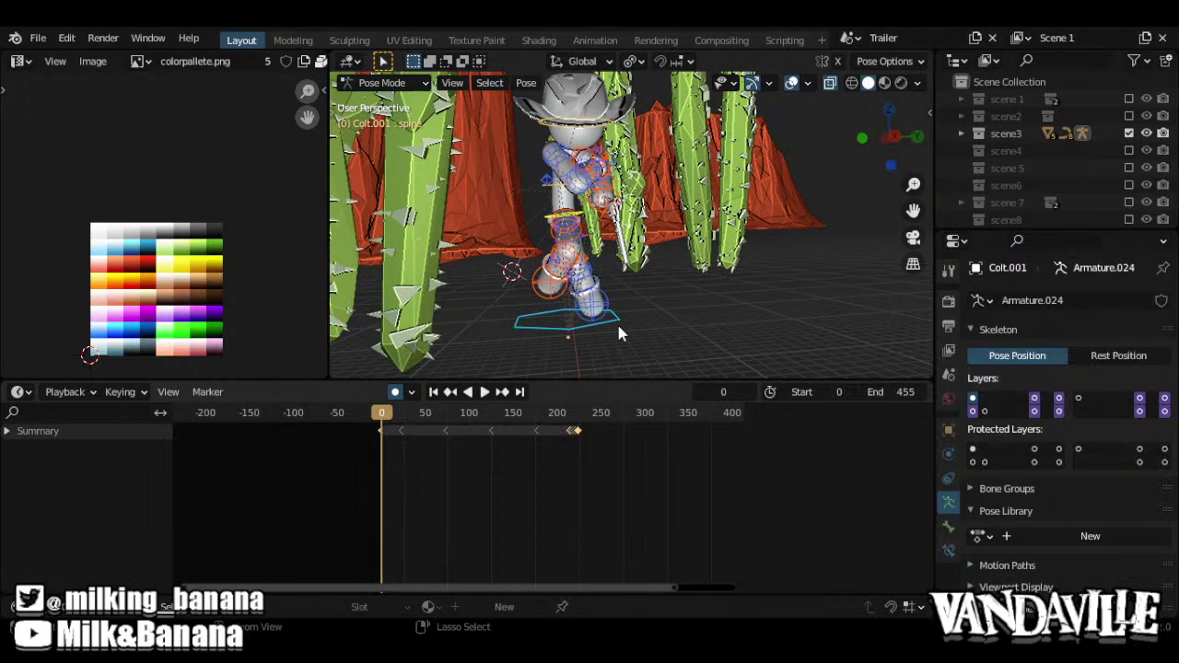
key("ctrl+shift+z")
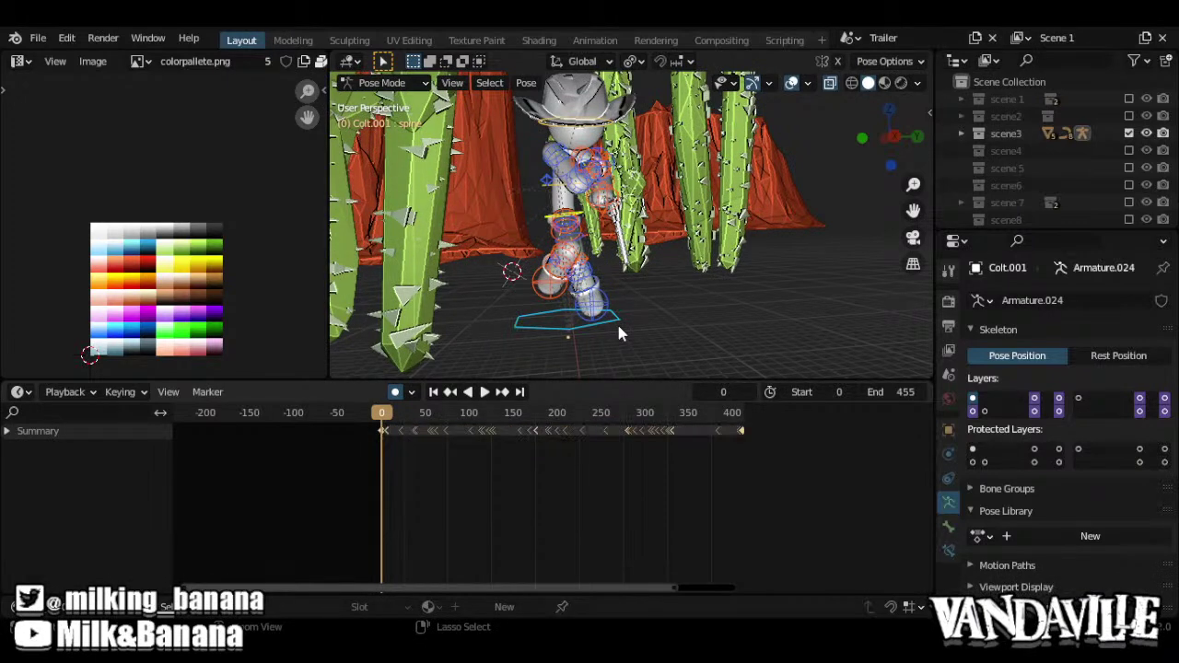
key("ctrl+z")
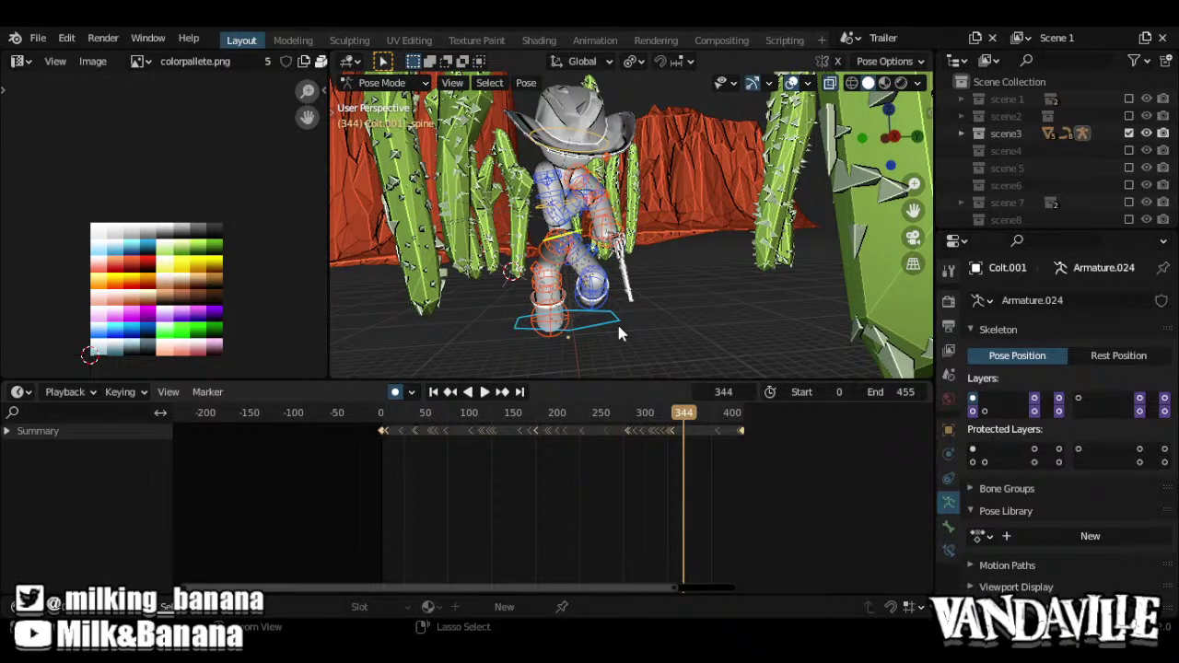
key("ctrl+z")
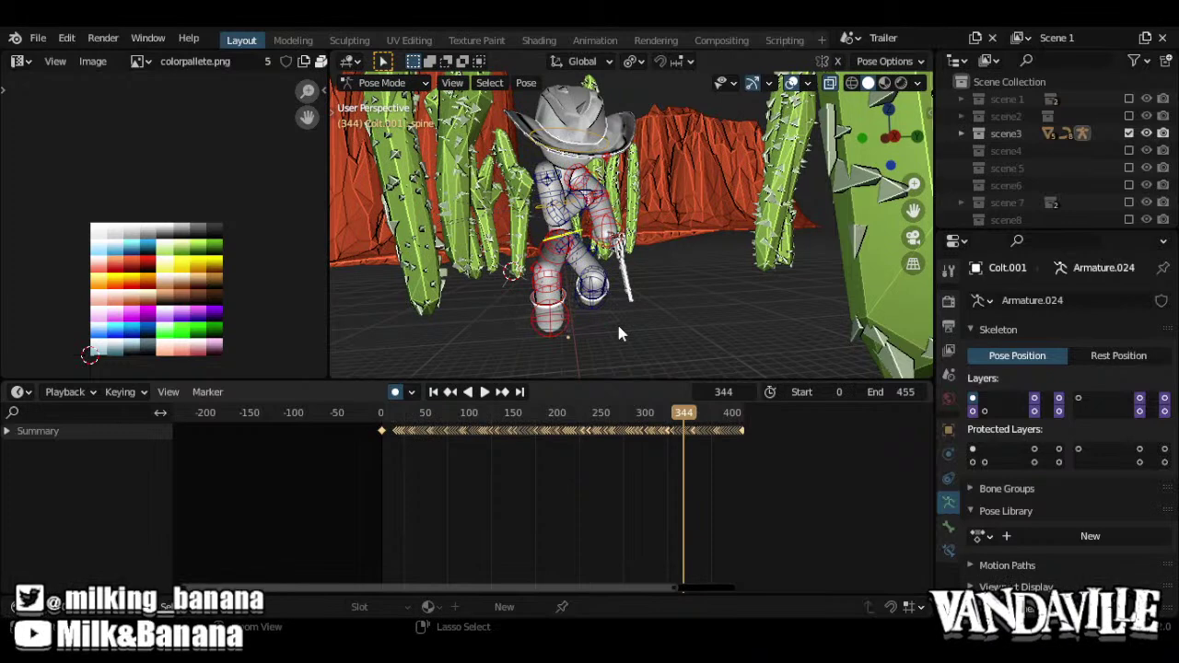
Return to Object Mode, deselect Colt.001 and play its animation from frame 0 to check the walk
key("ctrl+Tab")
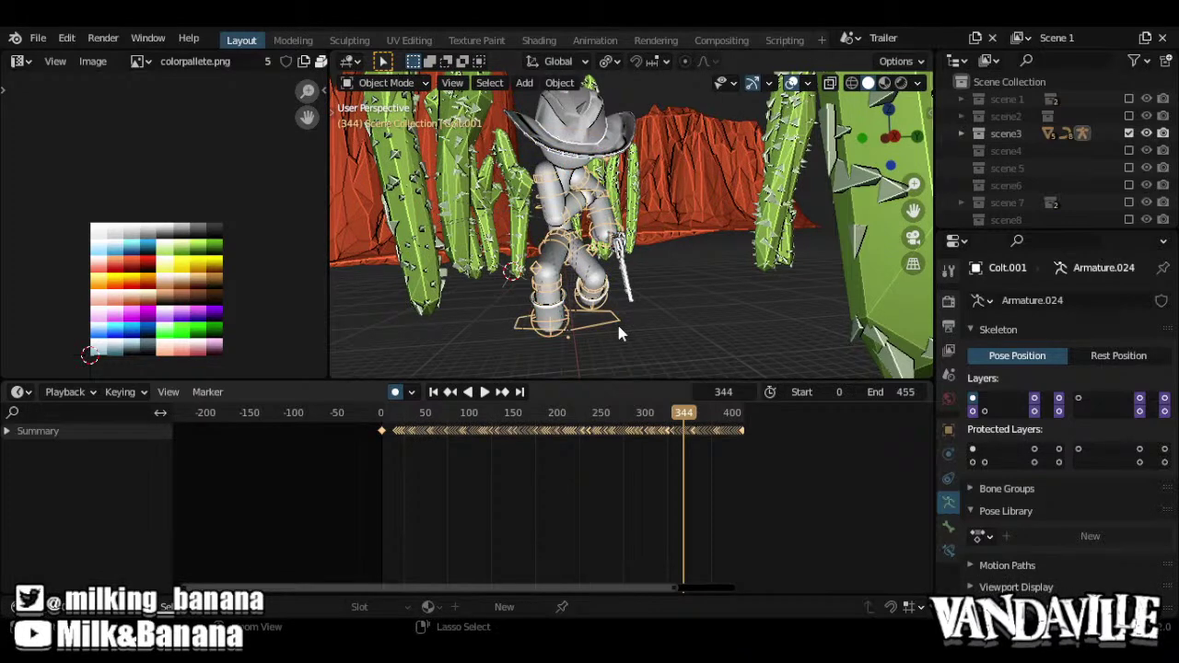
left_click(618, 329)
left_click(388, 413)
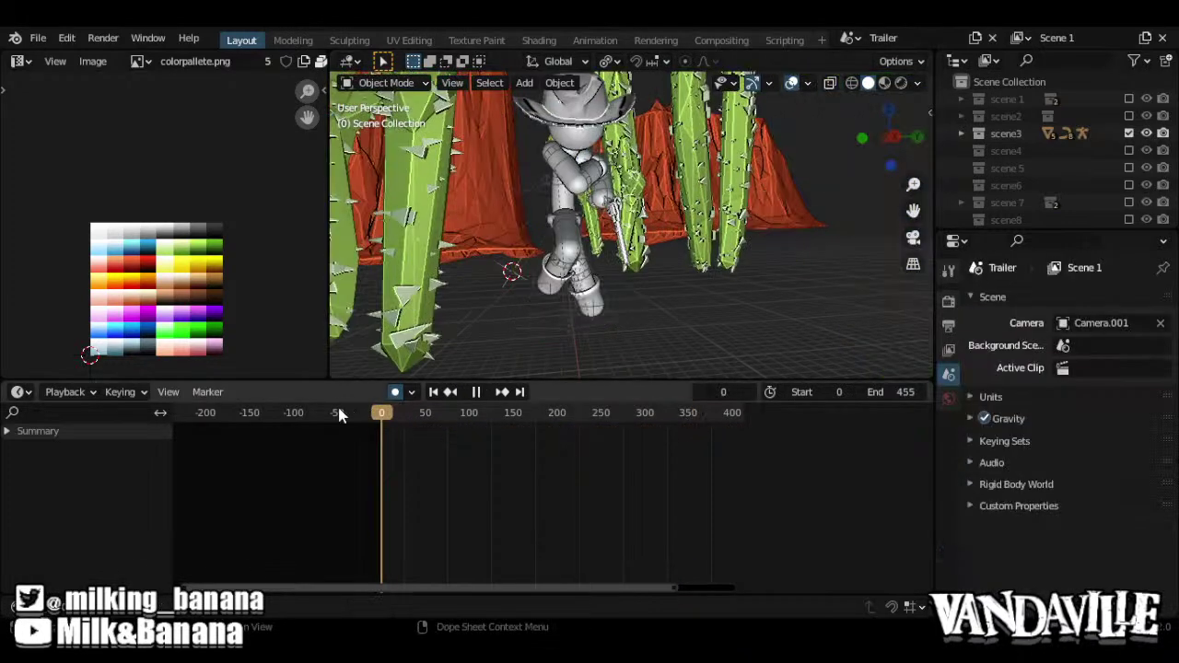
key("space")
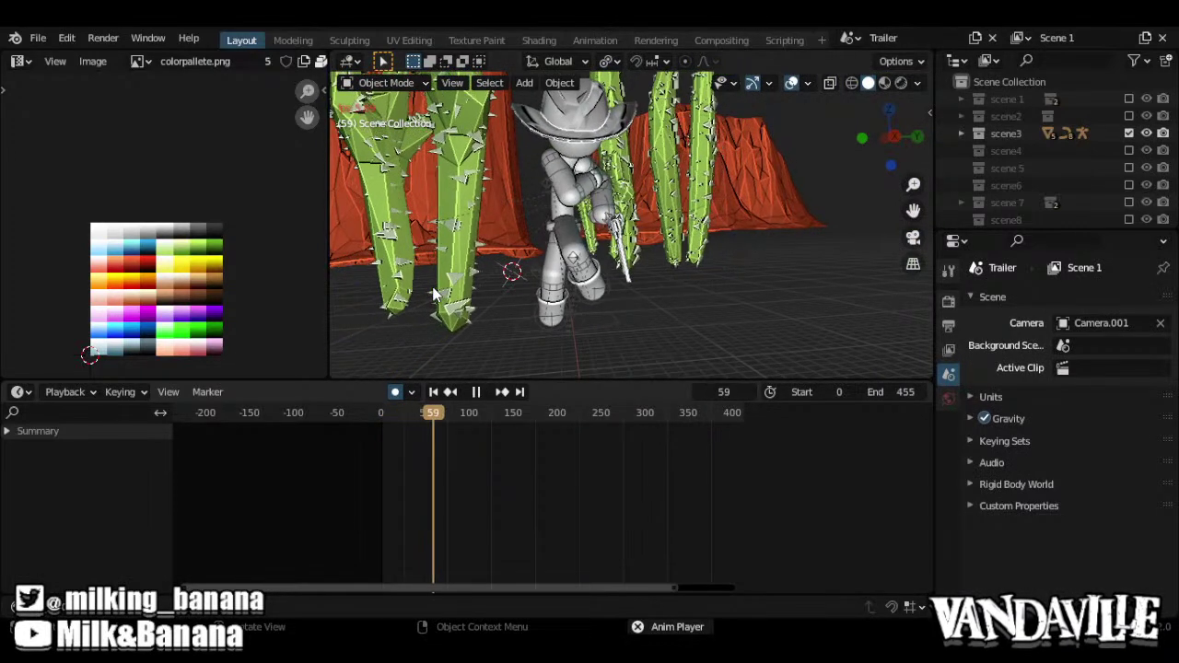
key("space")
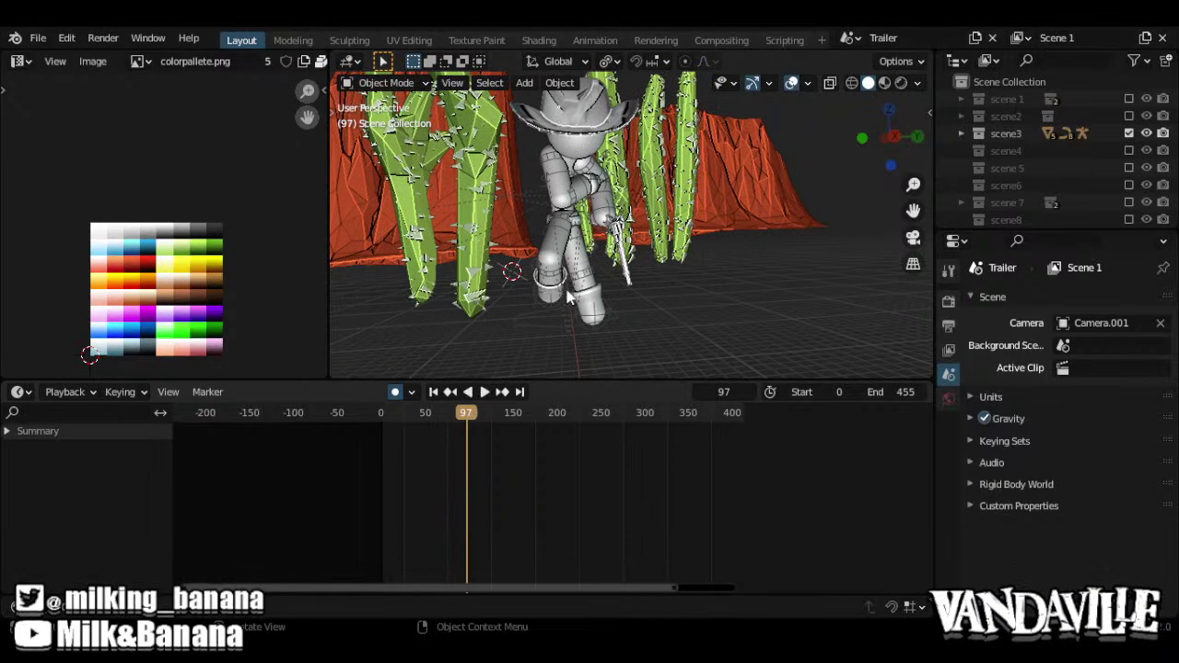
Select the Colt.001 armature, enter Pose Mode and select its foot control bones
scroll(548, 309, "up", 2)
left_click(537, 314)
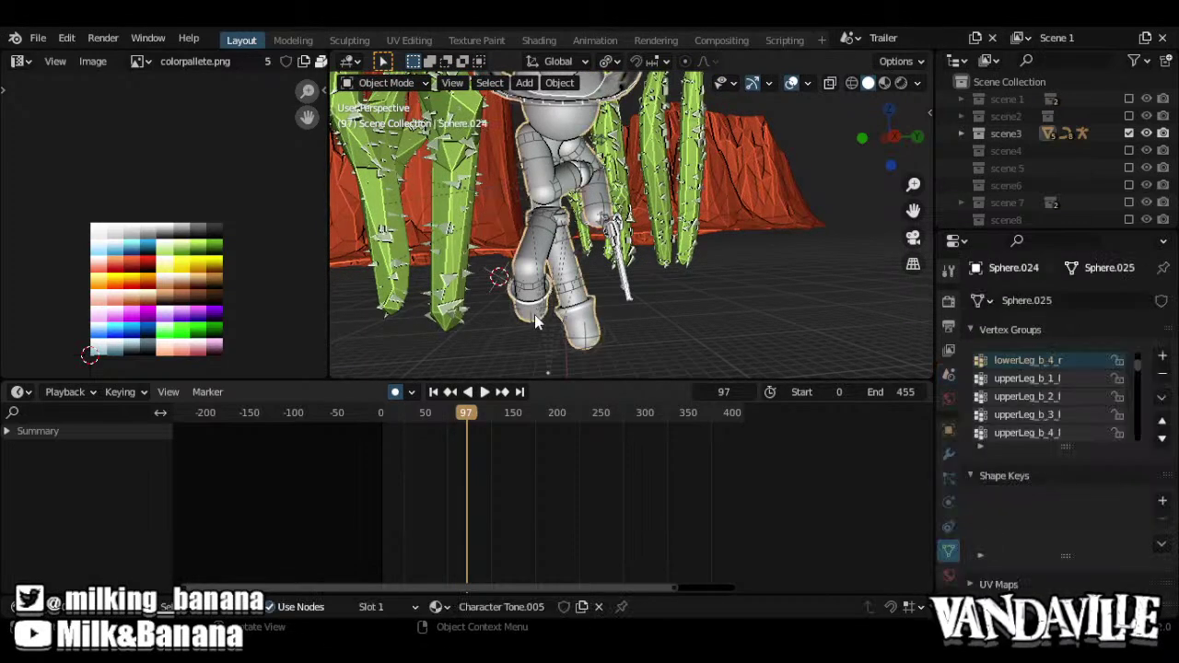
left_click(532, 320)
key("ctrl+Tab")
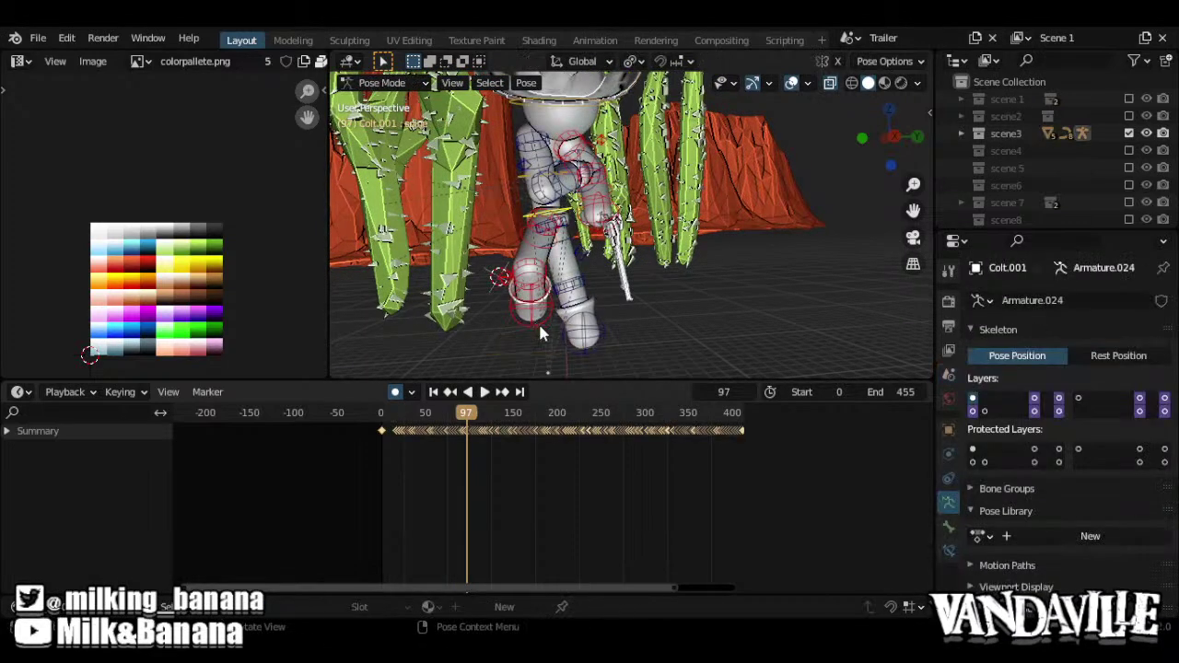
left_click(588, 346)
Show the foot bones' curves in the Graph Editor and scrub the animation to frame 33
scroll(510, 526, "up", 2)
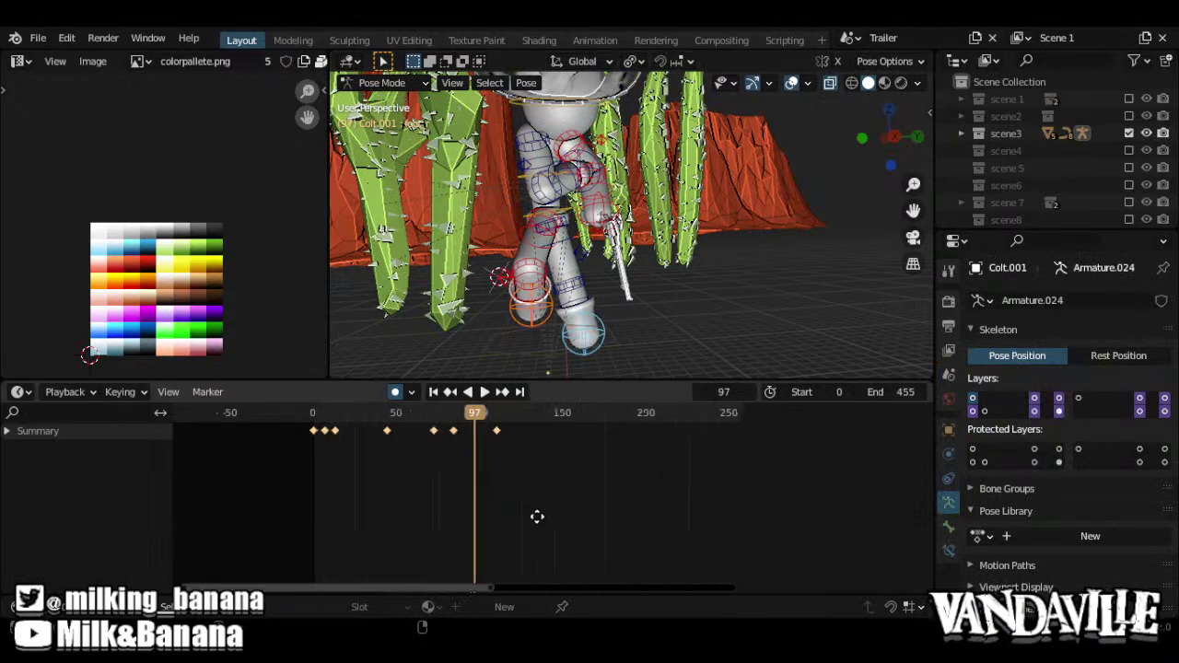
key("ctrl+Tab")
middle_click_drag(531, 508, 583, 511)
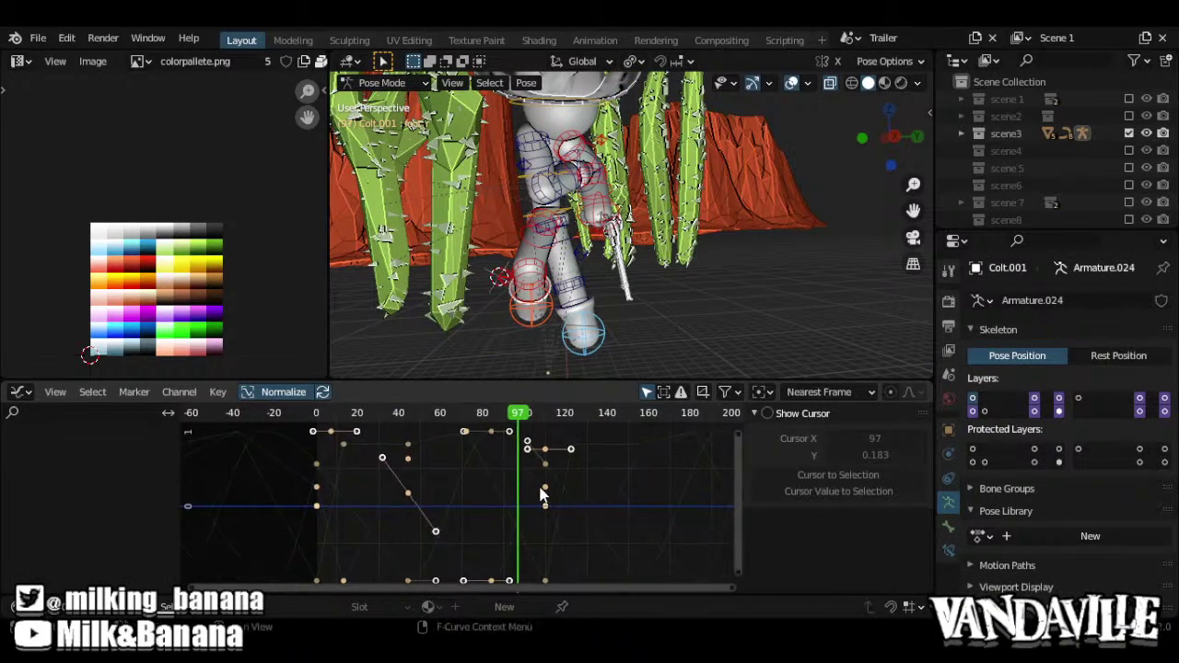
left_click_drag(412, 416, 392, 436)
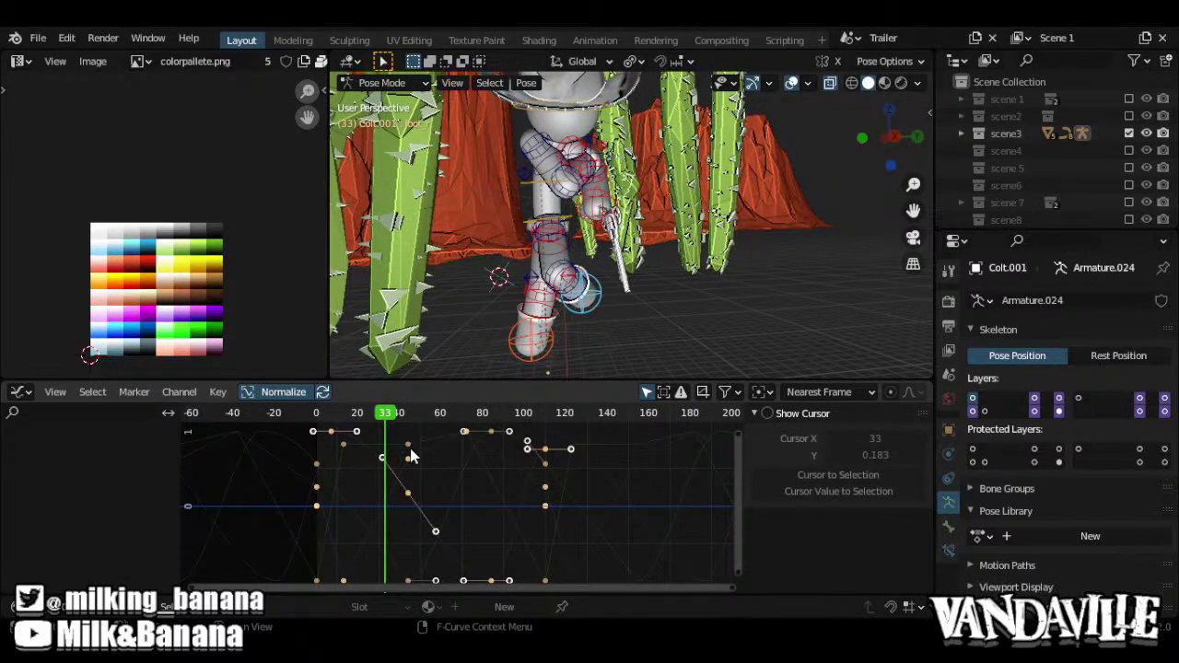
Try to clear the cyclic extrapolation from Colt.001's foot bone curves
key("ctrl+e")
key("shift+e")
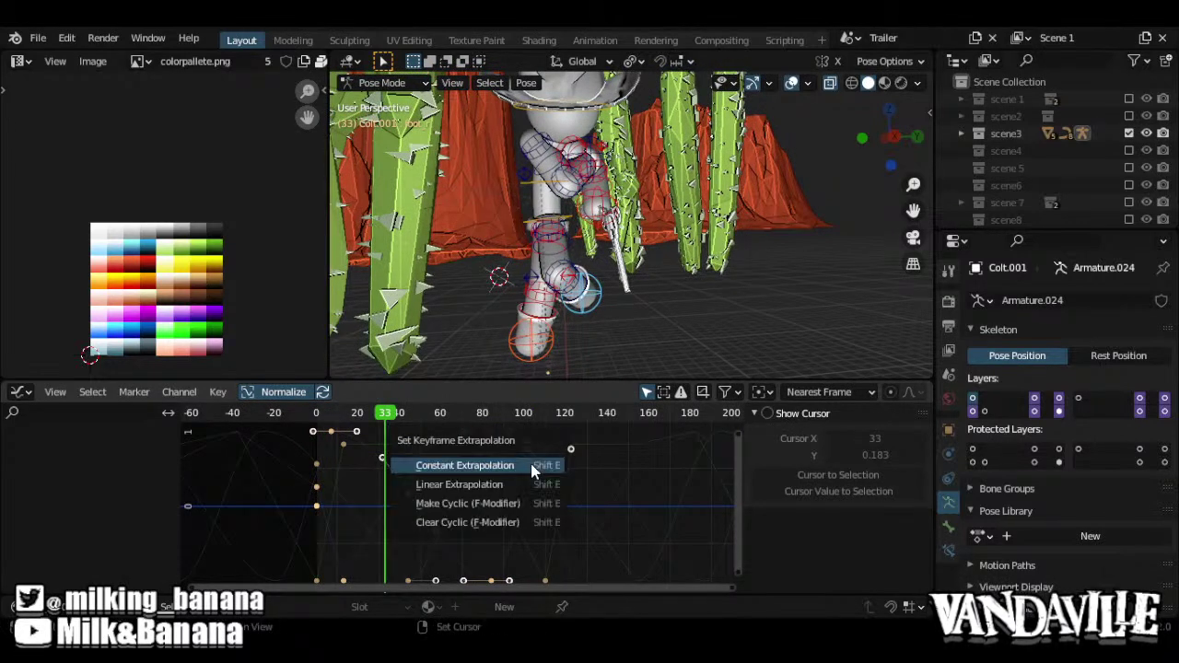
left_click(531, 524)
middle_click_drag(595, 503, 572, 497, "ctrl")
Switch to the Timeline, play the walk from frame 33 and inspect the feet
key("ctrl+Tab")
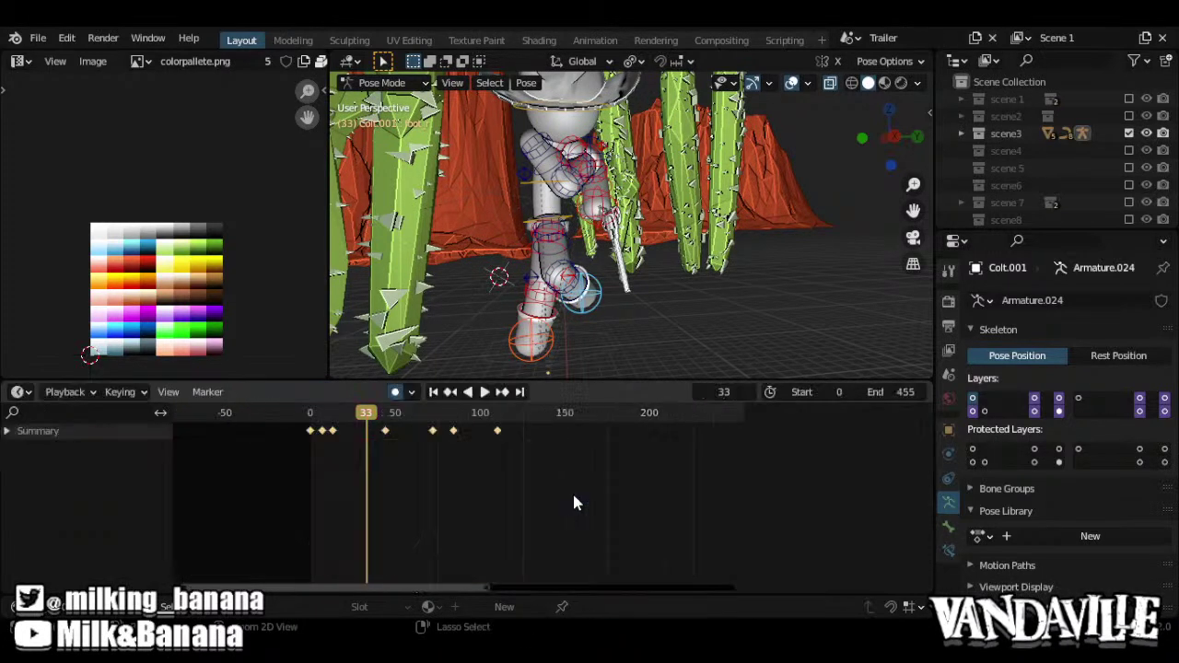
key("space")
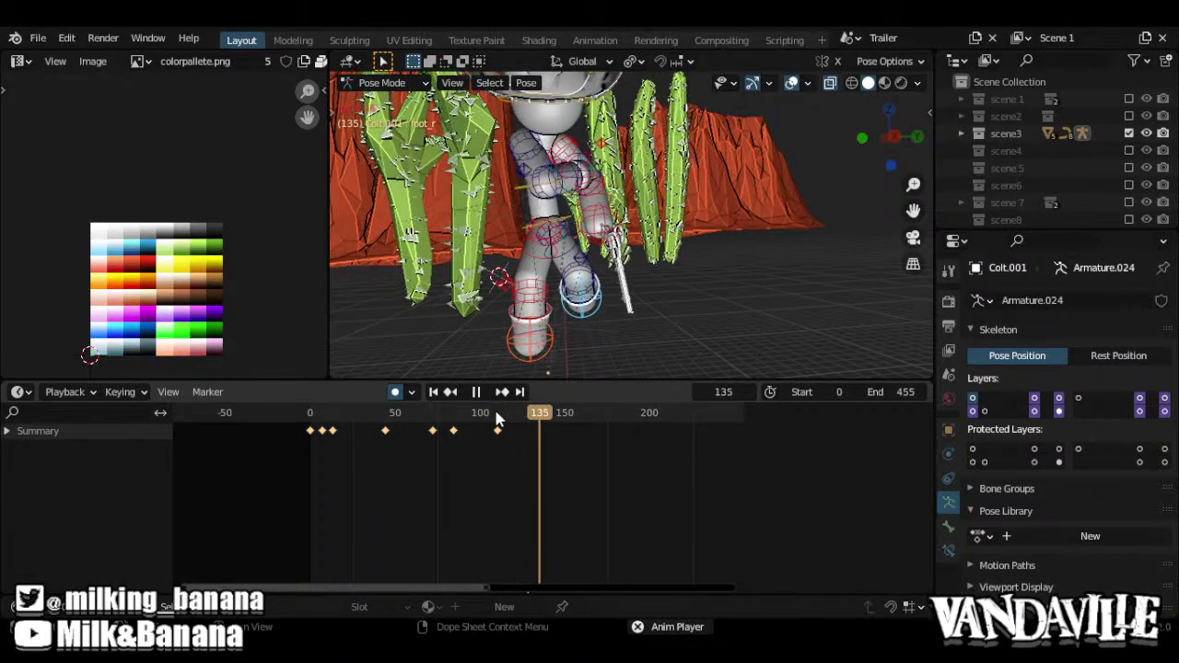
key("space")
mouse_move(556, 224)
middle_mouse_down()
mouse_move(675, 228)
mouse_move(581, 230)
mouse_move(559, 209)
middle_mouse_up()
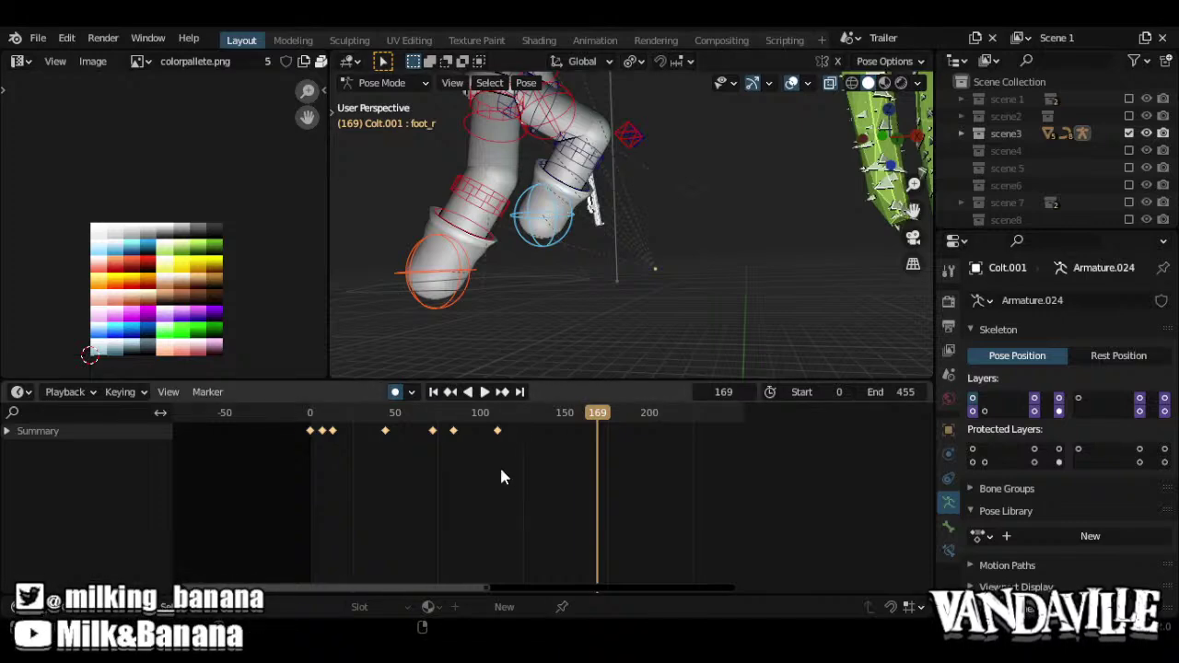
Set linear extrapolation on the foot bones' curves in the Graph Editor and clear their cyclic modifiers
key("ctrl+Tab")
right_click(478, 485)
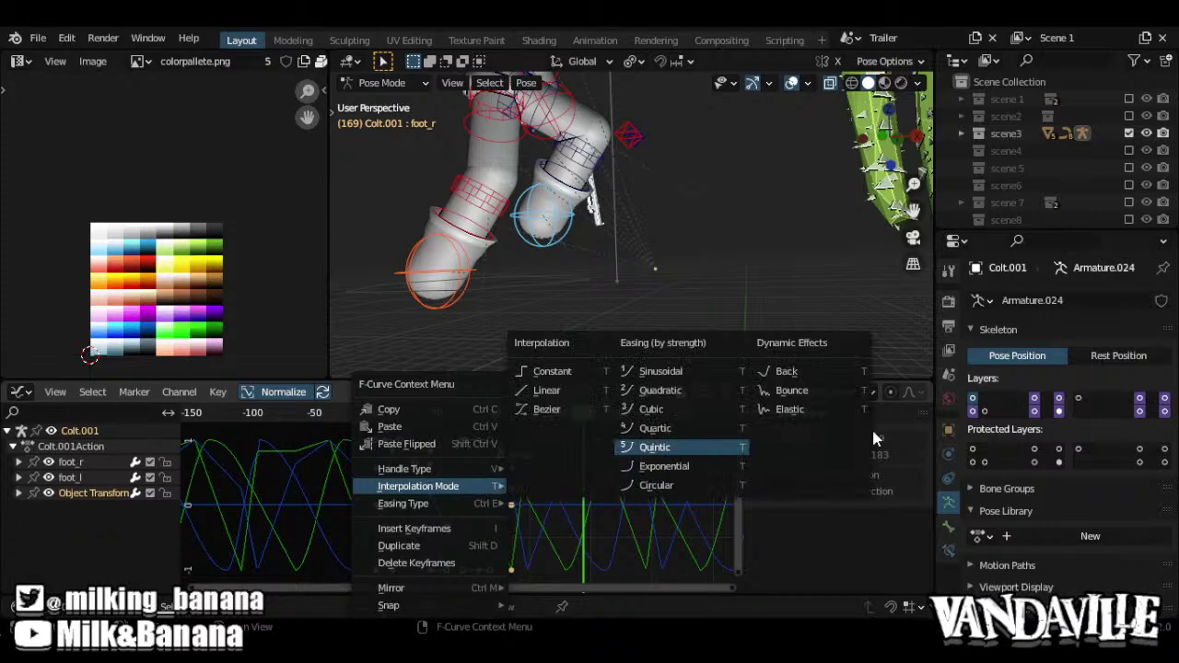
right_click(517, 494)
mouse_move(513, 499)
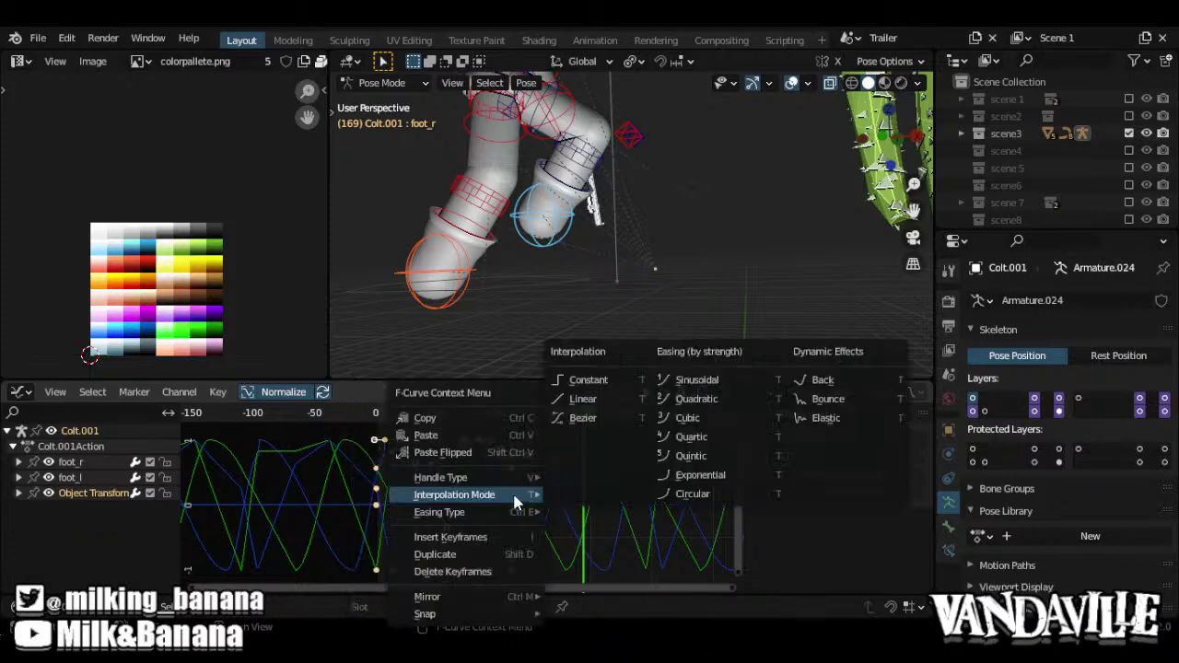
key("shift+e")
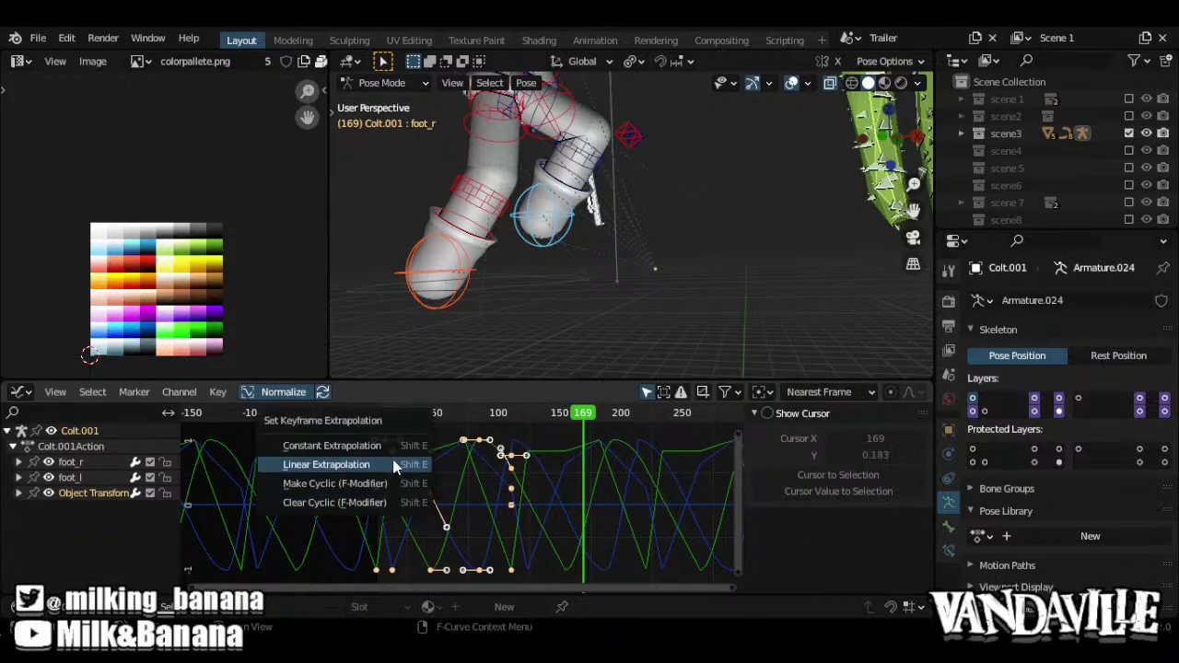
left_click(394, 464)
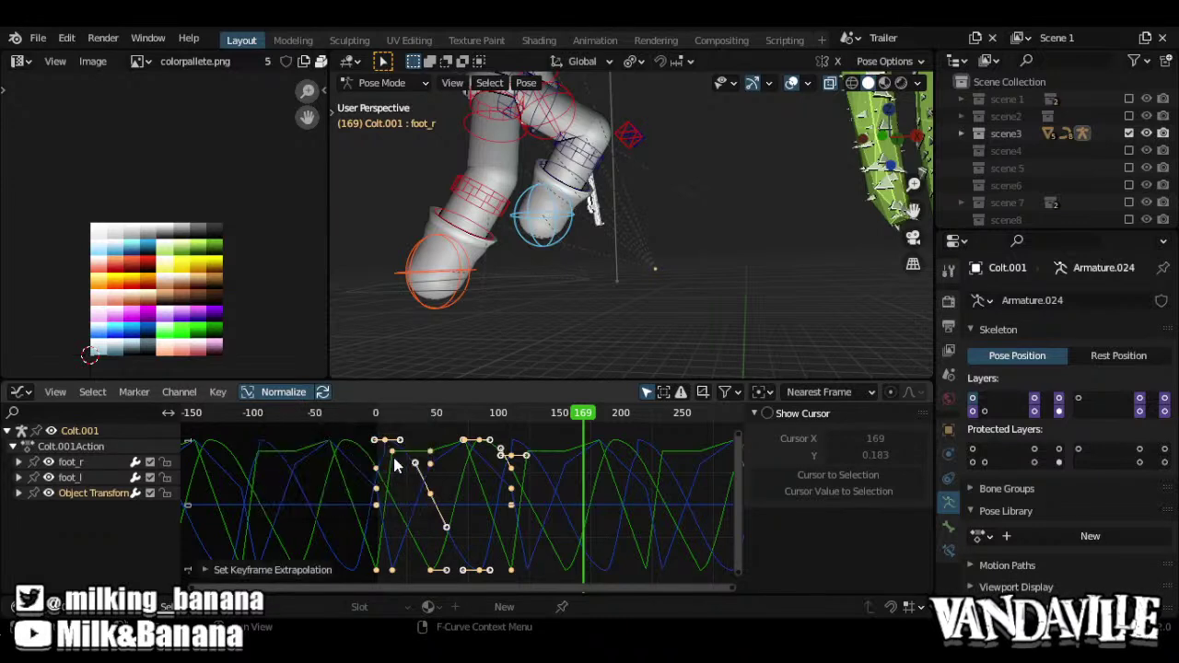
key("shift+e")
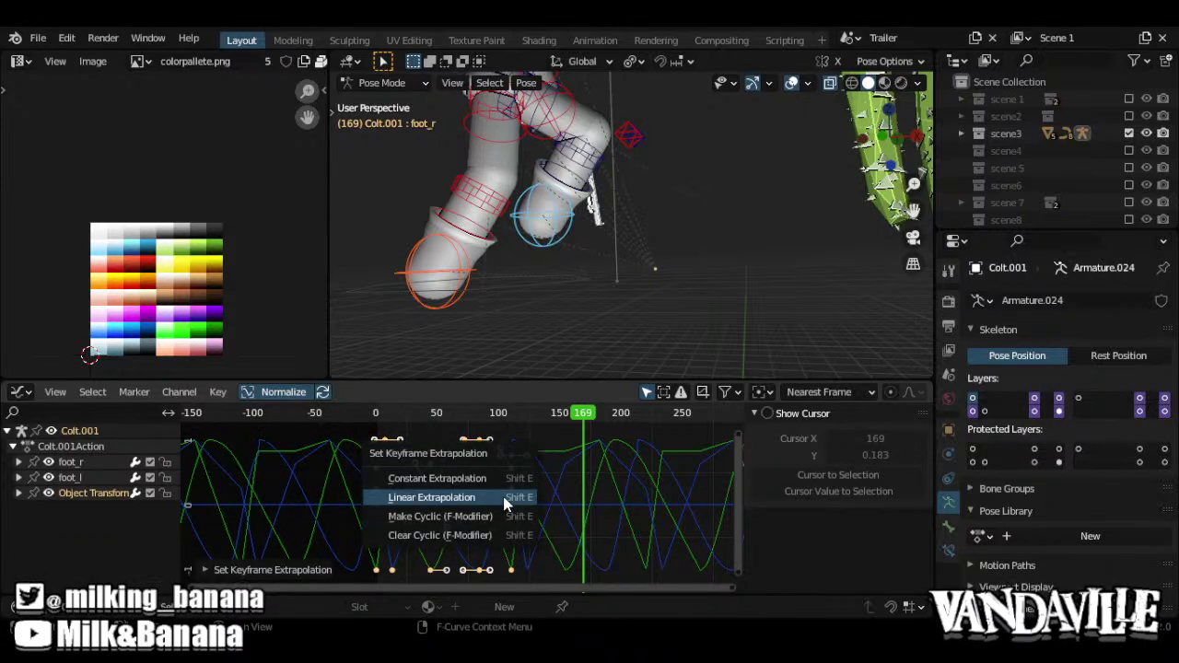
left_click(481, 539)
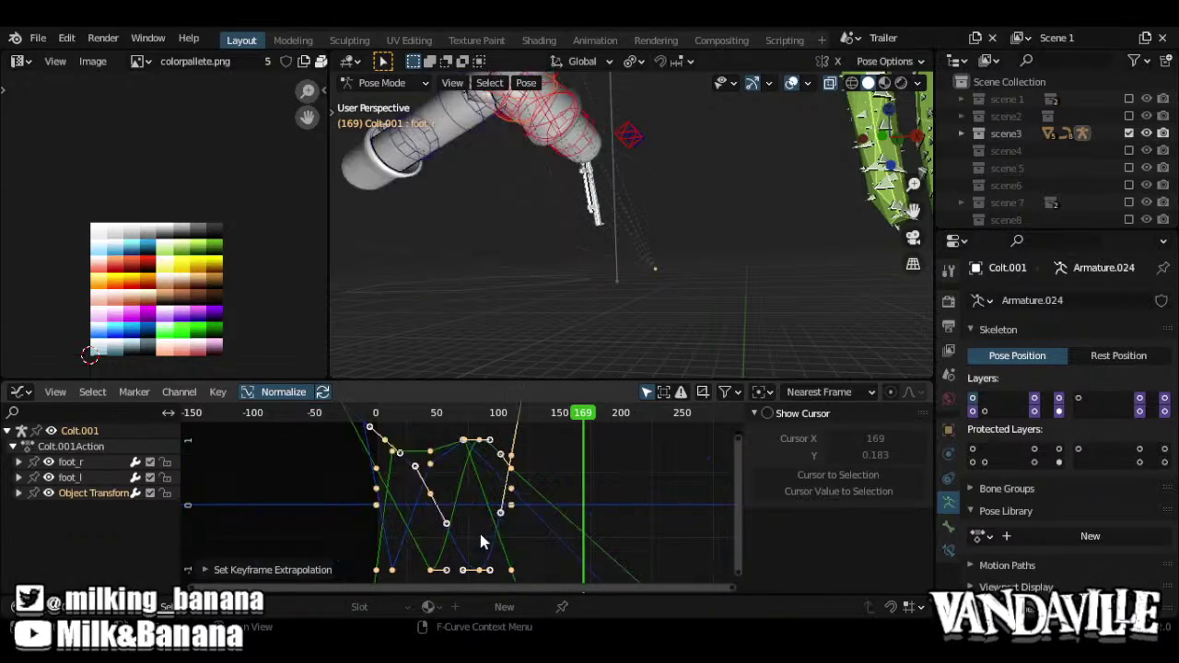
Select the Y Location curve under Colt.001's object transforms, check its modifiers and play the animation from frame 169
middle_click_drag(578, 472, 518, 488, "ctrl")
right_click(519, 485)
mouse_move(518, 486)
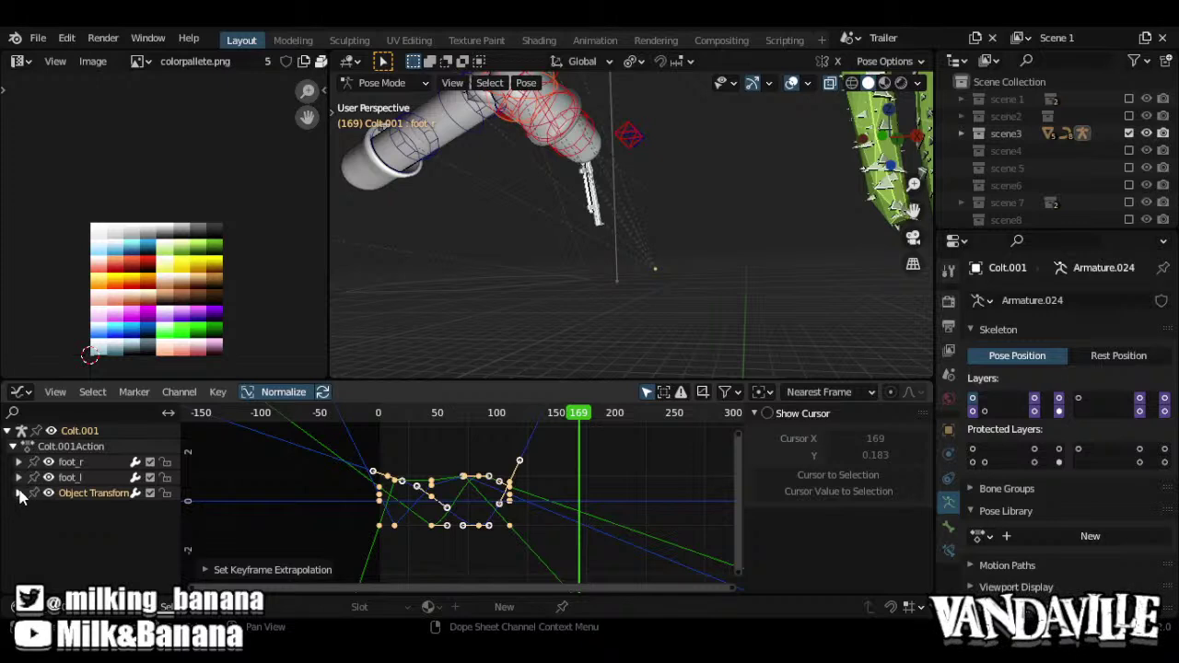
left_click(18, 492)
left_click(88, 525)
middle_click_drag(533, 513, 558, 540, "ctrl")
left_click(543, 448)
left_click(550, 444)
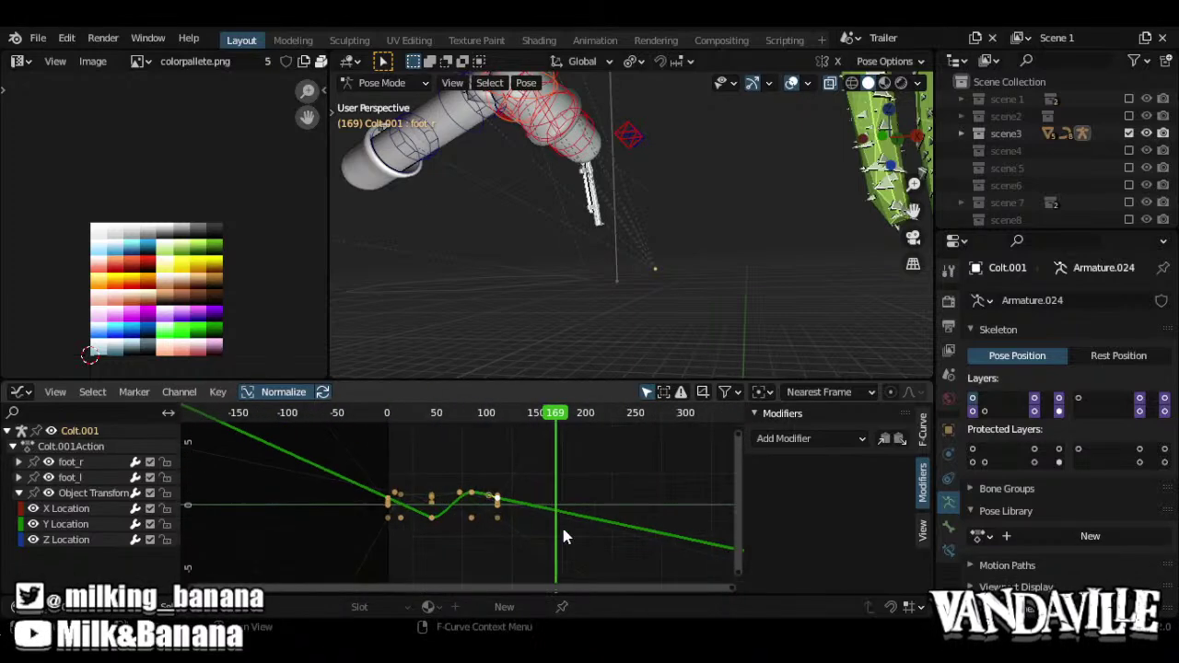
key("space")
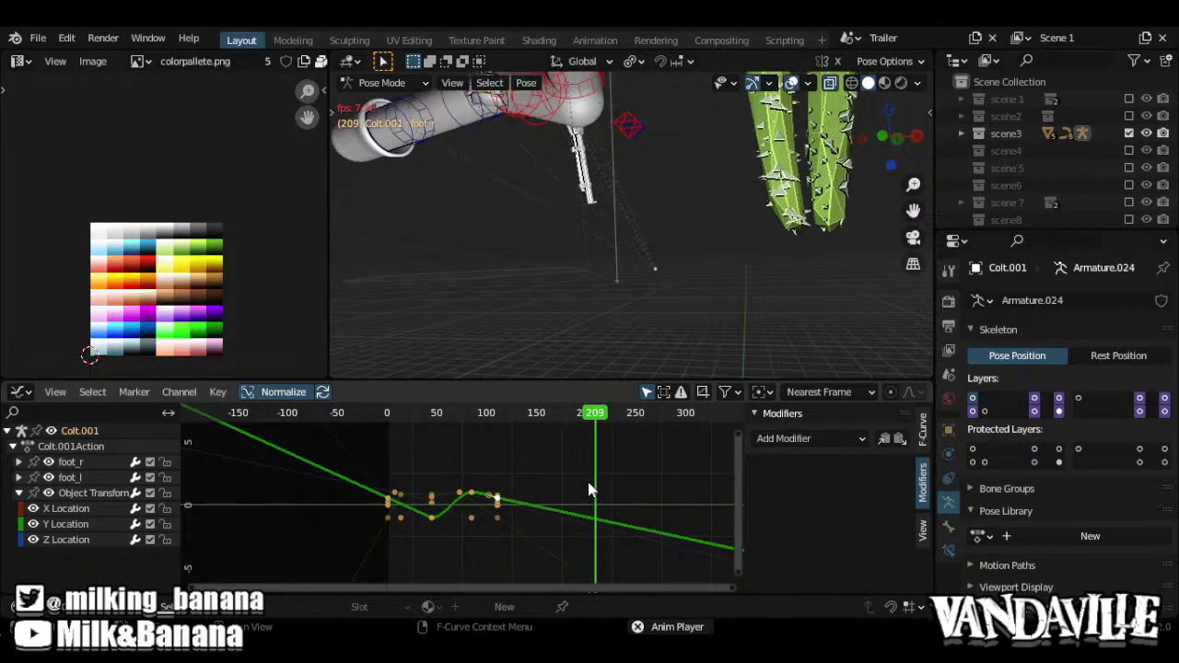
key("space")
Select all of the foot bones' keyframes and delete them in the Timeline
key("a")
key("ctrl+Tab")
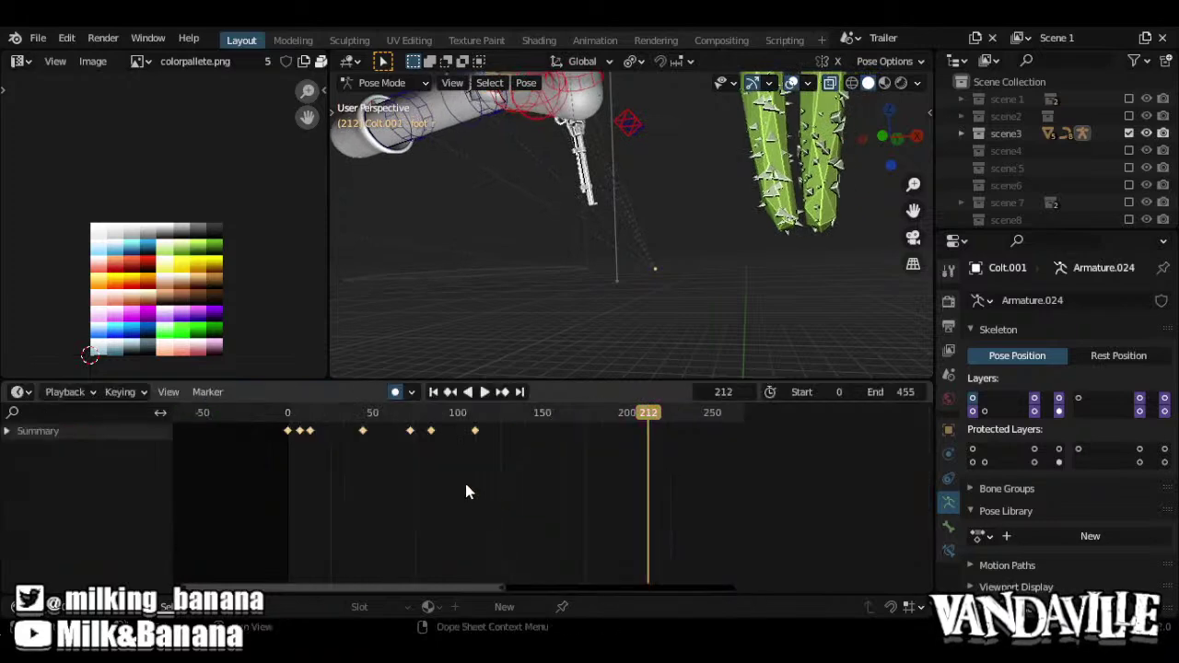
key("x")
left_click(427, 461)
Go to frame 0 and reset the foot bones to their rest transforms
left_click_drag(343, 416, 234, 369)
middle_click_drag(532, 242, 485, 215)
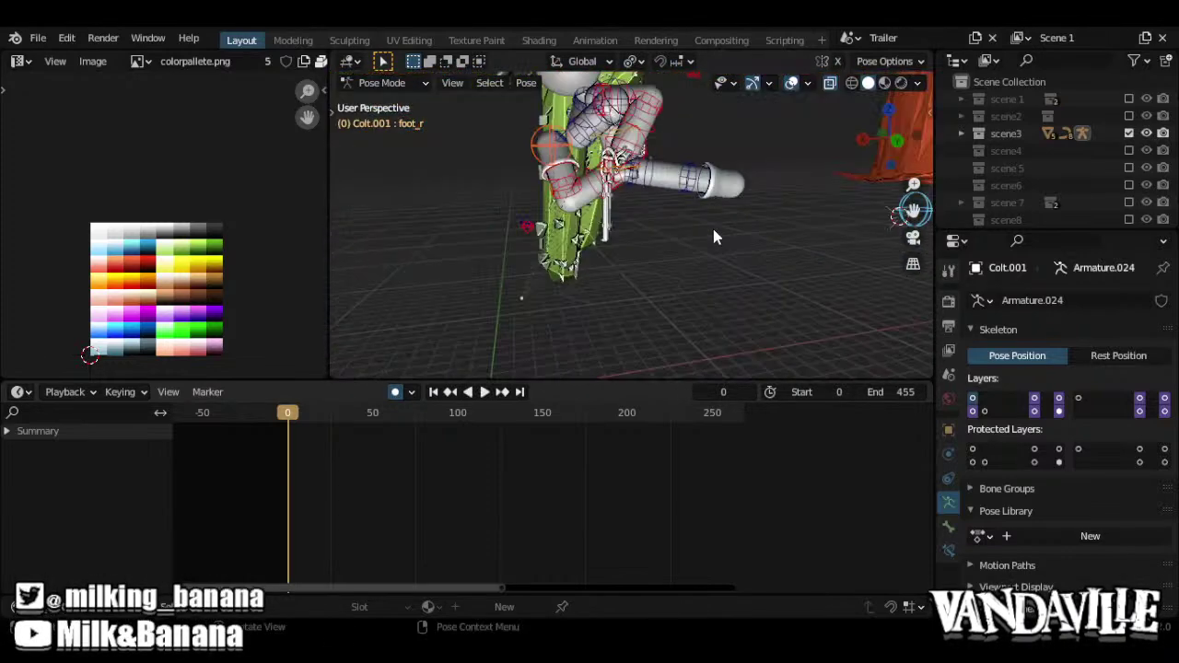
key("alt+r")
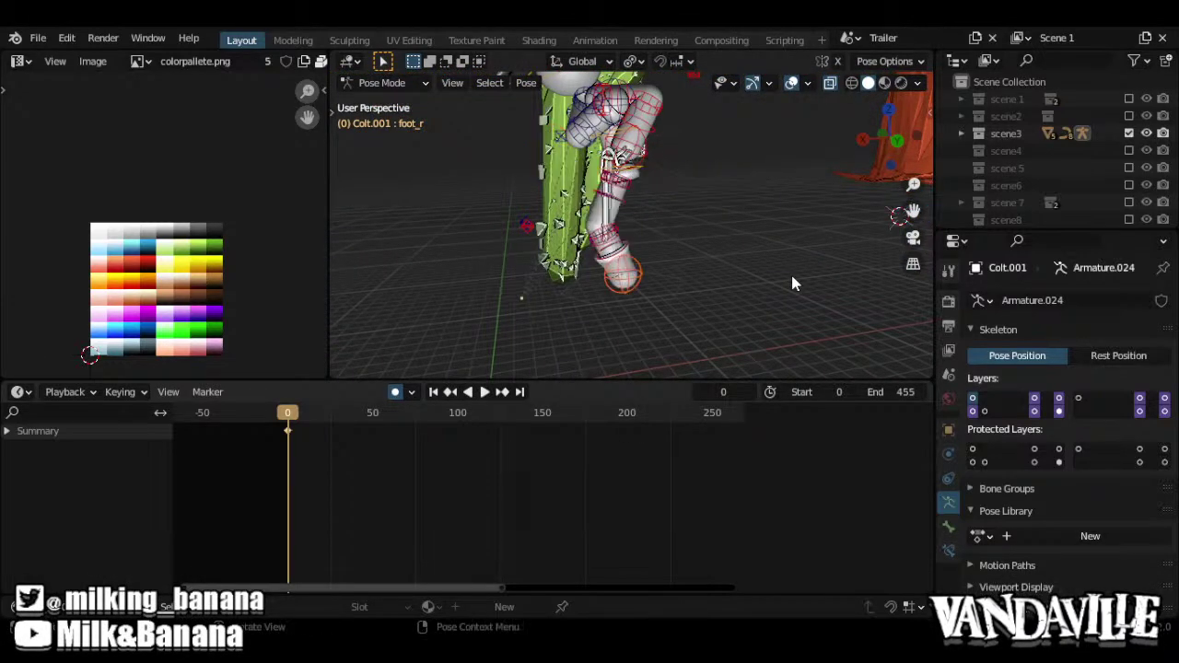
middle_click_drag(659, 295, 756, 242)
middle_click_drag(707, 314, 698, 294)
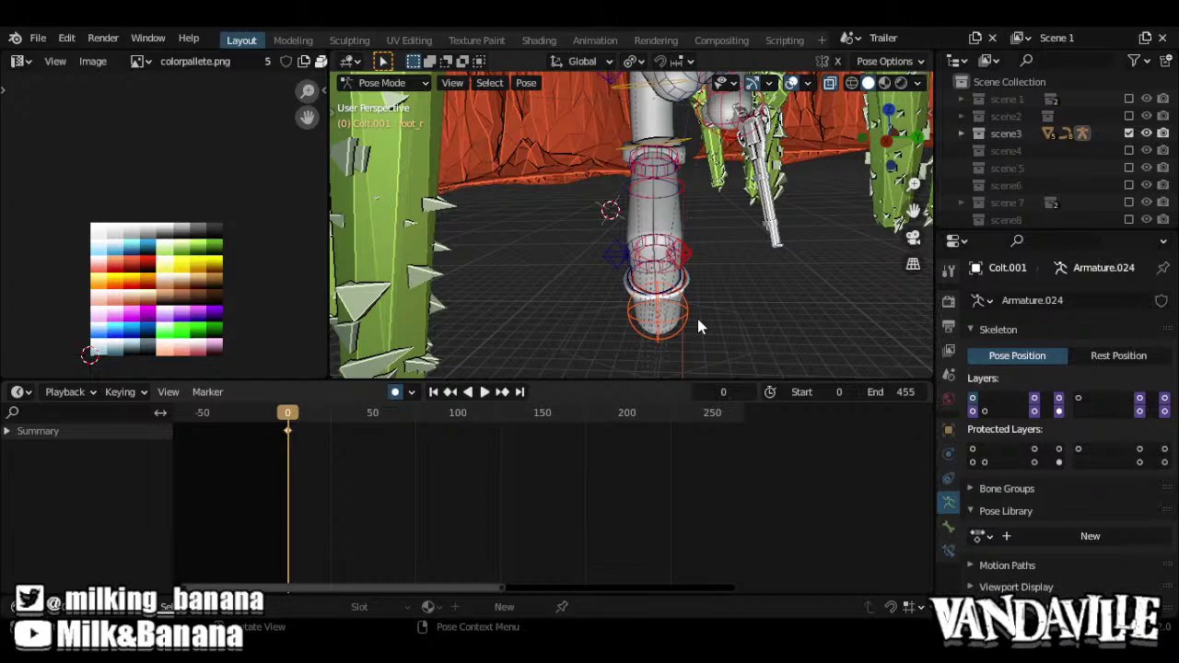
Move the right foot bone about 0.85 m along global X and about -1.06 m along global Y
key("g")
key("x")
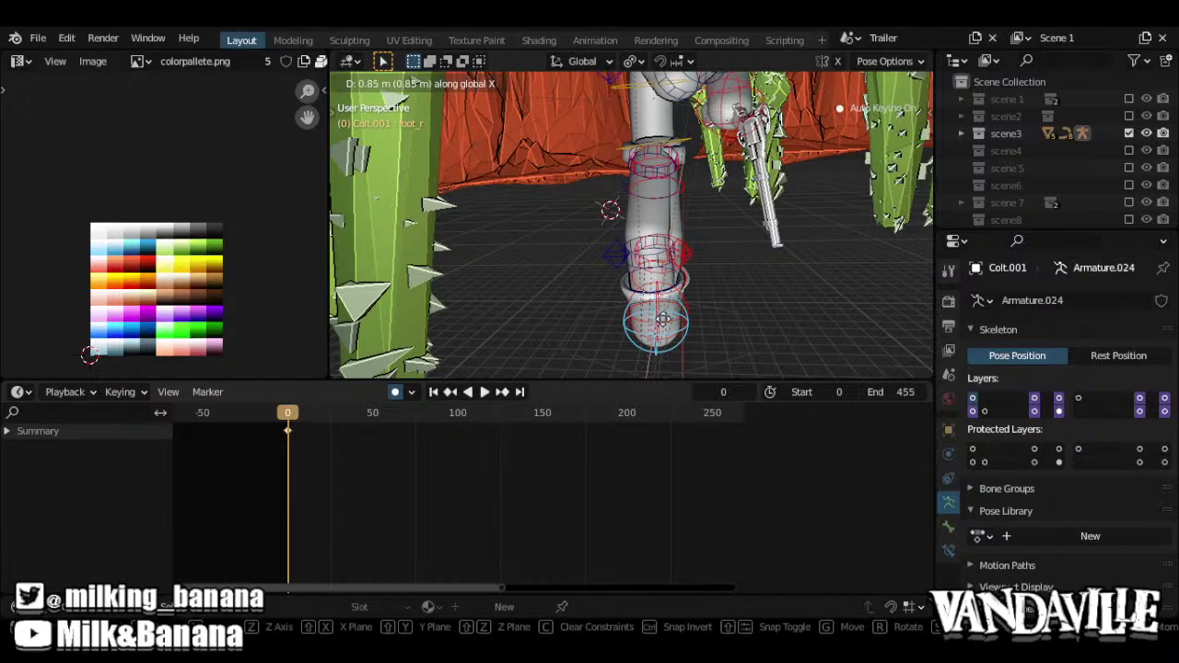
key("Return")
key("g")
key("y")
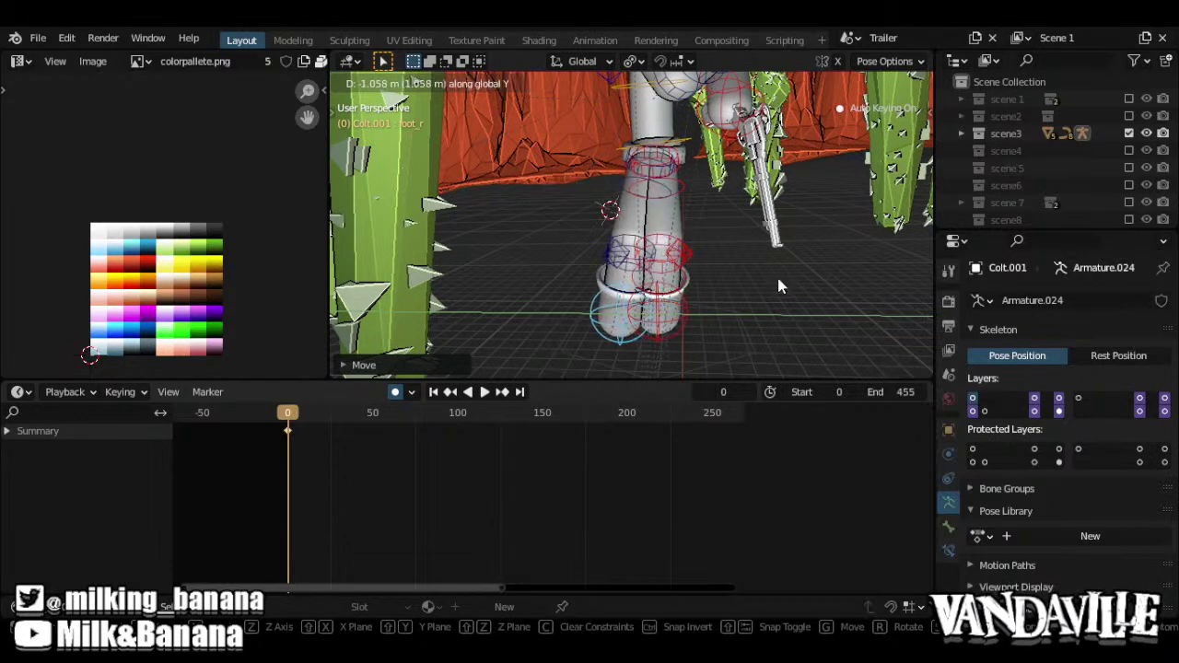
key("Return")
Shift the right foot bone about another 0.95 m along global X
mouse_move(752, 286)
middle_mouse_down()
mouse_move(734, 231)
mouse_move(771, 242)
mouse_move(752, 263)
middle_mouse_up()
key("g")
key("x")
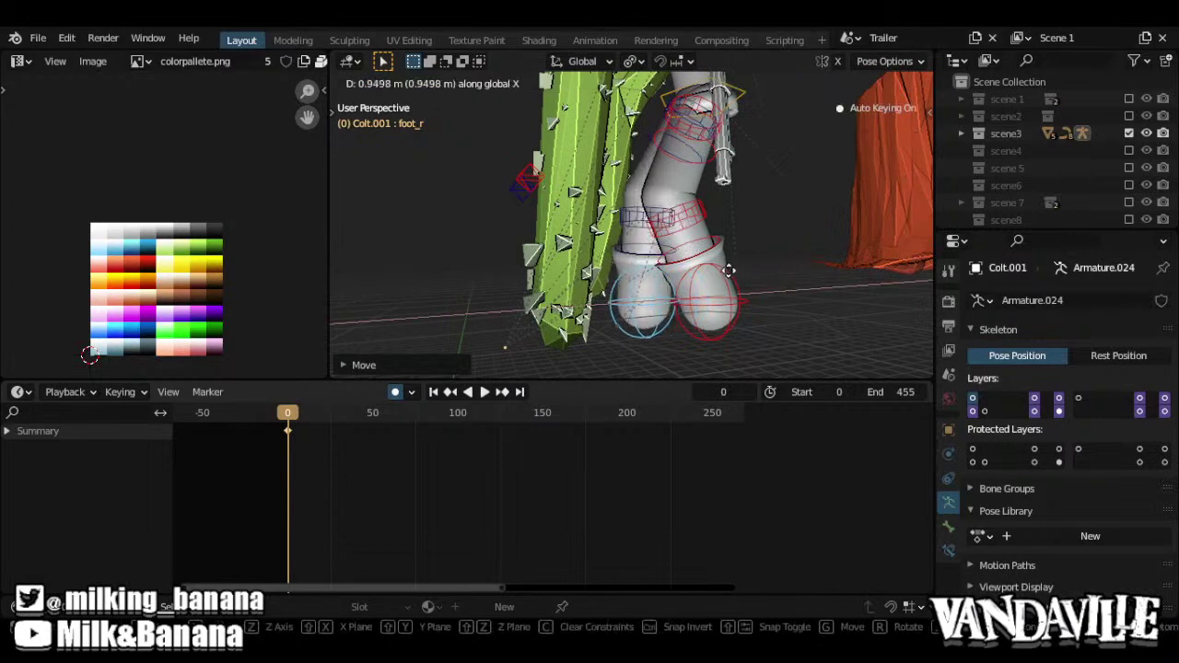
left_click(730, 295)
Select the left foot bone and move it along global Y, away from the right foot
left_click(735, 305)
middle_click_drag(736, 307, 768, 326)
key("g")
key("x")
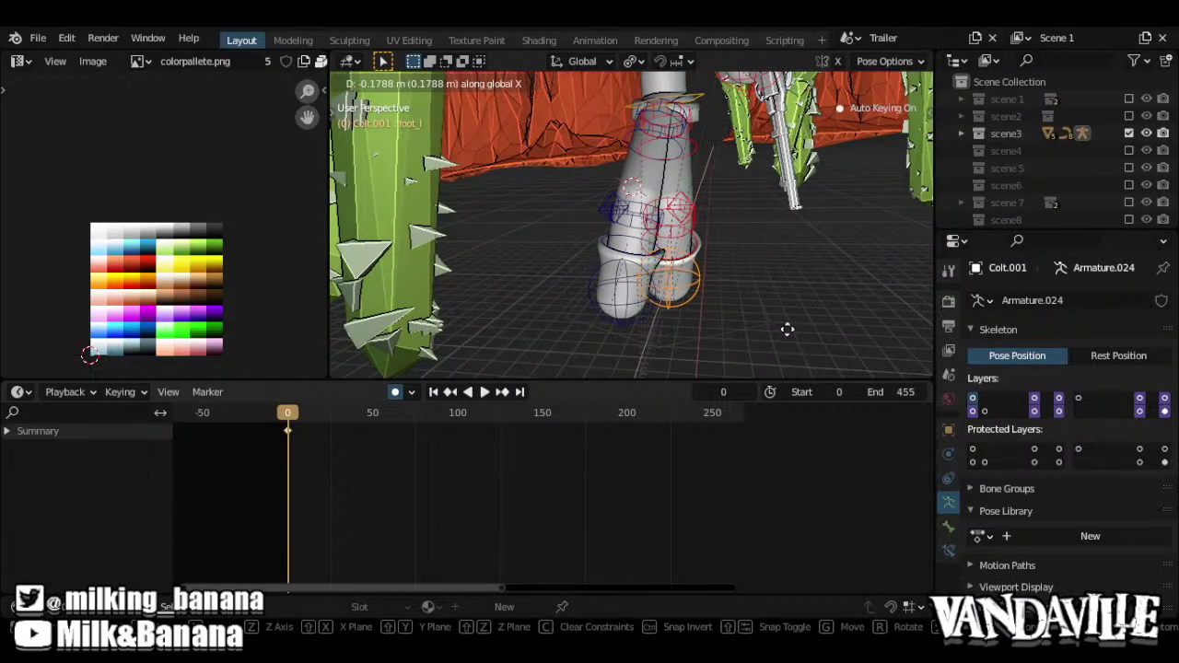
key("y")
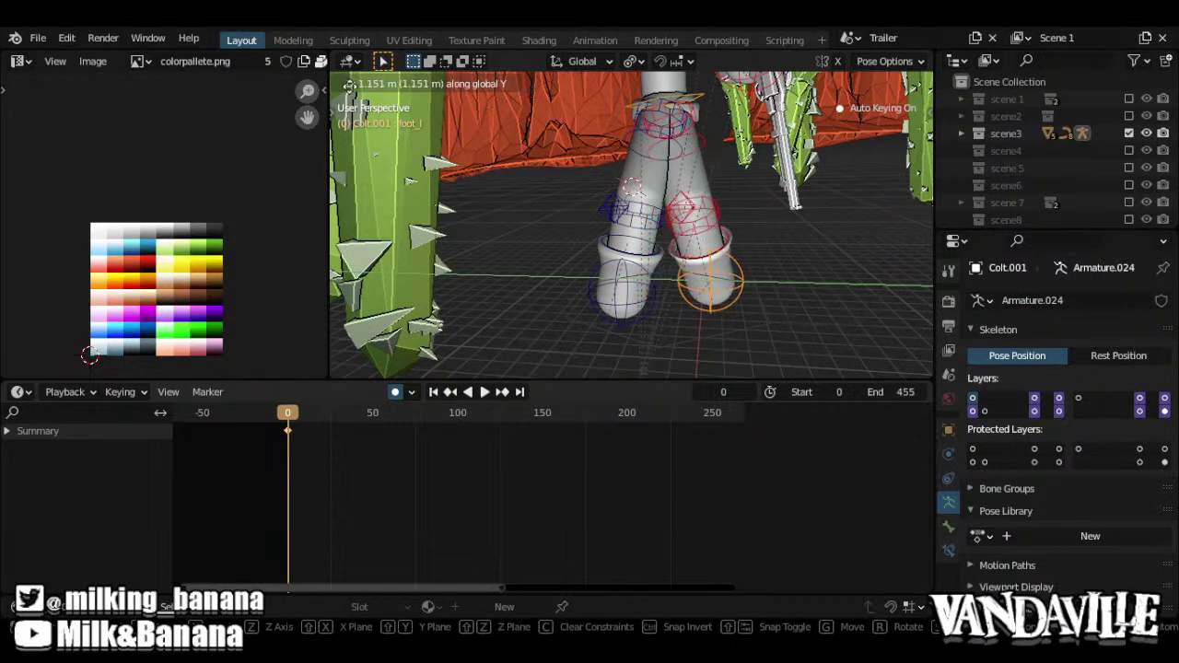
left_click(1020, 439)
key("g")
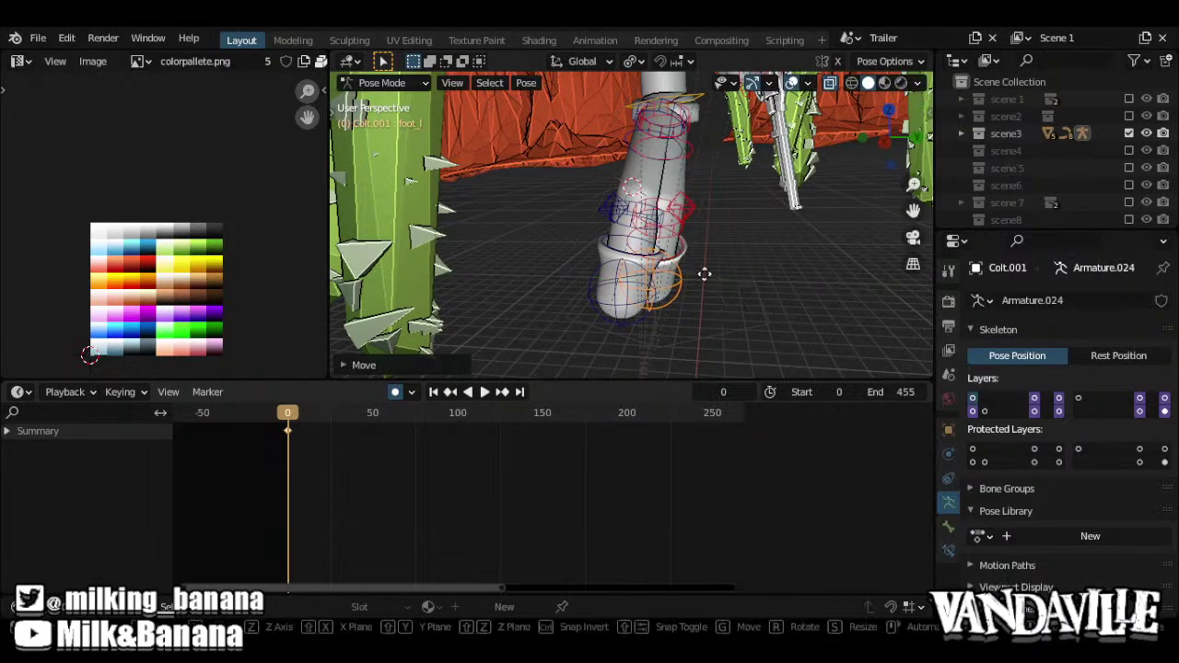
key("y")
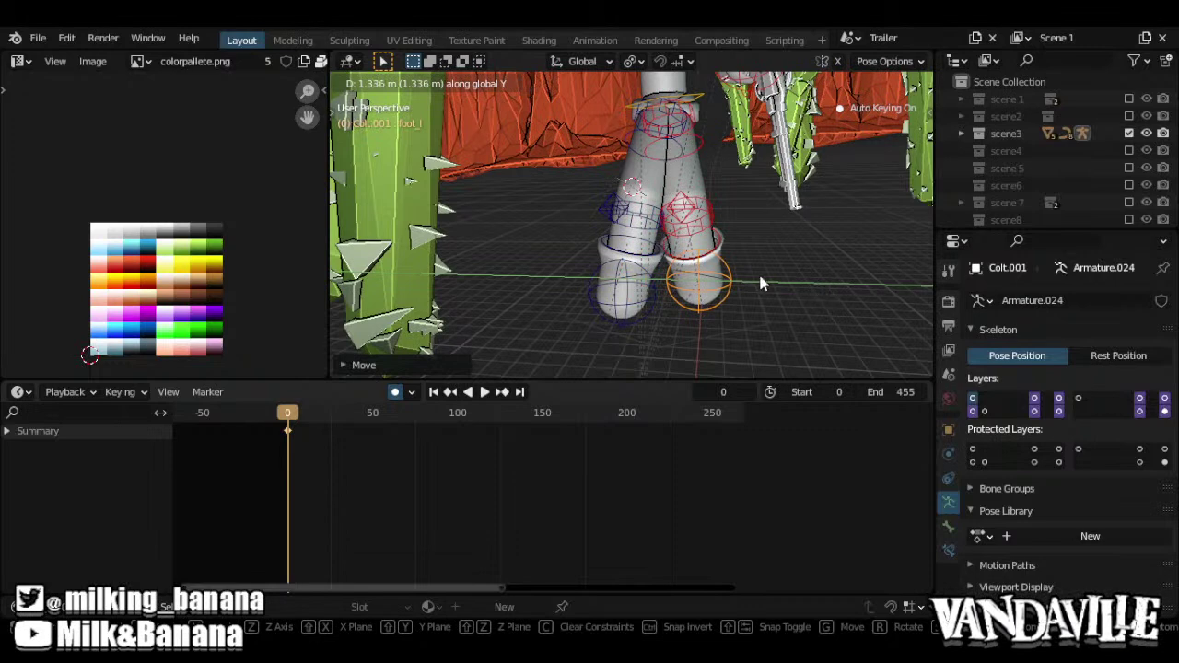
left_click(784, 278)
Move the left foot bone in the negative global X direction to spread the feet into a stride
middle_click_drag(739, 273, 741, 304)
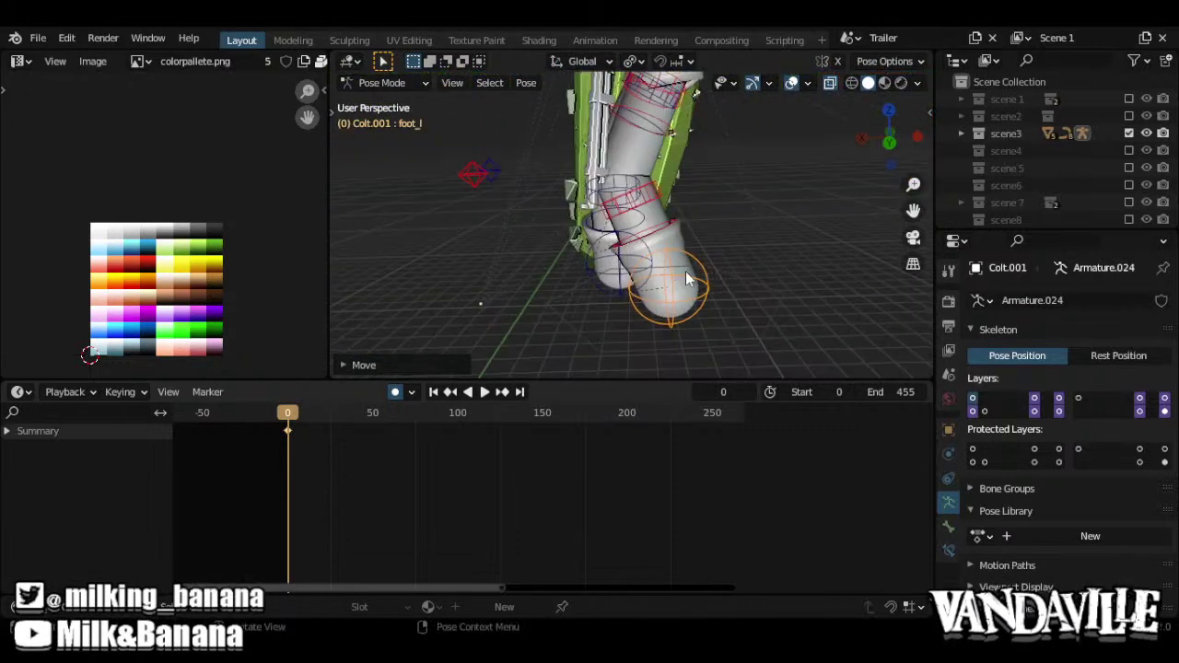
key("g")
key("x")
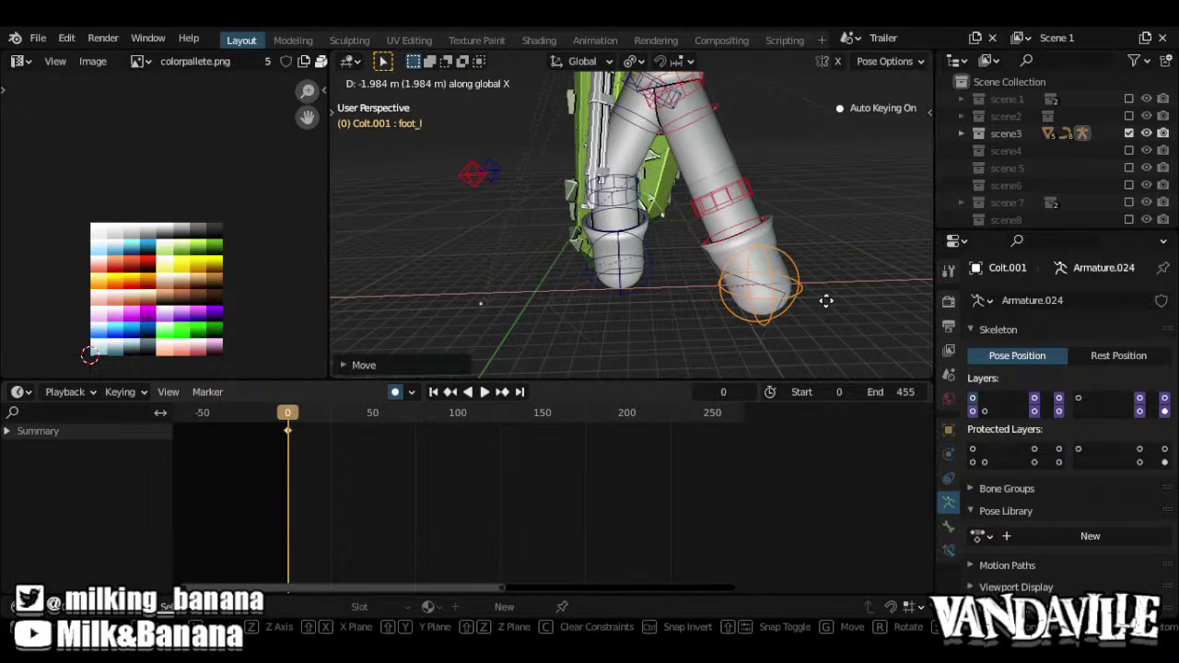
left_click(815, 302)
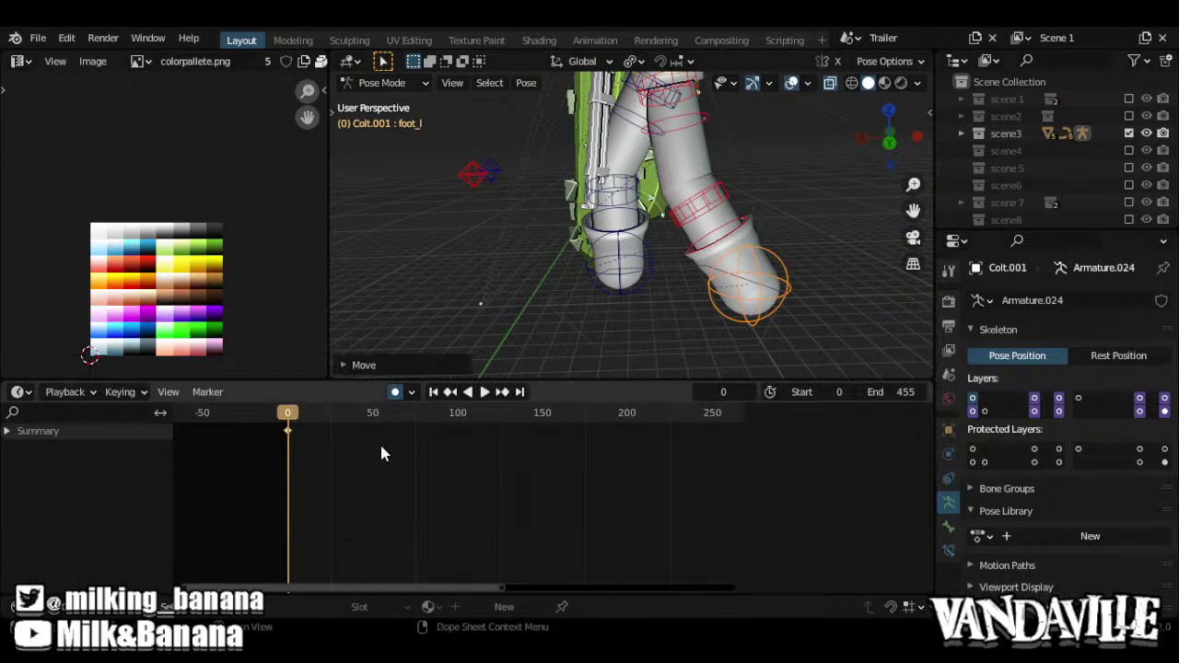
Preview the animation by playing and scrubbing it, stopping at frame 34
key("space")
left_click_drag(310, 406, 348, 421)
left_click(328, 417)
key("space")
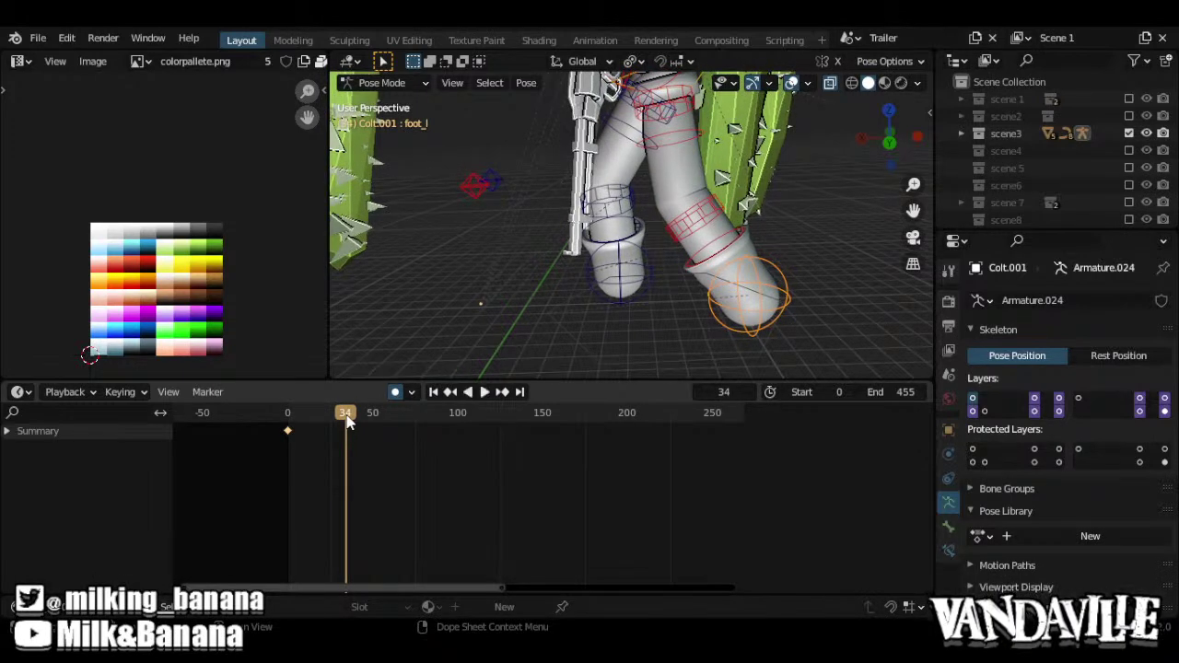
Select both foot bones at frame 34 and copy their pose
mouse_move(719, 267)
middle_mouse_down("shift")
mouse_move(685, 270)
mouse_move(719, 265)
middle_mouse_up("shift")
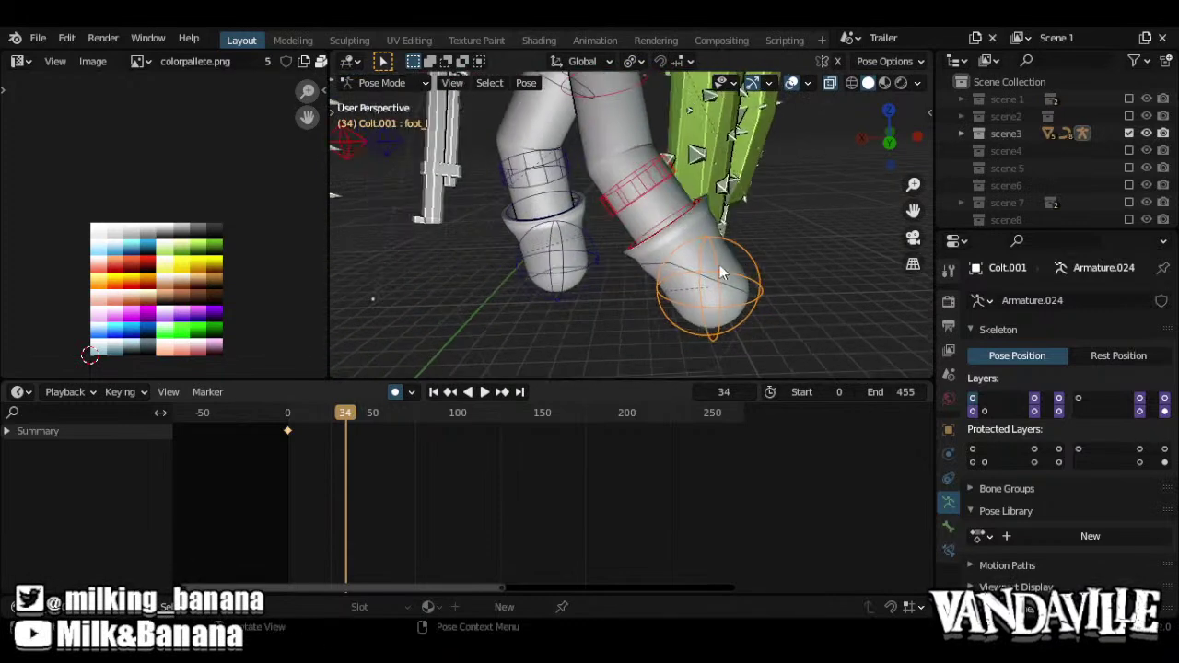
left_click(598, 277)
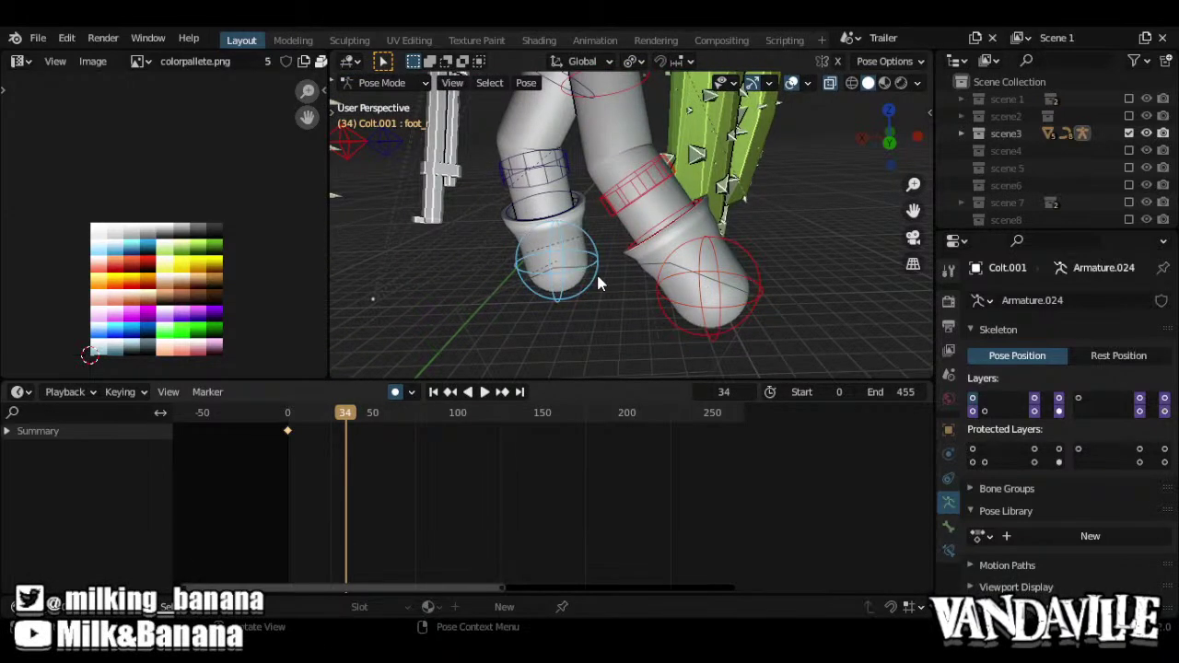
left_click(697, 319)
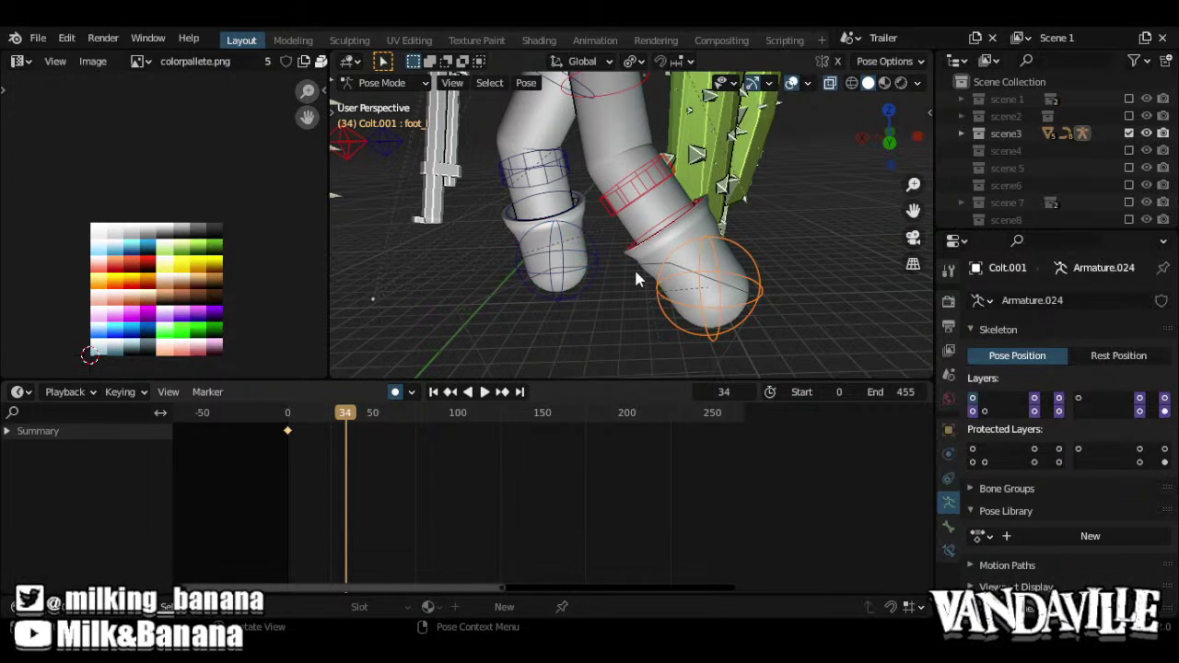
left_click(582, 267)
left_click(713, 308)
key("ctrl+c")
left_click(685, 512)
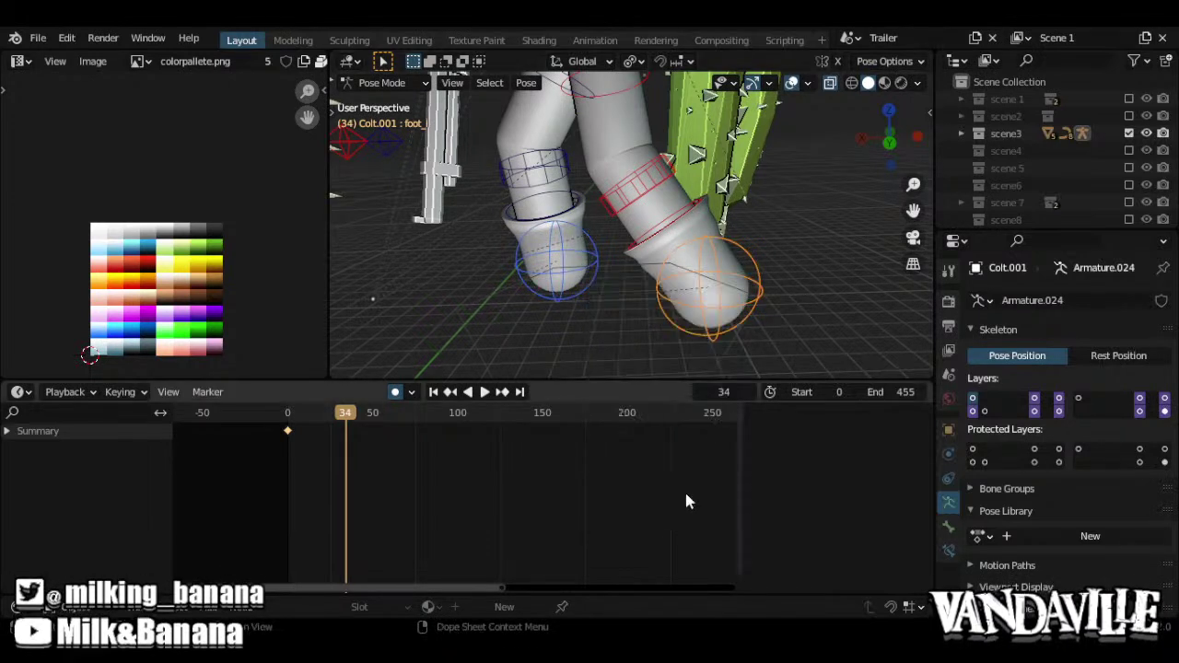
key("ctrl+c")
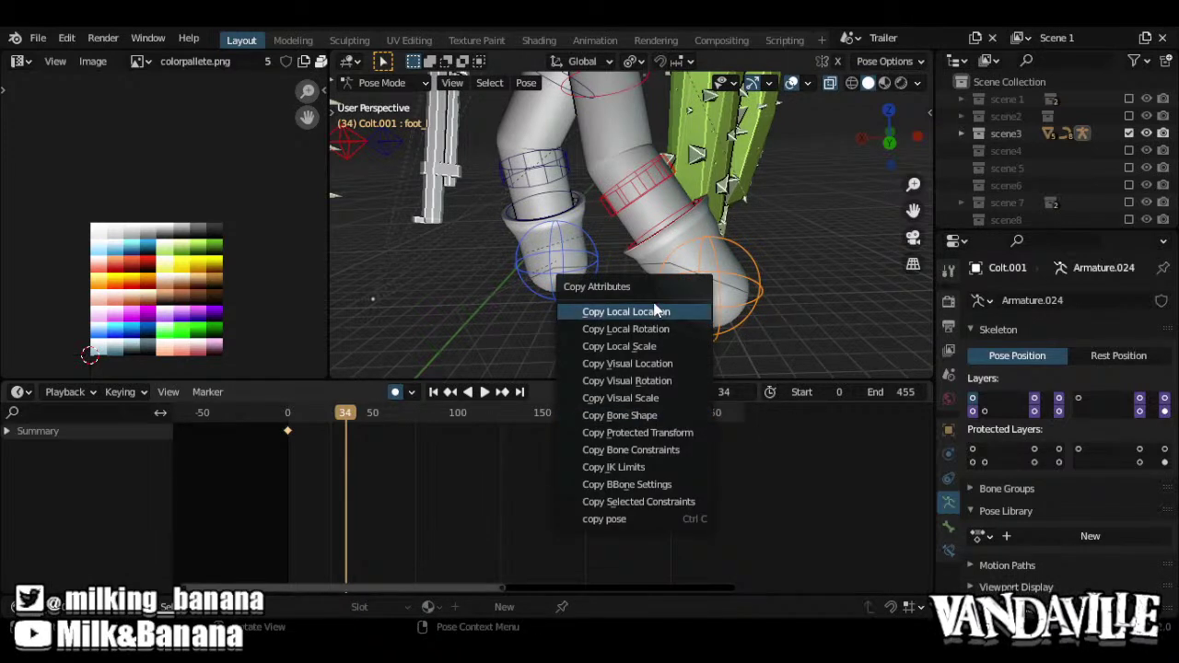
key("Up")
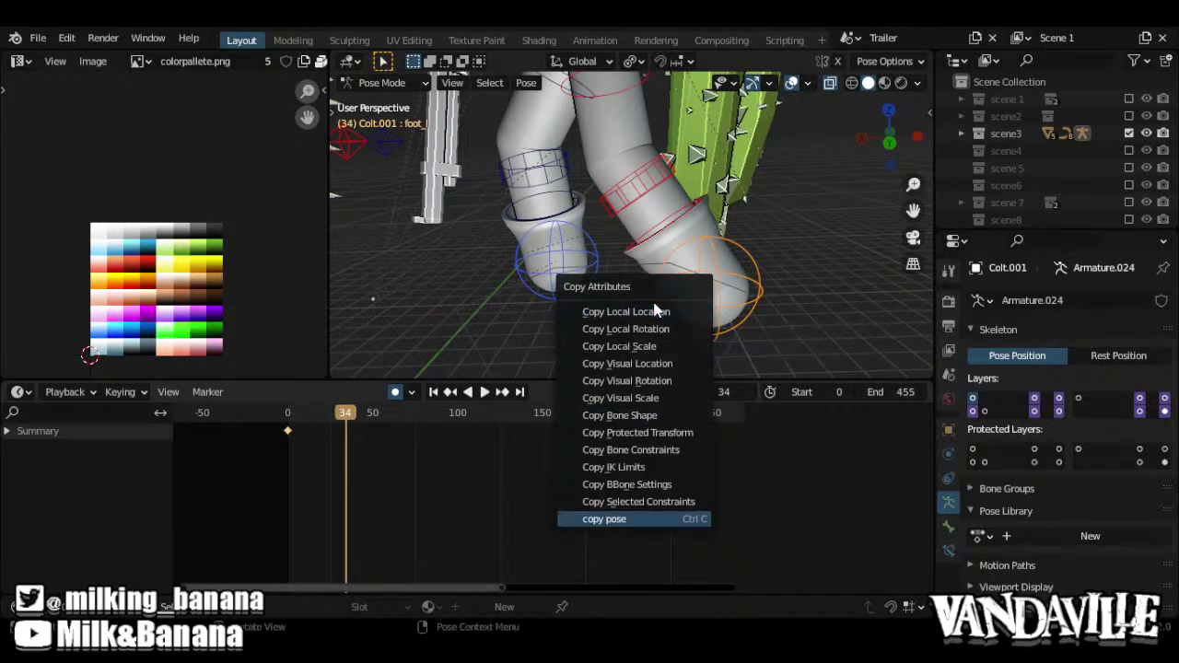
left_click(601, 517)
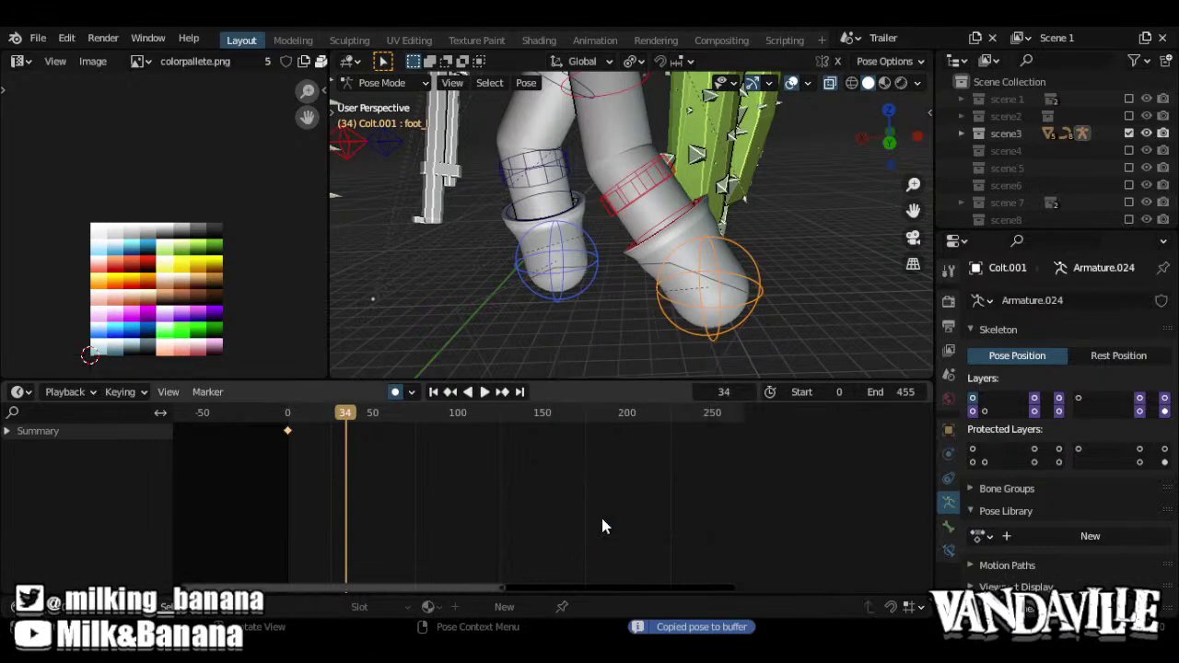
Paste the copied pose X-flipped onto both foot bones at frame 34
right_click(653, 278)
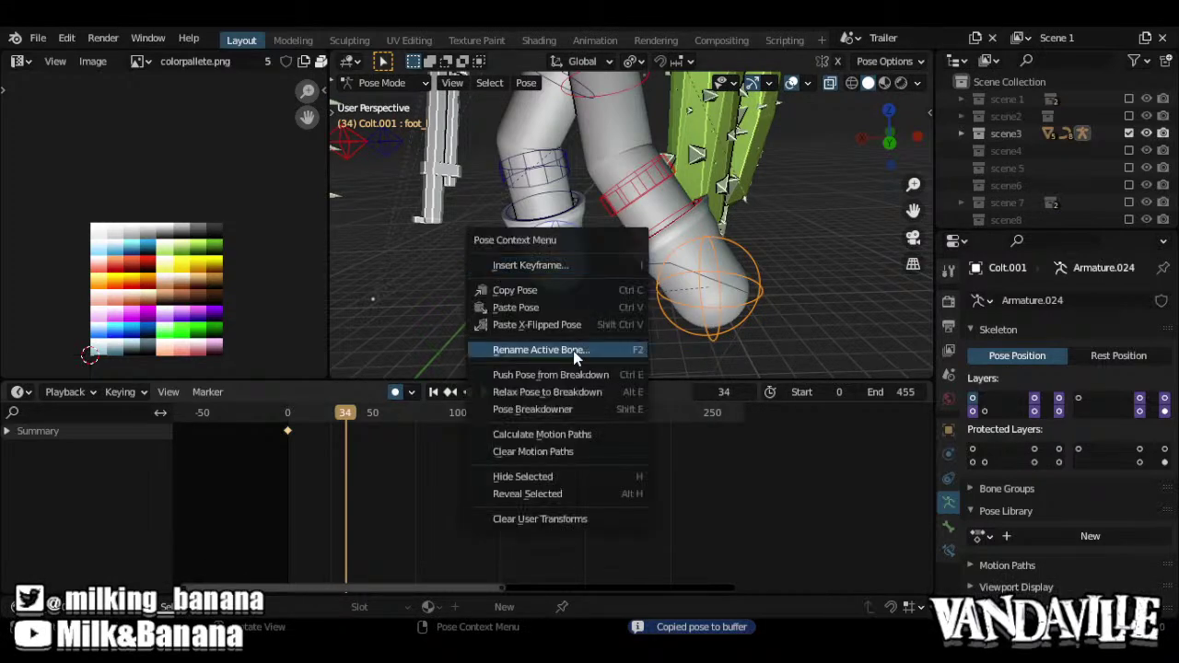
left_click(576, 345)
right_click(627, 235)
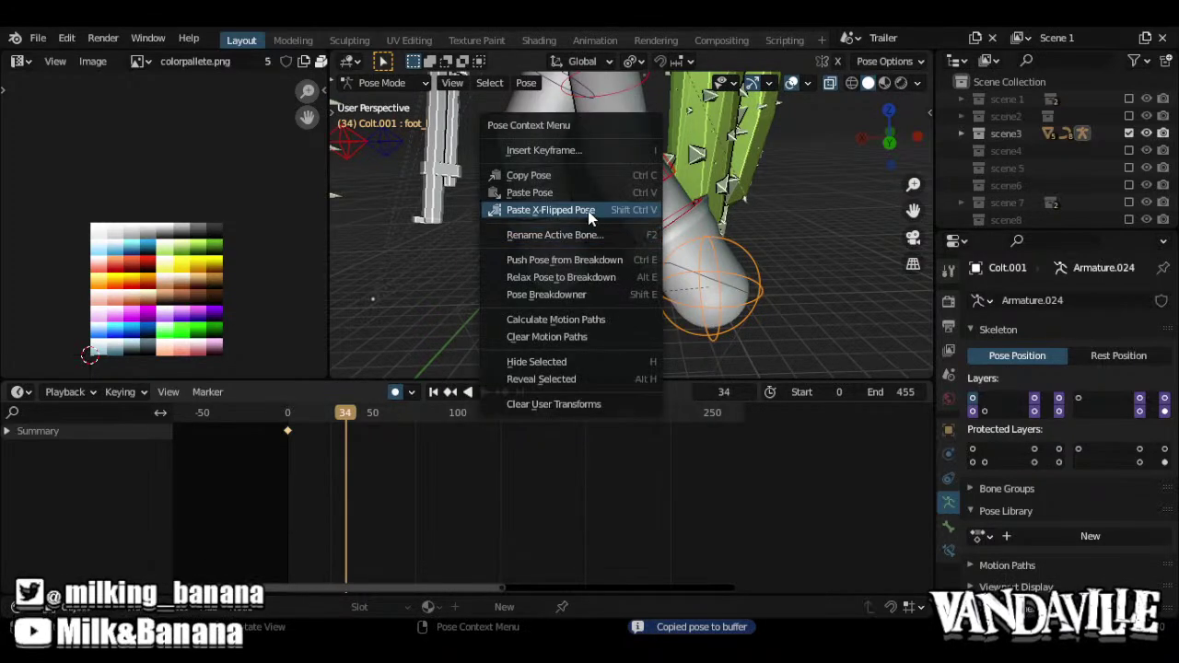
left_click(587, 212)
middle_click_drag(585, 206, 497, 304)
Copy the feet keyframes from frame 0 to frame 68 and play back the stride
left_click(404, 415)
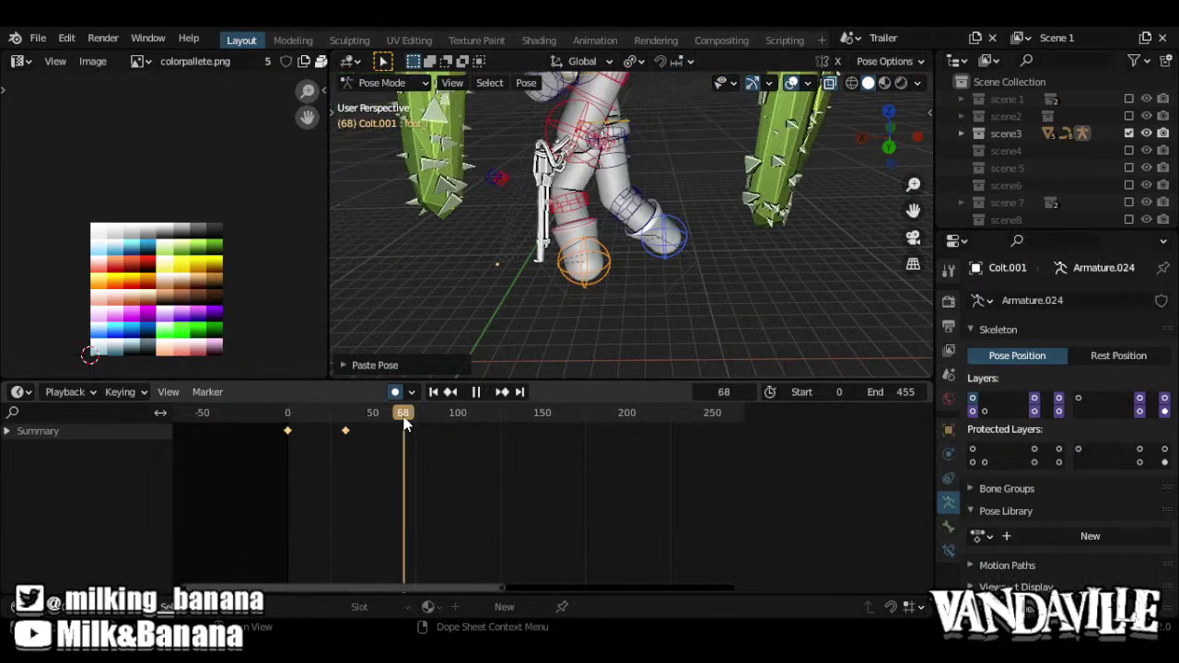
left_click(287, 431)
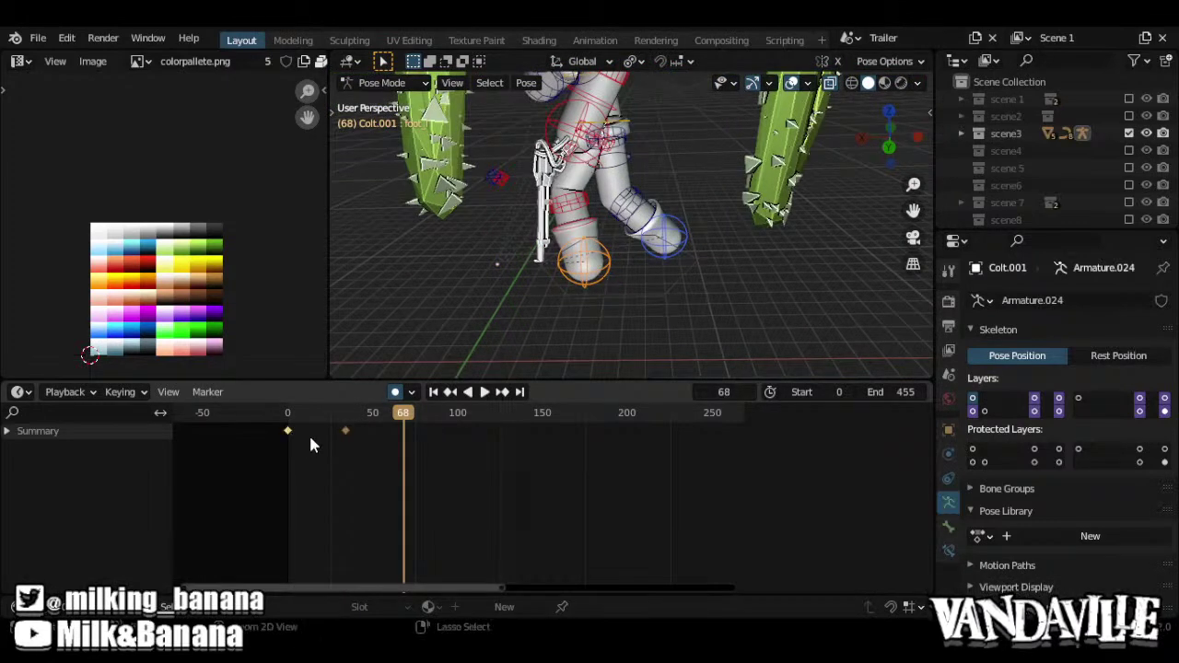
key("ctrl+v")
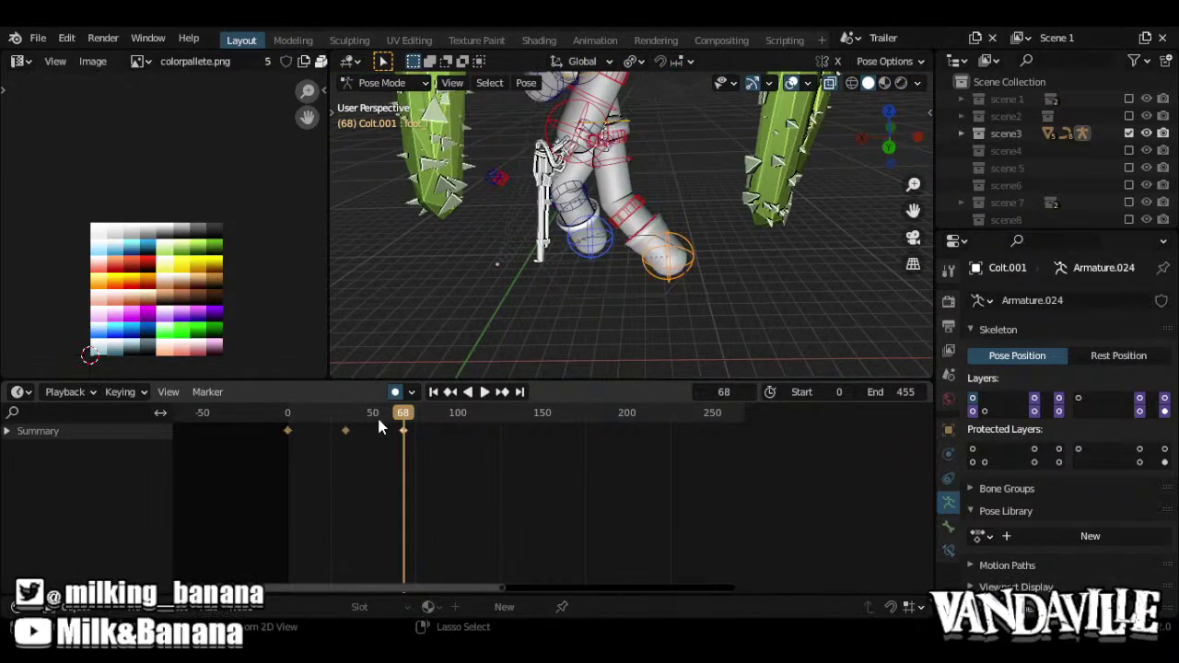
key("ctrl+z")
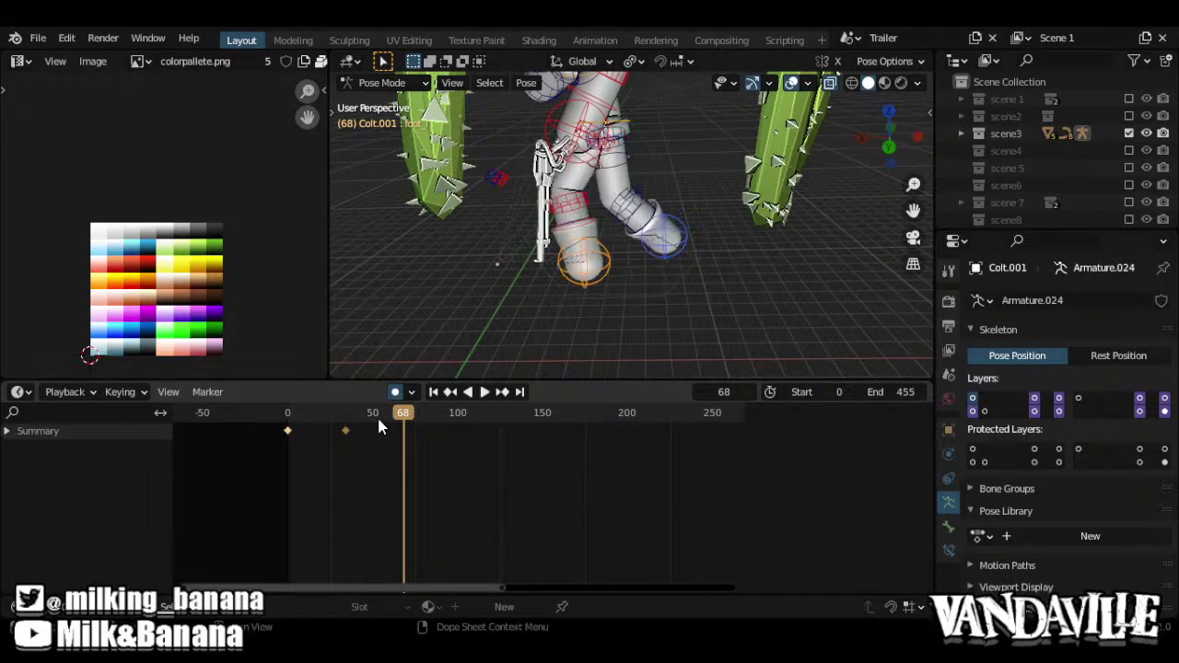
key("ctrl+shift+v")
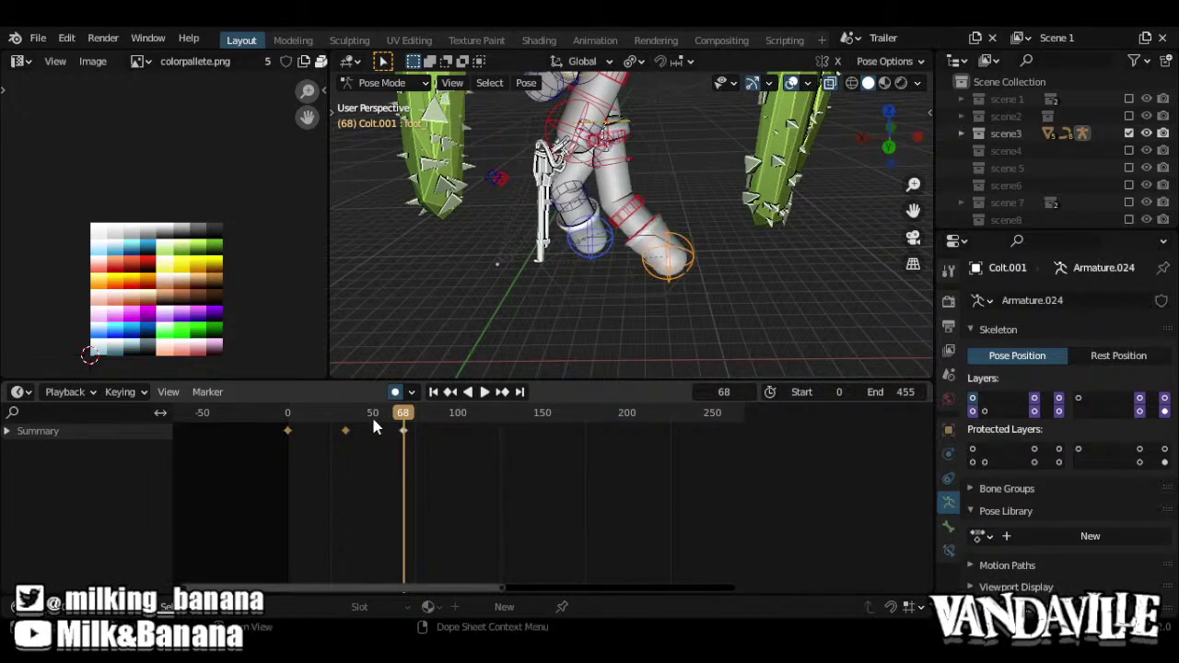
key("ctrl+shift+space")
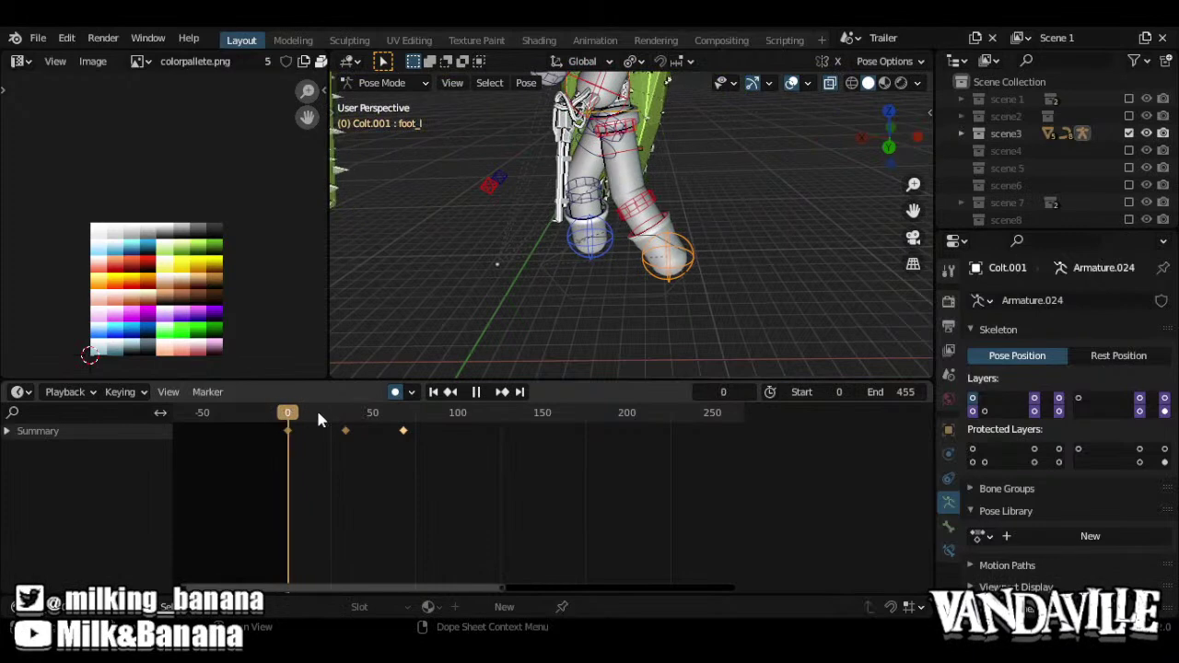
left_click_drag(433, 433, 258, 420)
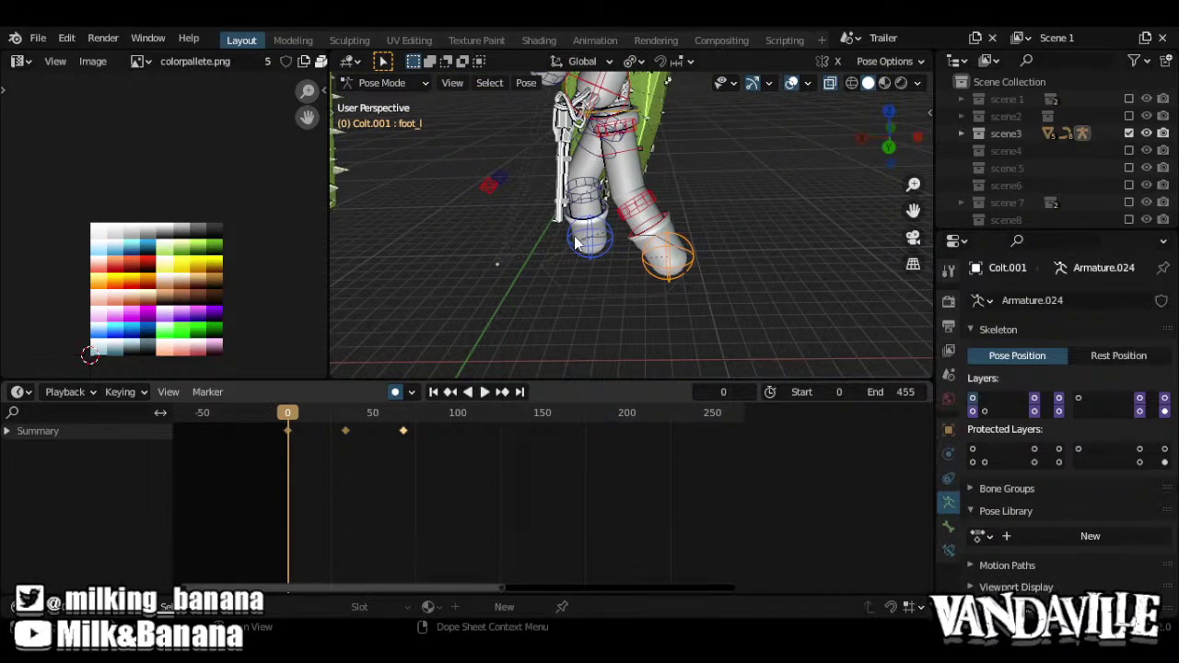
key("space")
Move the left foot bone along global Z at frame 28 to add an in-between pose
middle_click_drag(533, 221, 671, 201)
scroll(698, 190, "up", 3)
mouse_move(334, 412)
left_mouse_down()
mouse_move(307, 415)
mouse_move(349, 424)
left_mouse_up()
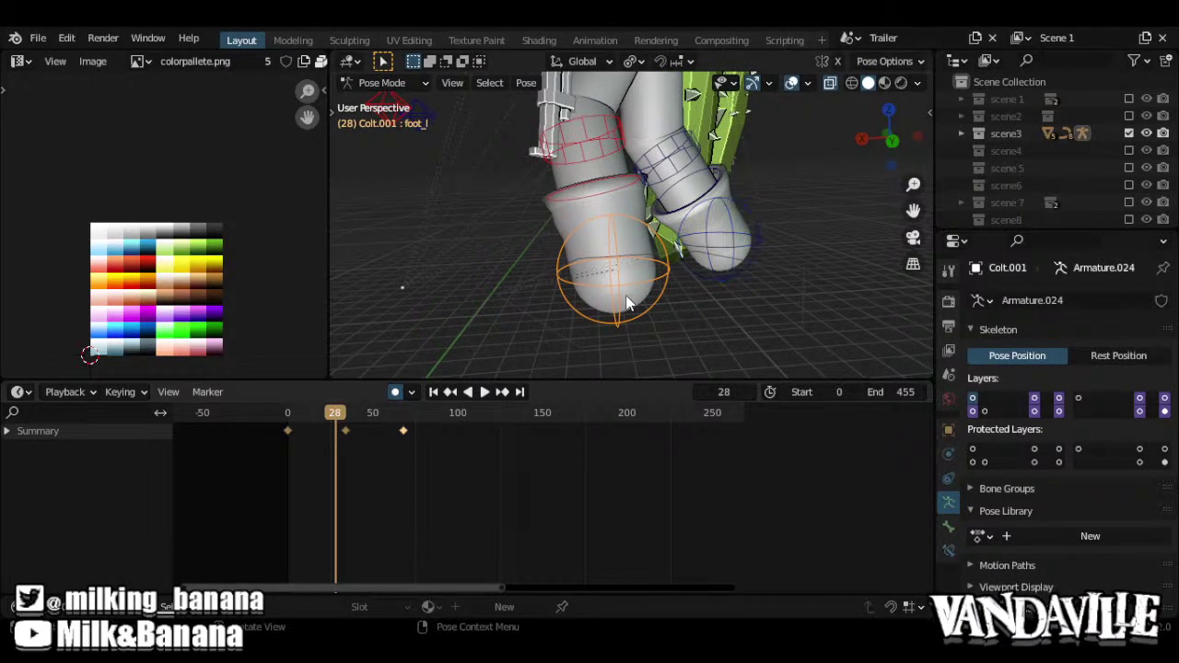
left_click(396, 392)
key("g")
key("z")
left_click(432, 350)
Go to frame 64 and move the right foot bone along global Z for the opposite in-between pose
middle_click_drag(433, 350, 590, 313)
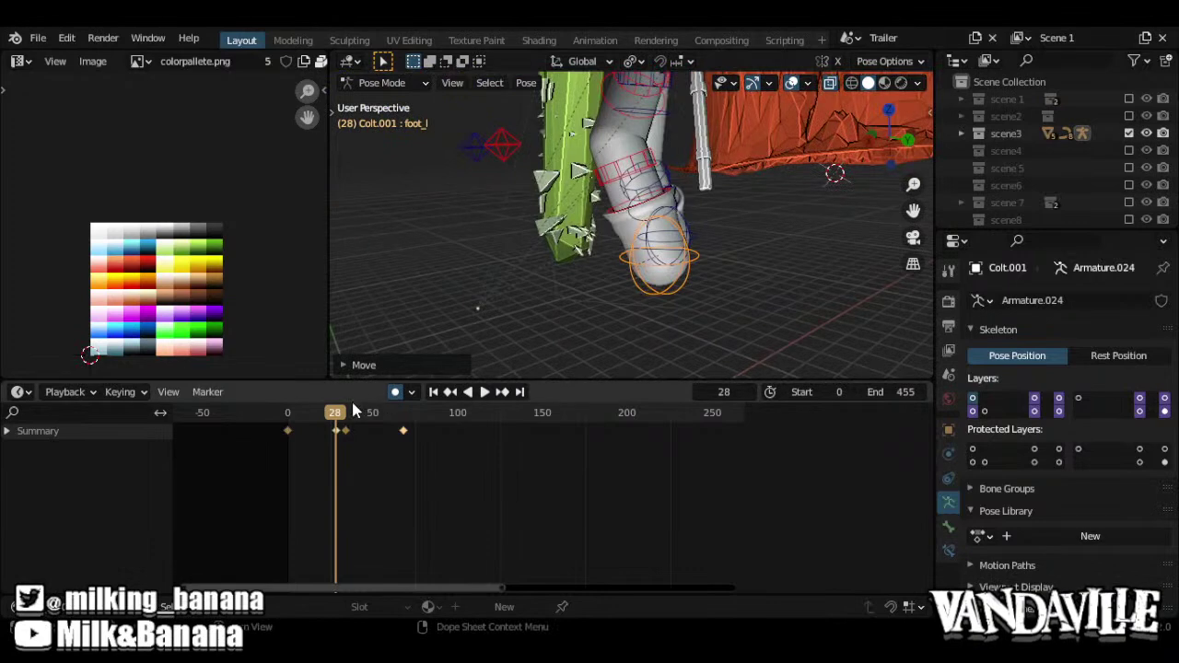
key("space")
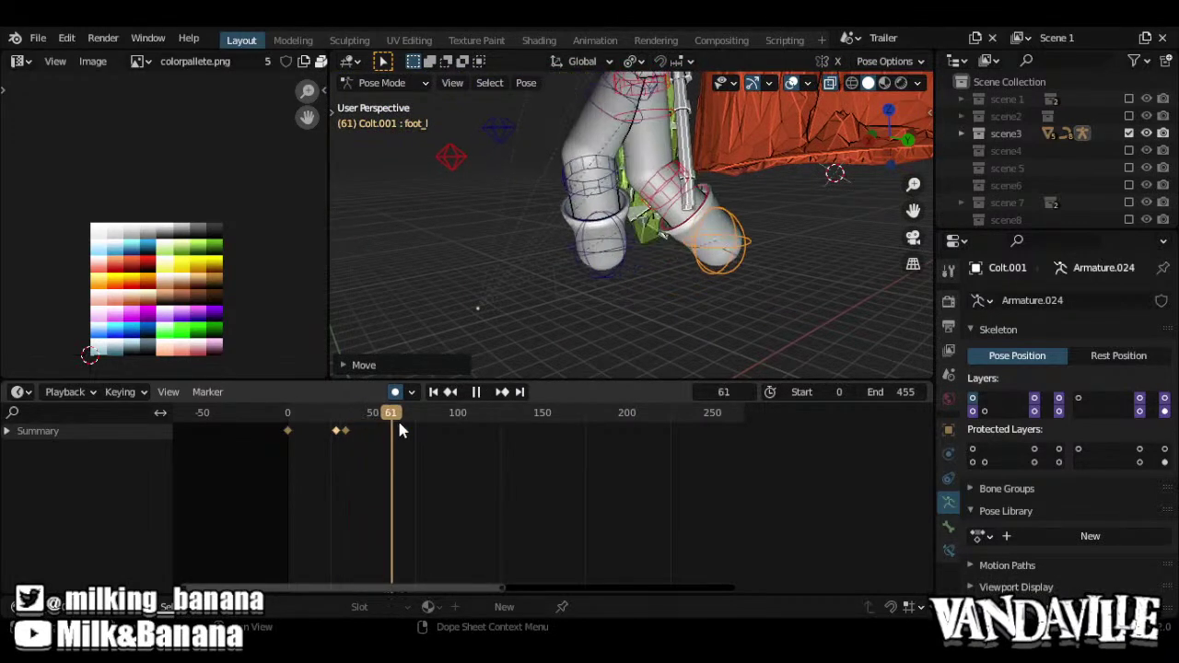
key("space")
key("Left")
key("Left")
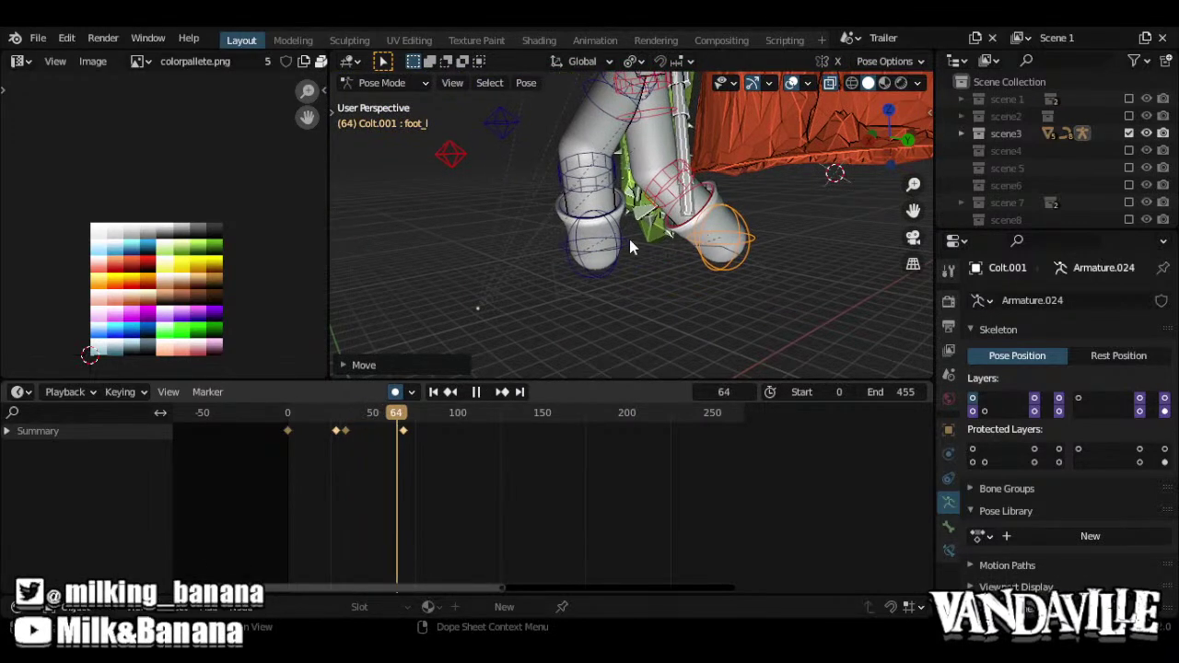
left_click(636, 263)
key("g")
key("z")
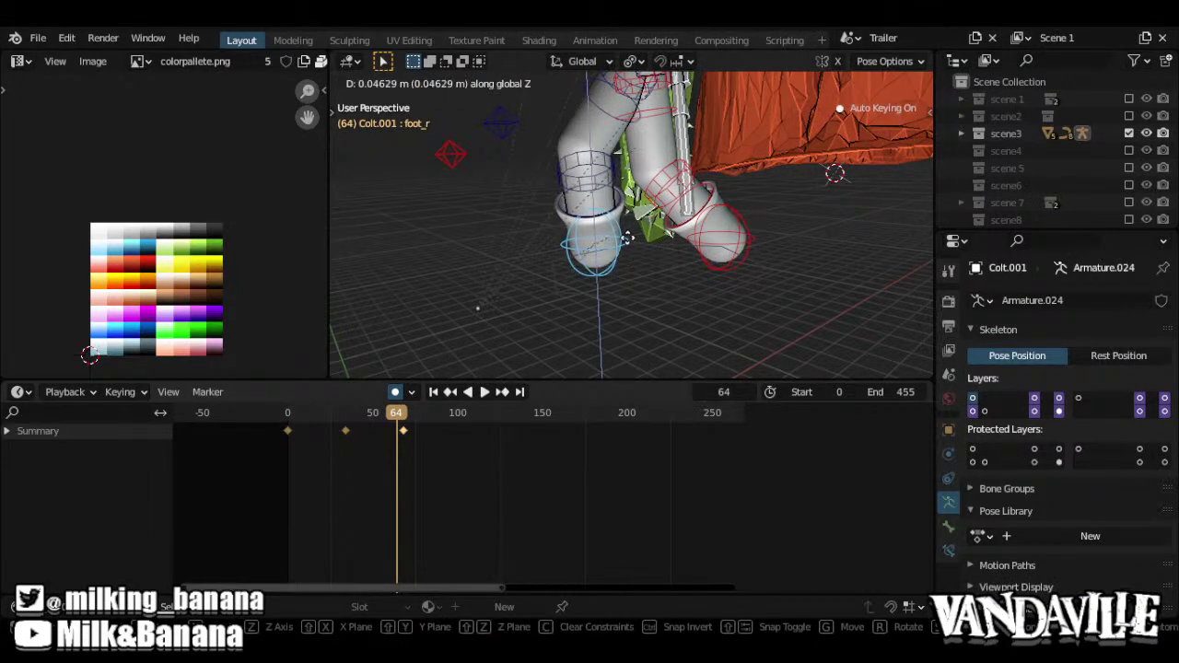
left_click(514, 336)
Play back the foot motion up to frame 109 and add the left foot bone to the selection
key("space")
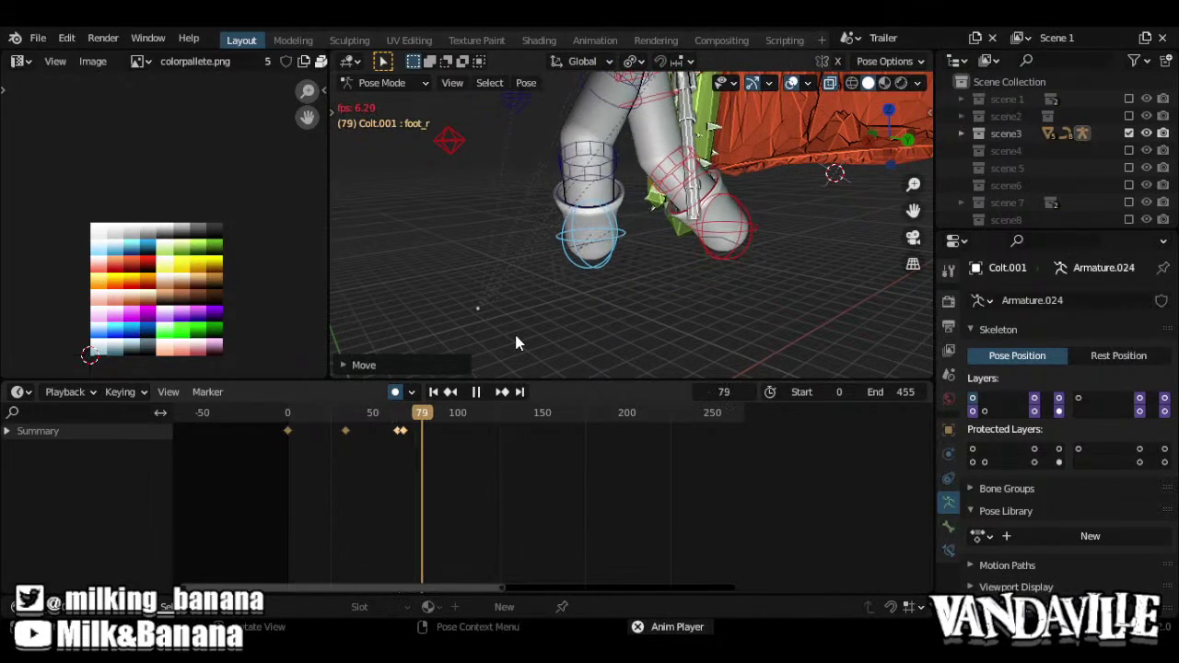
key("space")
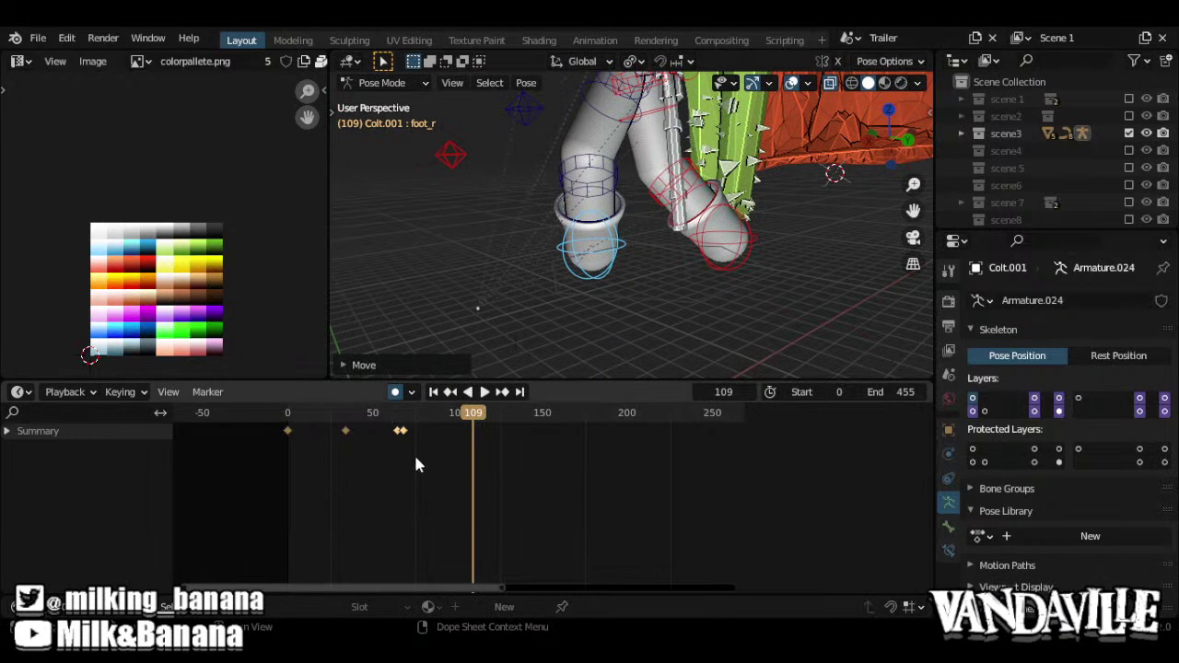
left_click(737, 253)
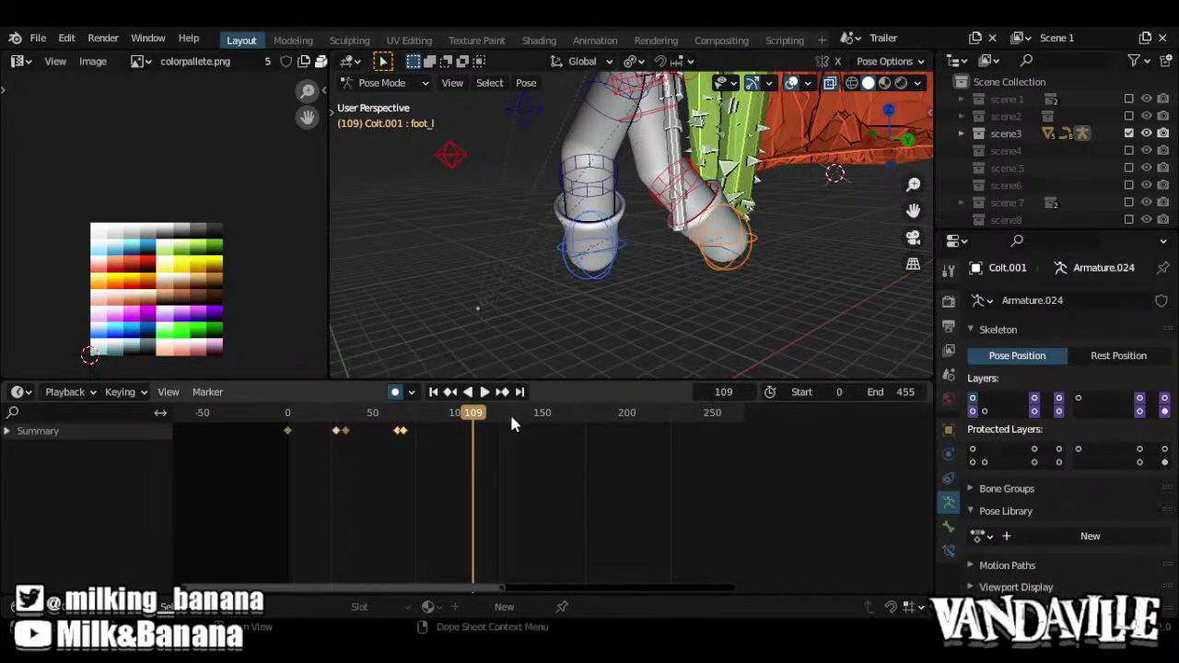
Apply Make Cyclic (F-Modifier) extrapolation to all keyframes of the left foot bone
key("a")
right_click(435, 442)
key("shift+e")
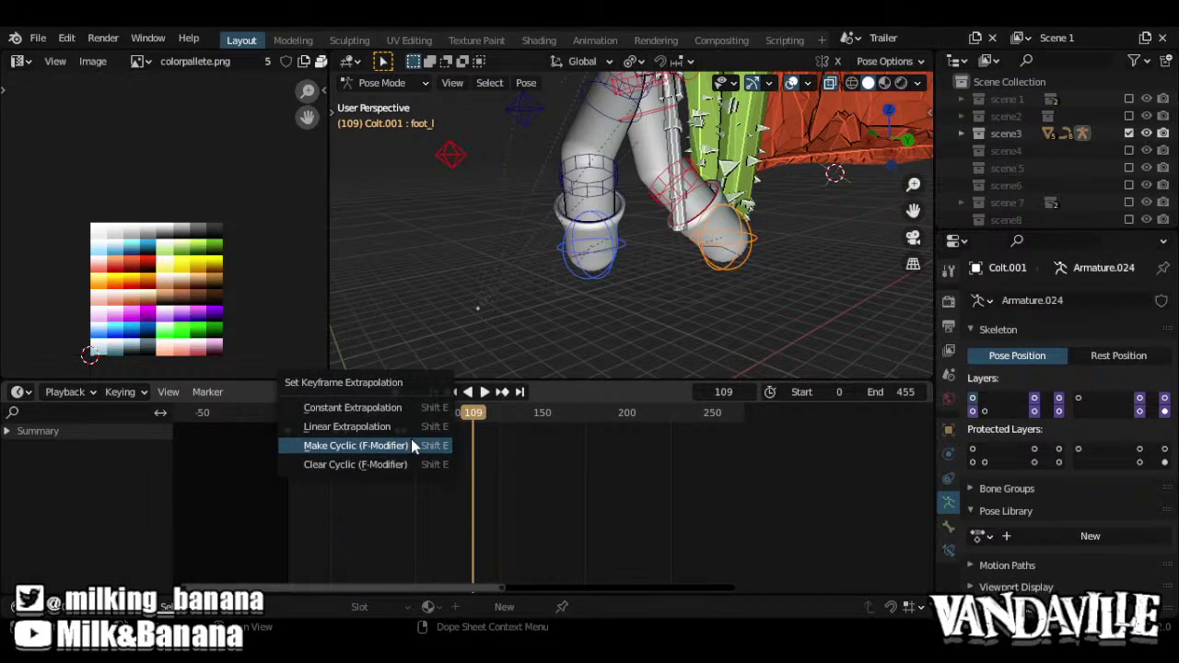
left_click(412, 445)
Play the walk animation from the start and examine the legs from several angles
key("shift+Left")
key("space")
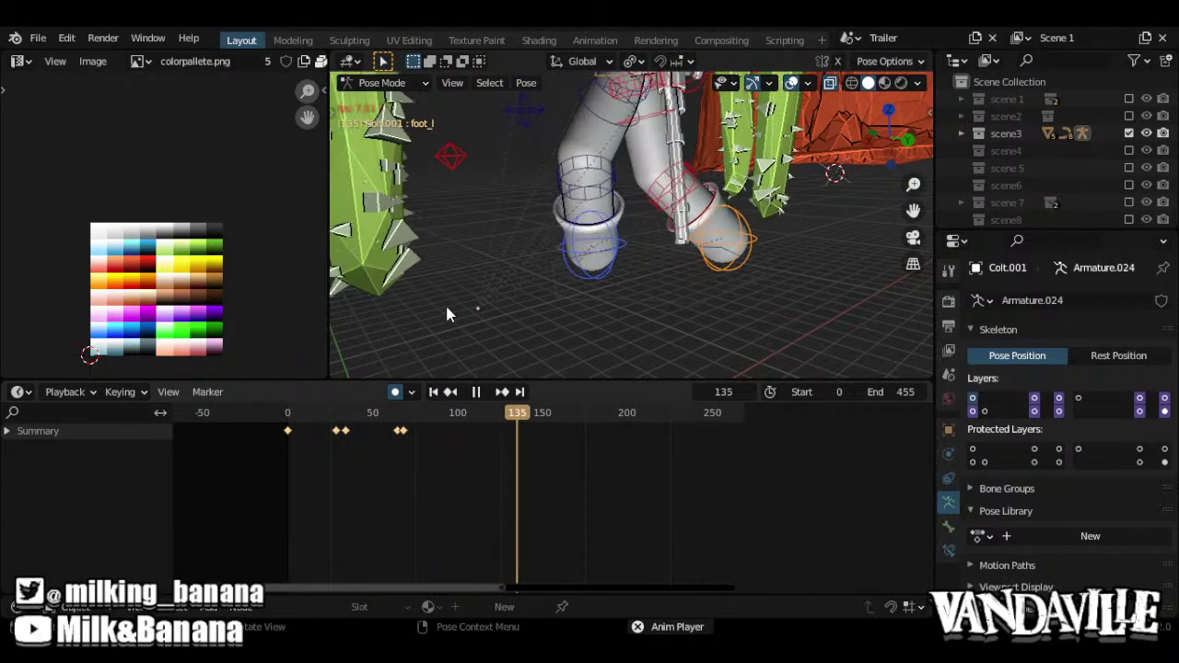
middle_click_drag(605, 177, 689, 229)
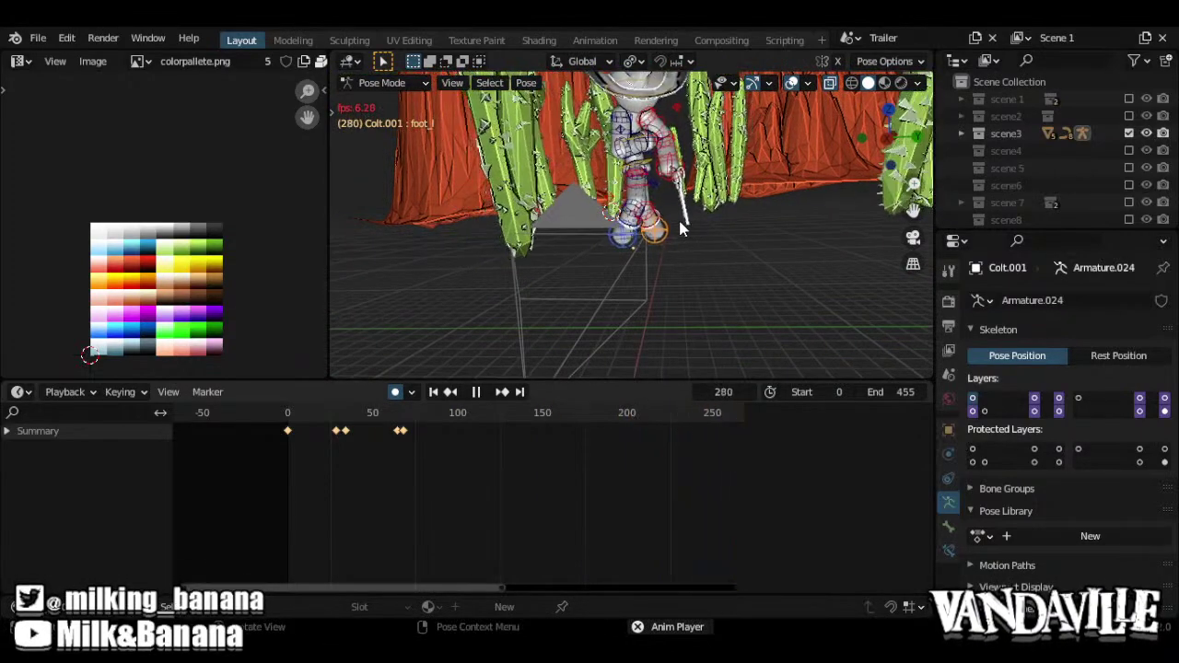
key("space")
scroll(667, 230, "up", 3)
middle_click_drag(667, 230, 624, 267, "shift")
Go to frame 0 and delete every keyframe of the right knee bone after that frame
left_click_drag(296, 413, 244, 398)
scroll(635, 195, "up", 2)
middle_click_drag(636, 196, 639, 315)
left_click(516, 241)
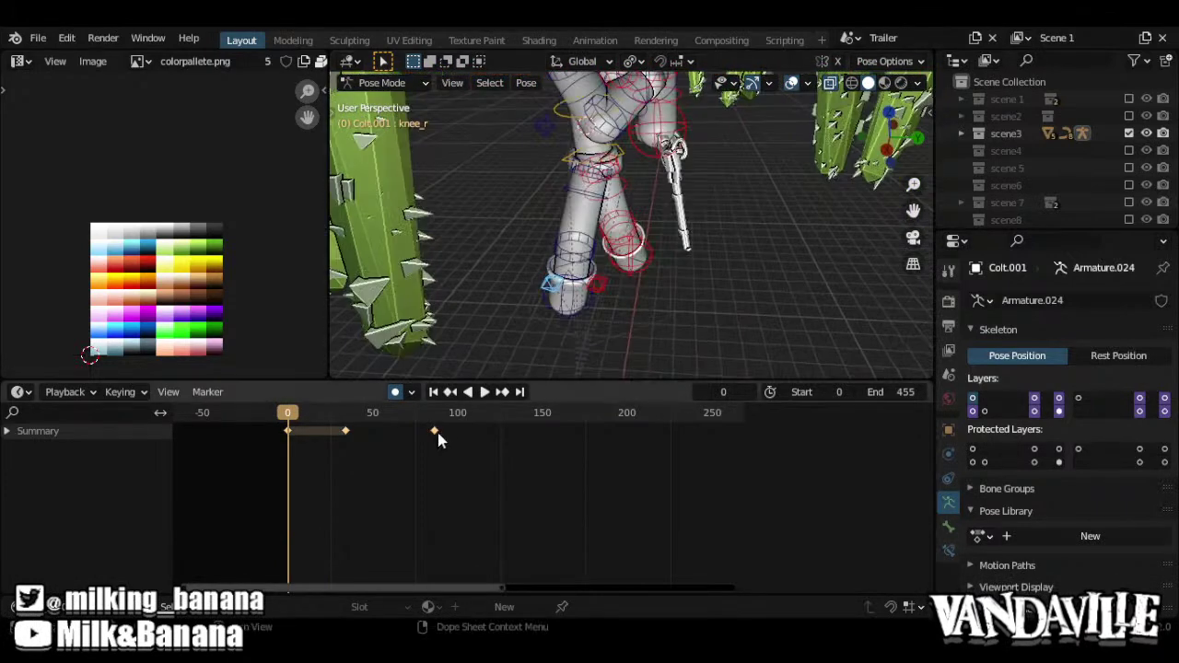
left_click_drag(522, 445, 314, 426)
key("Delete")
scroll(470, 469, "down", 6)
scroll(488, 461, "up", 2)
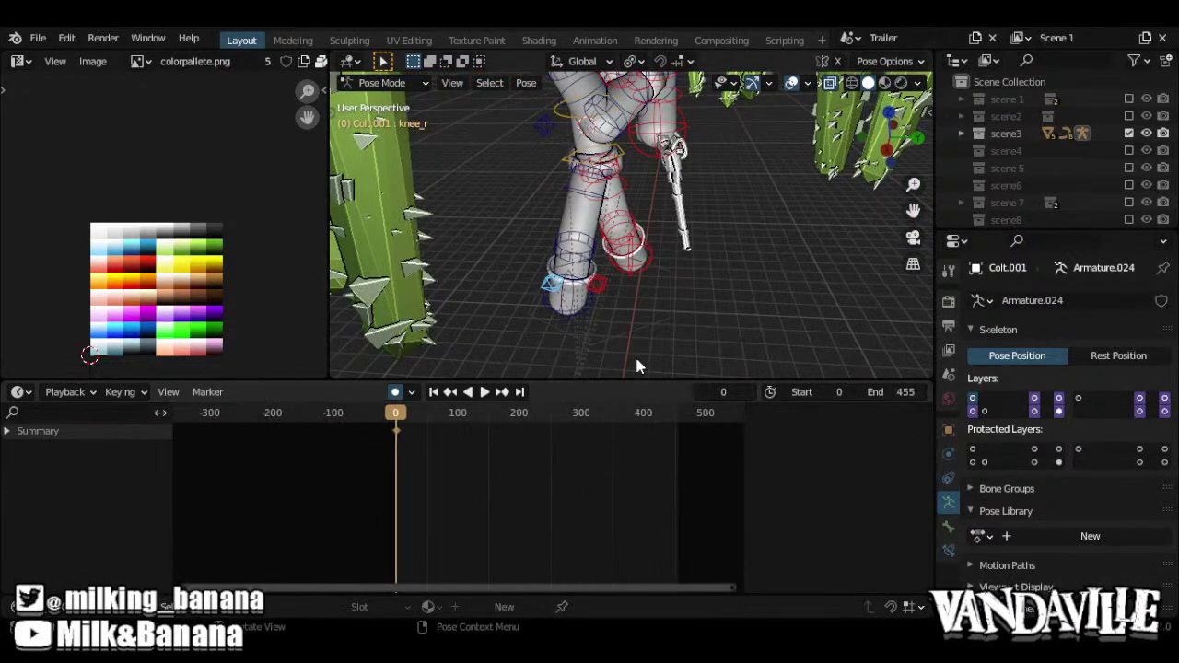
Delete the left knee bone's keyframes after frame 0 and play back the walk
left_click(600, 293)
left_click_drag(492, 471, 411, 426)
key("x")
left_click(414, 425)
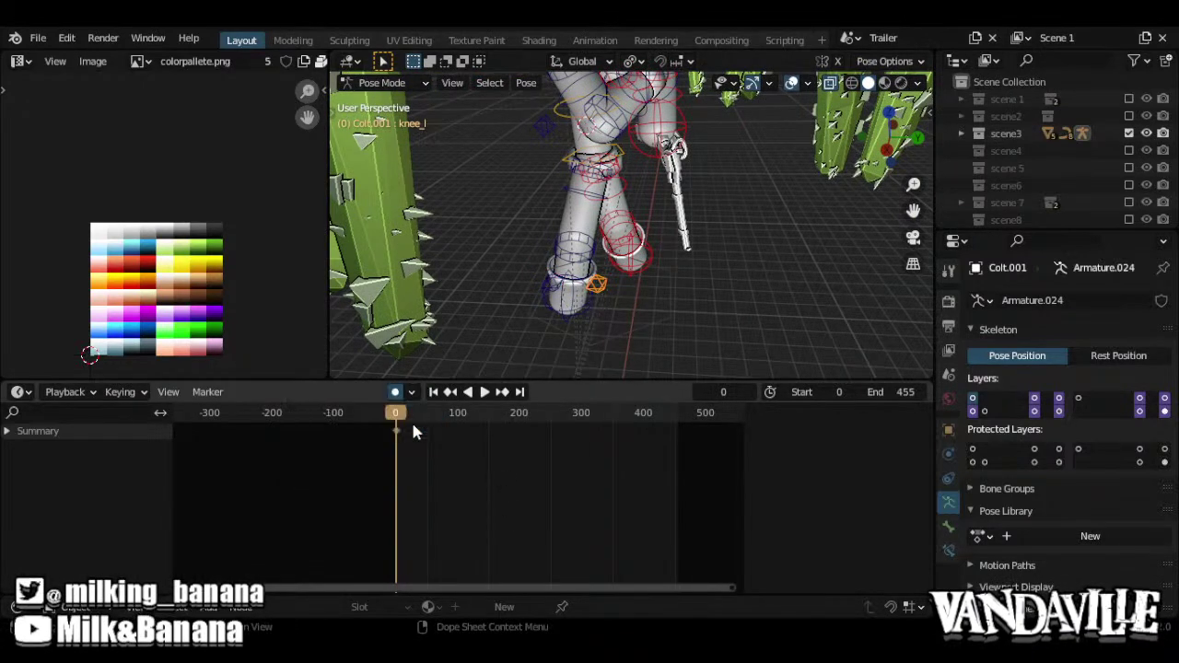
key("space")
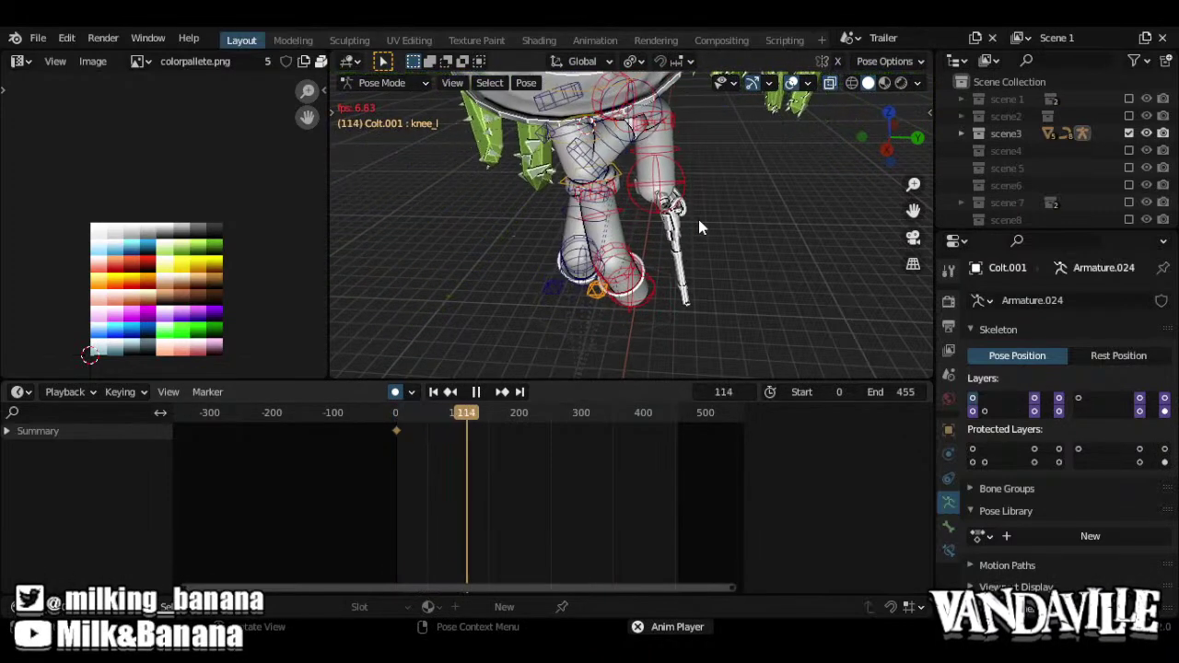
key("space")
Switch to Object Mode and move the cactus group along the global X axis at its frame 421 keyframe
scroll(689, 217, "down", 10)
middle_click_drag(670, 184, 653, 226)
key("ctrl+Tab")
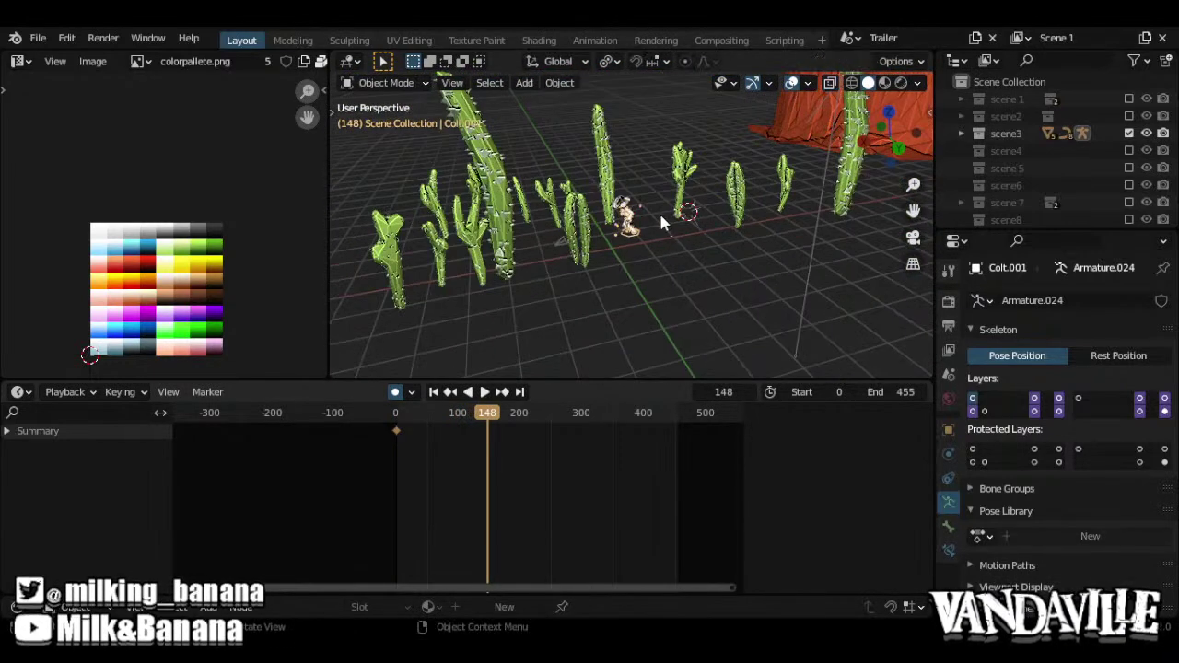
left_click(600, 161)
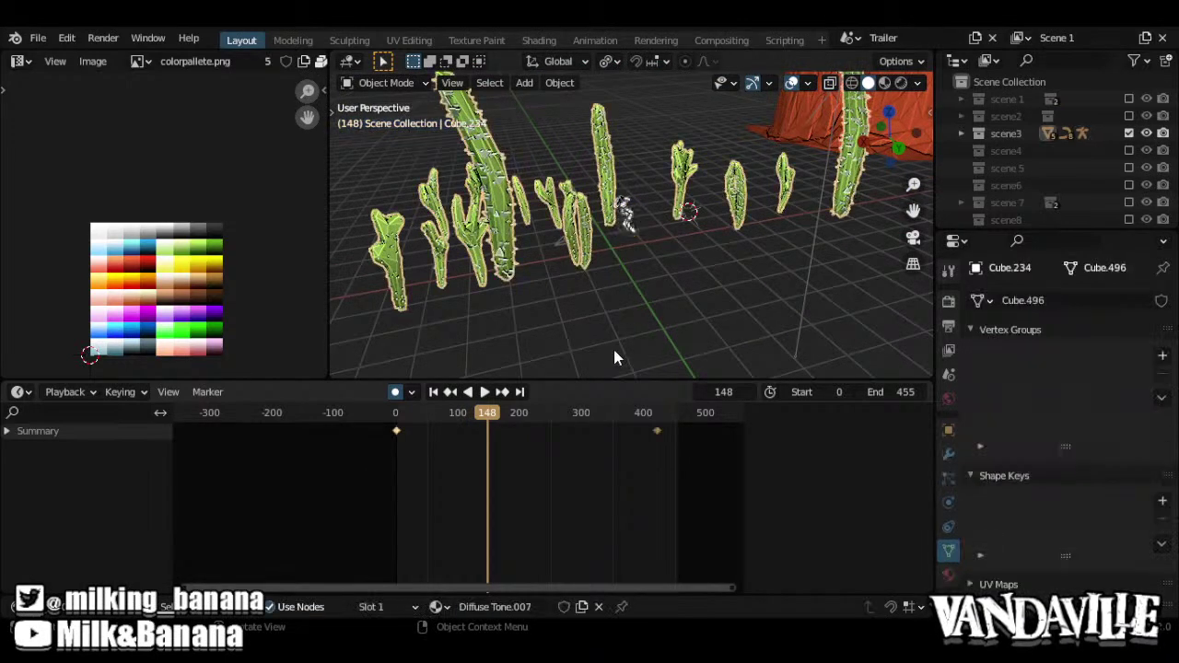
key("Up")
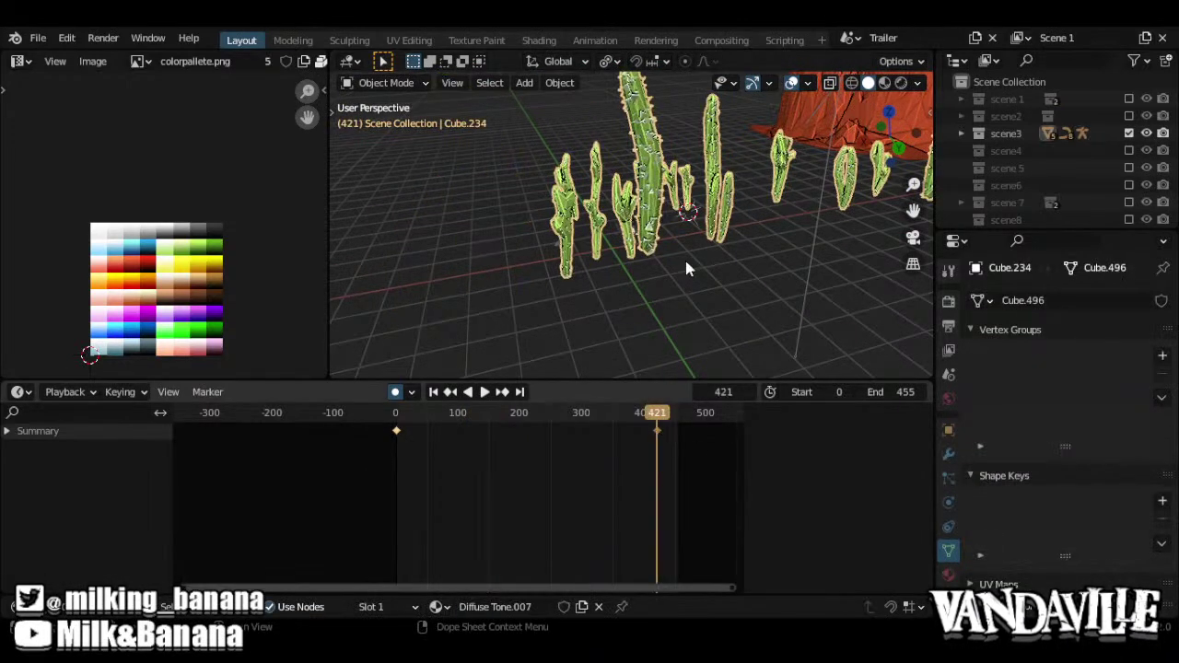
middle_click_drag(686, 264, 590, 212)
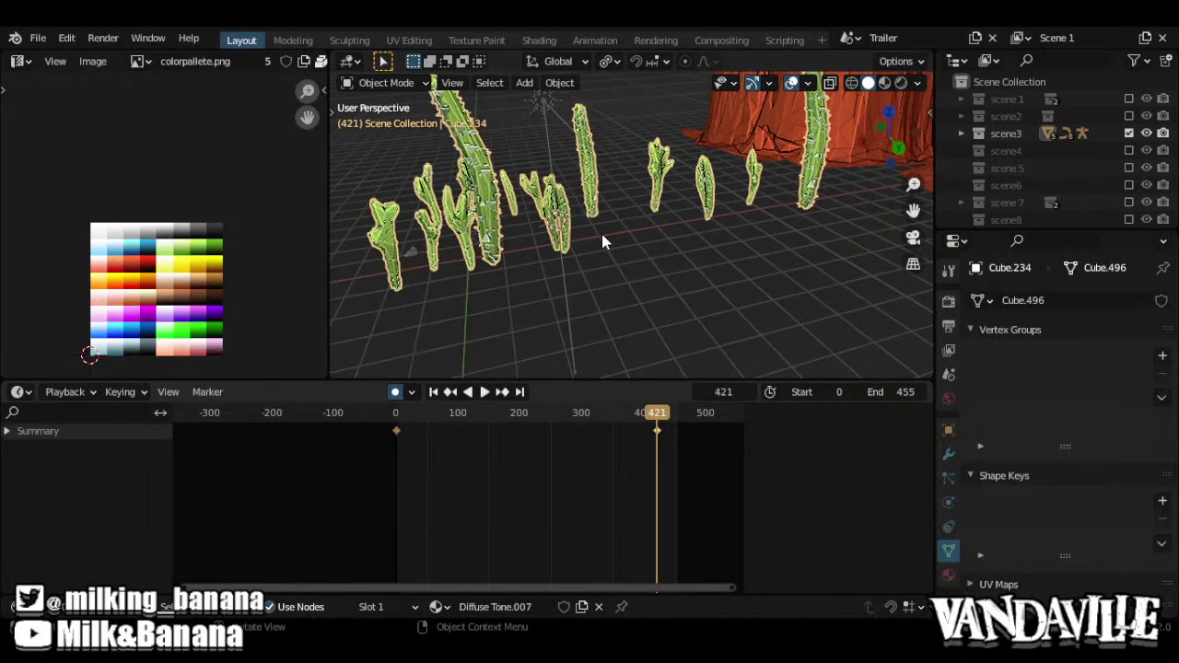
key("g")
key("x")
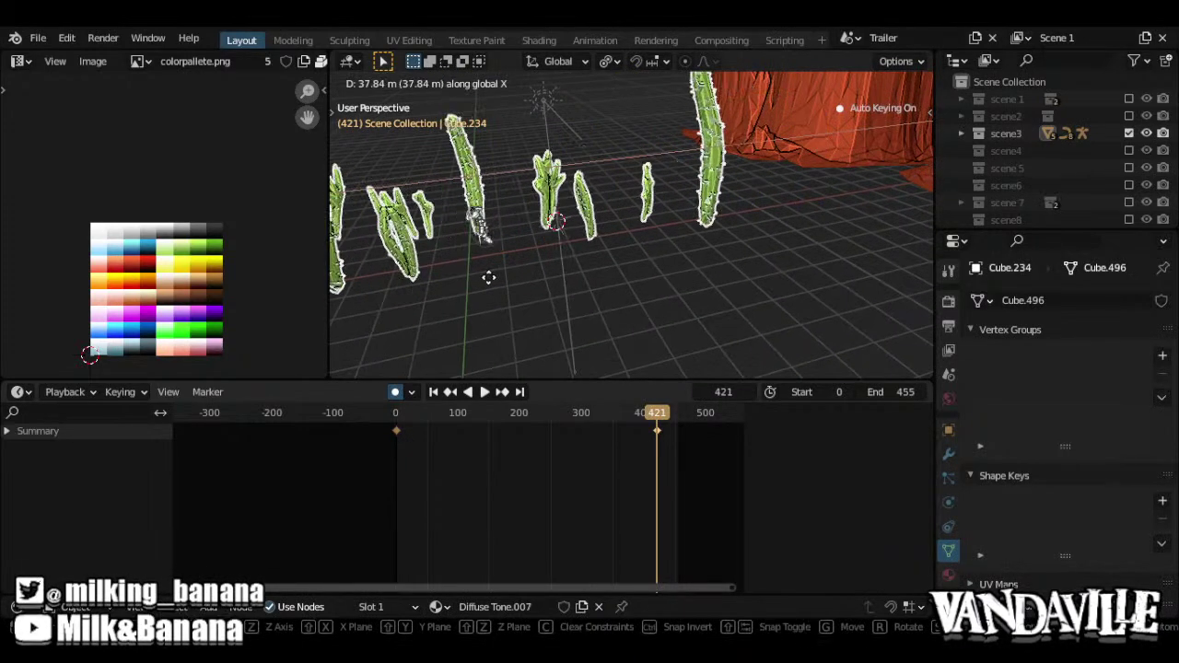
left_click(522, 283)
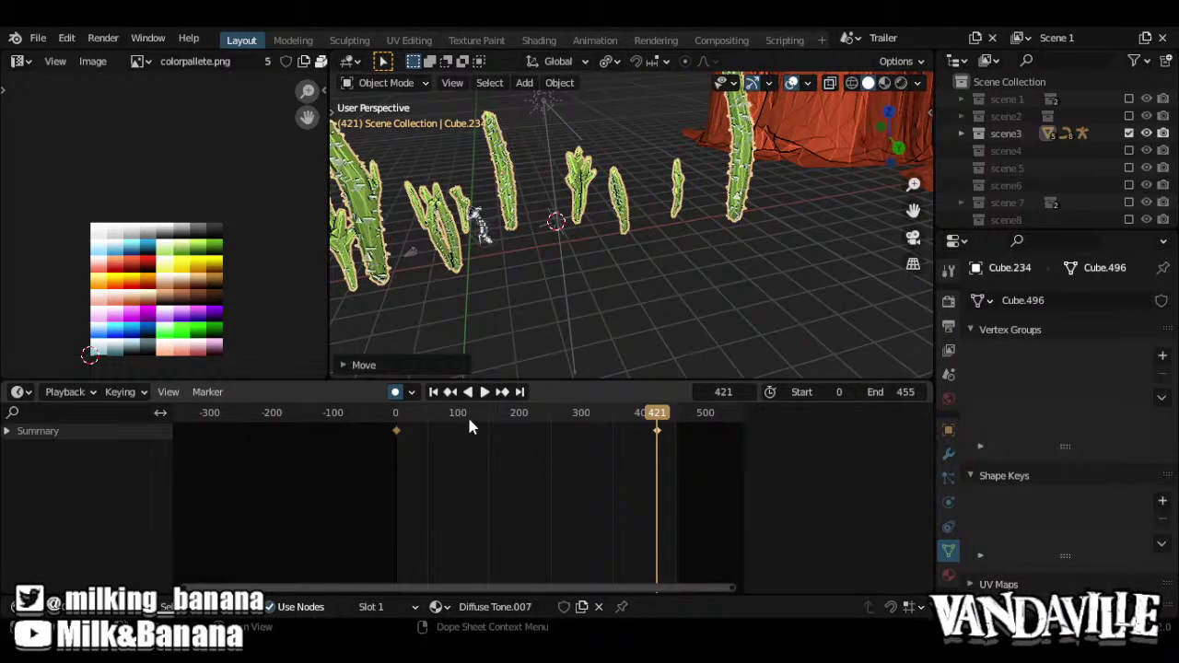
Compare the cactus positions at frames 0 and 421 and play the animation from the start
key("shift+Left")
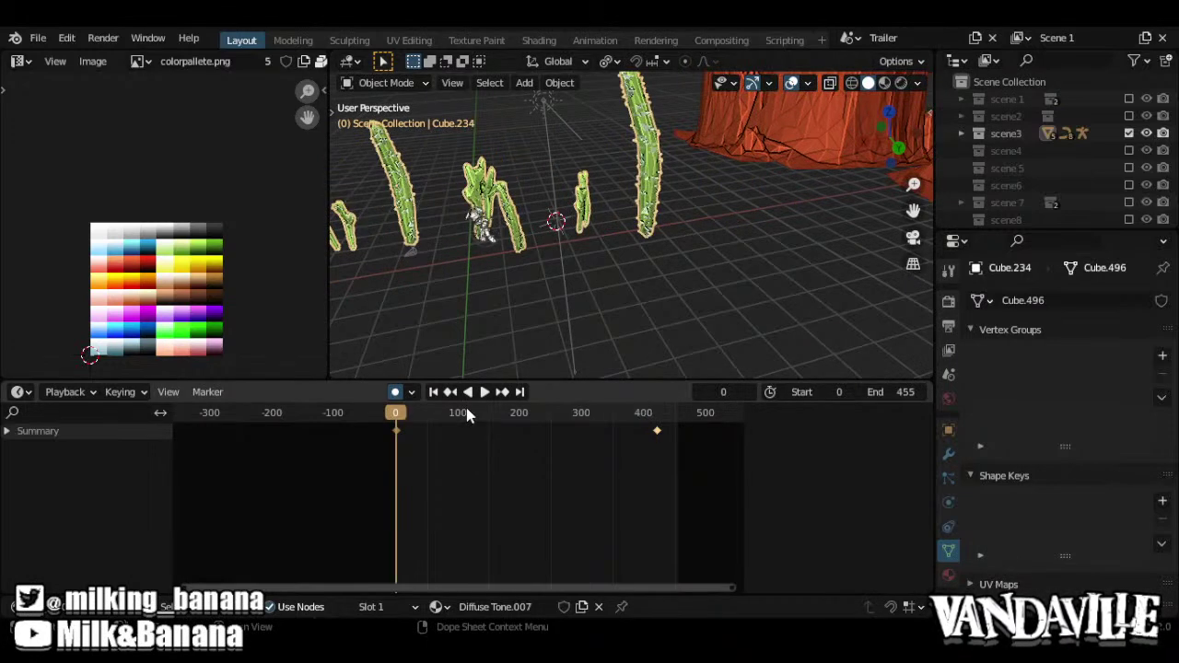
key("Up")
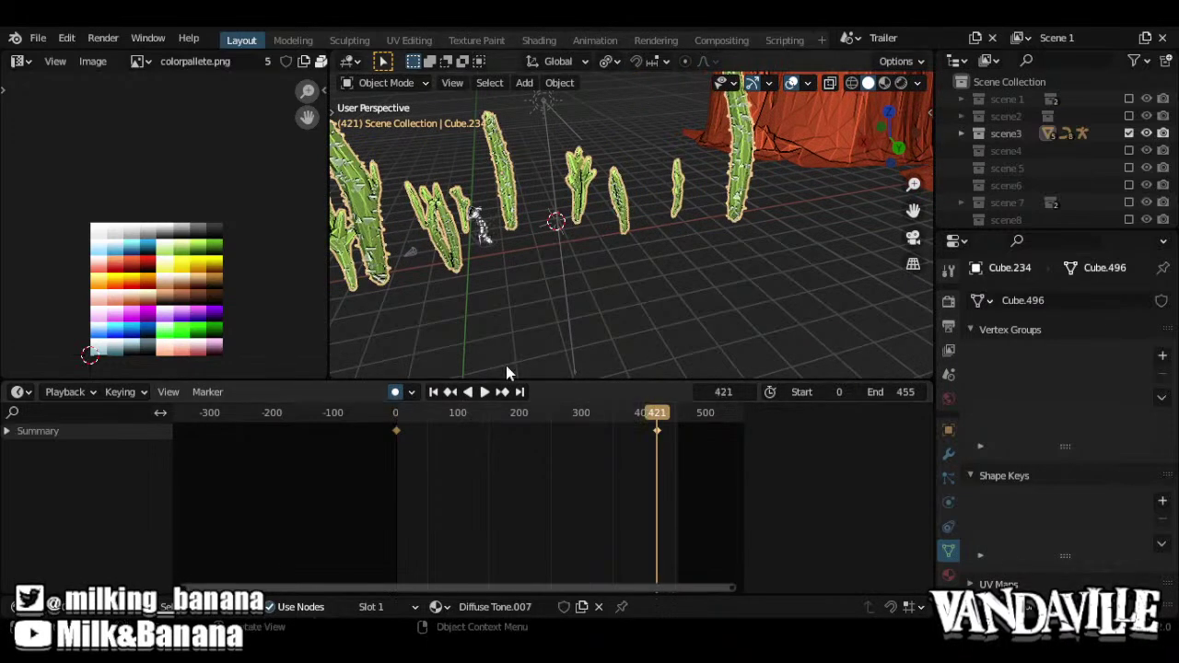
middle_click_drag(513, 252, 622, 255)
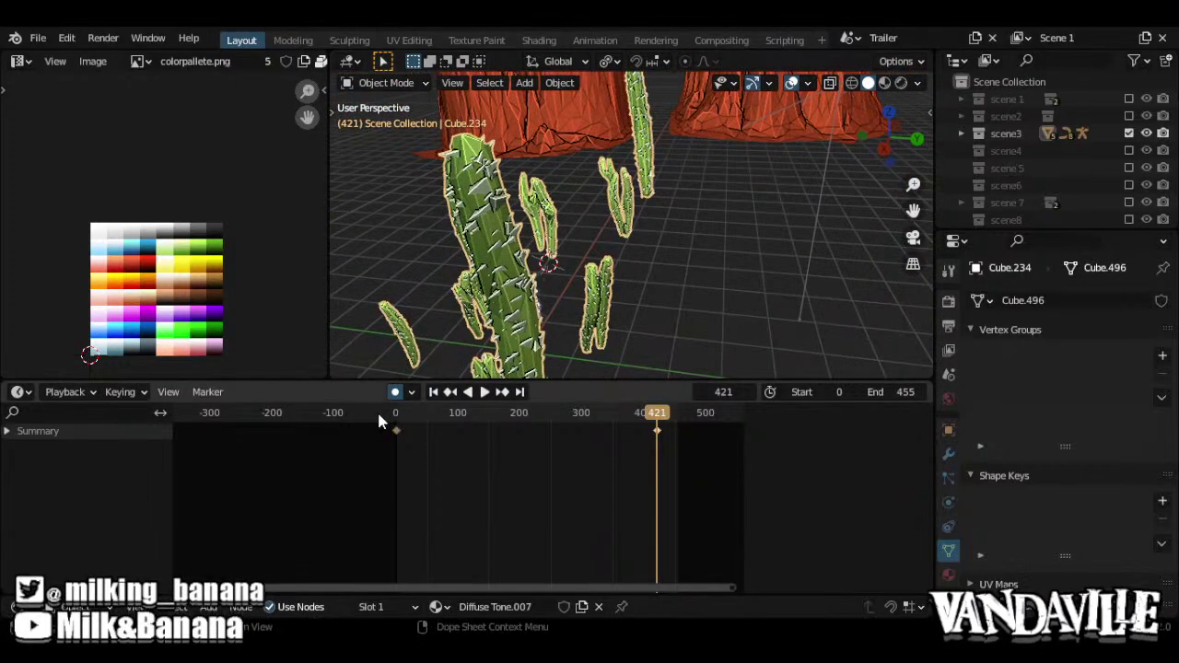
key("shift+Left")
key("space")
key("Escape")
Select the Colt.001 armature and enter Pose Mode with all its bones selected
middle_click_drag(534, 261, 642, 260)
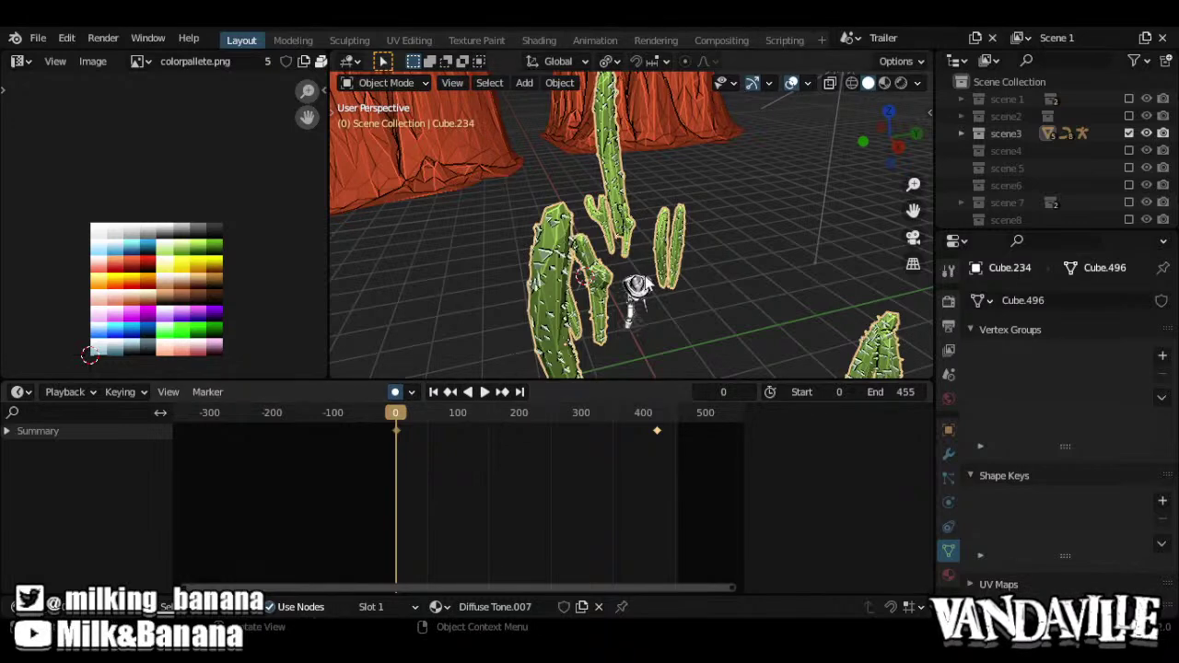
scroll(625, 333, "up", 4)
middle_click_drag(625, 333, 492, 256, "shift")
scroll(549, 260, "up", 3)
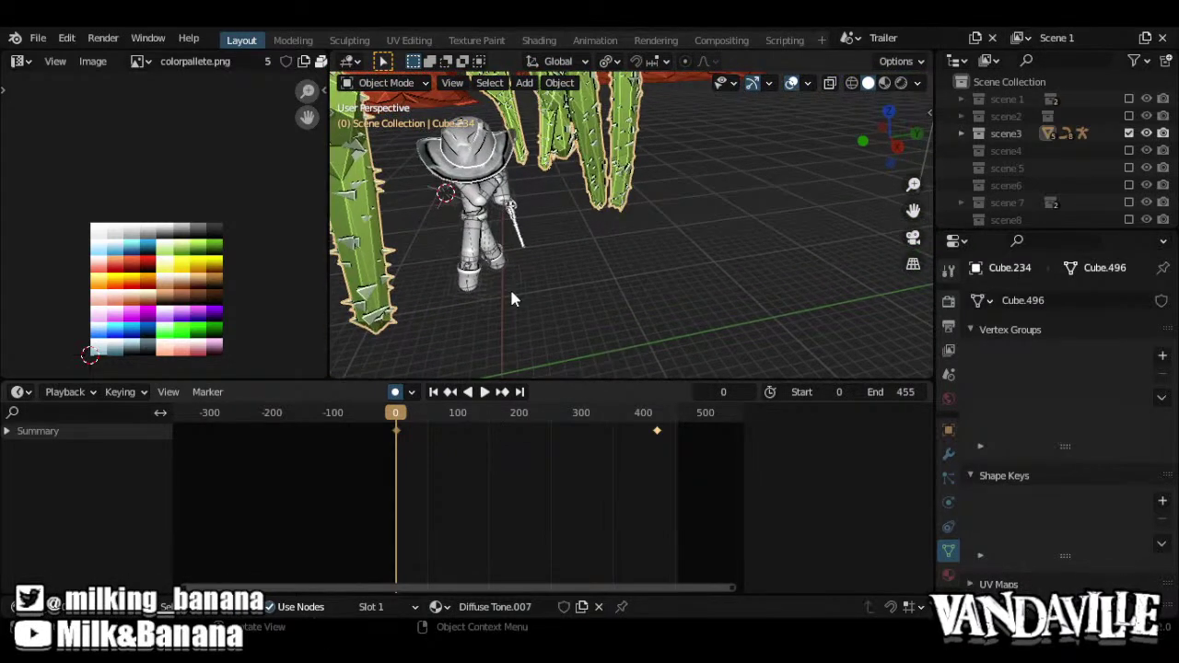
left_click(511, 293)
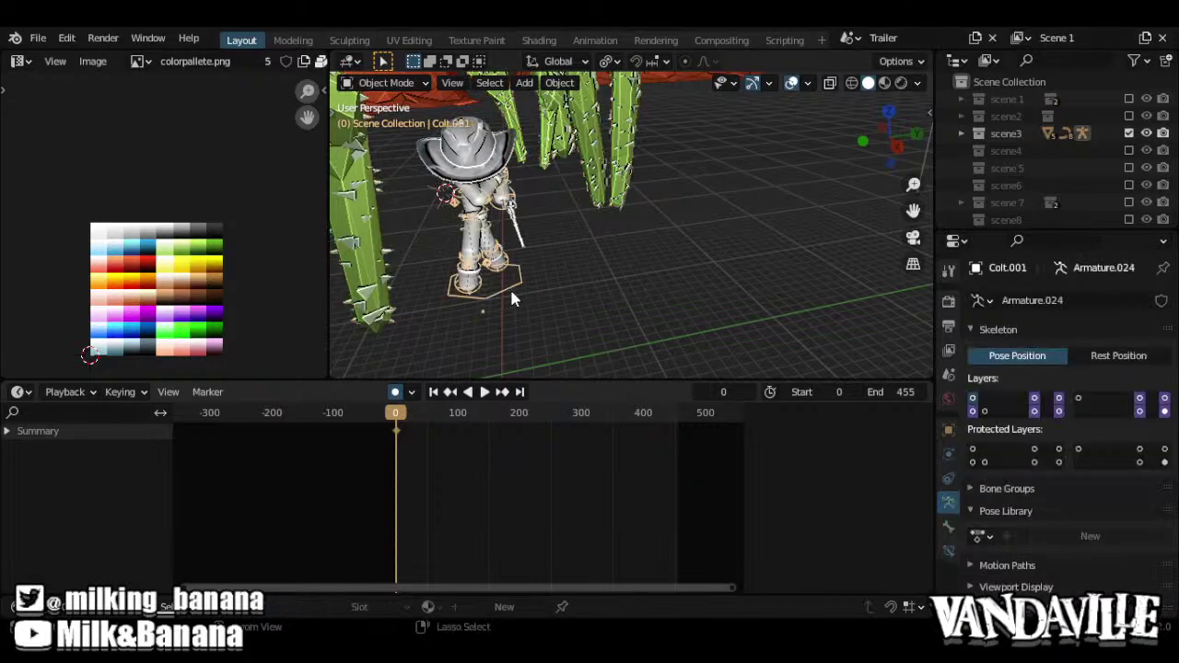
key("ctrl+Tab")
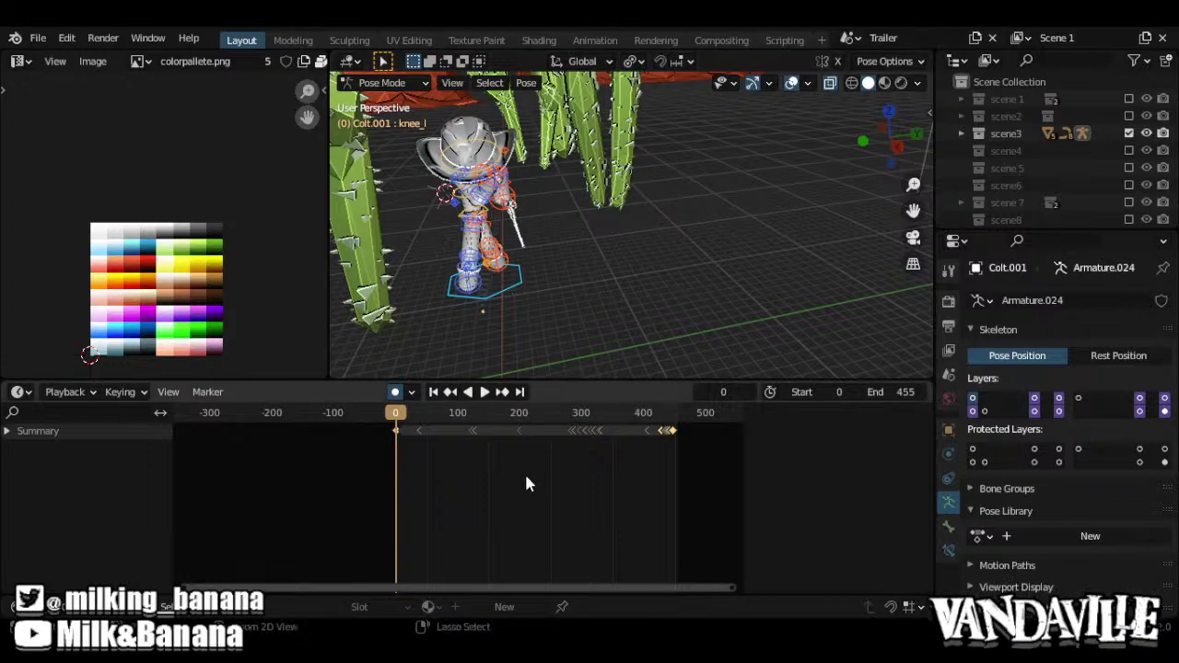
Select all F-curve keyframes of the Colt.001 rig in the Graph Editor and apply Sample Keyframes
key("ctrl+Tab")
middle_click_drag(558, 552, 485, 511, "ctrl")
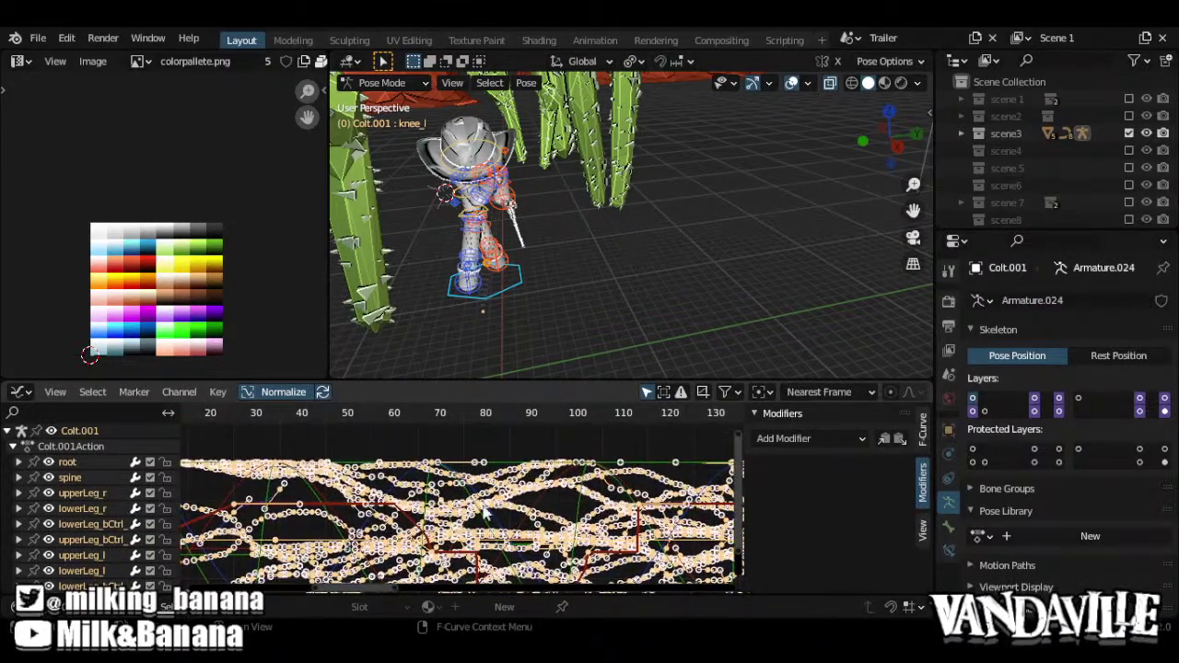
middle_click_drag(295, 519, 486, 472)
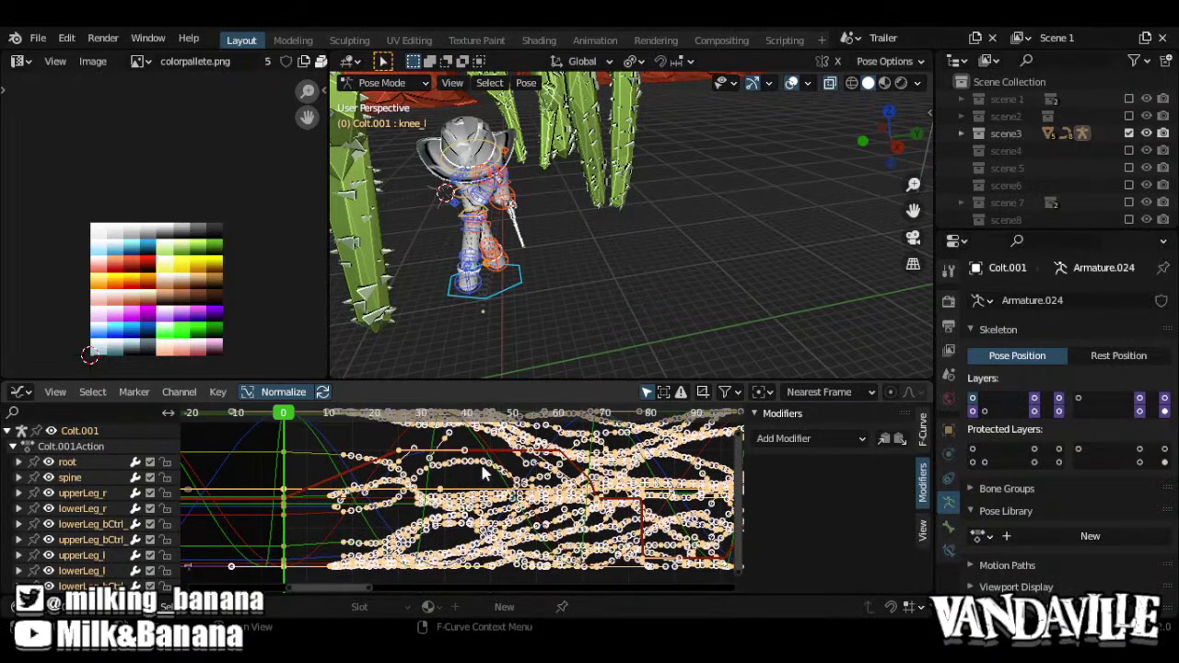
left_click(398, 451)
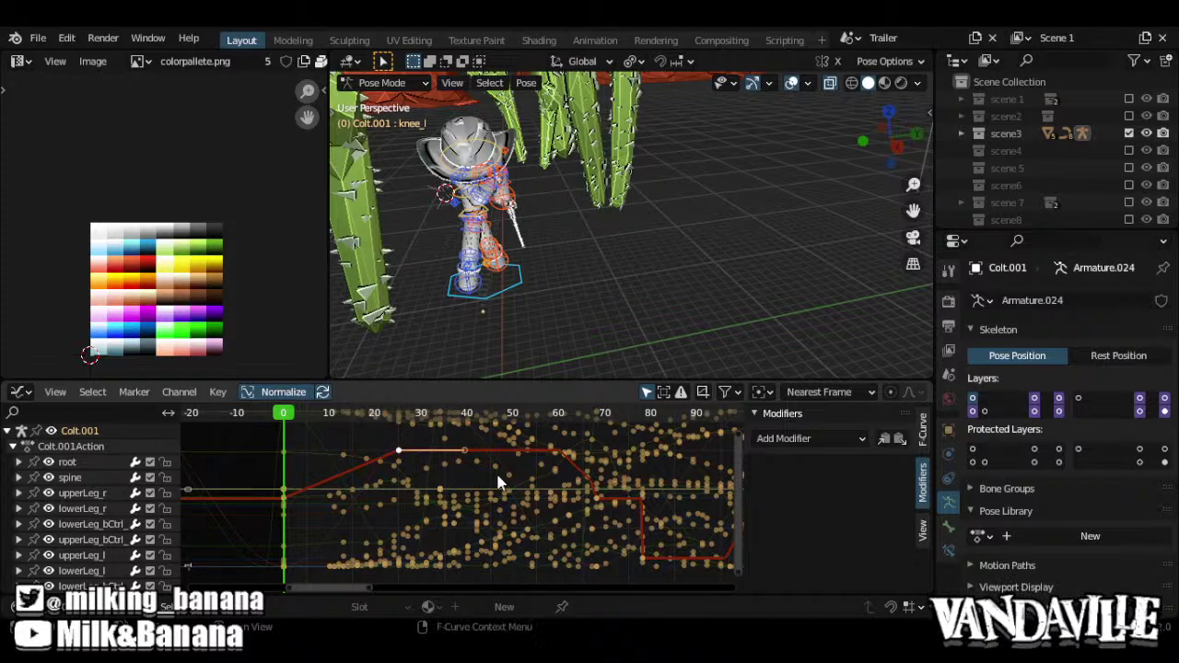
key("ctrl+Tab")
key("ctrl+Tab")
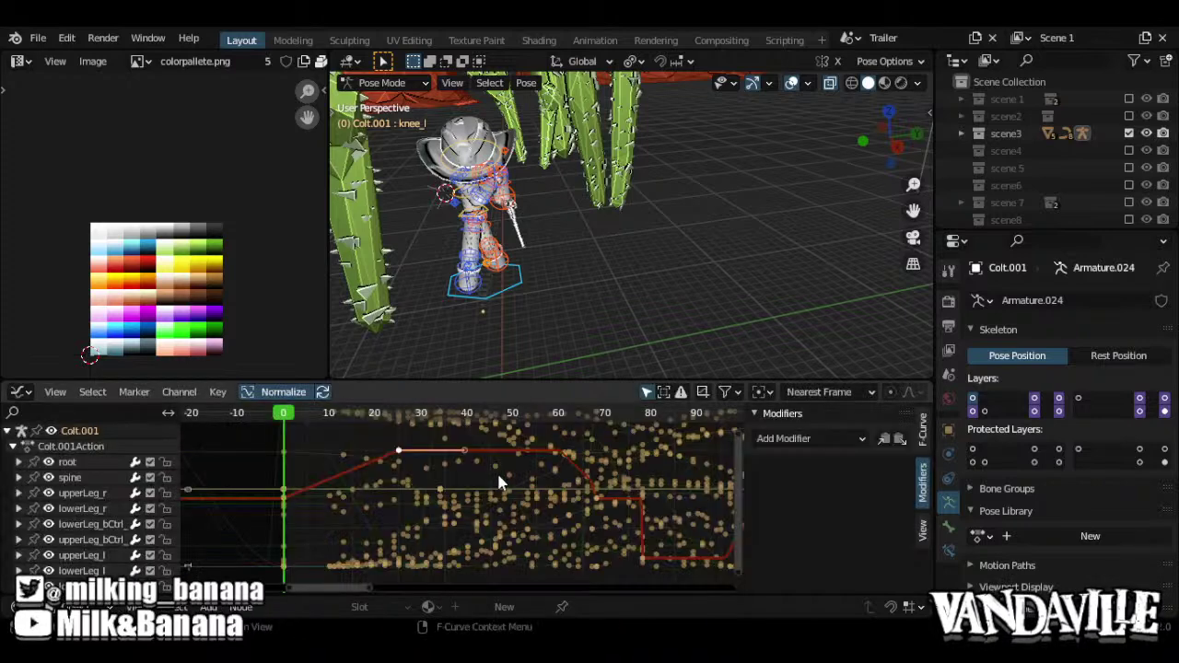
key("a")
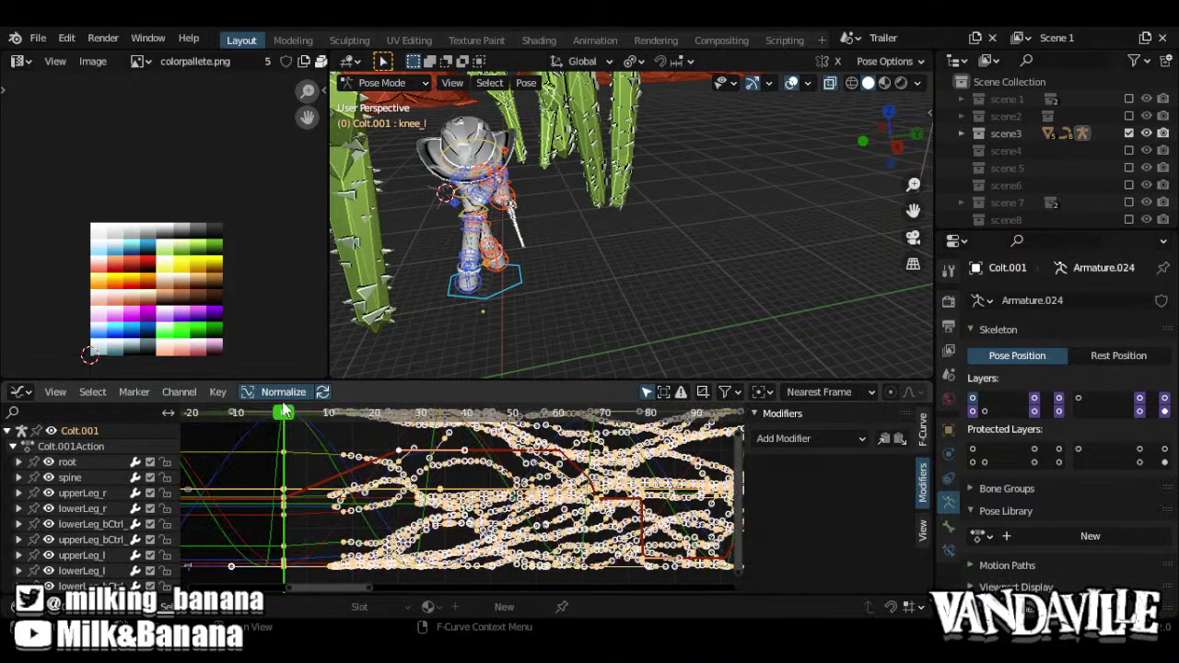
left_click(219, 393)
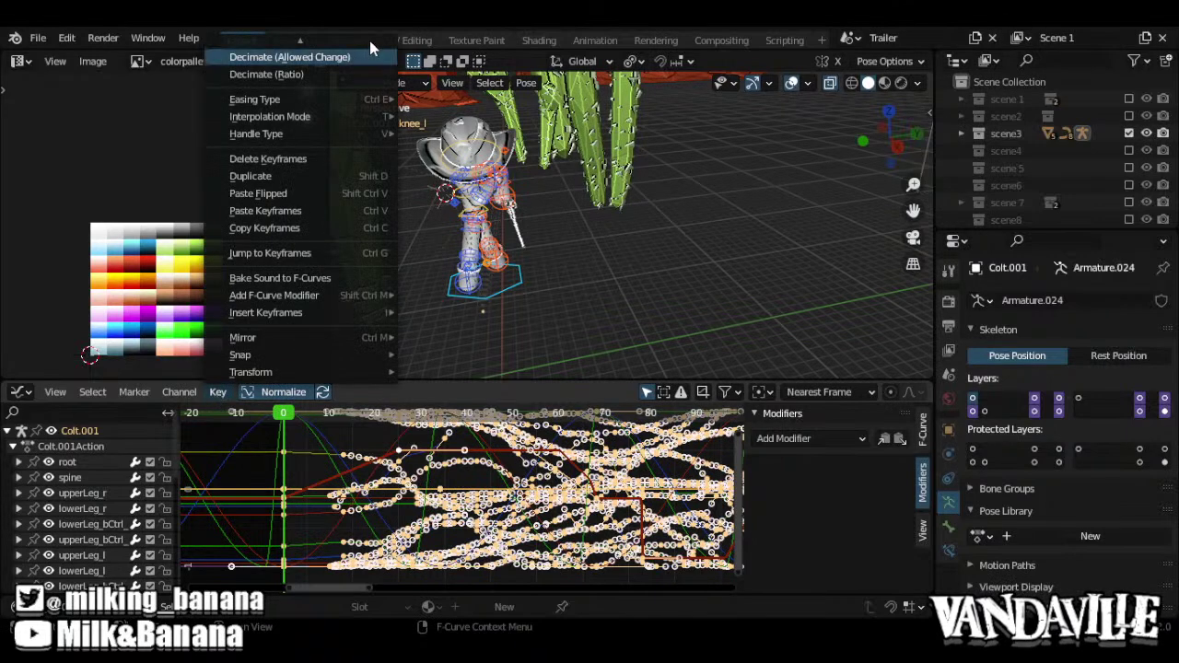
scroll(285, 115, "up", 7)
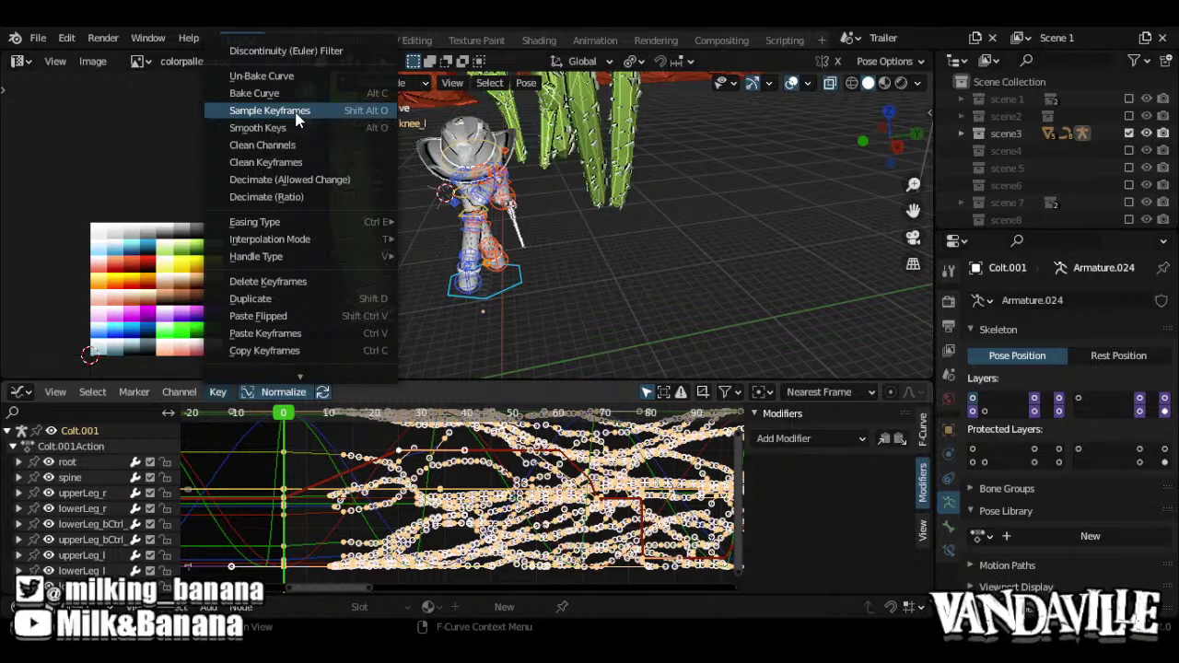
left_click(295, 115)
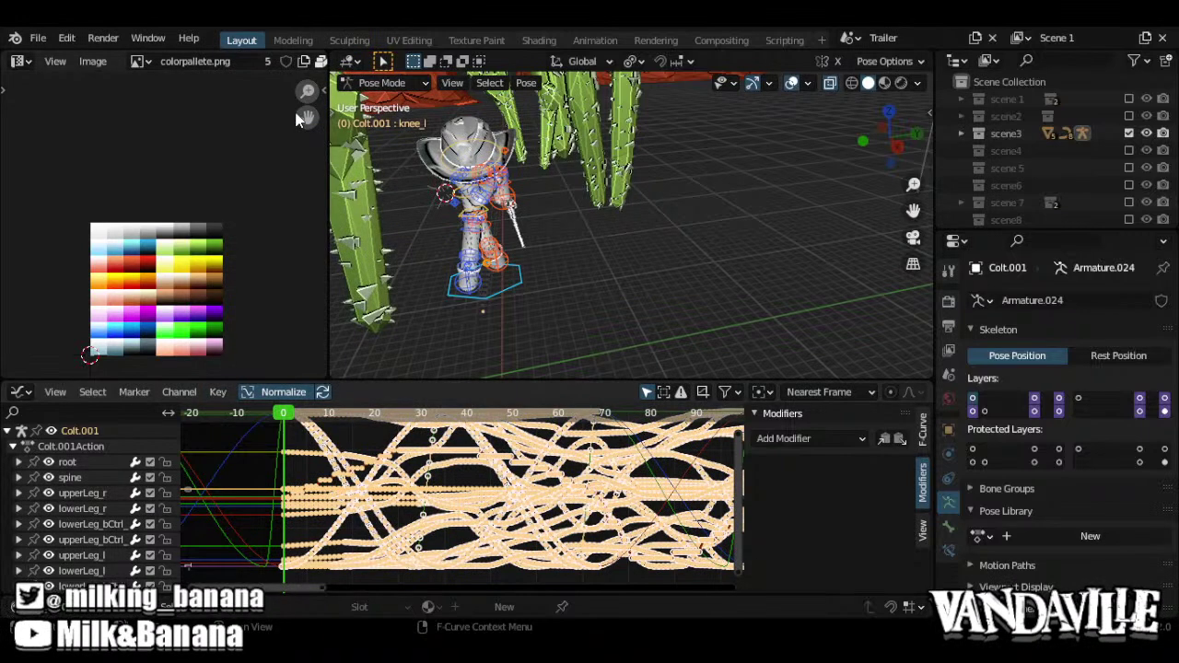
Set the interpolation mode of all sampled keyframes to Constant
right_click(470, 496)
mouse_move(465, 486)
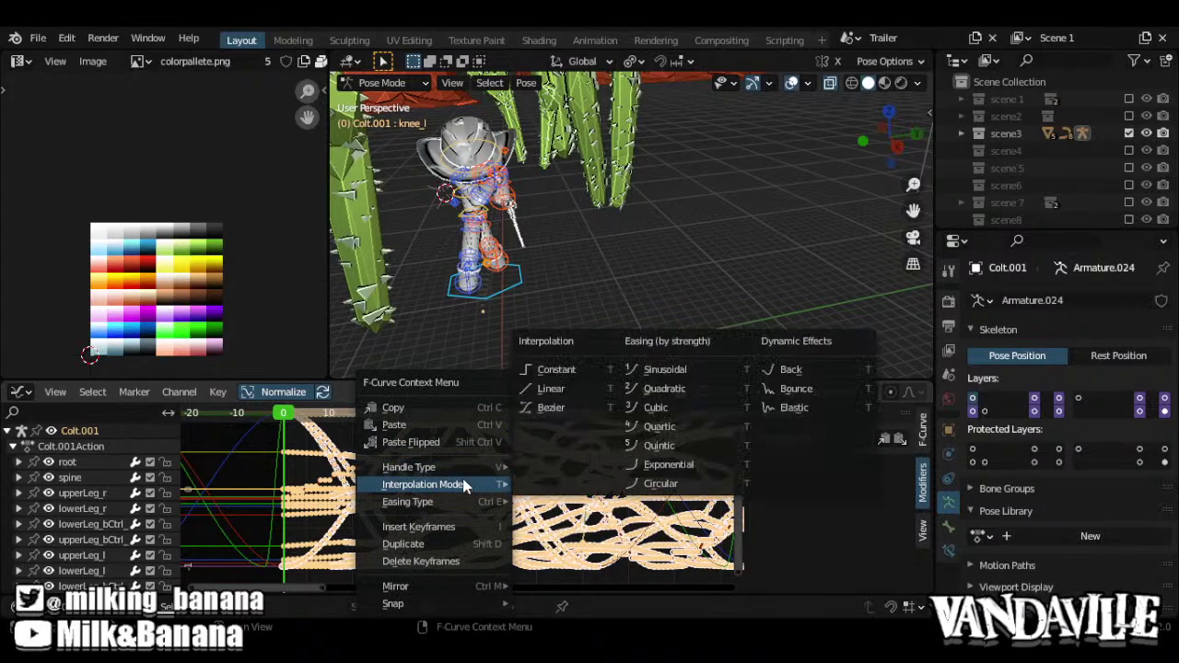
left_click(557, 370)
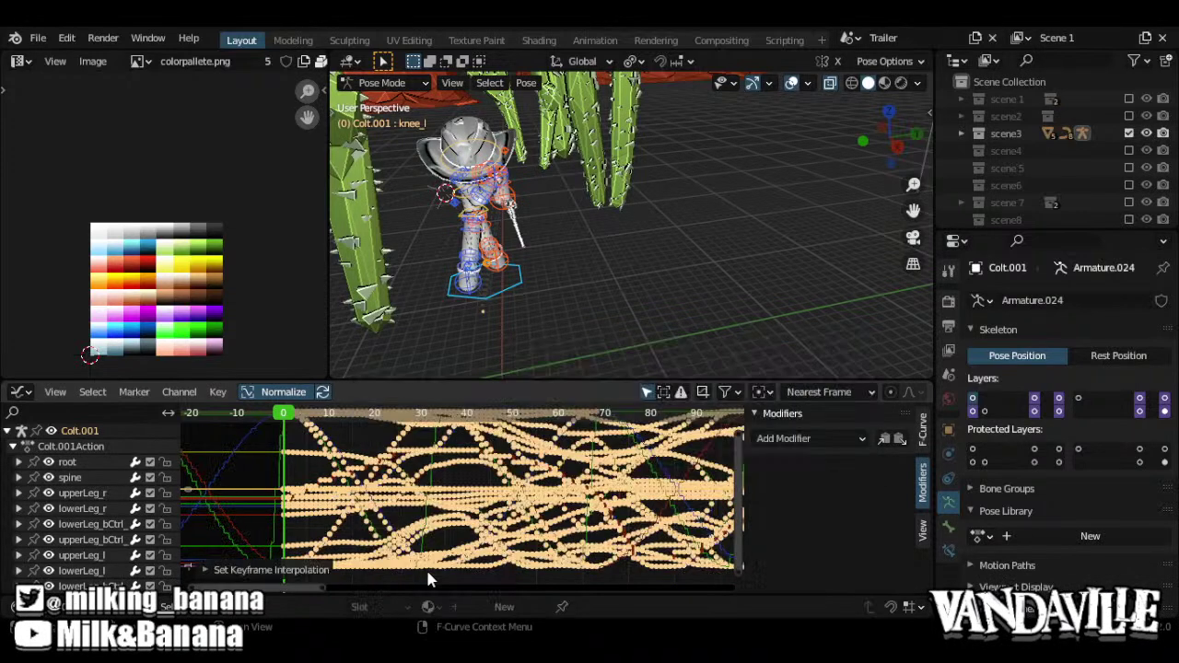
Return to the timeline and scale all the rig's keyframes by 0.5 about frame 0
key("ctrl+Tab")
middle_click_drag(556, 486, 672, 493, "ctrl")
mouse_move(444, 480)
middle_mouse_down("ctrl")
mouse_move(418, 474)
mouse_move(460, 479)
middle_mouse_up("ctrl")
right_click(396, 419)
mouse_move(377, 405)
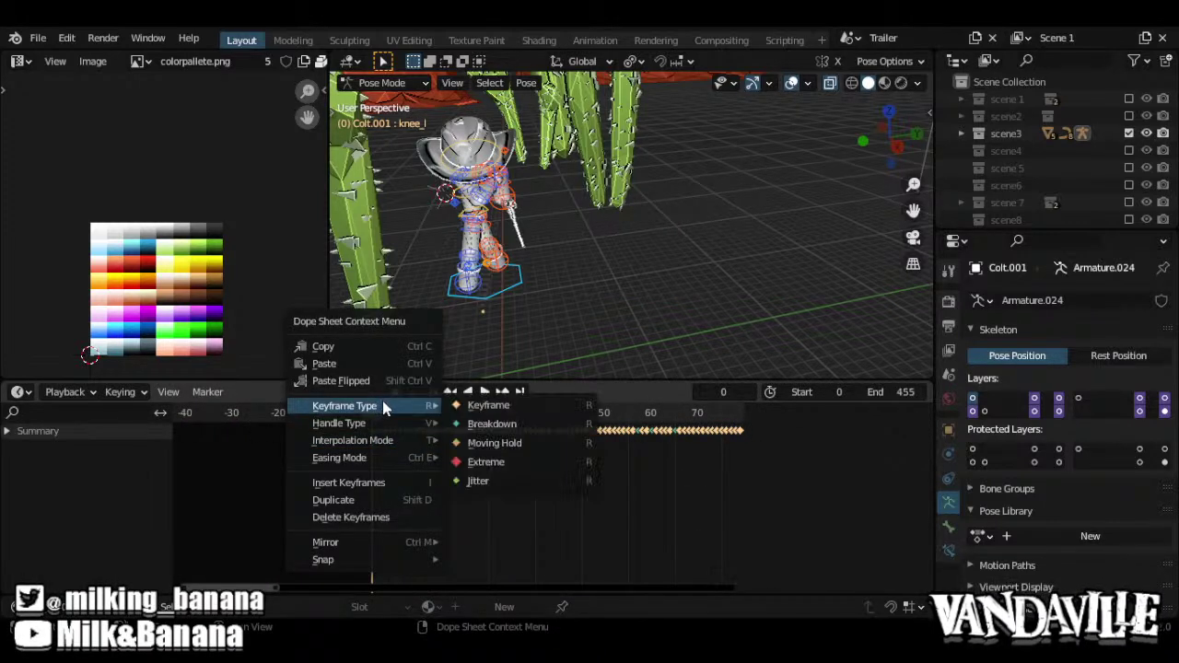
middle_click_drag(386, 443, 555, 500, "ctrl")
type("s")
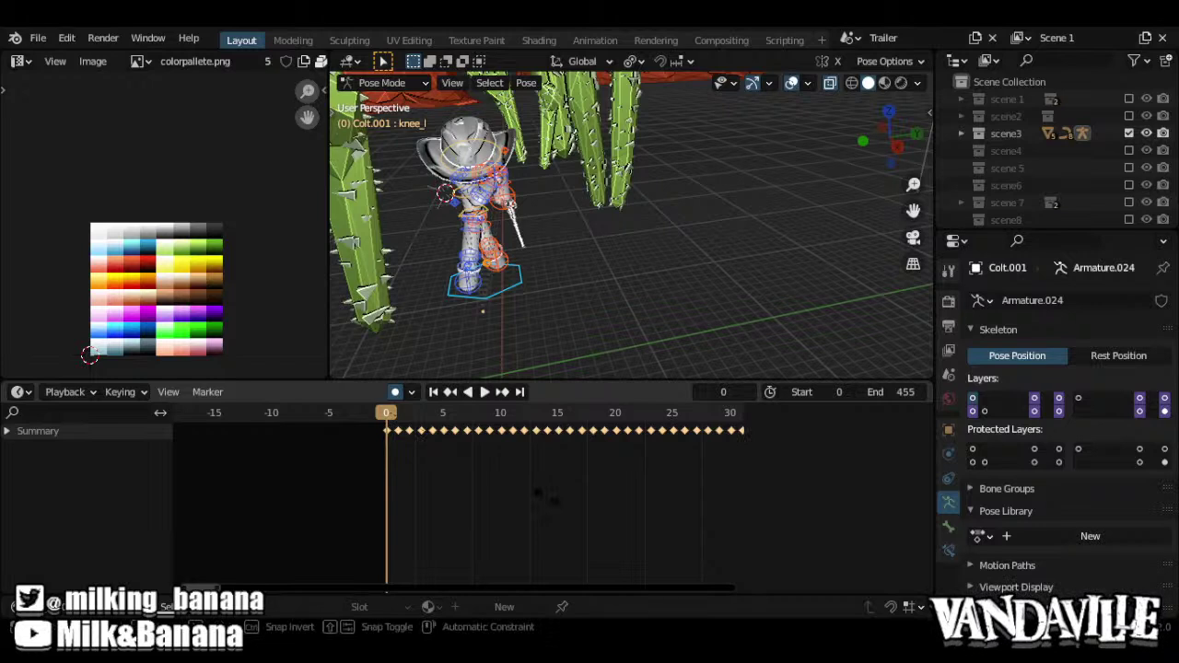
type(".5")
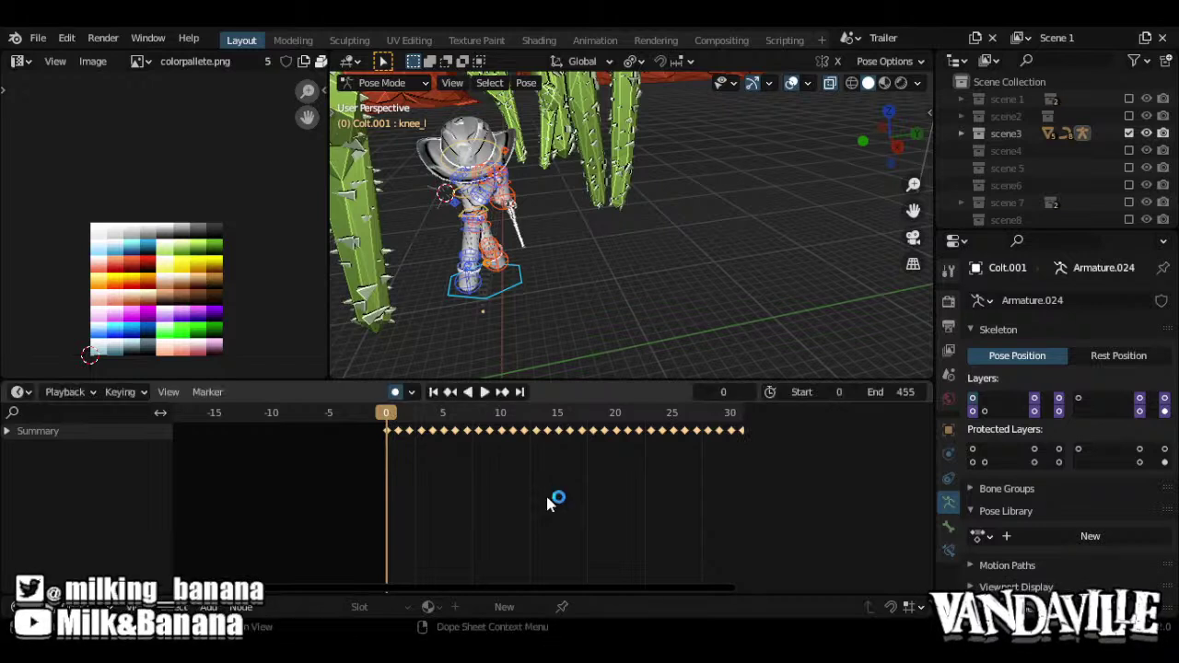
key("BackSpace")
key("BackSpace")
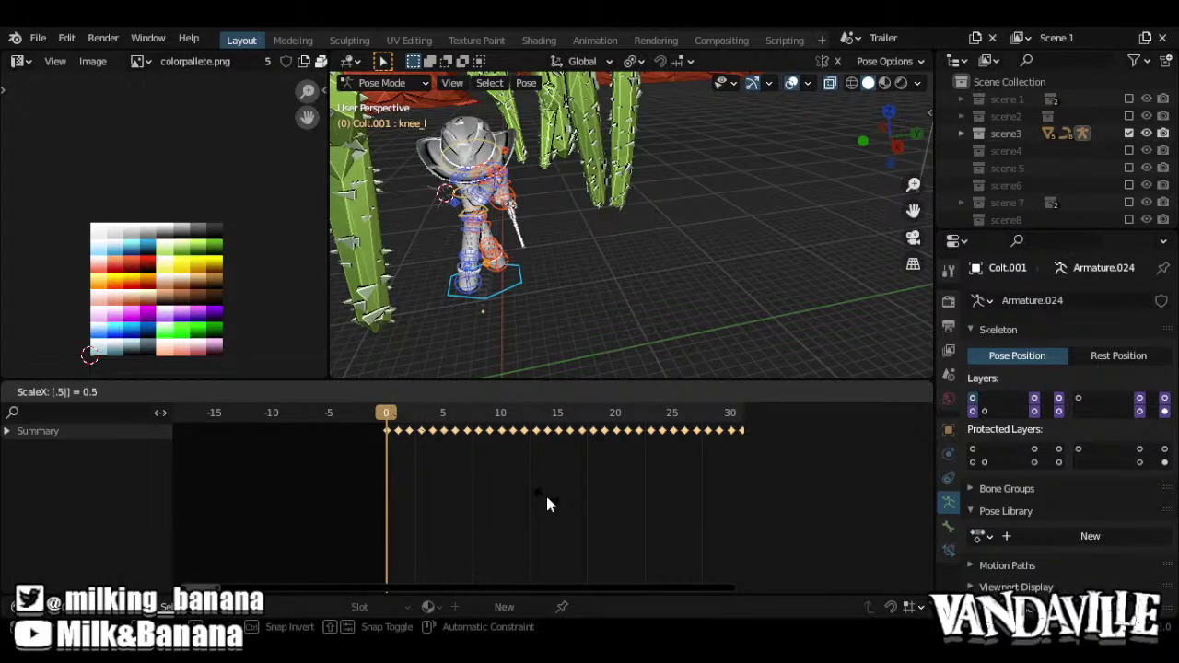
key("Return")
Scale all the Colt.001 rig's keyframes by 2 about frame 0, twice in a row
middle_click_drag(547, 502, 442, 503, "ctrl")
type("s")
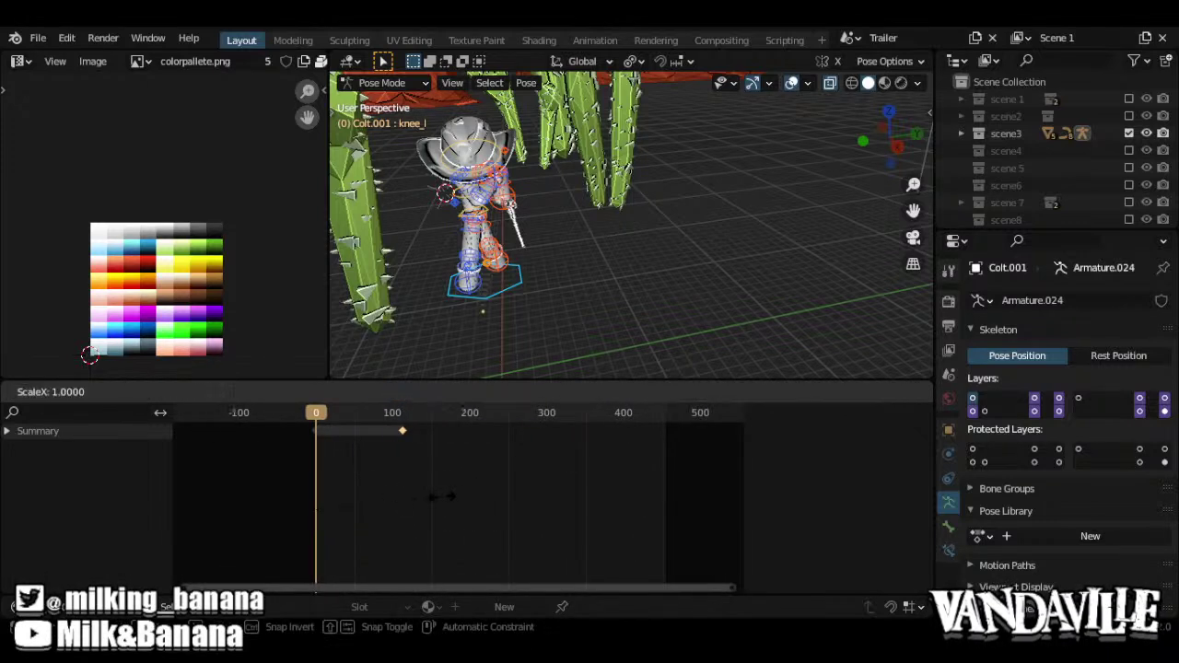
type("2")
key("Return")
type("s2")
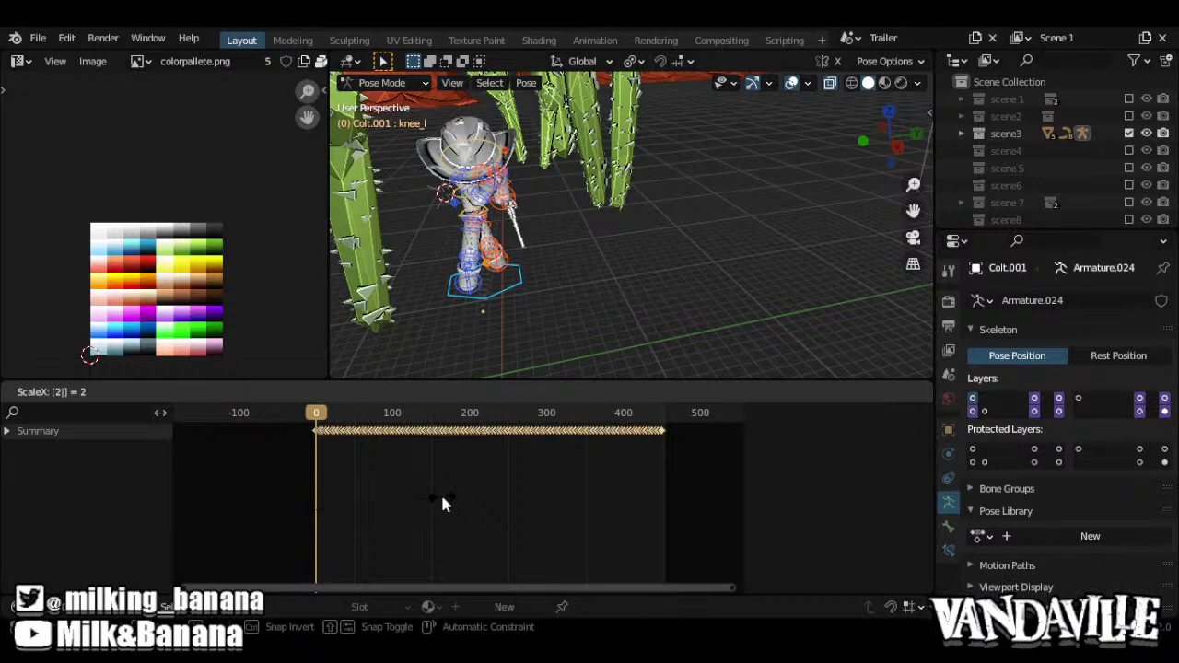
key("Return")
Play the stepped walk animation and check it from a low perspective angle
key("space")
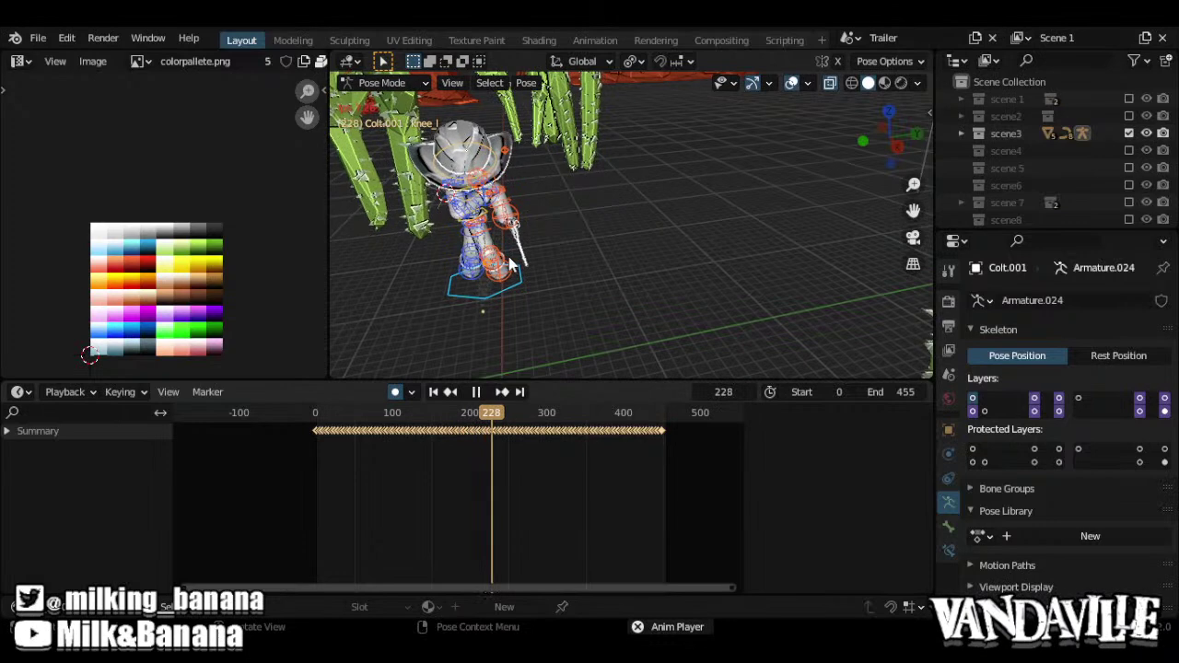
mouse_move(565, 286)
middle_mouse_down()
mouse_move(492, 248)
mouse_move(574, 277)
middle_mouse_up()
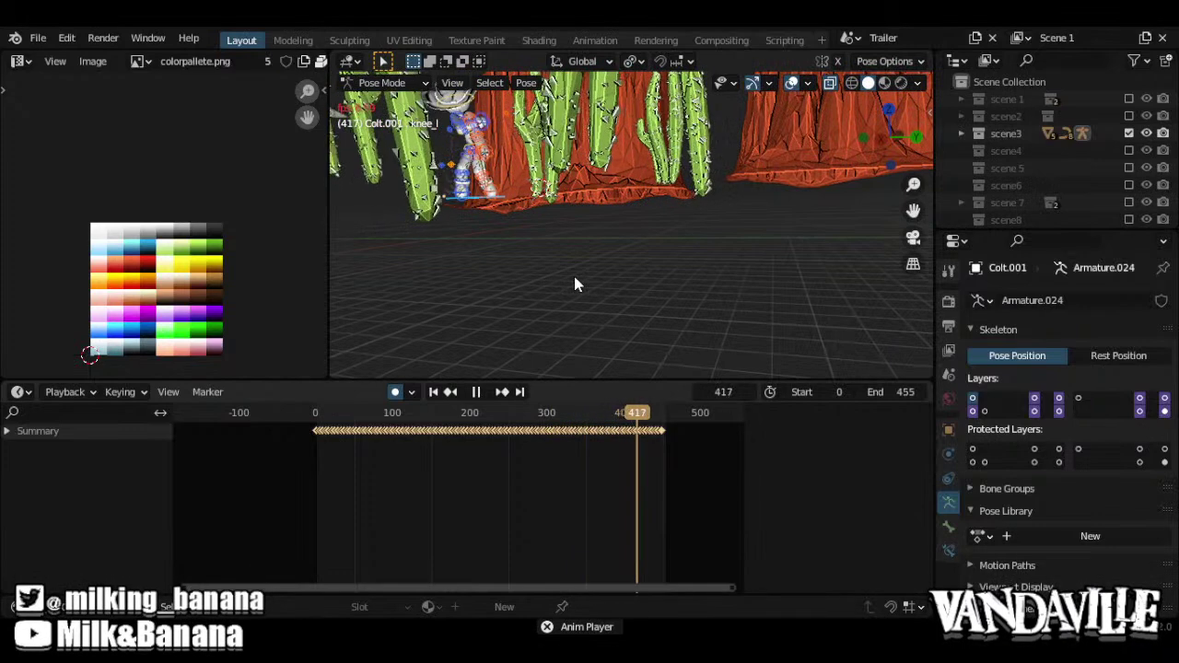
key("space")
middle_click_drag(573, 309, 611, 266)
Play the stepped walk through the scene camera, restarting it from the first frame
key("grave")
left_click(490, 329)
key("space")
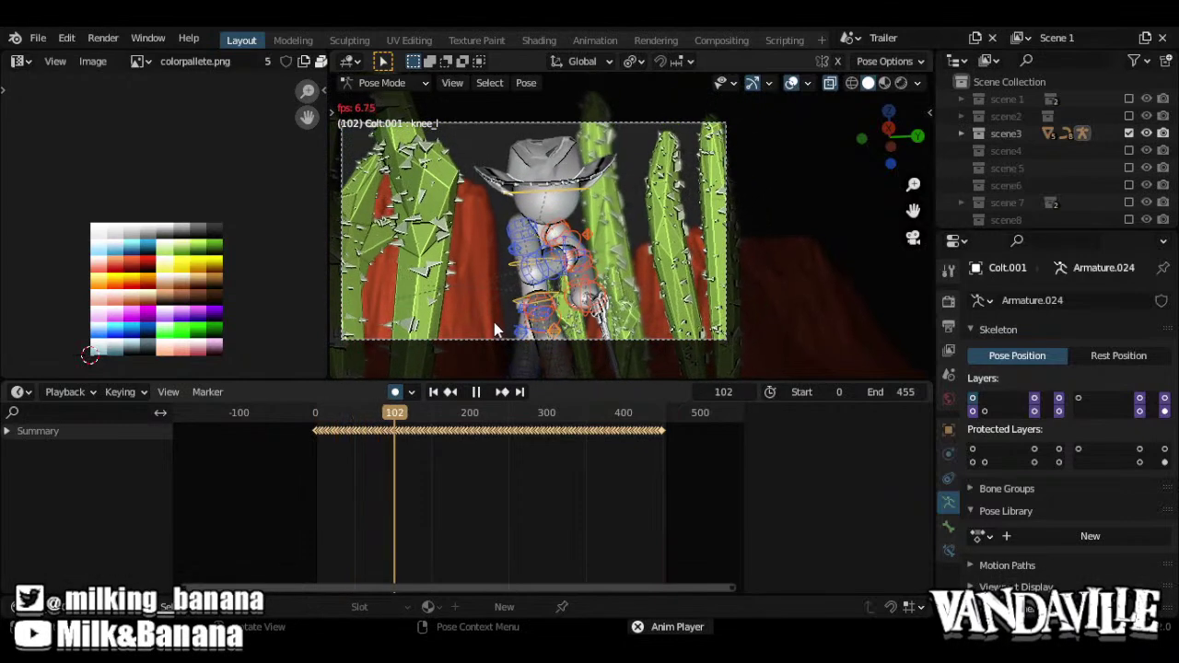
key("space")
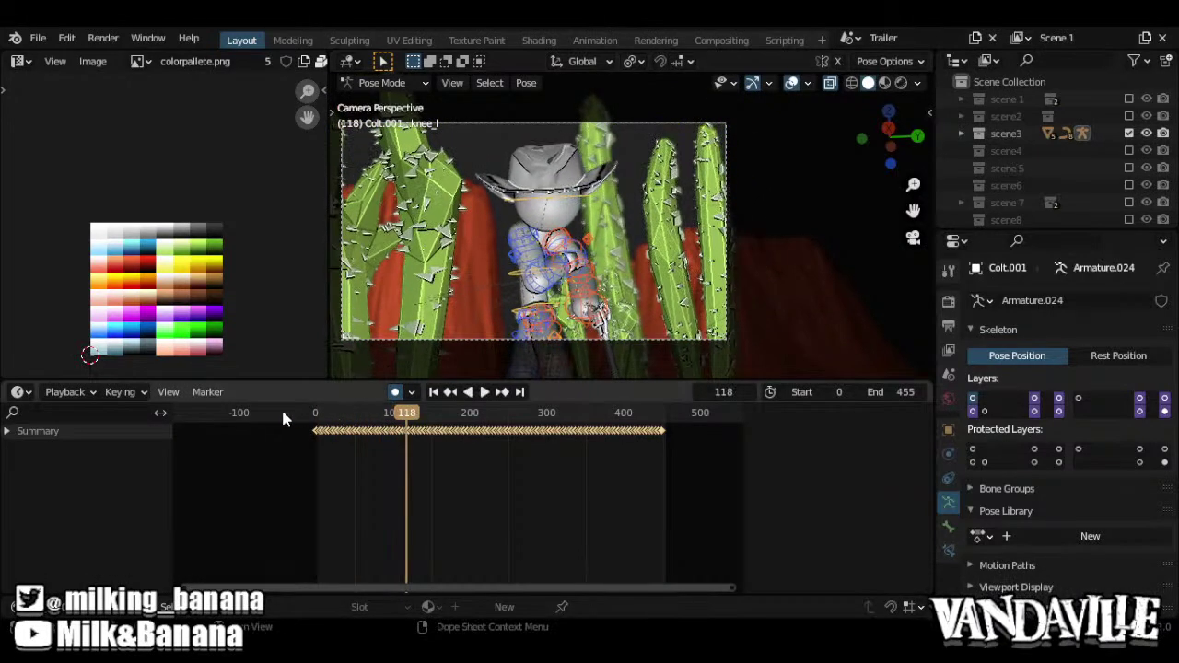
key("shift+Left")
key("space")
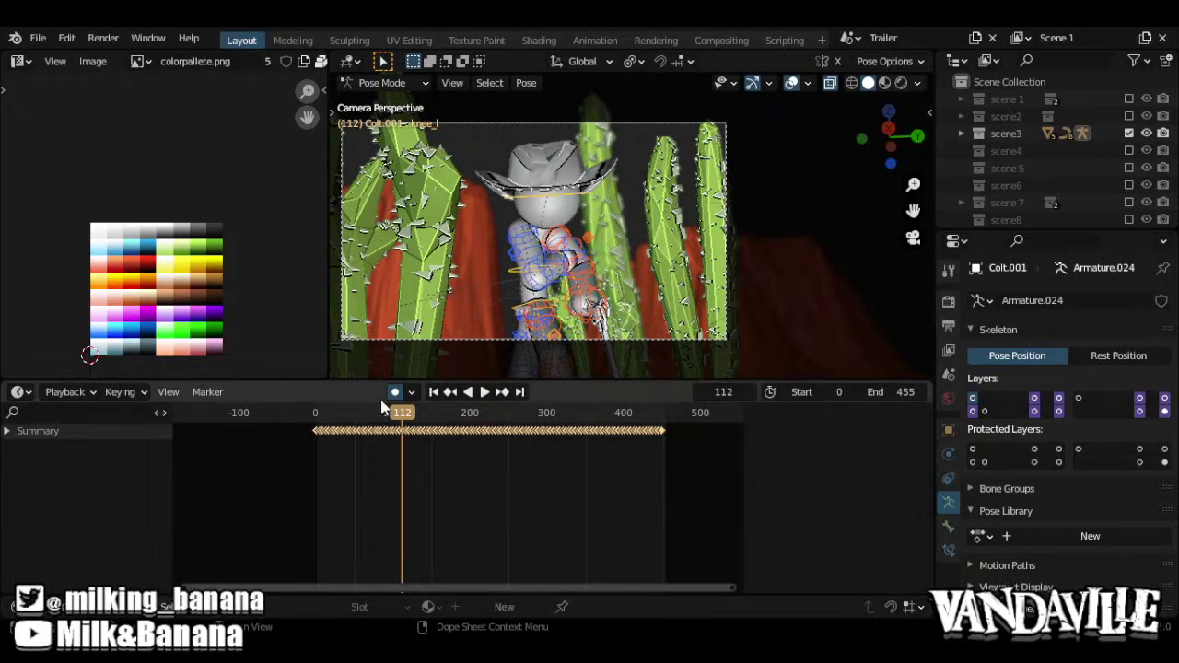
Examine the cowboy's bent arms up close in perspective view, during playback and at frame 0
middle_click_drag(487, 276, 592, 225)
scroll(594, 227, "up", 5)
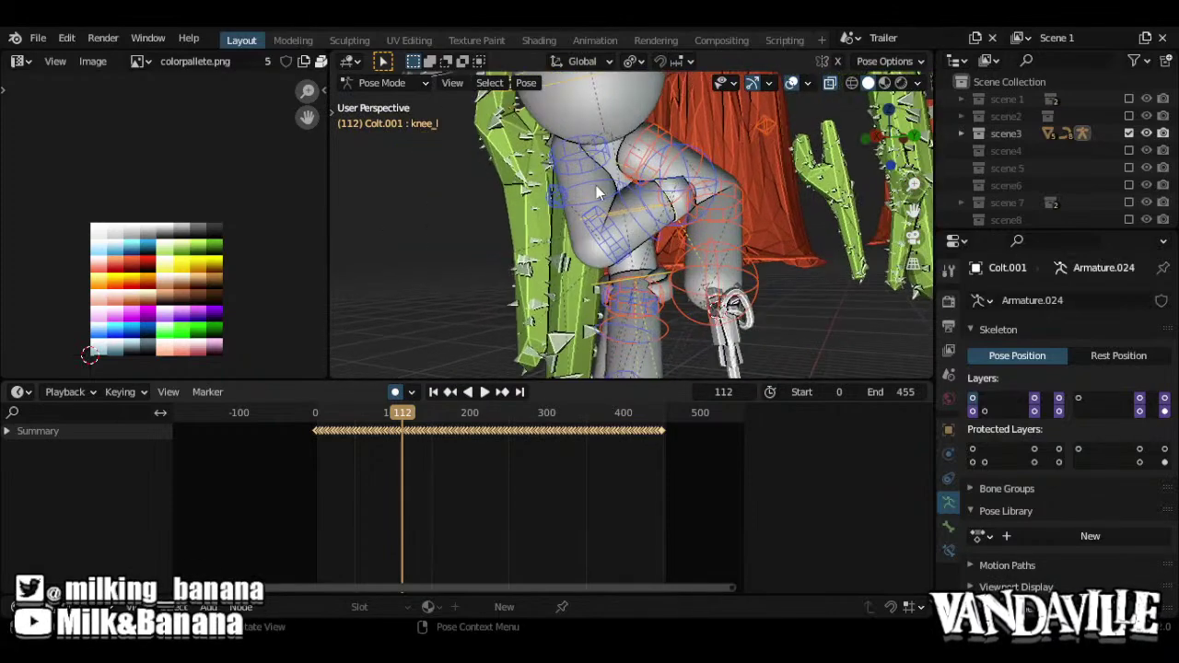
key("space")
left_click(262, 424)
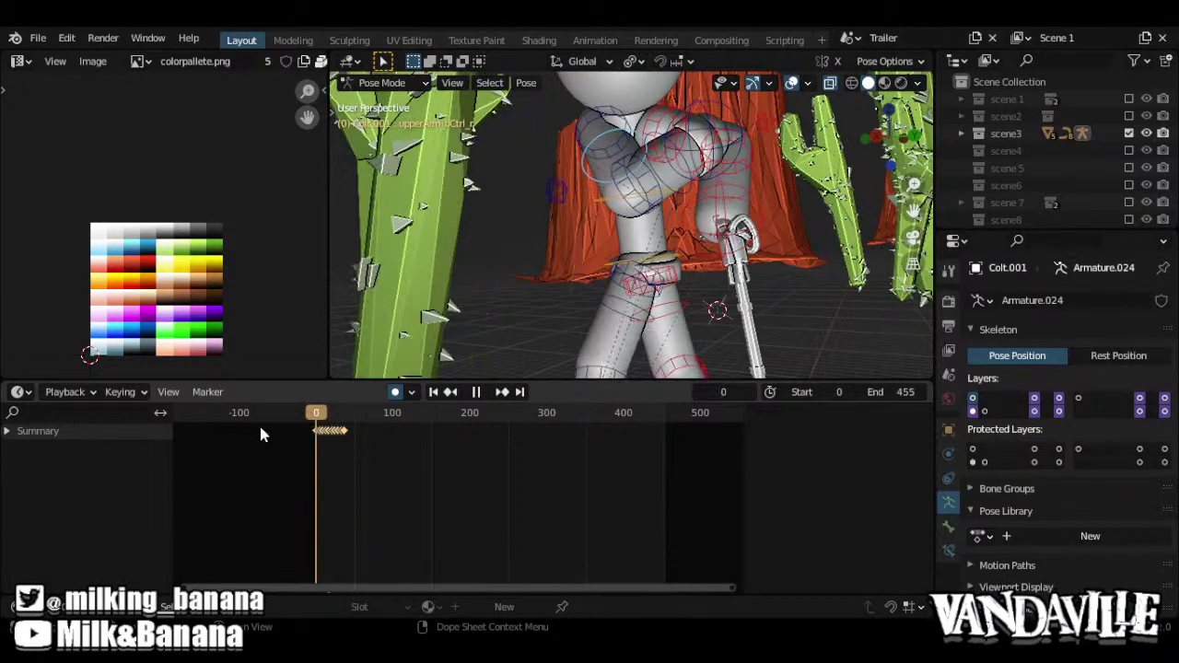
scroll(661, 169, "up", 5)
scroll(661, 180, "down", 7)
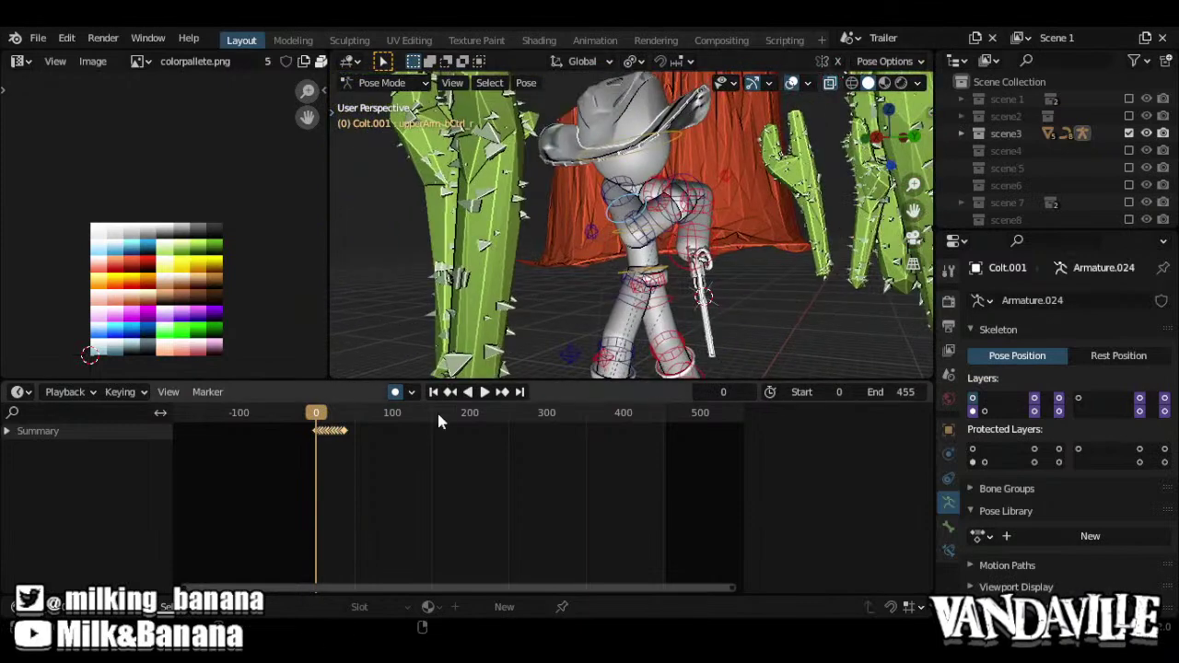
Delete the upperArm_bCtrl_r bone's keyframes and move the bone slightly to reshape the upper arm at frame 0
scroll(424, 420, "down", 2)
scroll(405, 429, "up", 2)
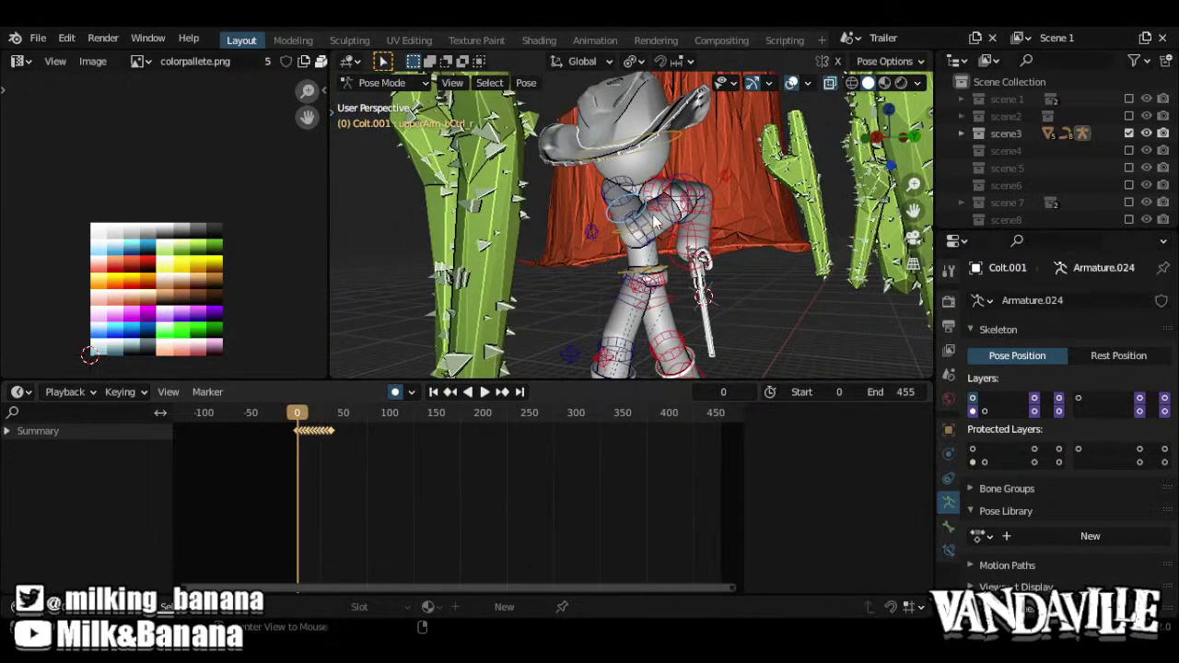
scroll(656, 251, "up", 5)
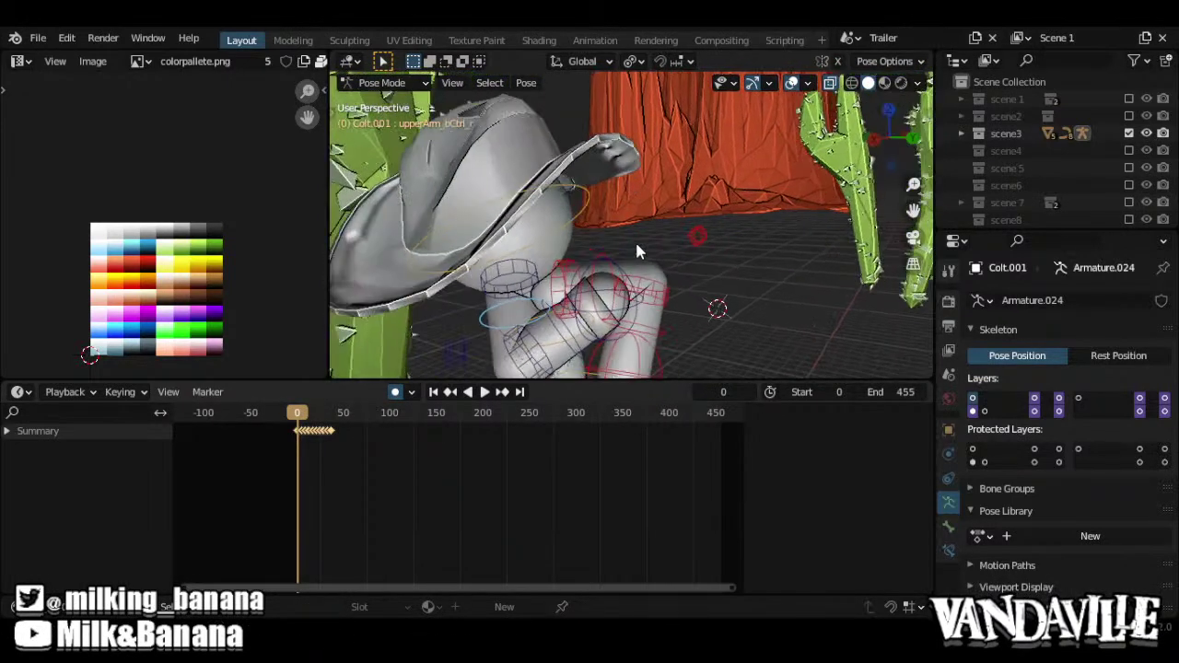
scroll(585, 286, "up", 1)
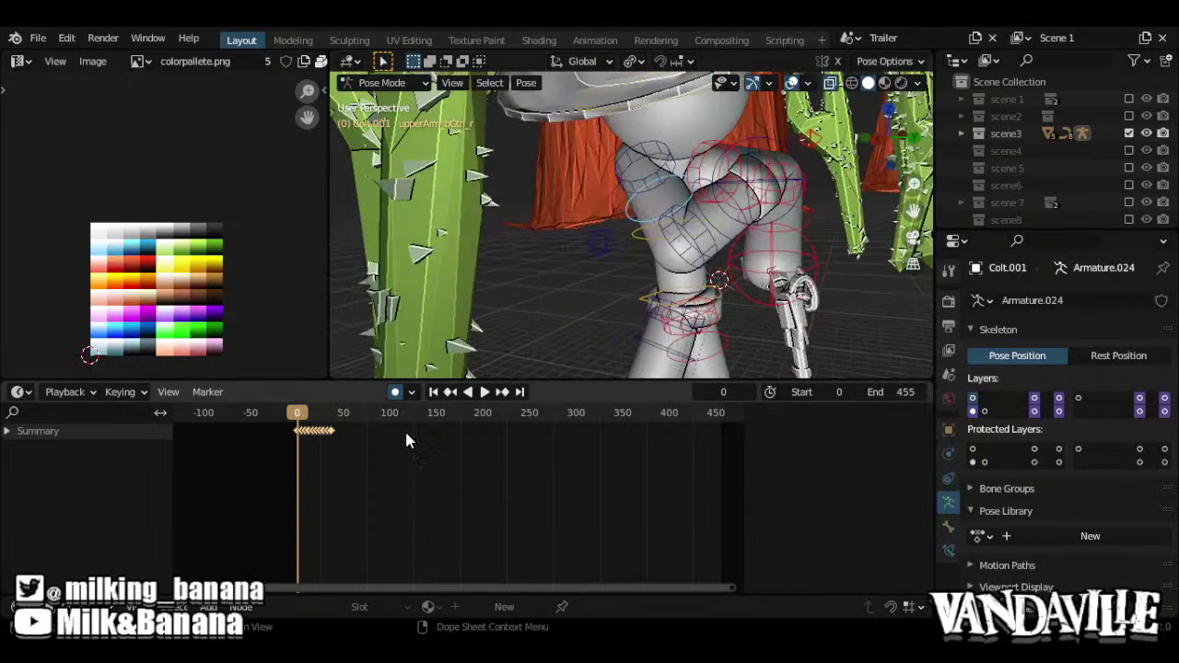
key("x")
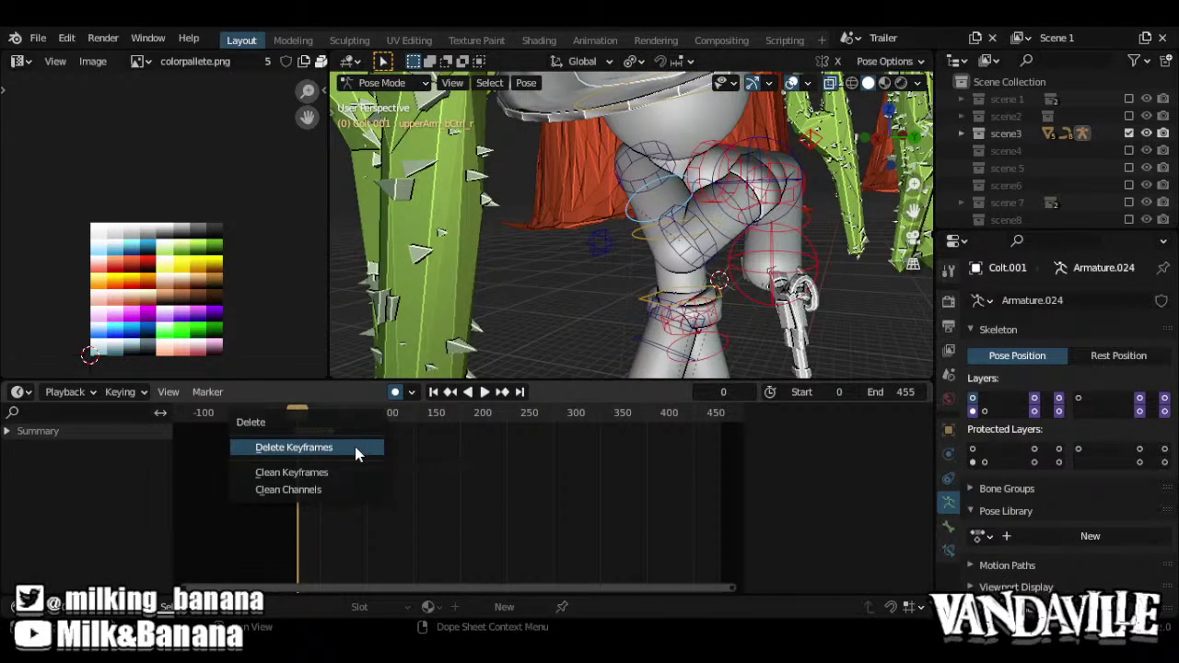
left_click(355, 447)
key("g")
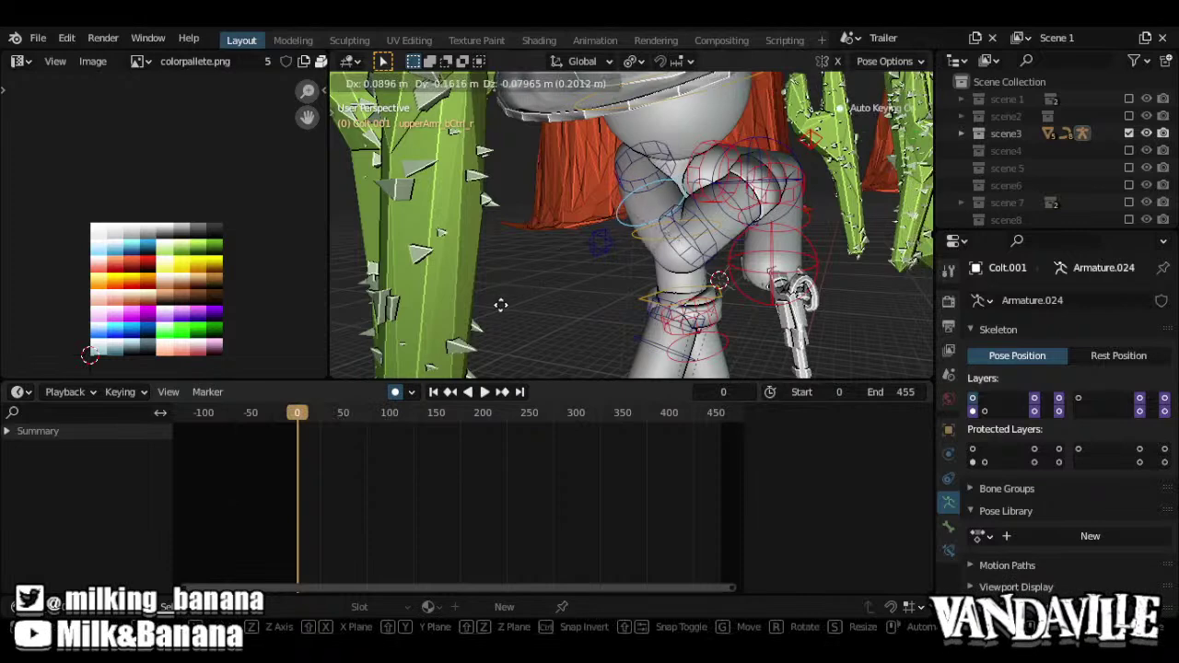
left_click(497, 294)
middle_click_drag(498, 294, 636, 210)
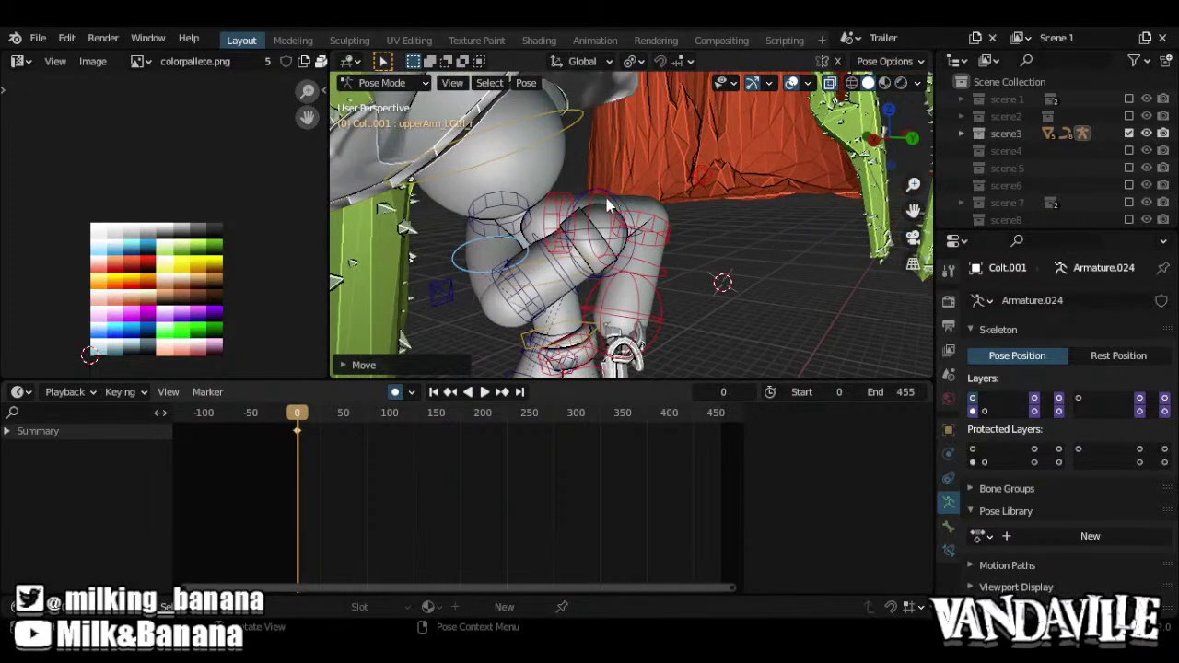
Delete the upperArm_bCtrl_l bone's keyframes and move the bone to reshape the other upper arm at frame 0
key("ctrl+z")
key("x")
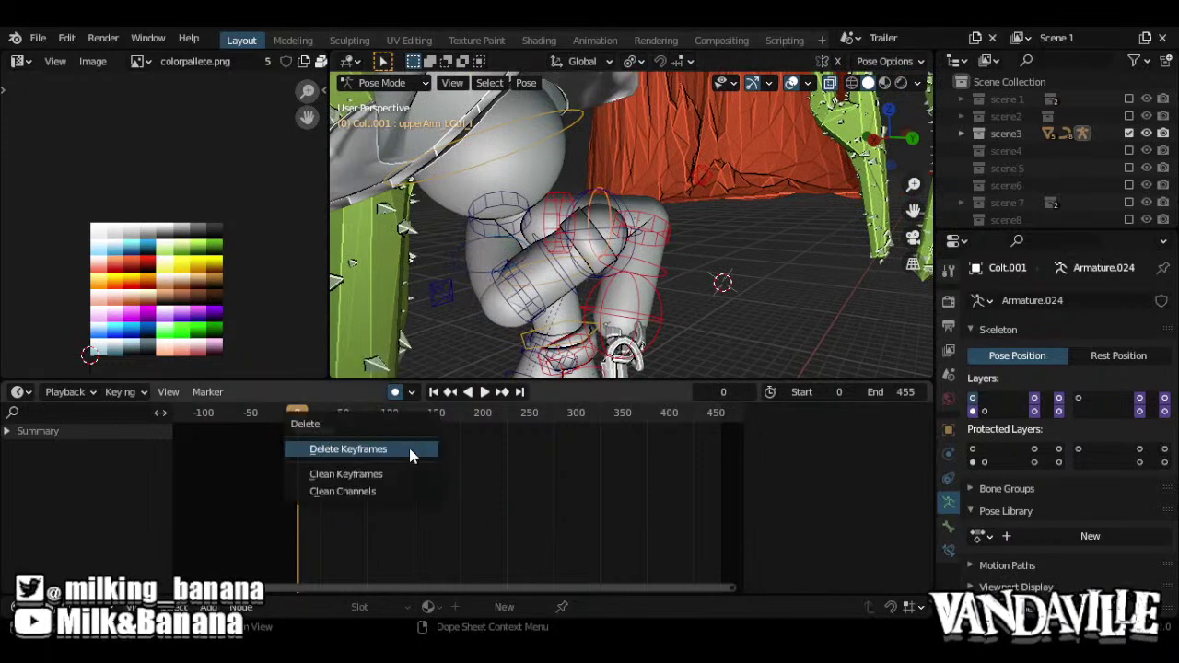
left_click(408, 452)
key("g")
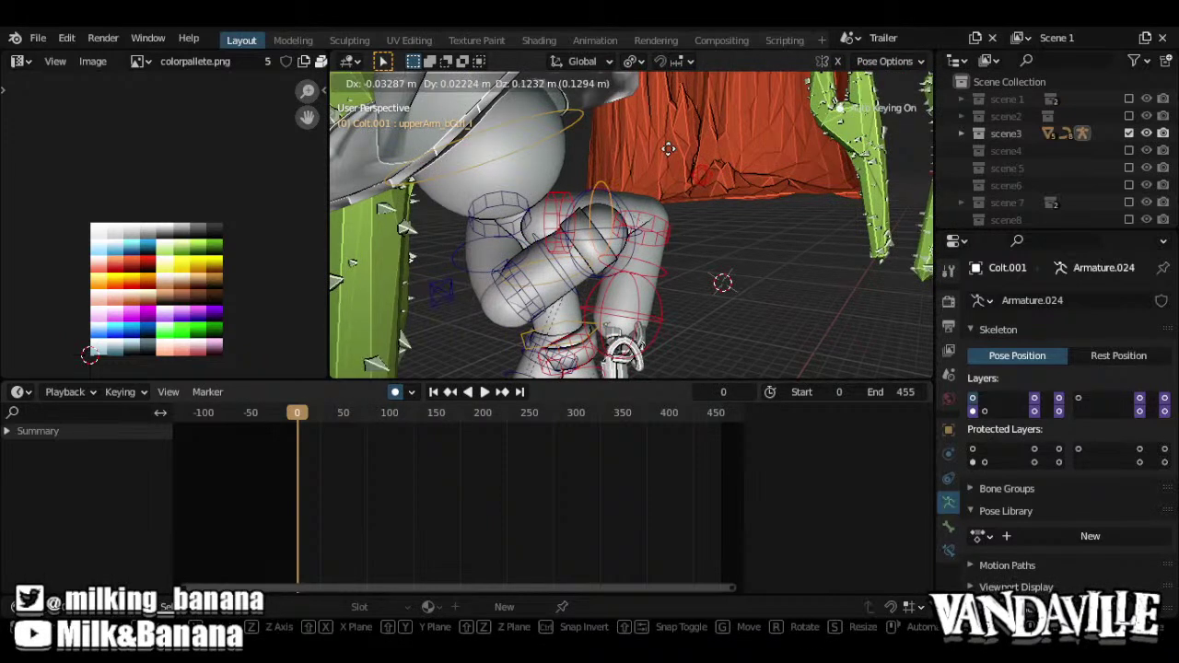
left_click(573, 274)
middle_click_drag(573, 274, 618, 263)
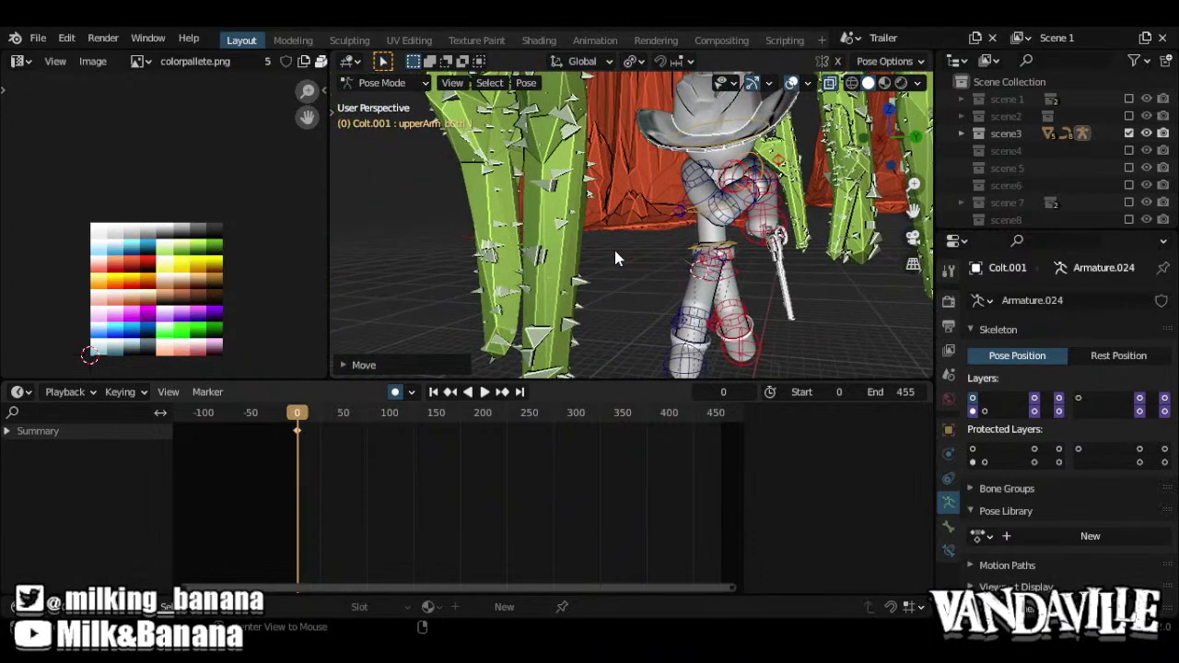
Play the walk through the scene camera to check the corrected upper arms
middle_click_drag(680, 230, 729, 236)
scroll(730, 240, "down", 4)
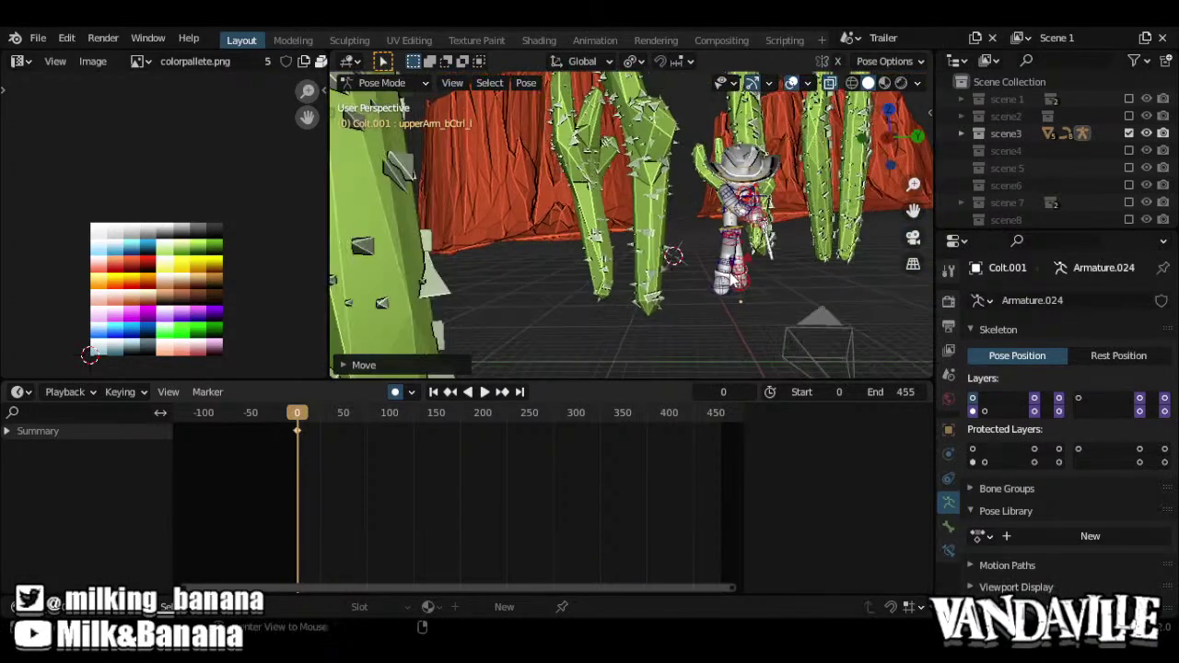
key("KP_Decimal")
key("grave")
left_click(513, 342)
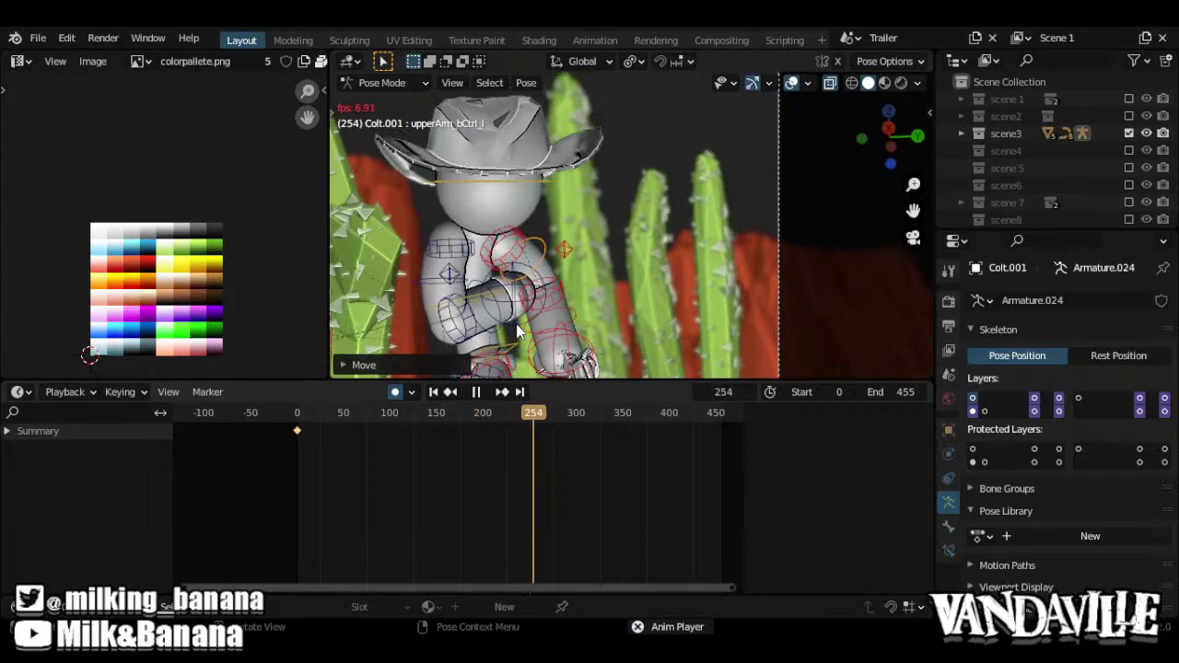
key("space")
Return the Colt.001 rig to Object Mode and save the file
key("ctrl+Tab")
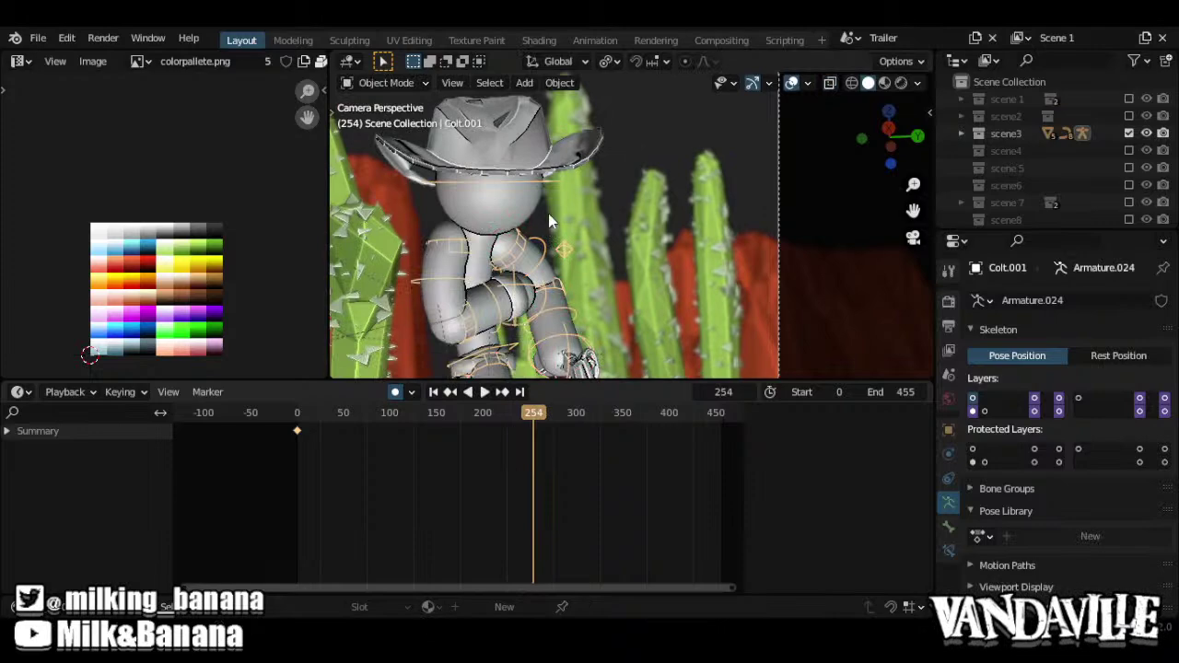
scroll(544, 212, "down", 5)
middle_click_drag(545, 212, 506, 213)
scroll(536, 258, "down", 5)
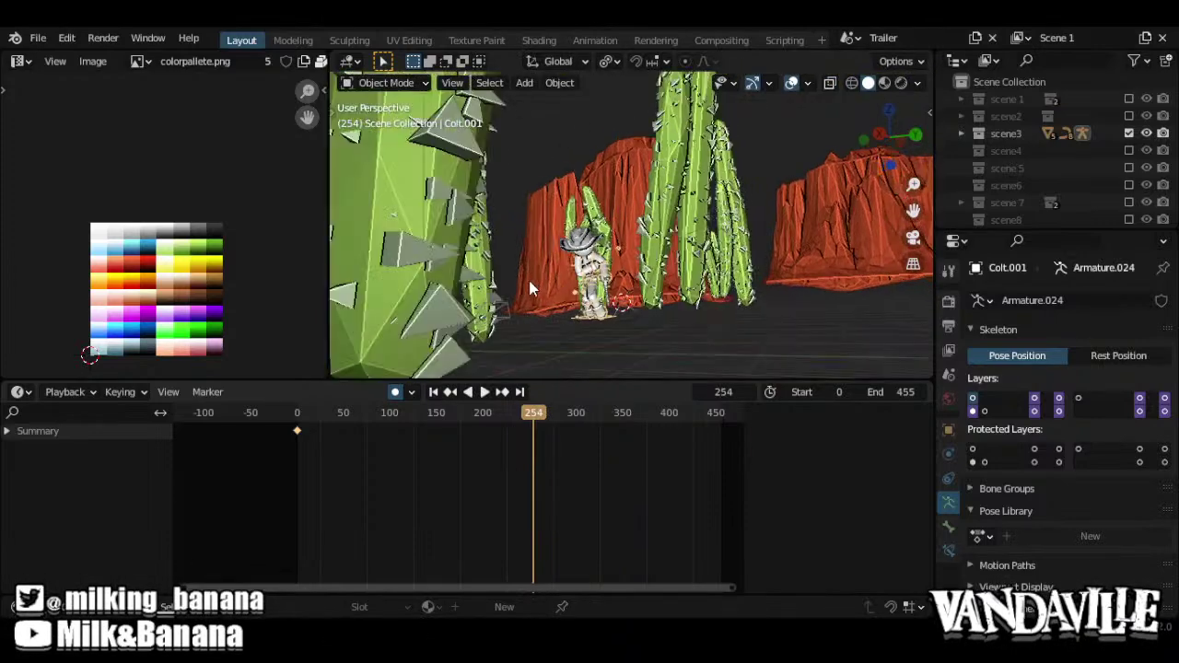
scroll(509, 219, "down", 4)
middle_click_drag(544, 270, 605, 270)
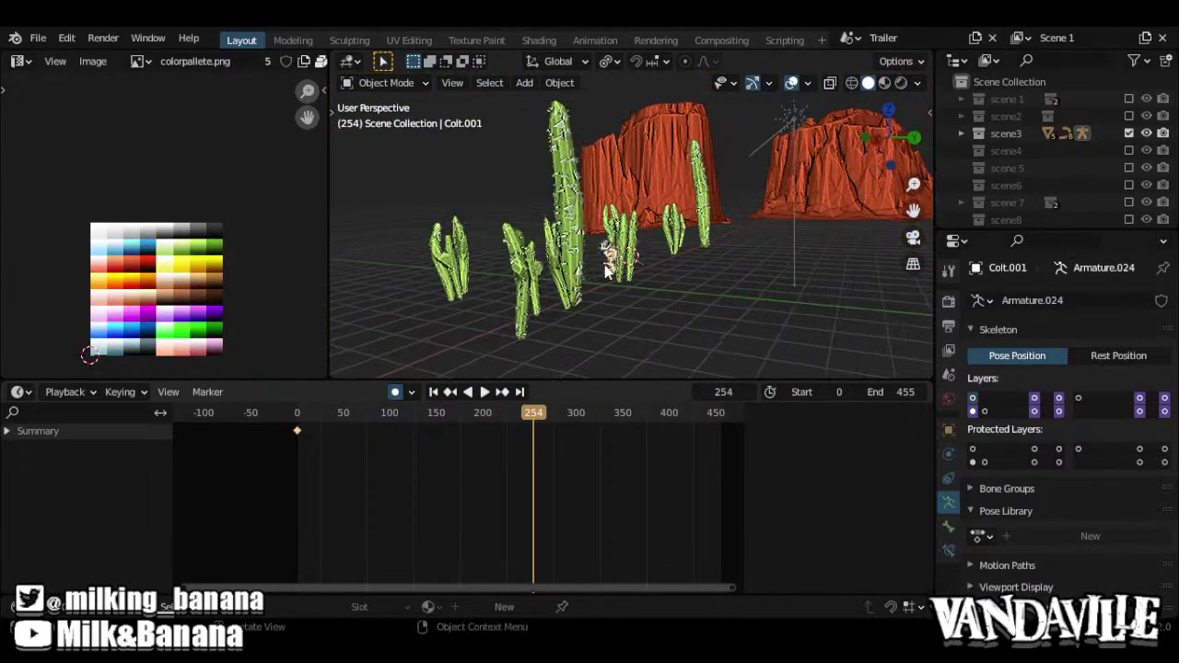
key("ctrl+s")
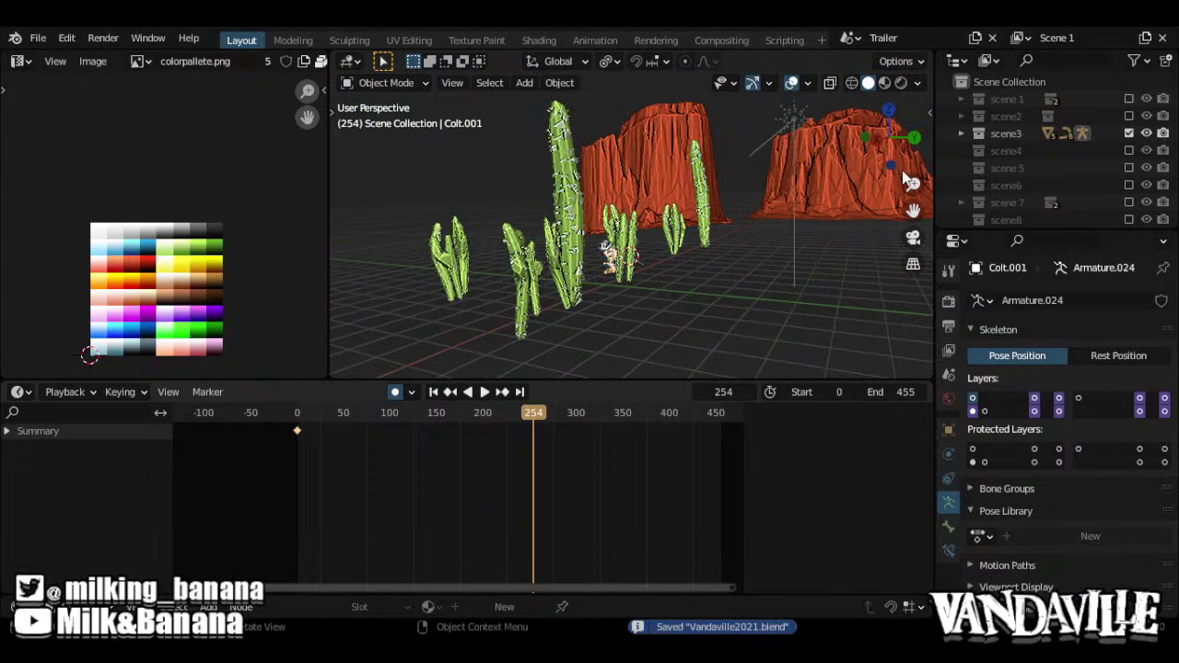
Switch from the scene3 collection to scene4 and hide its Cube.224 corridor mesh in the viewport
left_click(1129, 134)
left_click(1129, 151)
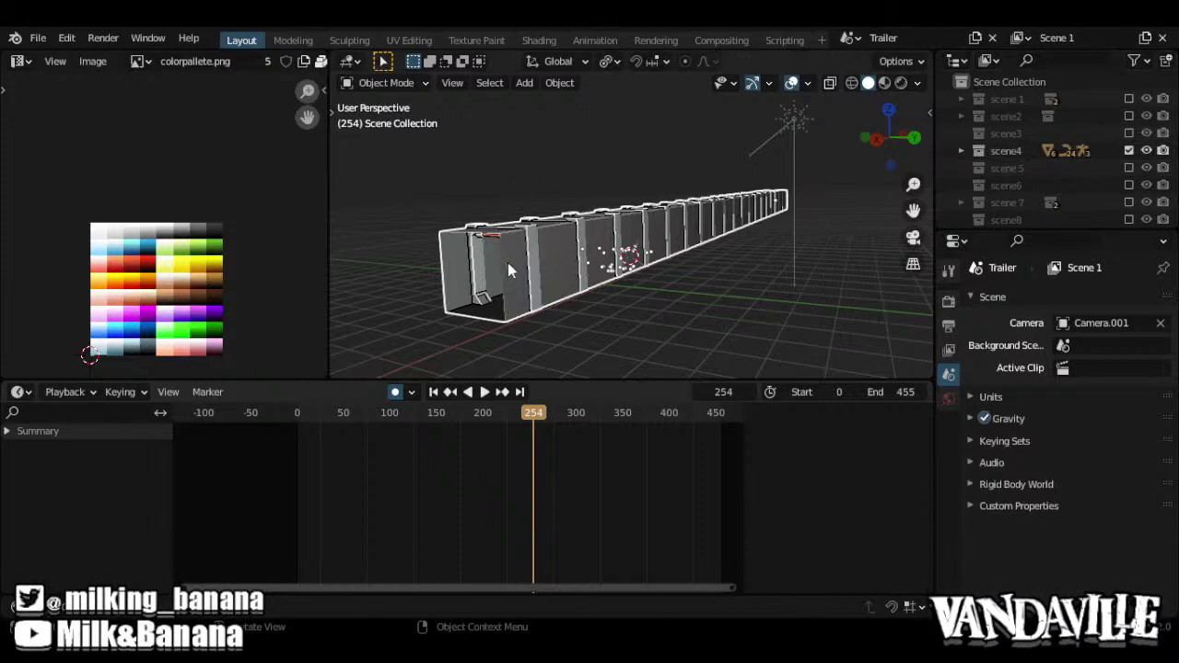
left_click(958, 152)
scroll(1013, 152, "down", 2)
left_click(1145, 133)
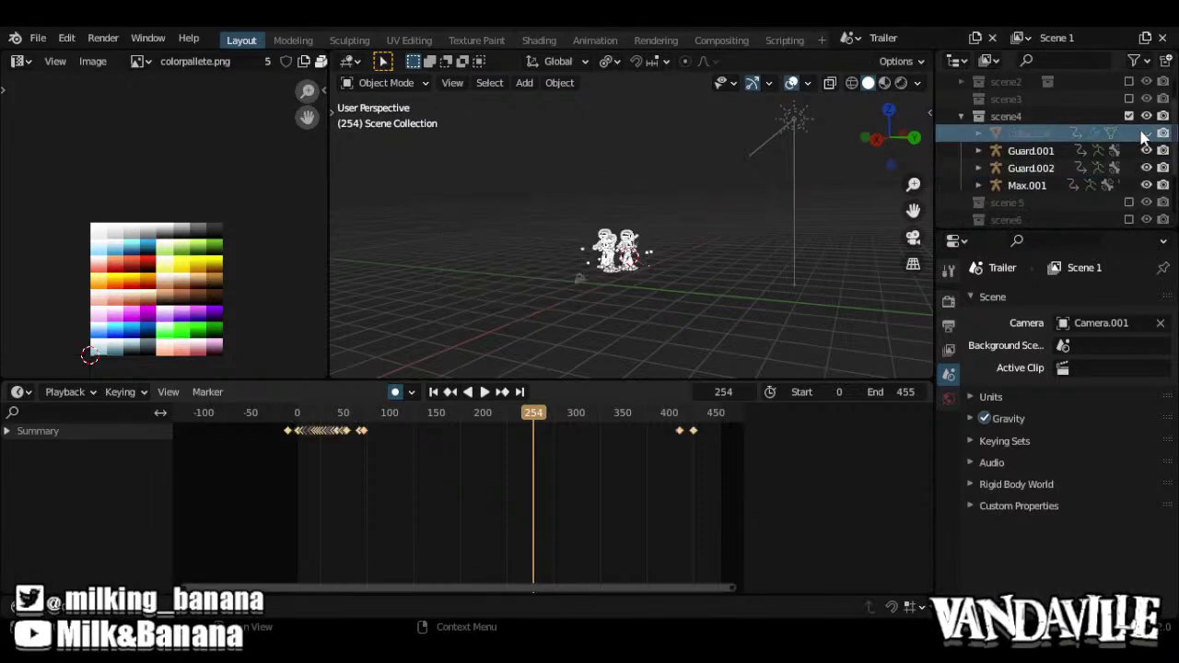
scroll(605, 280, "up", 10)
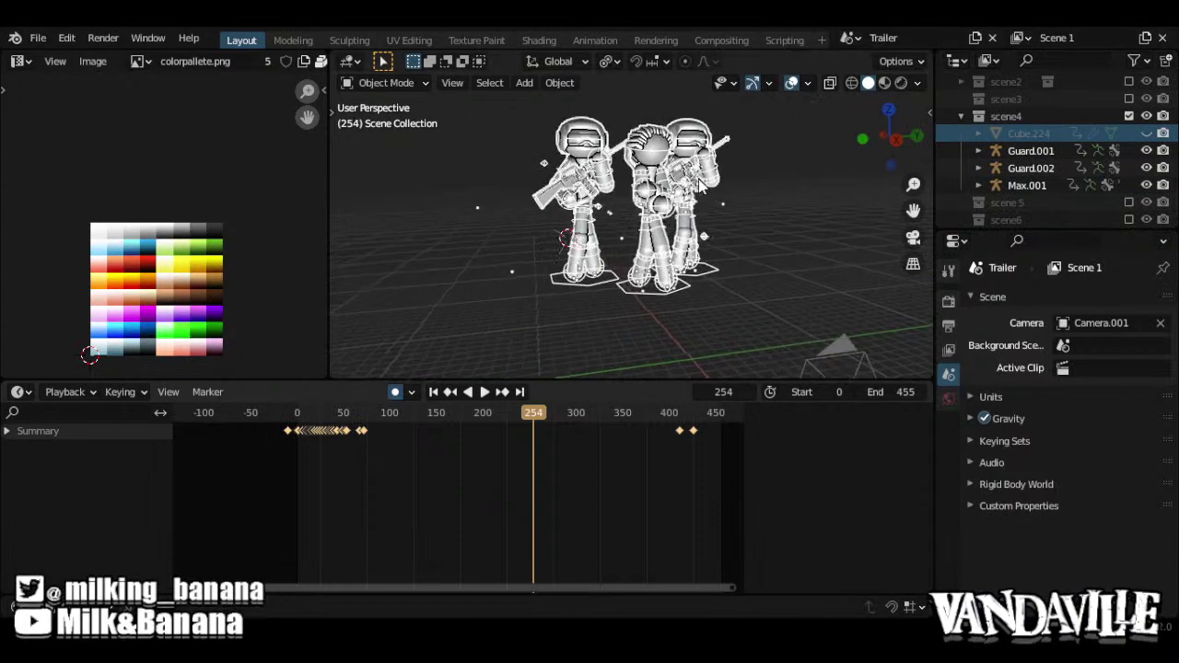
Select the Guard.001 armature and enter Pose Mode with all its bones selected
left_click(578, 247)
scroll(658, 237, "up", 5)
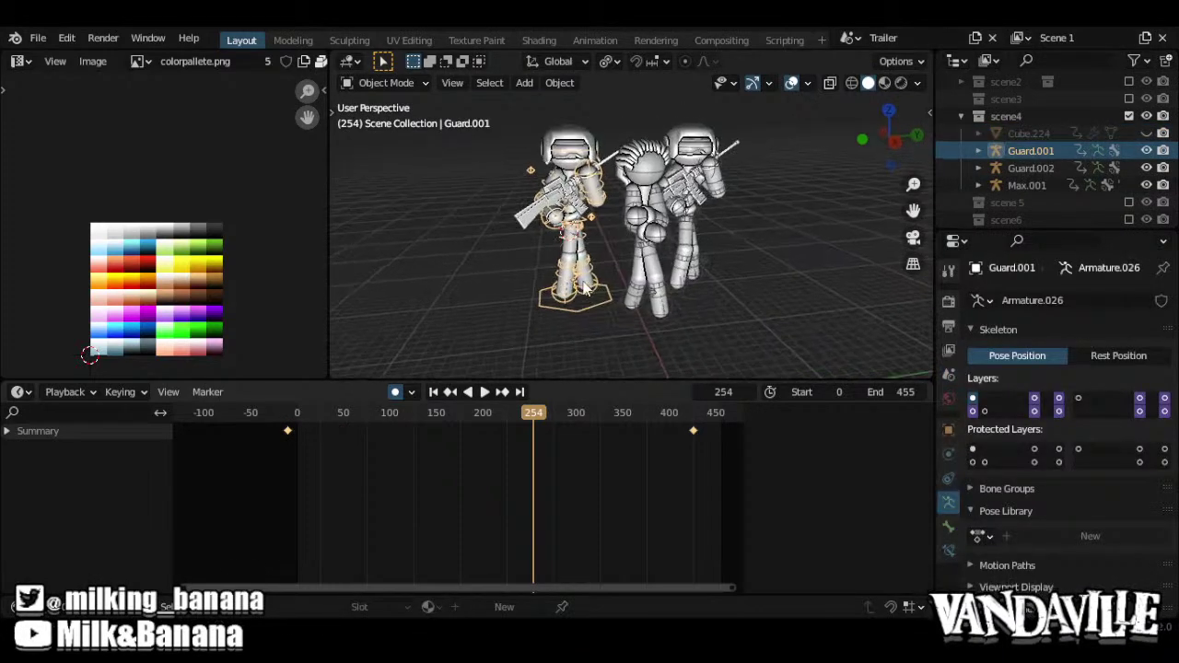
middle_click_drag(658, 238, 647, 246)
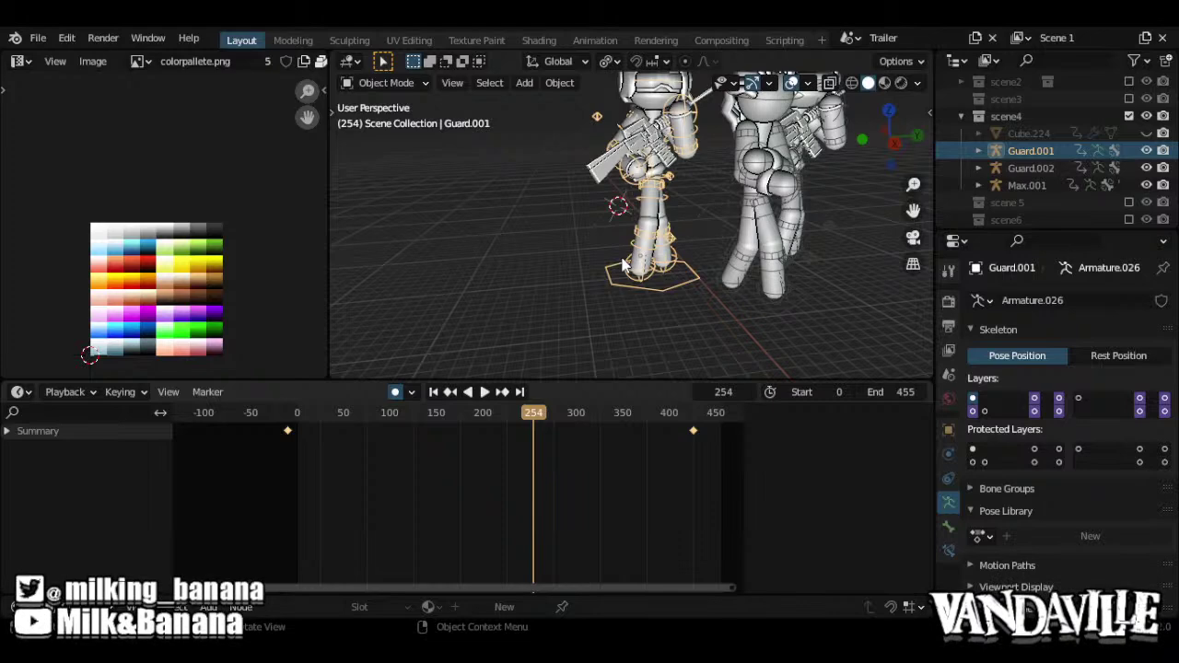
middle_click_drag(677, 251, 609, 241)
scroll(609, 242, "up", 1)
key("ctrl+Tab")
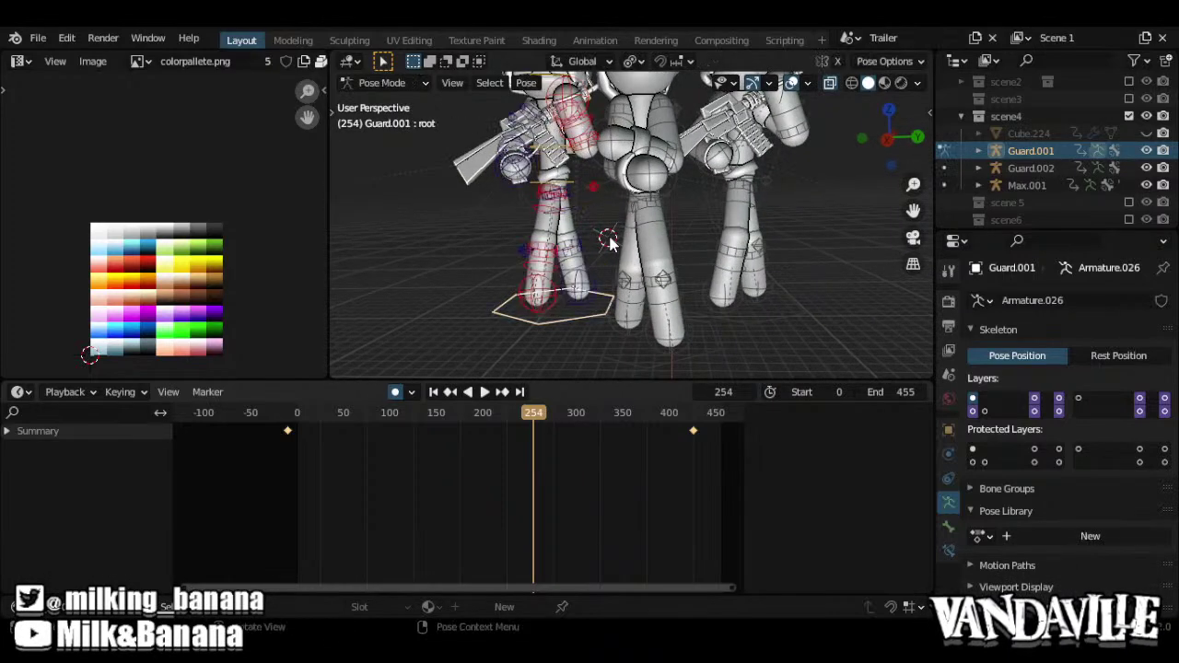
key("a")
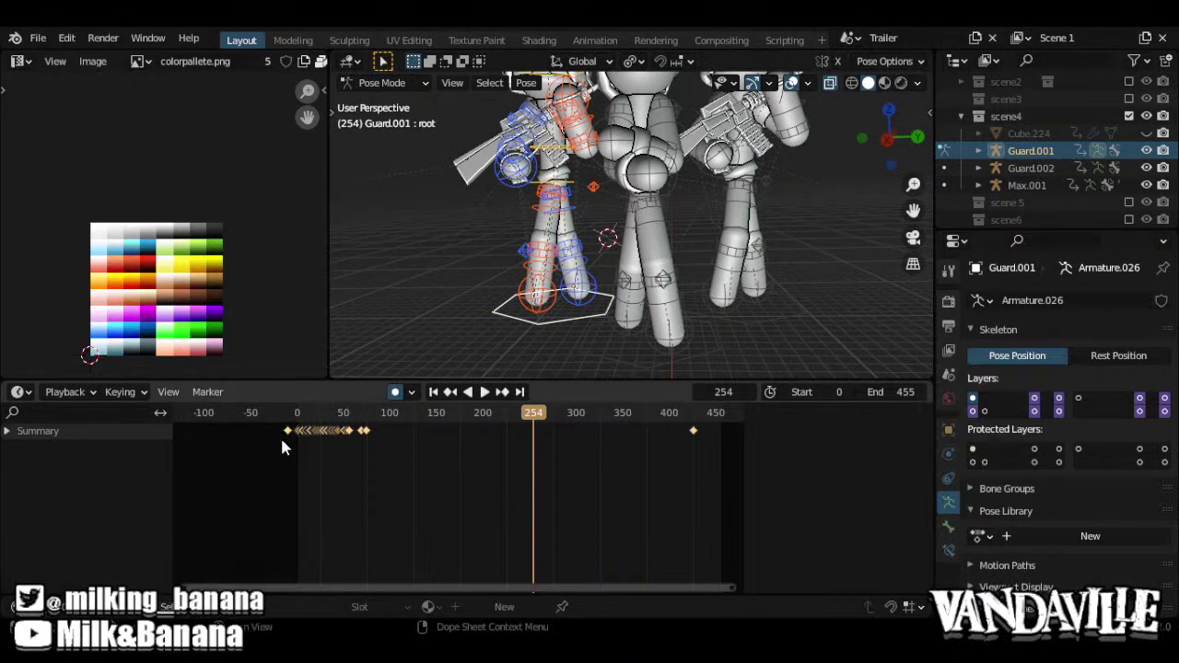
Sample all of Guard.001's animation keyframes in the Graph Editor so every frame between the existing keys gets a keyframe
key("ctrl+Tab")
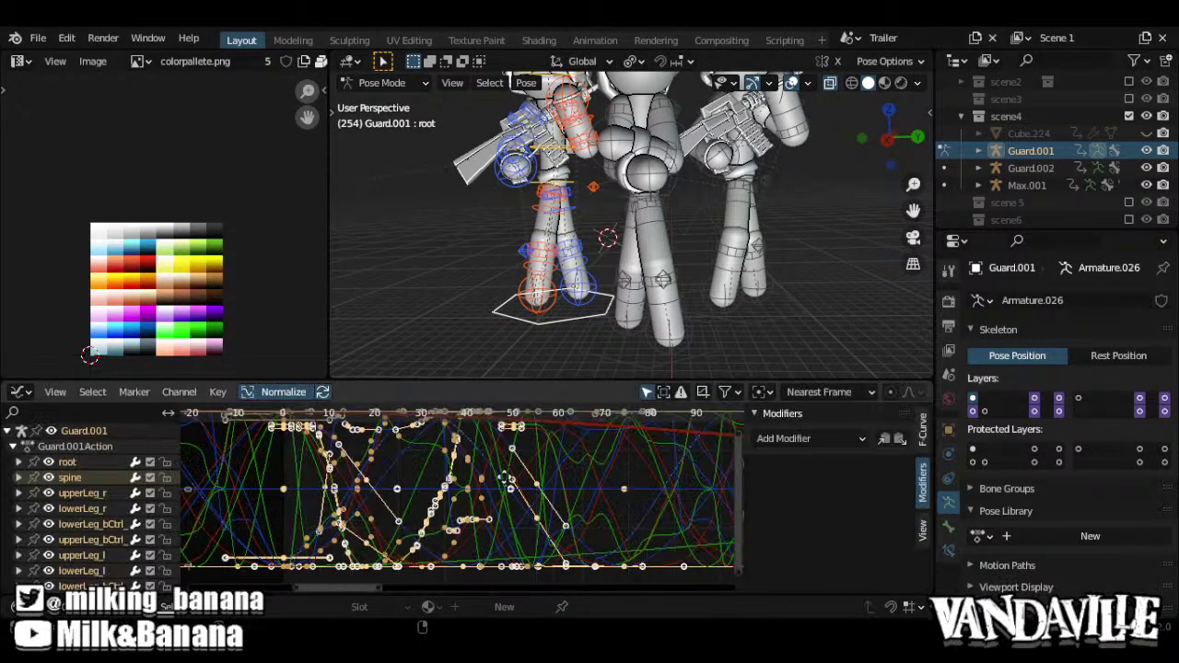
key("Home")
left_click(217, 391)
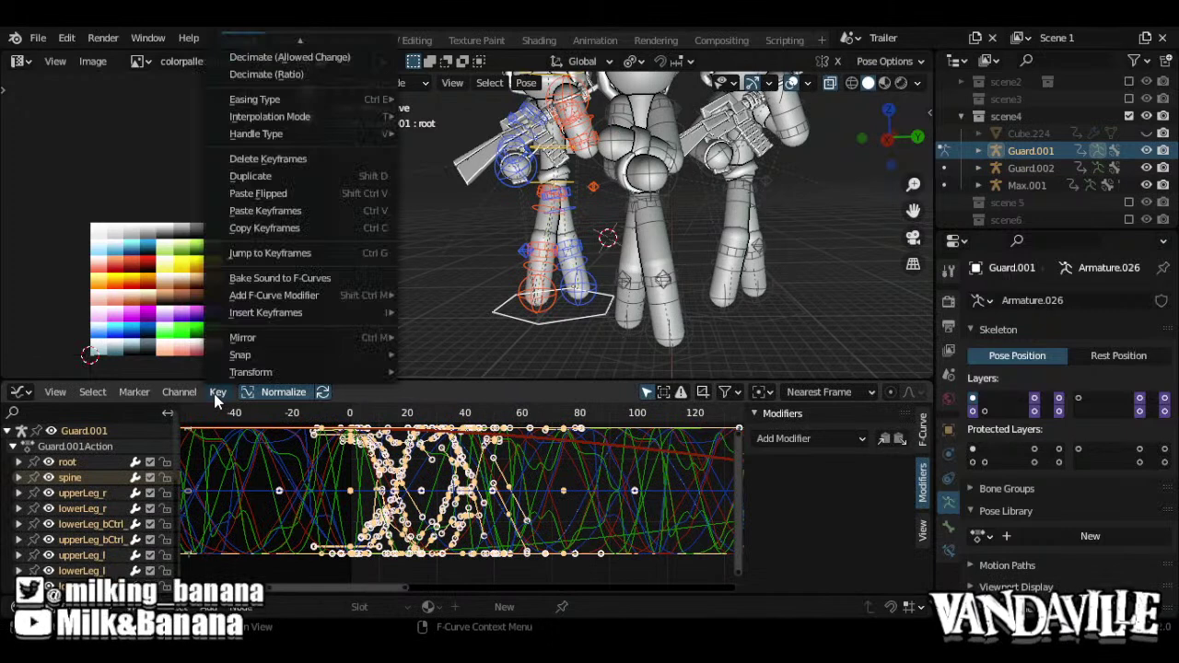
mouse_move(298, 300)
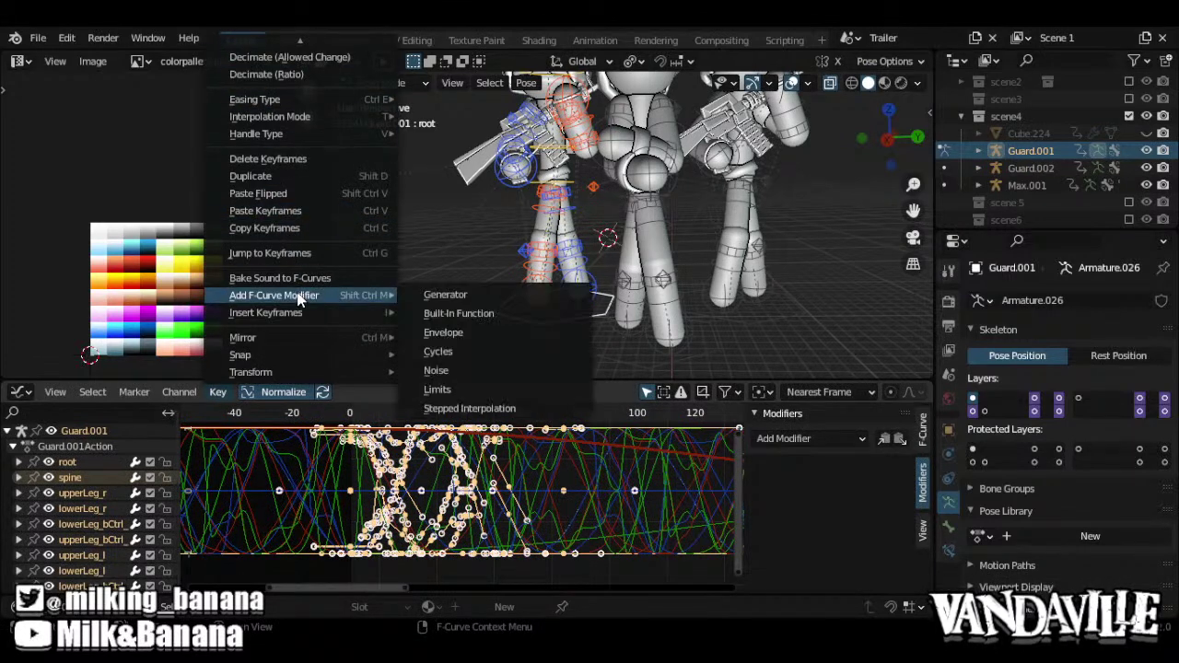
mouse_move(290, 118)
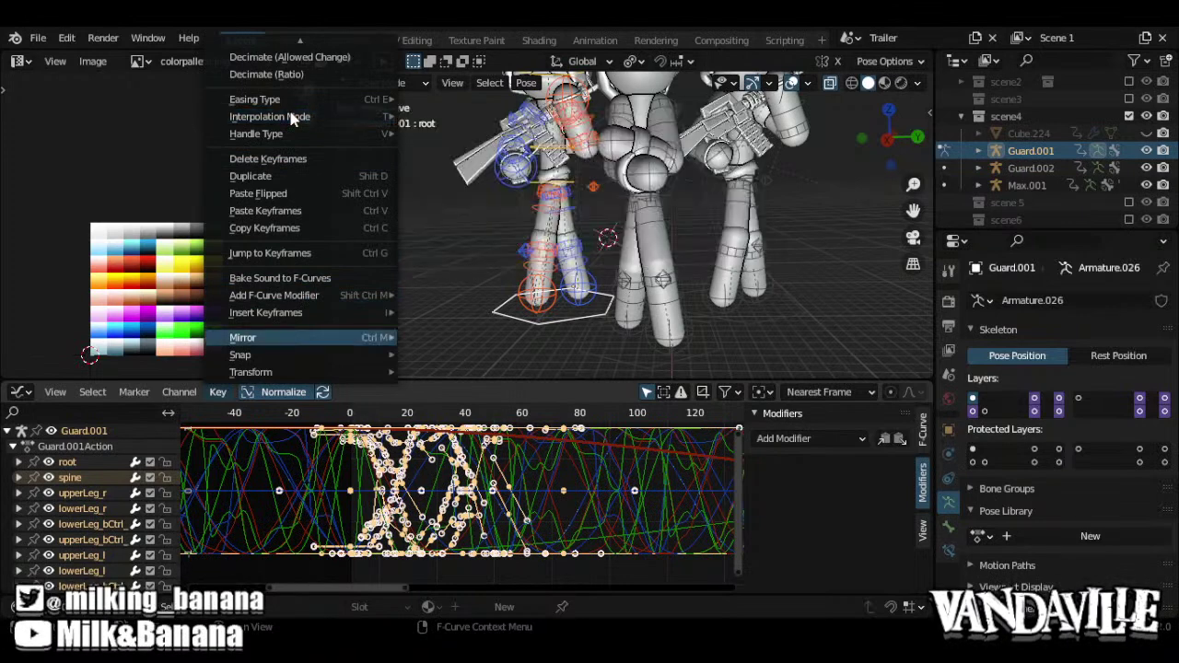
scroll(288, 109, "up", 4)
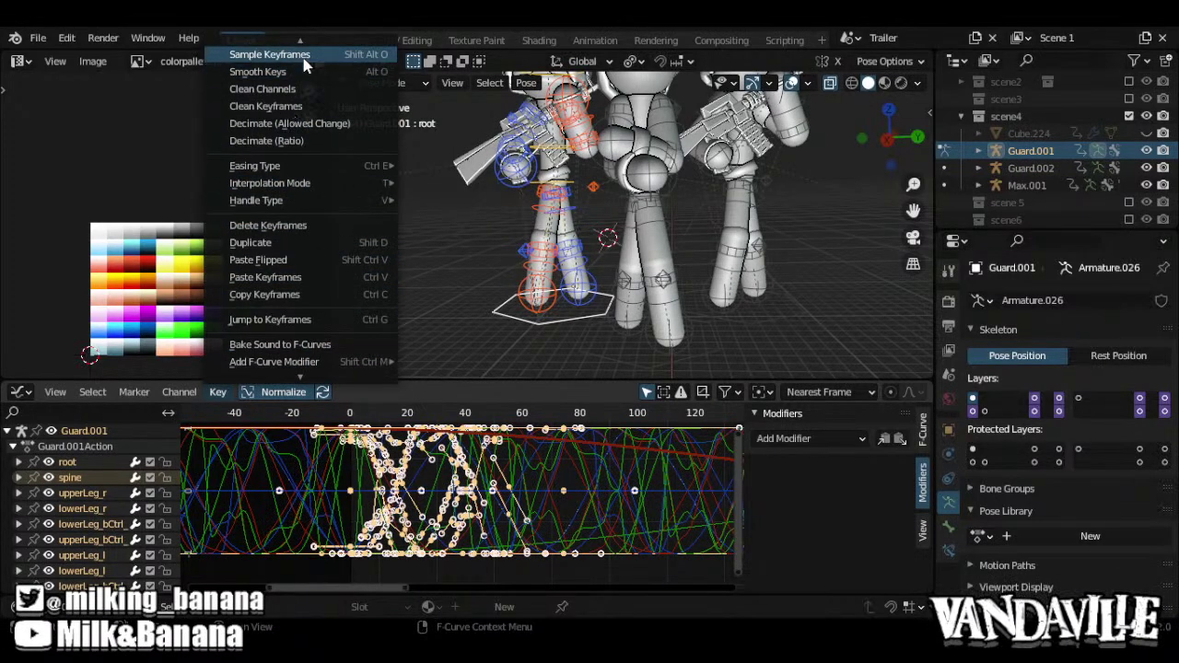
left_click(308, 57)
scroll(436, 491, "down", 5)
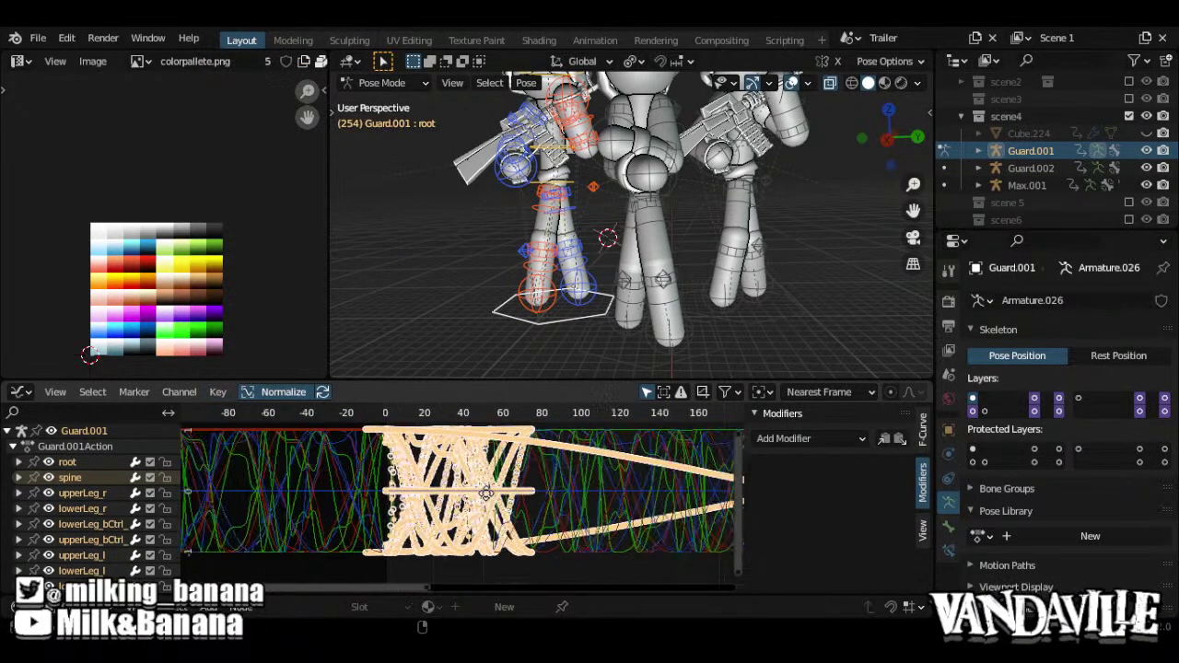
scroll(437, 491, "down", 4)
scroll(428, 488, "up", 10)
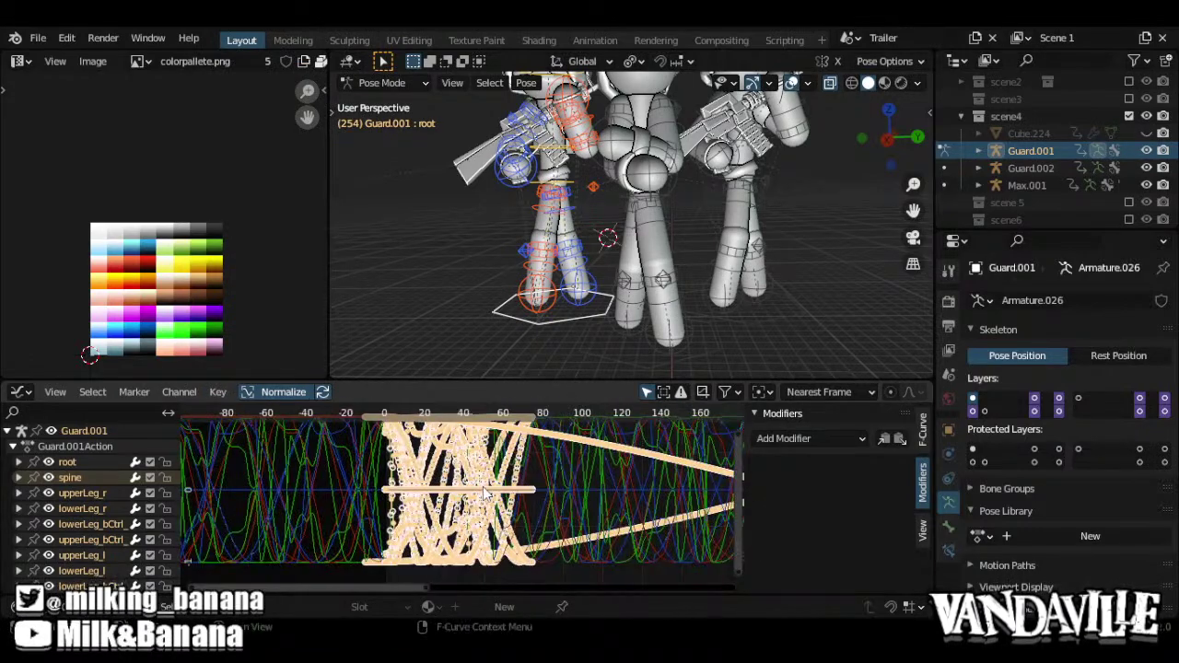
key("Tab")
scroll(571, 497, "down", 3)
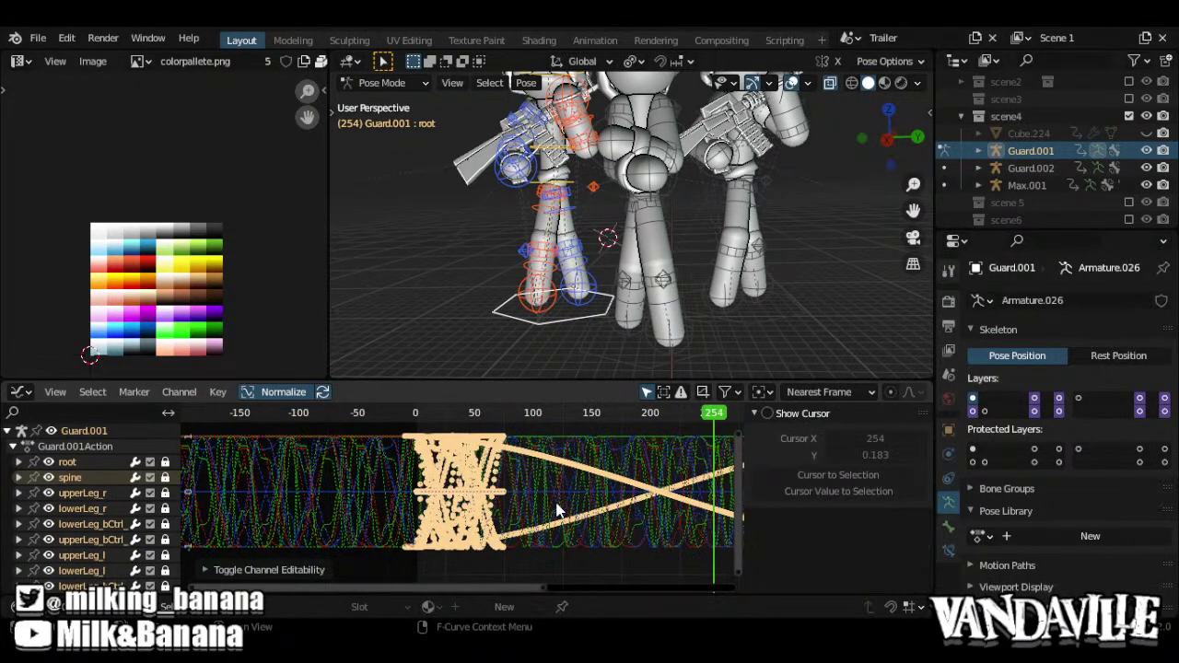
Back in the Timeline, set Guard.001's sampled keys to the Keyframe type with Constant interpolation
key("ctrl+Tab")
scroll(467, 479, "up", 4)
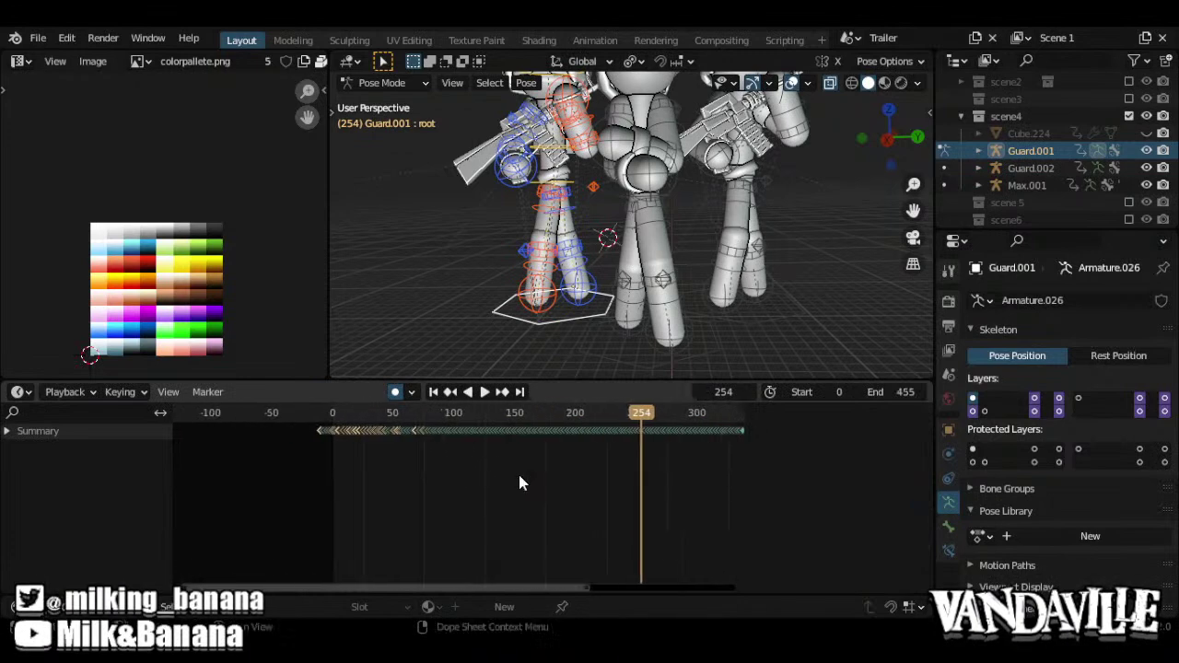
right_click(519, 477)
mouse_move(520, 479)
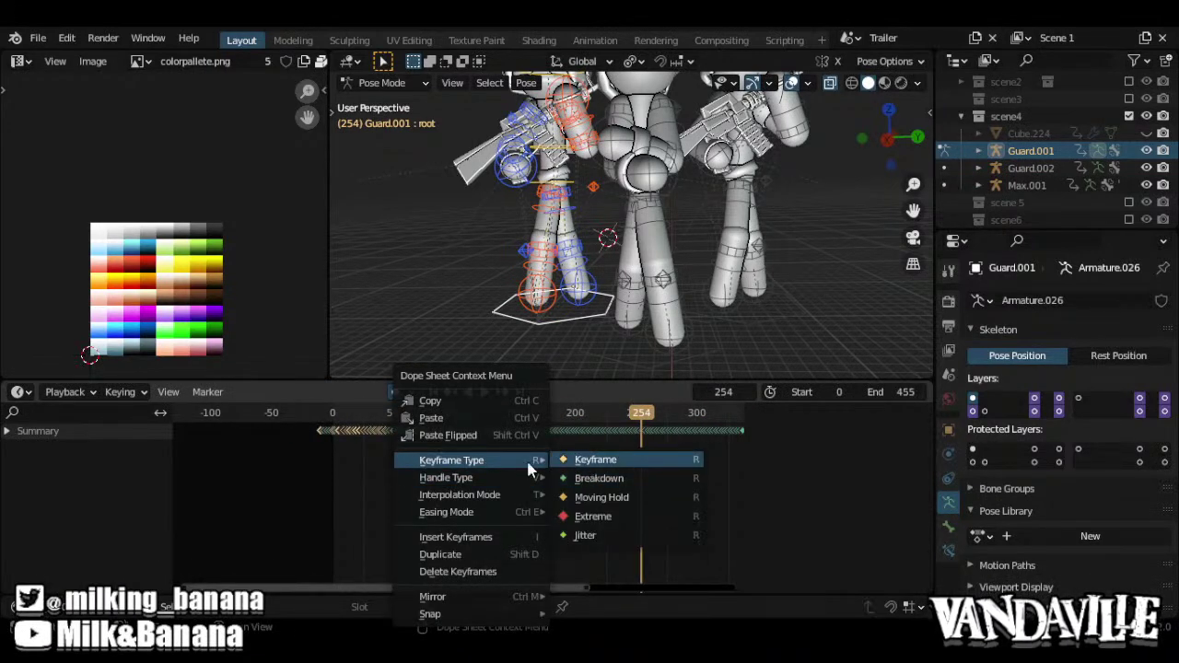
right_click(348, 467)
mouse_move(346, 493)
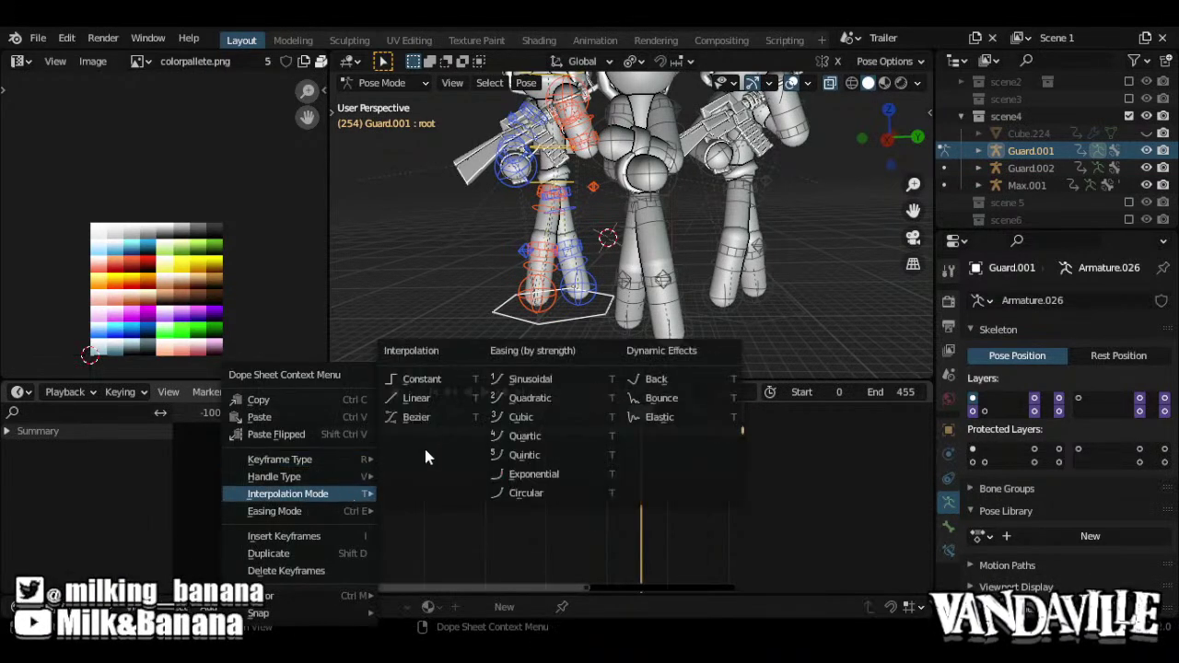
left_click(416, 396)
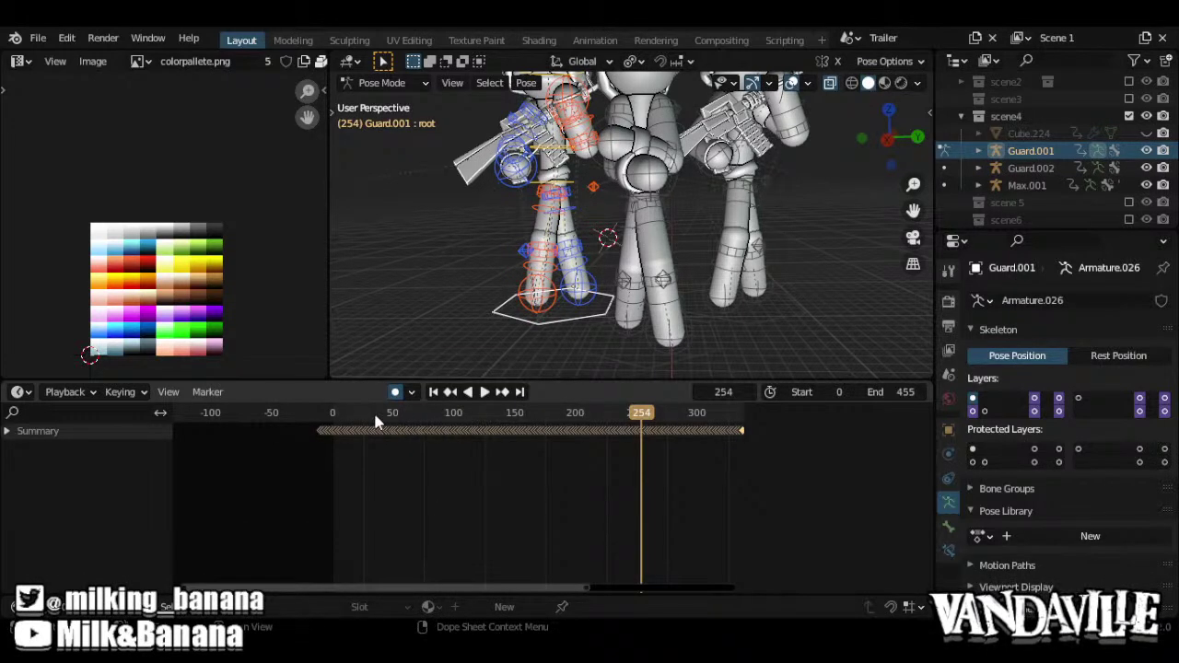
Play Guard.001's animation from the start frame to check the sampled motion, and return to frame 0
key("shift+Left")
key("space")
key("shift+Left")
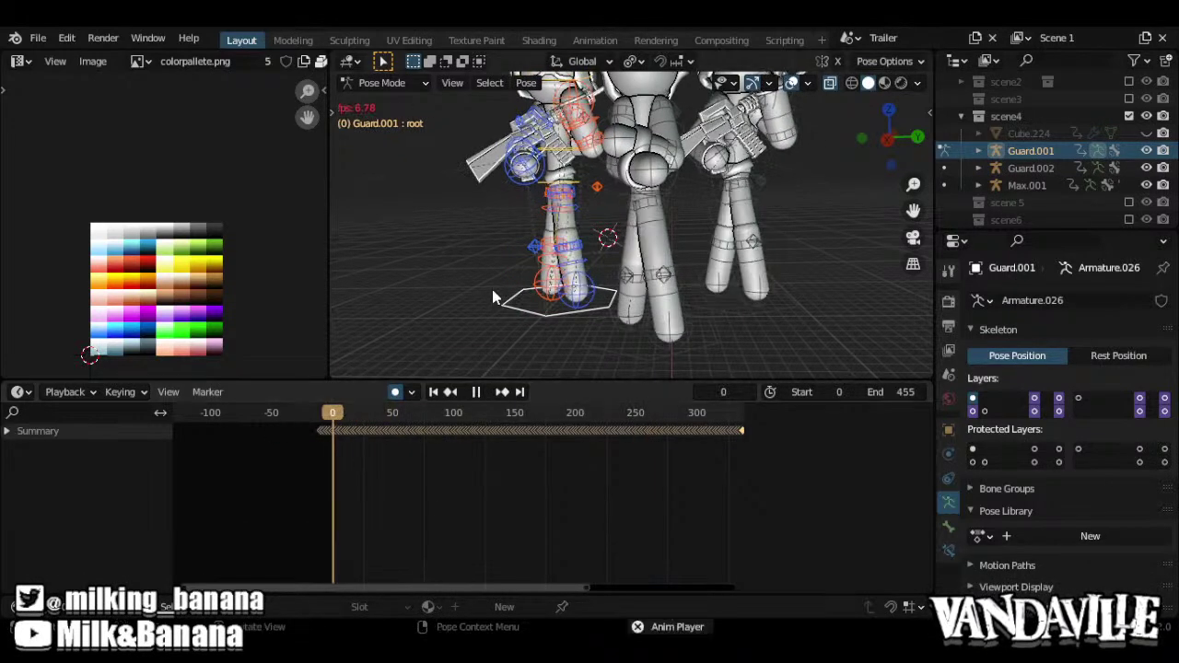
key("space")
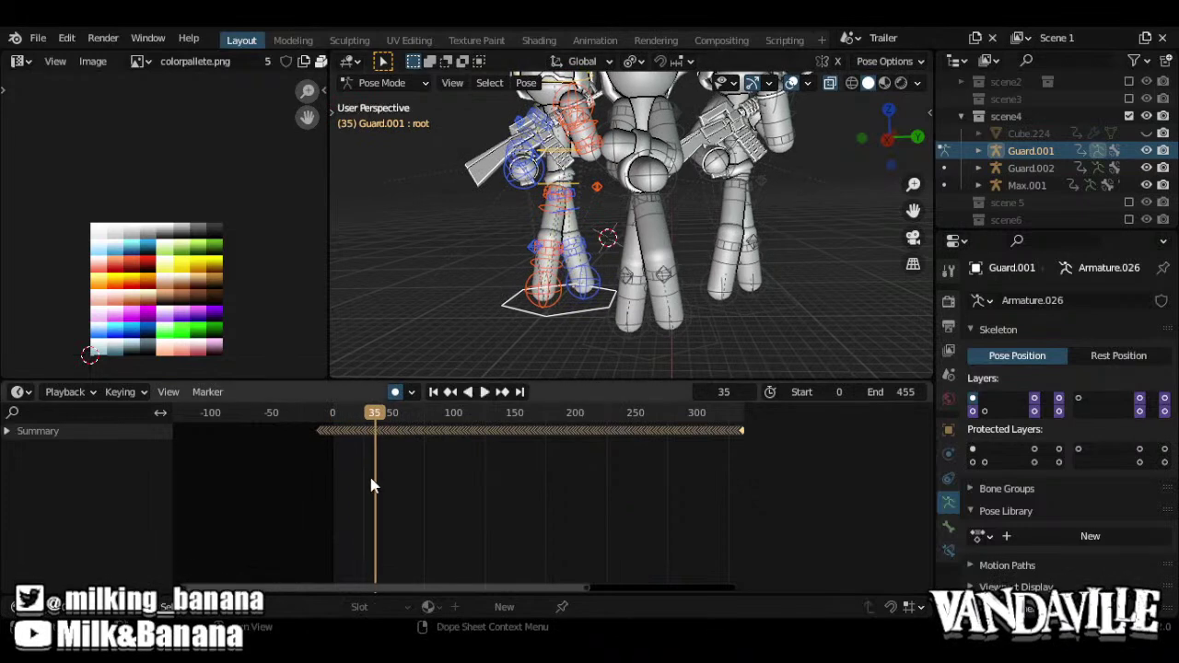
key("shift+Left")
key("space")
key("space")
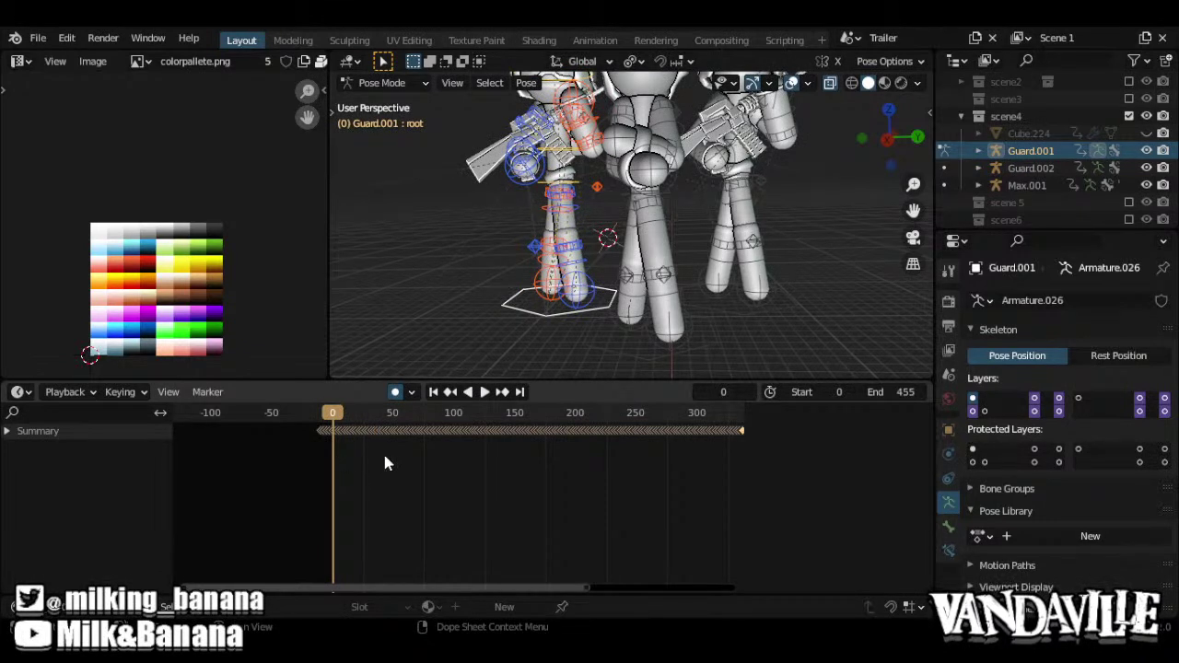
Thin Guard.001's keys to every fourth frame by scaling them by 0.5 twice and by 2 twice around frame 0
middle_click_drag(396, 457, 532, 523, "ctrl")
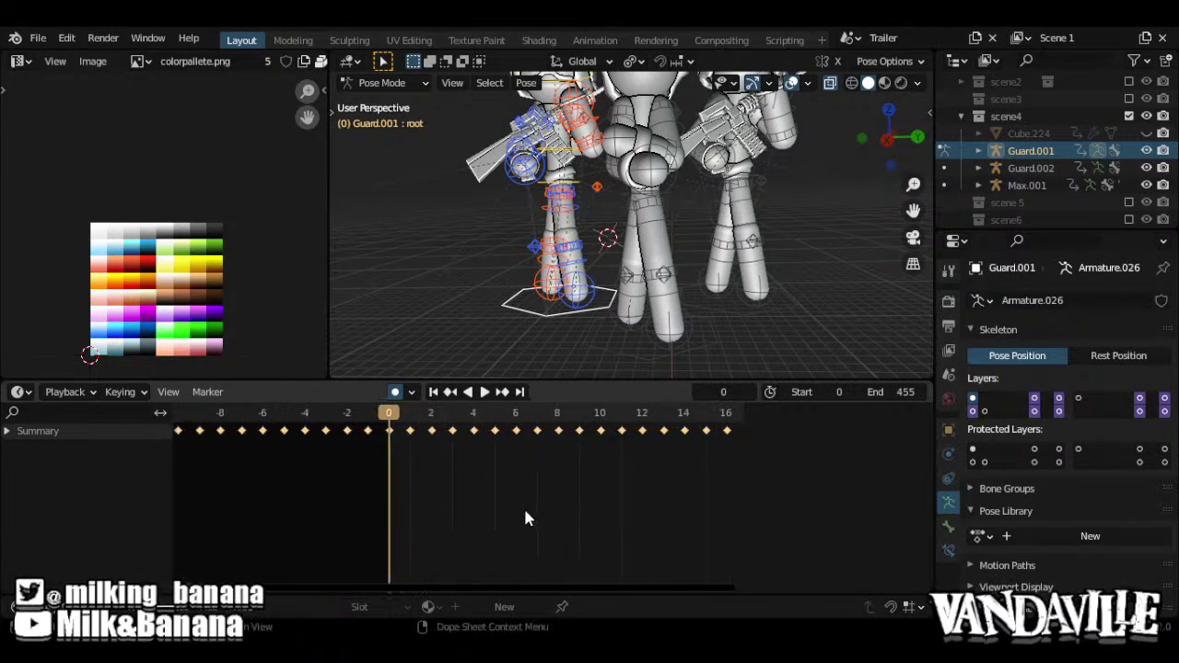
type("s.5")
key("Return")
type("s.5")
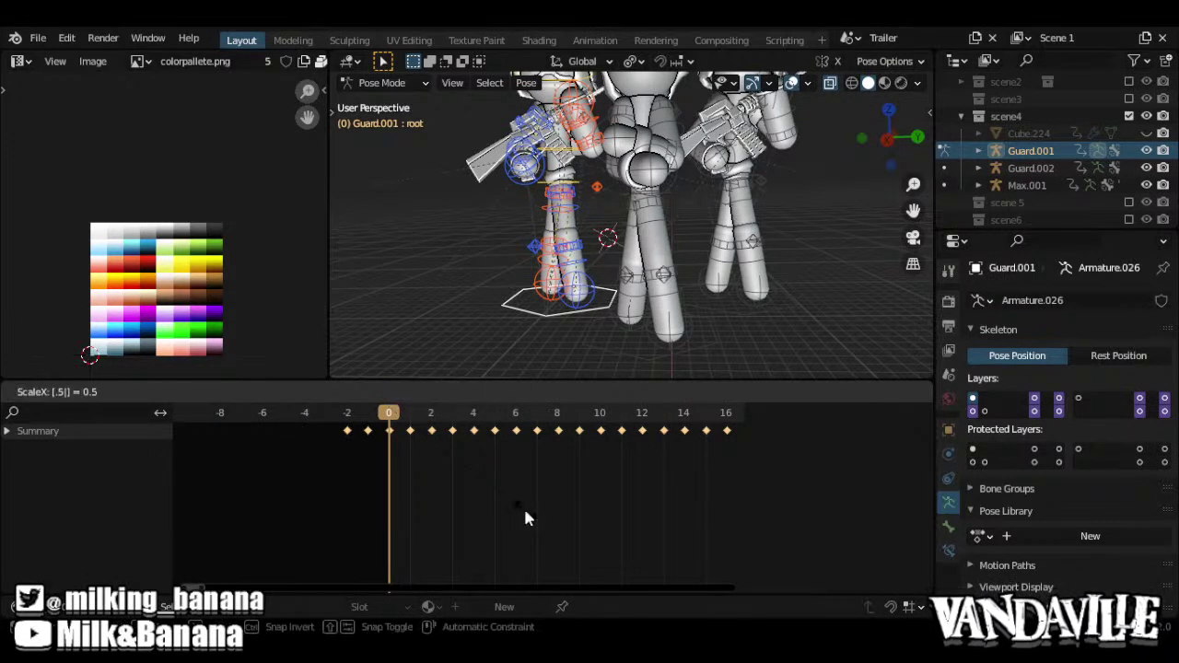
key("Return")
type("s2")
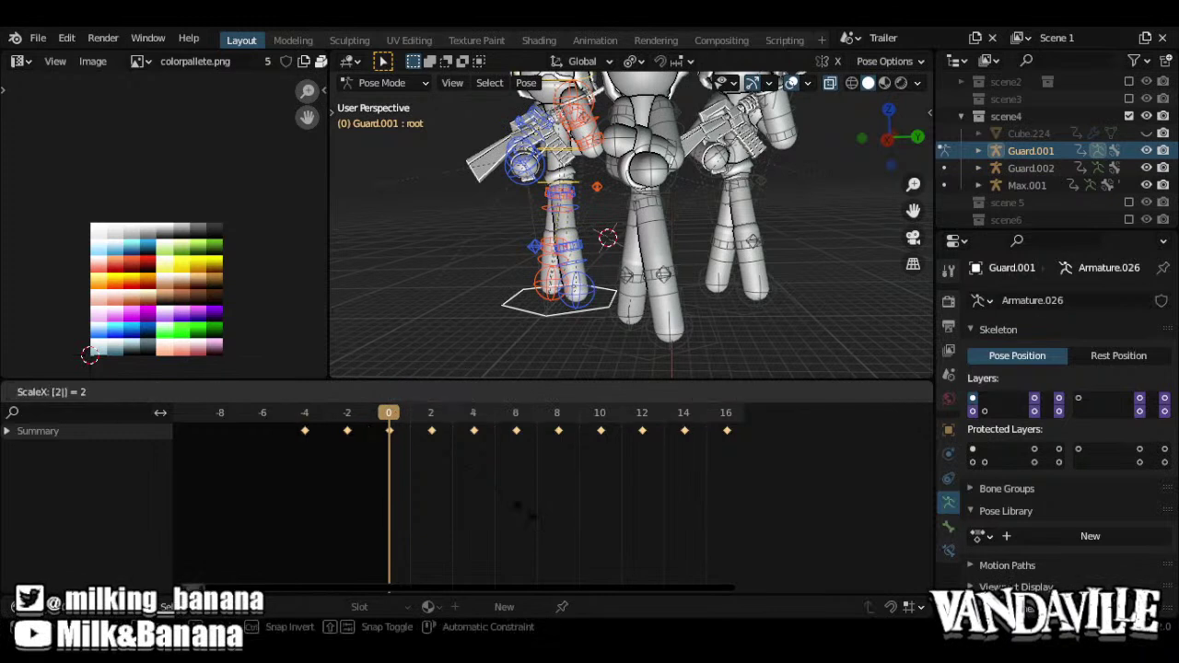
key("Return")
type("s2")
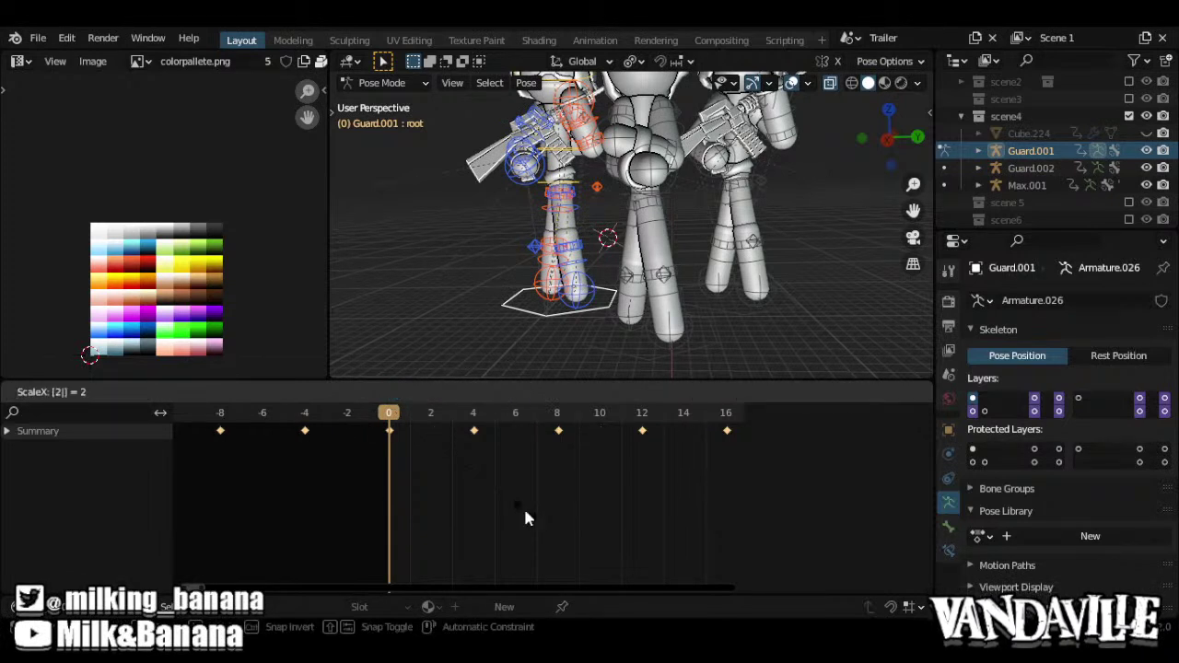
key("Return")
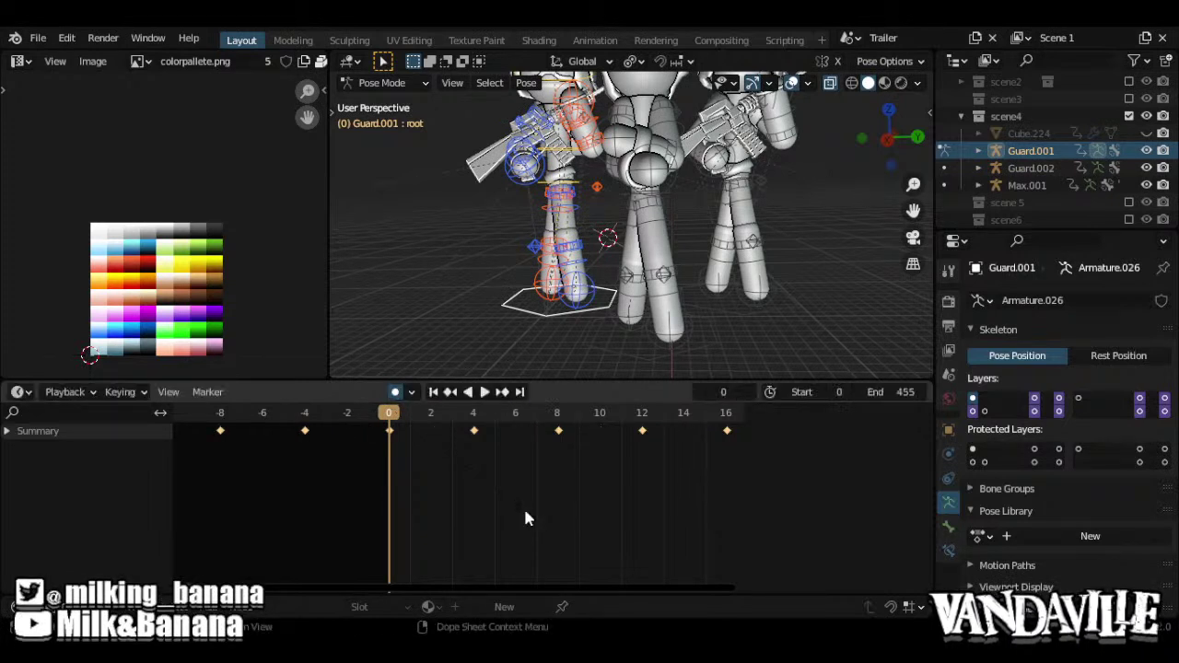
Play and scrub Guard.001's thinned walk, and examine its stepped curves in the Graph Editor
key("space")
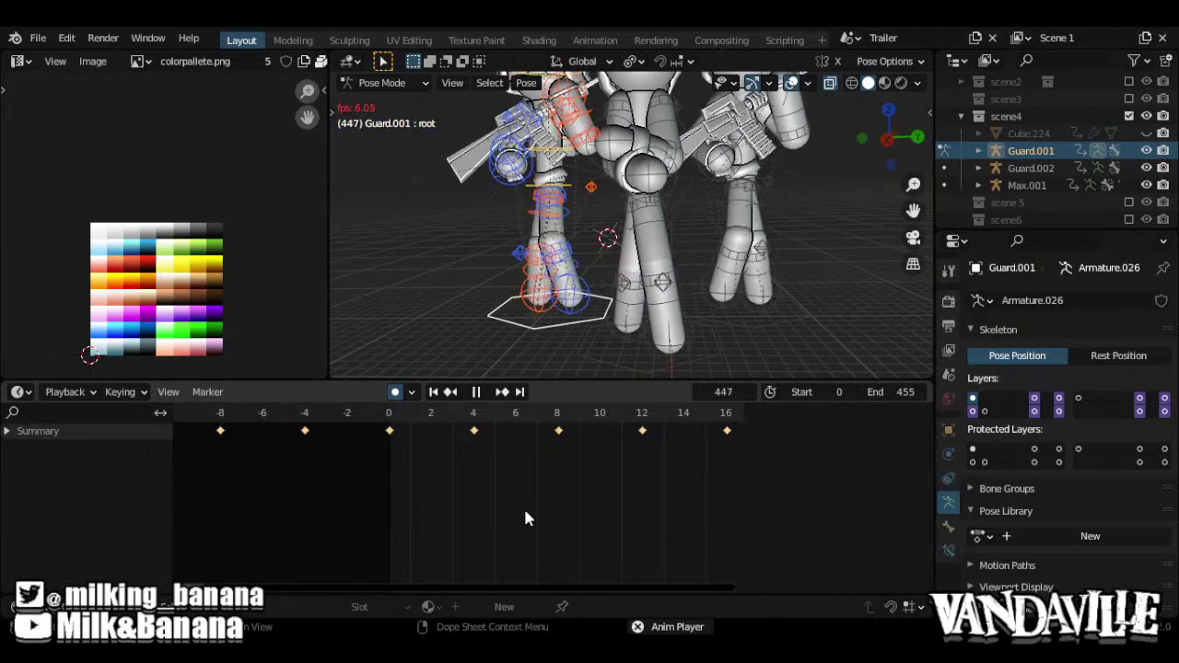
key("space")
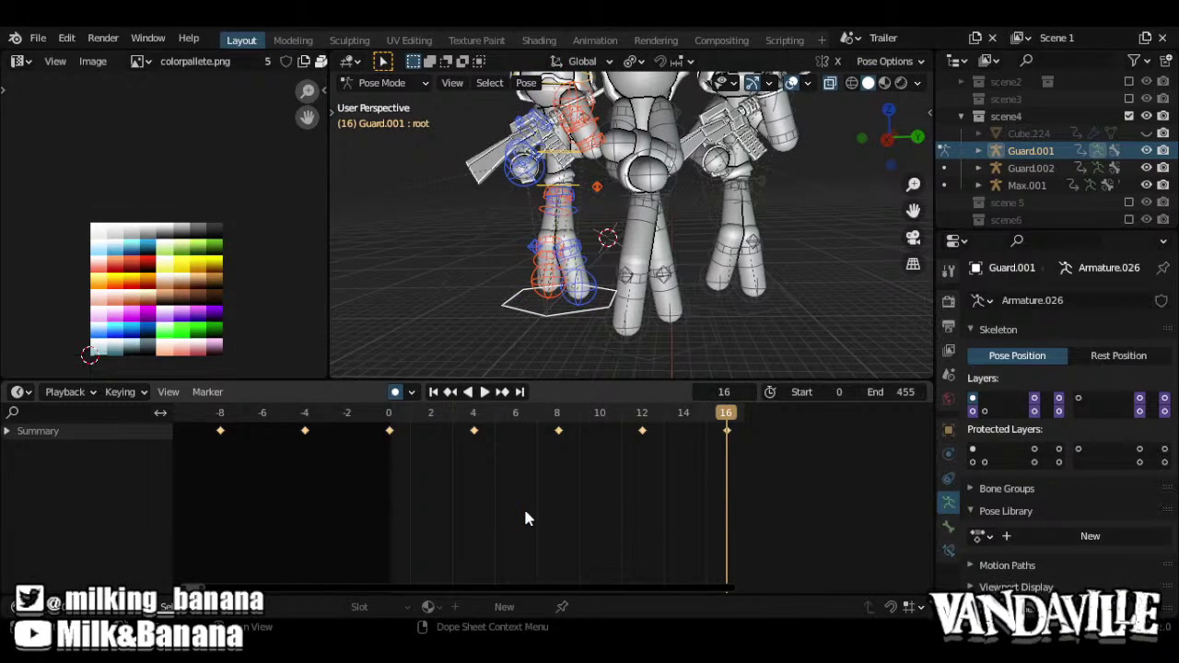
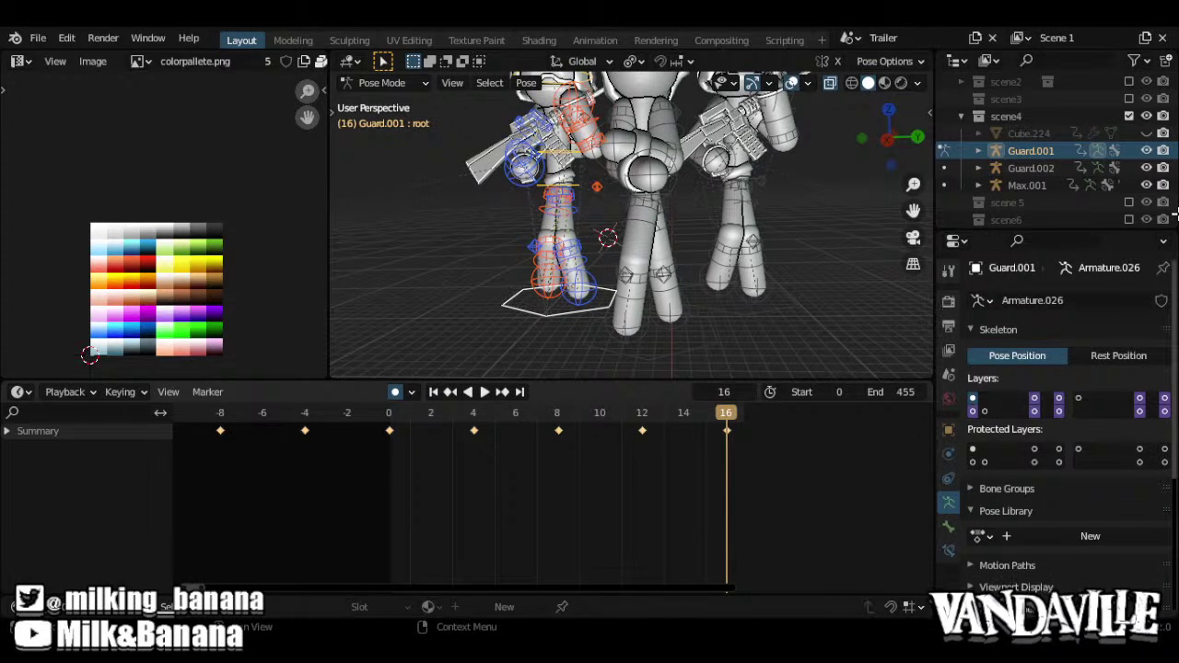
middle_click_drag(665, 457, 169, 572, "ctrl")
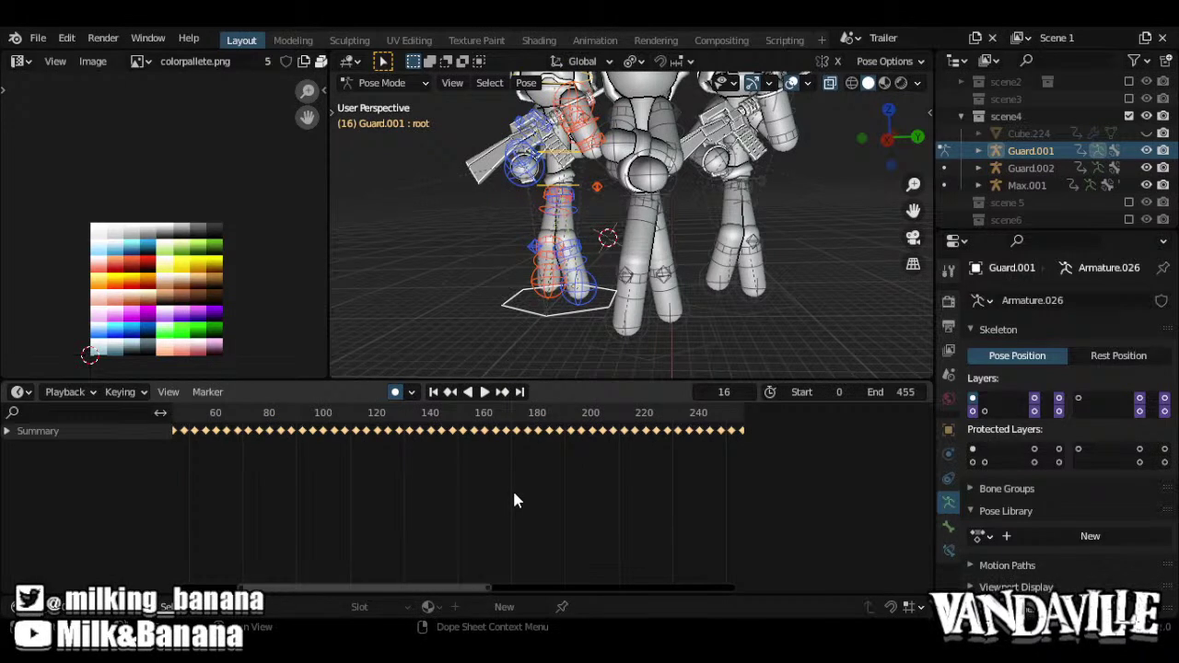
middle_click_drag(514, 500, 470, 525, "ctrl")
left_click_drag(479, 422, 544, 428)
key("ctrl+Tab")
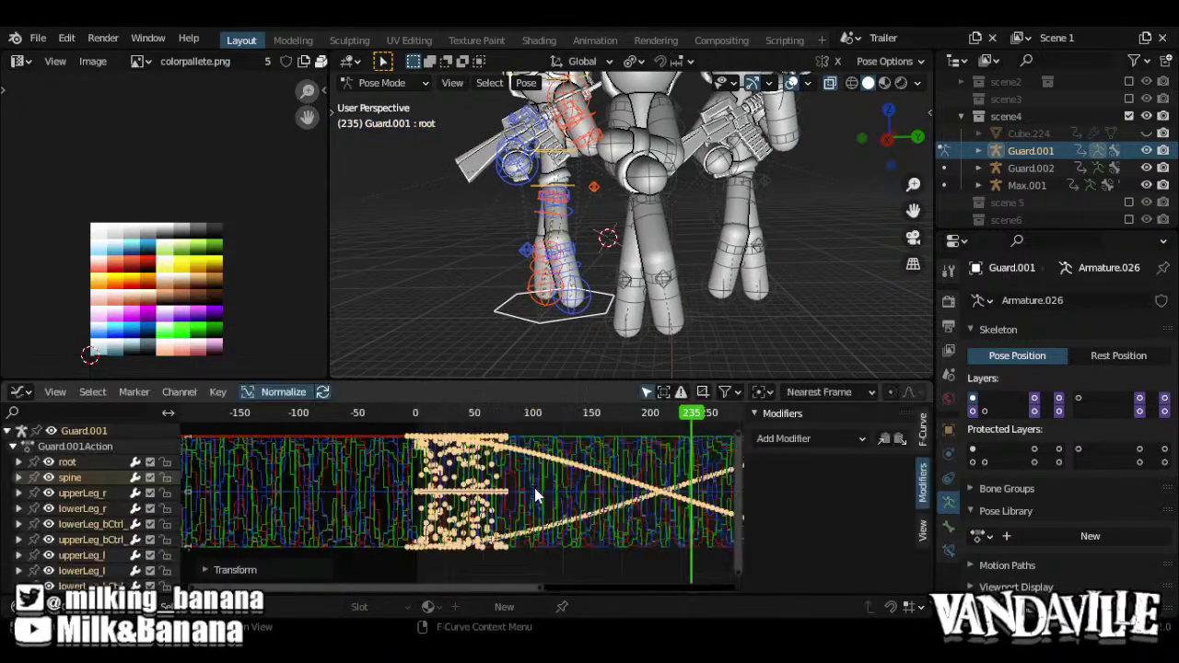
middle_click_drag(537, 491, 532, 534, "ctrl")
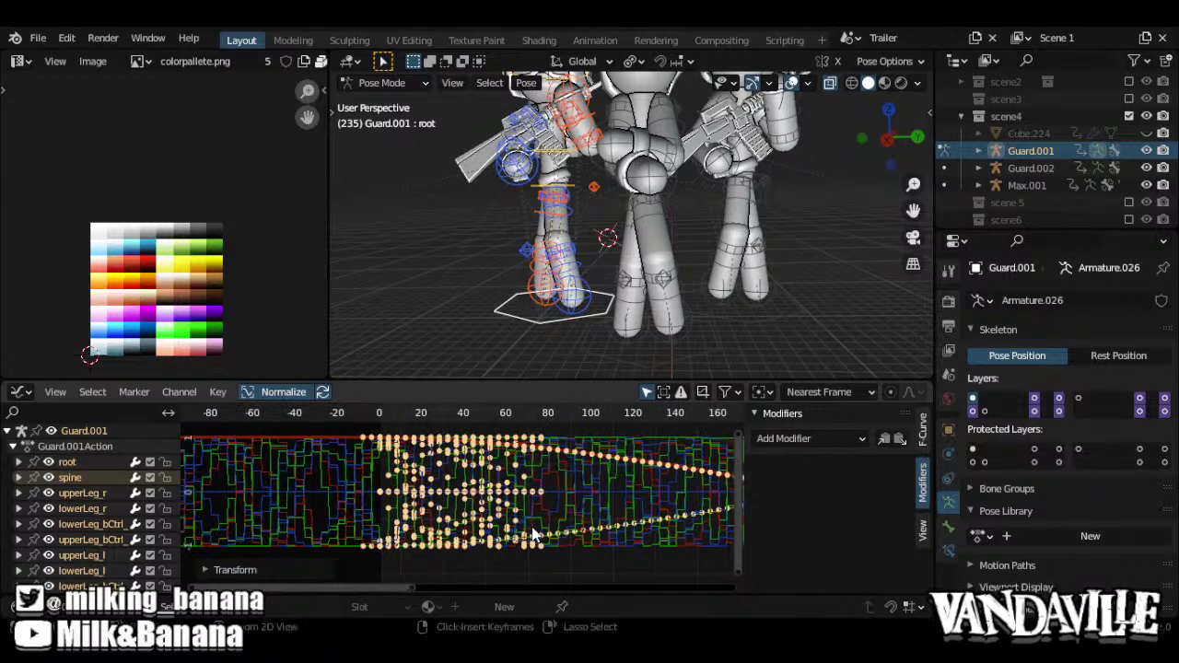
key("ctrl+Tab")
Leave Pose Mode on Guard.001, select the Guard.002 armature and enter its Pose Mode
middle_click_drag(665, 236, 614, 247, "shift")
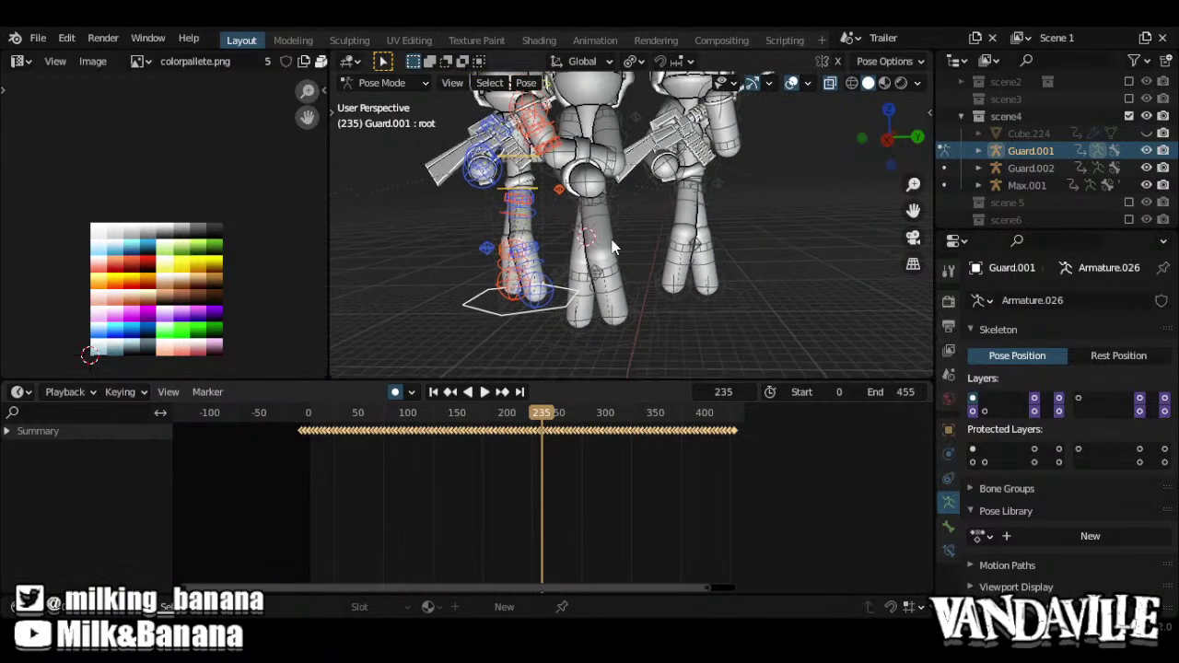
key("ctrl+Tab")
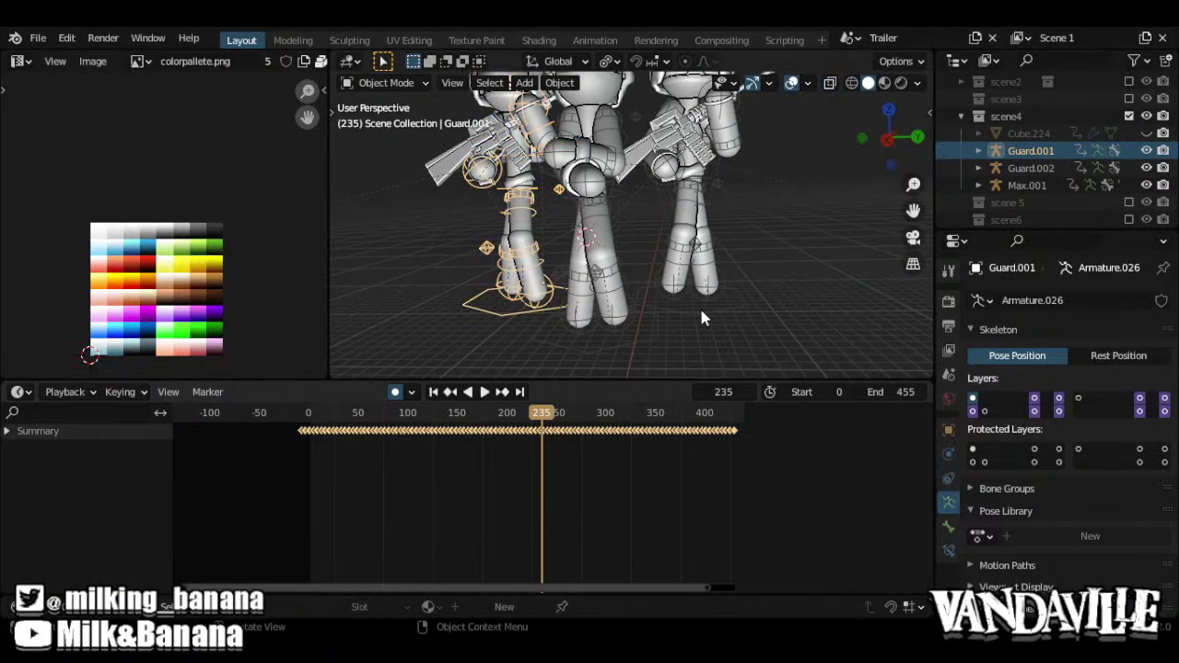
left_click(699, 305)
key("ctrl+Tab")
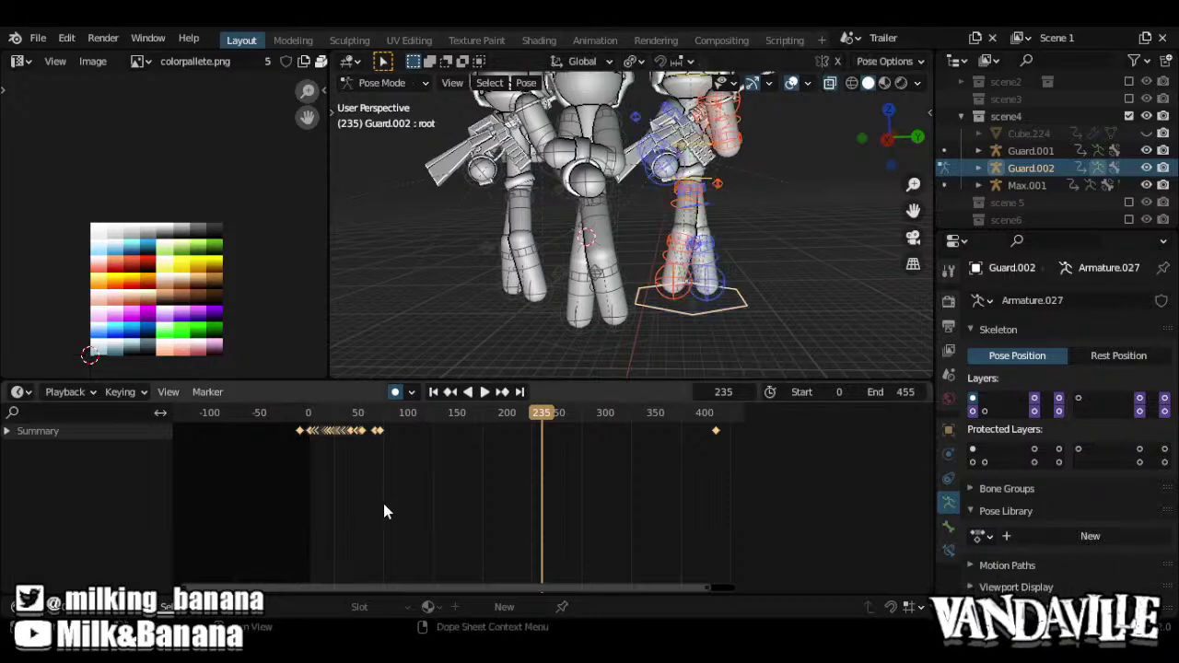
Sample all of Guard.002's animation keyframes in the Graph Editor
key("ctrl+Tab")
scroll(458, 506, "up", 8)
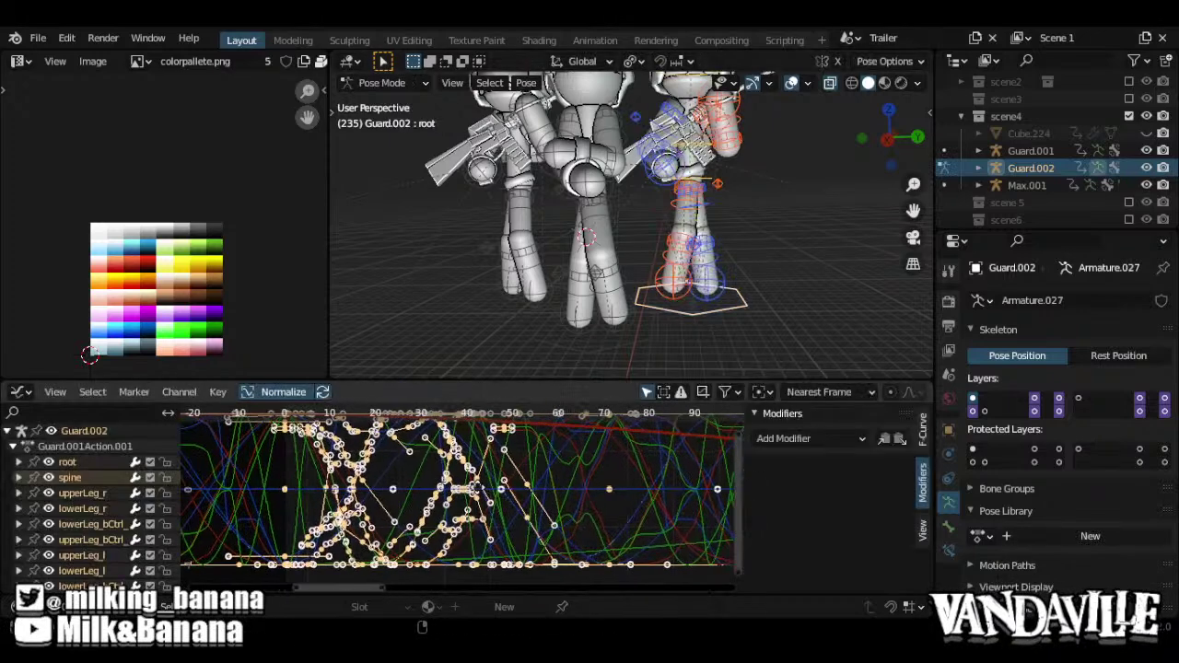
left_click(219, 393)
scroll(309, 340, "up", 4)
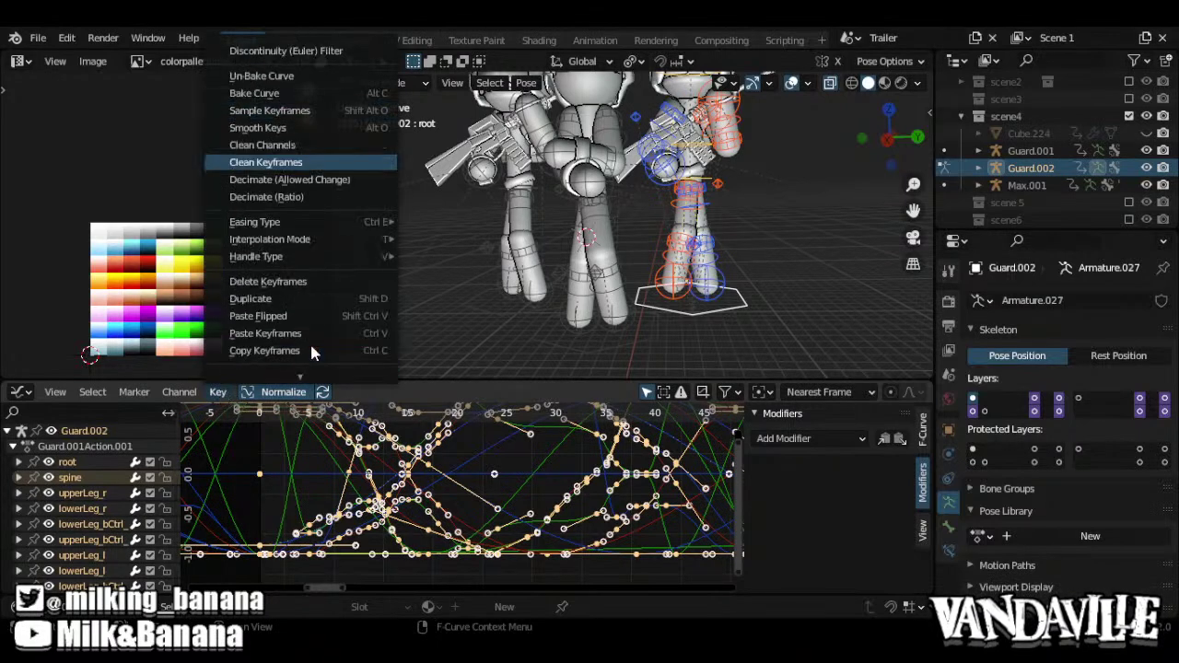
left_click(295, 111)
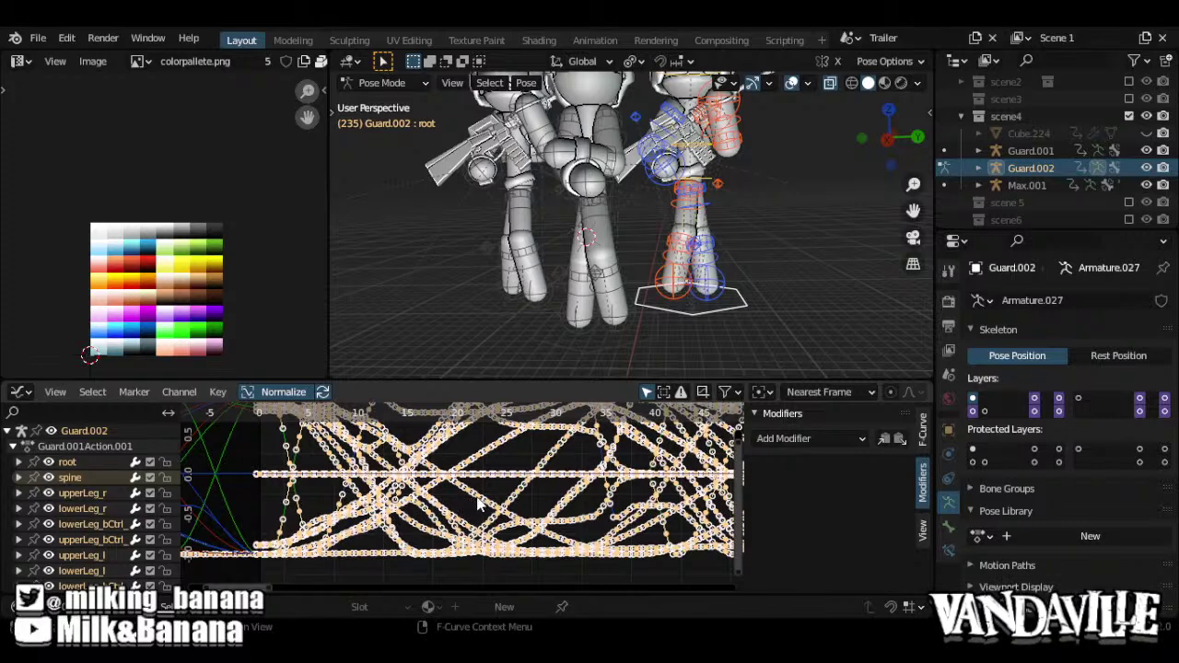
Set the current frame to 0 in the Timeline and change all of Guard.002's keys to the Keyframe type
key("ctrl+Tab")
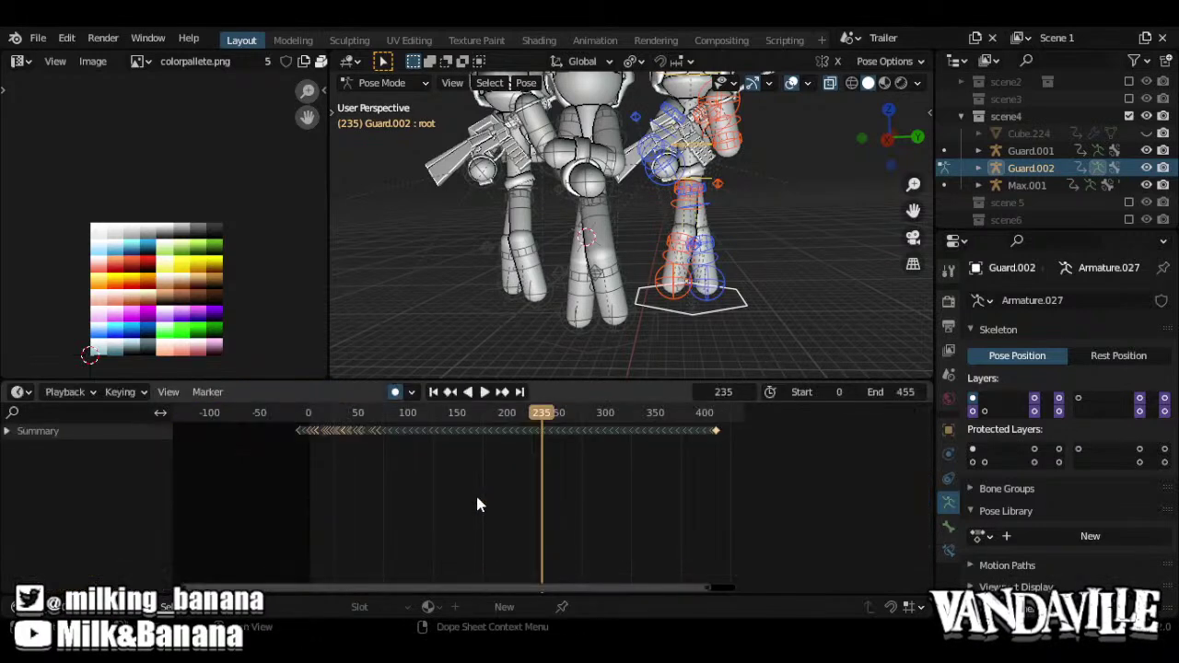
left_click(307, 421)
key("space")
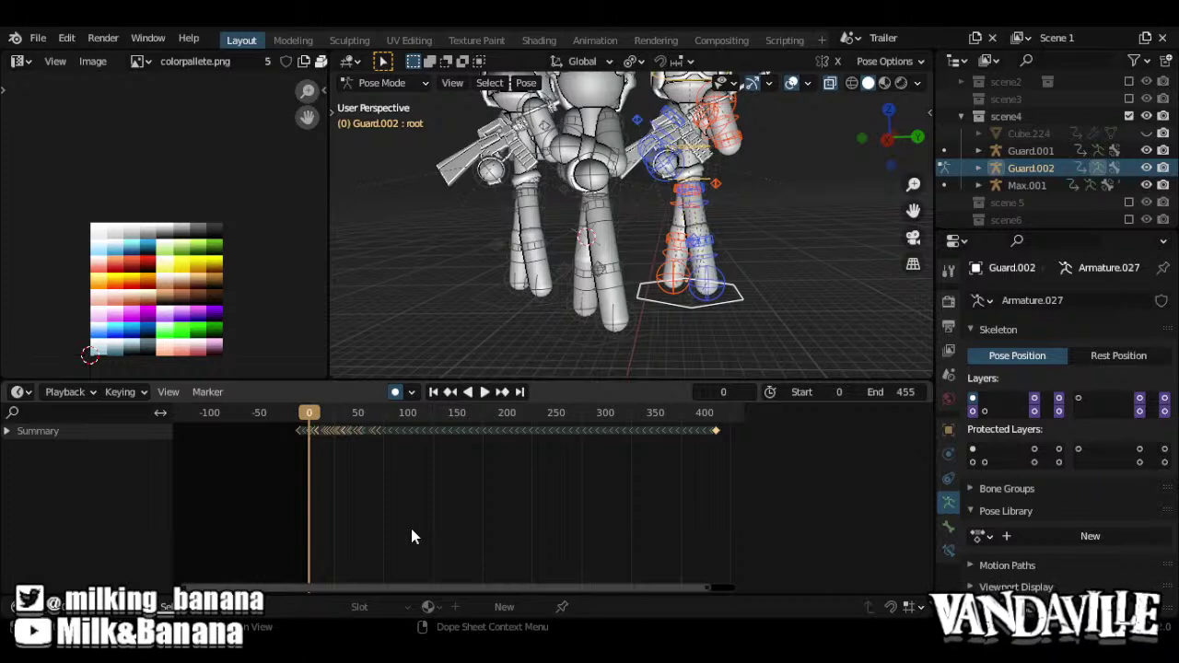
middle_click_drag(405, 453, 433, 471, "ctrl")
right_click(433, 471)
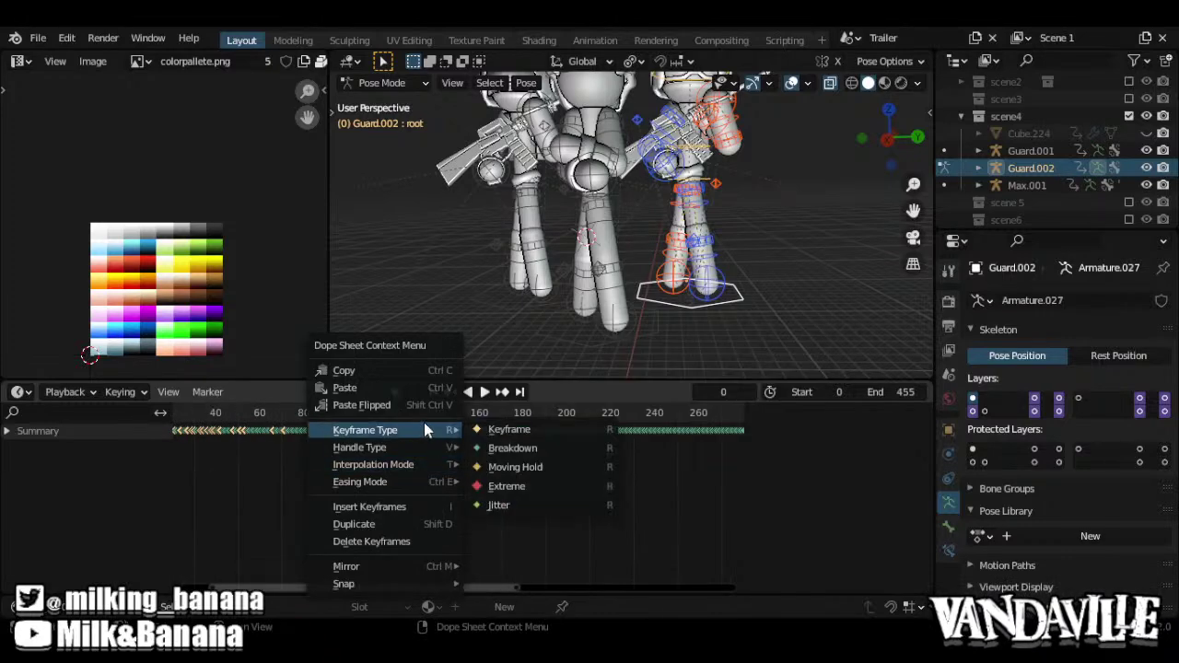
left_click(221, 516)
scroll(327, 486, "down", 5)
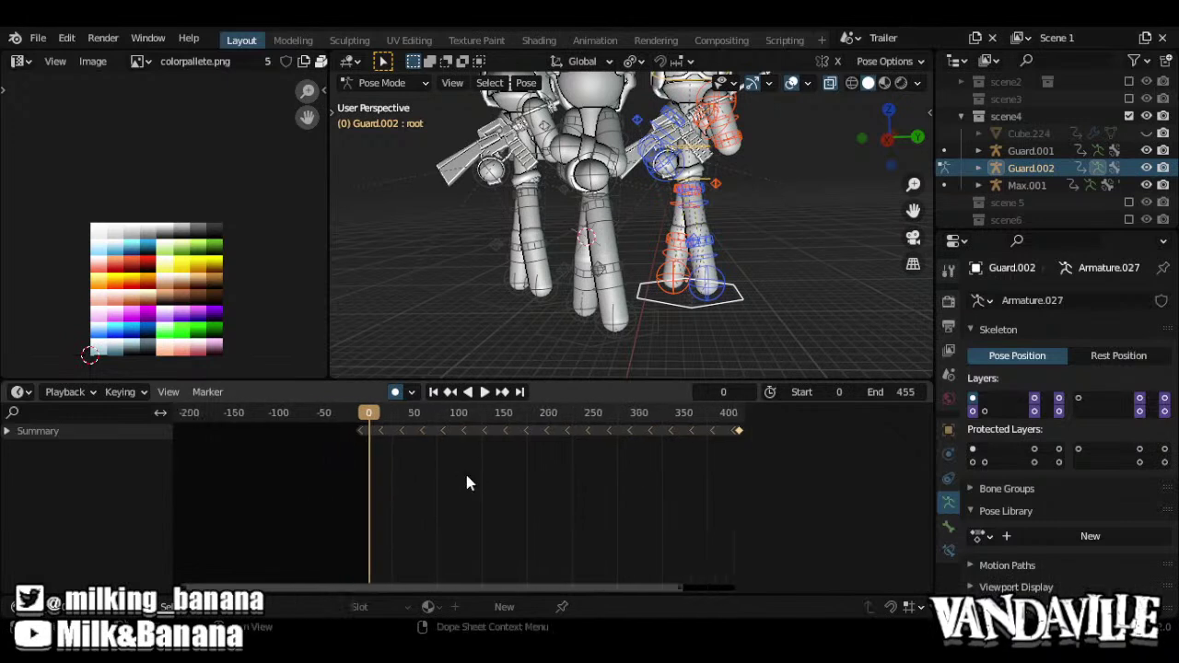
Compress Guard.002's keys toward frame 0 by scaling them by 0.5 twice
key("s")
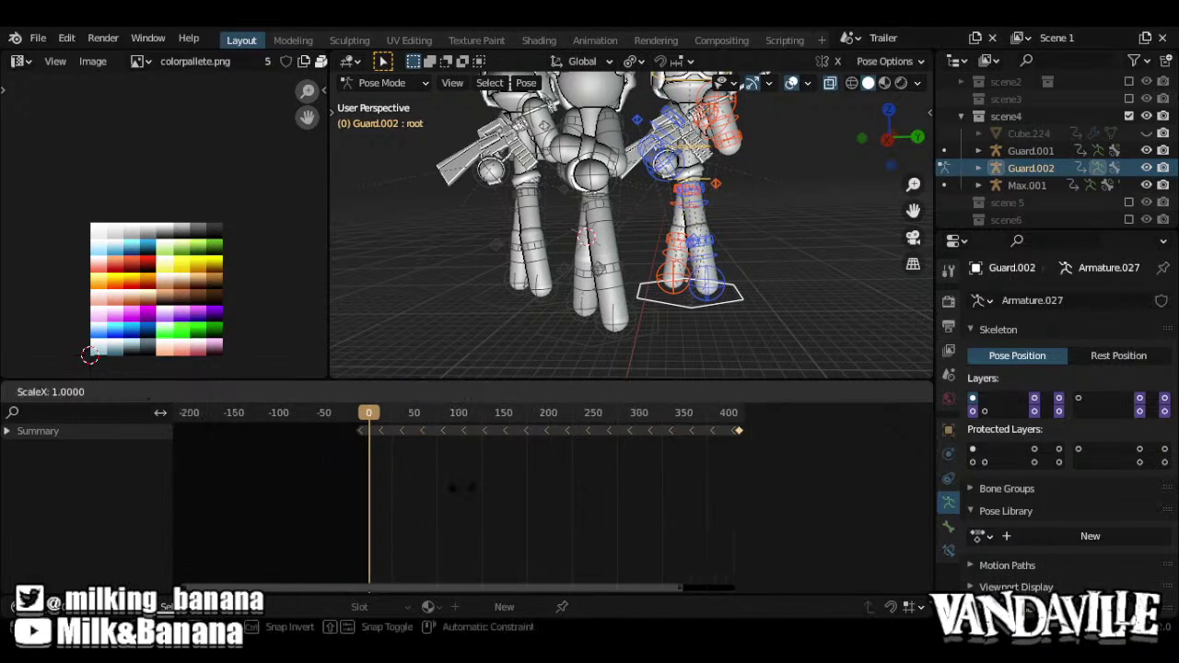
type("0.5")
key("Return")
key("s")
type(".5")
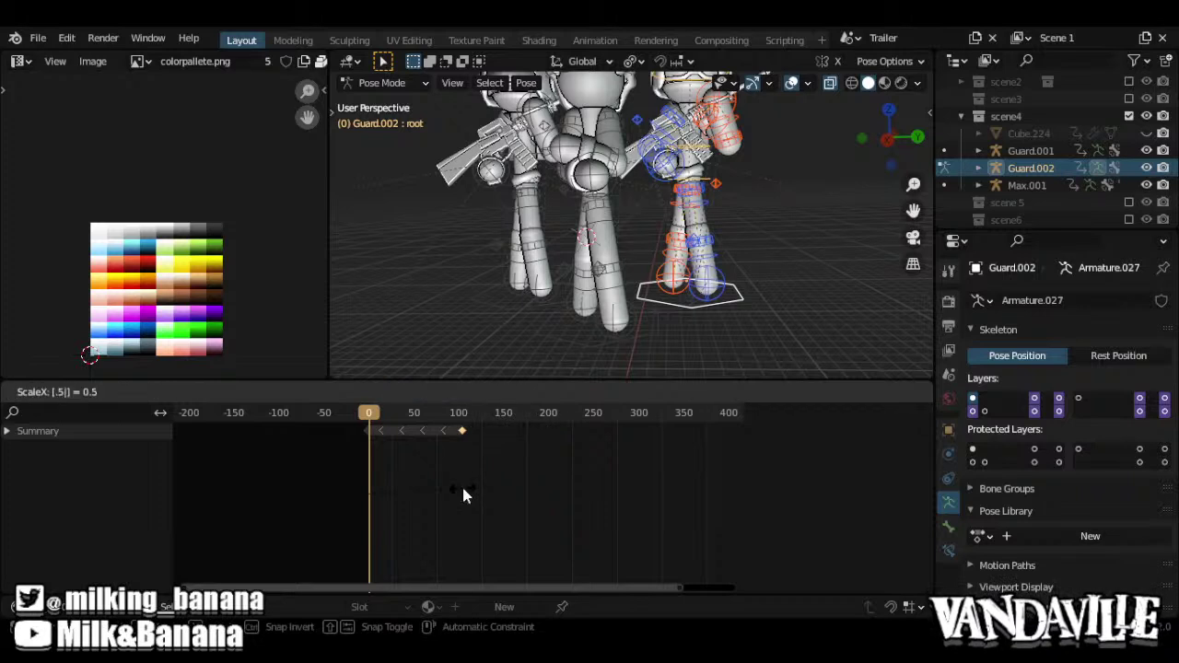
key("Return")
type("s.5")
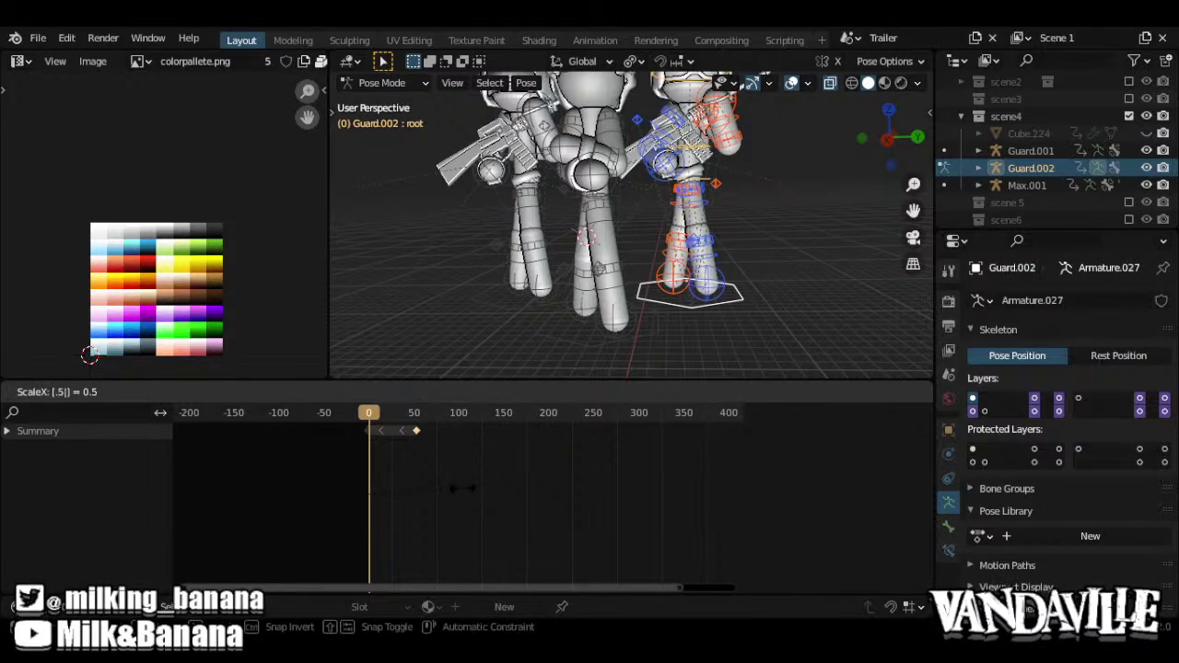
key("Escape")
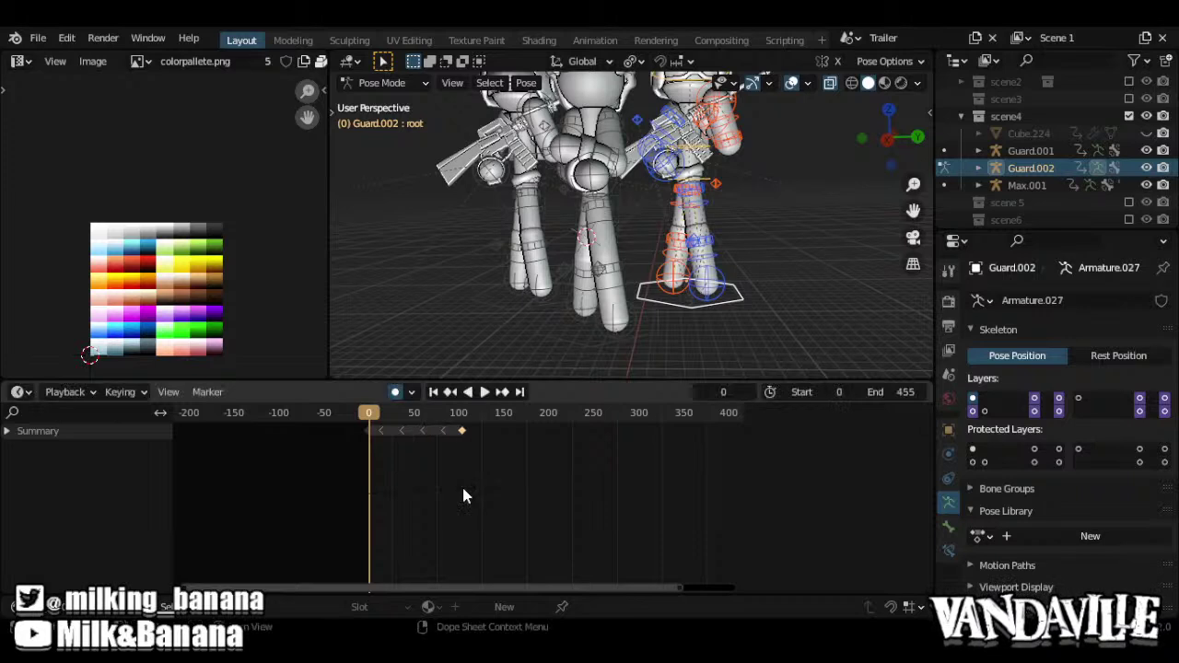
Stretch Guard.002's compressed keys back out from frame 0 by scaling them by 2 twice
type("s.")
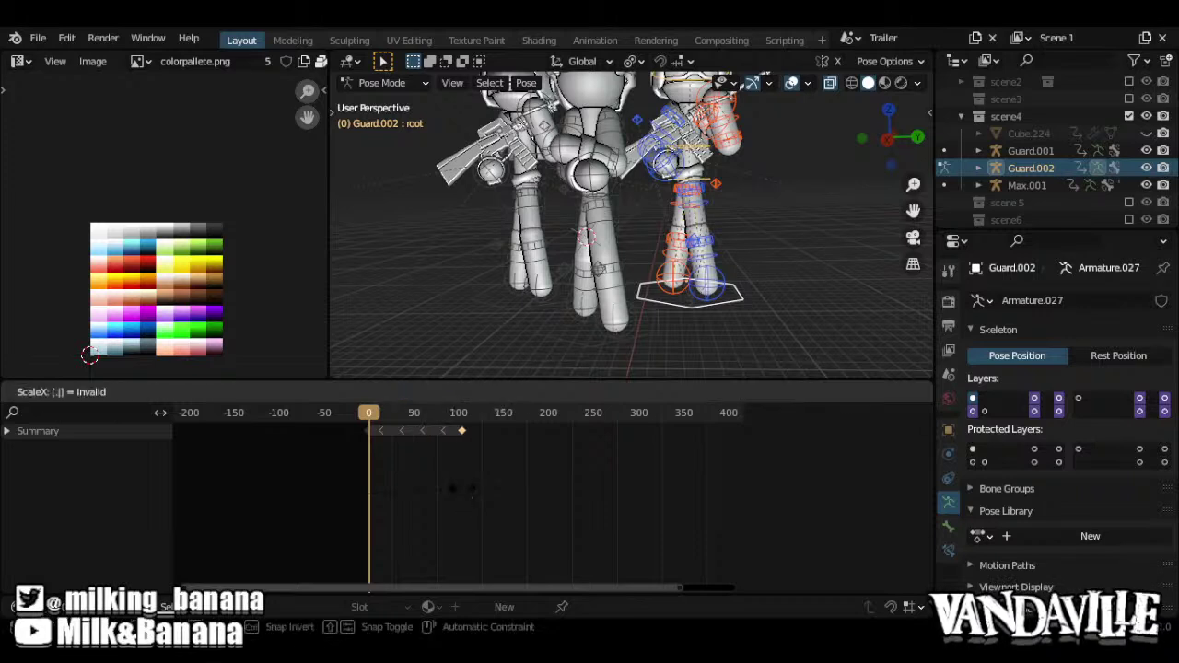
key("BackSpace")
type("2")
key("Return")
key("s")
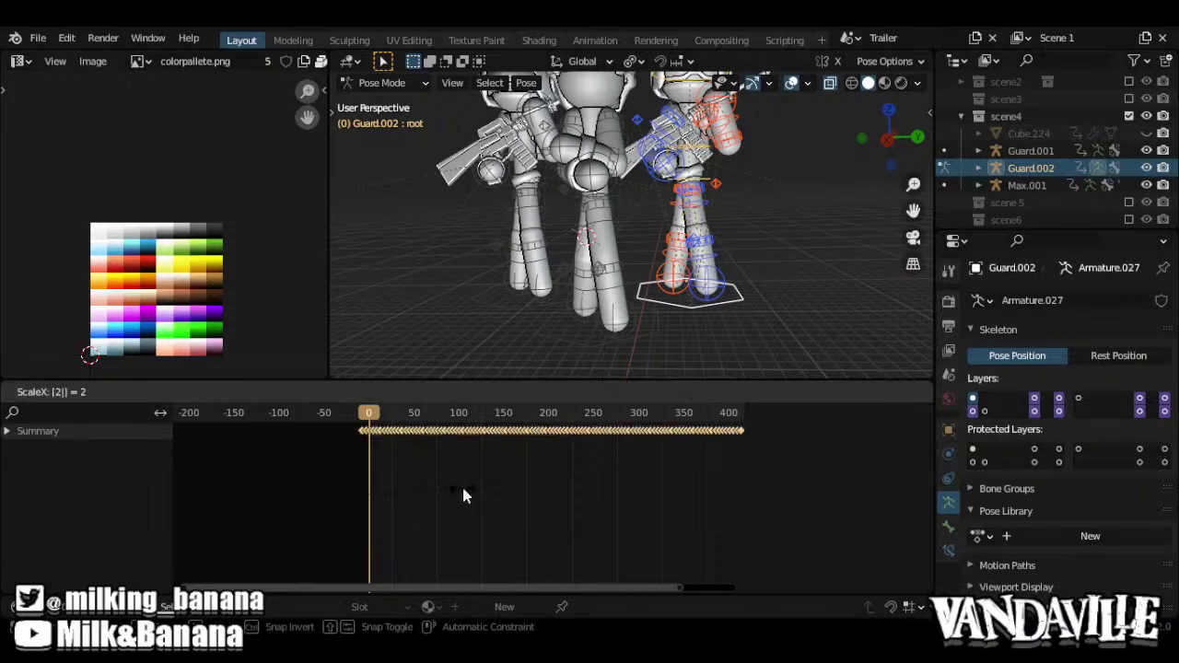
key("Return")
Set the interpolation of Guard.002's keys to Constant and play back the stepped walk
key("space")
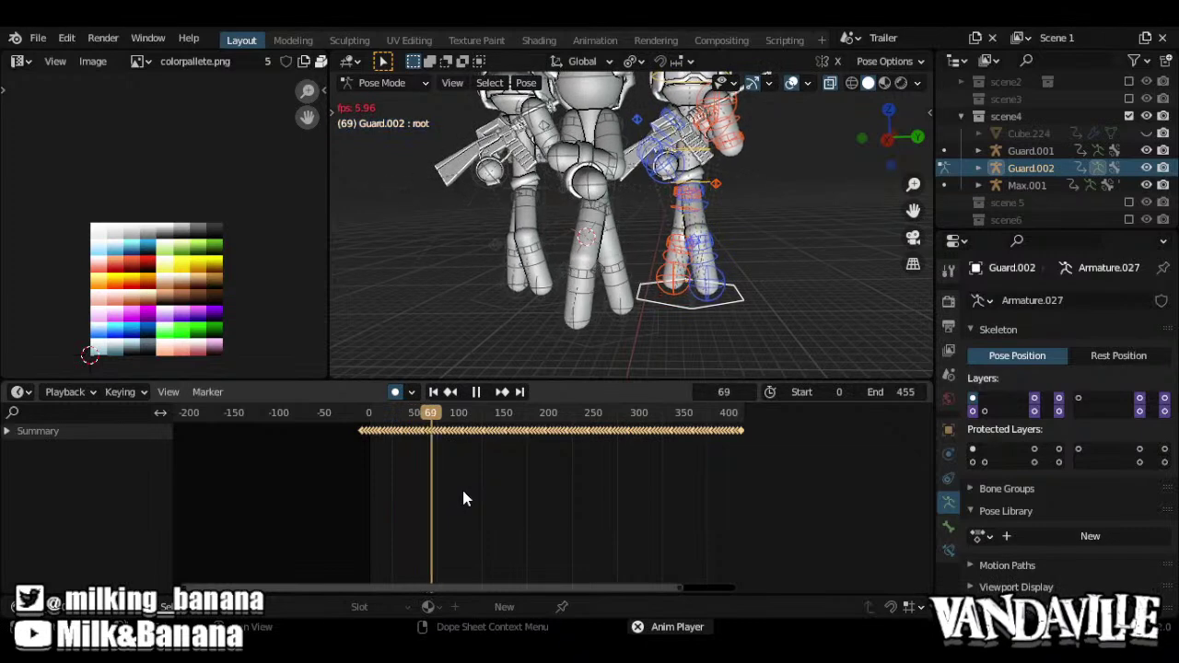
right_click(464, 498)
mouse_move(466, 495)
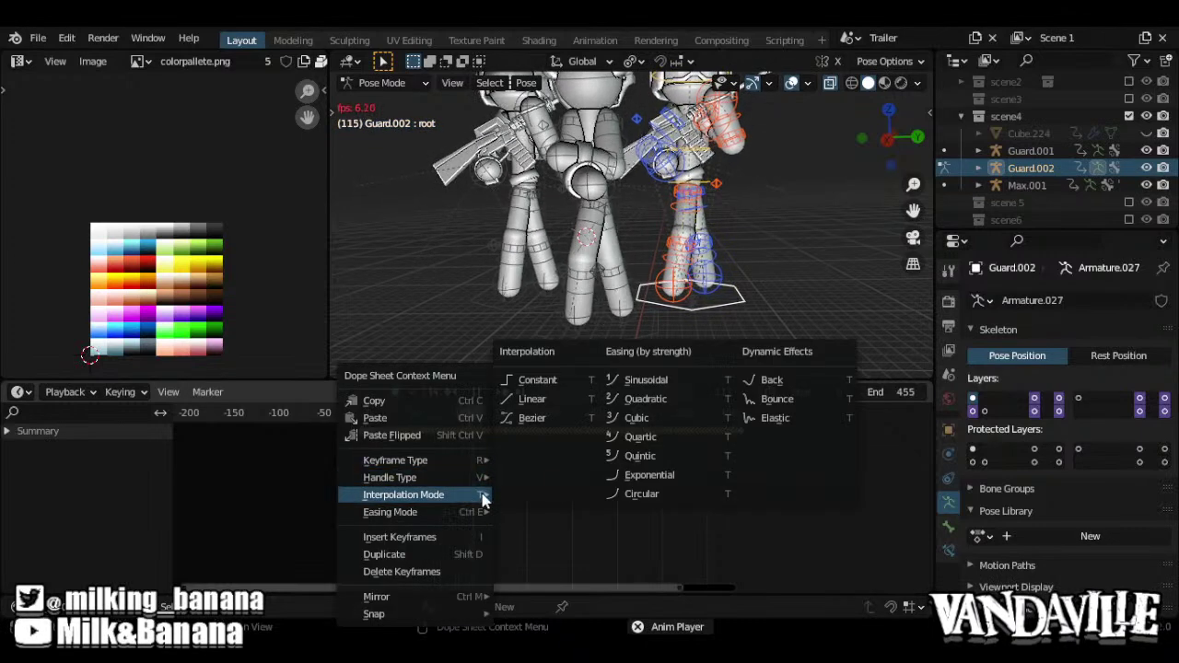
left_click(562, 381)
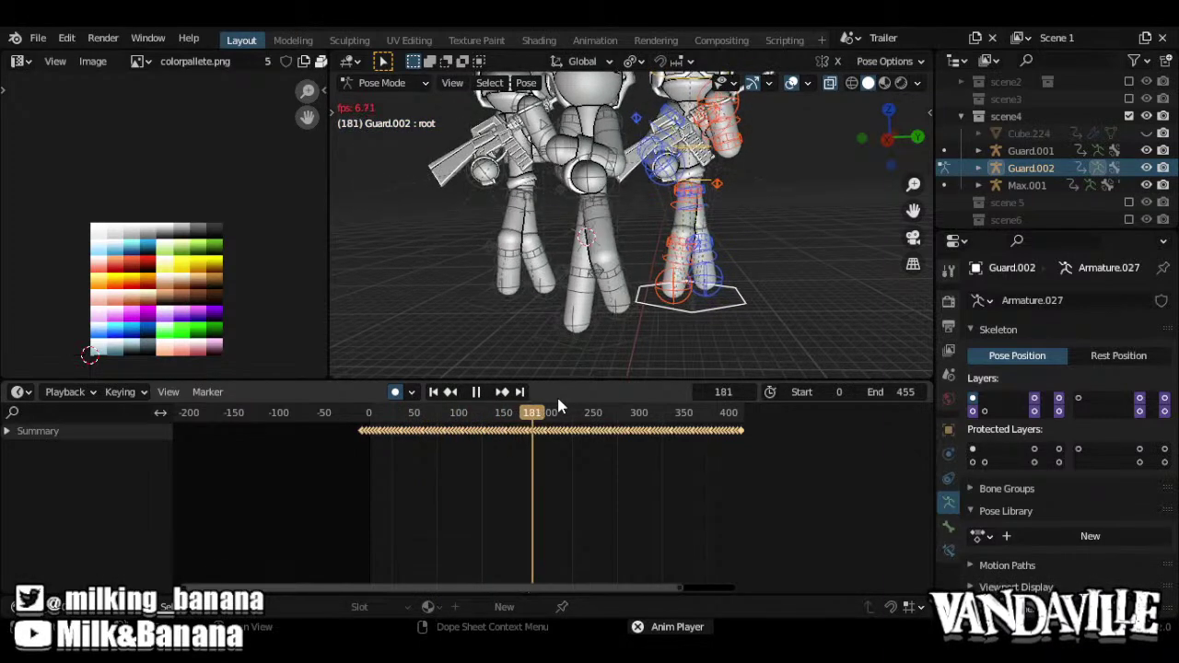
middle_click_drag(613, 414, 590, 495, "ctrl")
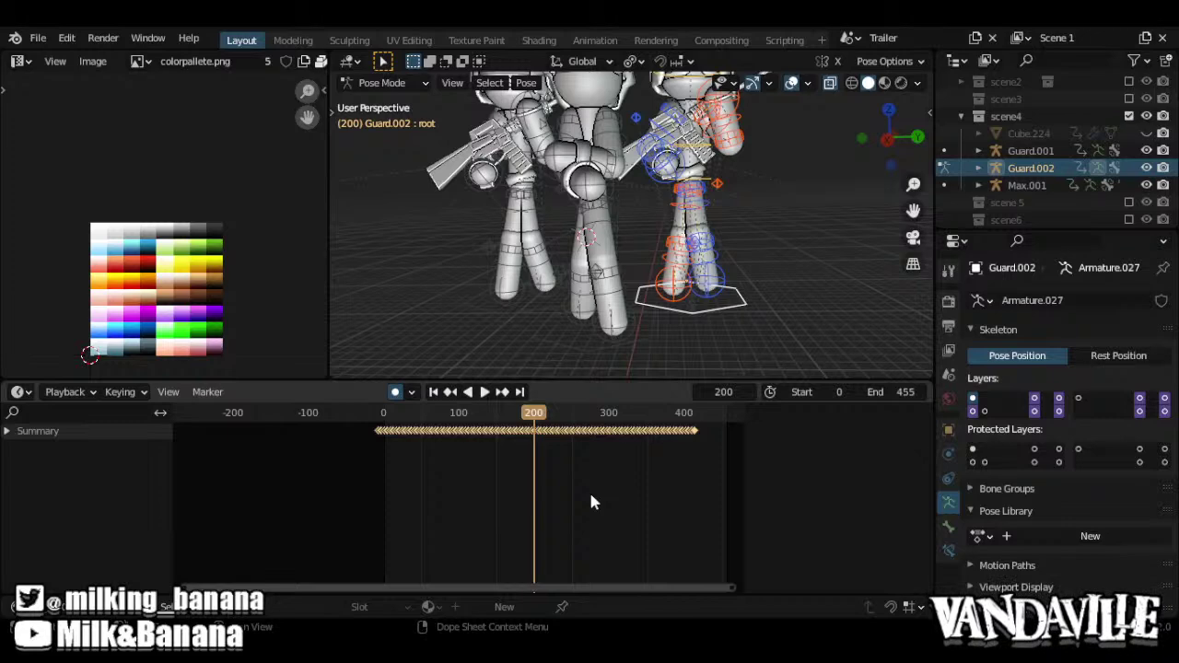
key("space")
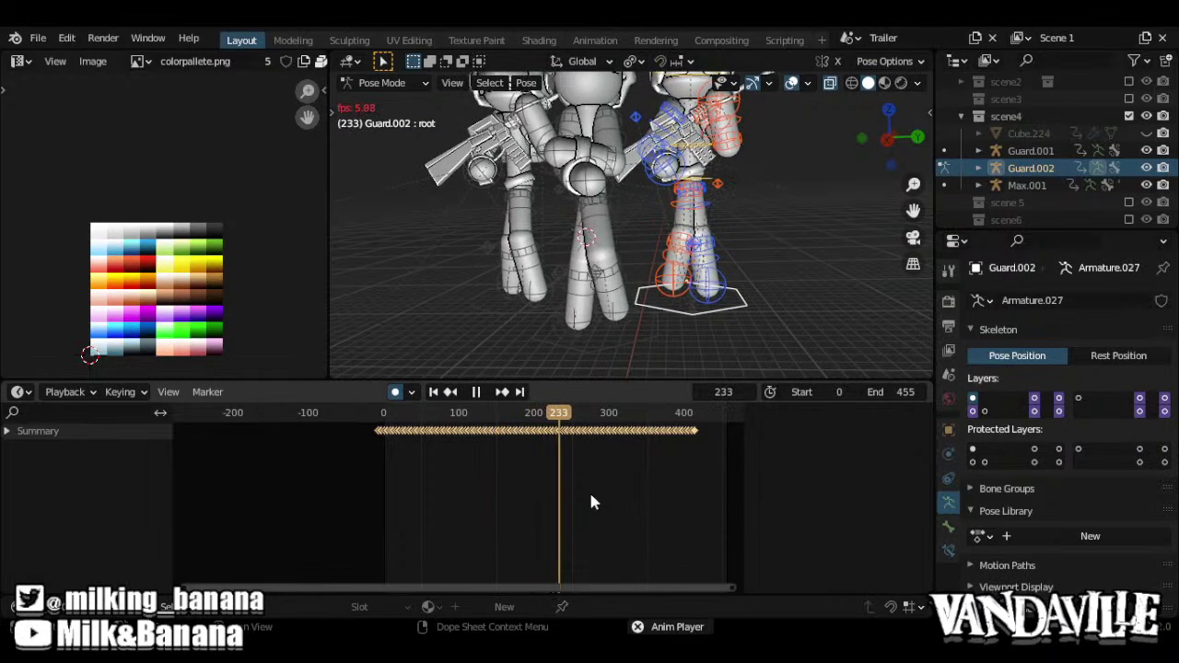
key("space")
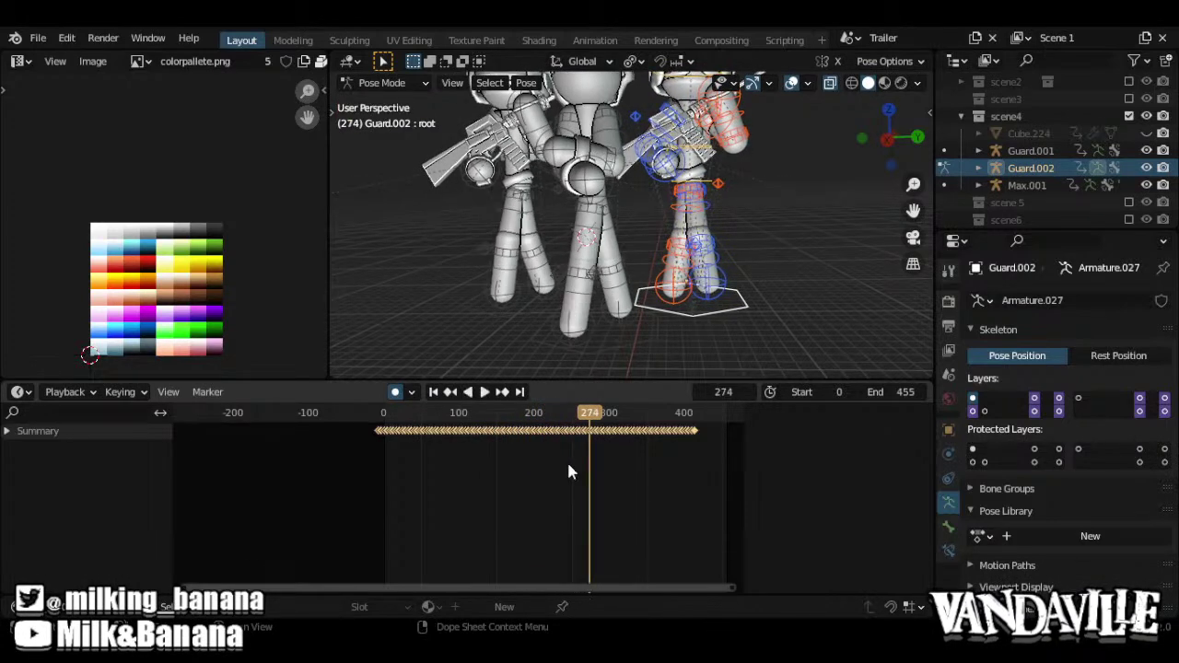
Leave Pose Mode on Guard.002, select the Max.001 armature and enter its Pose Mode
middle_click_drag(647, 264, 610, 319)
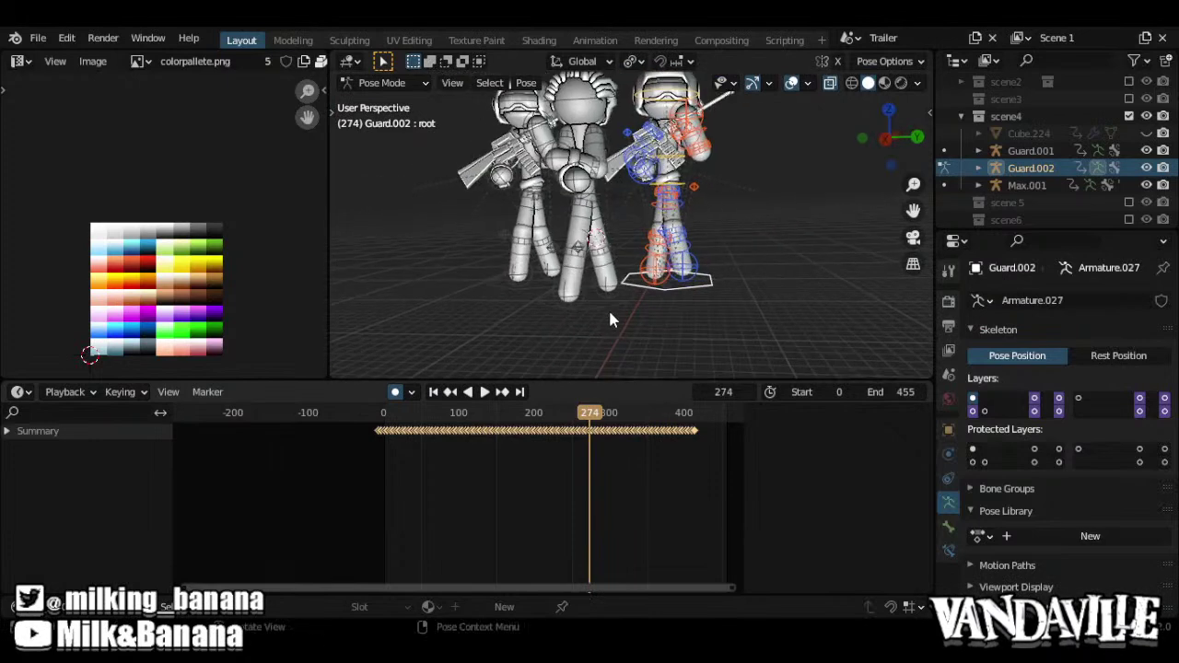
left_click(608, 313)
key("ctrl+Tab")
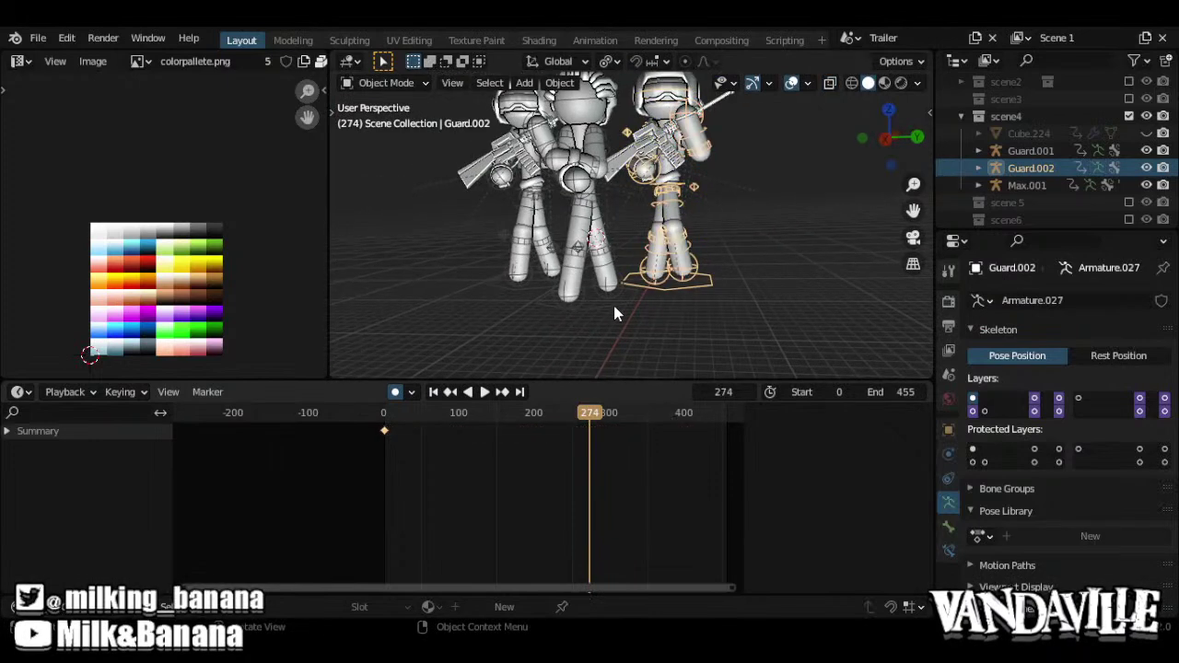
left_click(615, 312)
key("ctrl+Tab")
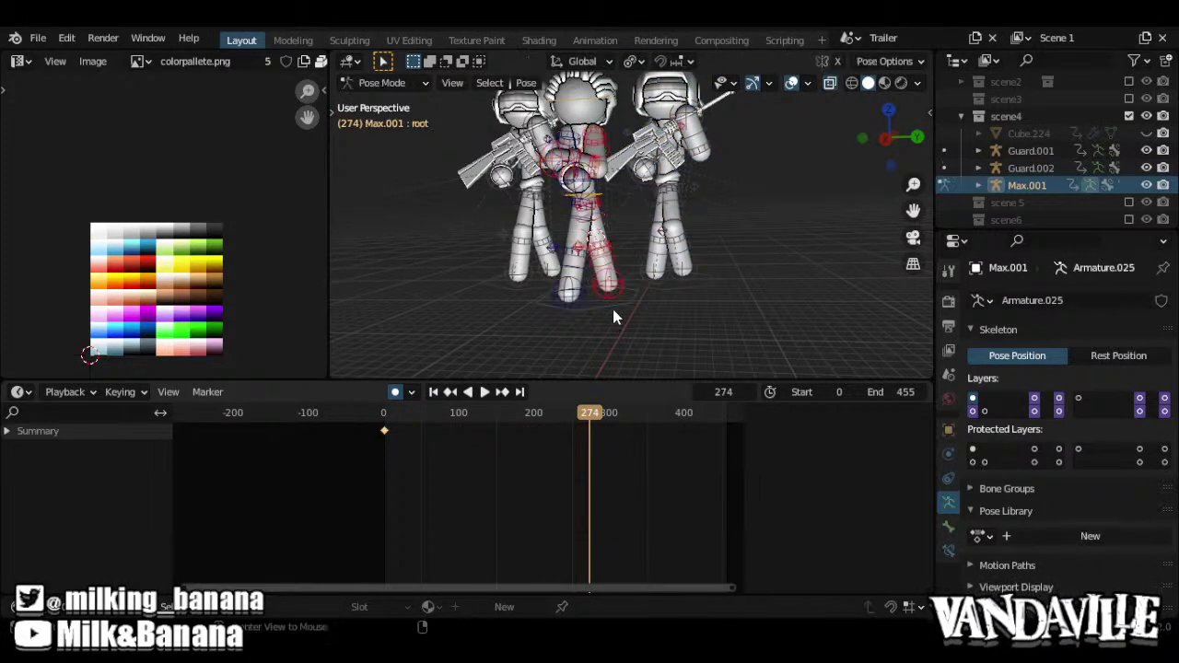
Return to frame 0 and move Max.001's upperArm_bCtrl_r bone outward from the arm
scroll(612, 308, "up", 4)
scroll(605, 307, "up", 1)
middle_click_drag(604, 307, 630, 288)
key("shift+Left")
key("space")
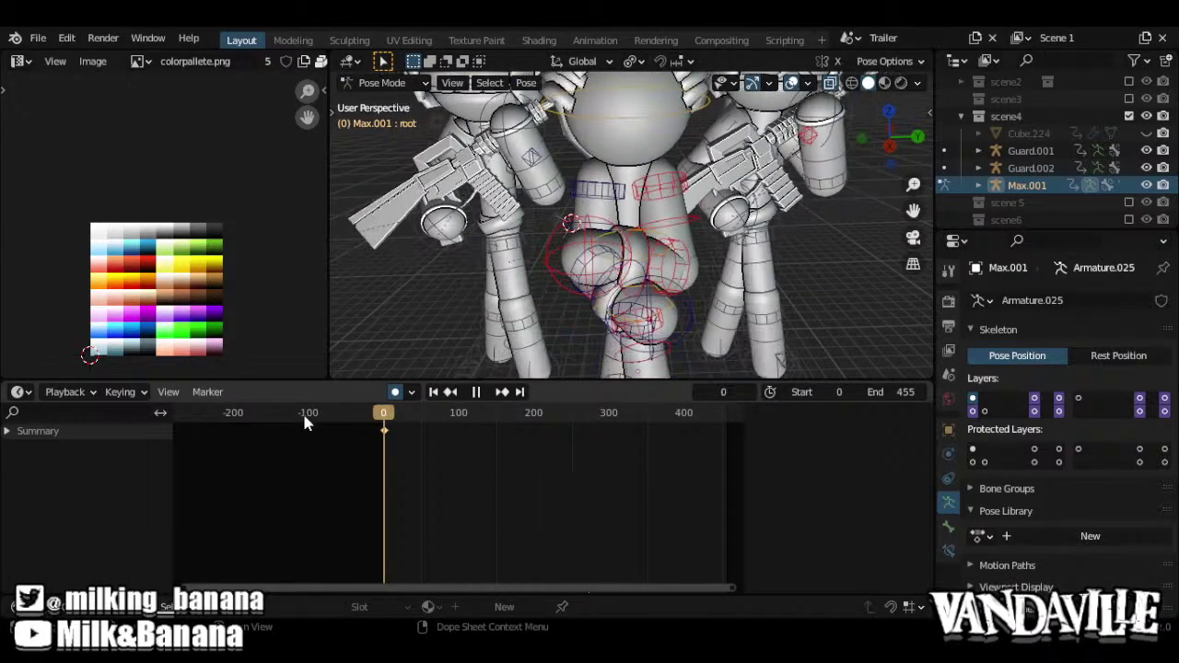
key("space")
middle_click_drag(615, 274, 644, 222)
left_click(697, 237)
key("g")
left_click(836, 258)
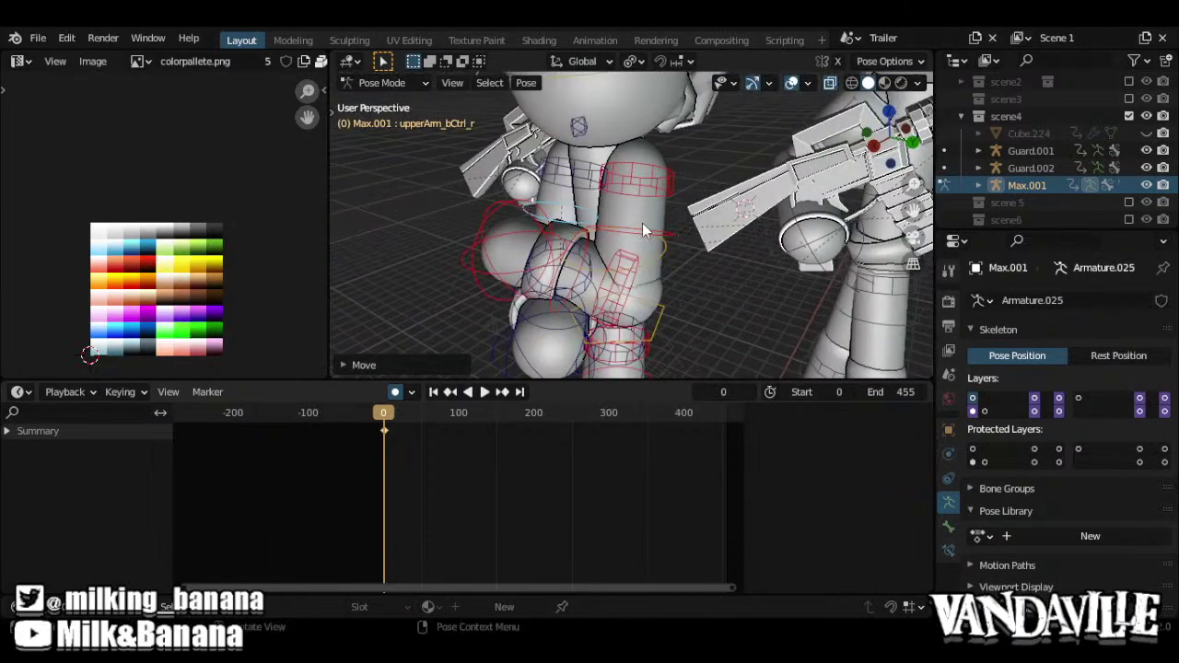
Reposition Max.001's upperArm_bCtrl_l bone at frame 0
left_click(650, 231)
key("g")
right_click(686, 237)
key("g")
left_click(649, 261)
mouse_move(649, 261)
middle_mouse_down()
mouse_move(689, 253)
mouse_move(601, 301)
mouse_move(614, 306)
mouse_move(614, 287)
mouse_move(637, 289)
mouse_move(576, 289)
mouse_move(620, 229)
mouse_move(650, 247)
middle_mouse_up()
Select all of Max.001's bones and sample their animation keyframes in the Graph Editor
left_click(645, 318)
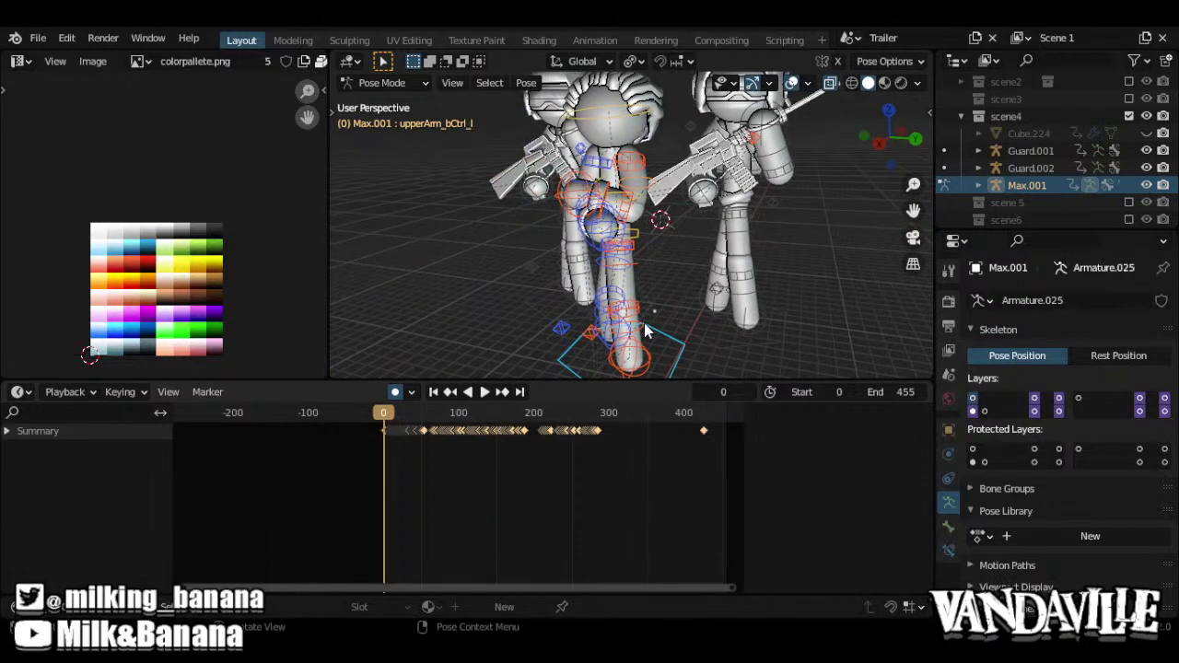
key("ctrl+Tab")
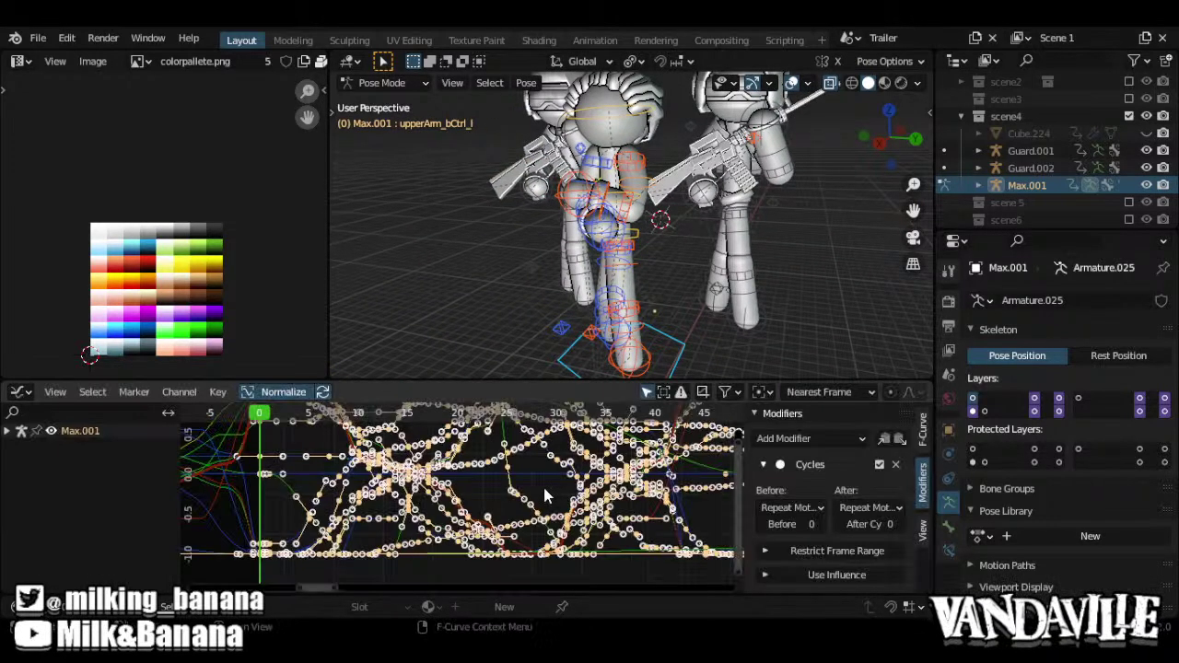
scroll(541, 488, "down", 10)
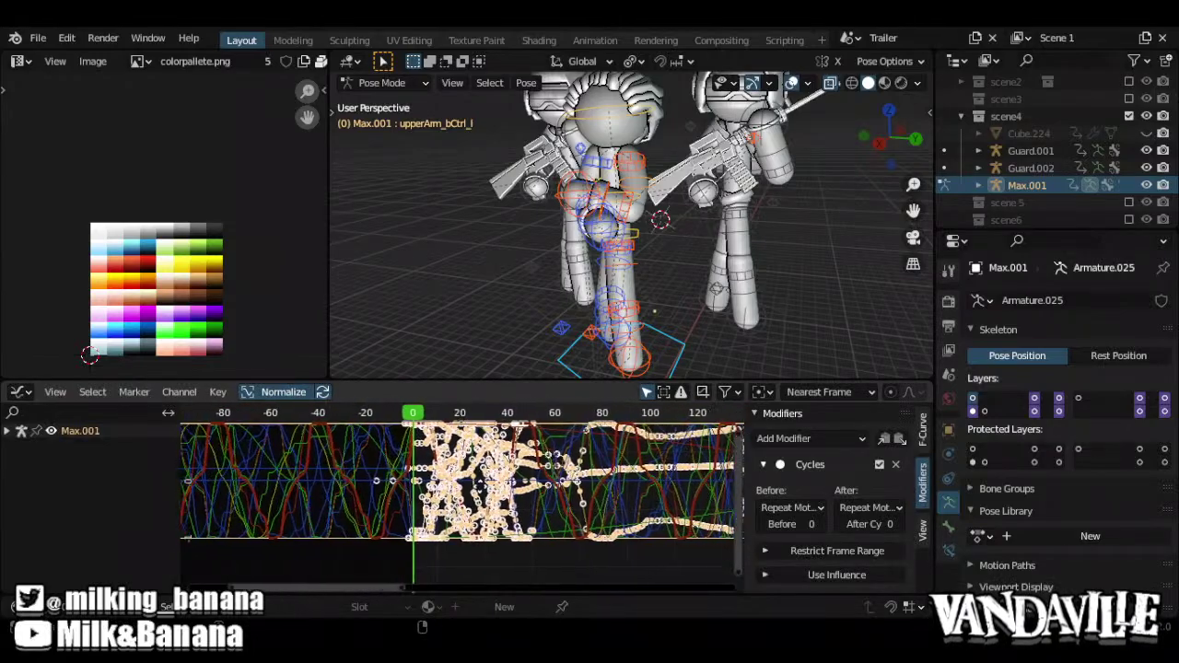
scroll(460, 489, "up", 10)
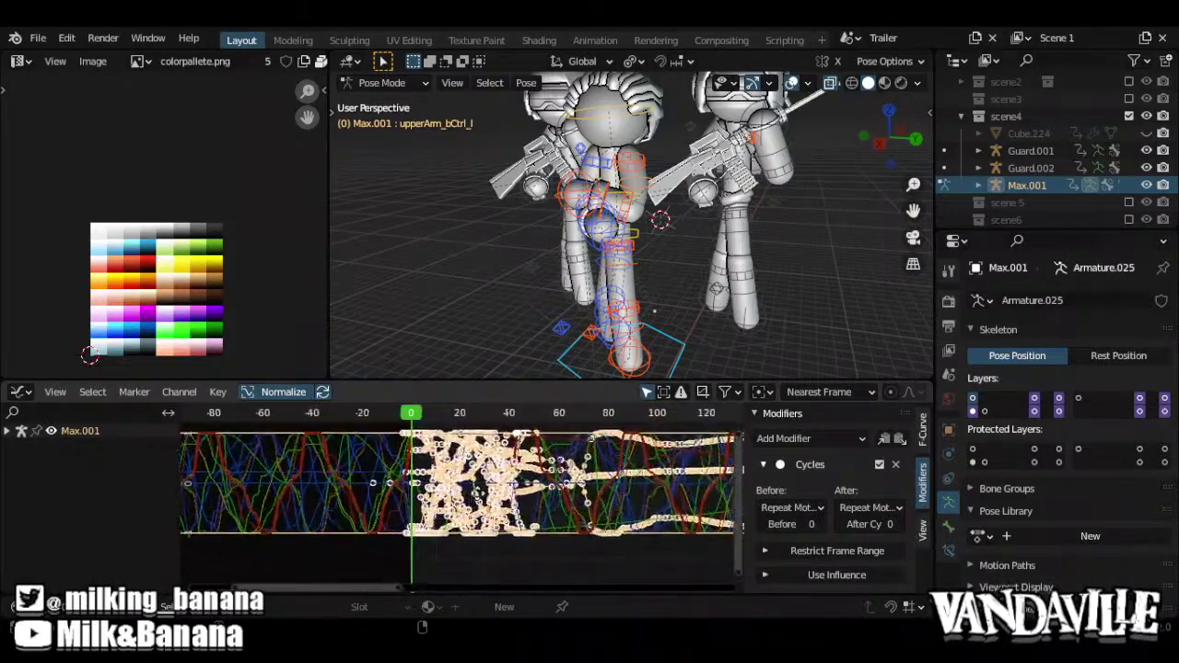
scroll(355, 424, "down", 4)
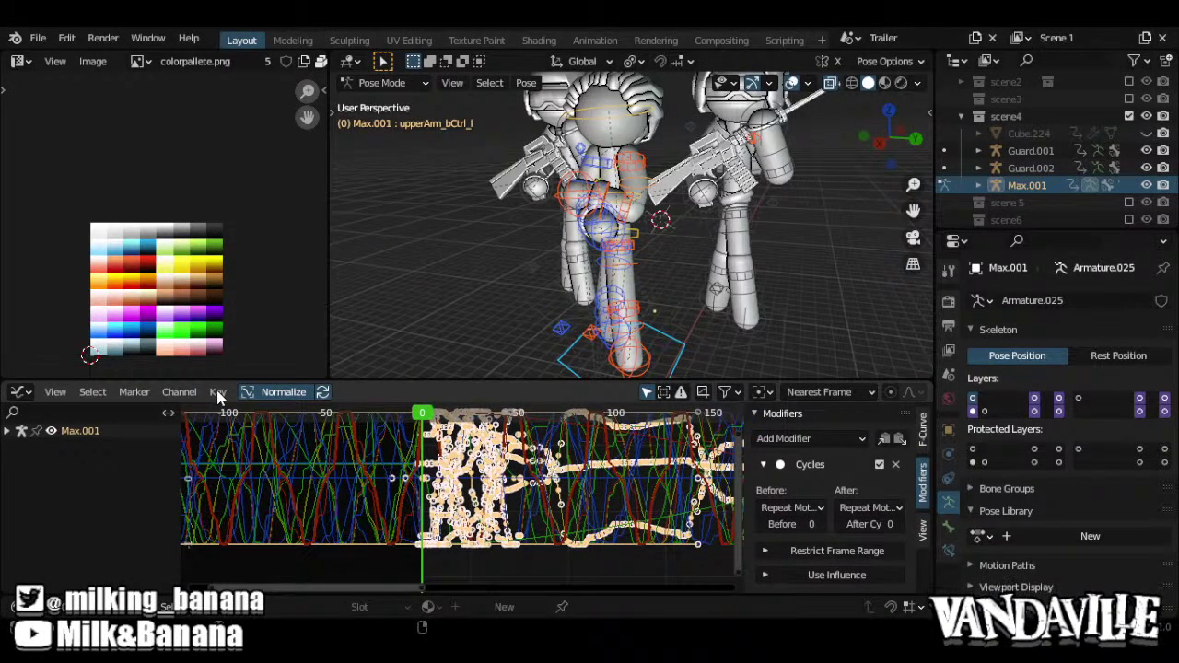
left_click(218, 393)
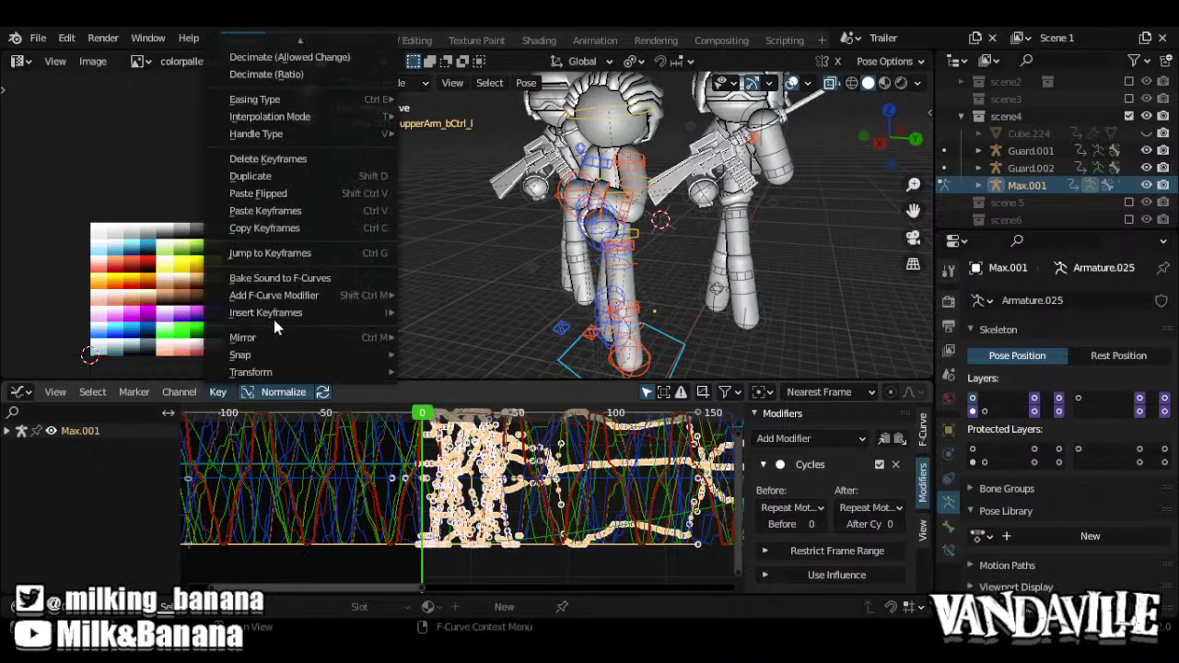
scroll(267, 286, "up", 5)
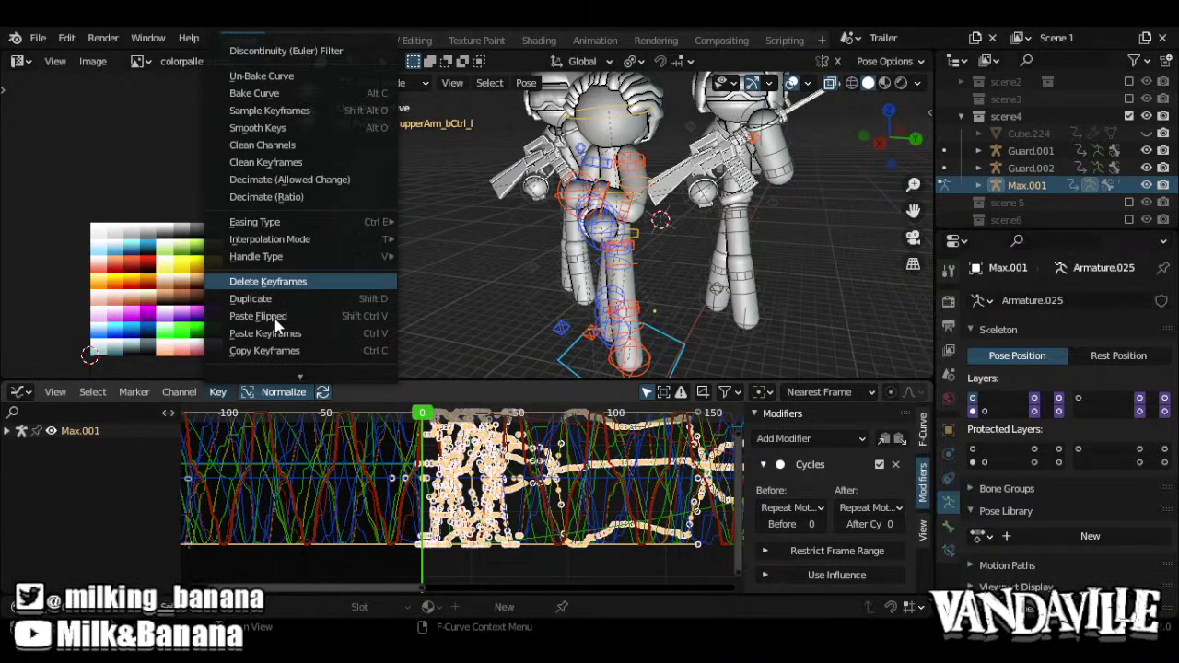
left_click(318, 112)
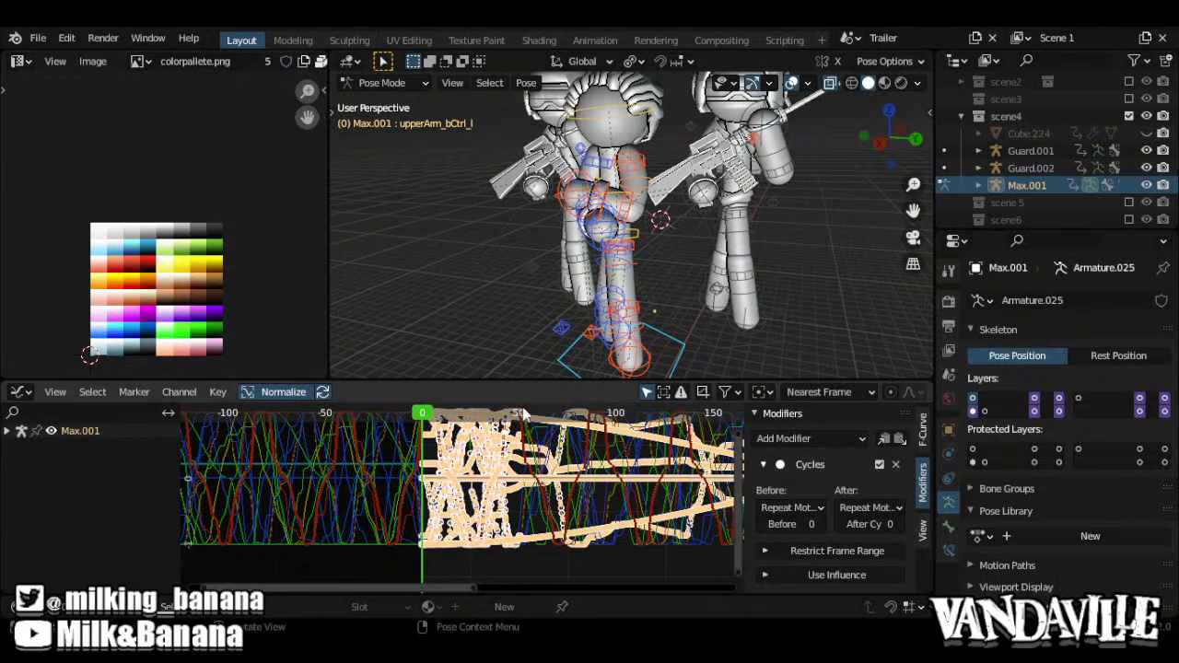
Return to the Timeline and change all of Max.001's sampled keys to the Keyframe type
key("ctrl+Tab")
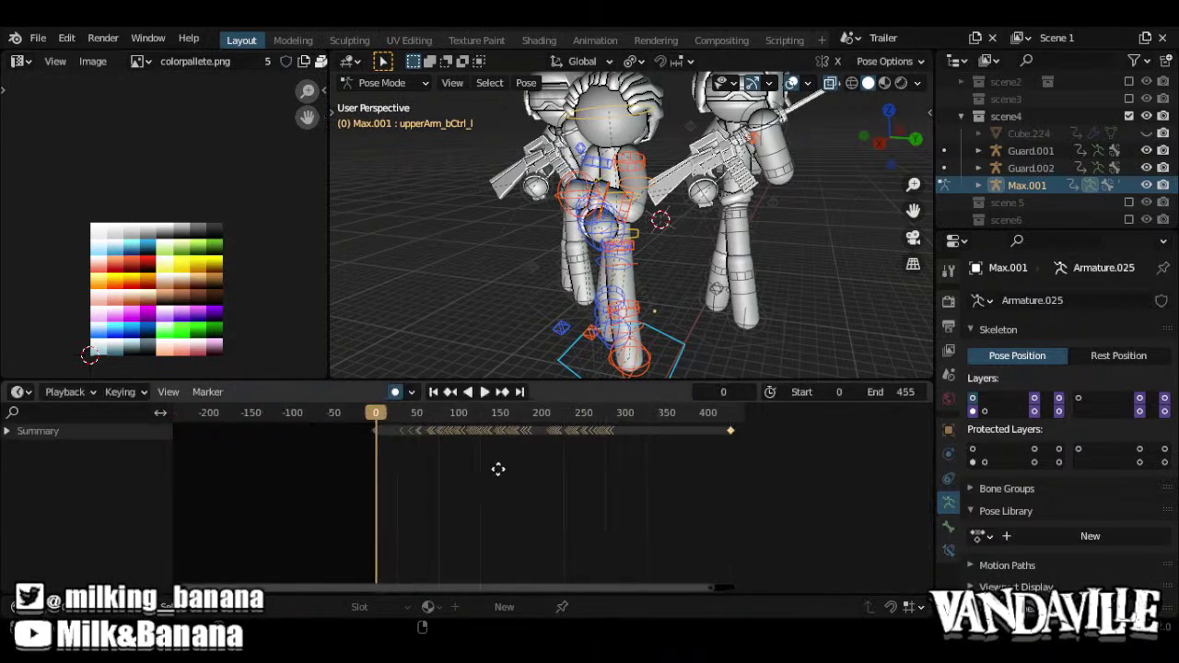
scroll(496, 469, "up", 10)
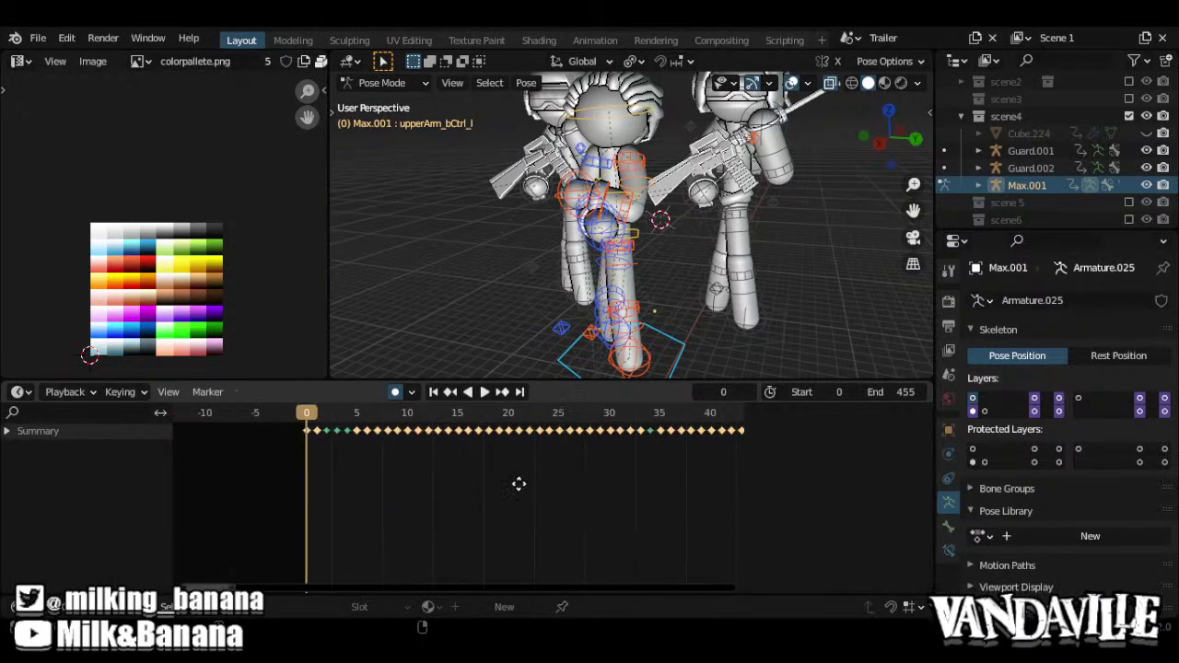
right_click(491, 484)
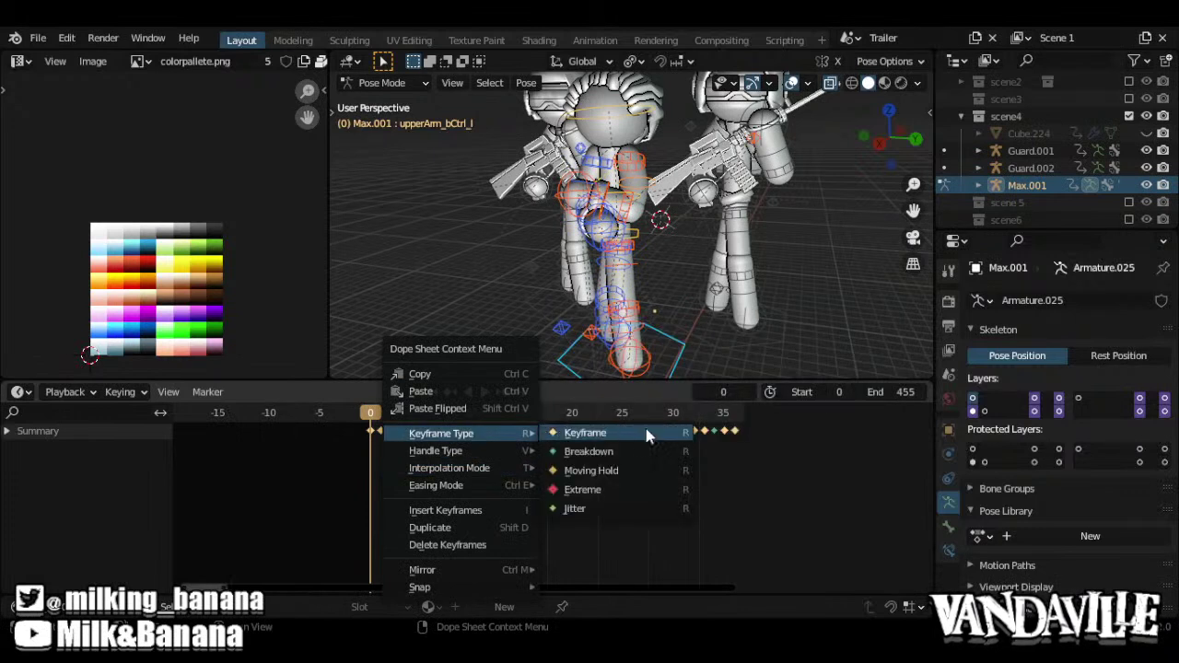
left_click(646, 431)
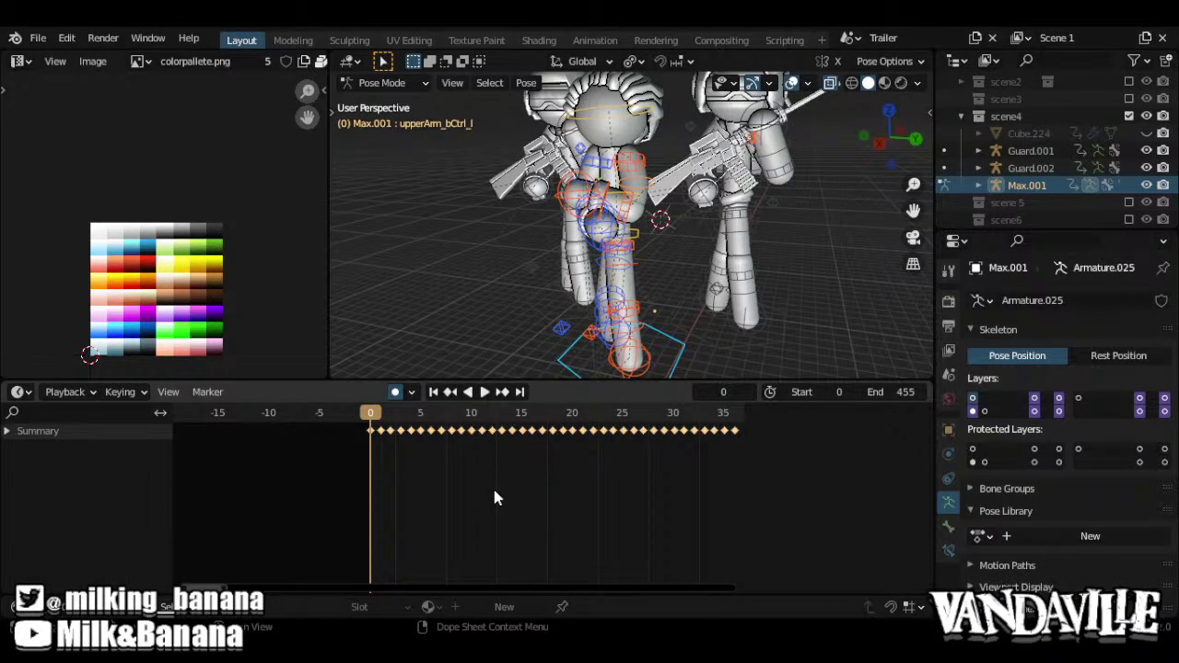
key("s")
key("BackSpace")
key("BackSpace")
key("Escape")
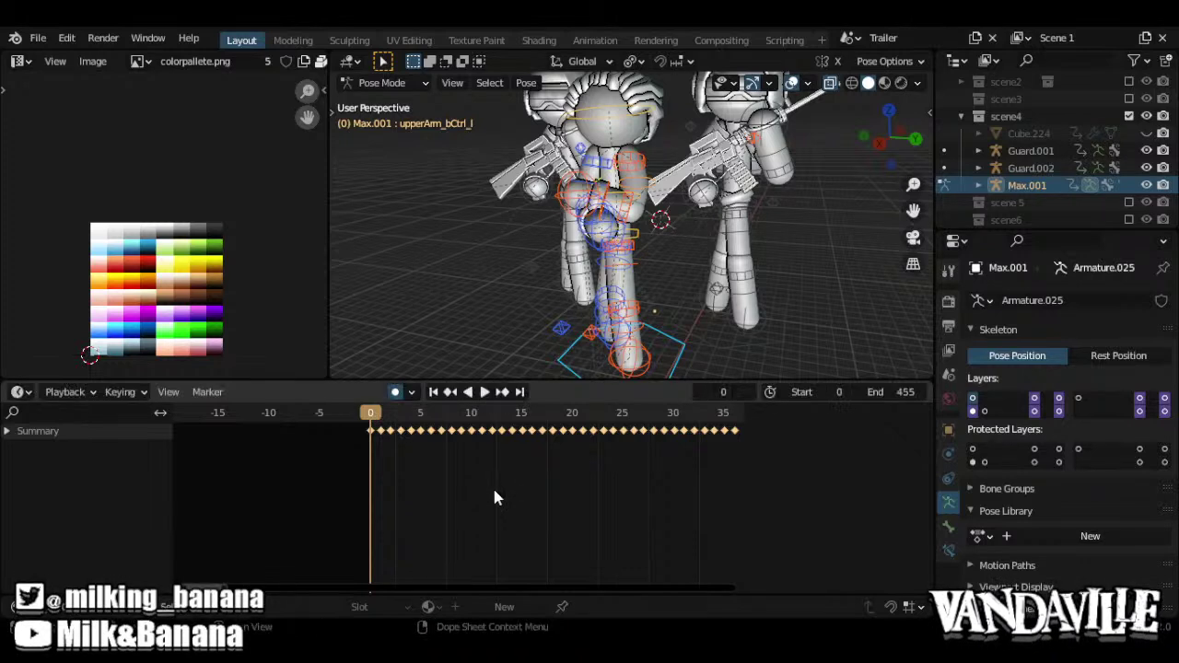
Space Max.001's keys to every fourth frame by scaling them by 2 twice around frame 0, and start playback
type("s2")
key("Return")
type("s2")
key("Return")
key("space")
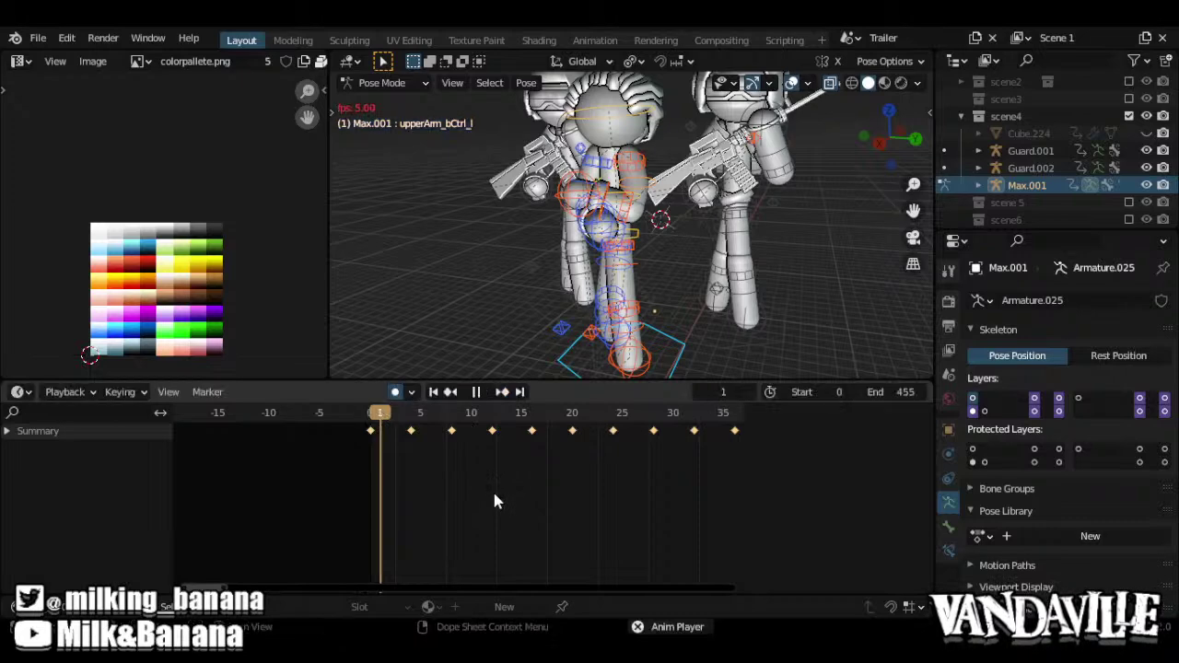
Set all of Max.001's keyframes to Constant interpolation and play the animation to check the stepped motion
right_click(512, 461)
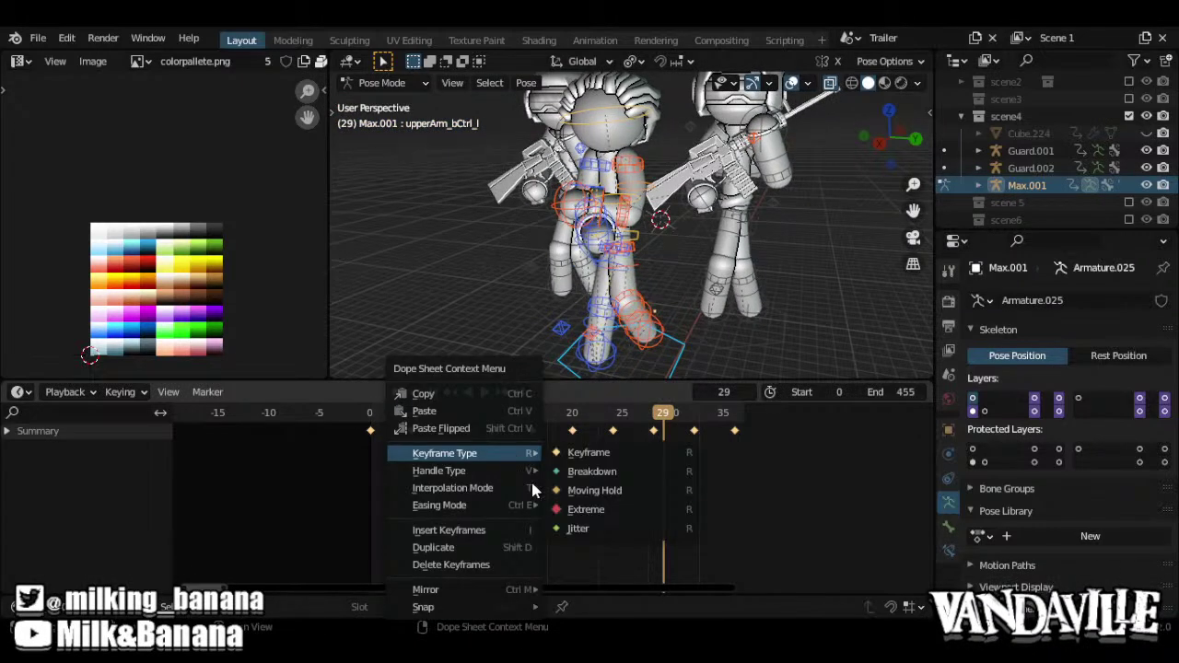
mouse_move(442, 473)
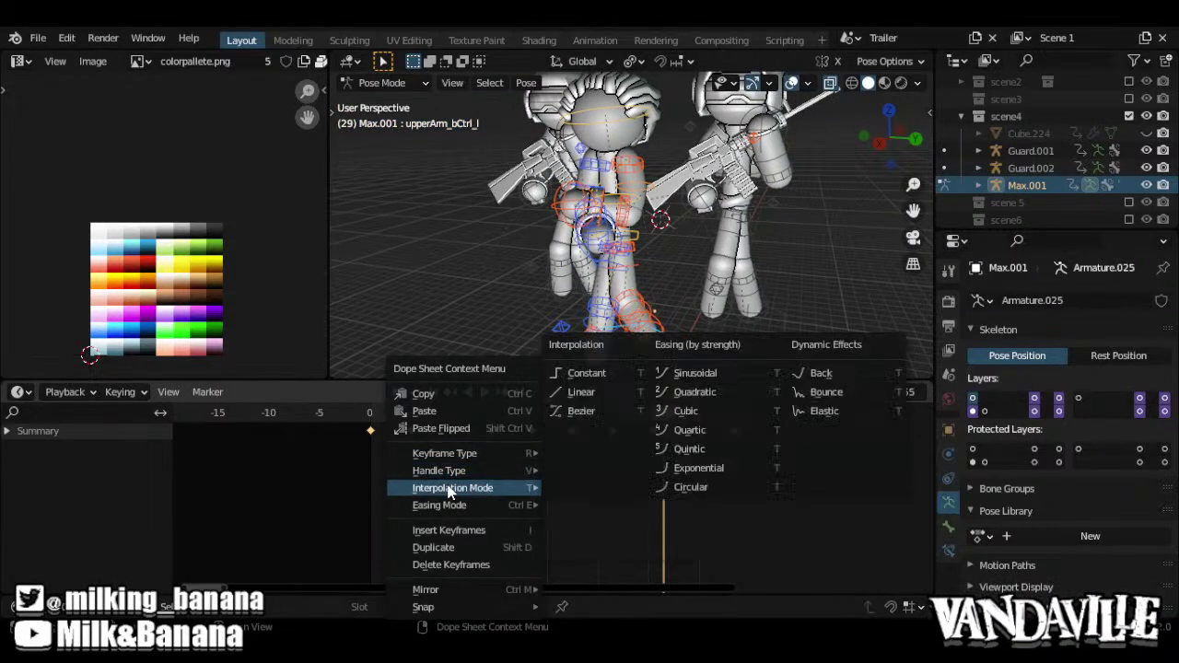
left_click(586, 374)
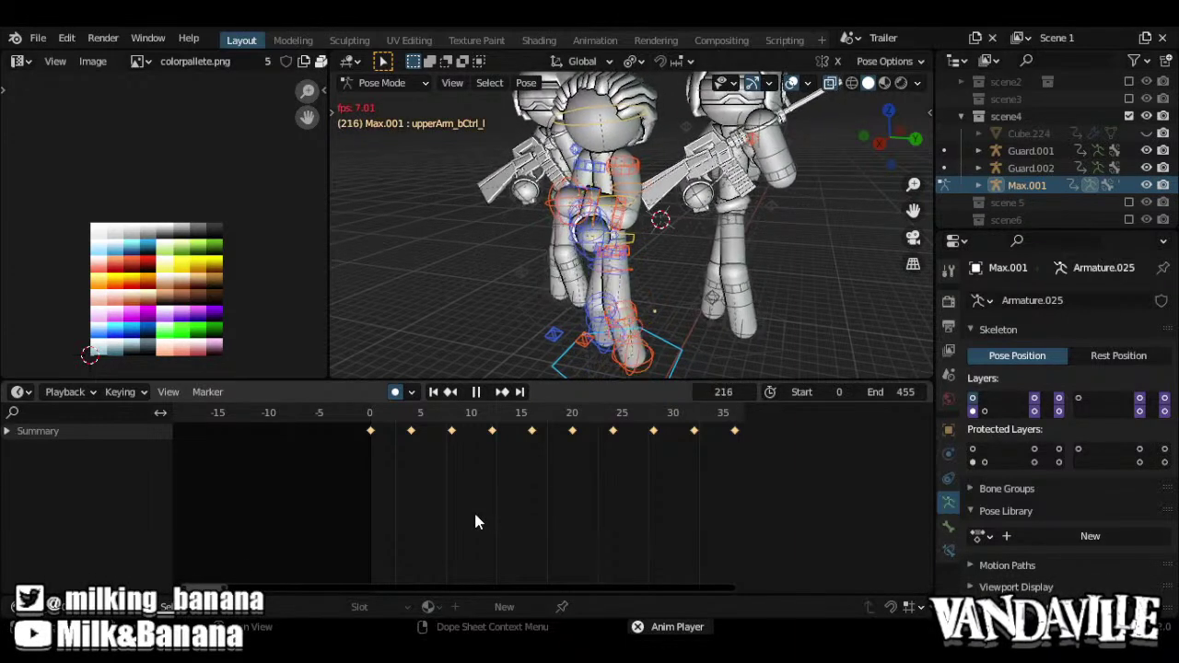
key("space")
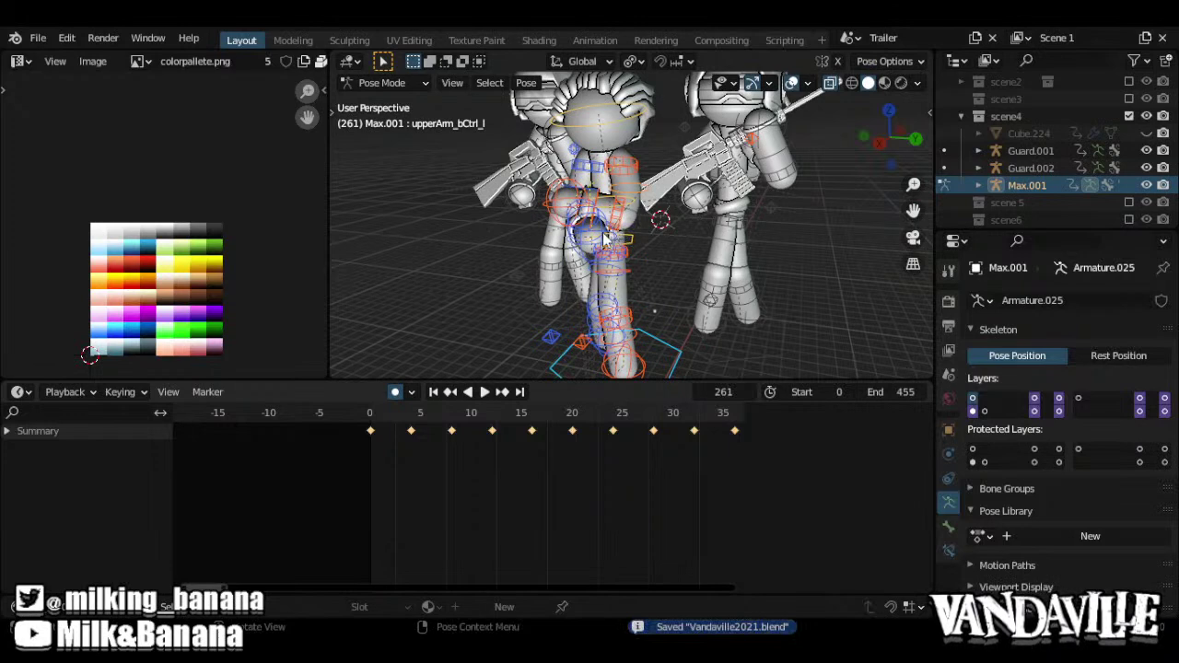
Switch Max.001 to Object Mode and play the animation with all three scene4 characters in view
key("ctrl+Tab")
left_click_drag(603, 231, 617, 235, "alt")
scroll(619, 247, "down", 3)
middle_click_drag(627, 258, 572, 276, "shift")
left_click_drag(572, 277, 550, 278, "alt")
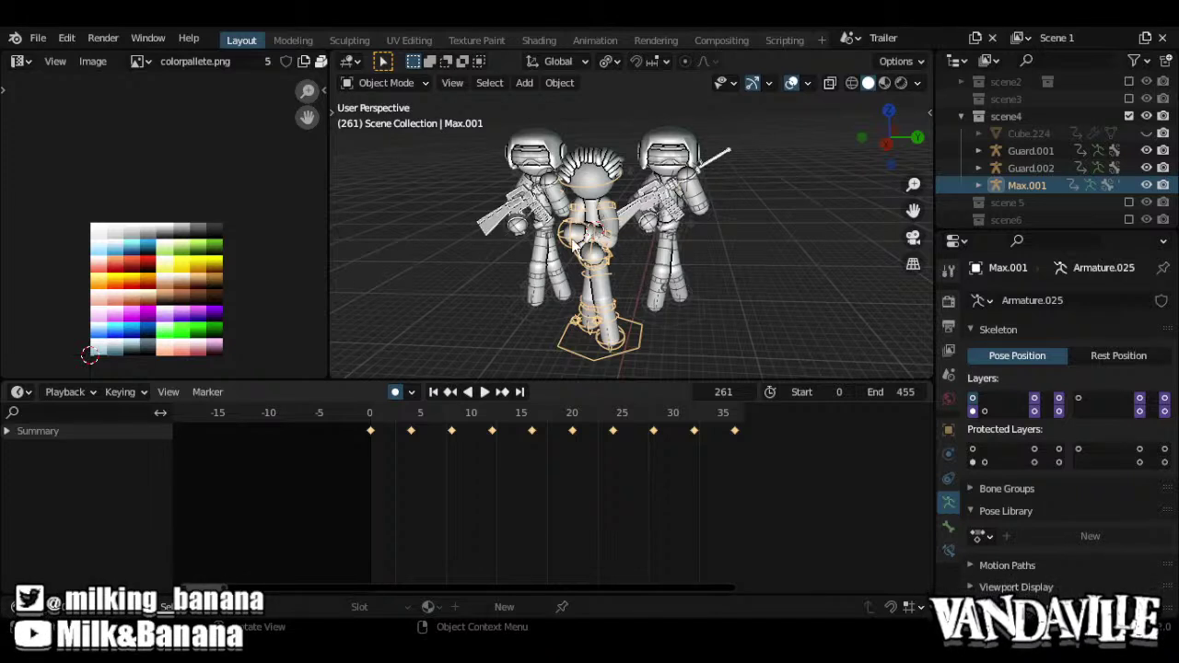
key("space")
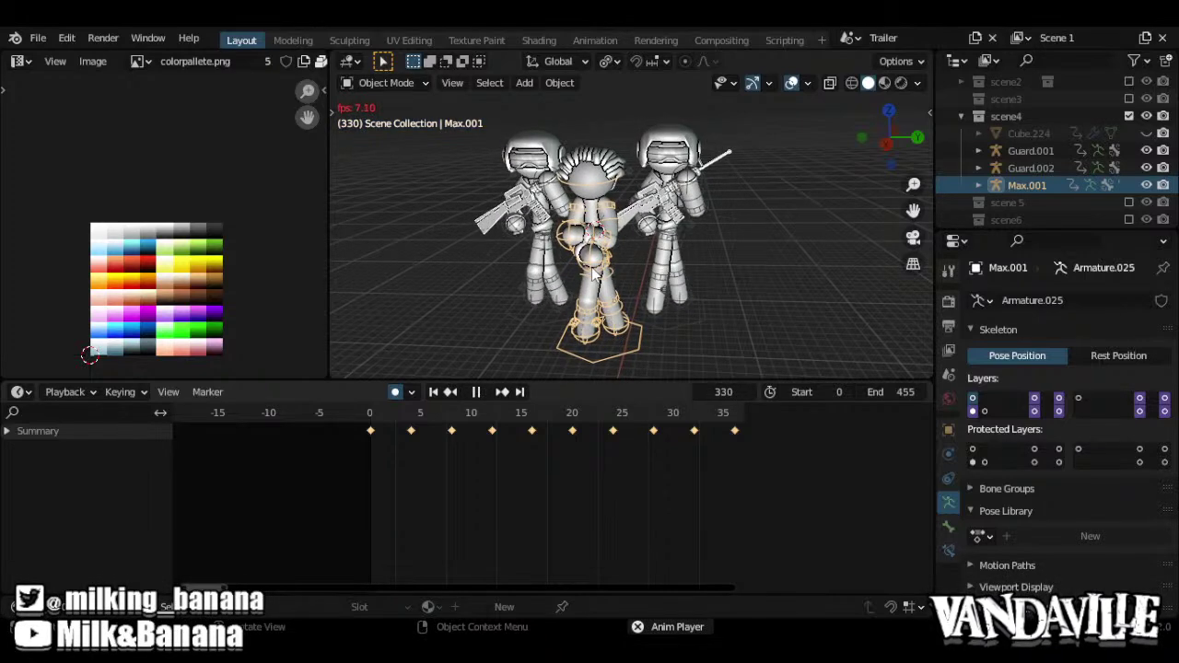
key("space")
Check the paused characters from another angle and save the file
middle_click_drag(594, 272, 571, 298)
key("ctrl+Tab")
key("ctrl+Tab")
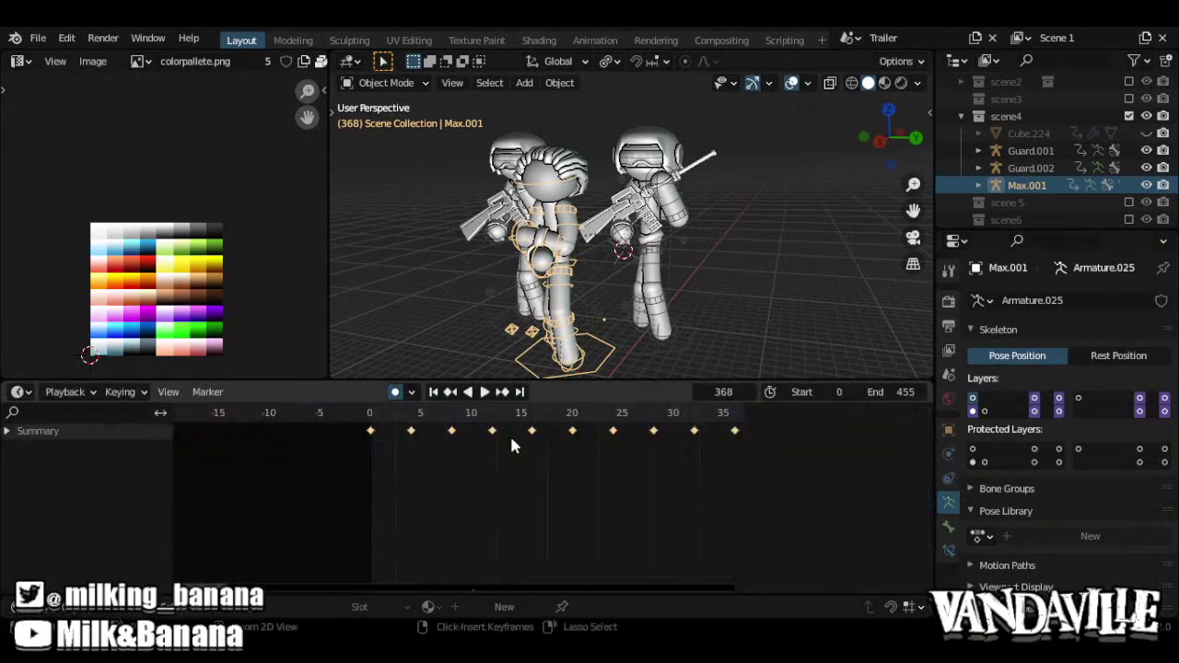
middle_click_drag(590, 362, 713, 282)
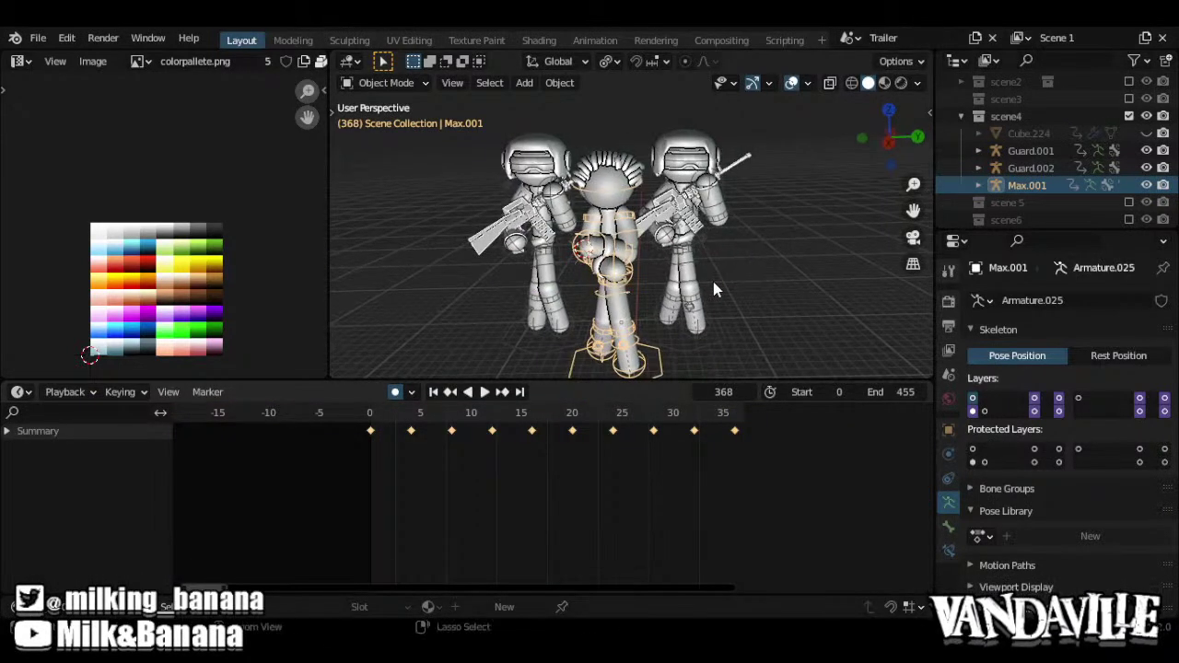
key("ctrl+s")
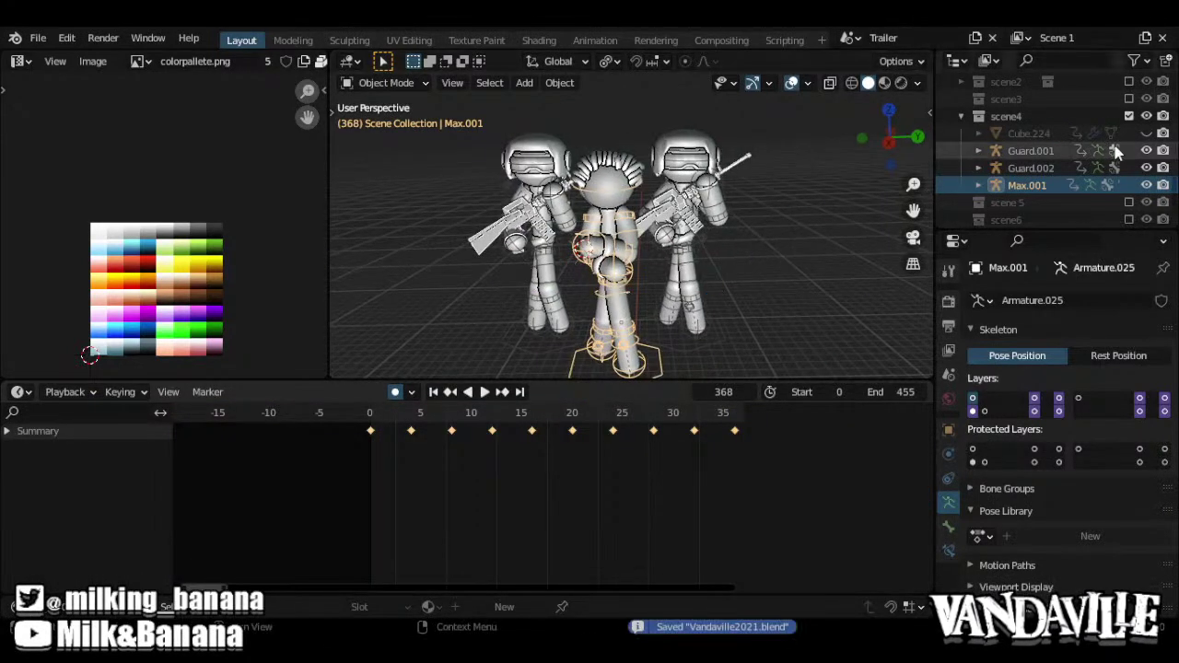
Unhide the Cube.224 corridor in scene4, play the animation briefly and select the corridor
left_click(1146, 133)
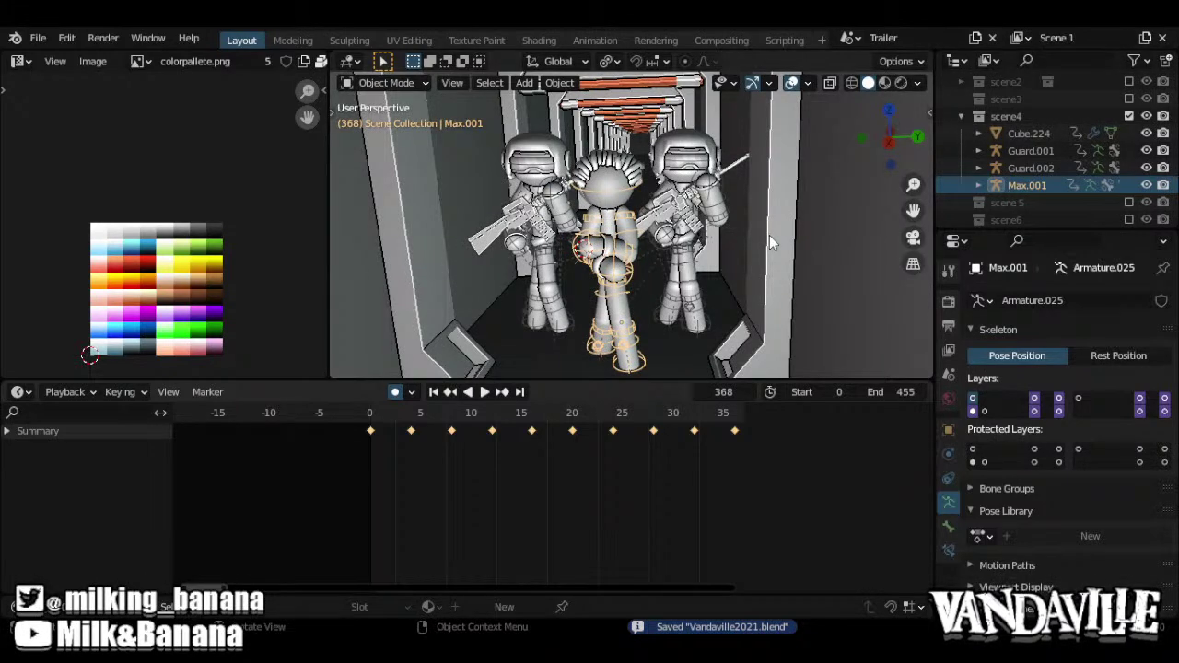
key("space")
middle_click_drag(764, 237, 708, 223)
left_click(709, 223)
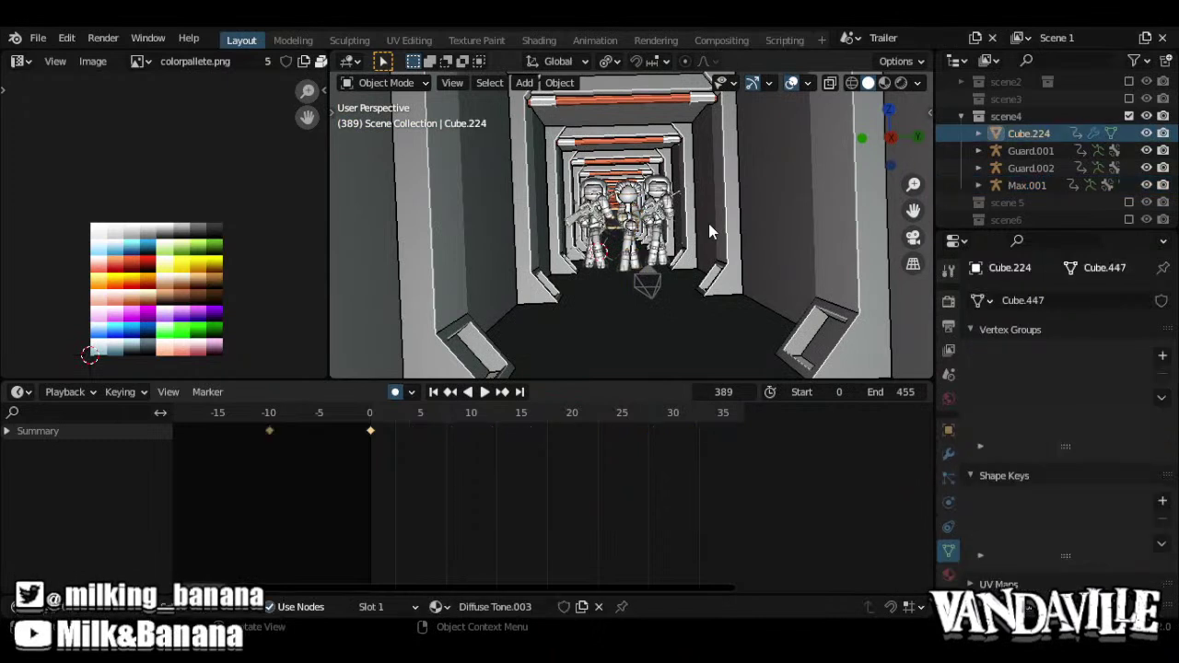
Examine Cube.224's animation curves over the full frame range in the Graph Editor and return to the Timeline
key("ctrl+Tab")
key("Escape")
middle_click_drag(458, 424, 351, 488, "ctrl")
key("ctrl+Tab")
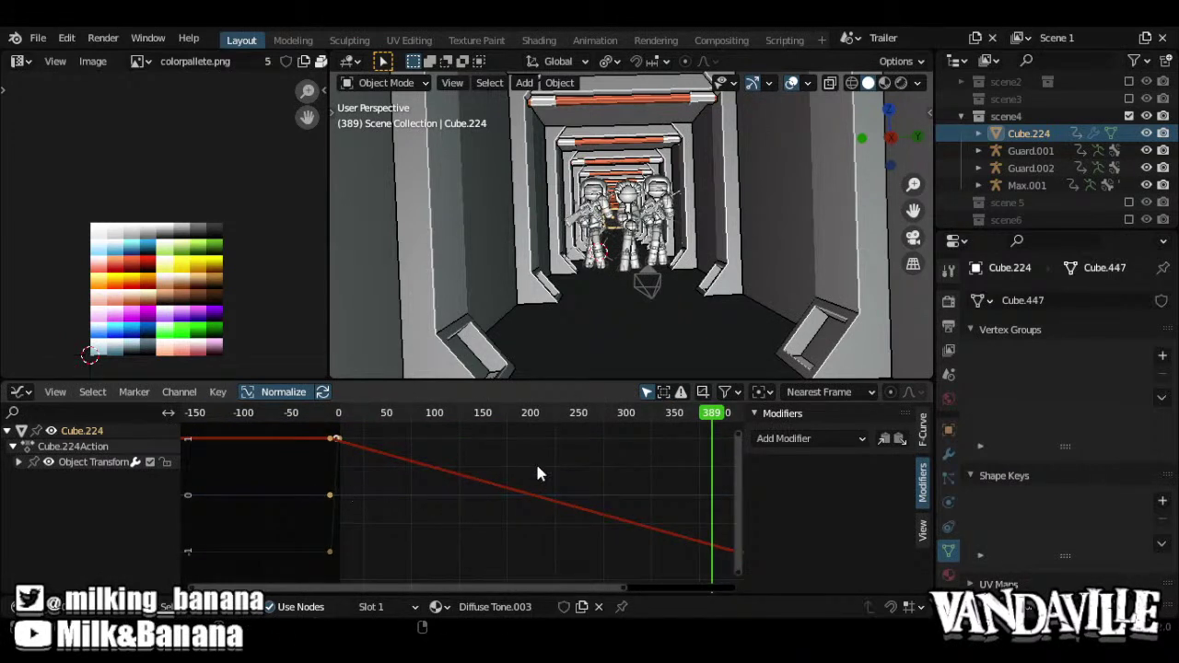
scroll(507, 474, "down", 4, "ctrl")
key("ctrl+Tab")
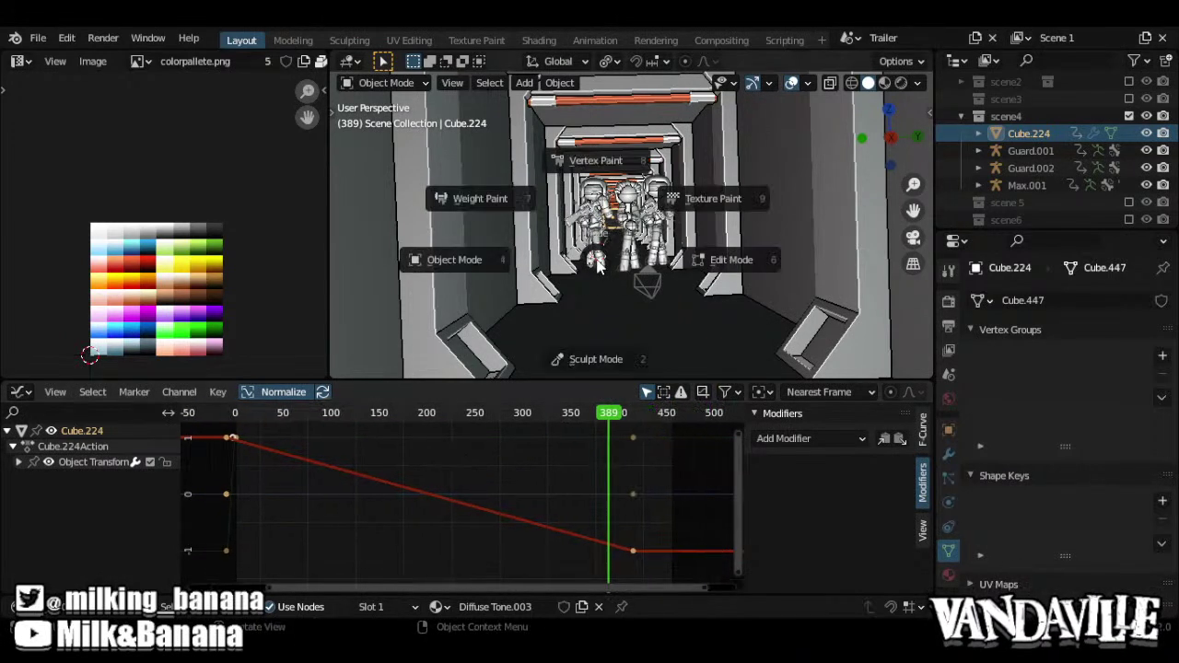
key("ctrl+Tab")
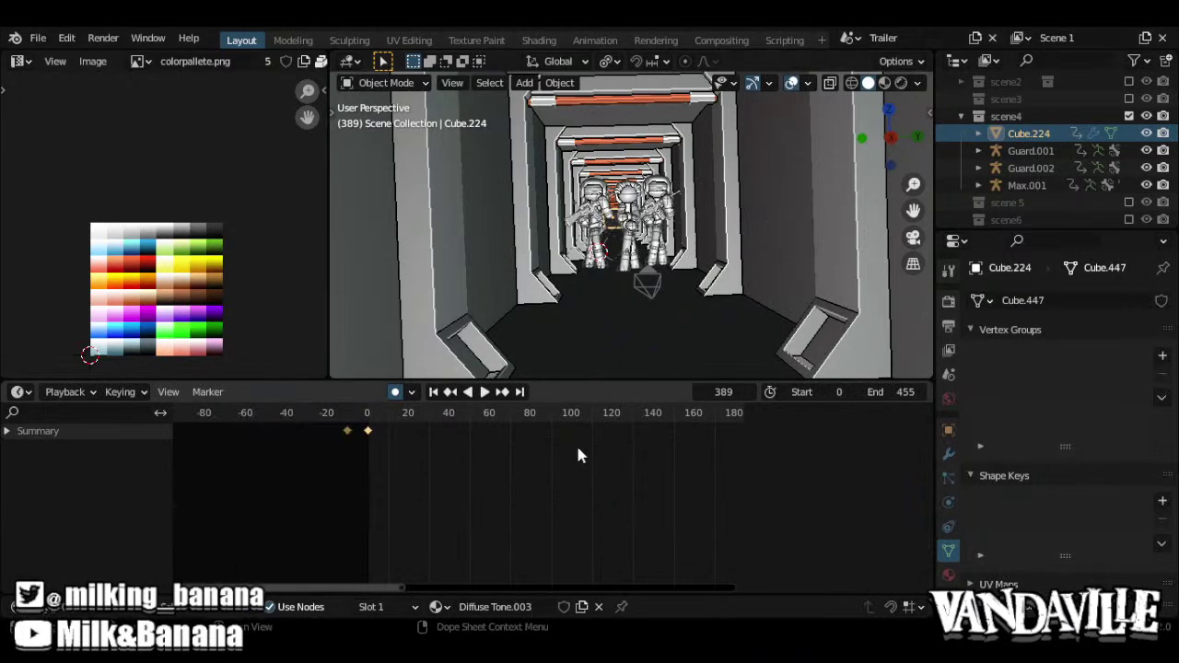
Jump between Cube.224's keyframes at frames 0 and 414 while viewing the whole corridor from outside
left_click(612, 417)
key("space")
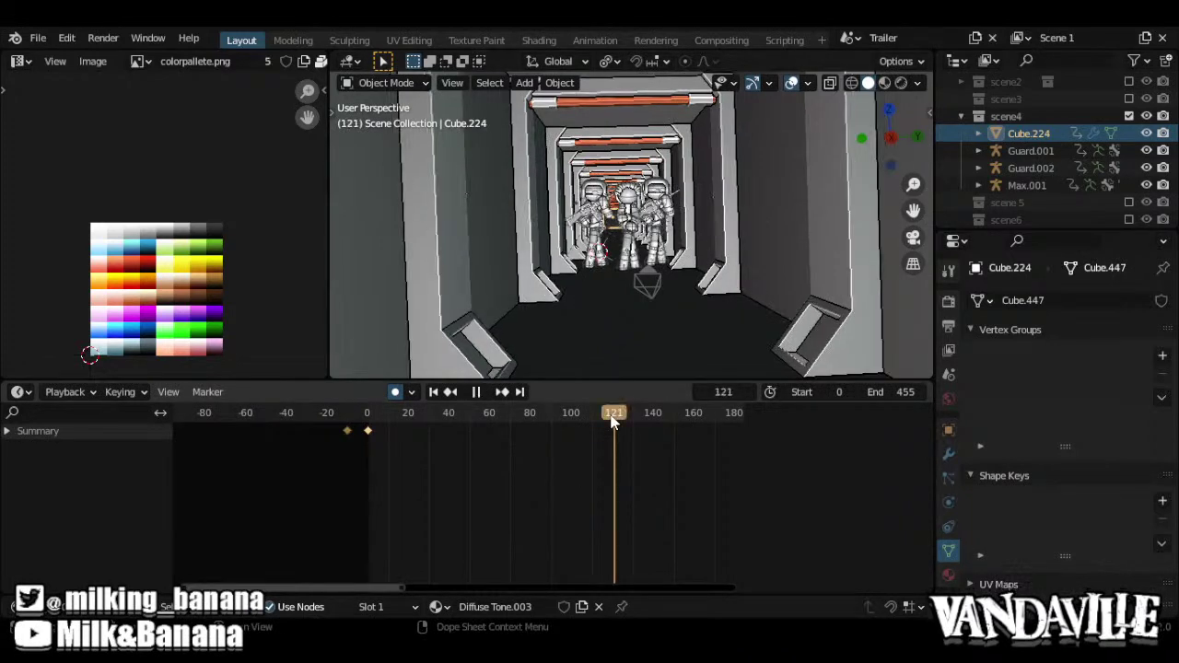
key("Up")
scroll(716, 245, "down", 6)
middle_click_drag(716, 245, 669, 227)
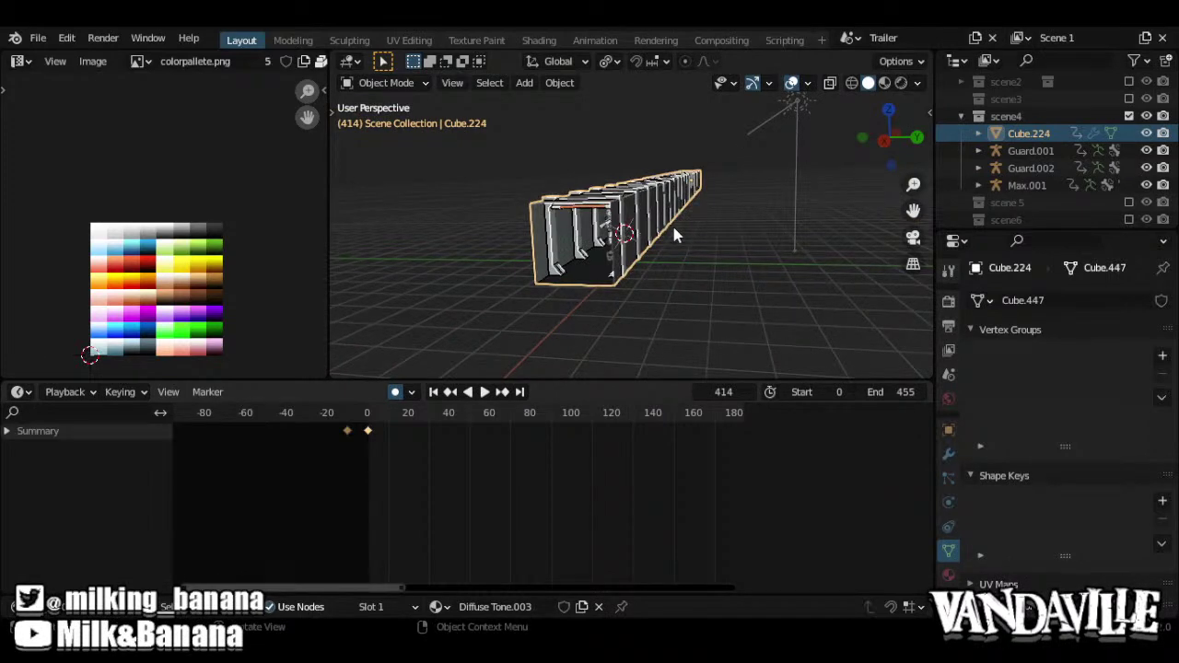
key("shift+Left")
key("Up")
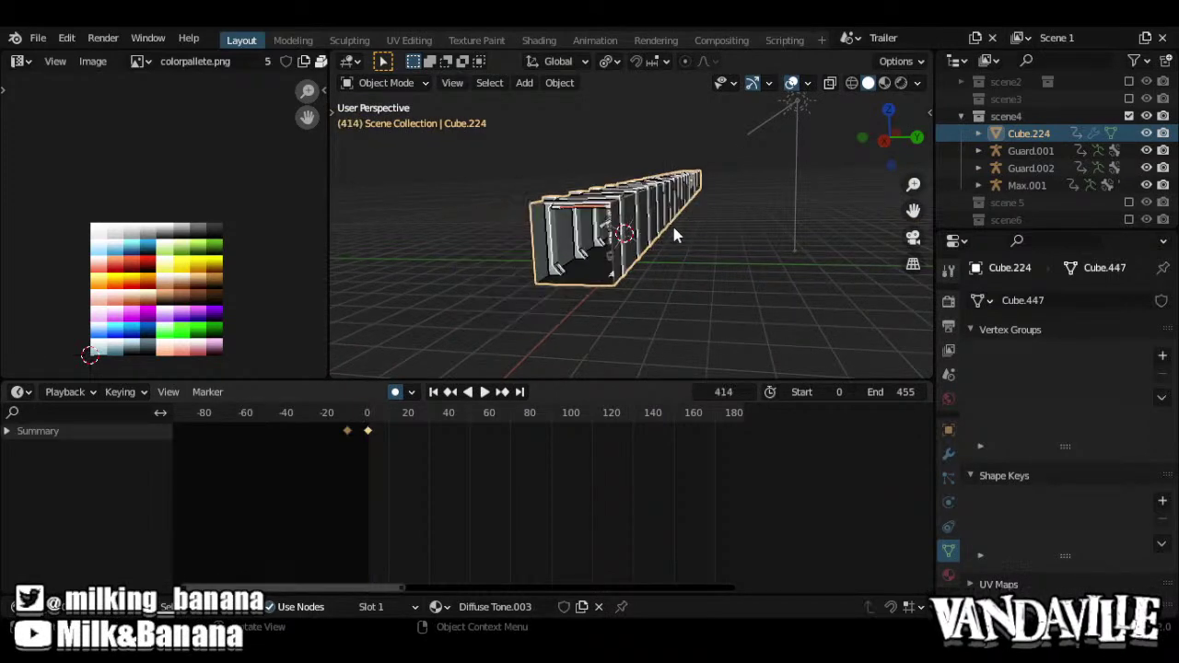
key("shift+Left")
Try to move the Cube.224 corridor along the global X axis at frame 0, and undo back to frame 414
key("g")
key("x")
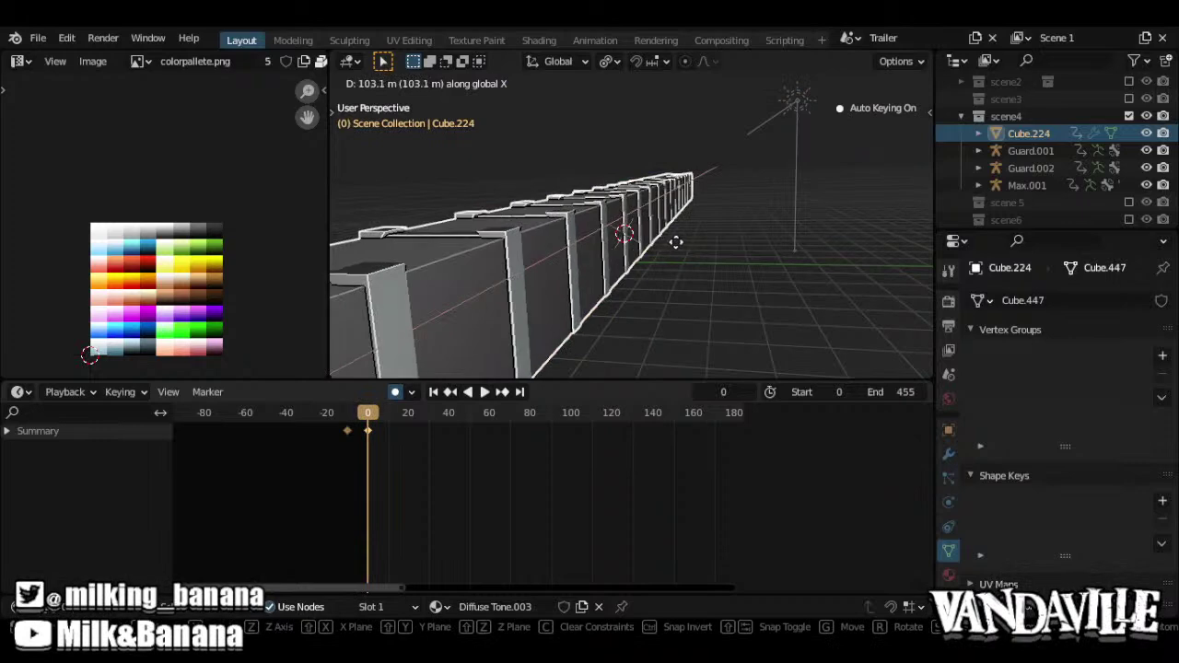
key("Escape")
key("g")
key("x")
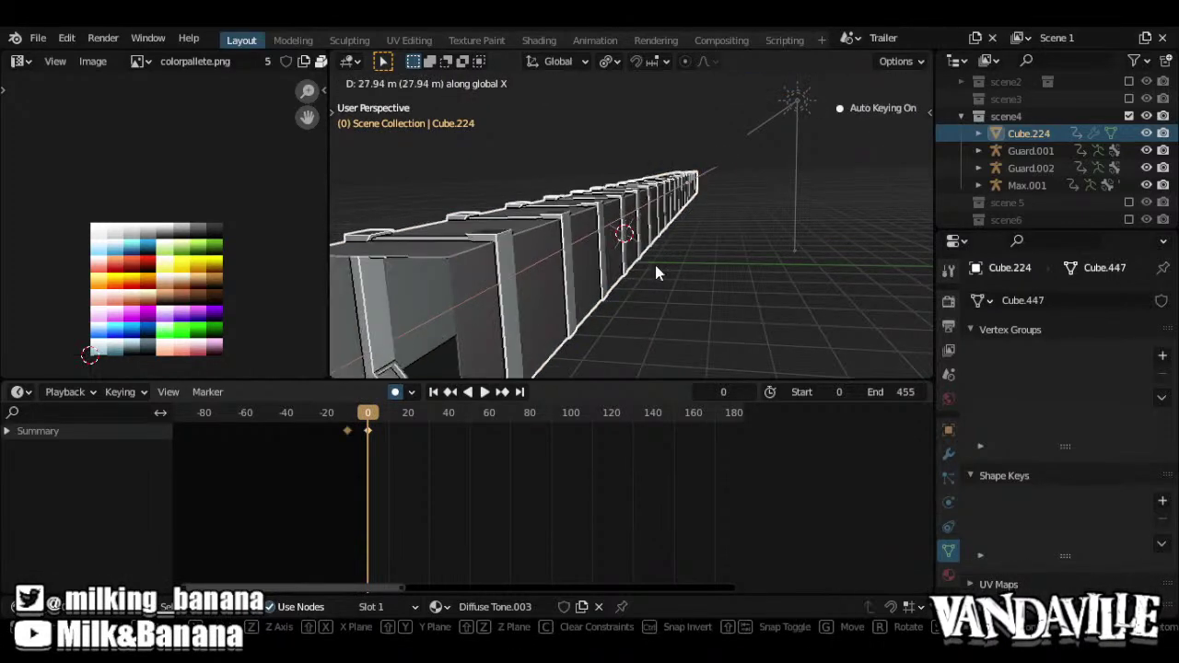
left_click(578, 348)
key("ctrl+z")
key("ctrl+shift+z")
key("ctrl+z")
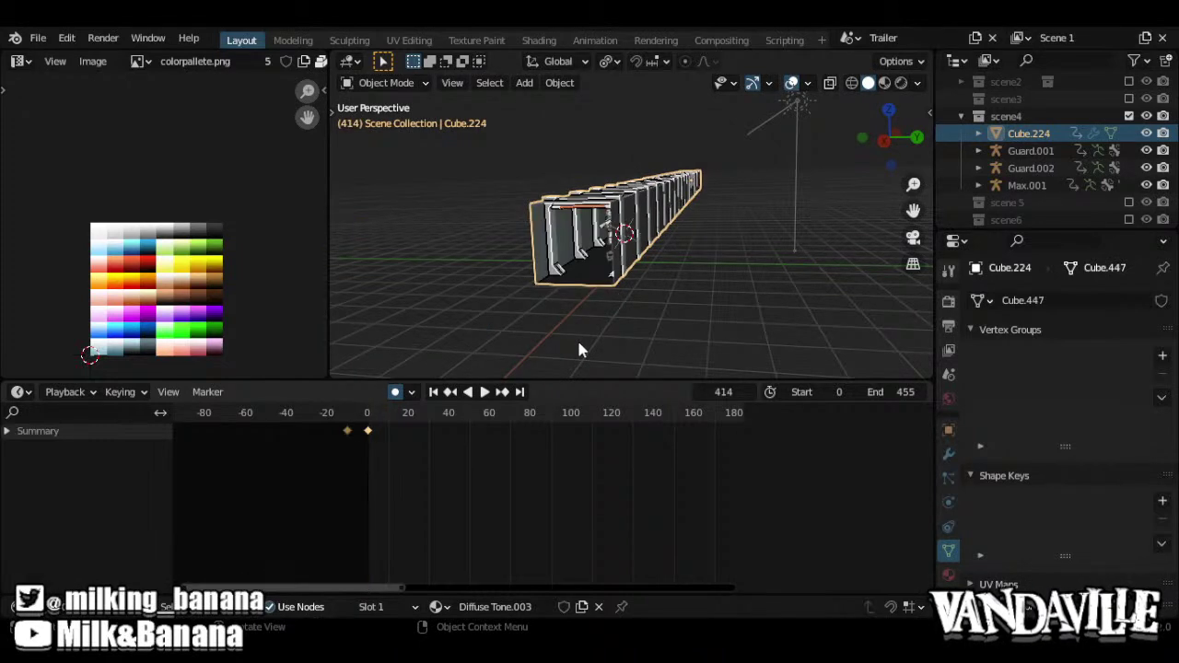
Move the Cube.224 corridor along the global X axis at frame 414, towards its frame 0 position
key("g")
key("x")
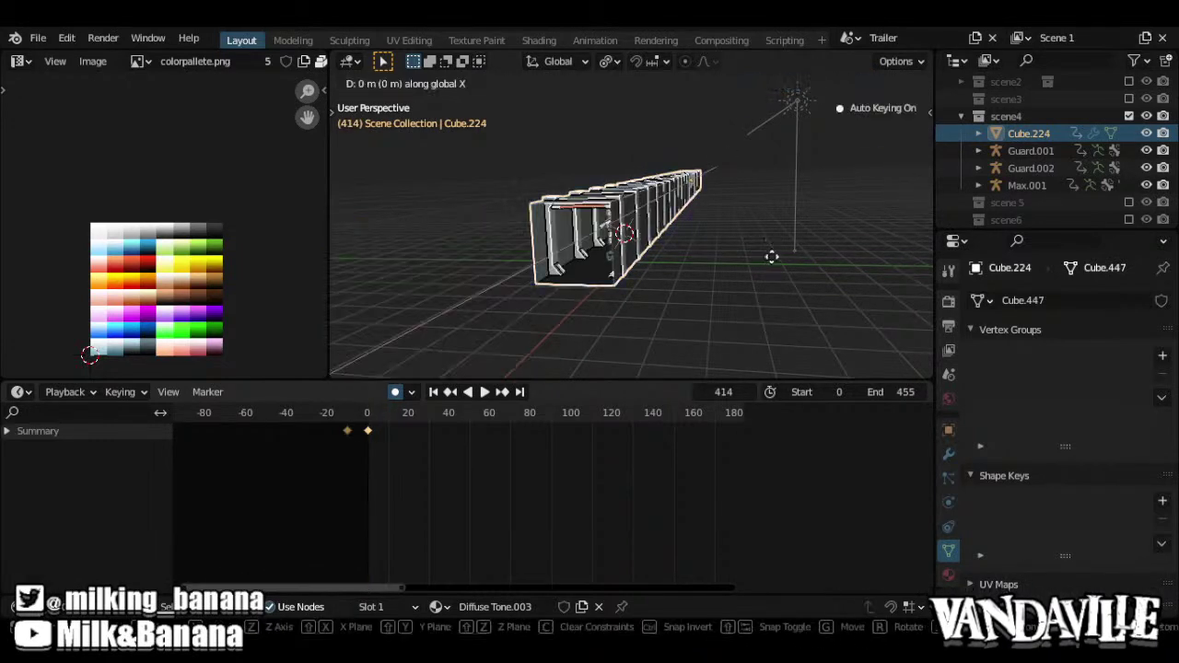
left_click(553, 433)
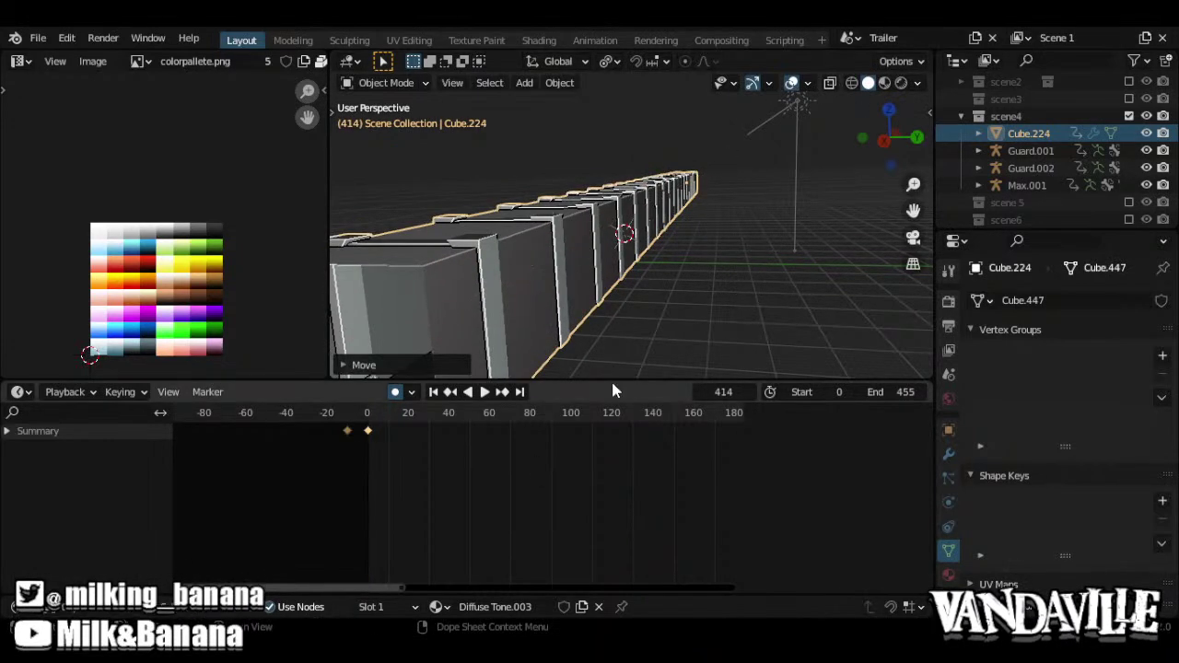
Compare the corridor's frame 0 and frame 414 positions, and shift it about -7.5 m along global X at frame 414
key("ctrl+z")
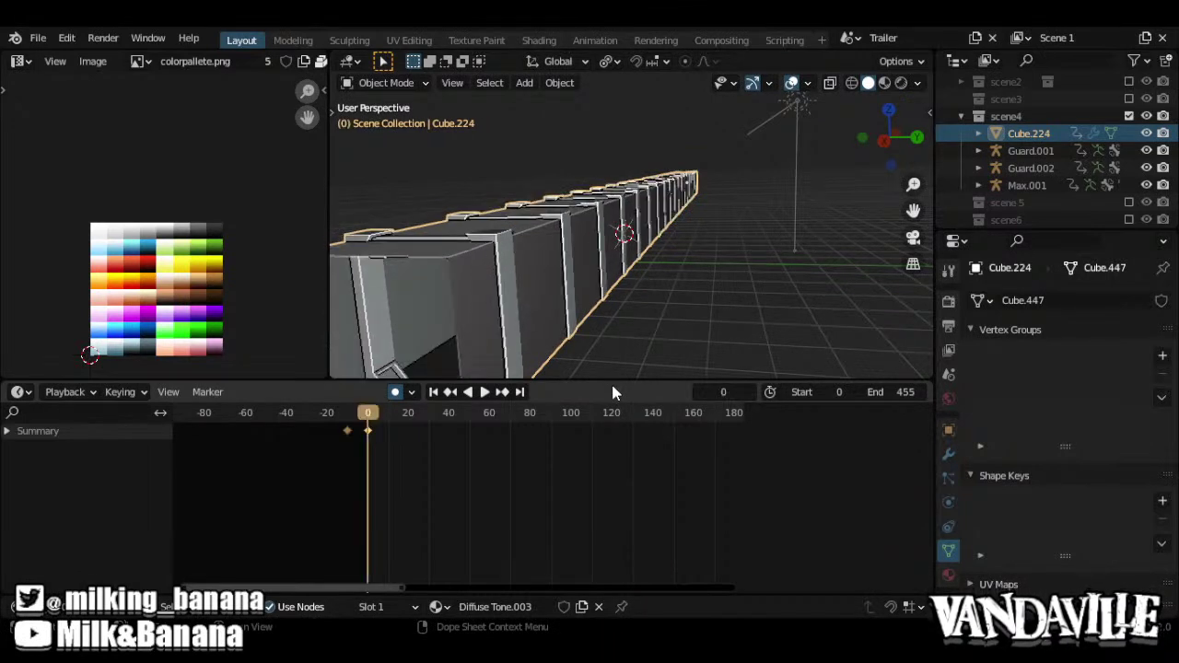
key("ctrl+z")
key("ctrl+z")
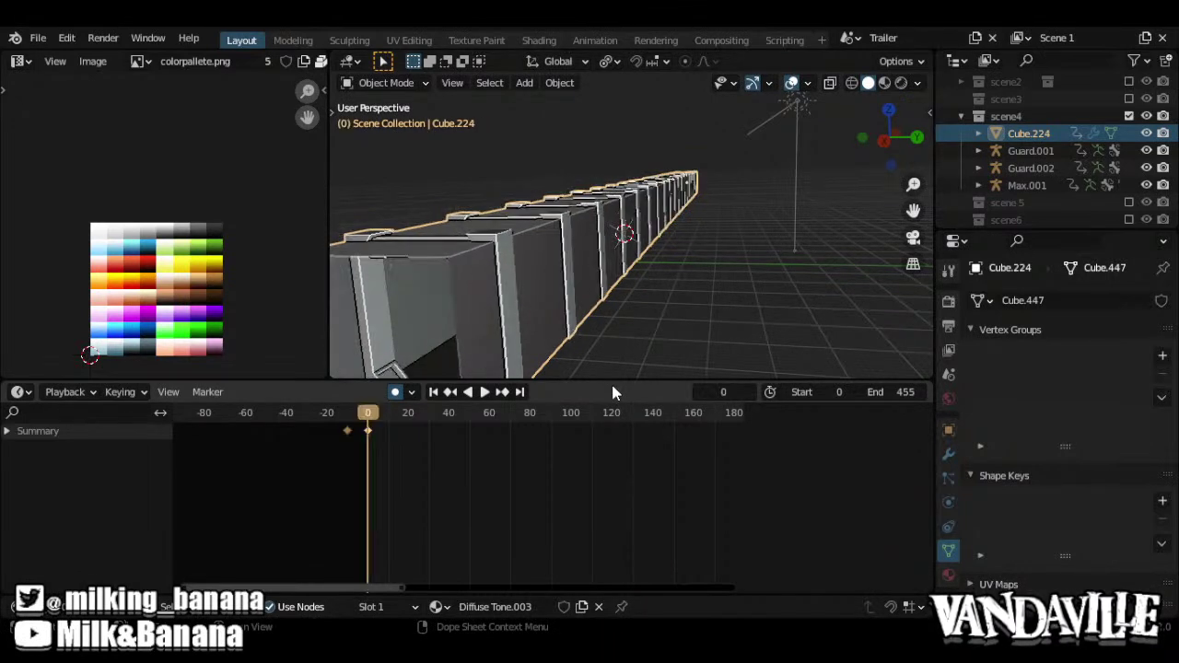
key("ctrl+z")
key("g")
key("x")
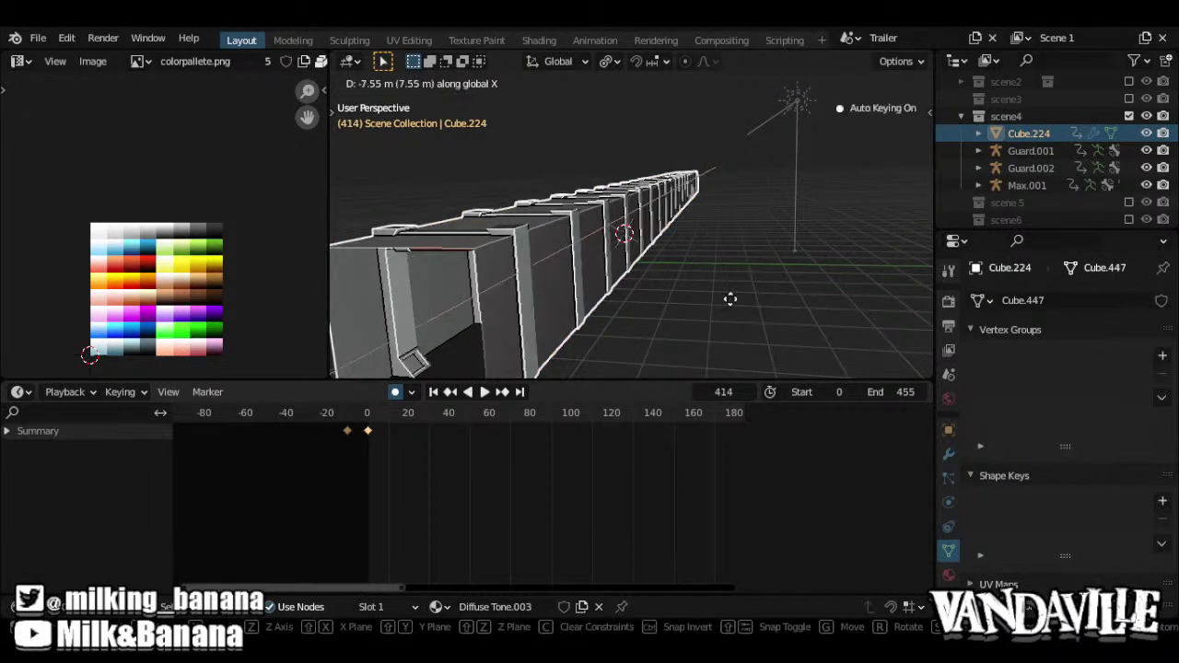
left_click(740, 295)
Show Cube.224's full curves in the Graph Editor and play the animation briefly from frame 0
left_click_drag(458, 413, 540, 466)
key("ctrl+Tab")
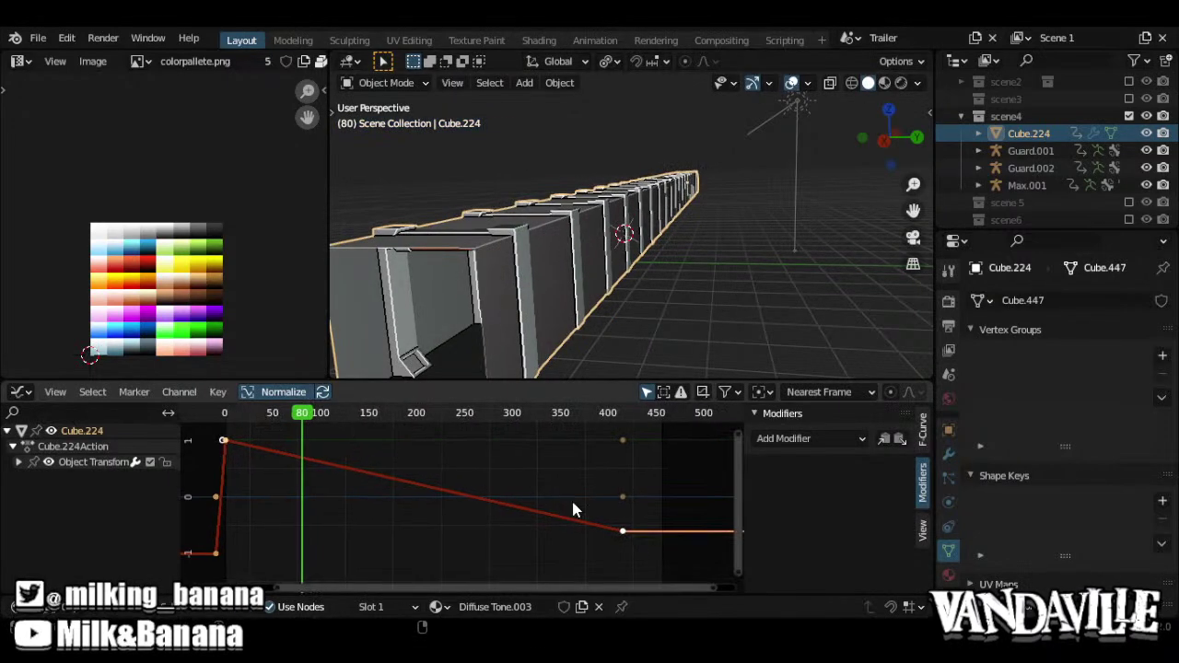
key("Home")
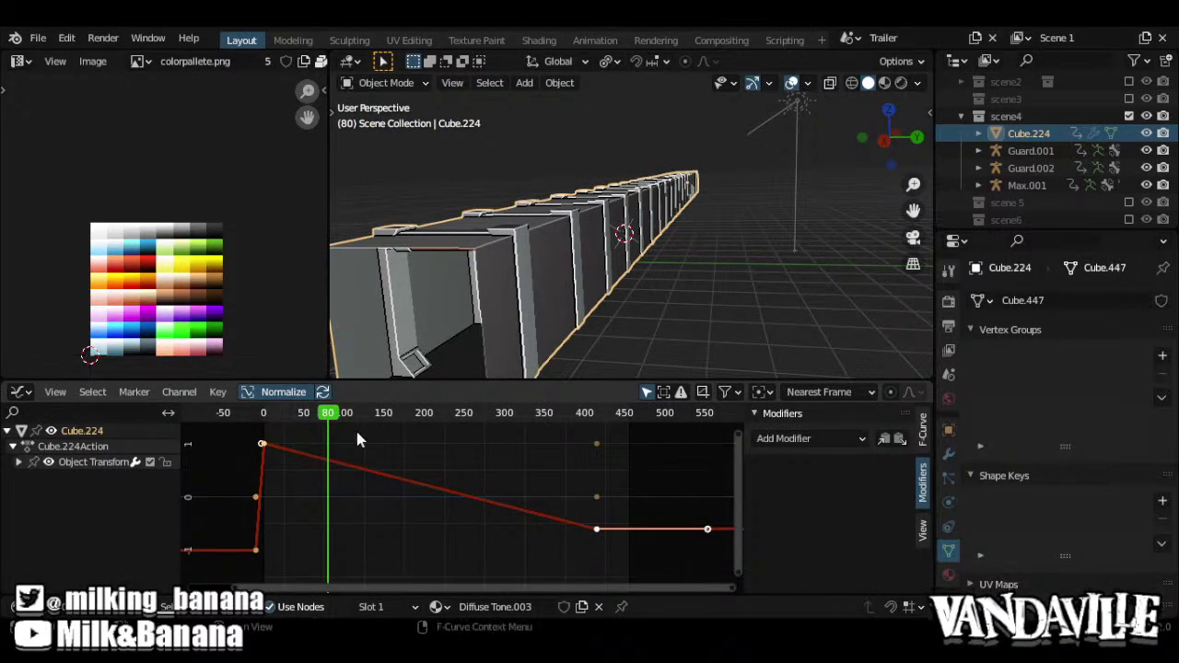
left_click(272, 425)
left_click(264, 412)
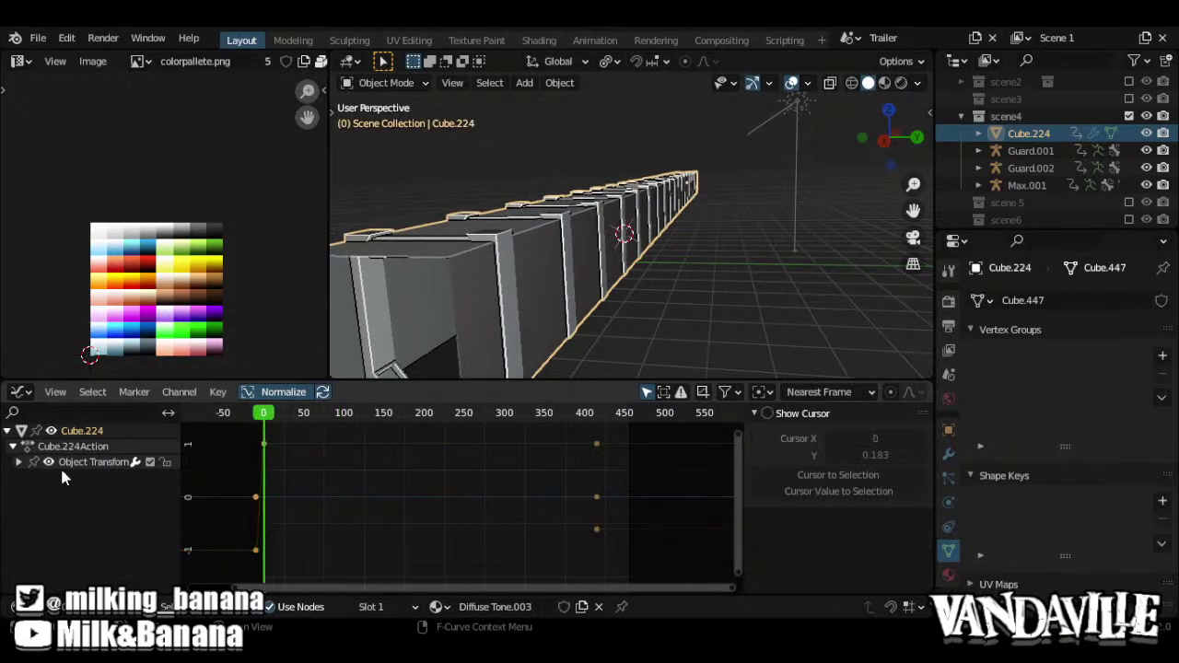
key("space")
key("space")
Add a Stepped Interpolation modifier to Cube.224's X Location curve
left_click(19, 462)
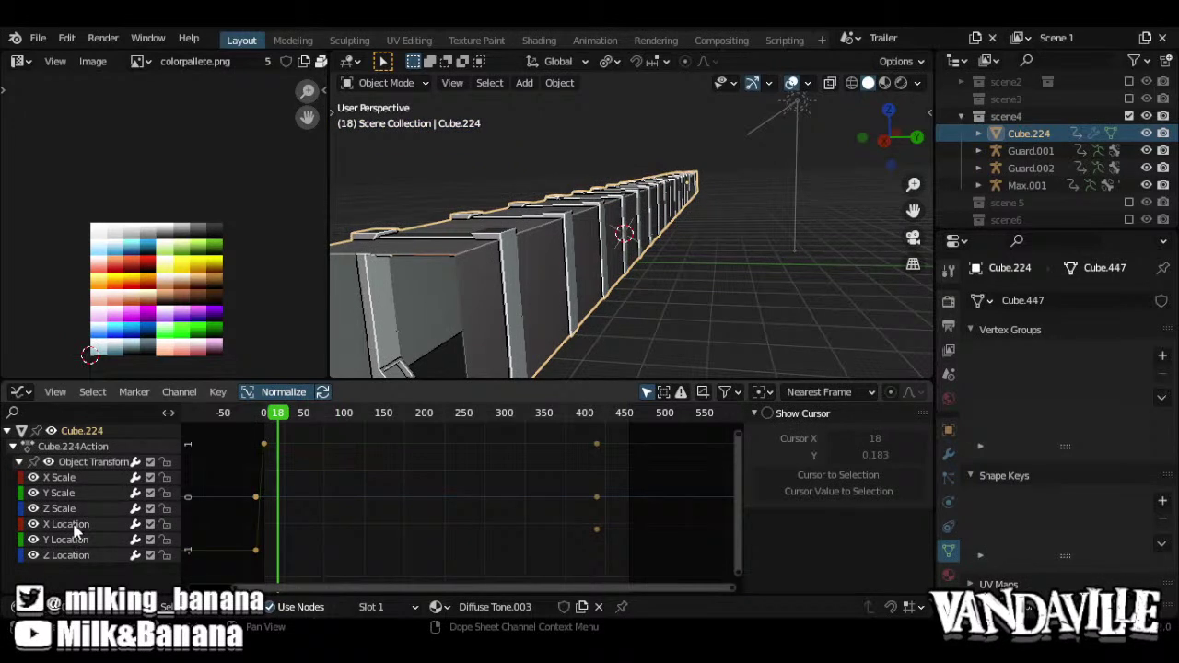
left_click(73, 525)
left_click(823, 439)
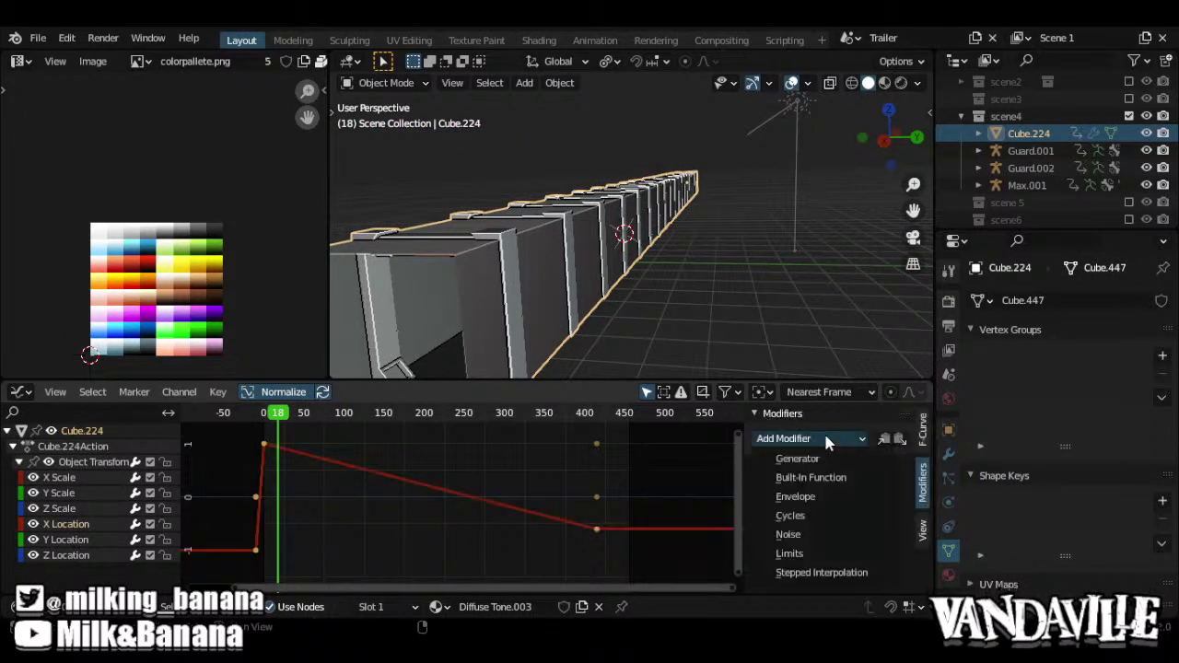
left_click(806, 572)
Tune the Stepped modifier's Step Size through 31 and 9.3 down to 3.3, playing the animation to check the corridor's motion
middle_click_drag(460, 508, 497, 505, "ctrl")
left_click(896, 490)
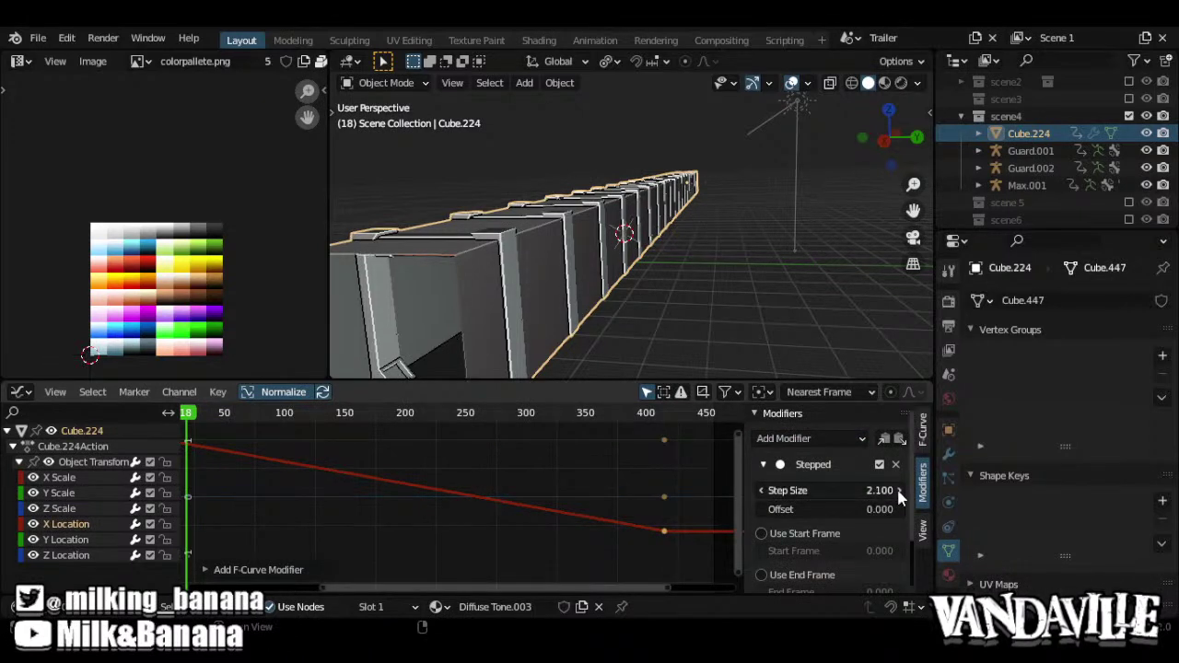
left_click_drag(898, 492, 926, 491)
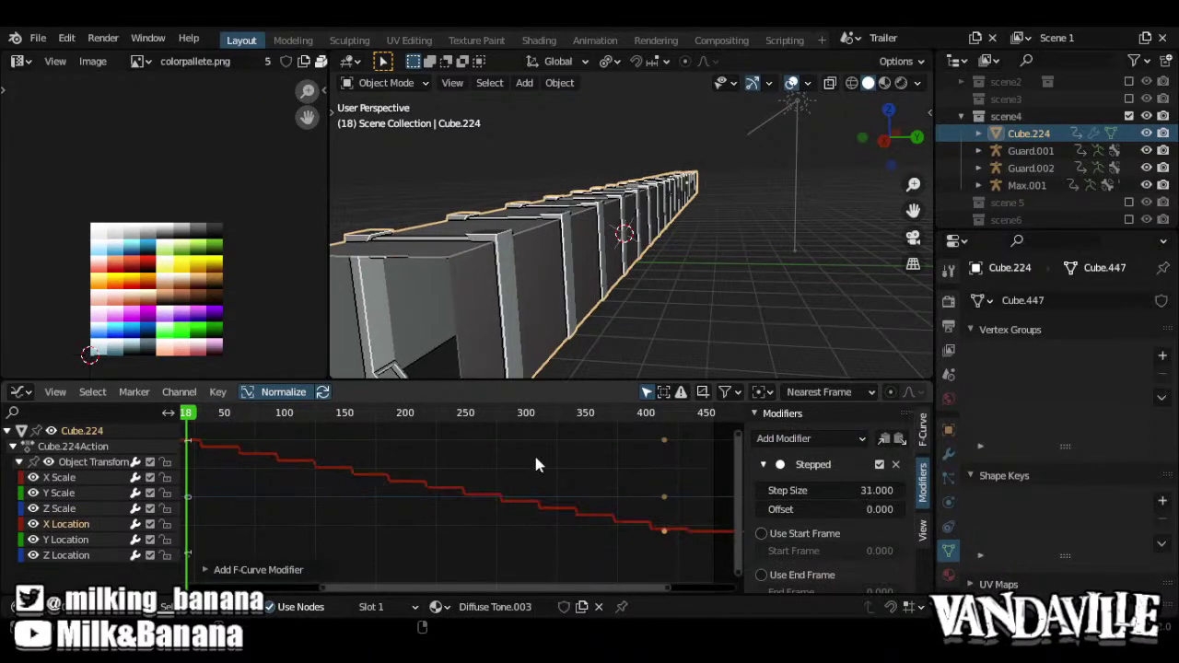
key("Home")
left_click_drag(848, 490, 750, 490)
key("space")
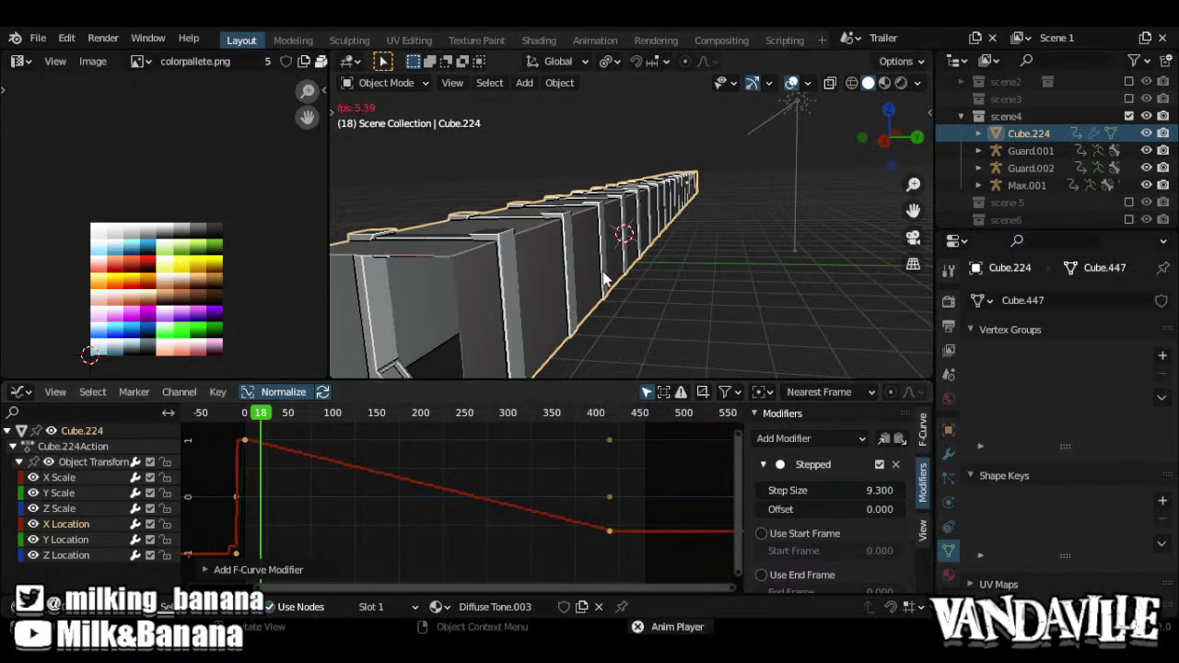
key("space")
left_click_drag(838, 490, 811, 490)
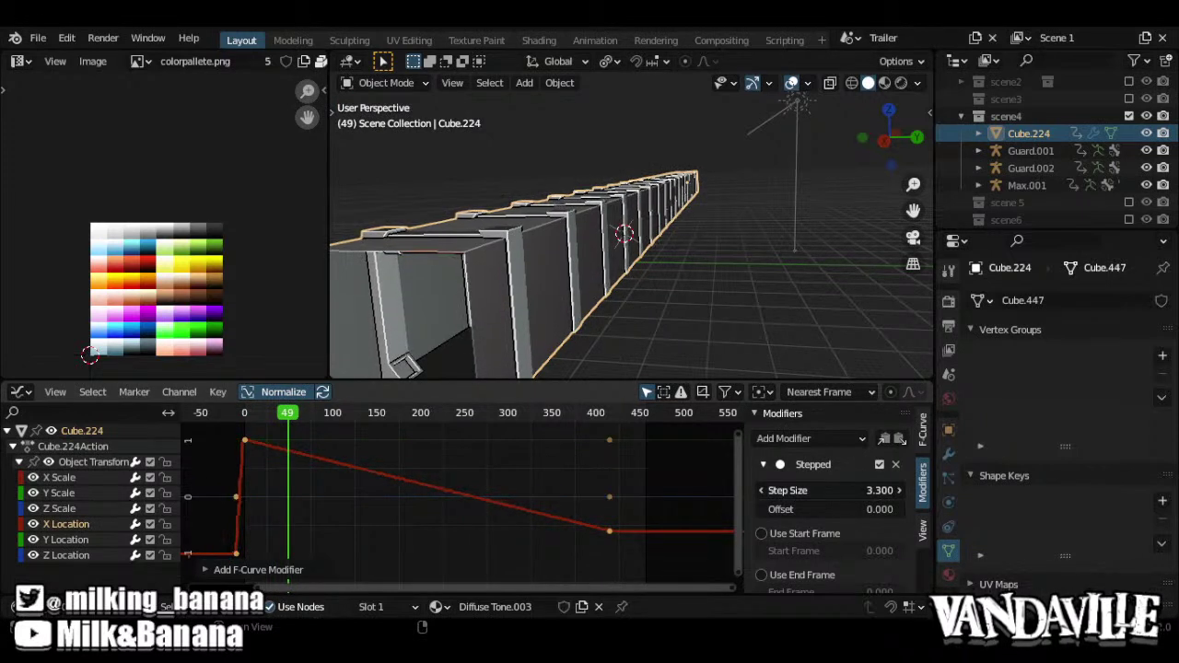
key("space")
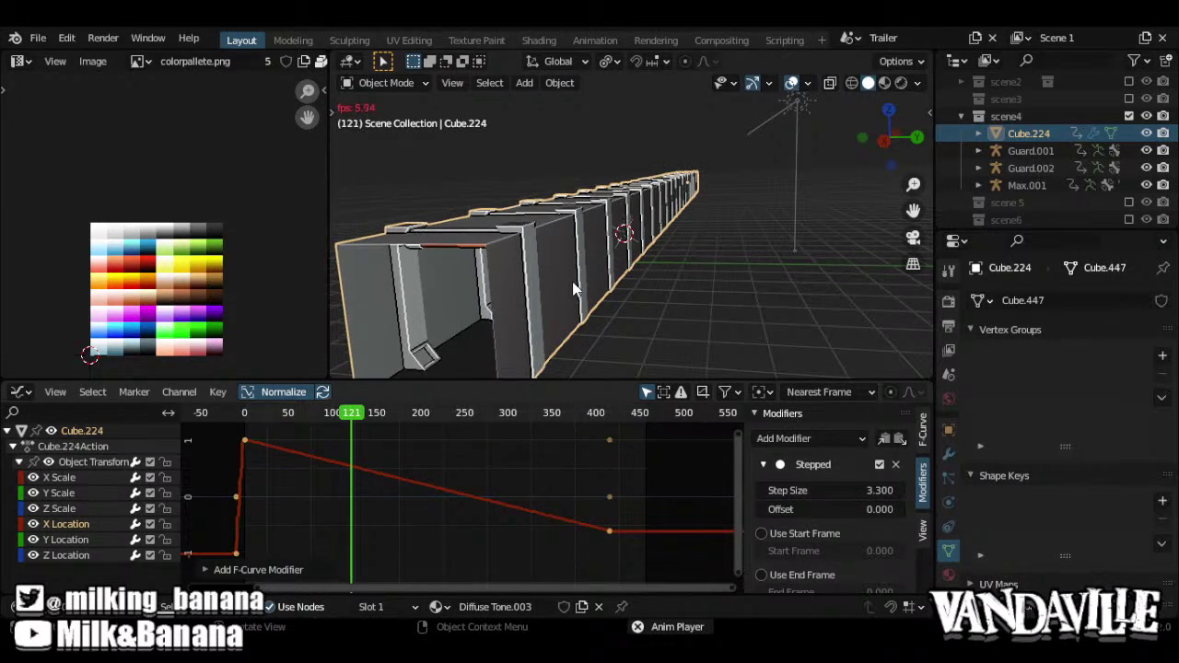
Set the Step Size of Cube.224's Stepped modifier to 1.9 and play the animation to check the corridor's motion
key("space")
left_click_drag(837, 490, 751, 490)
key("space")
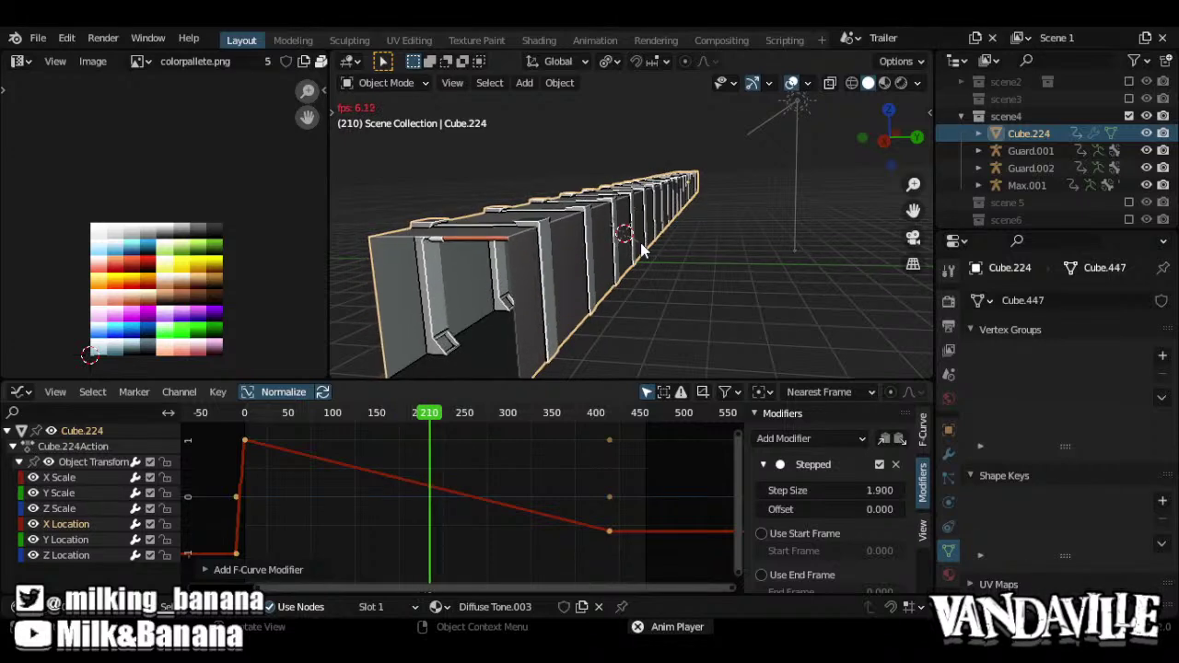
key("space")
mouse_move(659, 244)
middle_mouse_down()
mouse_move(711, 252)
mouse_move(654, 259)
middle_mouse_up()
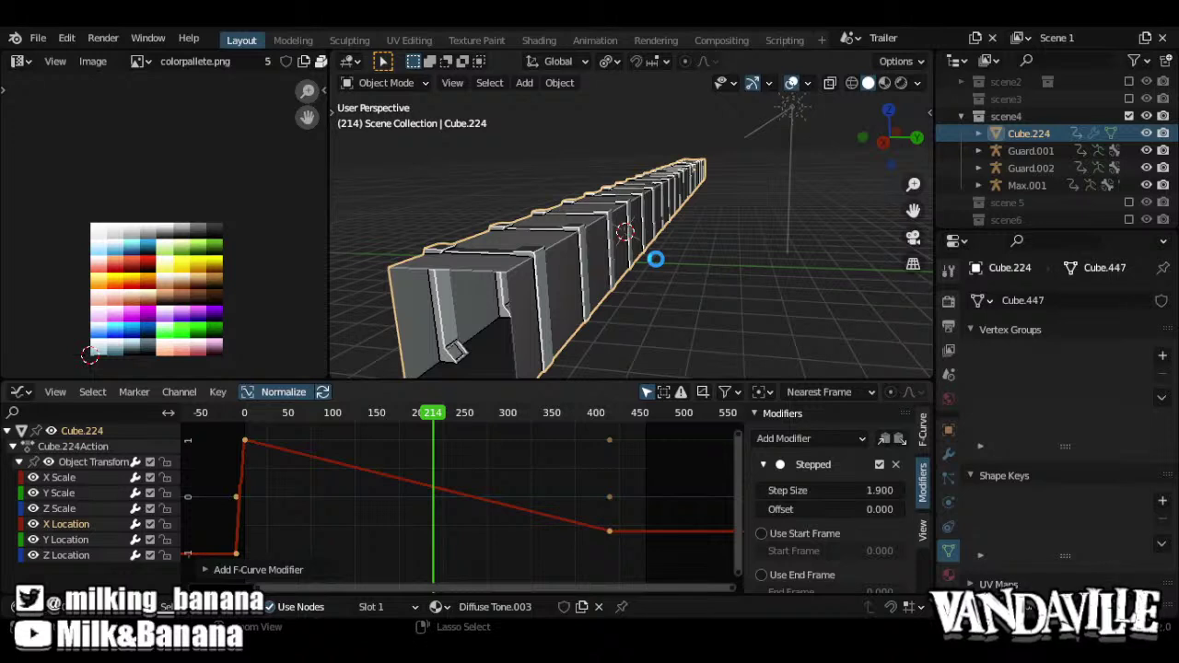
Save the file, then exclude scene4 from the view layer and enable scene3 instead
key("ctrl+s")
key("ctrl+Tab")
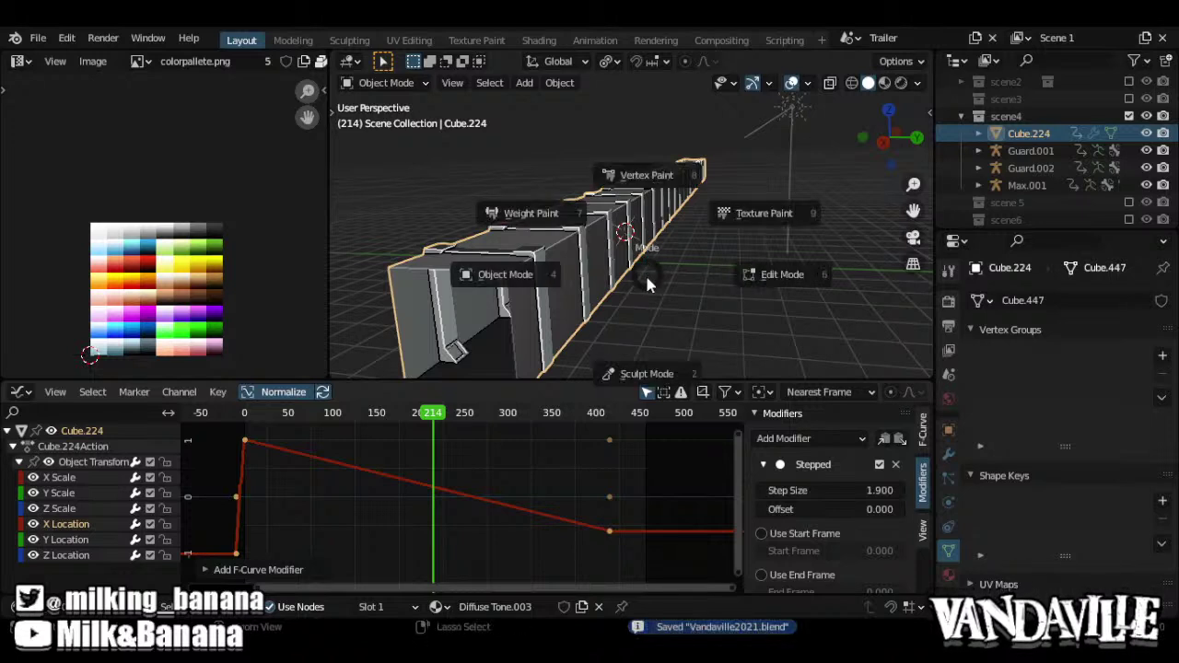
left_click(963, 116)
left_click(1129, 116)
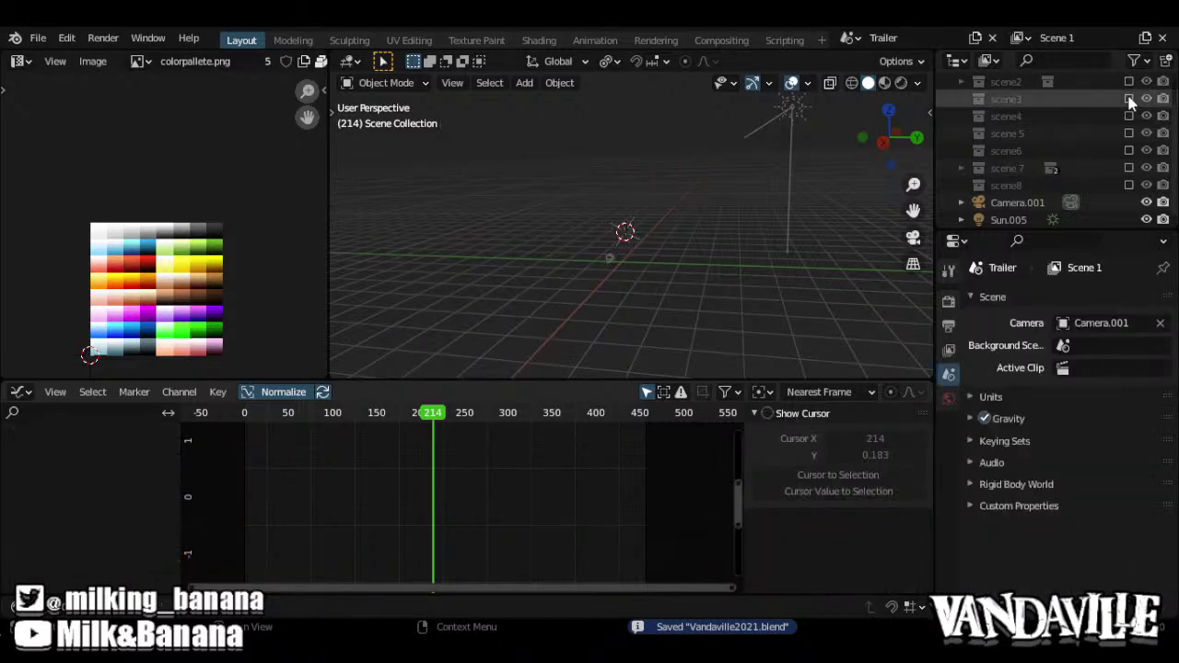
left_click(1129, 98)
middle_click_drag(654, 193, 615, 202)
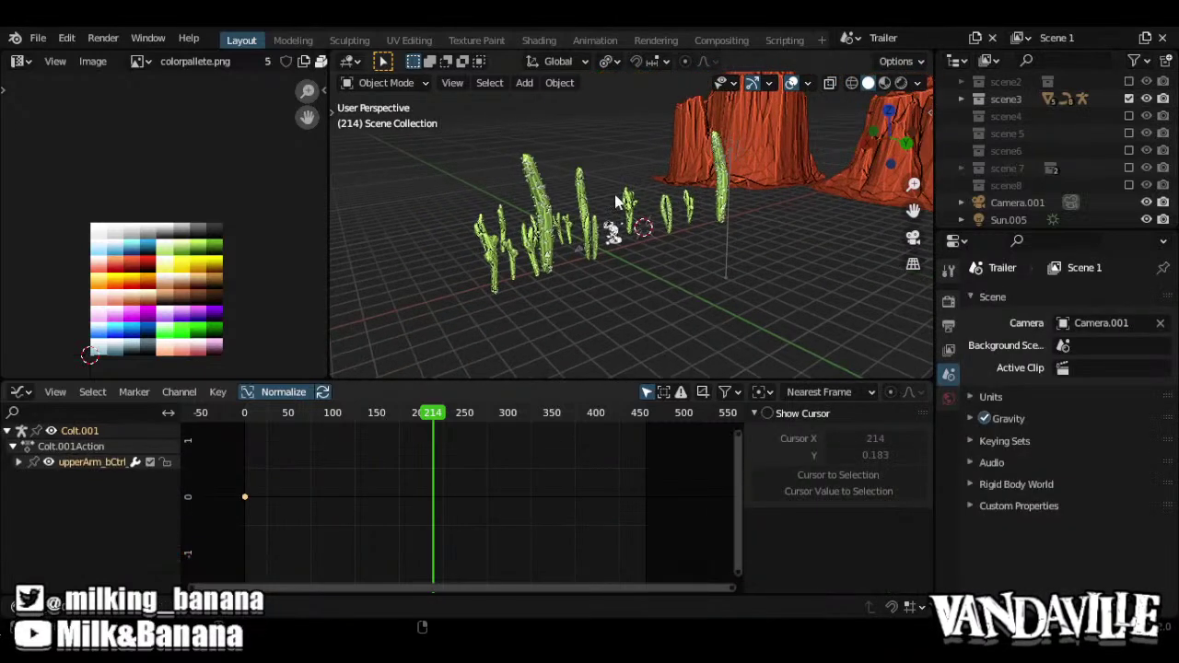
Add a Stepped Interpolation modifier to the Cube.234 cacti's curve and play the animation briefly to check it
left_click(621, 202)
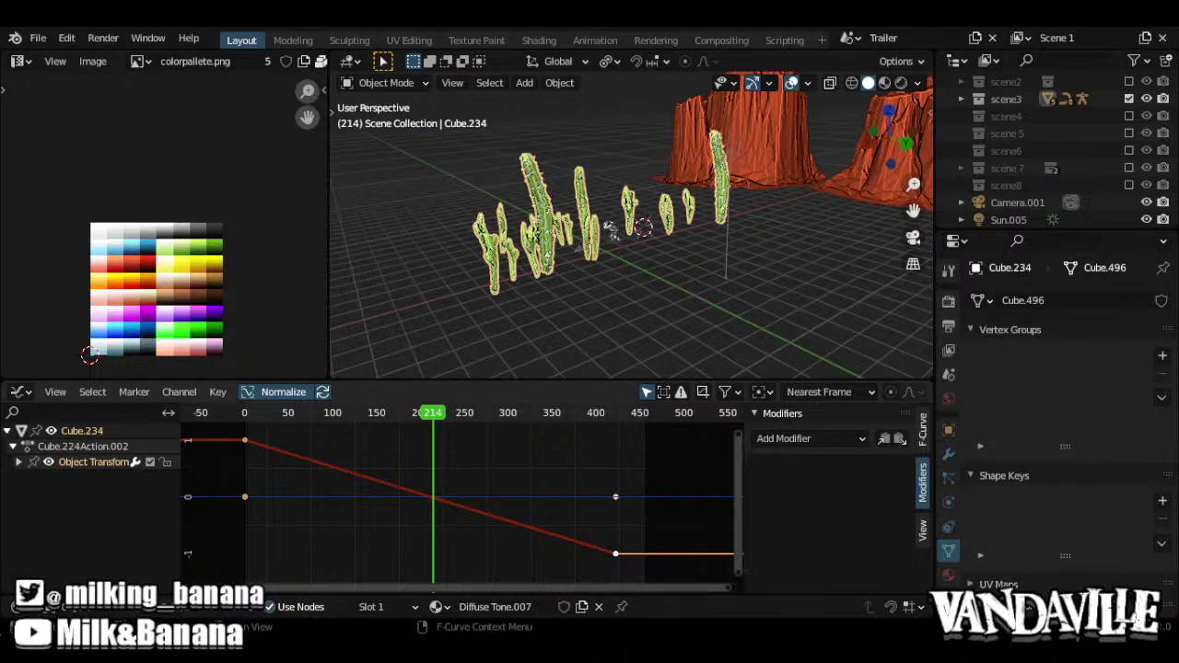
middle_click_drag(537, 279, 746, 350)
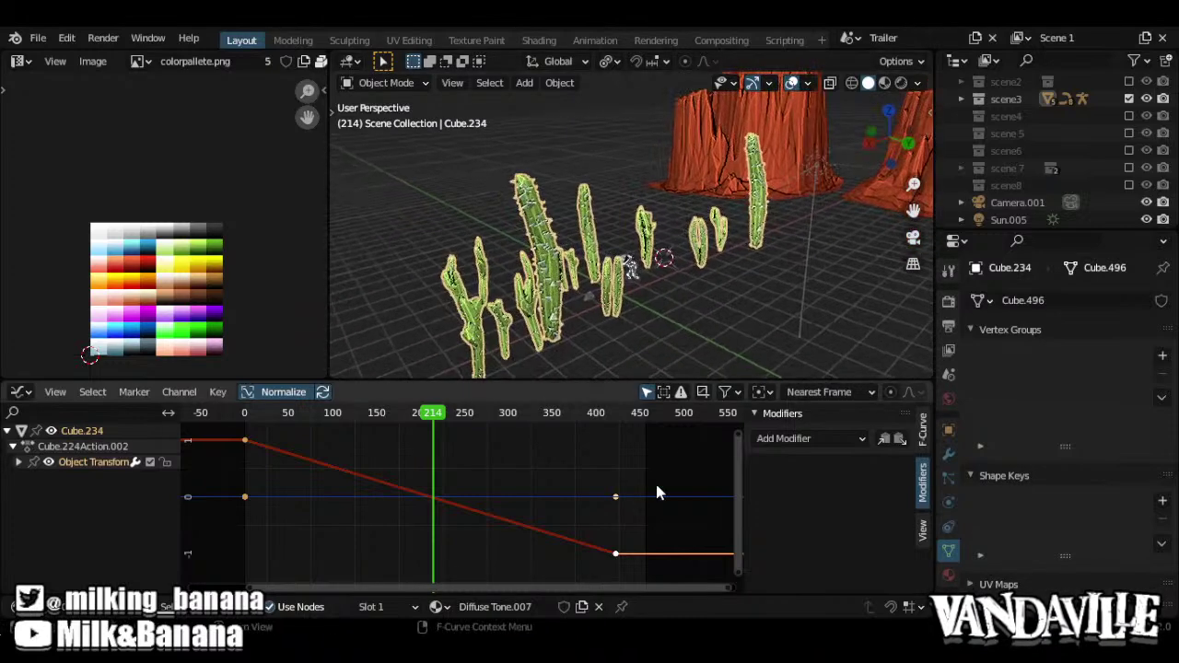
left_click(810, 438)
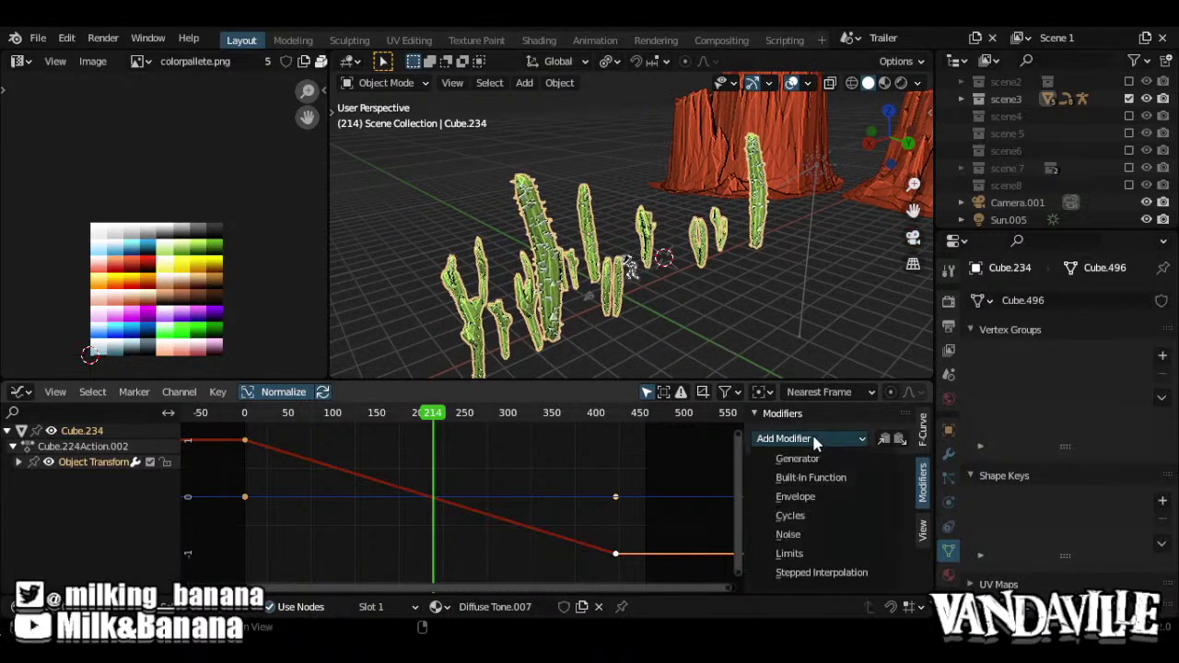
left_click(821, 573)
key("space")
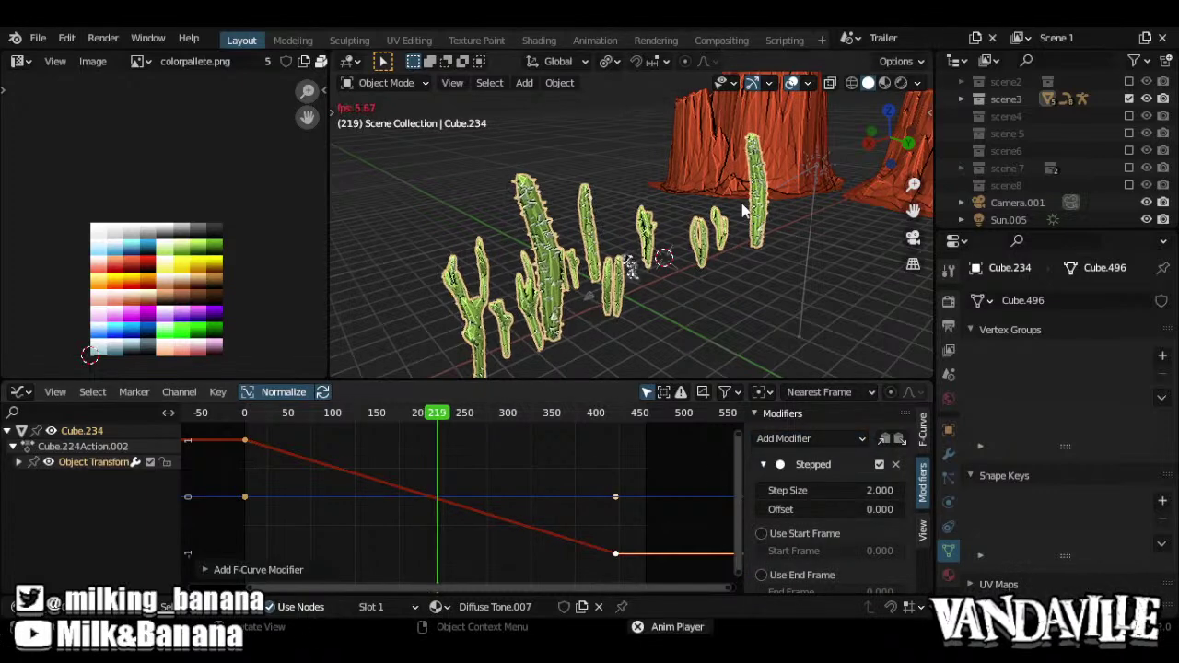
key("space")
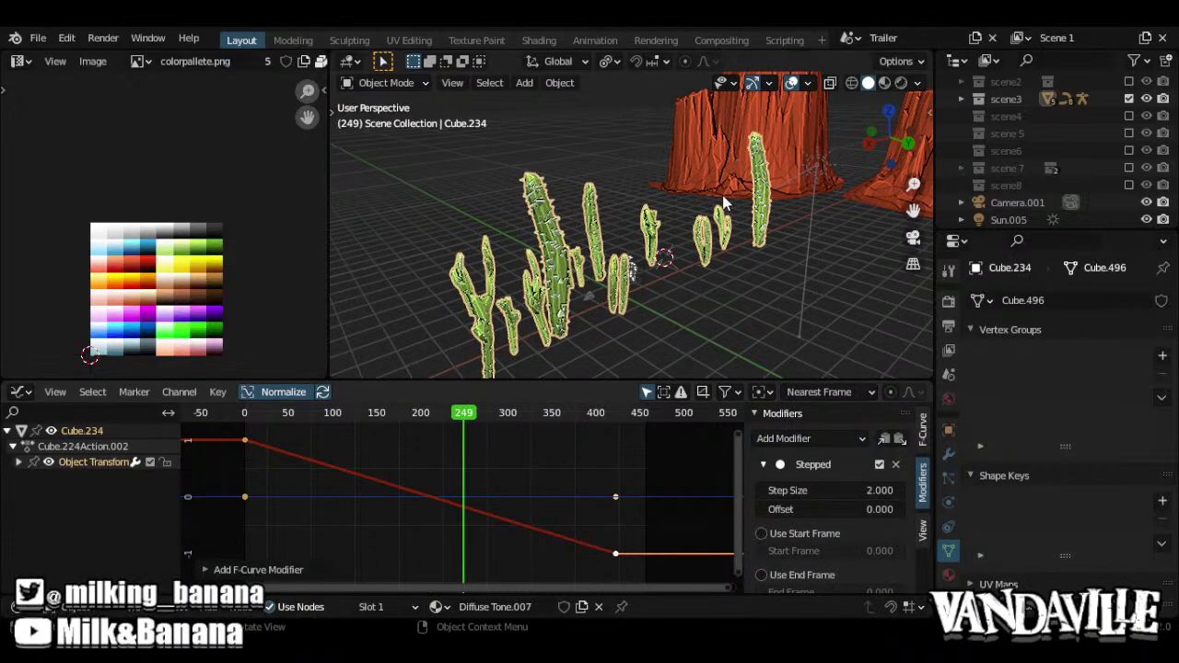
Give the Landscape.006 rock's keyframes Linear interpolation and add a Stepped Interpolation modifier to its curve
left_click(728, 195)
right_click(488, 525)
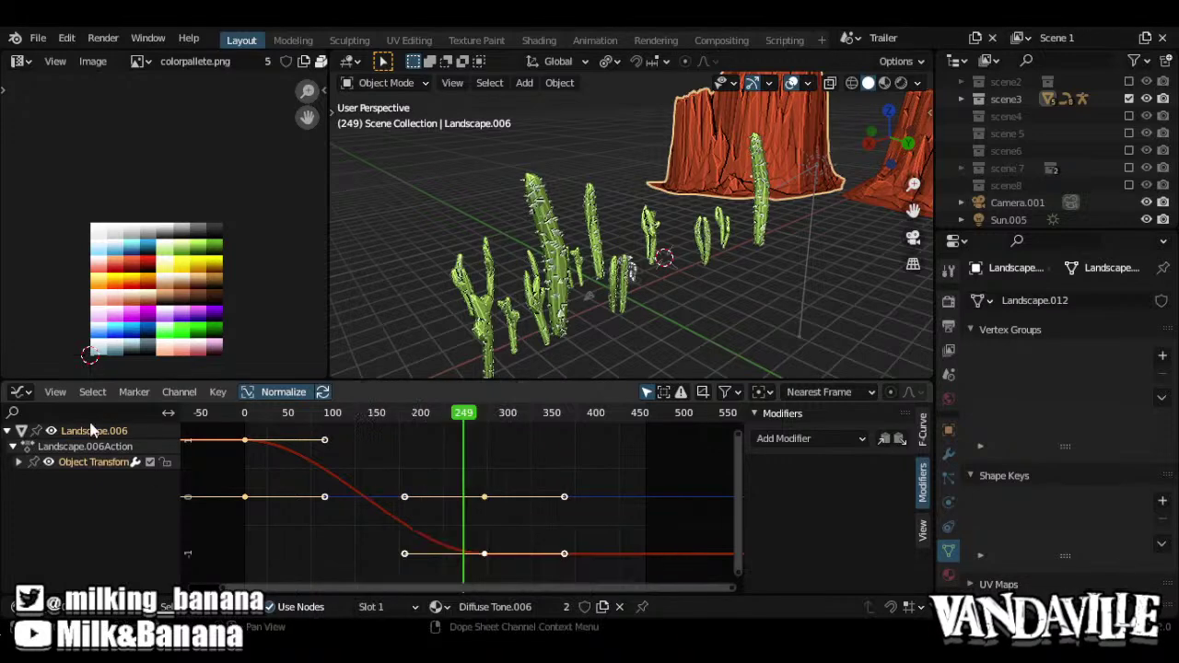
right_click(387, 471)
mouse_move(386, 470)
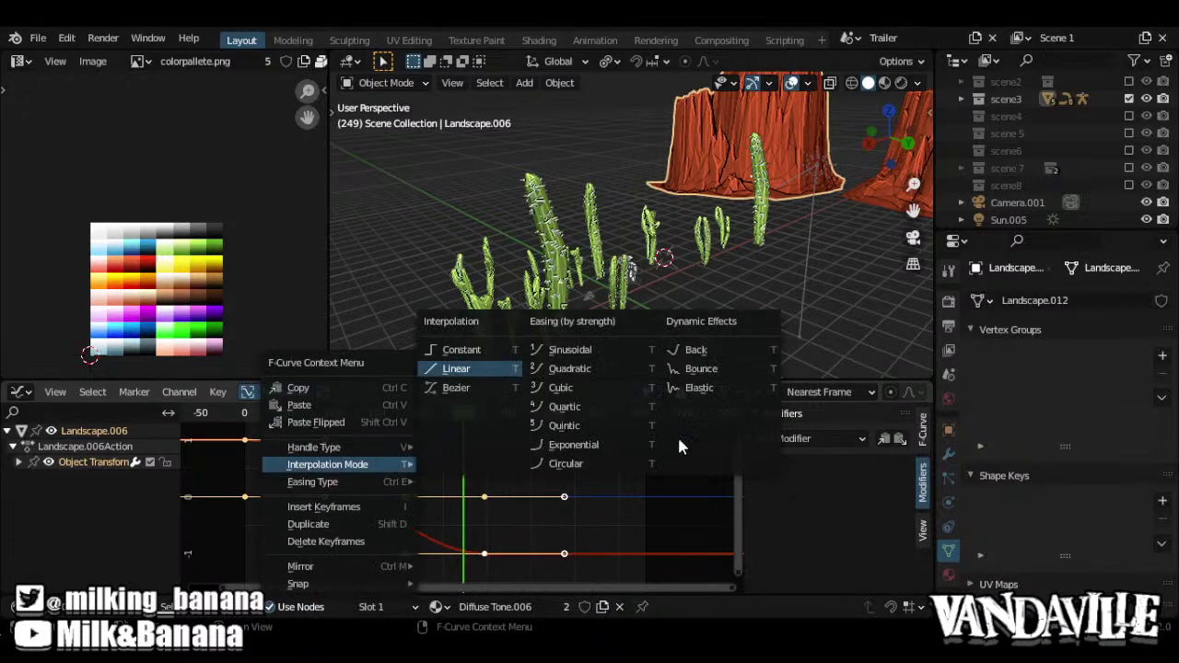
key("Return")
left_click(811, 438)
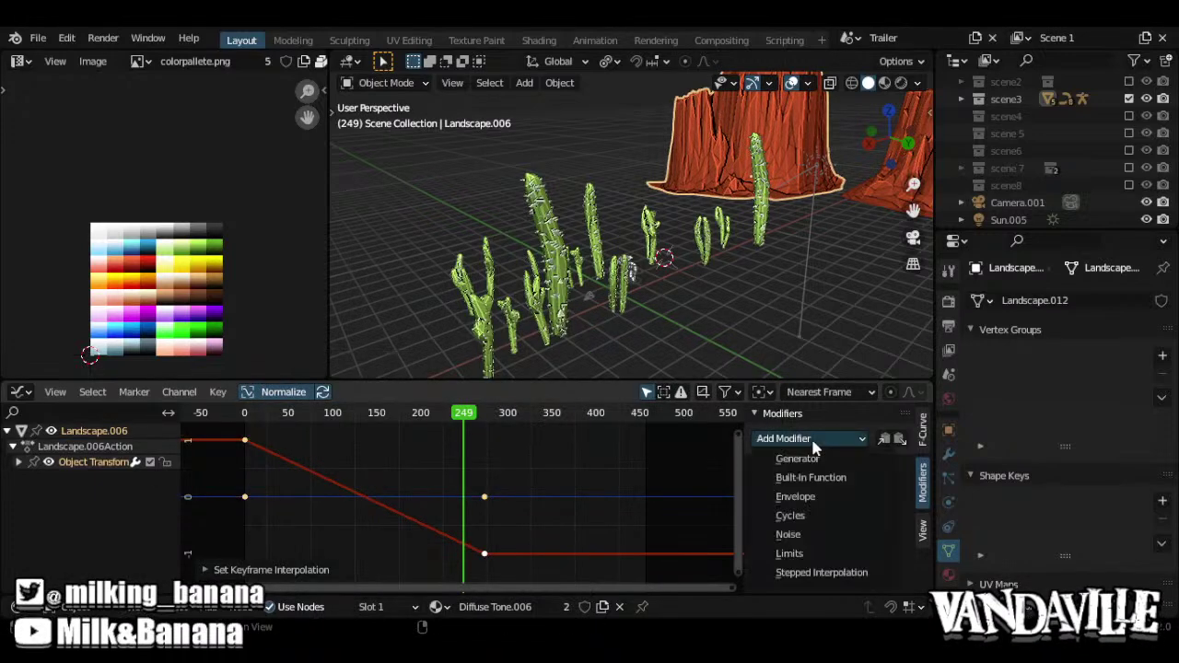
left_click(816, 573)
Set the Landscape.007 rock's keyframes to Linear interpolation and add a Stepped Interpolation modifier to its curve
middle_click_drag(764, 267, 646, 270)
left_click(718, 219)
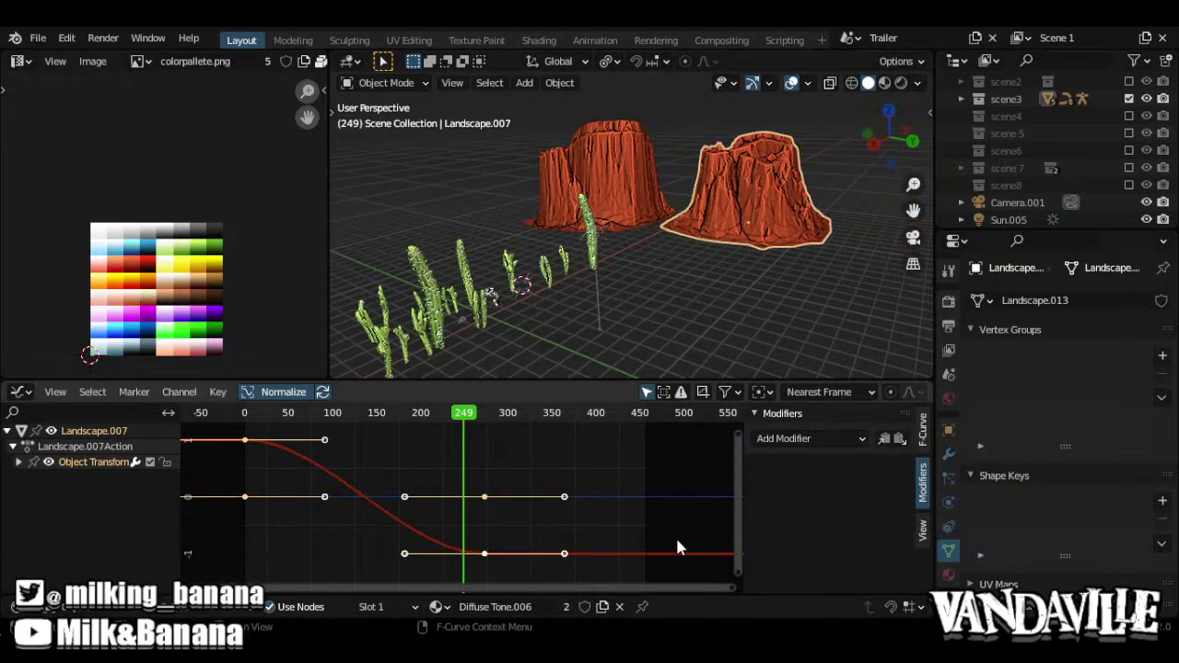
right_click(515, 522)
mouse_move(514, 518)
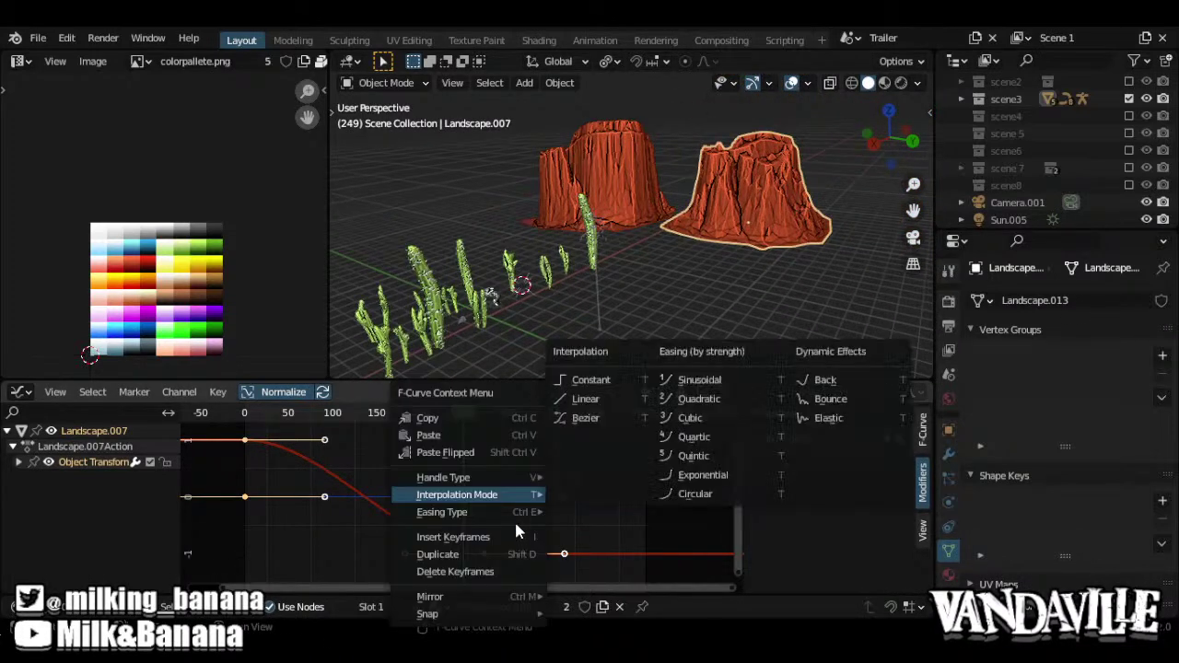
left_click(575, 401)
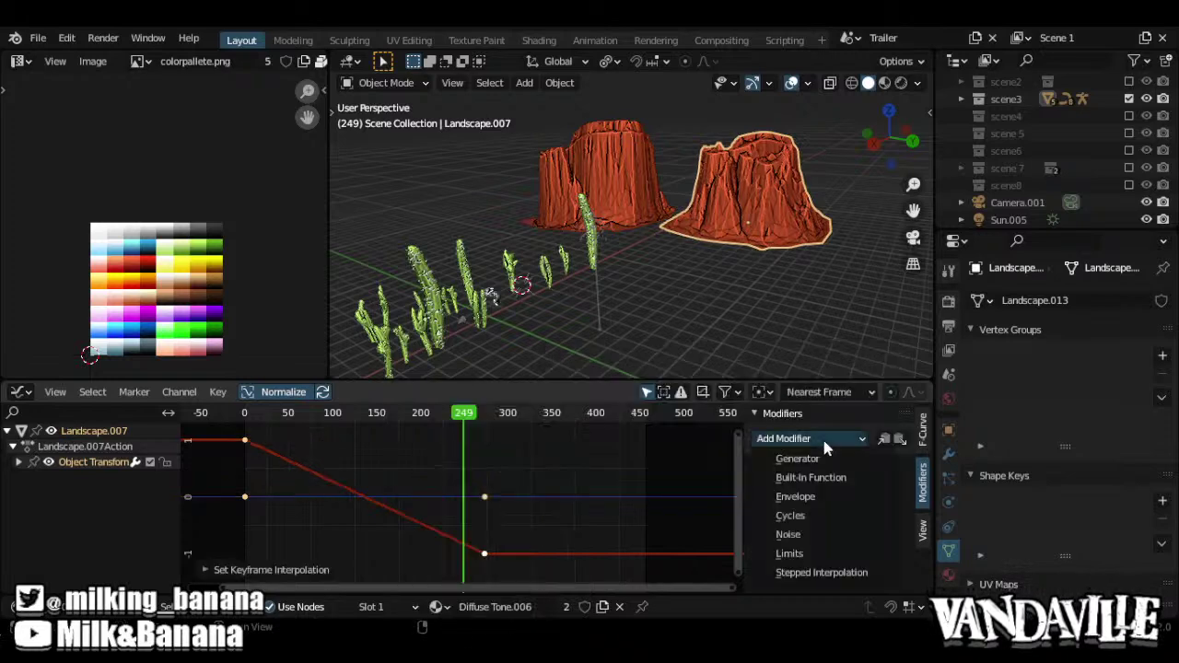
left_click(805, 573)
middle_click_drag(610, 245, 720, 223)
scroll(640, 220, "up", 2)
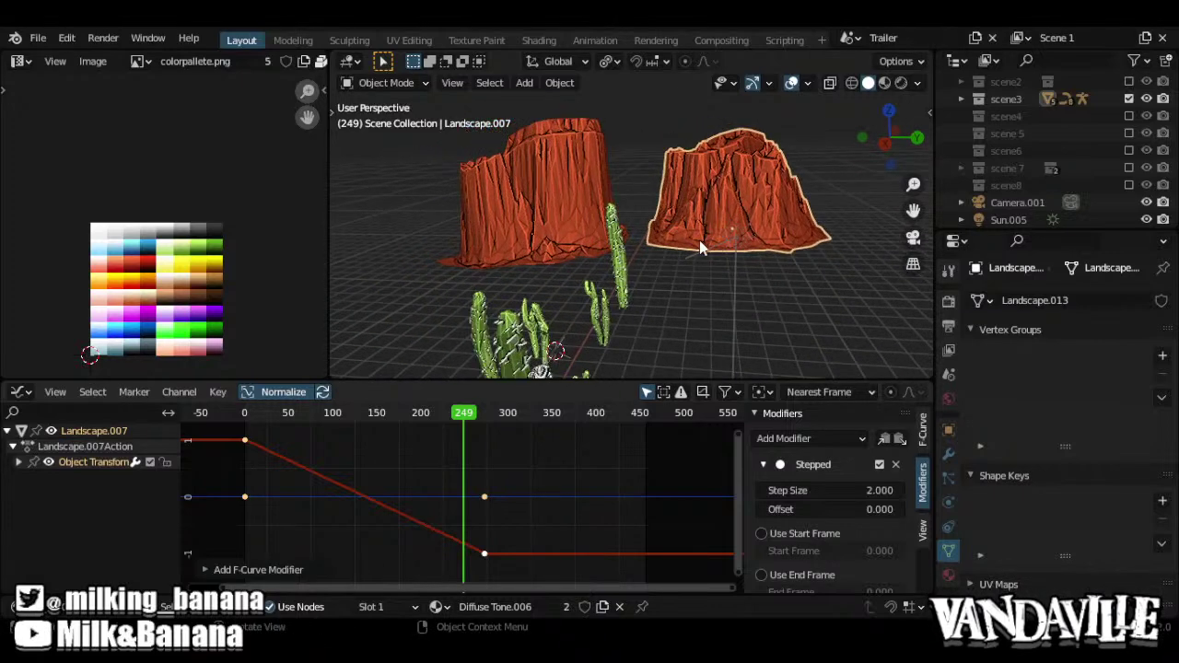
Exclude scene3 from the view layer and enable scene 5 in its place, briefly checking scene 1 and scene4
left_click(1129, 98)
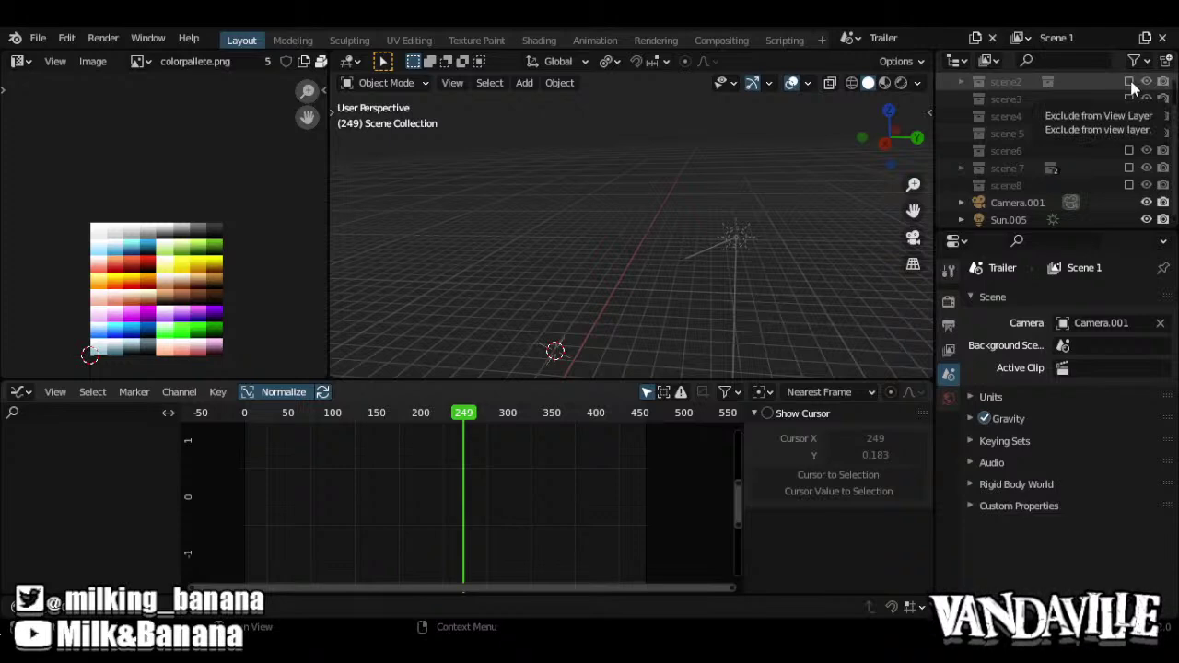
middle_click_drag(614, 303, 622, 276)
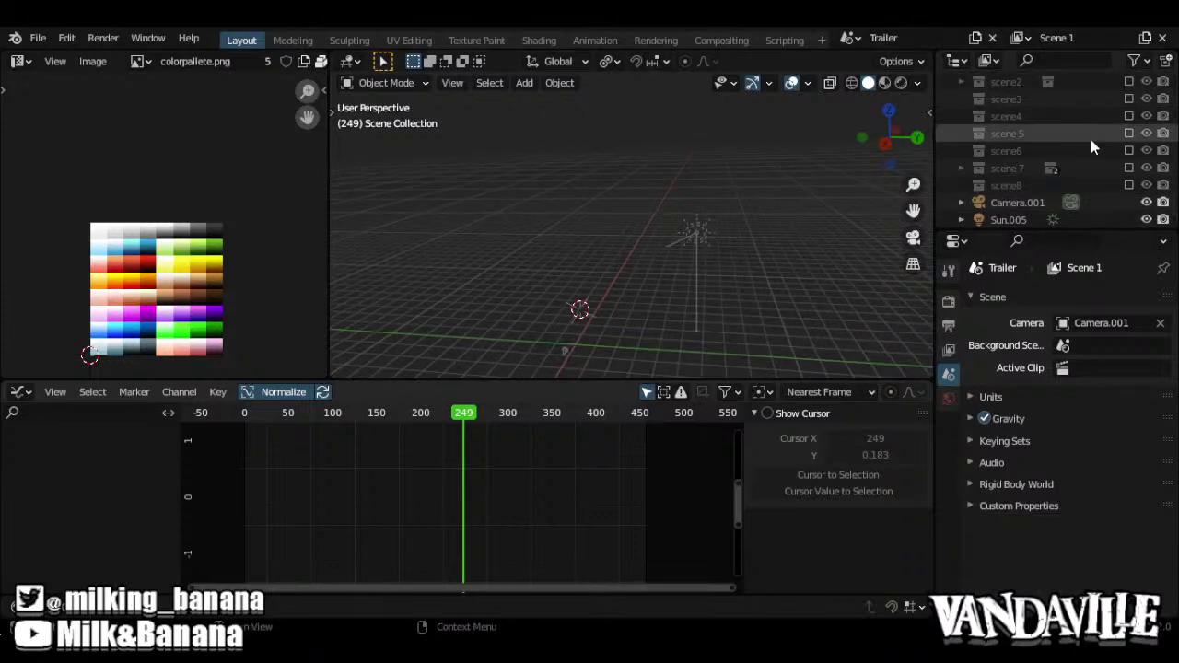
scroll(1089, 135, "up", 2)
left_click(1129, 98)
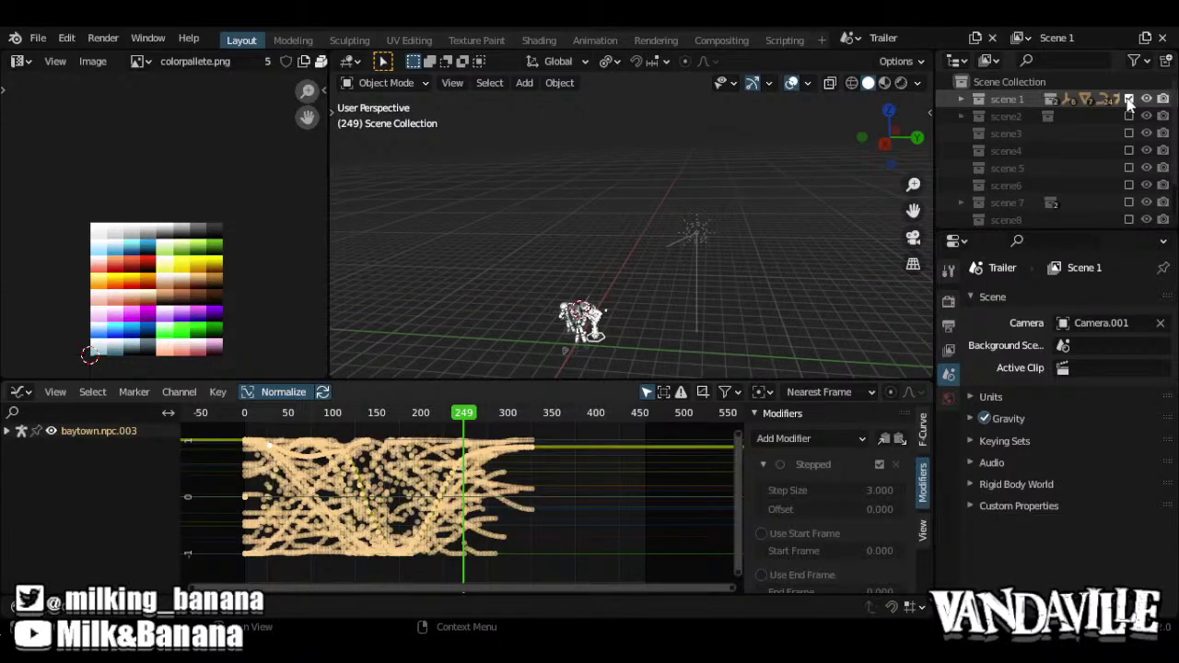
left_click(1130, 98)
middle_click_drag(727, 274, 659, 279)
left_click(1129, 168)
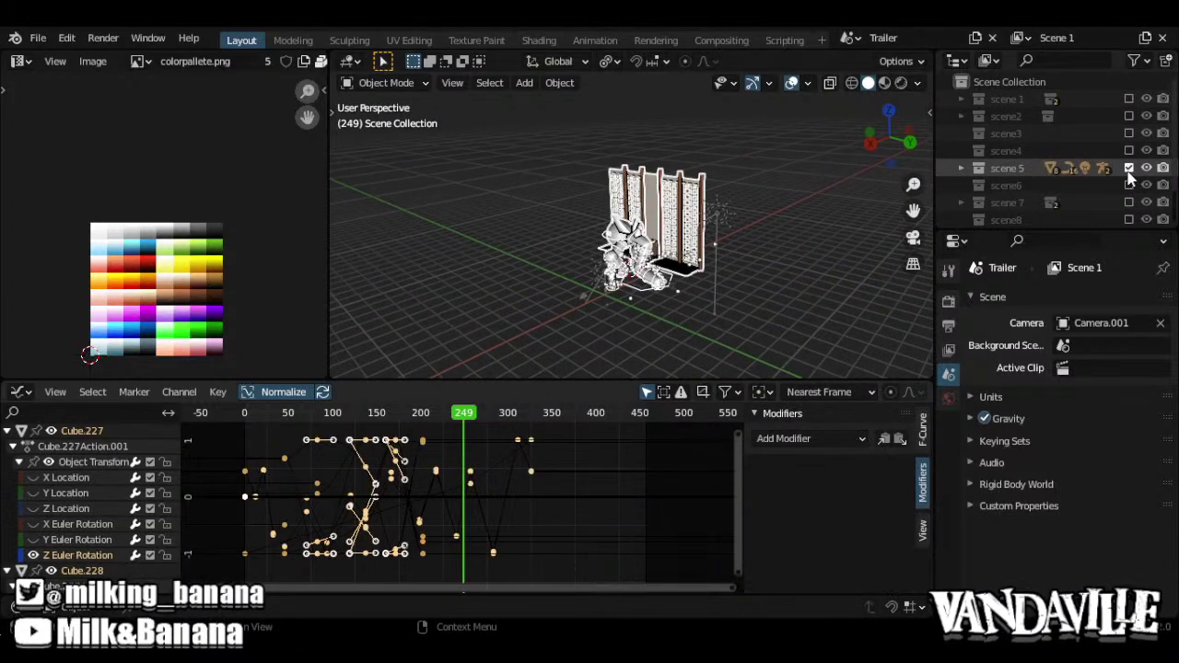
left_click(1129, 169)
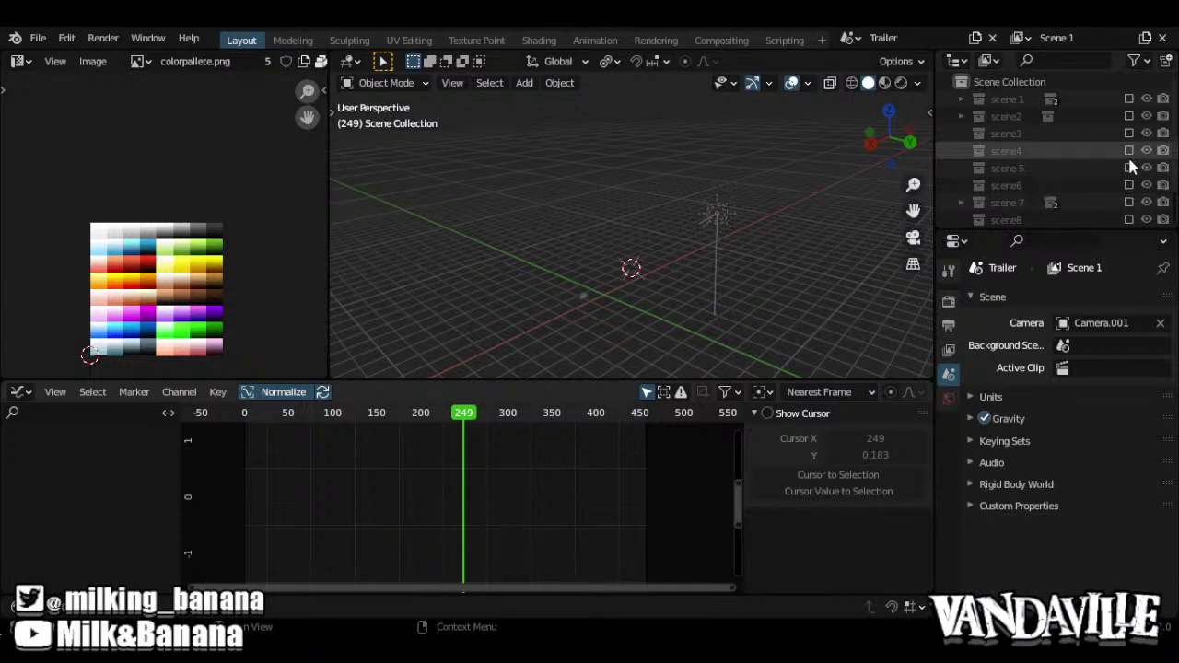
left_click(1129, 151)
left_click(1130, 152)
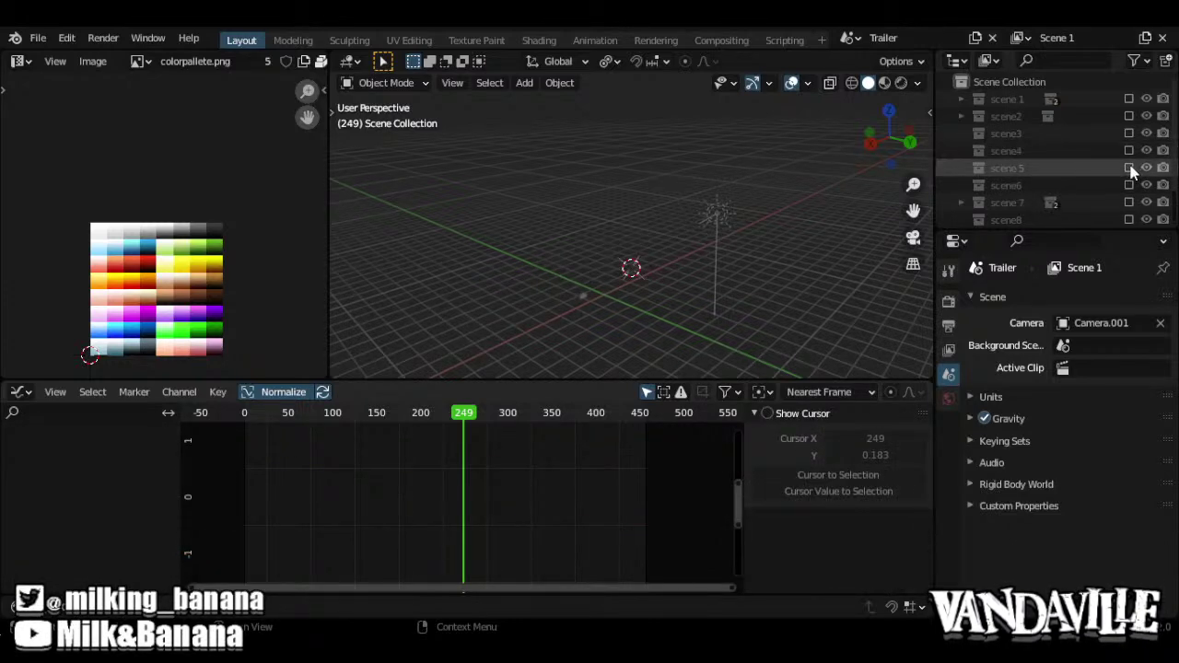
left_click(1129, 169)
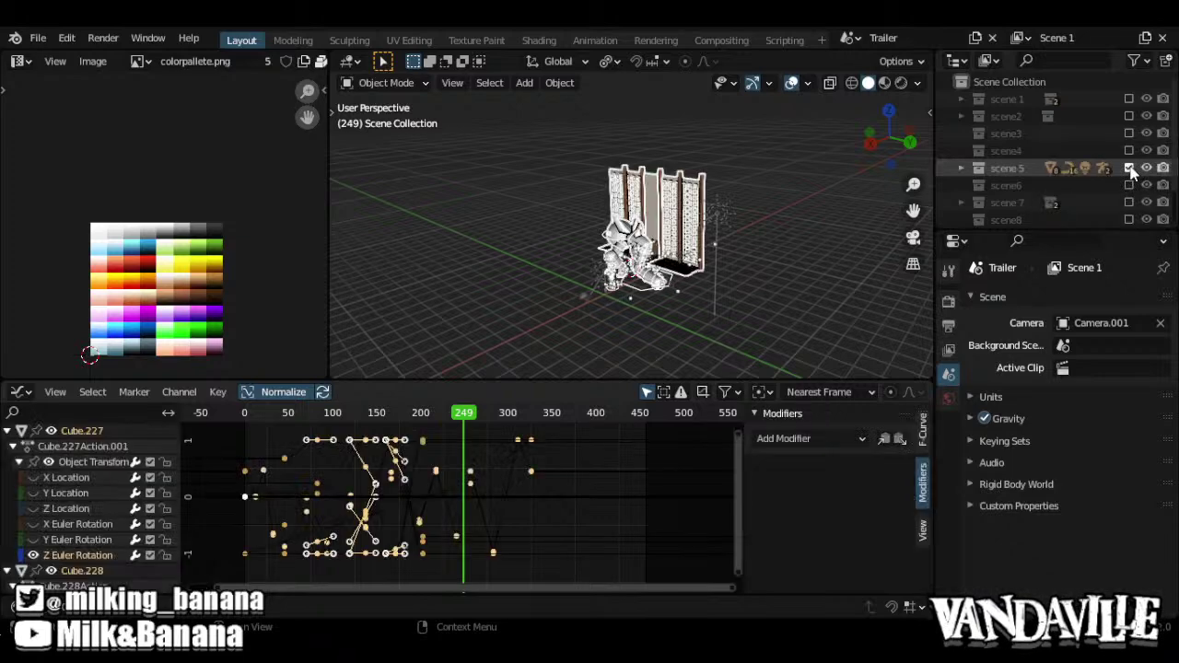
Examine scene 5's golem, small character and background from several angles and through the camera
middle_click_drag(631, 264, 679, 261)
scroll(672, 281, "up", 5)
scroll(679, 261, "down", 8)
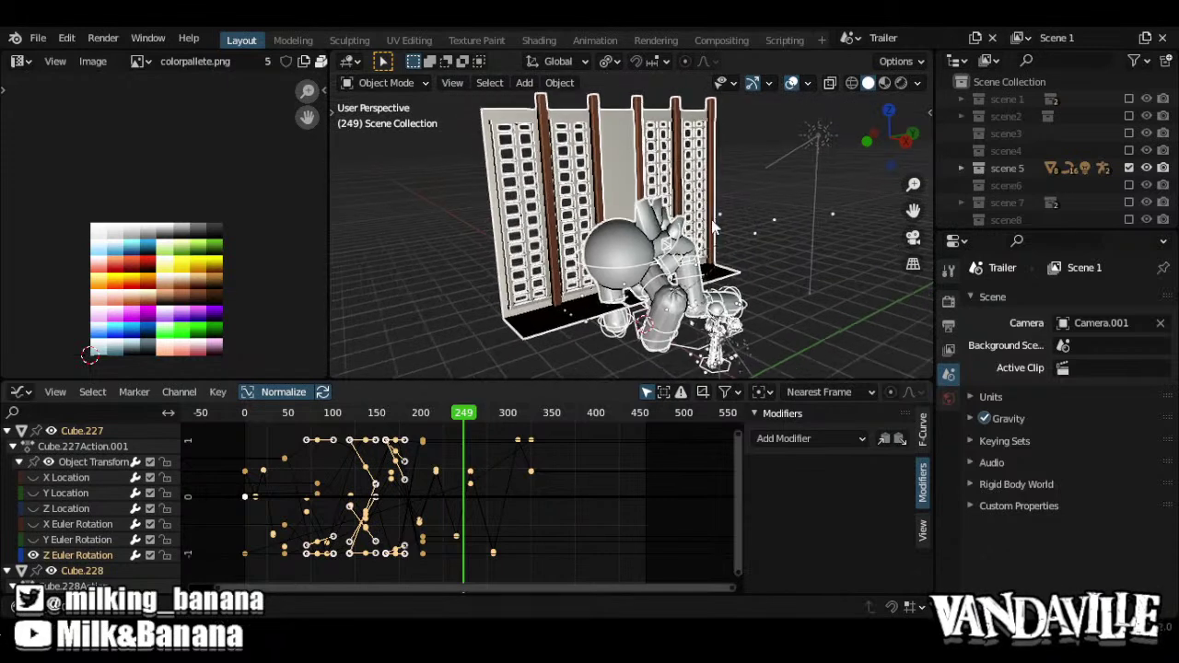
middle_click_drag(704, 281, 652, 282)
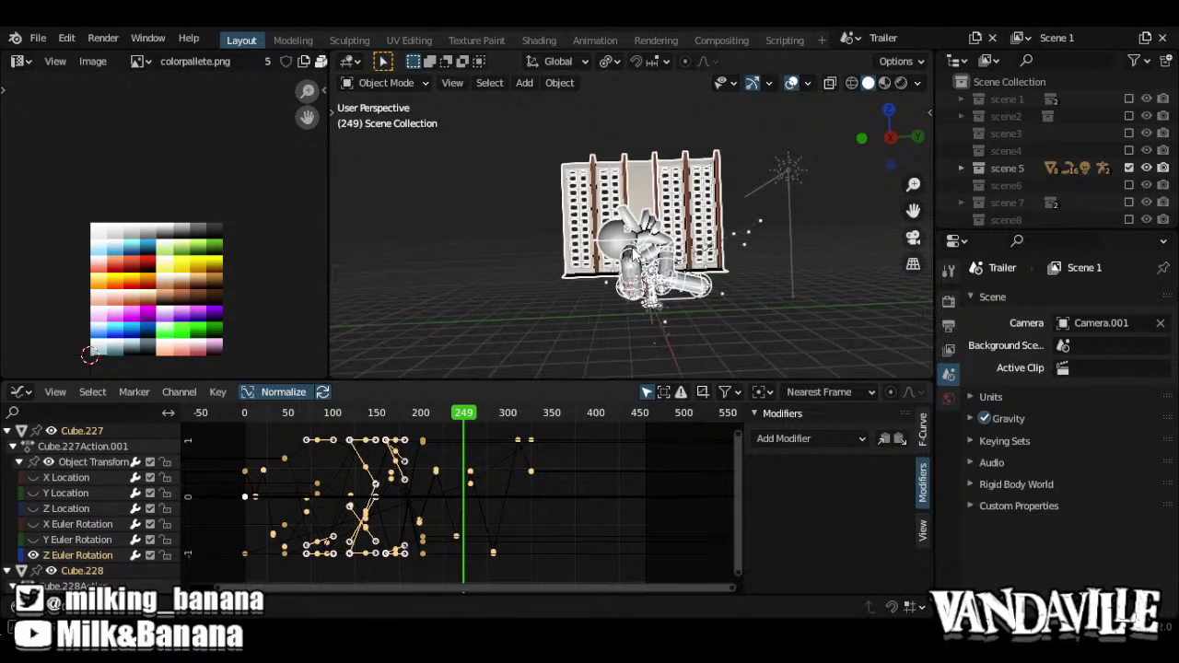
key("KP_0")
scroll(643, 276, "down", 3)
scroll(640, 281, "down", 1)
middle_click_drag(633, 281, 763, 275, "shift")
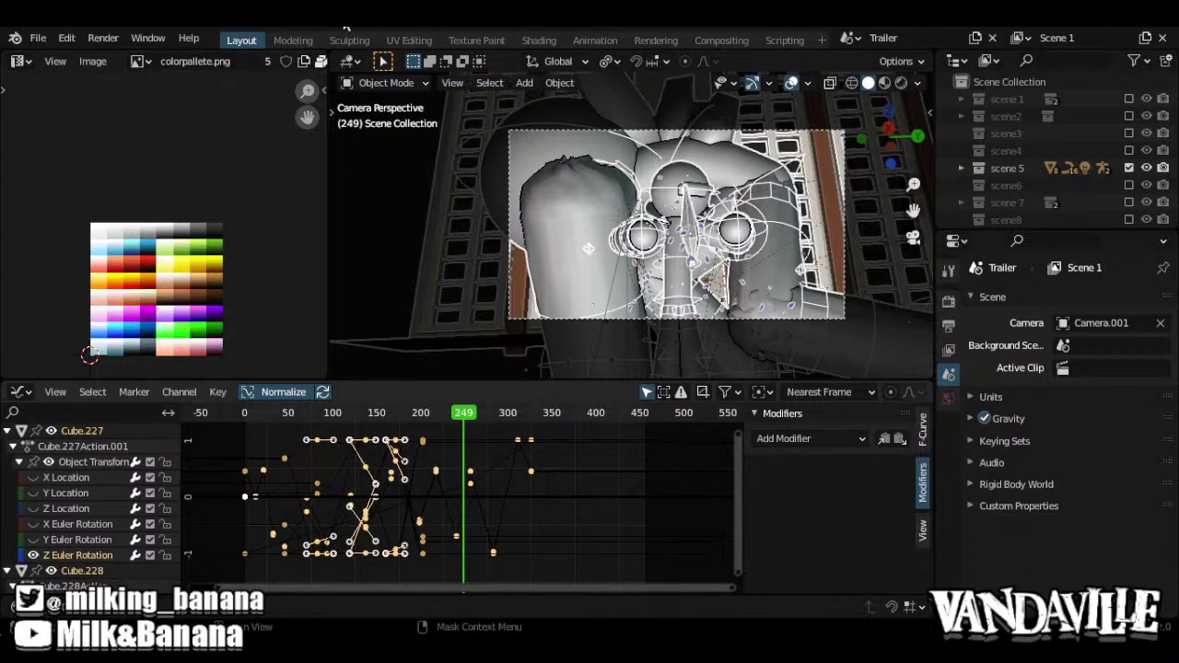
middle_click_drag(656, 187, 713, 212)
scroll(480, 271, "up", 3)
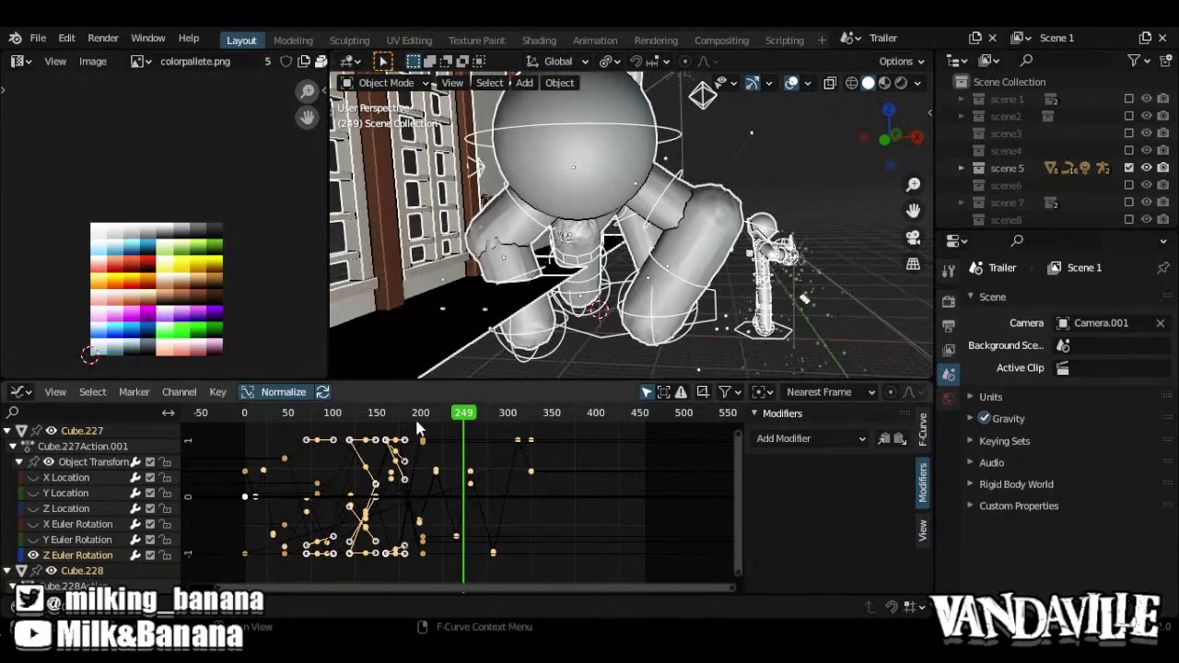
middle_click_drag(691, 313, 373, 350)
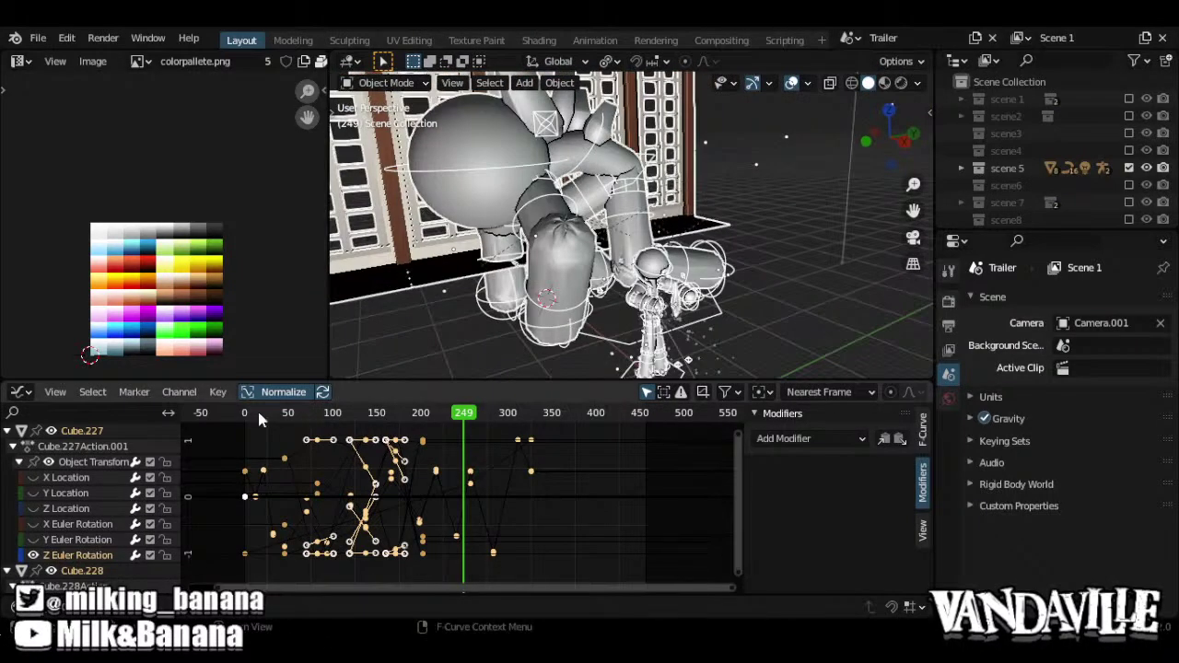
Go to frame 156, select the Golem.001 armature and switch it to Pose Mode
key("shift+Left")
key("ctrl+z")
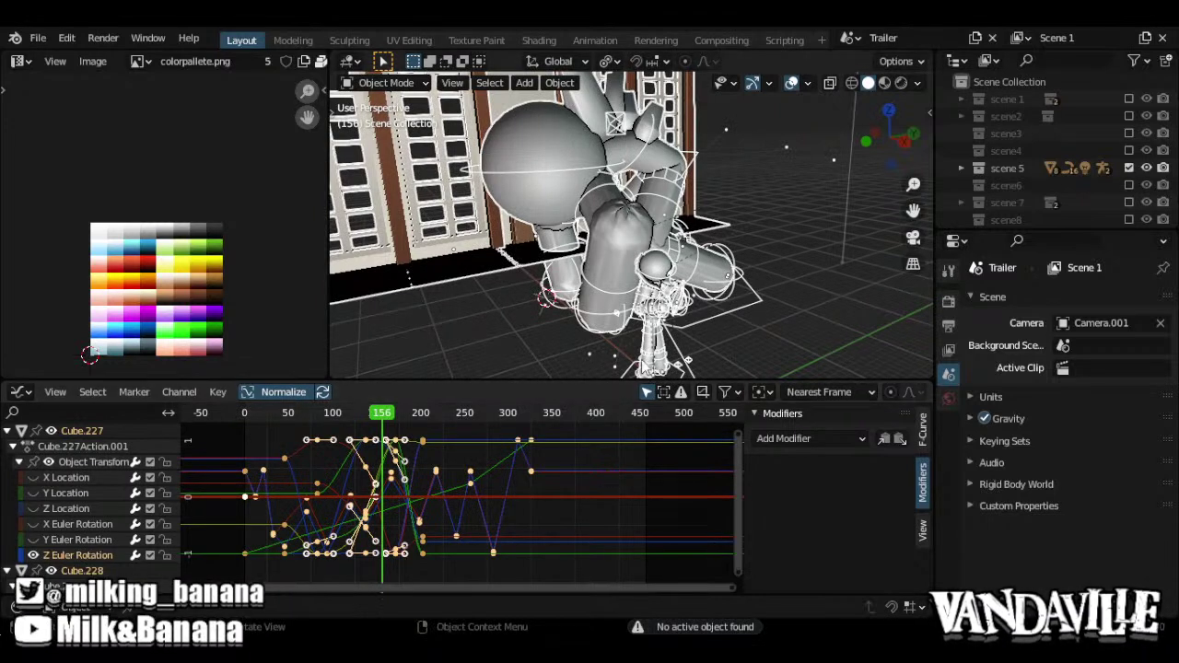
left_click(750, 315)
key("ctrl+z")
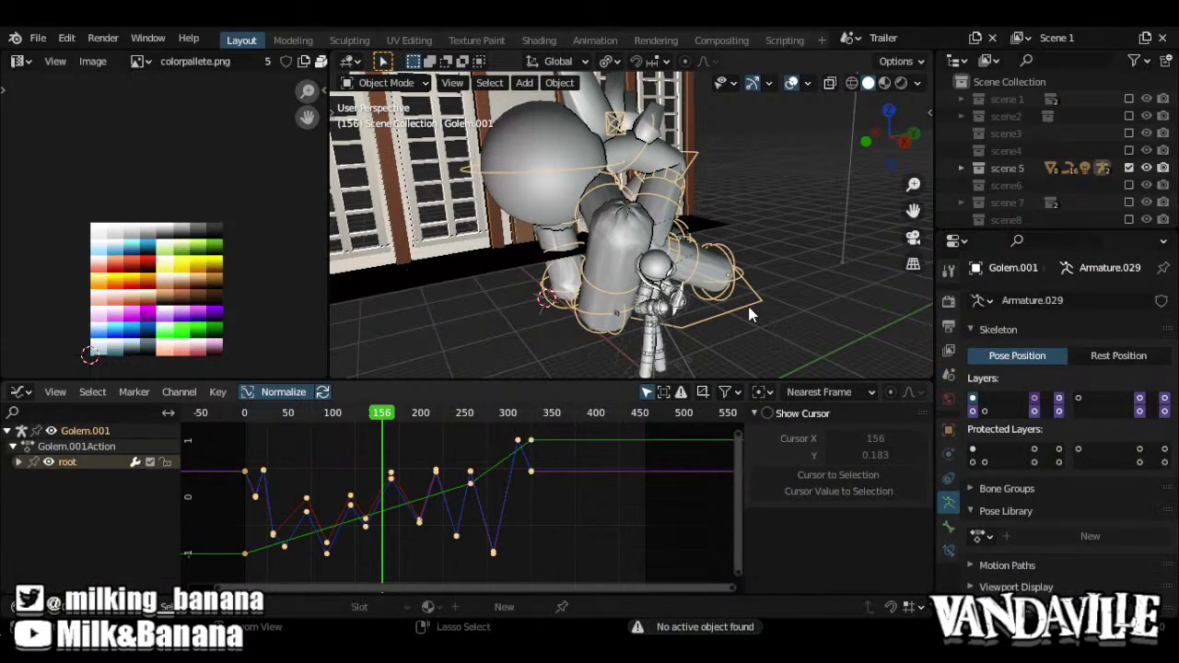
key("ctrl+Tab")
Sample all selected animation curves of the Golem.001 armature so every frame has its own keyframe
middle_click_drag(494, 528, 578, 521)
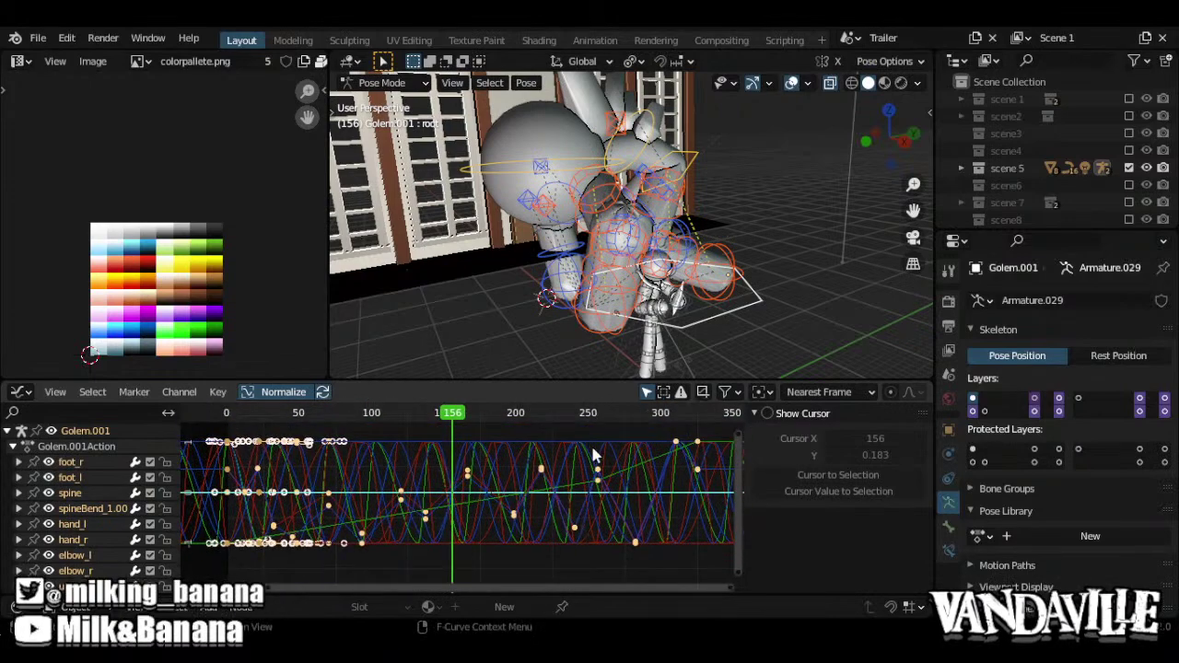
middle_click_drag(591, 307, 653, 330)
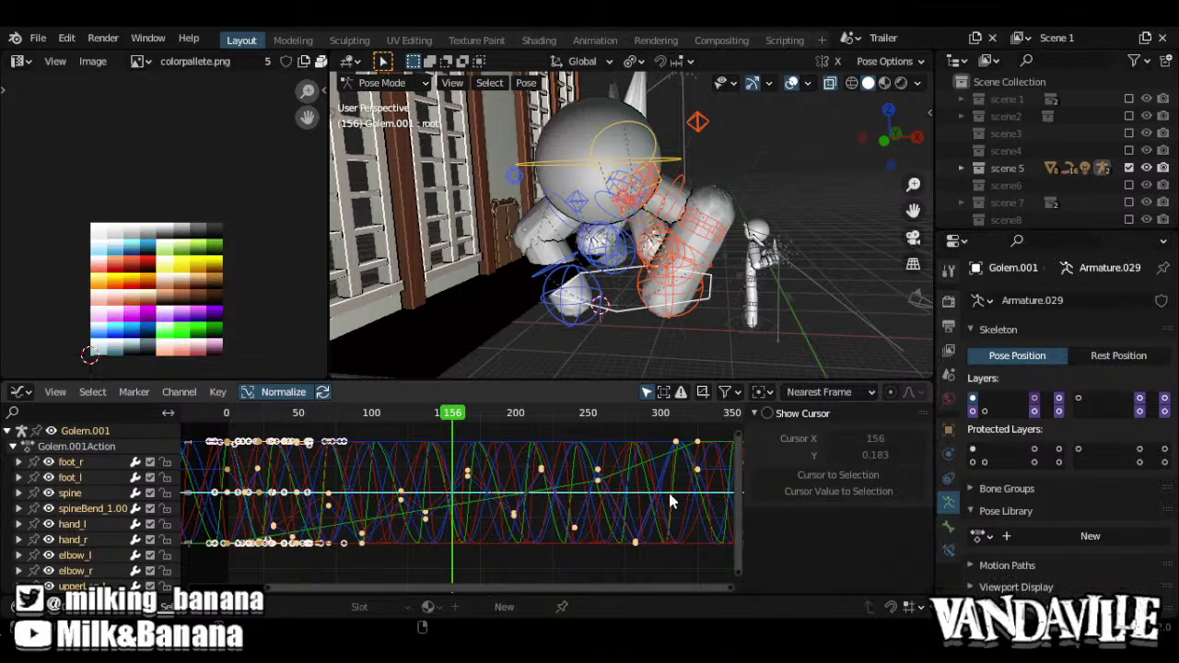
scroll(644, 483, "left", 4, "ctrl")
left_click(218, 392)
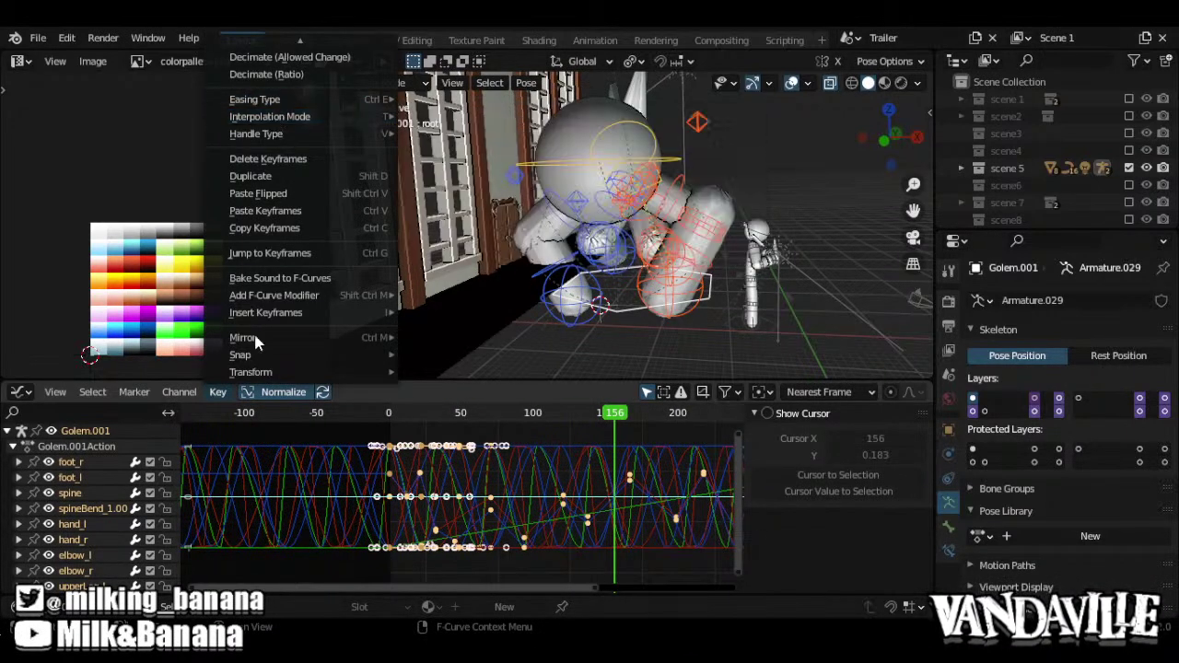
scroll(287, 129, "up", 3)
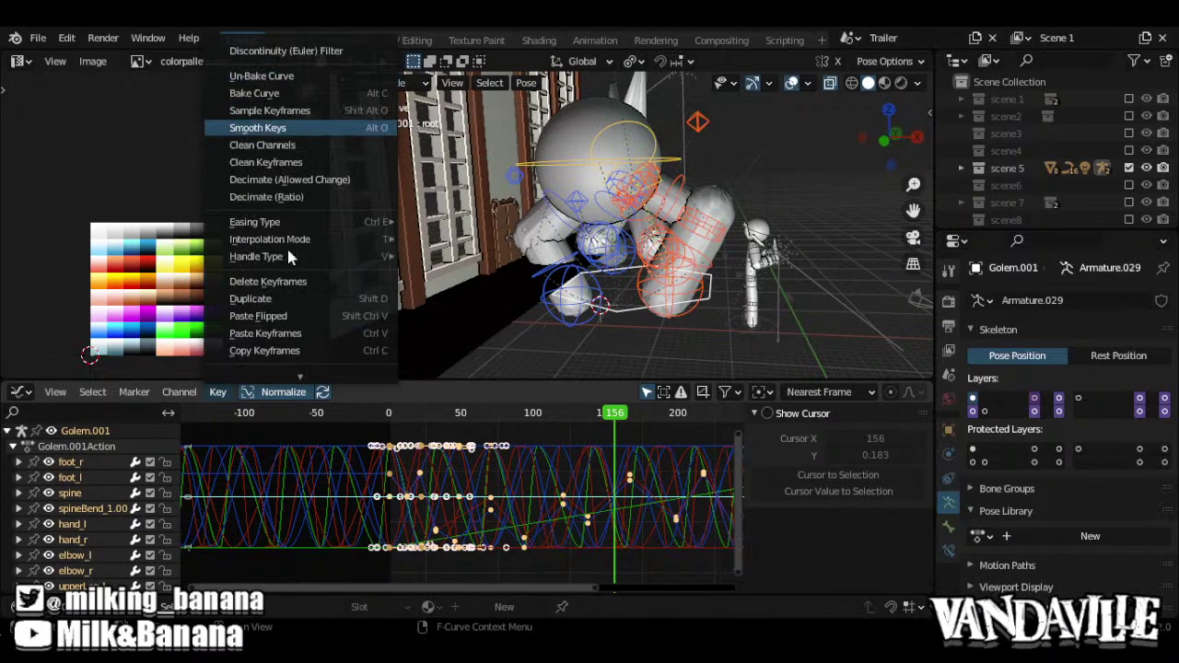
left_click(302, 111)
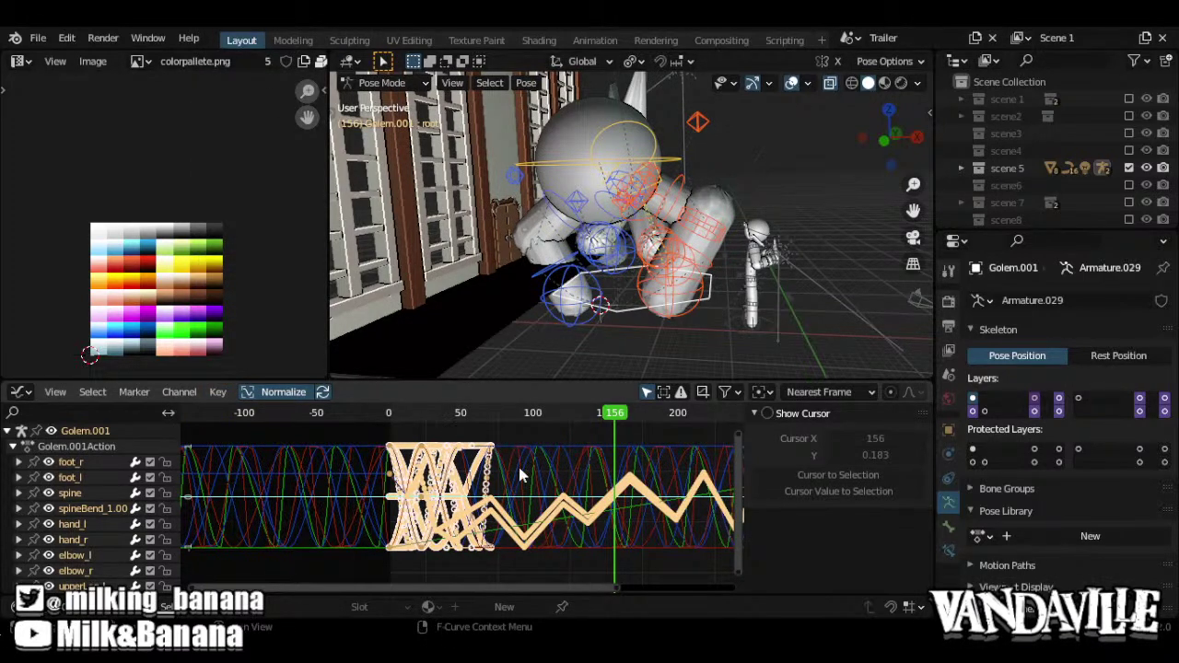
scroll(532, 463, "down", 3)
scroll(537, 463, "up", 5)
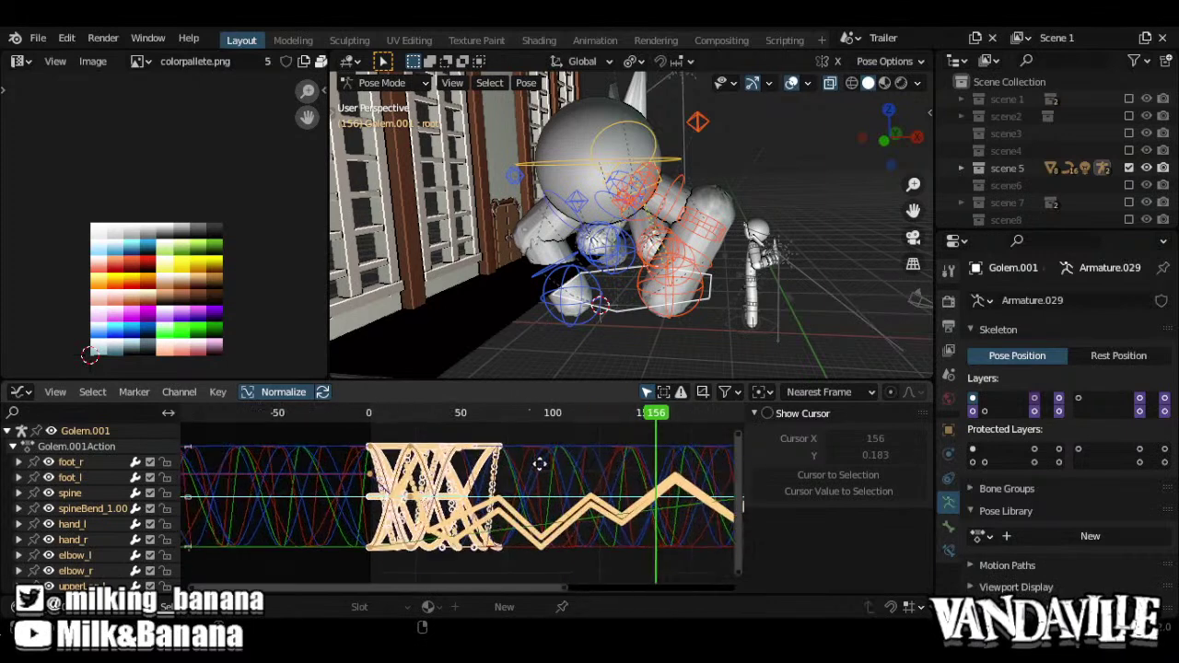
Set the type of all the golem's sampled keyframes to Keyframe in the timeline
key("ctrl+Tab")
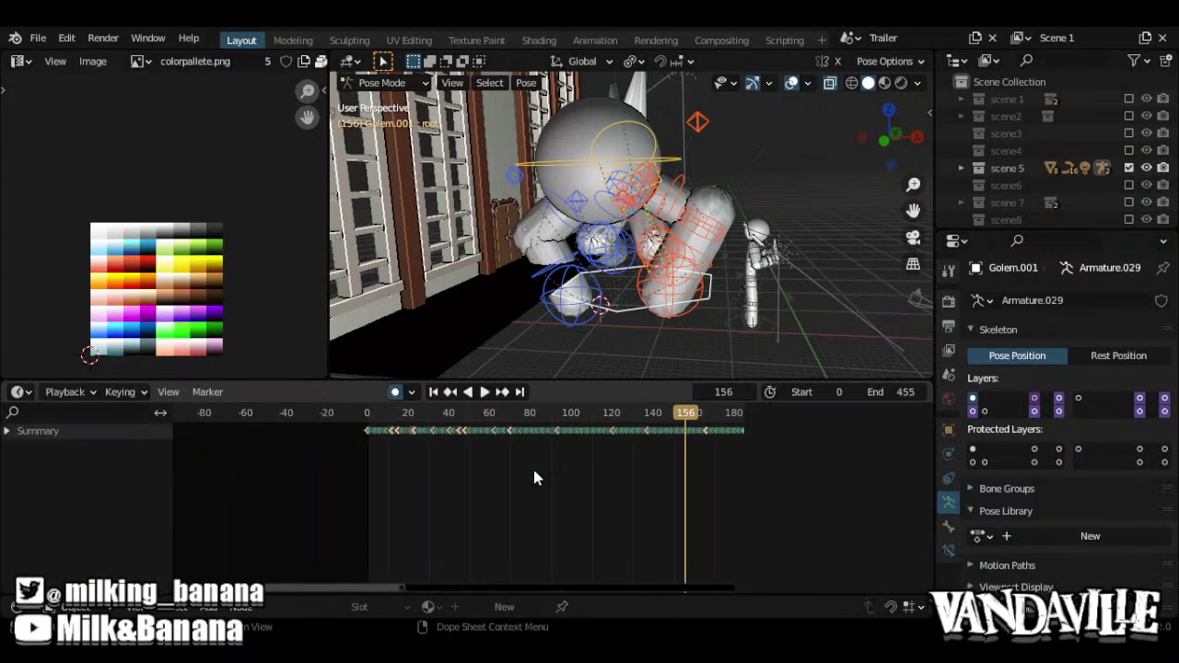
right_click(516, 472)
mouse_move(516, 429)
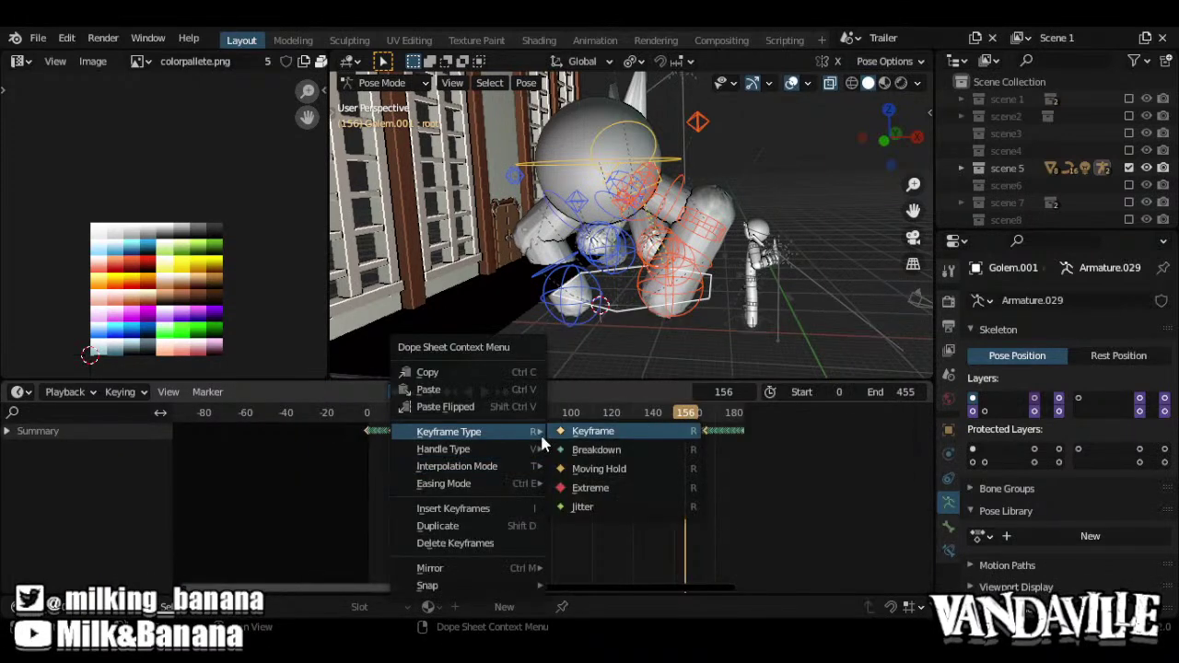
left_click(677, 488)
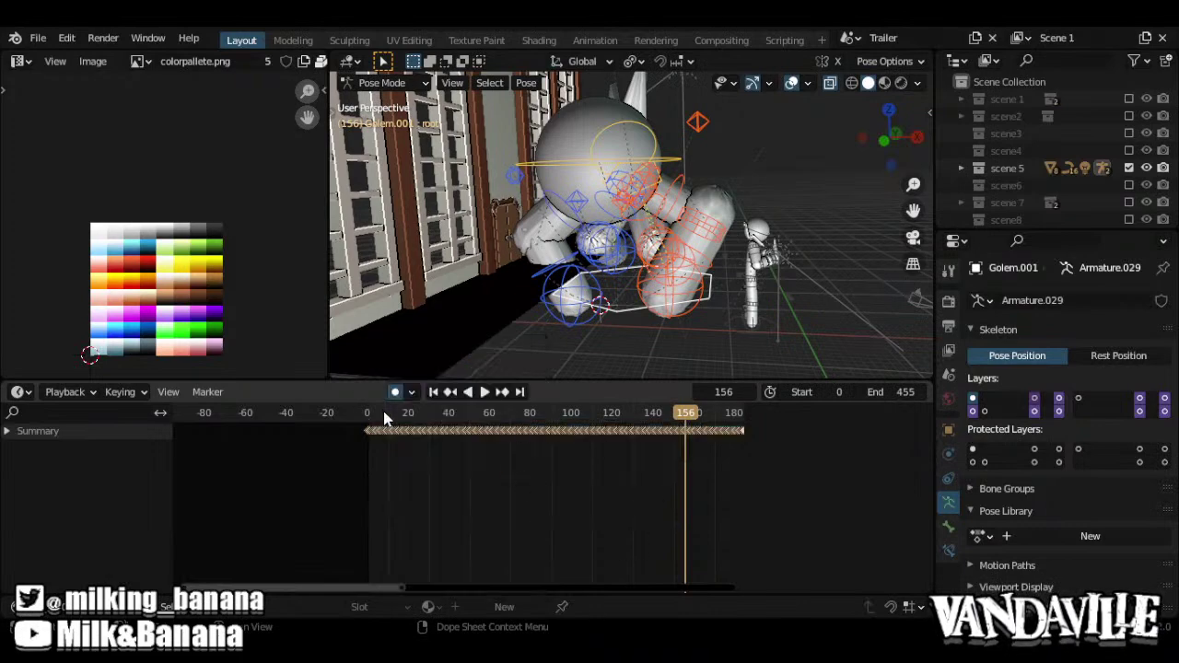
From frame 0, scale the golem's keyframes in time by 0.5 twice and by 2 twice to thin them out
key("shift+Left")
middle_click_drag(480, 337, 429, 280)
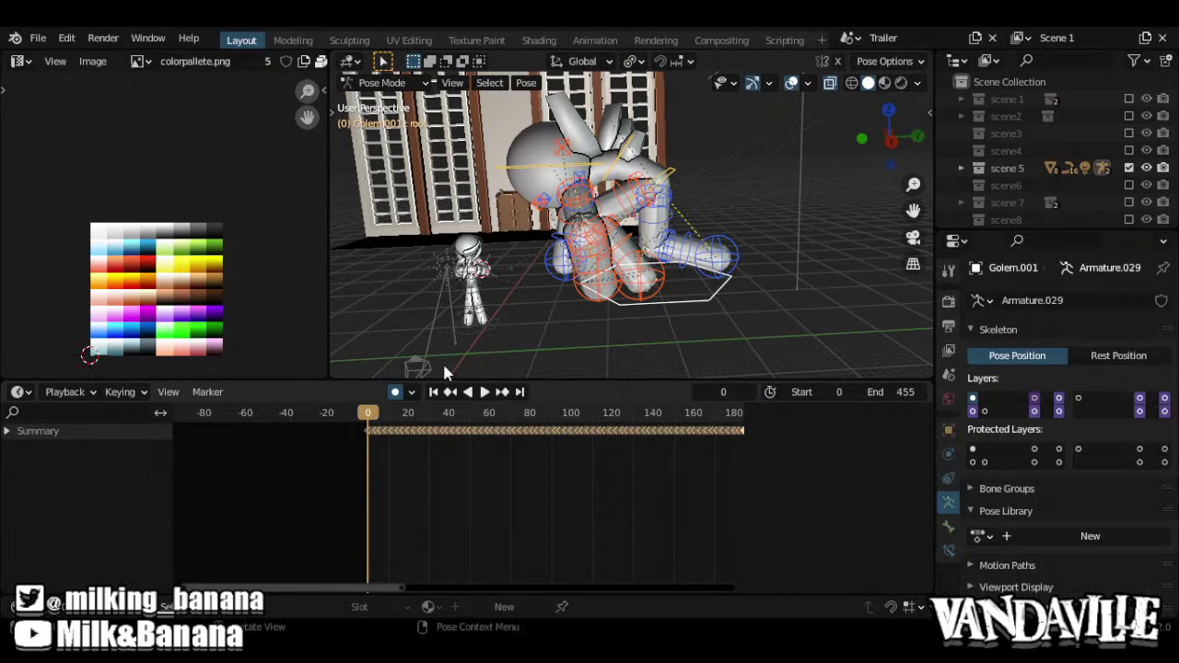
type("s.5")
key("BackSpace")
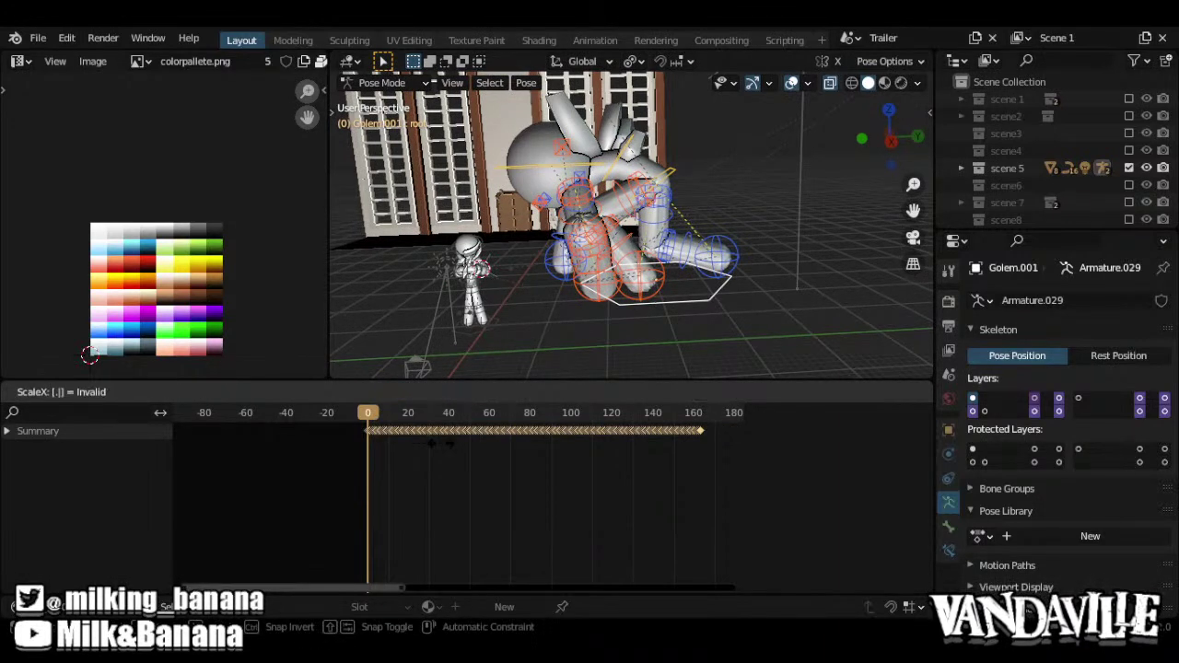
key("Return")
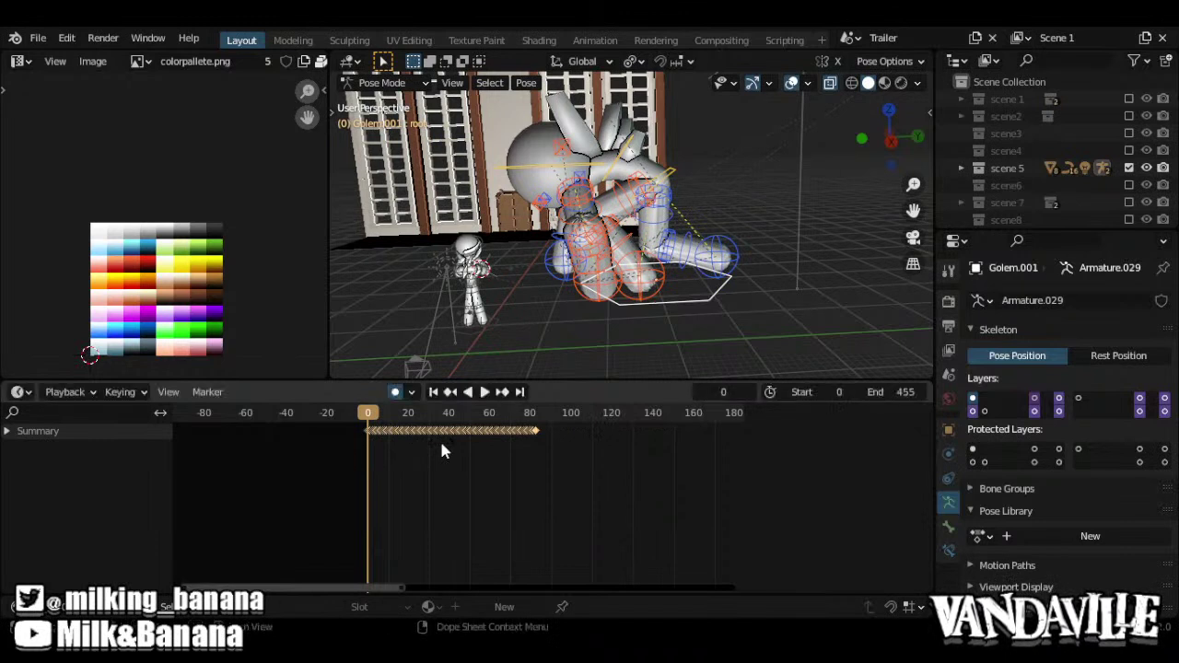
type("scene2")
key("Return")
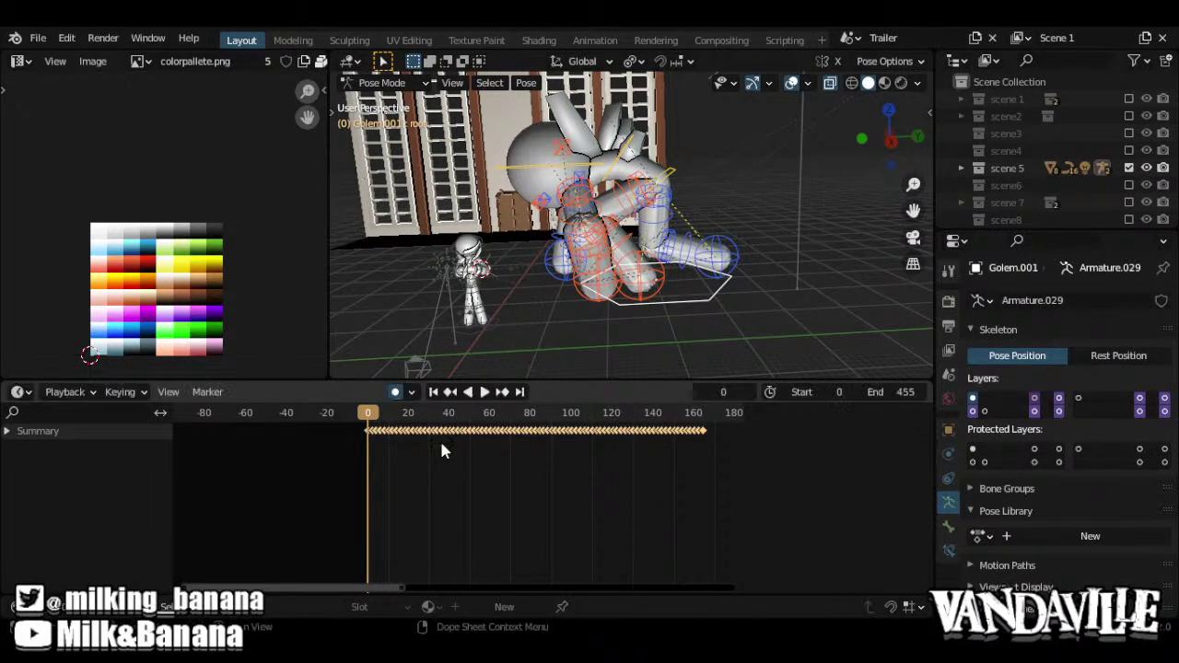
type("scene2")
key("Return")
Play the golem's thinned animation briefly and set its keyframes to Constant interpolation
key("space")
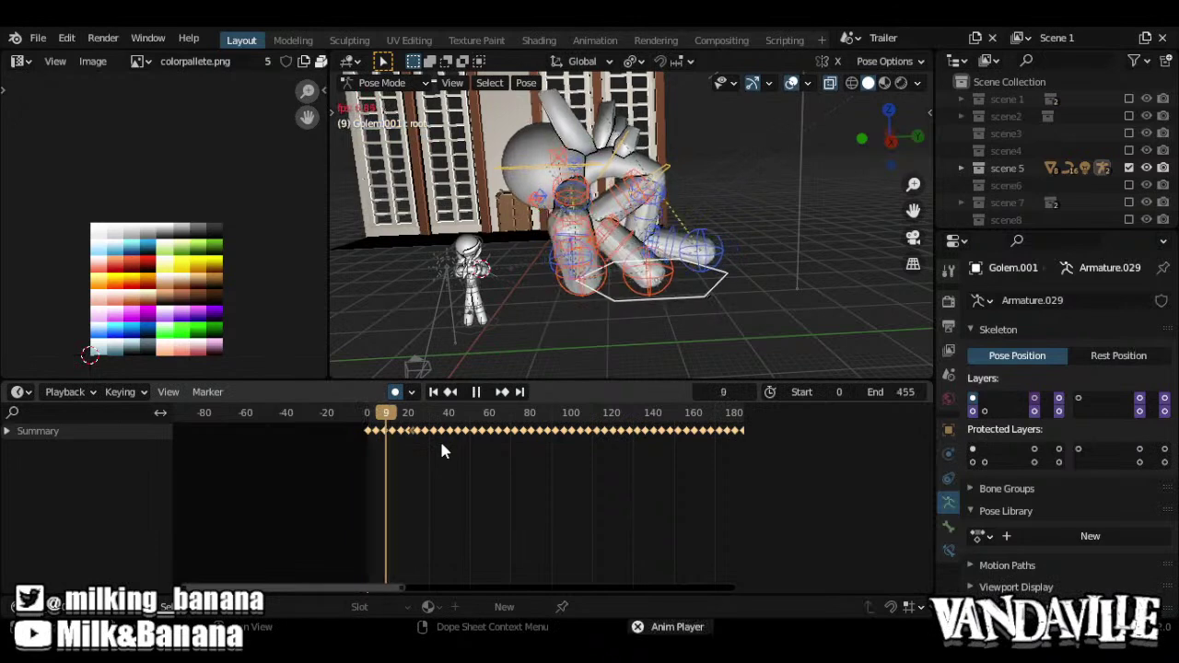
key("space")
right_click(441, 450)
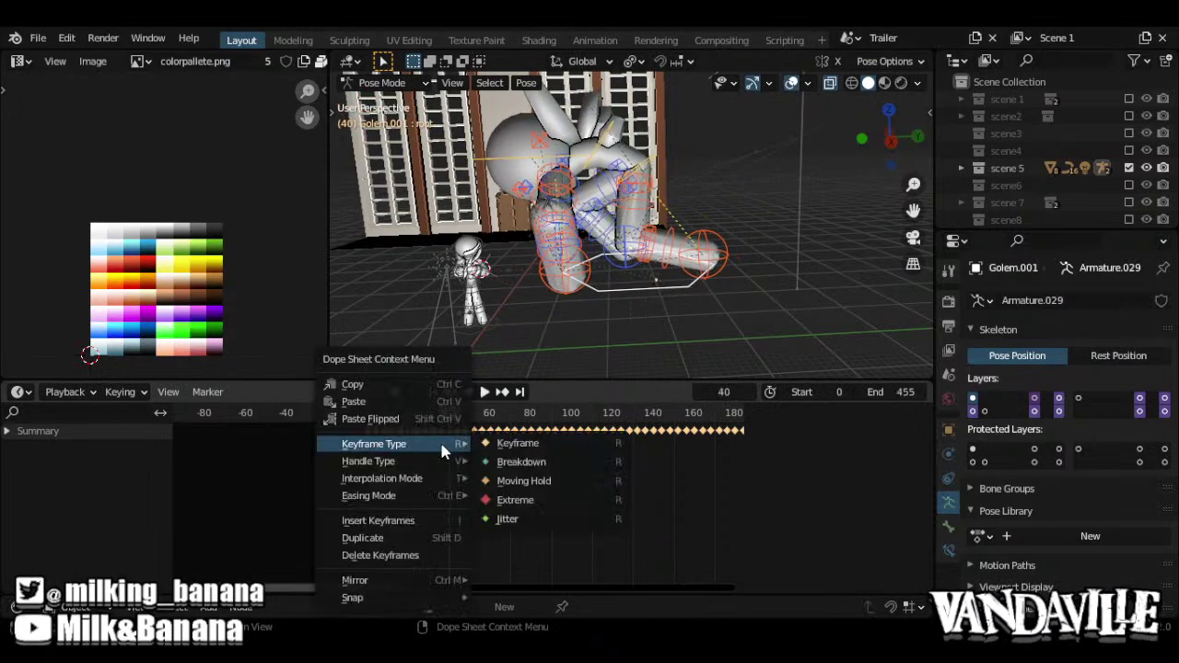
mouse_move(428, 482)
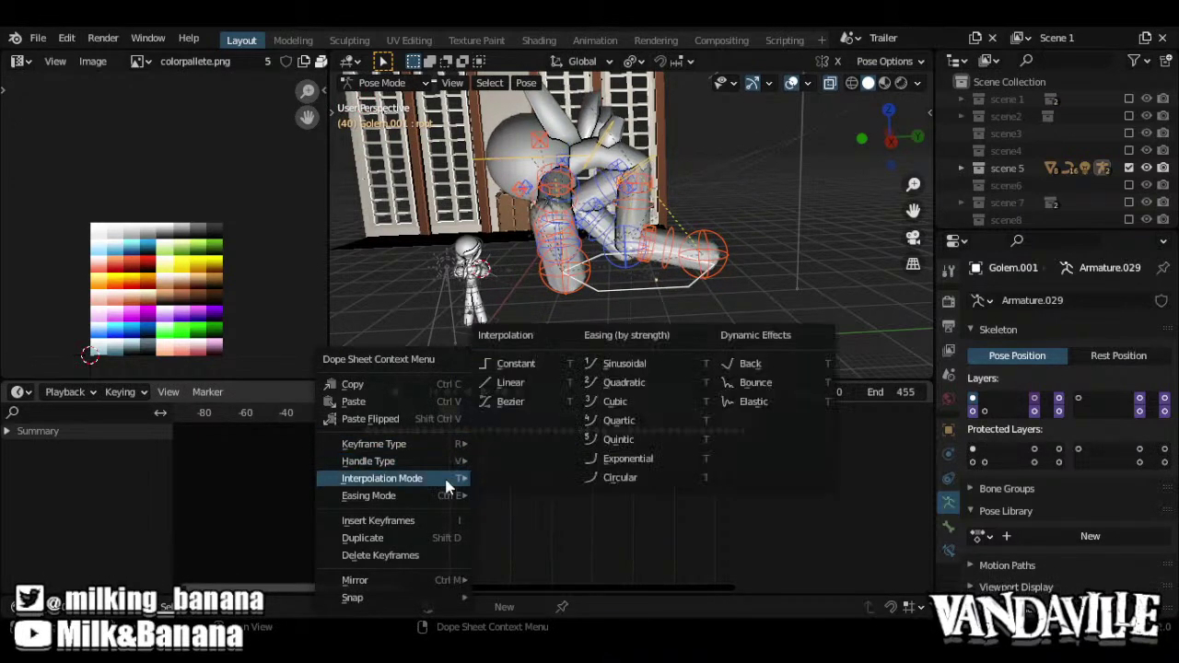
left_click(515, 364)
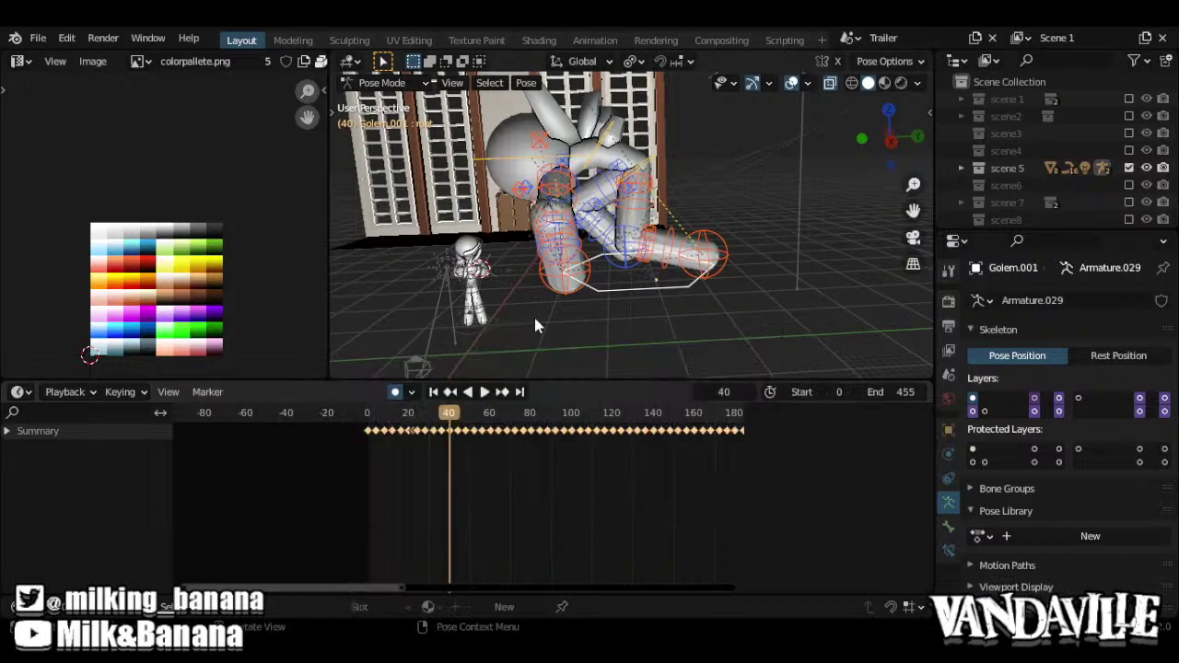
Play back the golem's stepped motion and examine the small character standing beside it up close
key("space")
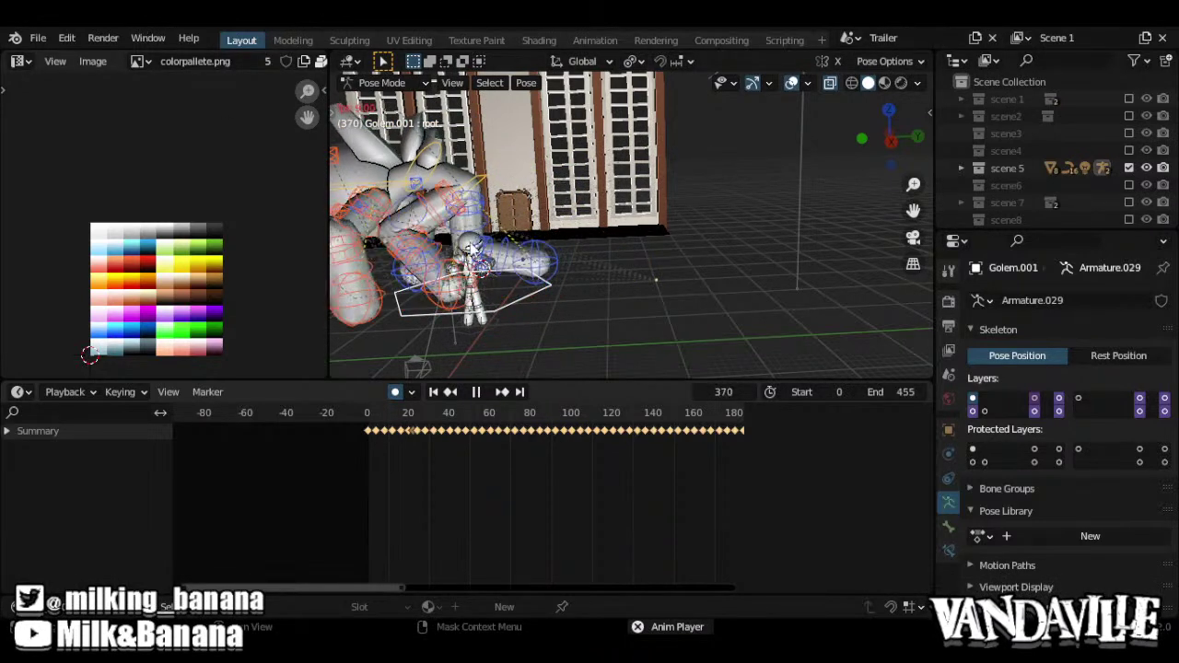
key("space")
scroll(529, 297, "up", 8)
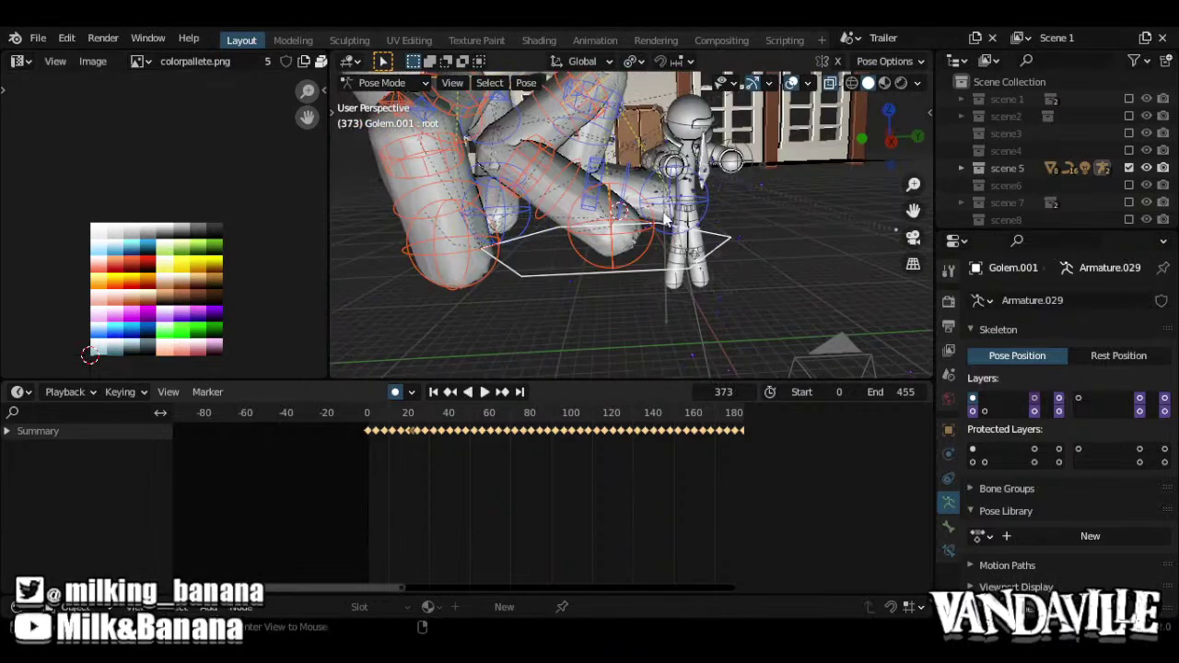
middle_click_drag(639, 284, 619, 308)
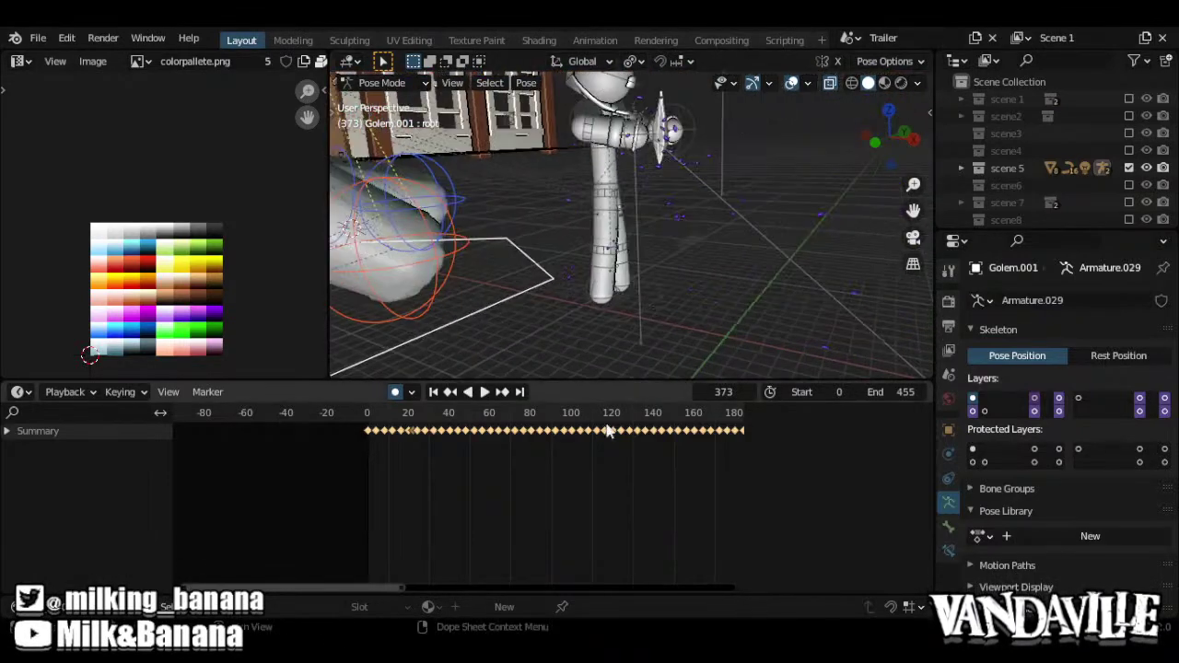
Return to frame 0, switch to the John.001 armature in Pose Mode and select all its bones
left_click(359, 416)
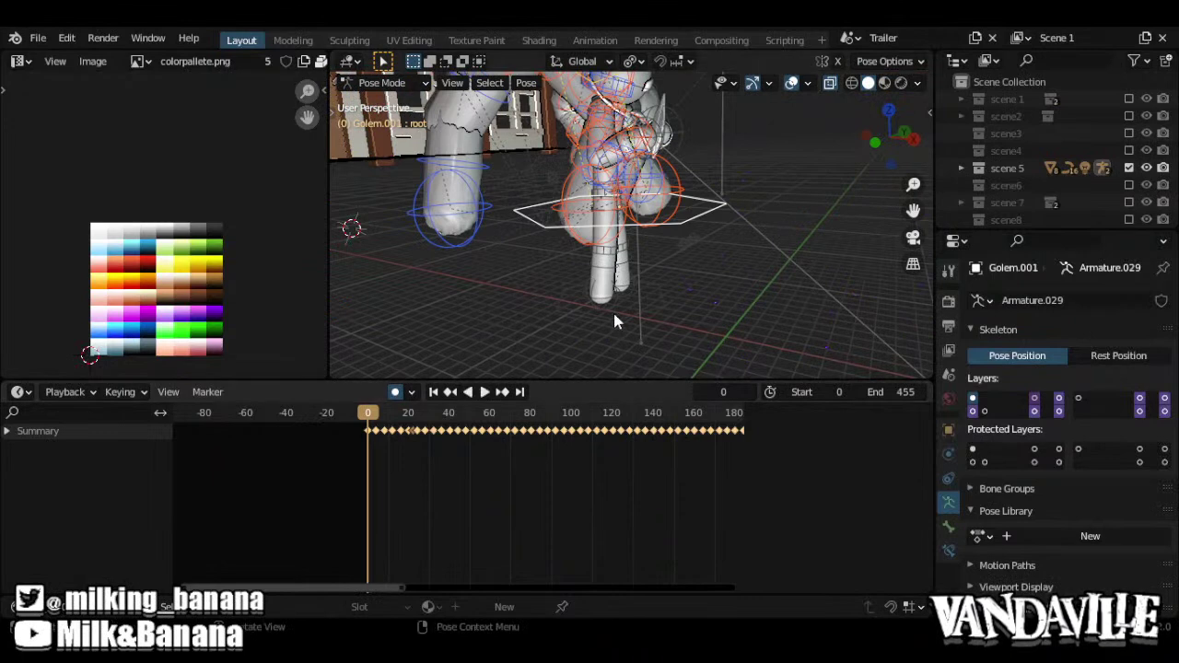
key("ctrl+Tab")
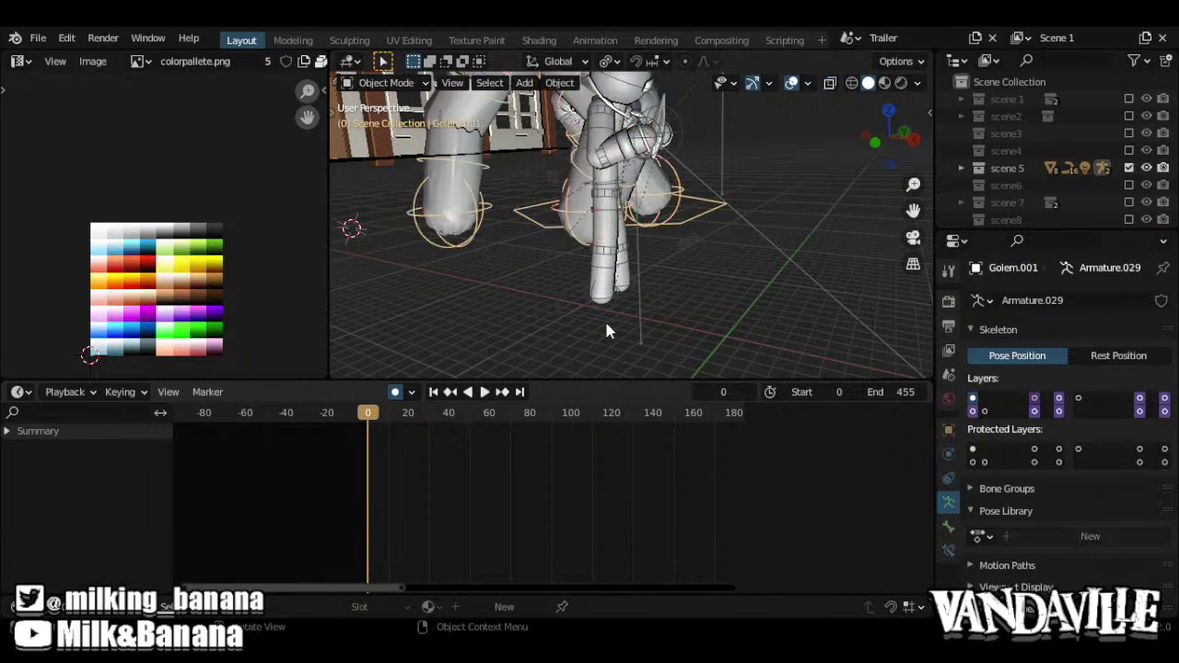
left_click(604, 318)
key("ctrl+Tab")
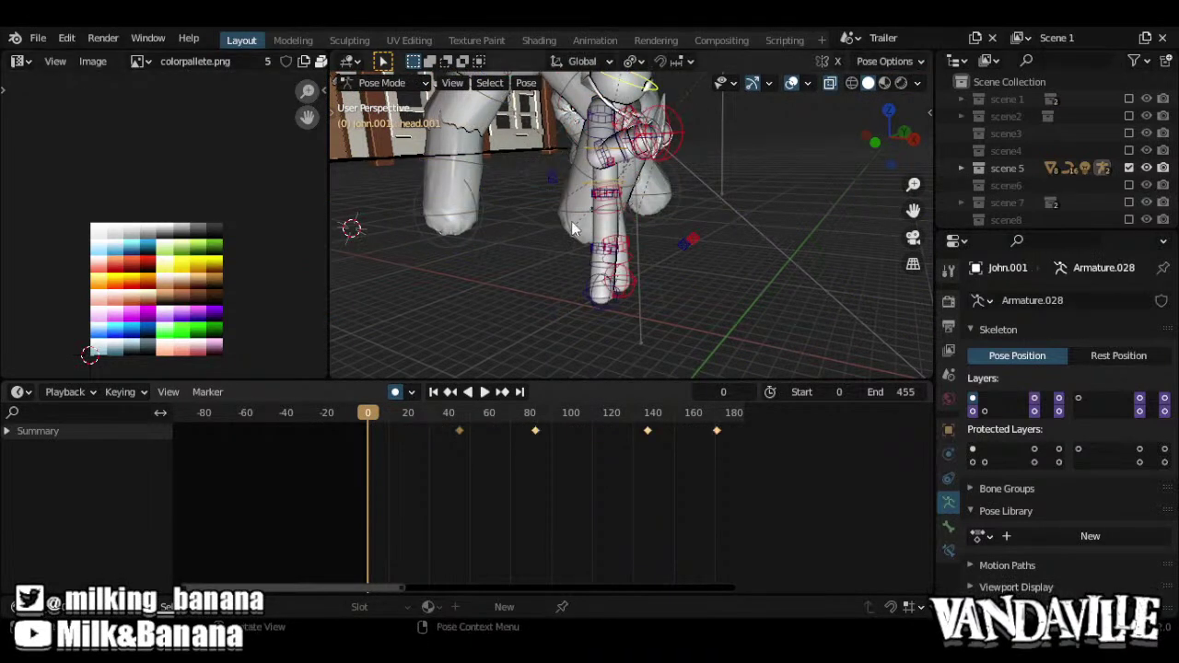
left_click(634, 279)
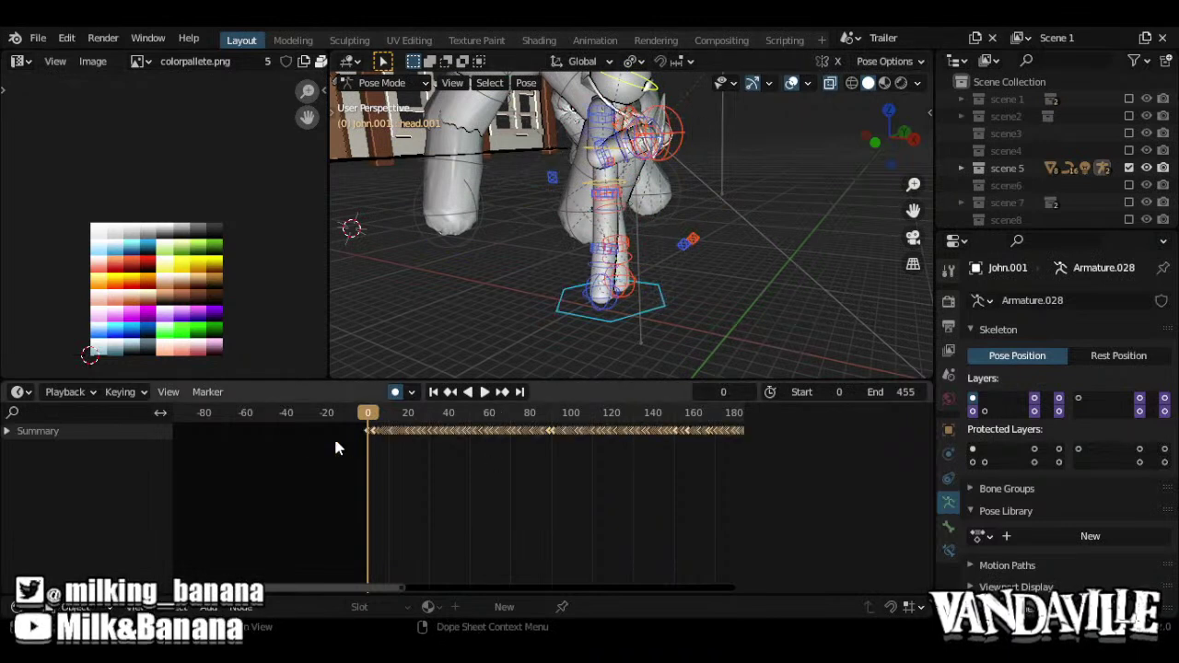
middle_click_drag(588, 490, 528, 543)
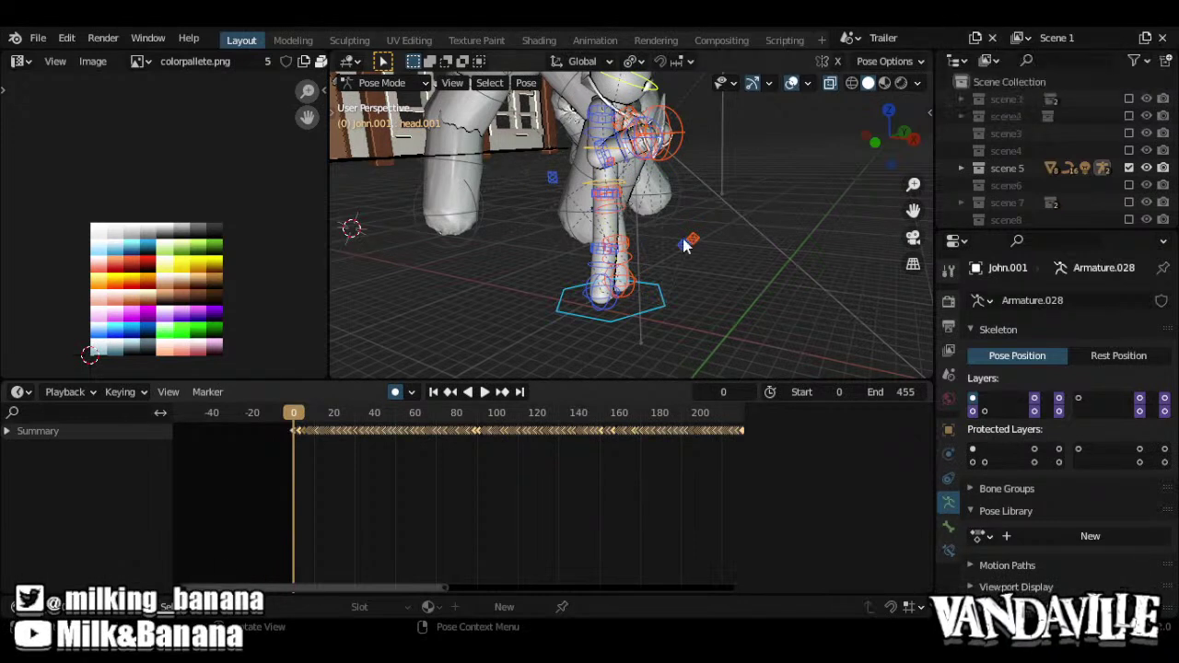
Select all of John.001's curve keys and sample them into a keyframe on every frame
key("ctrl+Tab")
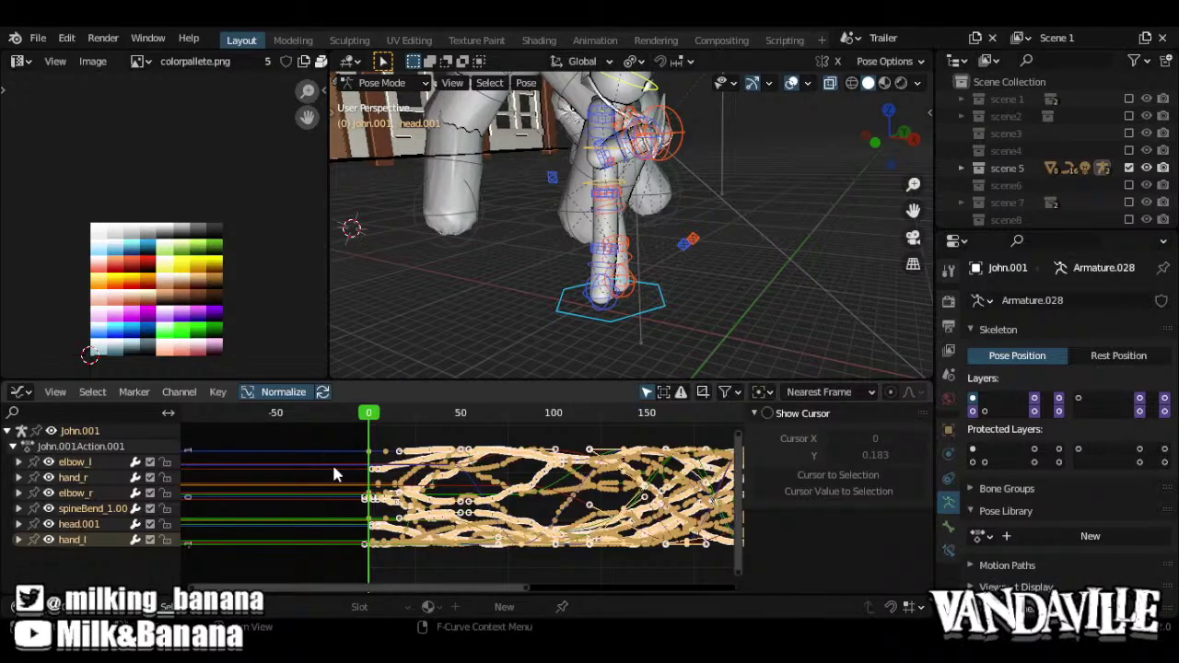
key("a")
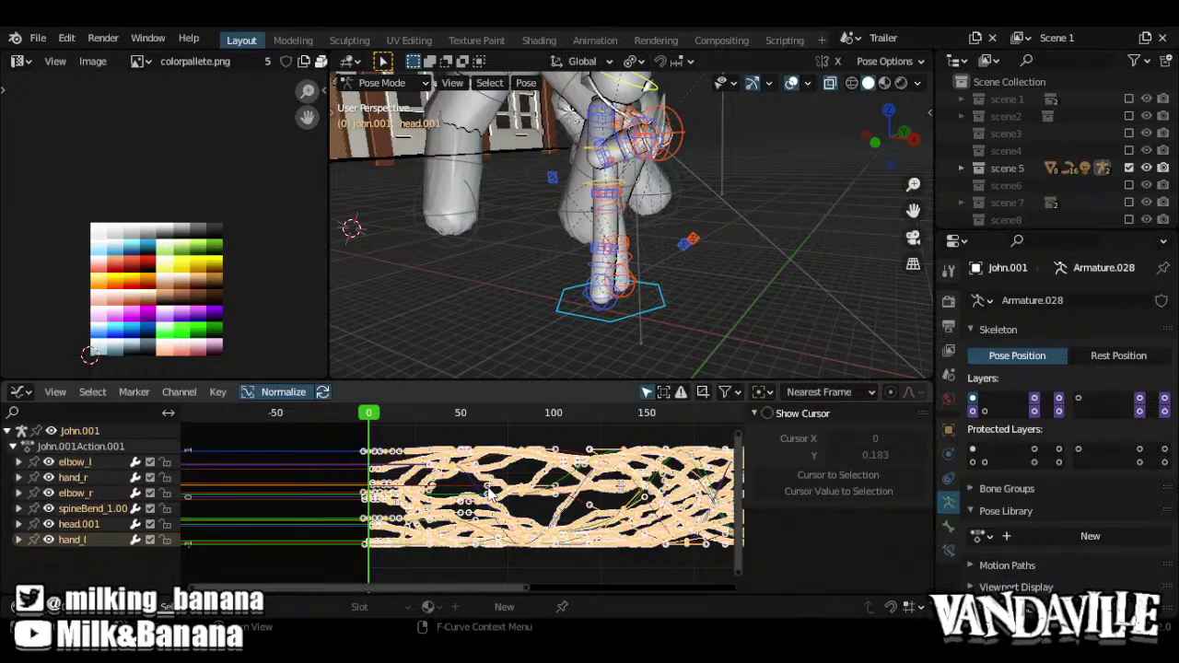
left_click(218, 391)
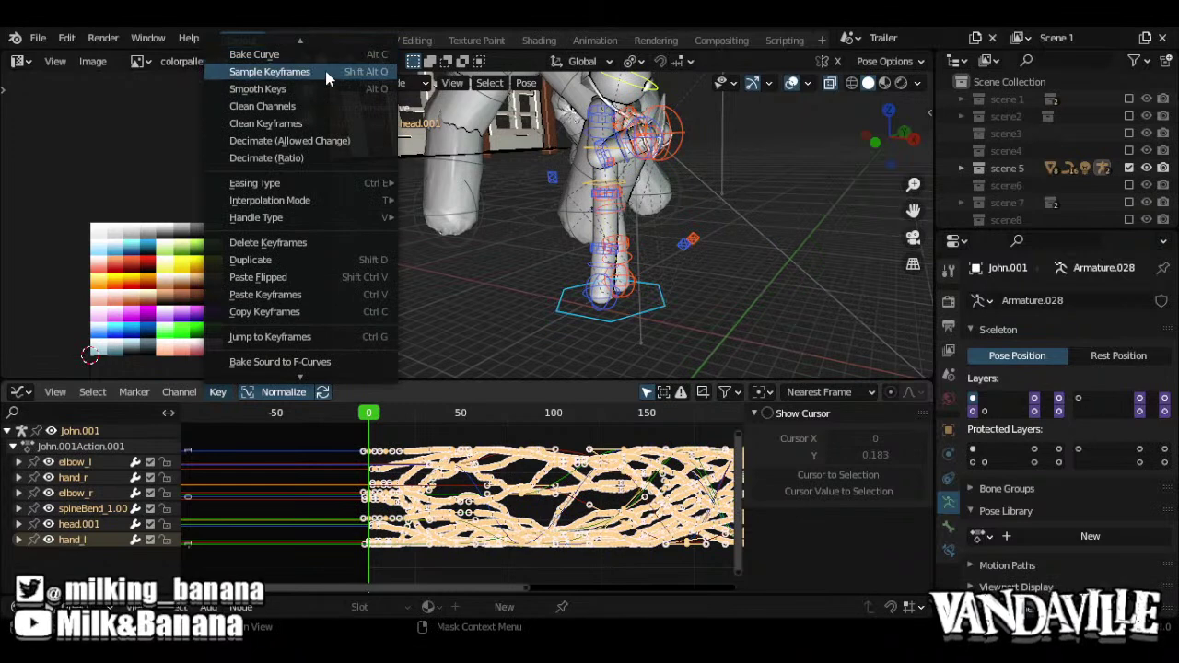
left_click(326, 72)
key("ctrl+Tab")
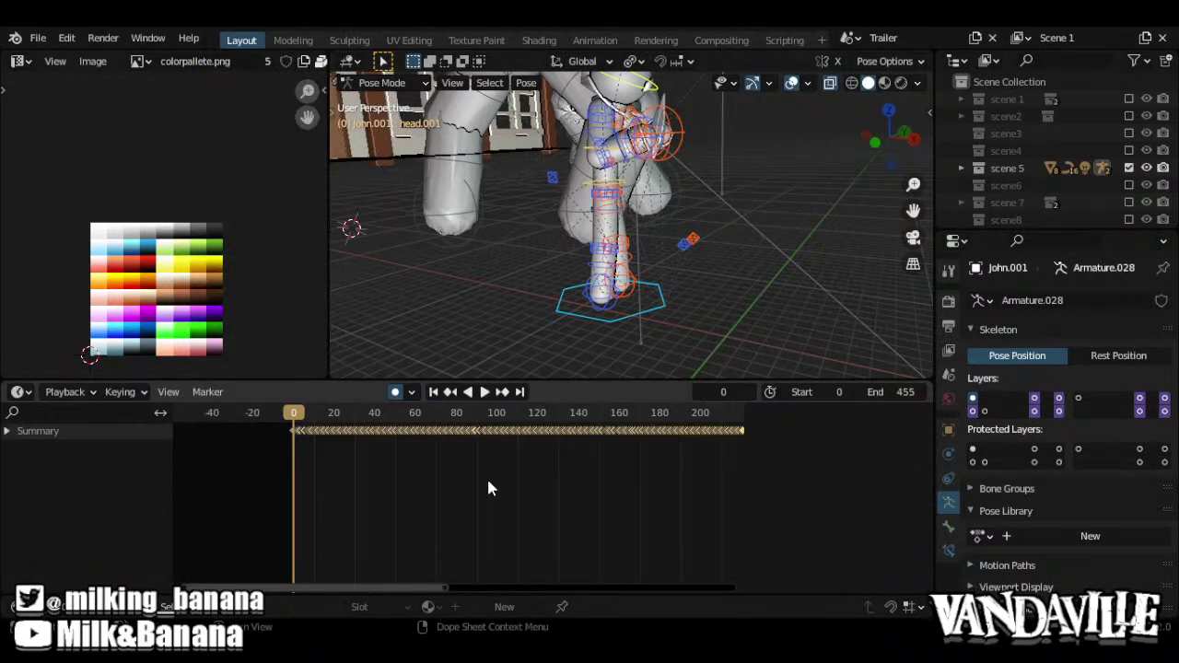
key("ctrl+Tab")
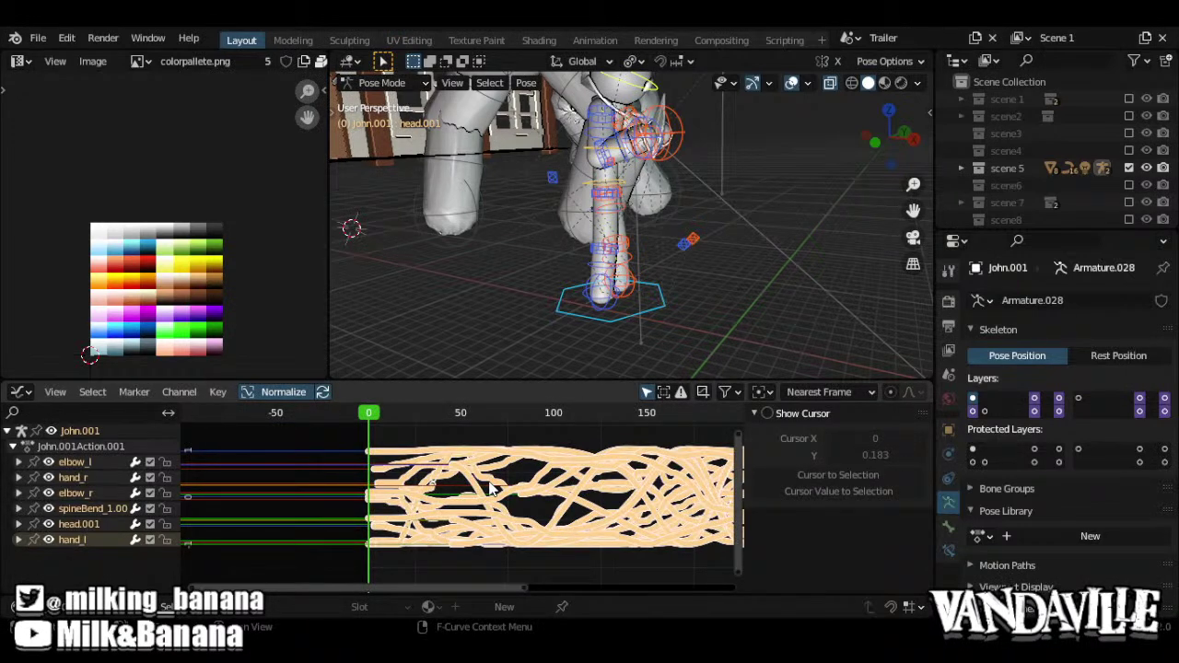
key("ctrl+Tab")
Set the type of all John.001's sampled keyframes to Keyframe in the timeline
middle_click_drag(397, 492, 432, 502, "ctrl")
middle_click_drag(358, 479, 675, 504)
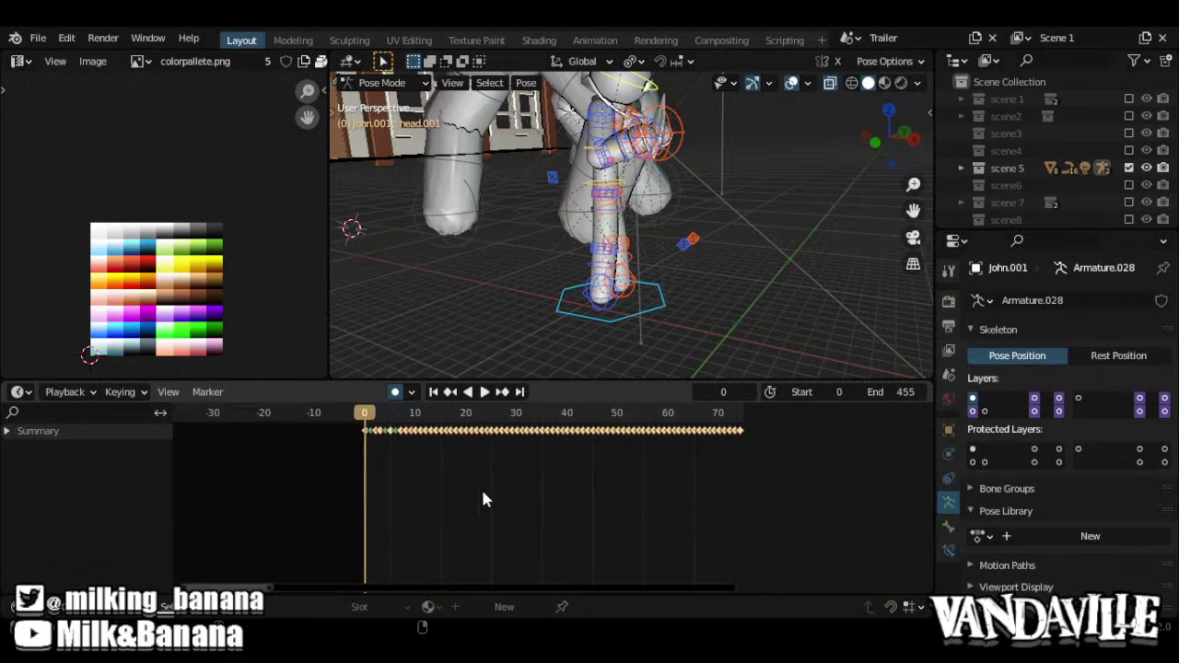
right_click(409, 441)
mouse_move(399, 409)
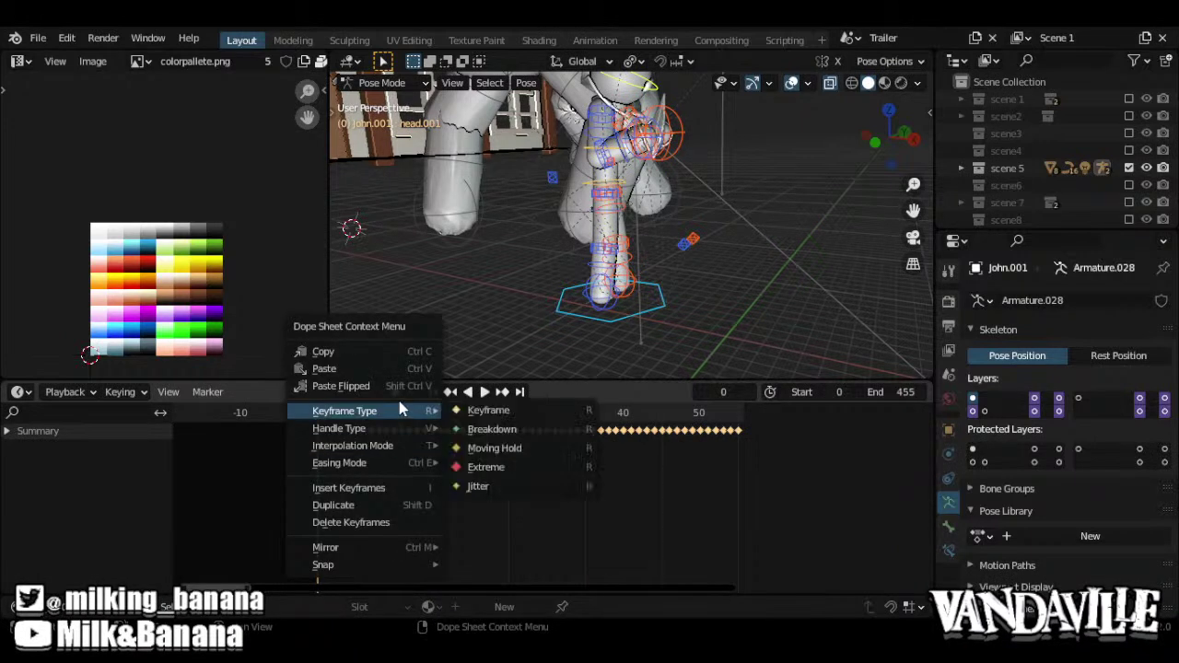
left_click(502, 419)
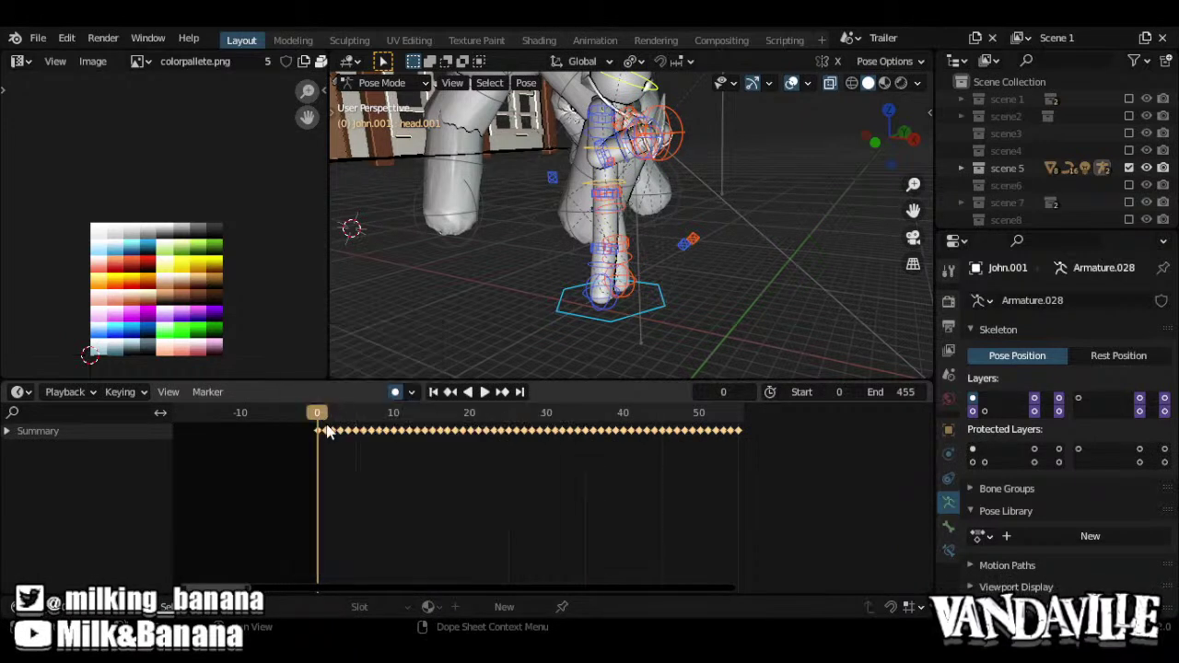
Thin John.001's sampled keyframes by scaling them by 0.5 twice from frame 0, and spread them back out by 2 twice
type("s.5")
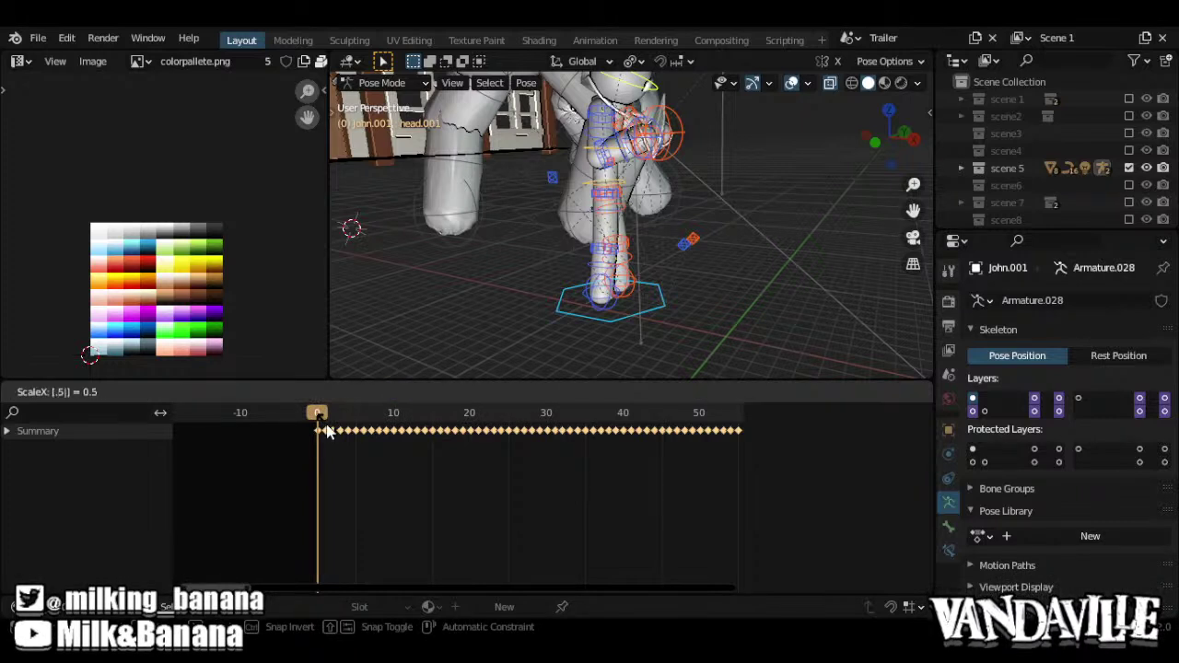
key("Return")
type("s.5")
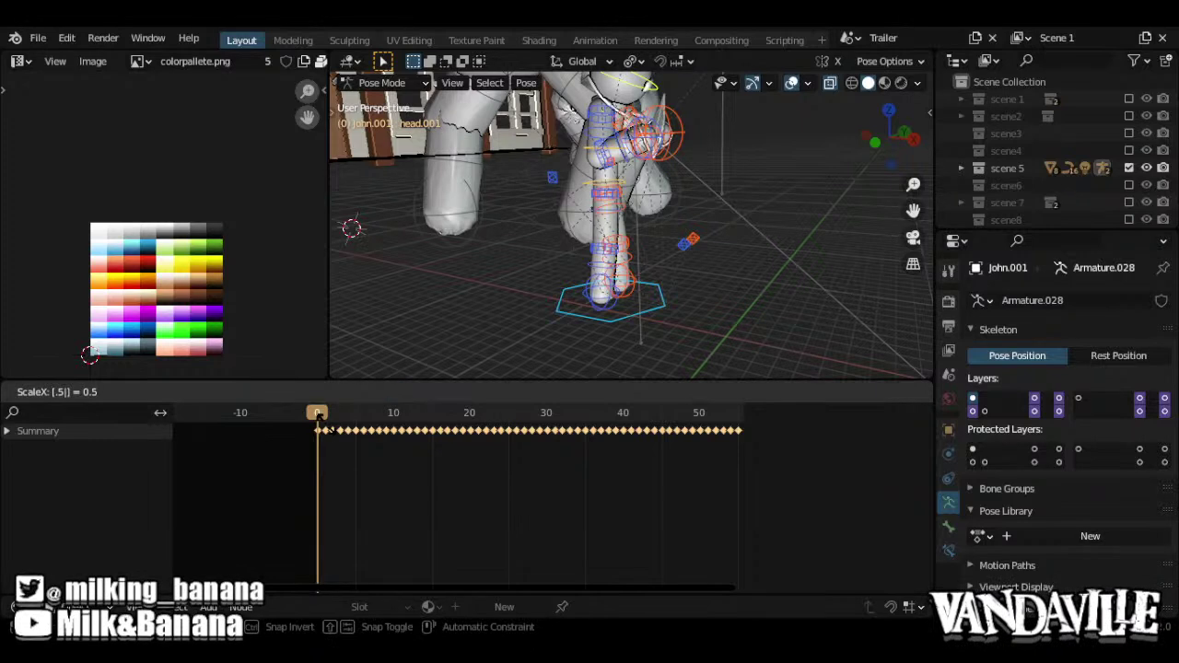
key("Return")
scroll(470, 460, "down", 7)
middle_click_drag(490, 463, 403, 479)
type("s2")
key("Return")
type("scene2")
key("Return")
Set the interpolation mode of all John.001's remaining keyframes to Constant
right_click(498, 461)
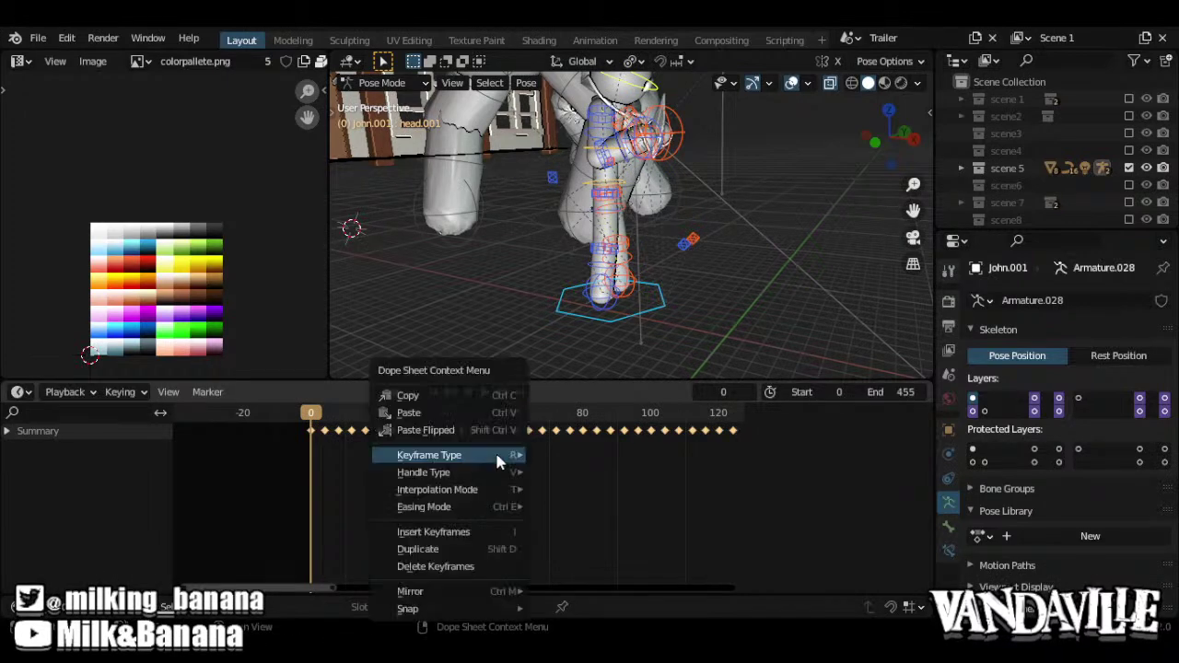
mouse_move(488, 494)
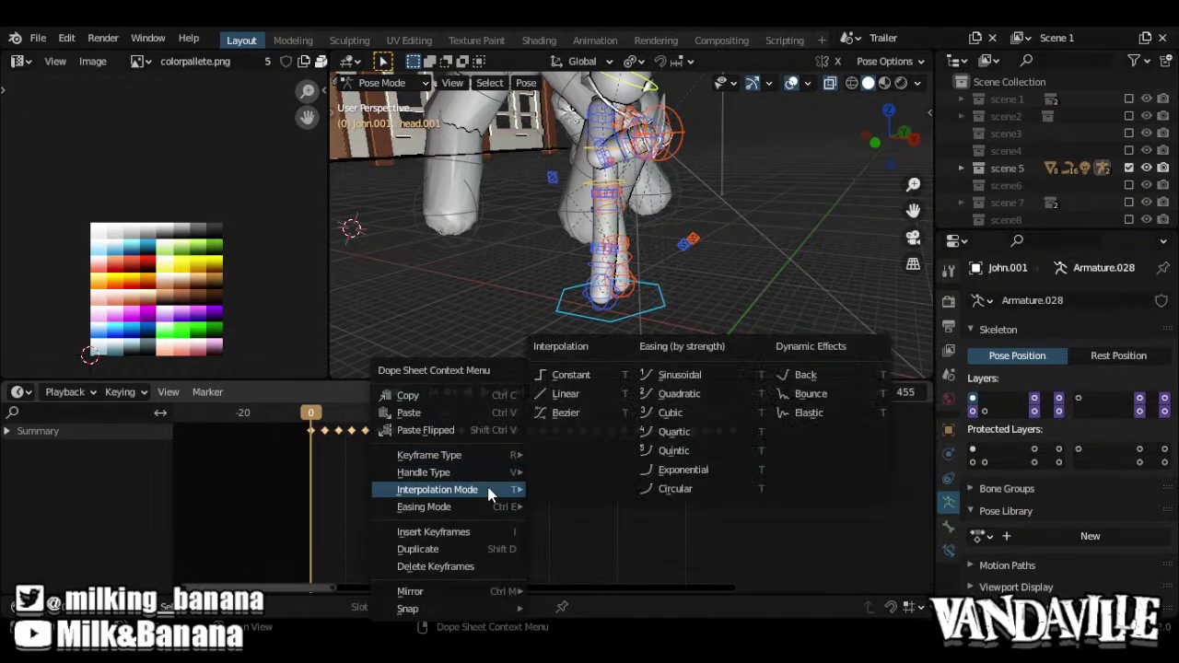
left_click(571, 375)
Play back John.001's stepped motion, examine his legs in right orthographic view, and replay it from frame 0
key("space")
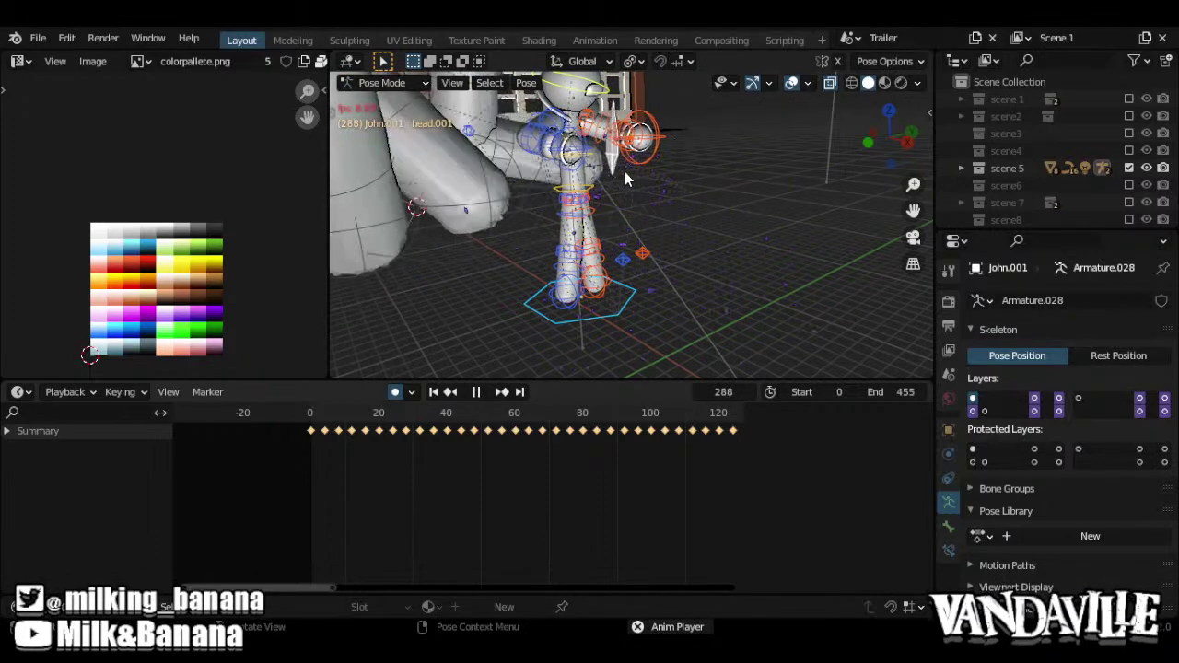
key("space")
middle_click_drag(622, 170, 591, 181)
key("KP_3")
scroll(599, 183, "up", 3)
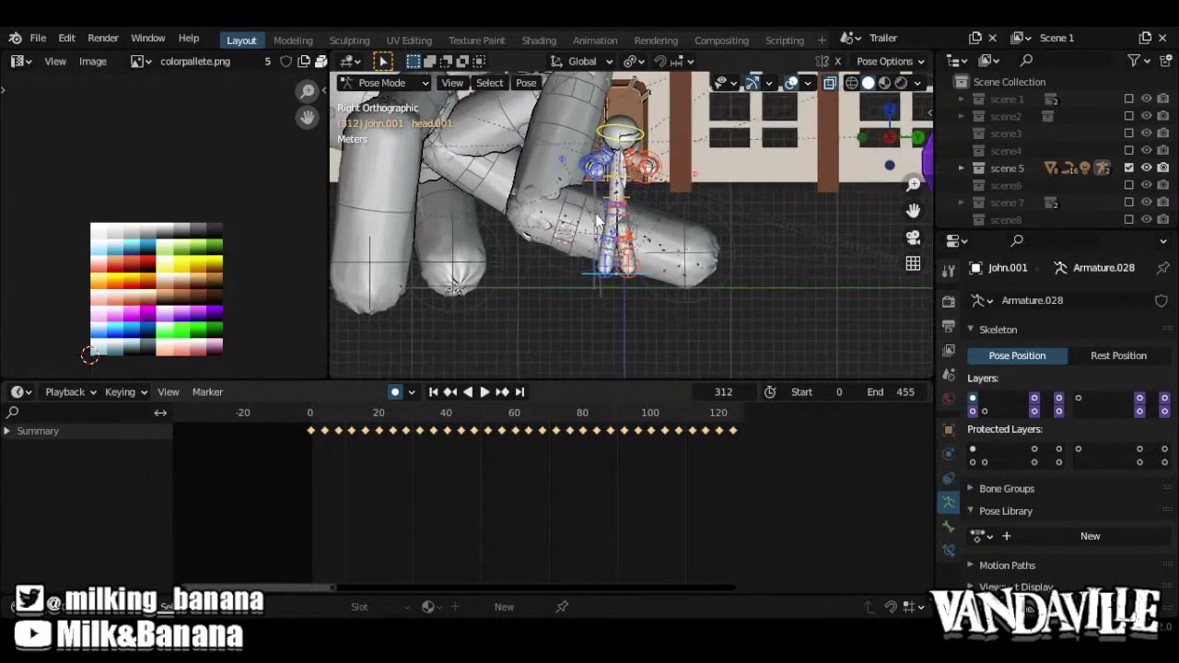
scroll(605, 180, "up", 2)
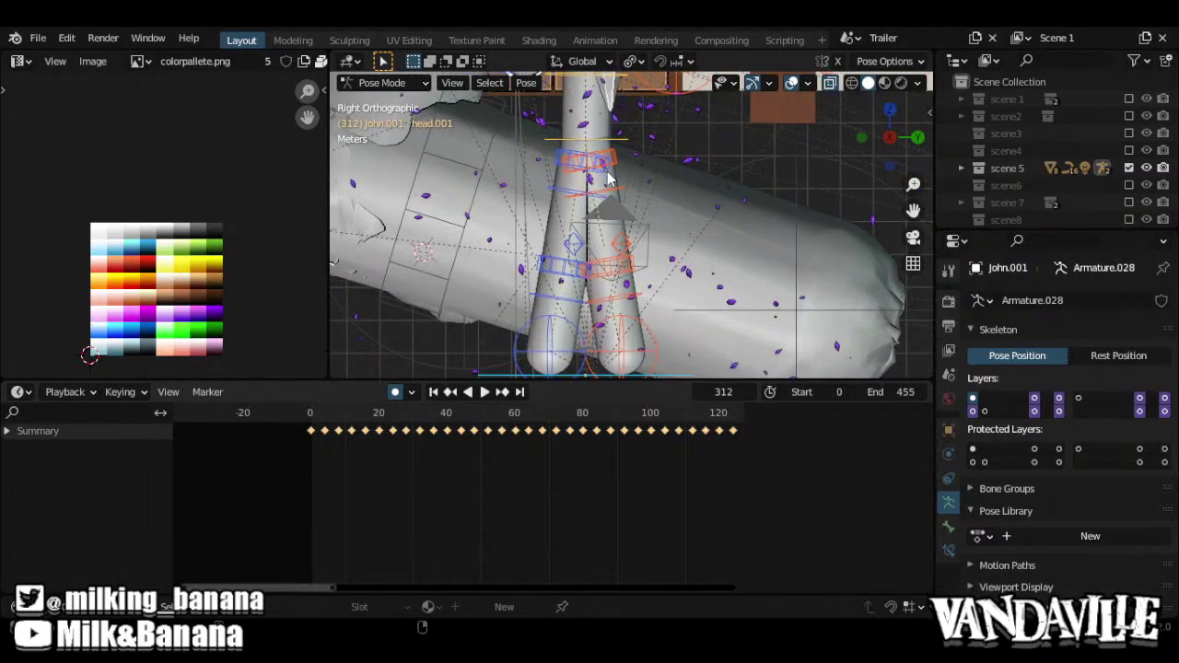
scroll(590, 172, "down", 2)
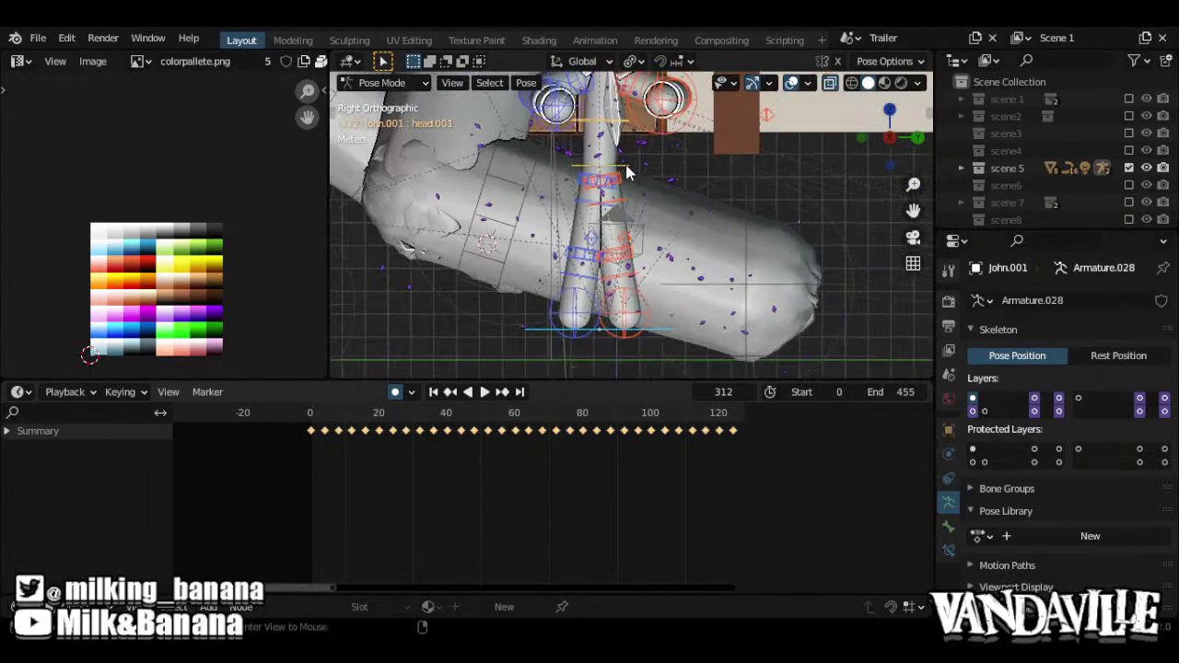
middle_click_drag(629, 171, 664, 238)
left_click(243, 416)
key("space")
middle_click_drag(614, 131, 562, 235)
key("space")
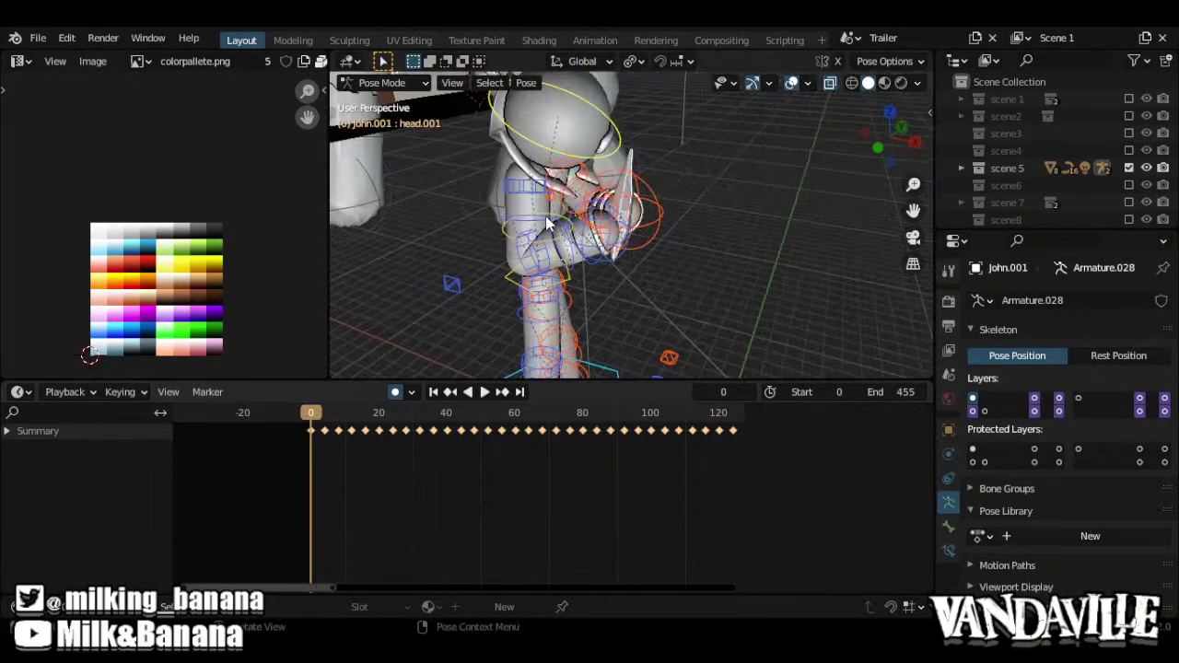
Move the bend controls on both of John.001's upper arms to adjust the arms' curve at frame 0
left_click(545, 216)
scroll(584, 206, "up", 3)
middle_click_drag(584, 207, 599, 214)
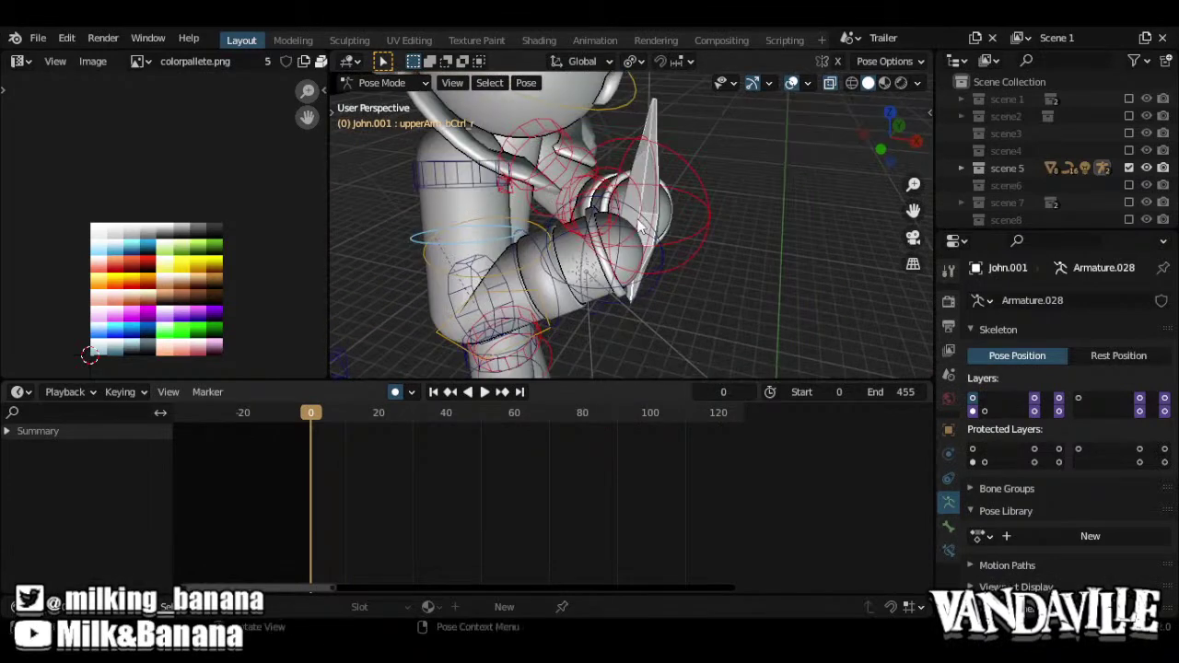
key("g")
left_click(672, 210)
middle_click_drag(673, 210, 702, 278)
key("g")
left_click(653, 222)
Leave John.001's Pose Mode, select the Golem.001 armature and enter Pose Mode on it
scroll(678, 239, "down", 5)
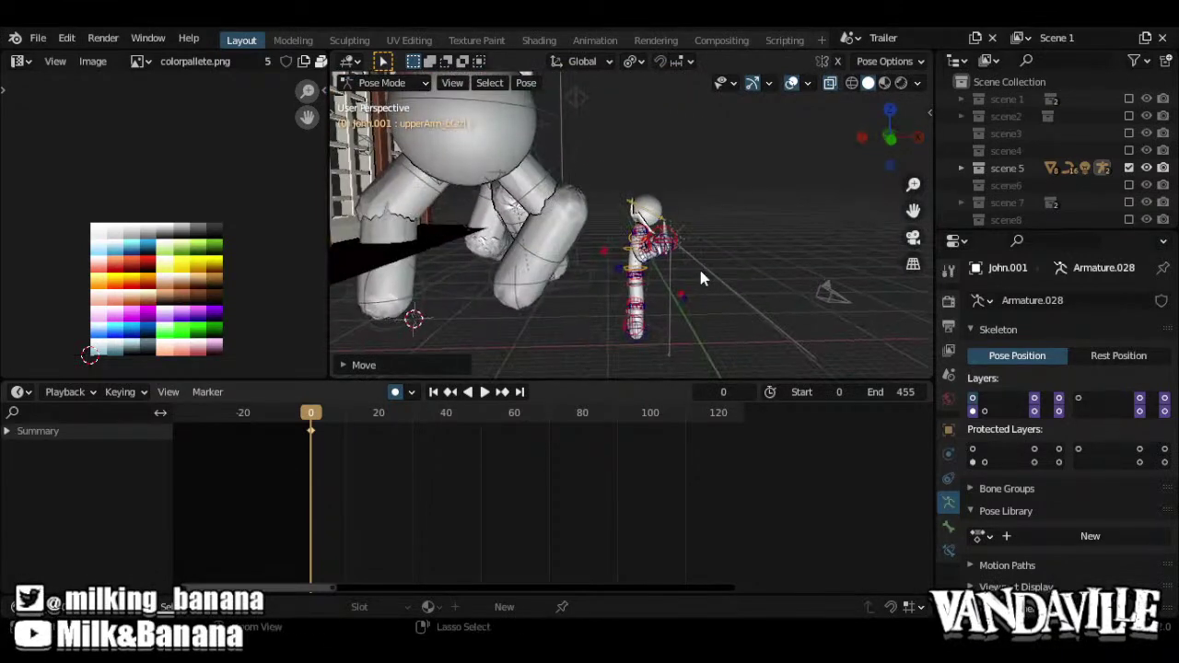
key("ctrl+Tab")
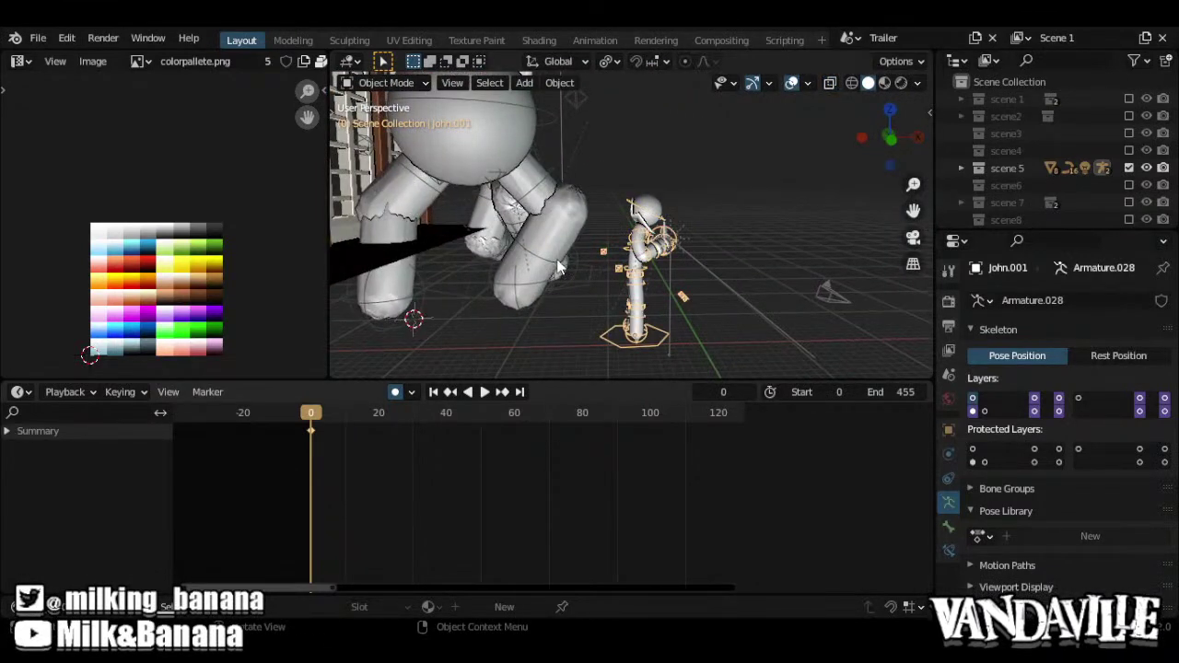
left_click(558, 267)
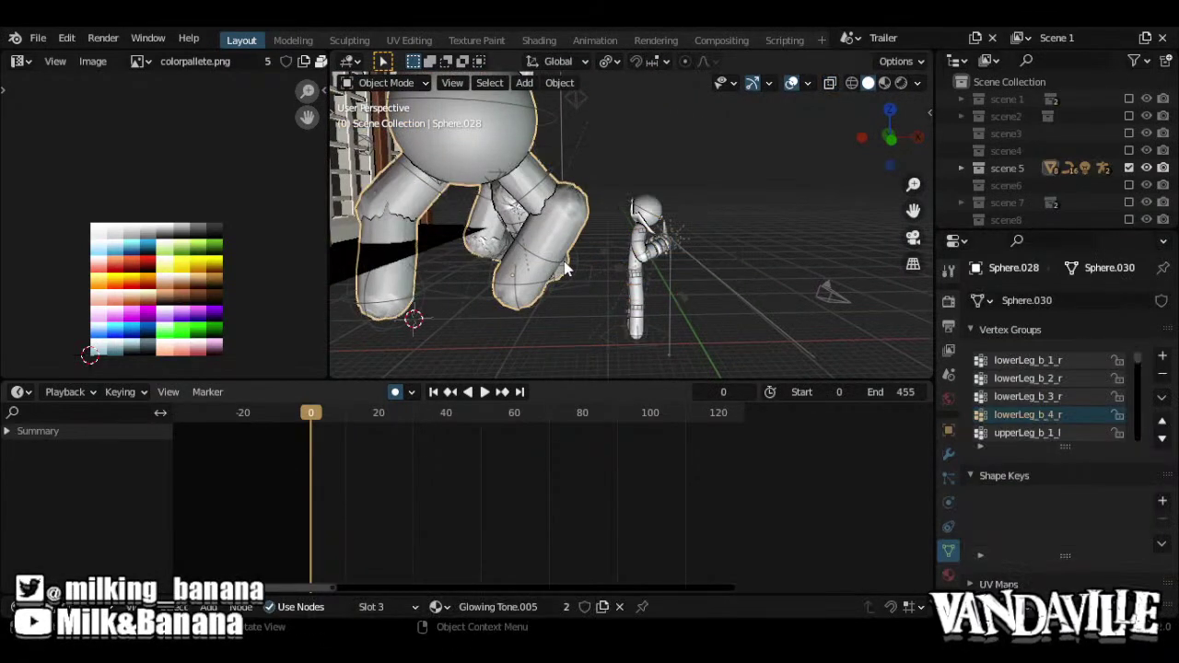
left_click(565, 267)
key("ctrl+Tab")
Reposition the golem's lower-arm bend controls at frame 0
middle_click_drag(552, 264, 698, 277)
key("g")
left_click(692, 279)
key("g")
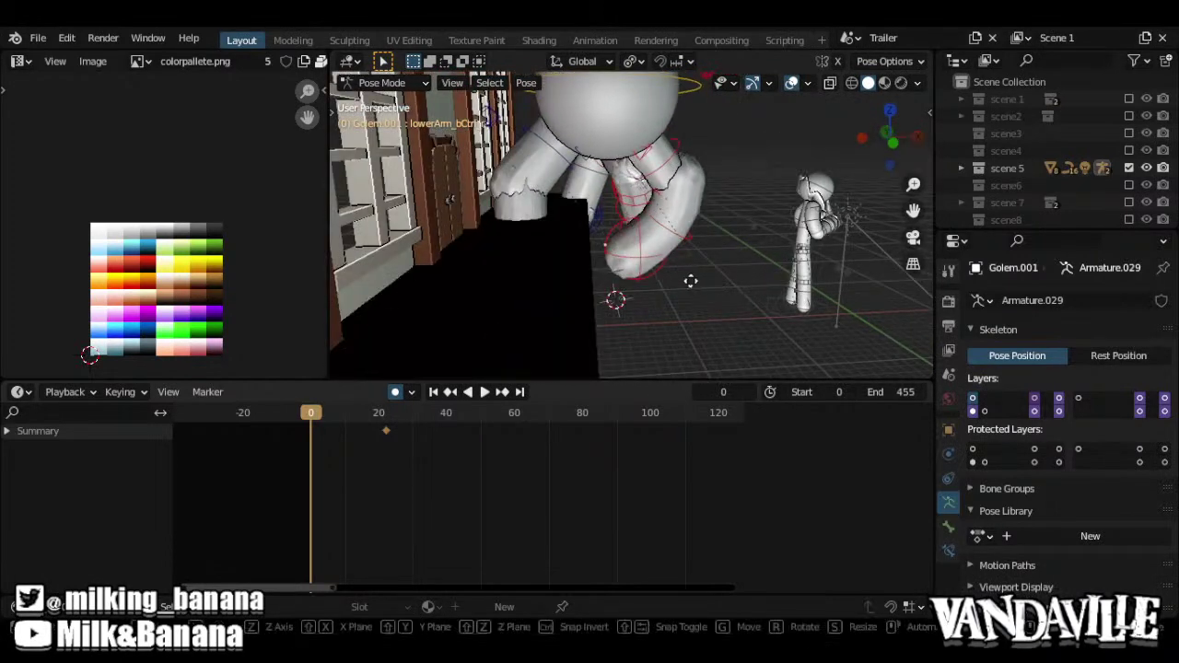
left_click(642, 235)
Move the bend controls on both of the golem's lower legs at frame 0
middle_click_drag(642, 235, 931, 233)
middle_click_drag(783, 244, 632, 253)
left_click(628, 229)
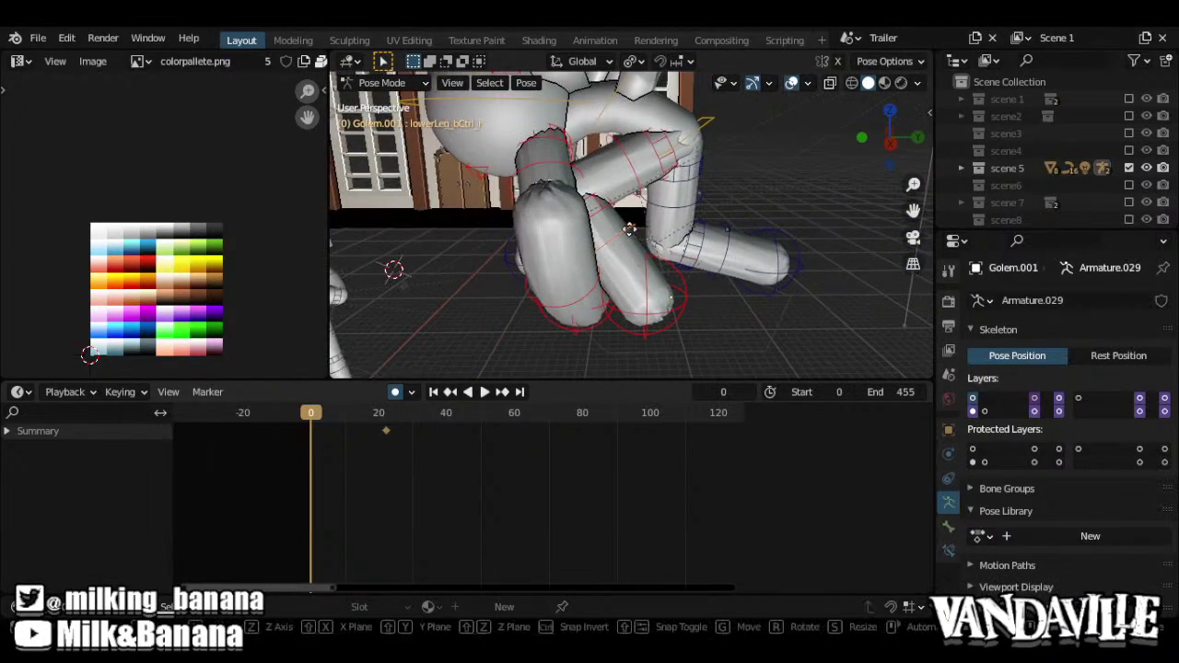
key("g")
left_click(531, 293)
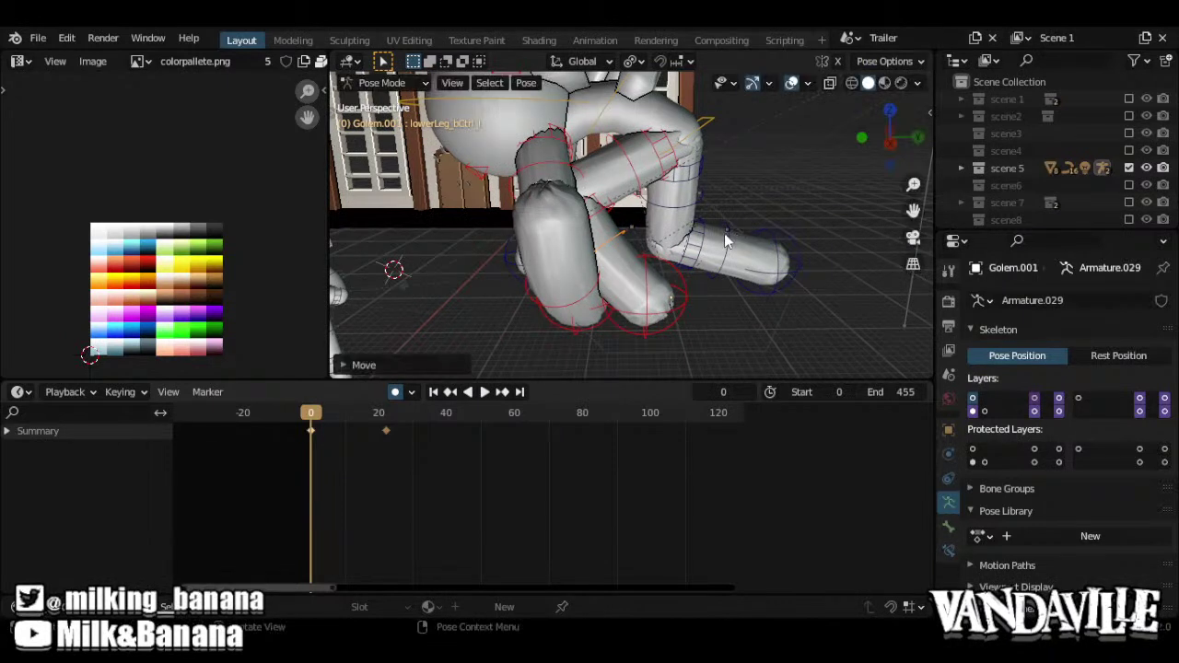
key("g")
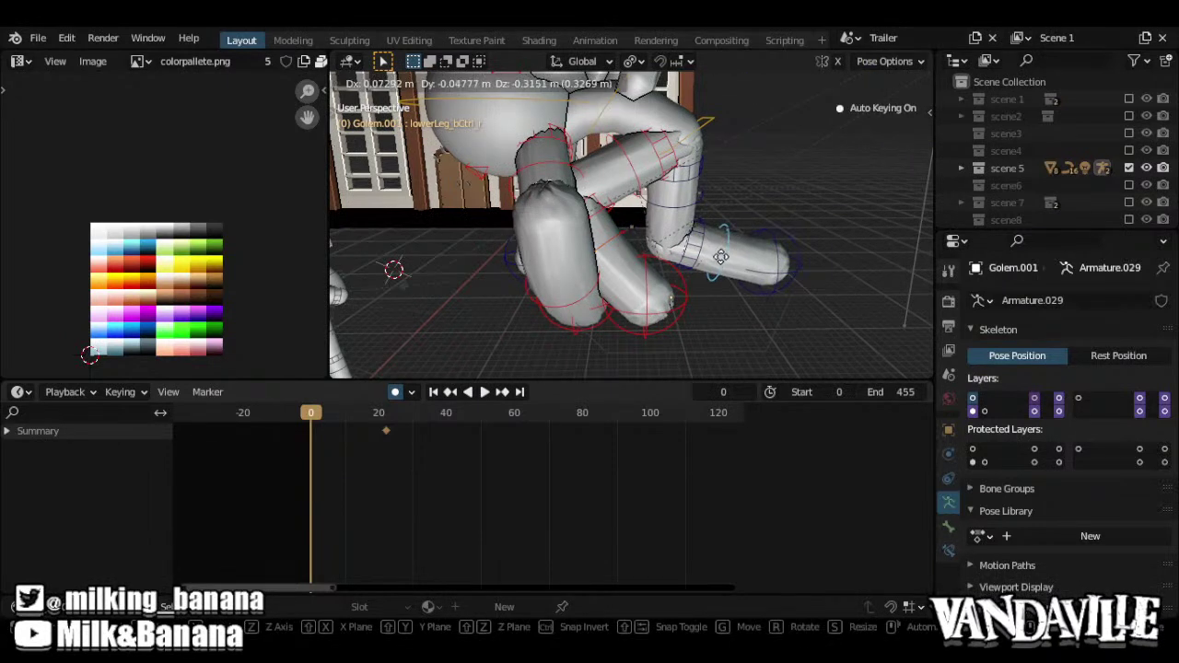
left_click(682, 208)
Move the bend controls on both of the golem's upper legs and return to Object Mode
left_click(670, 201)
key("g")
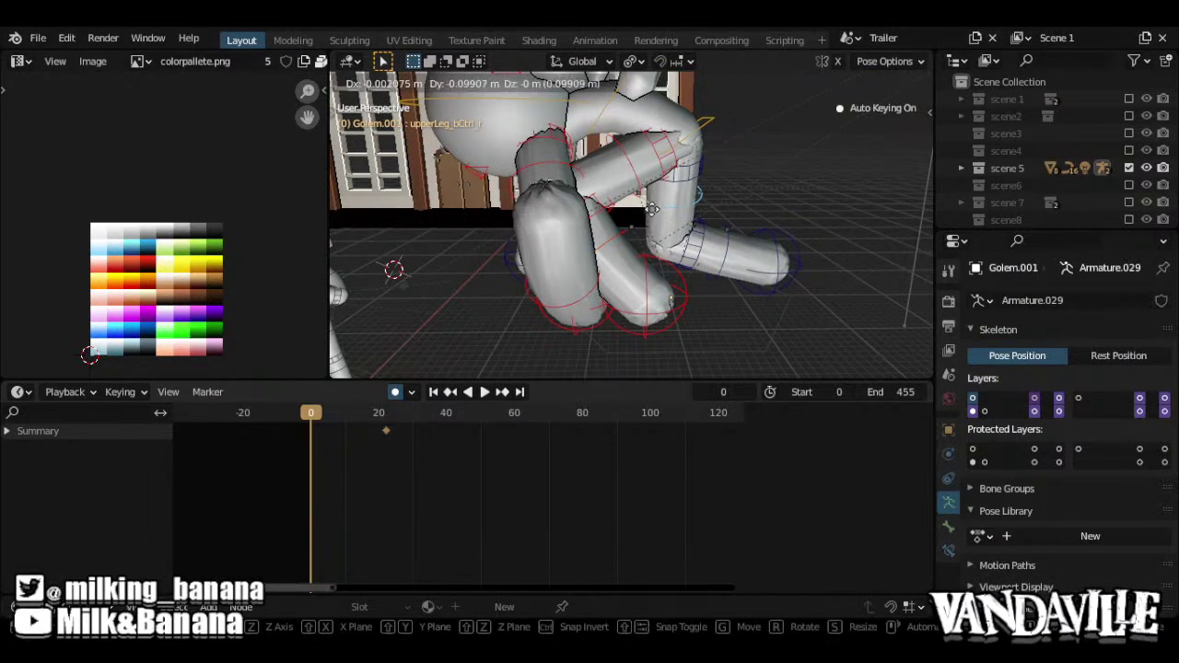
left_click(618, 217)
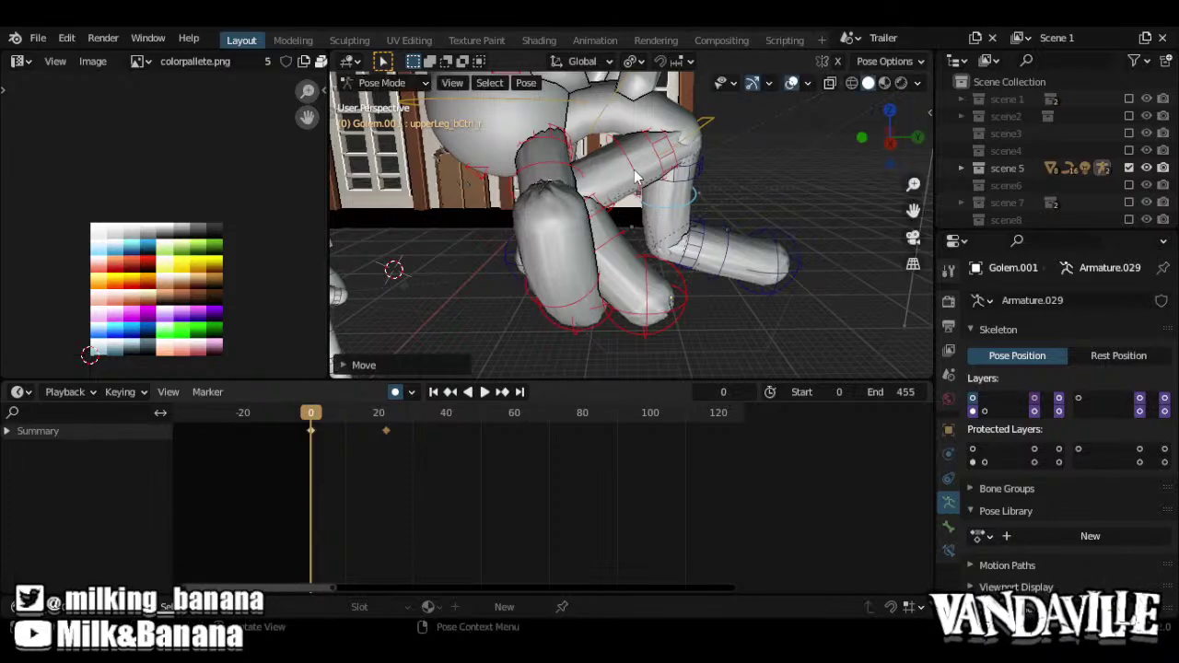
key("g")
left_click(633, 131)
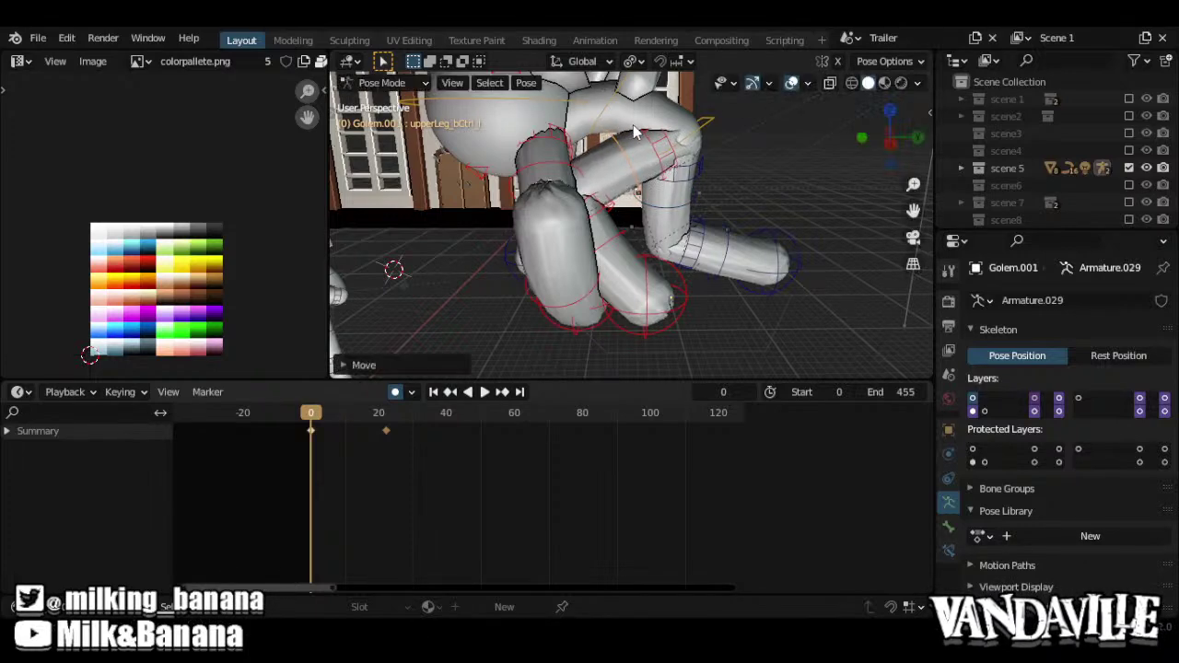
middle_click_drag(634, 131, 724, 231, "shift")
scroll(724, 233, "down", 3)
middle_click_drag(637, 250, 728, 183, "shift")
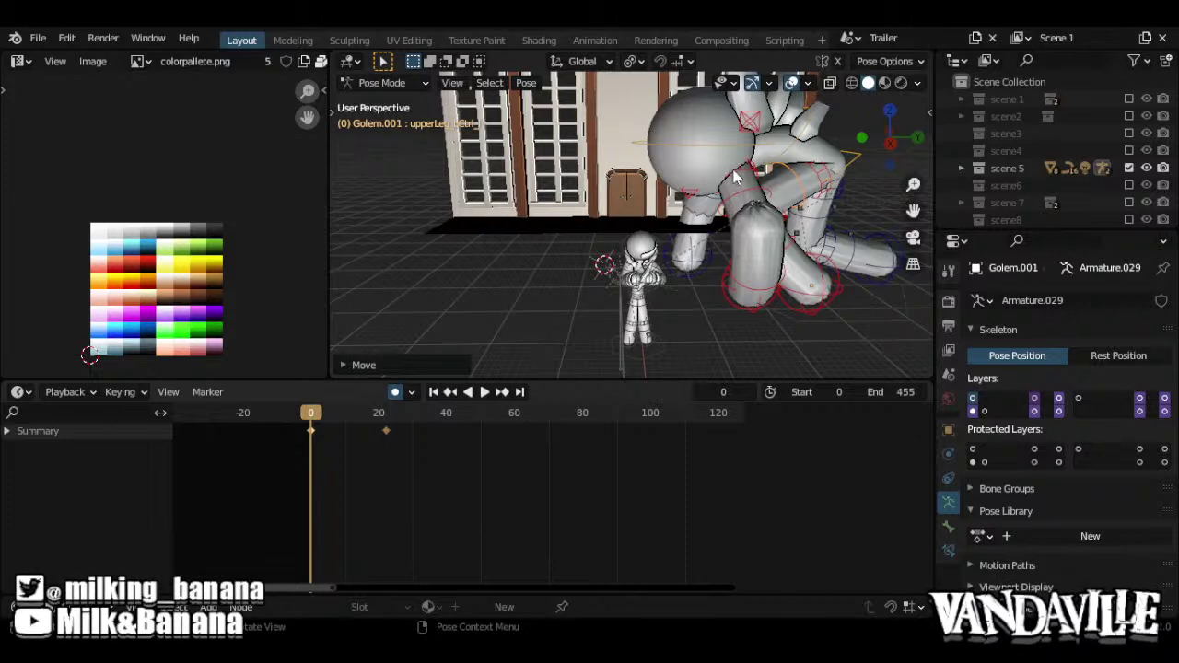
key("ctrl+Tab")
Examine the adjusted golem and the small character together from several distances and angles
scroll(737, 184, "down", 3)
mouse_move(737, 184)
middle_mouse_down("shift")
mouse_move(599, 207)
mouse_move(716, 211)
mouse_move(544, 224)
mouse_move(746, 163)
mouse_move(639, 206)
mouse_move(724, 167)
mouse_move(710, 158)
mouse_move(738, 179)
mouse_move(708, 216)
mouse_move(733, 207)
middle_mouse_up("shift")
scroll(636, 208, "up", 3)
scroll(681, 178, "up", 1)
scroll(625, 202, "down", 2)
scroll(639, 206, "up", 3)
scroll(724, 164, "down", 2)
scroll(711, 159, "up", 3)
scroll(733, 208, "down", 3)
mouse_move(730, 258)
middle_mouse_down()
mouse_move(732, 231)
mouse_move(749, 245)
middle_mouse_up()
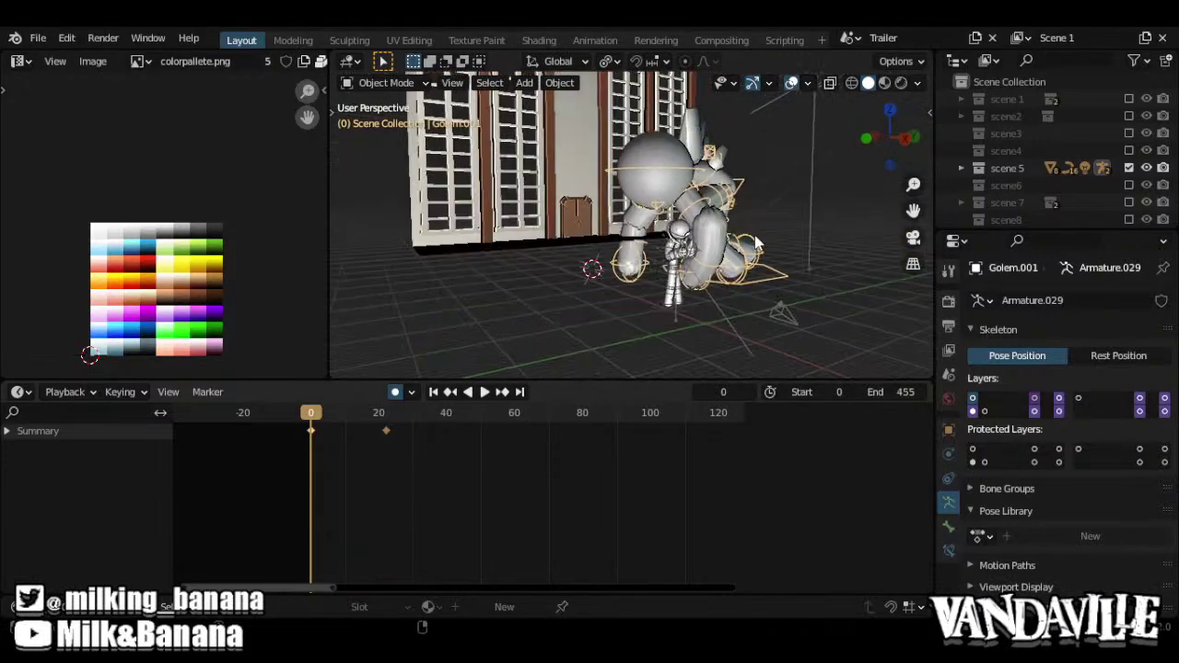
scroll(736, 258, "down", 1)
middle_click_drag(672, 273, 595, 291)
Play the scene through to frame 81 and examine the golem's motion towards John.001 from several angles
key("space")
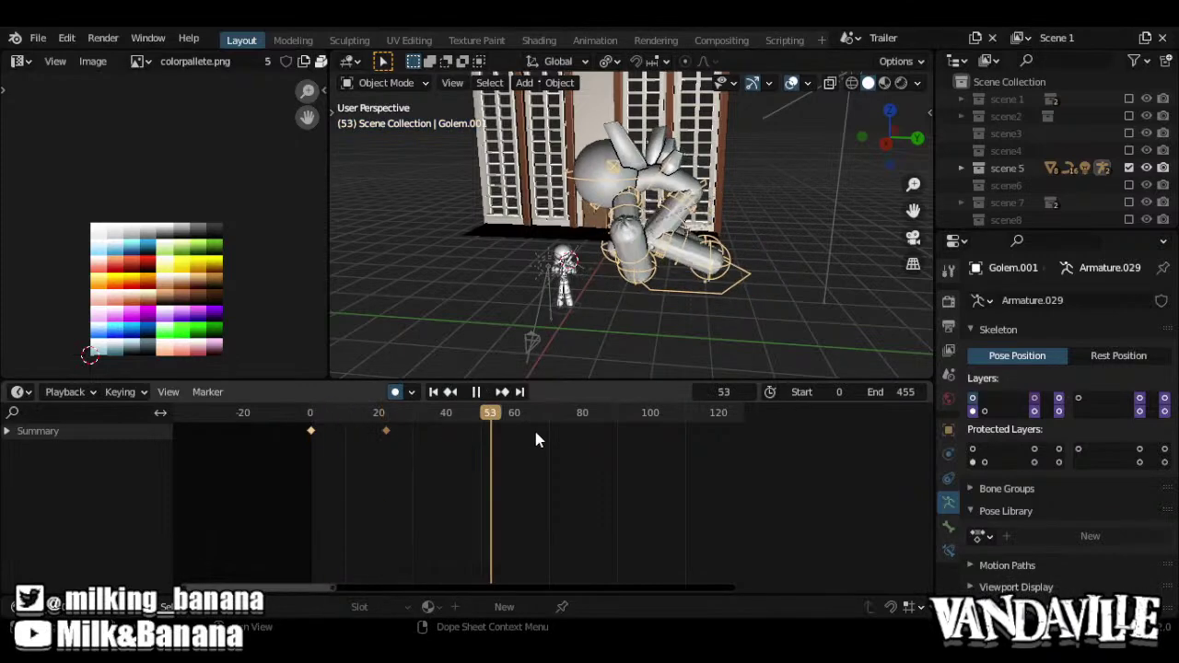
middle_click_drag(638, 446, 622, 476, "ctrl")
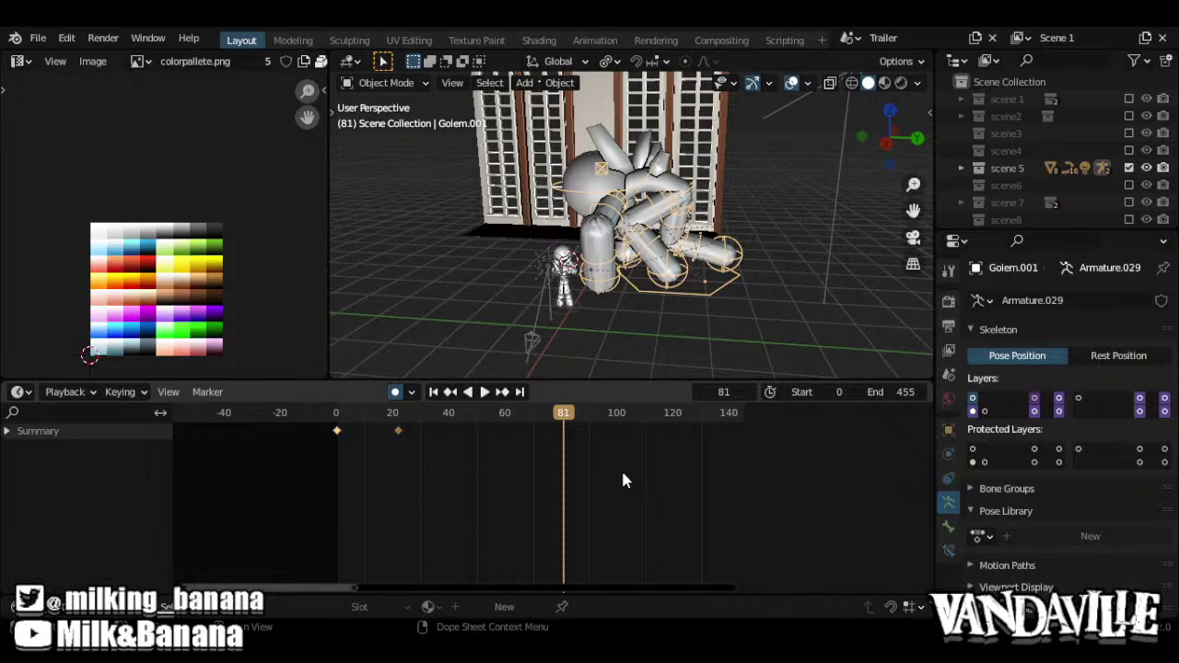
middle_click_drag(616, 471, 598, 482, "ctrl")
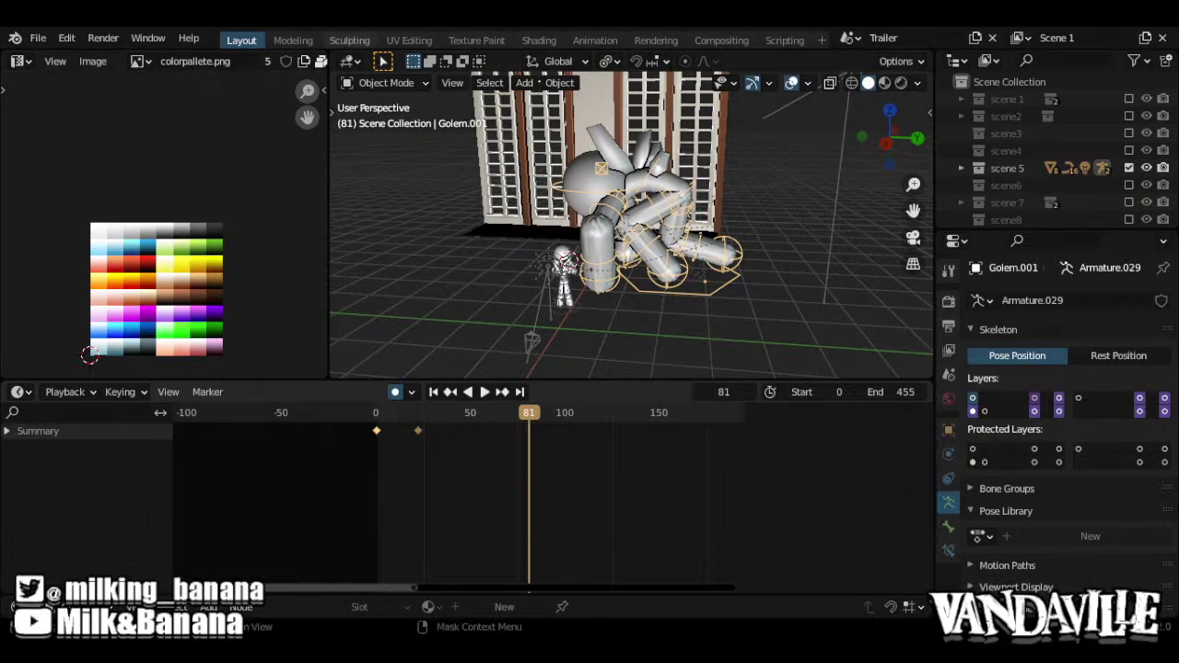
middle_click_drag(644, 241, 686, 247)
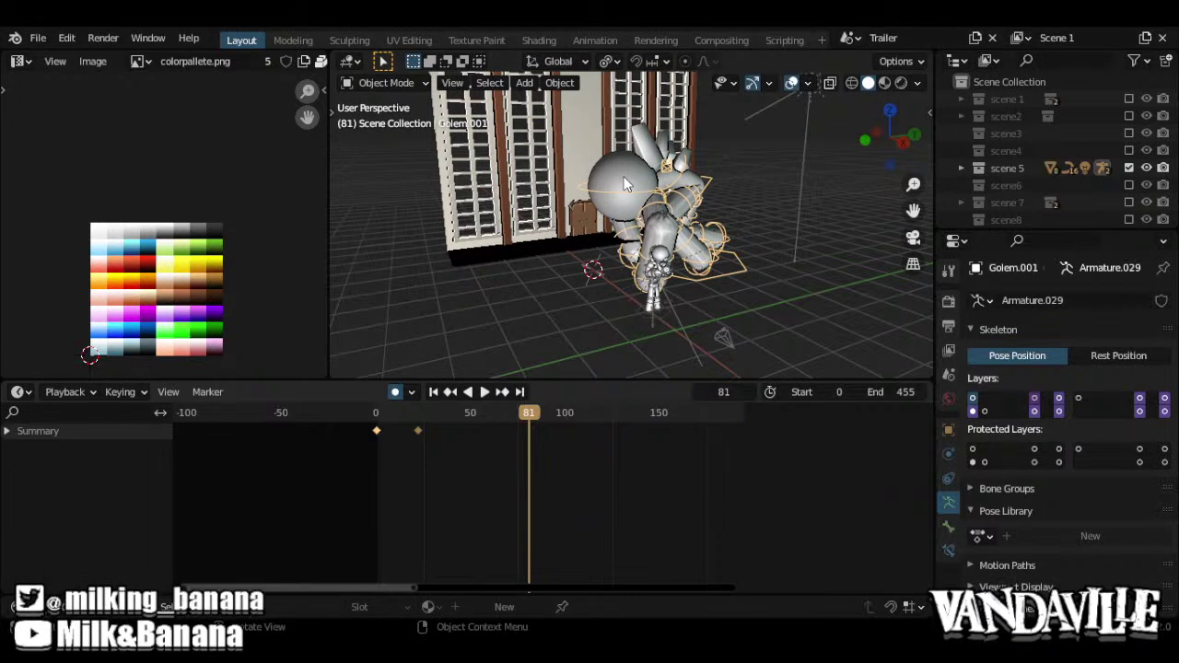
middle_click_drag(624, 184, 647, 255)
scroll(619, 261, "up", 2)
Select the John.001 armature and return the timeline to frame 0
left_click(683, 304)
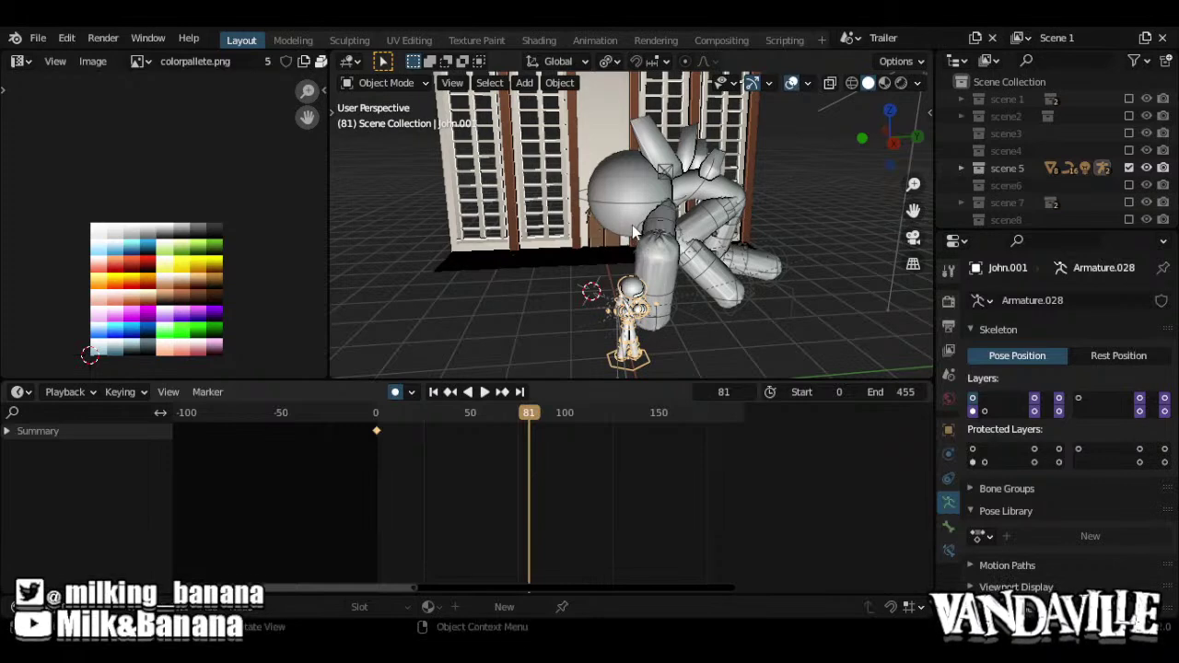
middle_click_drag(670, 211, 678, 248)
left_click_drag(504, 412, 241, 371)
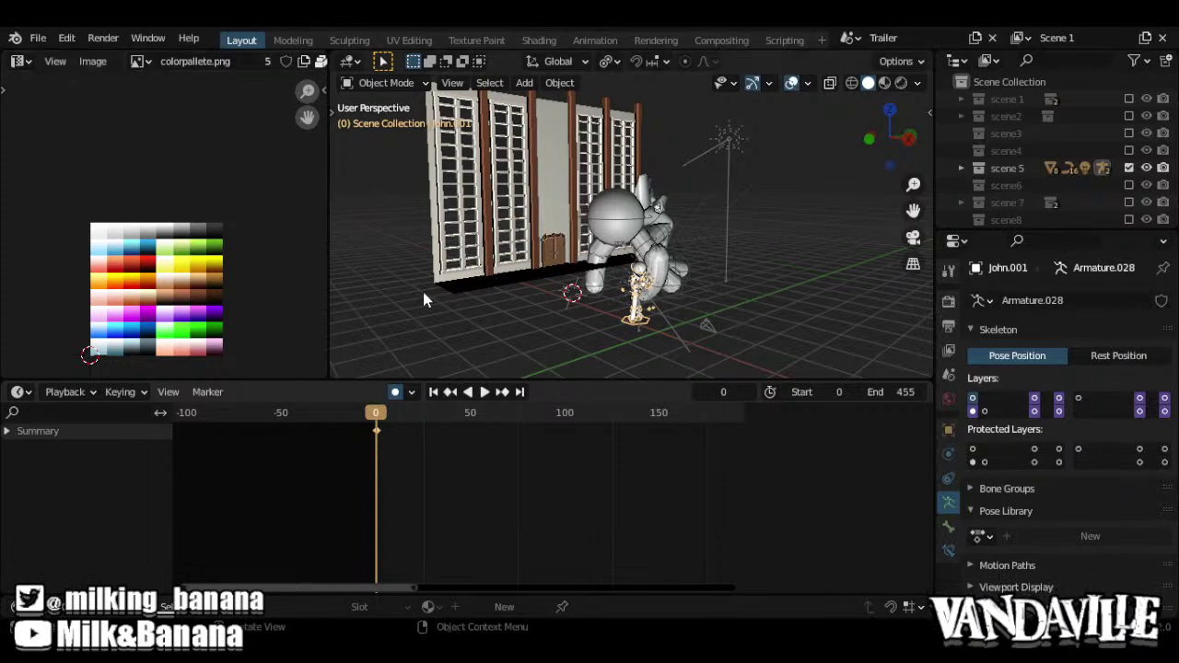
Exclude the scene 5 collection from the view layer and save the file
middle_click_drag(588, 208, 555, 228)
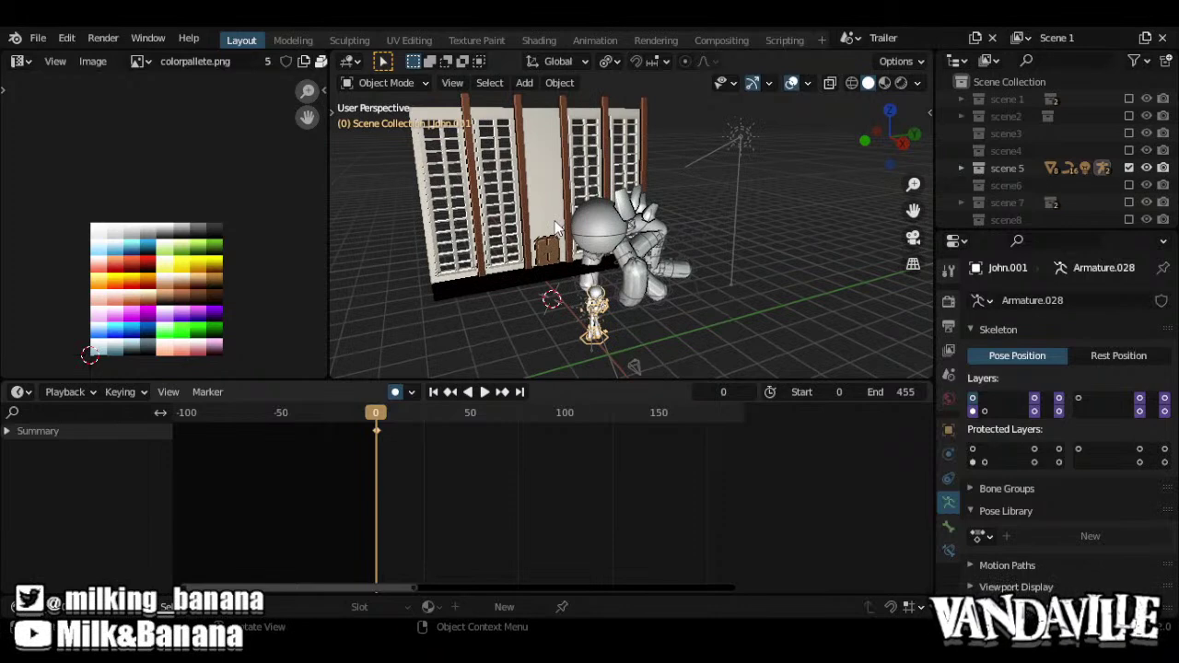
scroll(556, 228, "up", 5)
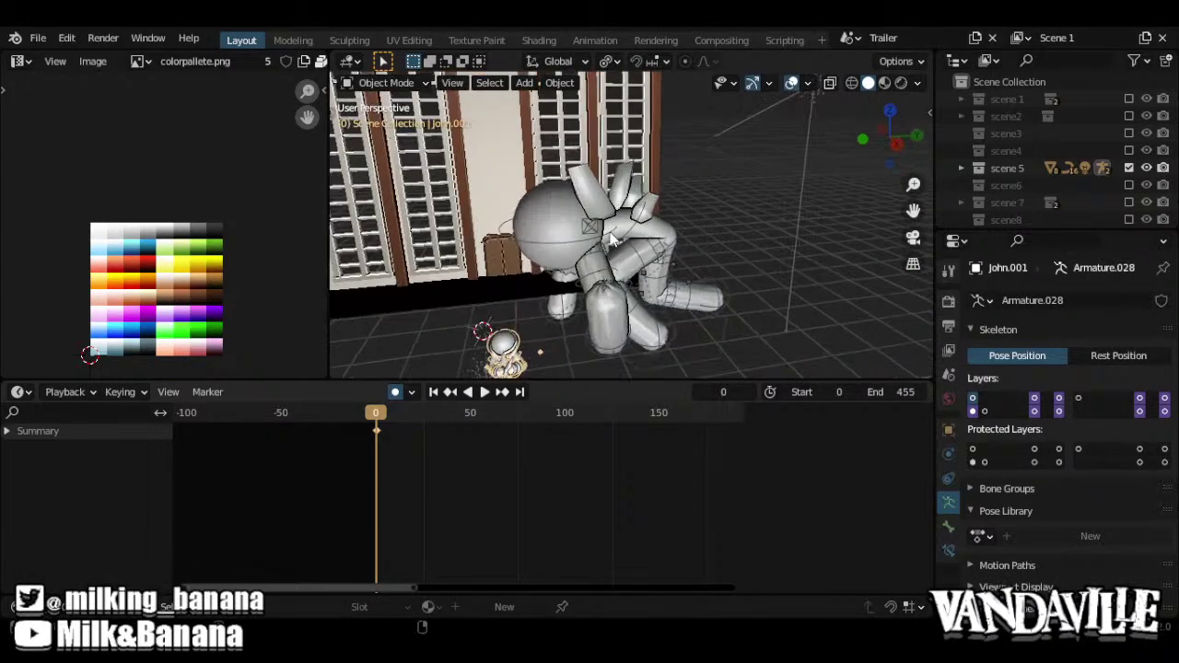
left_click(1129, 167)
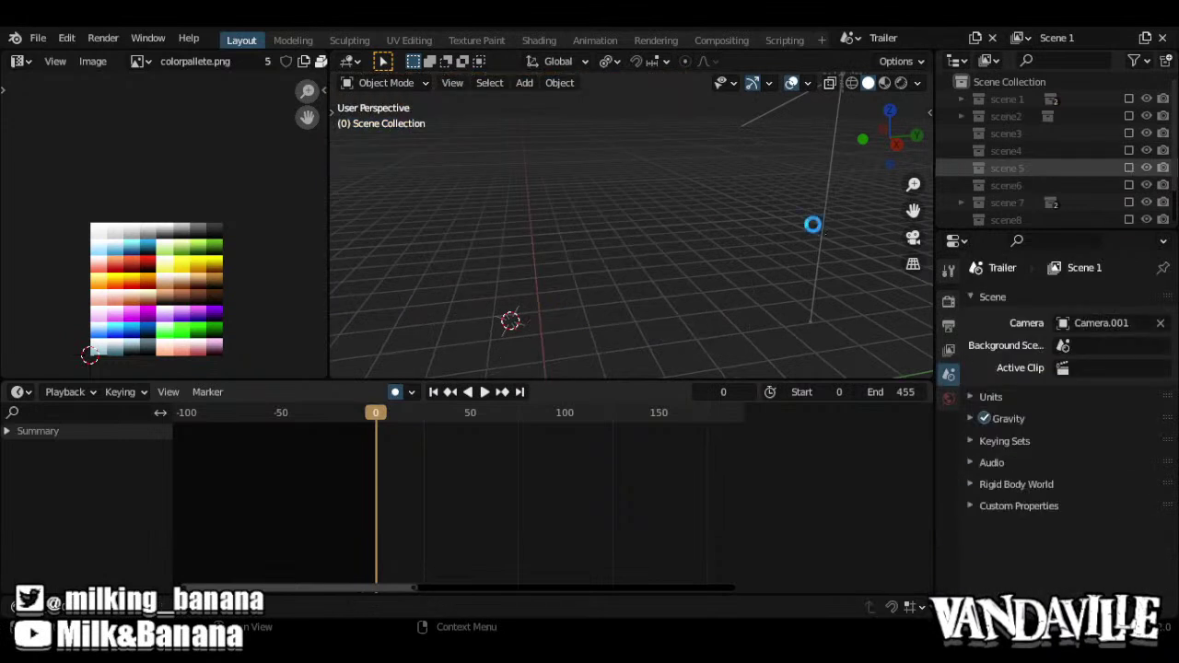
key("ctrl+s")
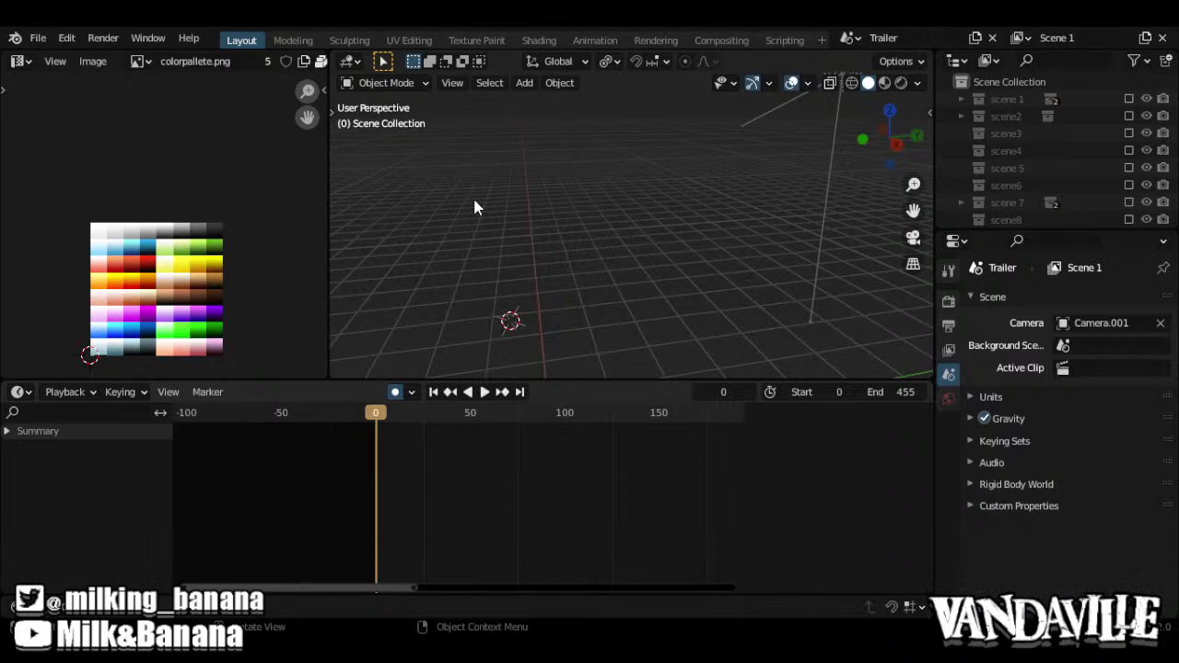
middle_click_drag(476, 208, 558, 203)
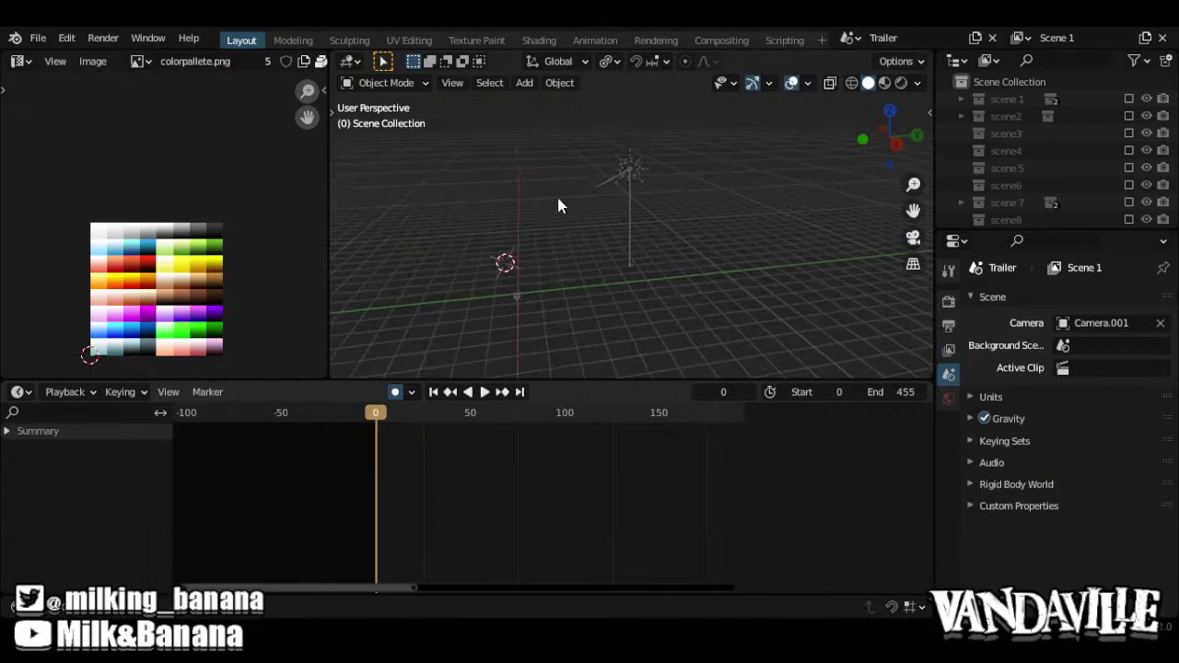
left_click(1129, 185)
left_click(1130, 185)
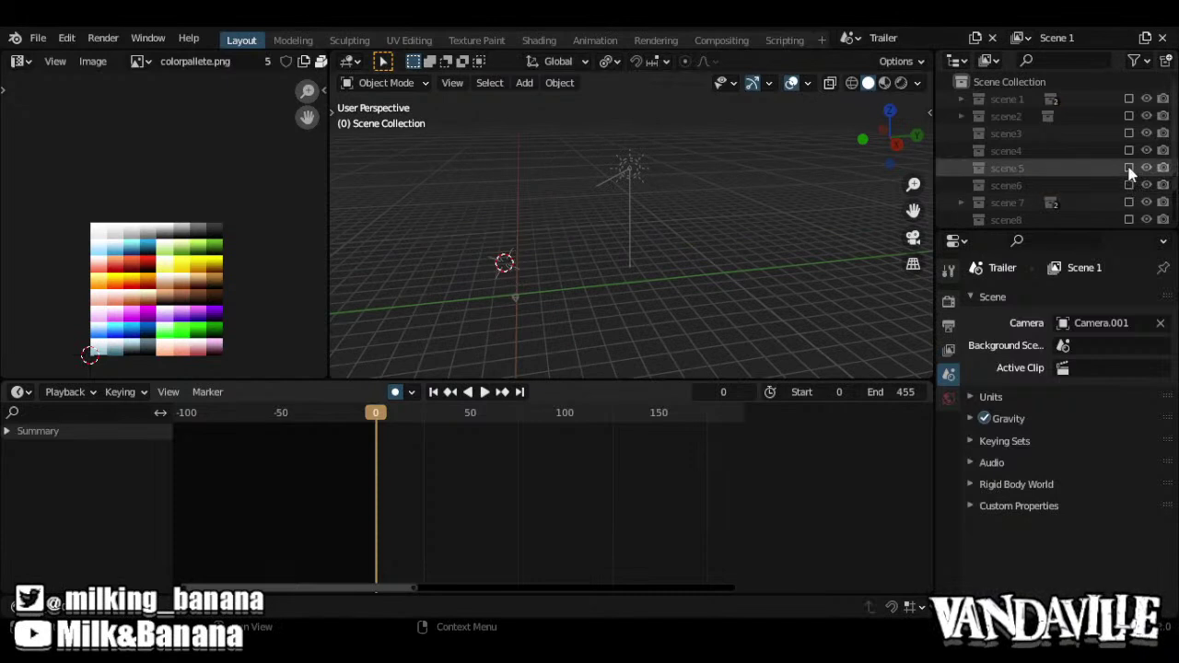
left_click(1129, 168)
left_click(1129, 167)
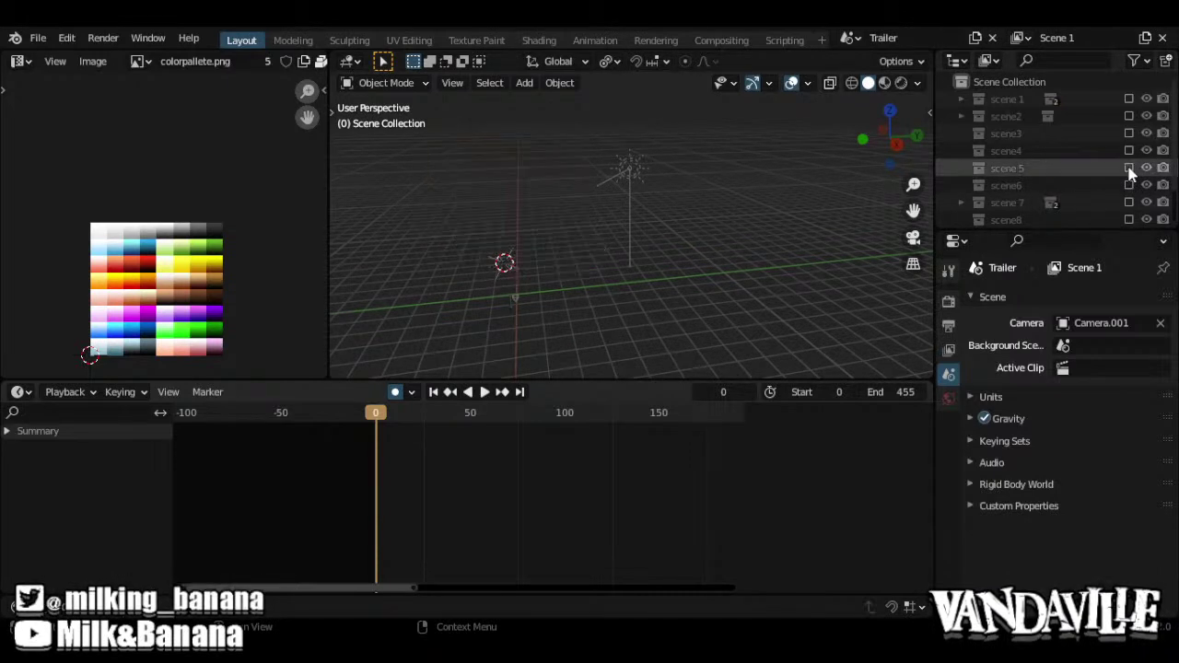
Include the scene6 collection in the view layer and select the Furio.001 armature
left_click(1131, 185)
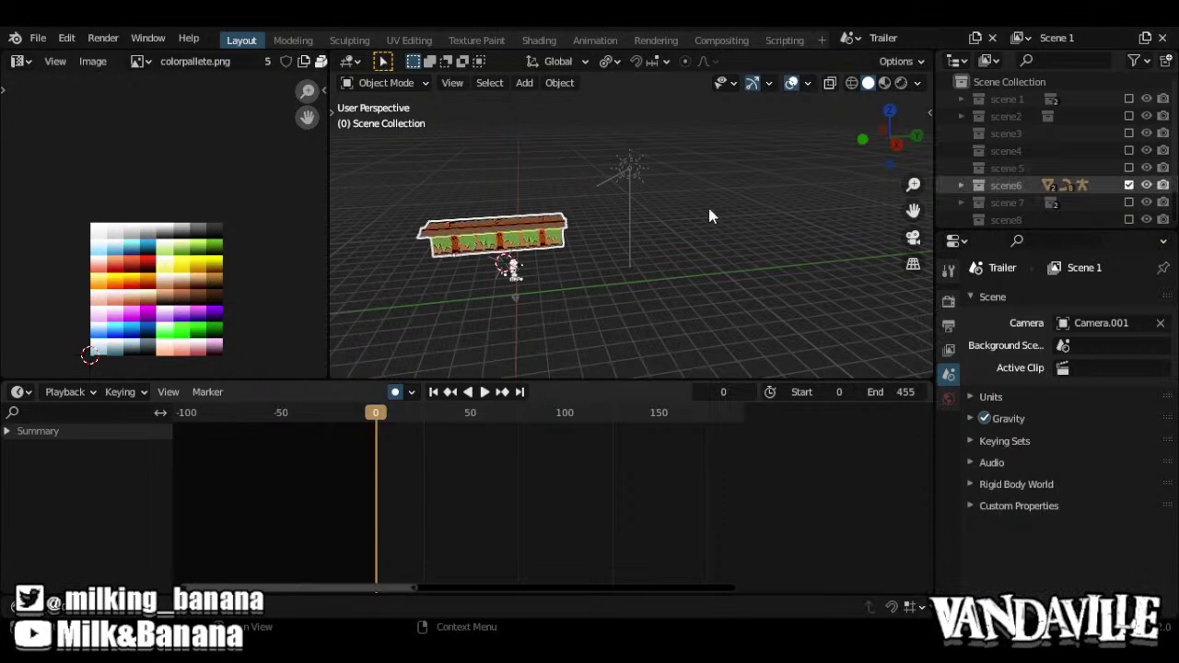
scroll(604, 201, "up", 4)
middle_click_drag(553, 244, 717, 195, "shift")
scroll(709, 197, "up", 2)
scroll(524, 238, "up", 4)
middle_click_drag(612, 211, 645, 191)
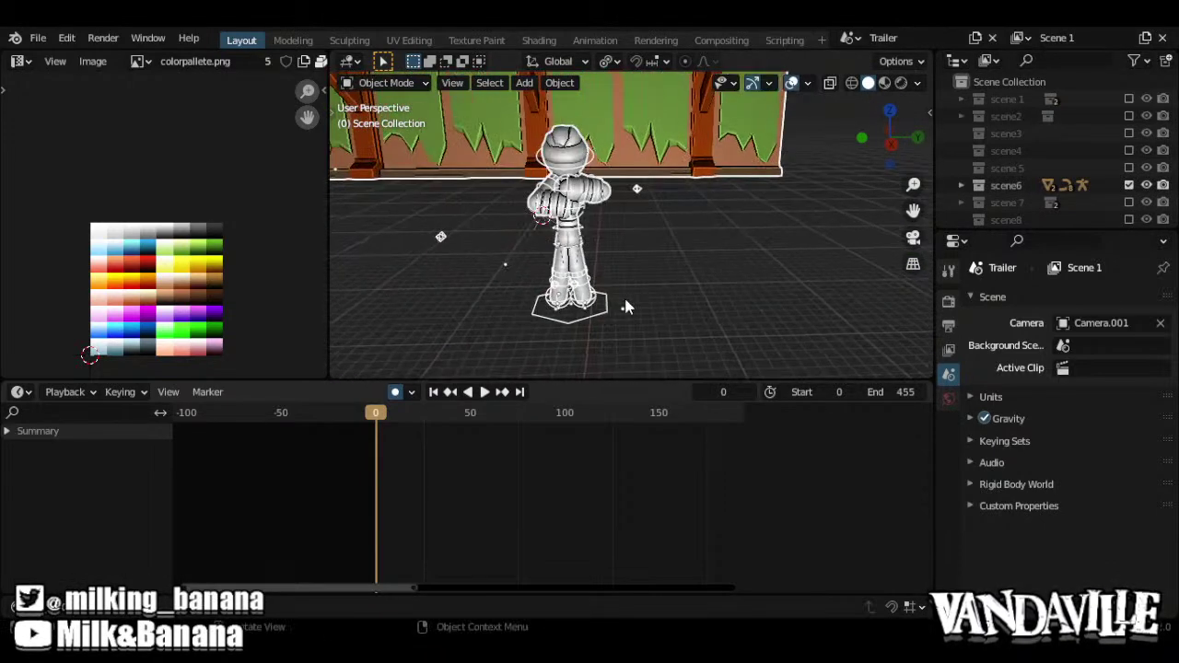
left_click(624, 307)
left_click(613, 311)
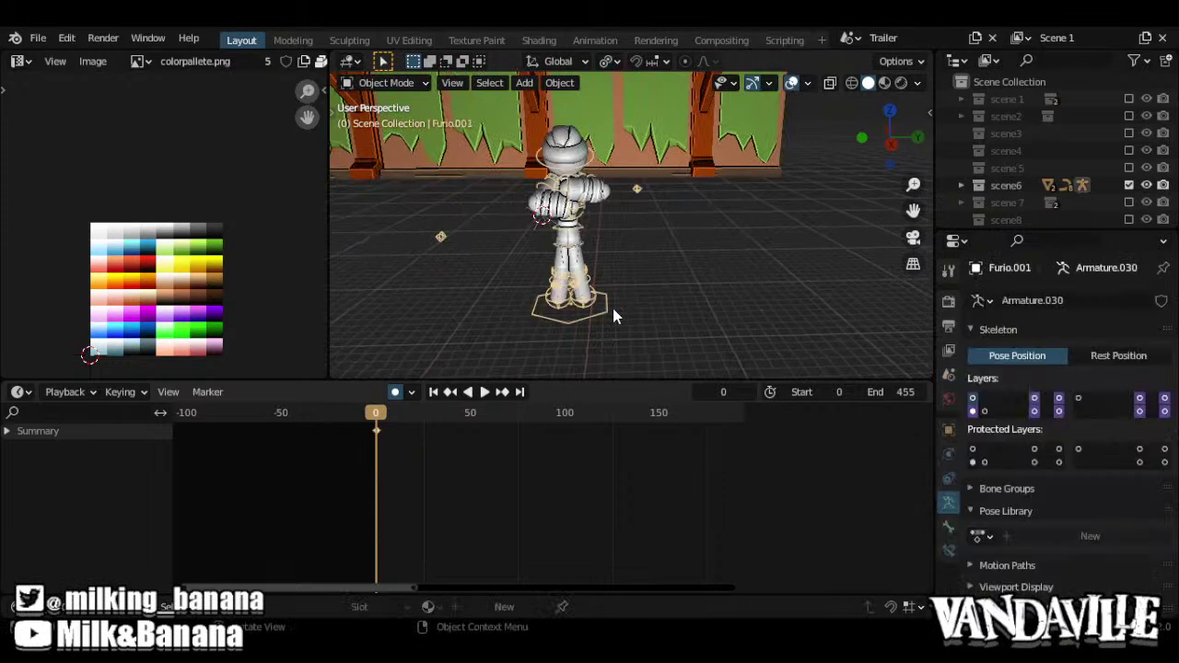
Sample the keyframes of all Furio.001 bones in Pose Mode and set their keyframe type to Keyframe
key("ctrl+Tab")
key("a")
middle_click_drag(564, 475, 449, 466)
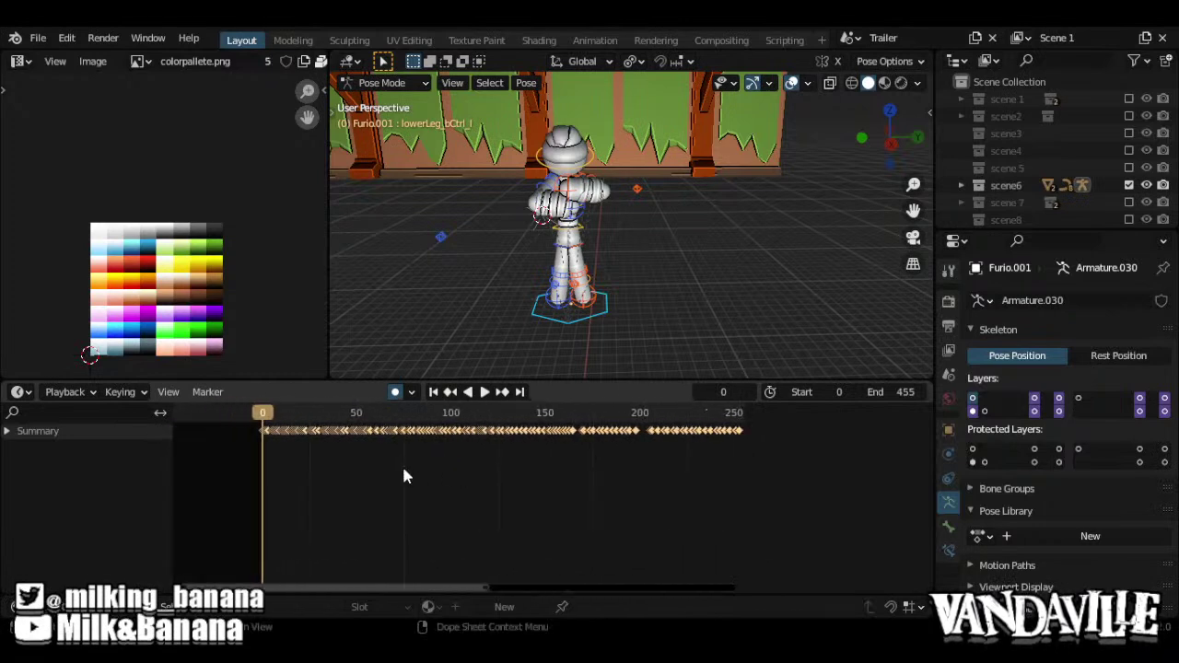
key("ctrl+Tab")
left_click(217, 394)
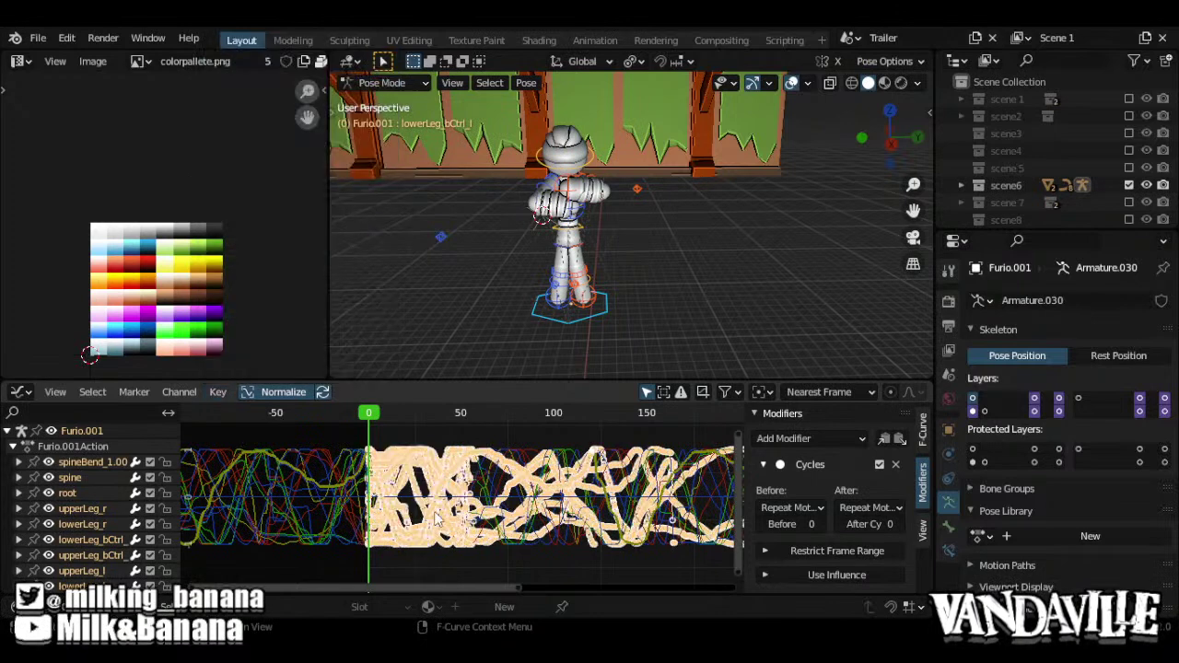
key("ctrl+Tab")
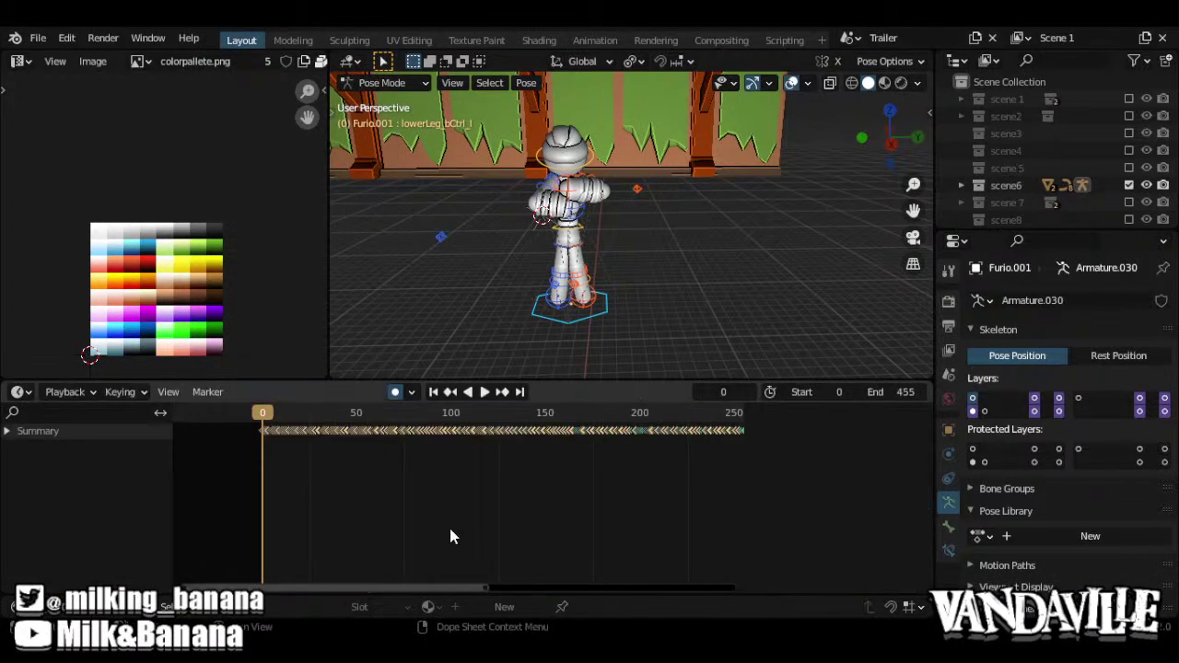
right_click(338, 463)
mouse_move(336, 417)
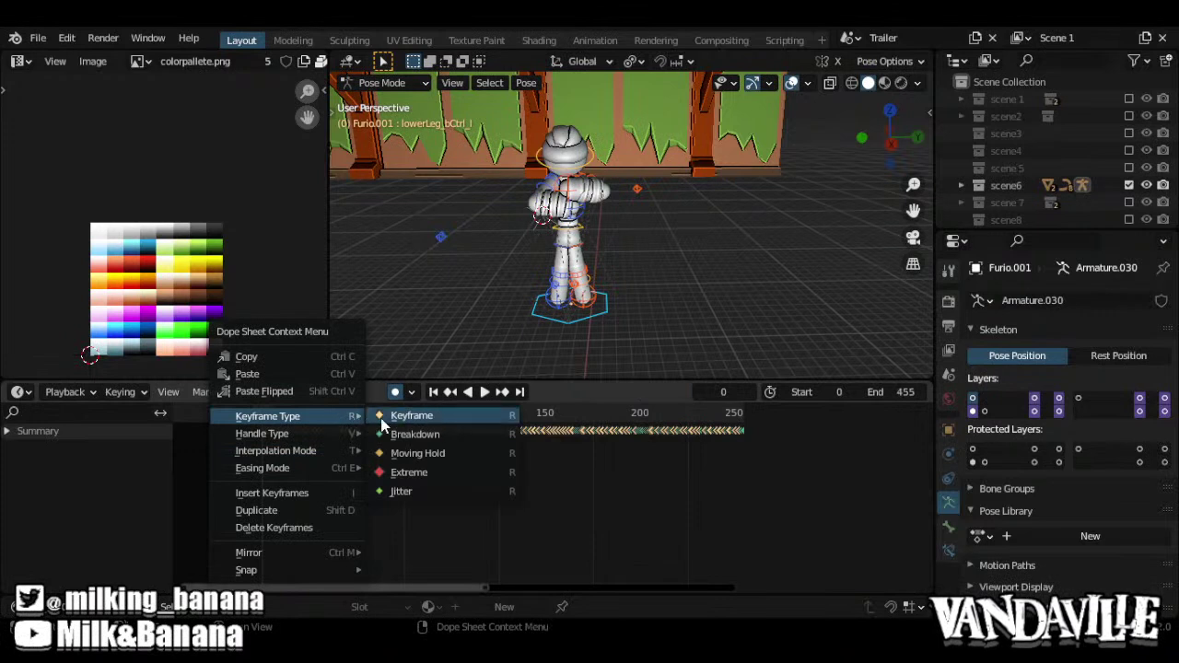
Thin Furio.001's sampled keyframes by scaling them from frame 0 by 0.5 twice and by 2 twice
scroll(425, 474, "up", 6)
middle_click_drag(425, 475, 684, 483)
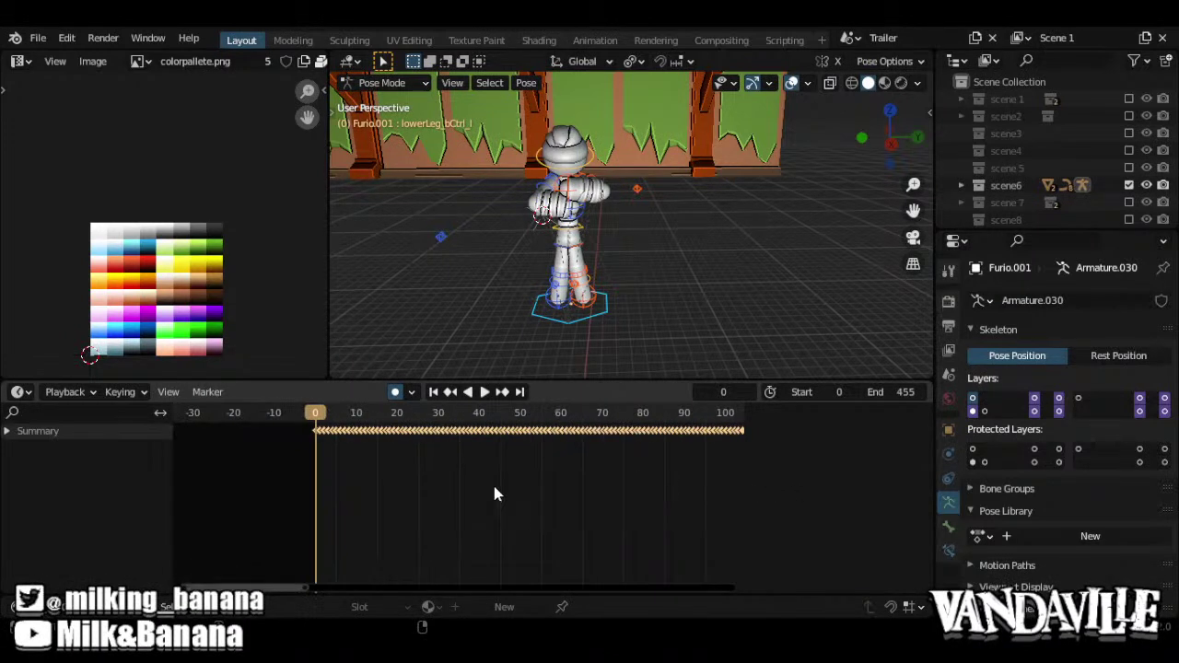
middle_click_drag(479, 488, 560, 497)
scroll(564, 500, "up", 2)
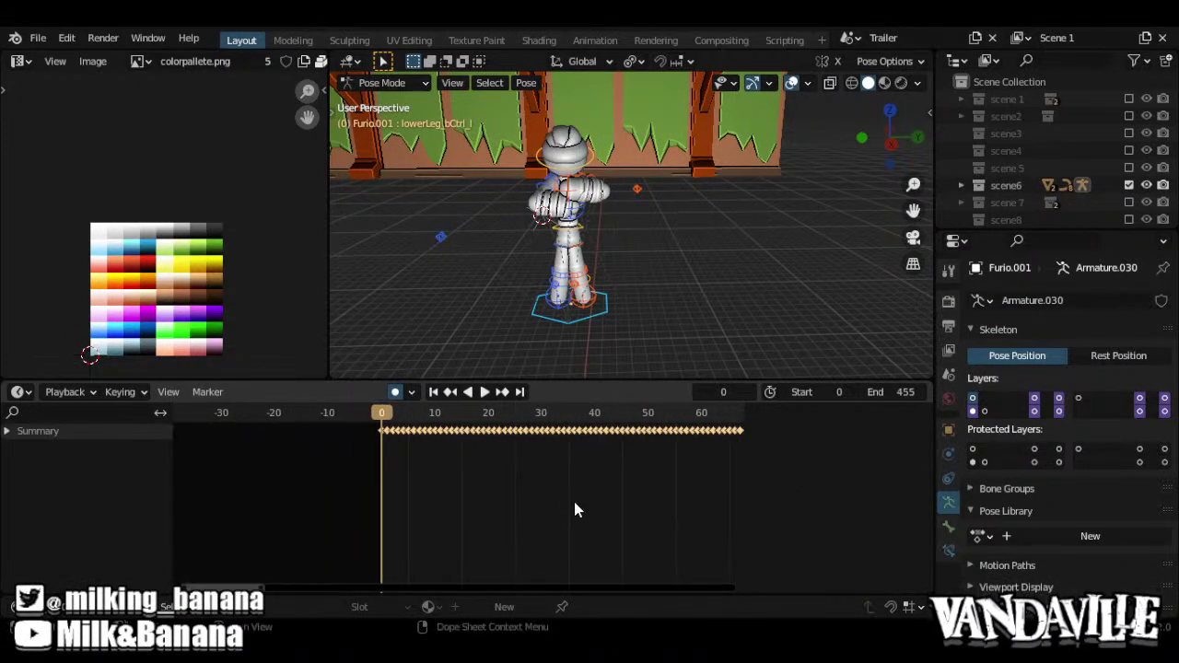
type("s.5")
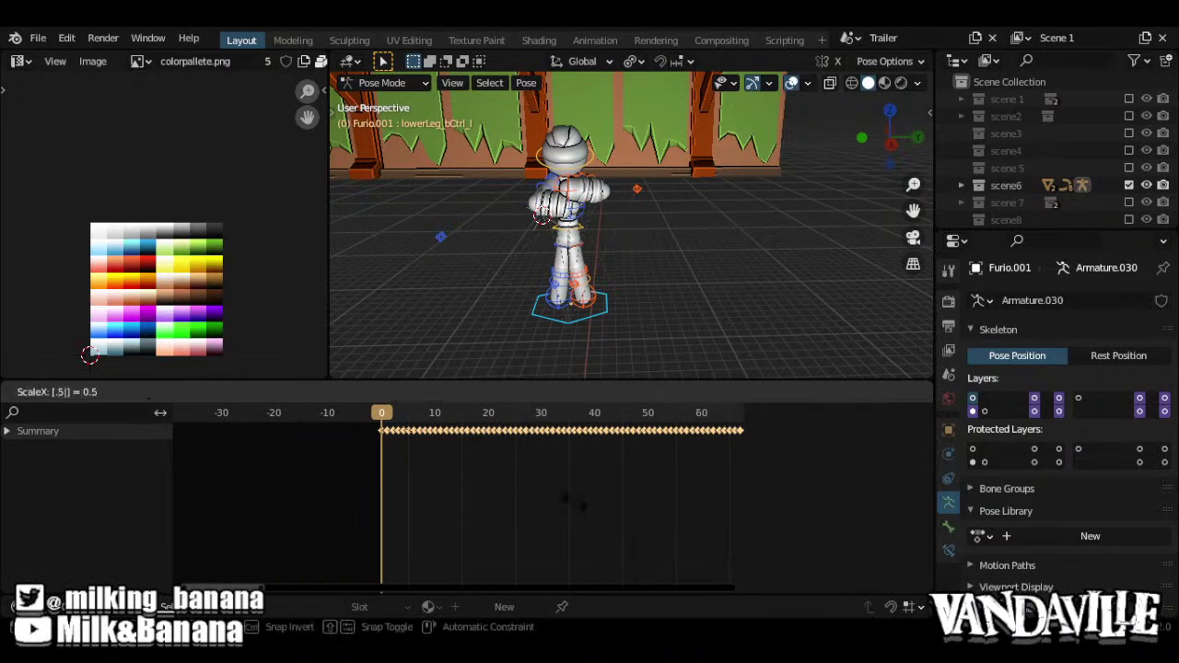
key("Return")
type("s.5")
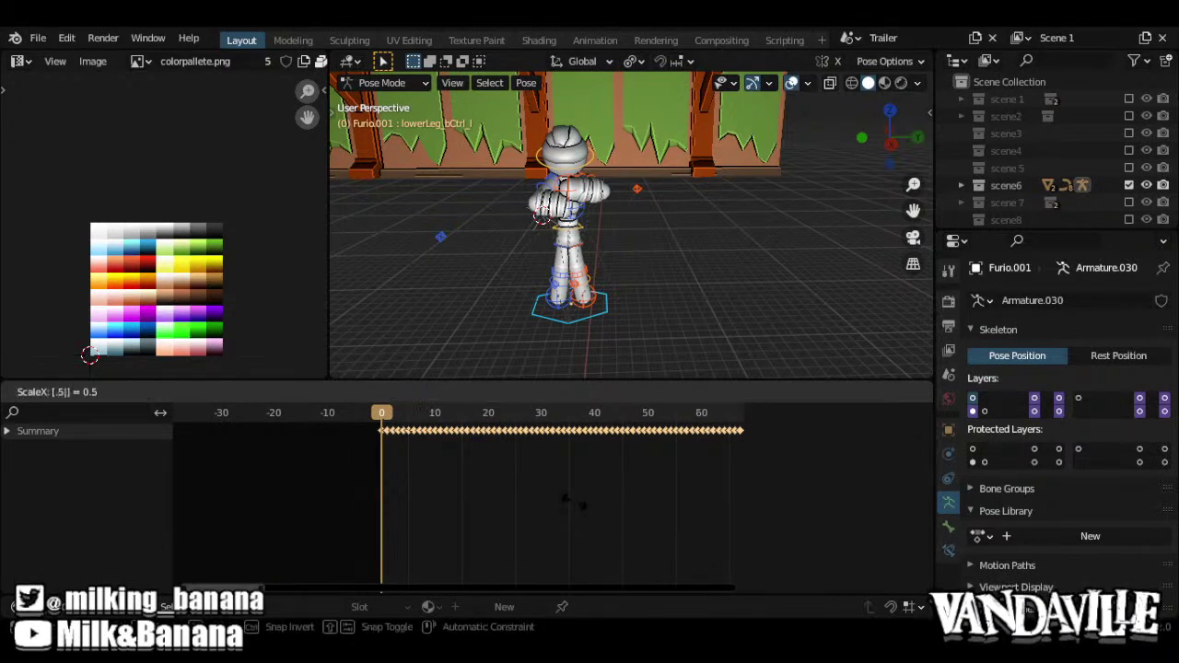
key("Return")
type("s")
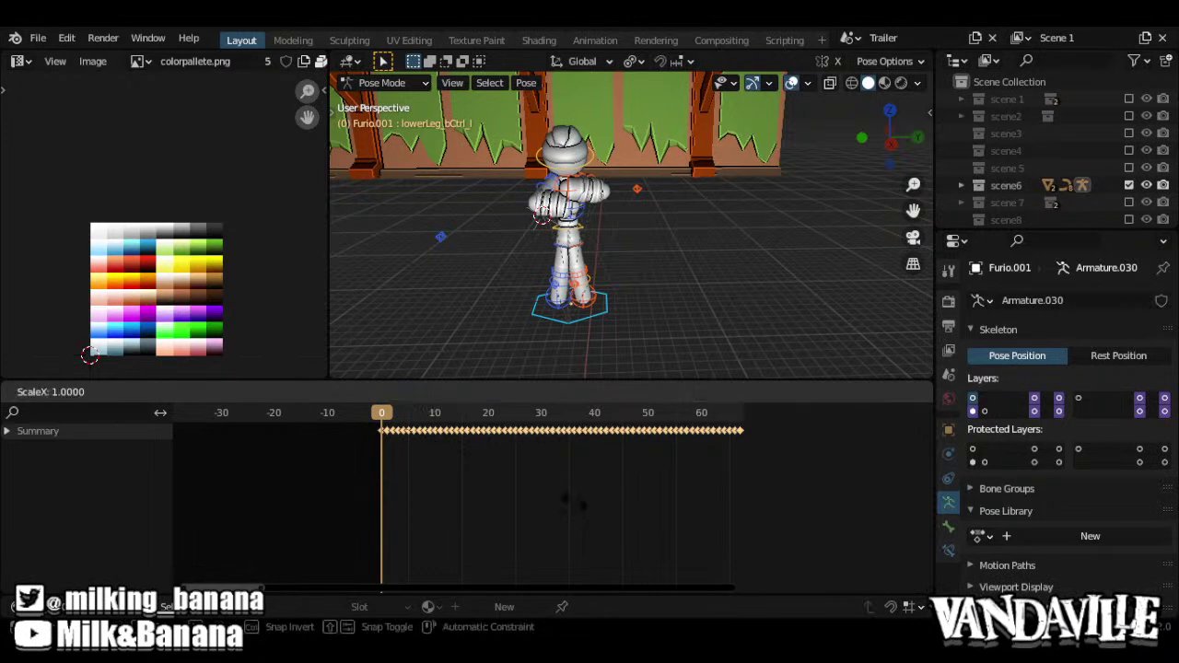
type("2")
key("Return")
type("scene2")
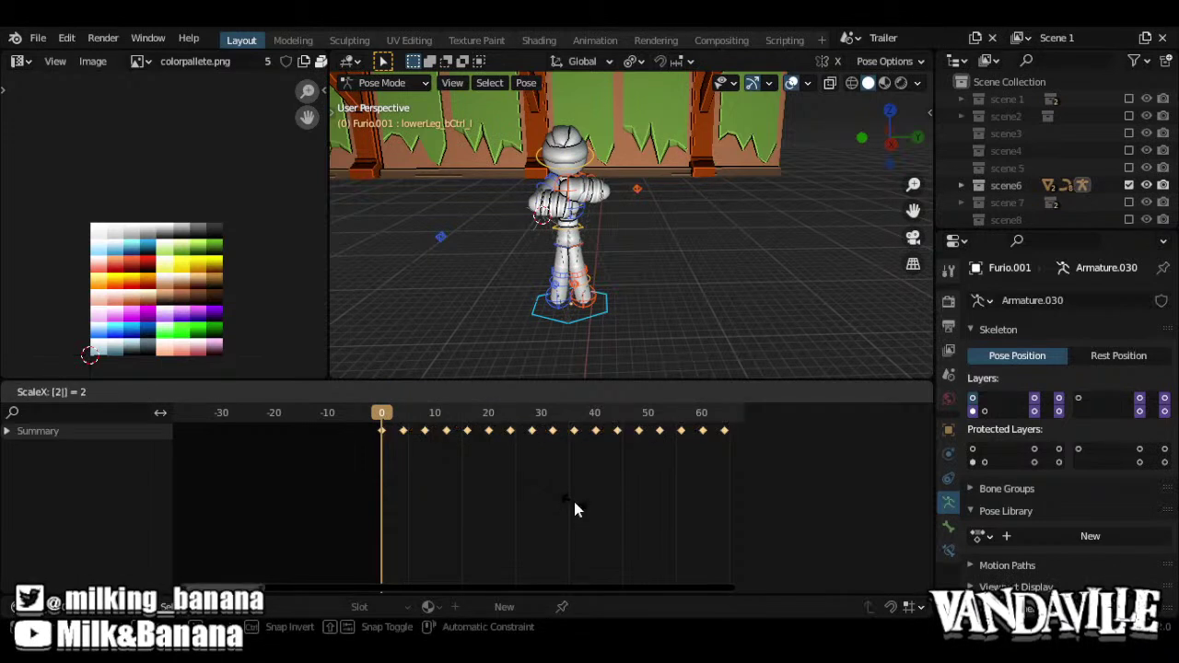
key("Return")
Set the interpolation mode of Furio.001's thinned keyframes to Constant
key("space")
key("space")
right_click(538, 438)
mouse_move(536, 438)
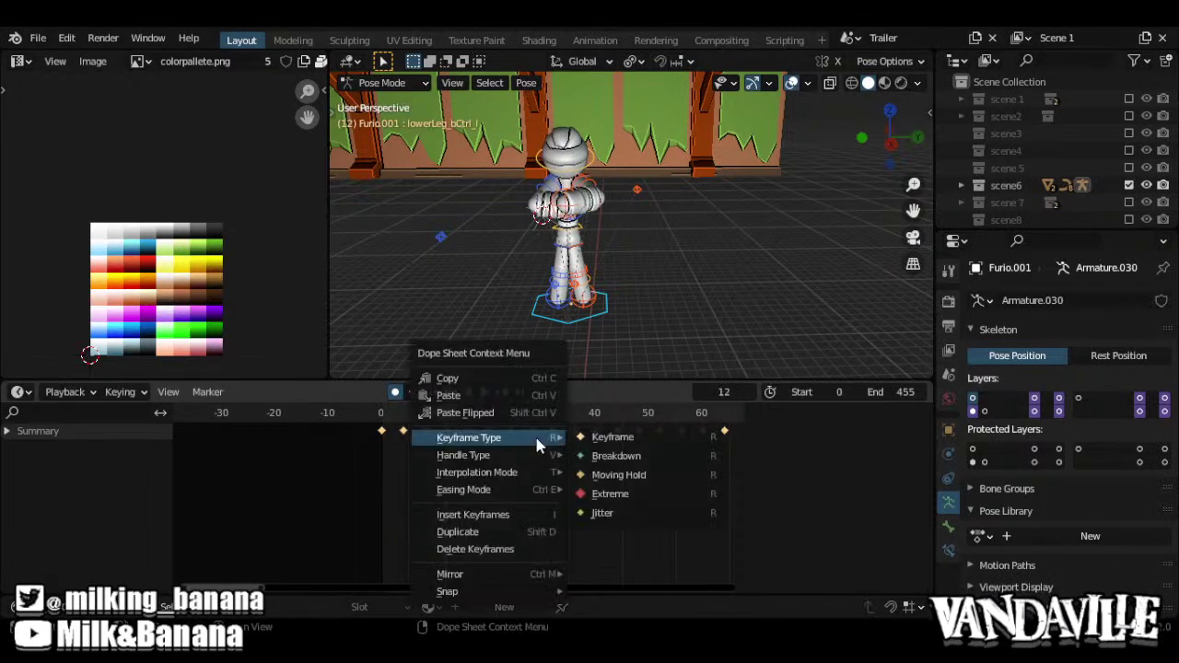
mouse_move(533, 472)
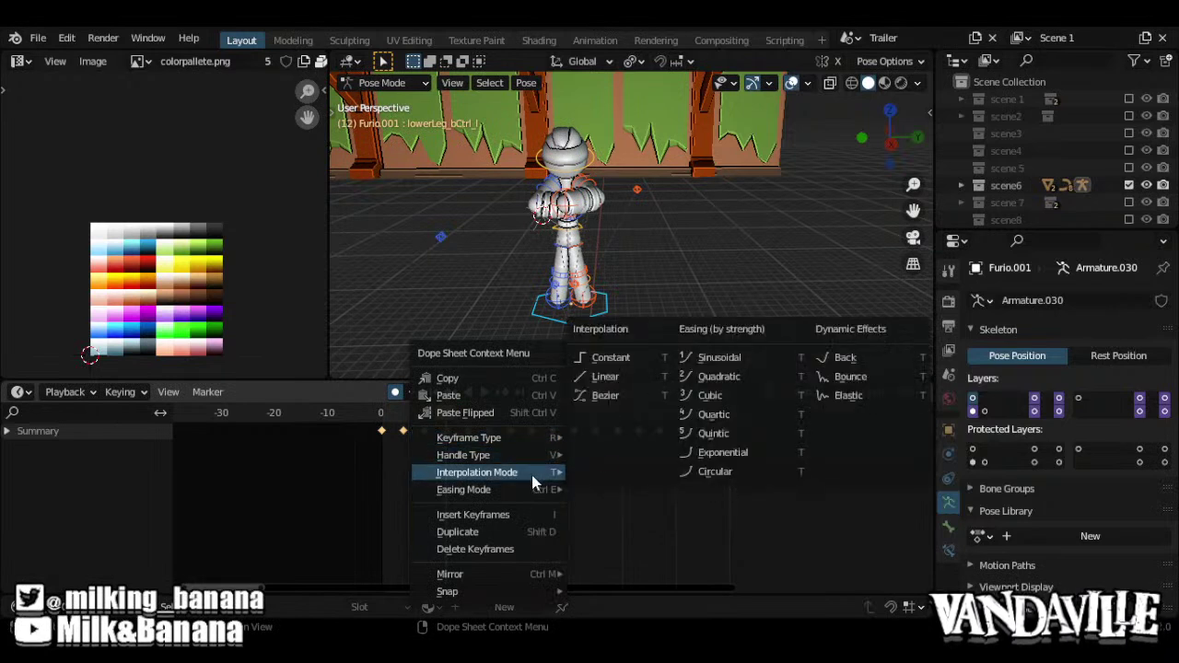
left_click(610, 358)
Play the scene, examine Furio.001's stepped motion near and far, and return the timeline to frame 0
key("space")
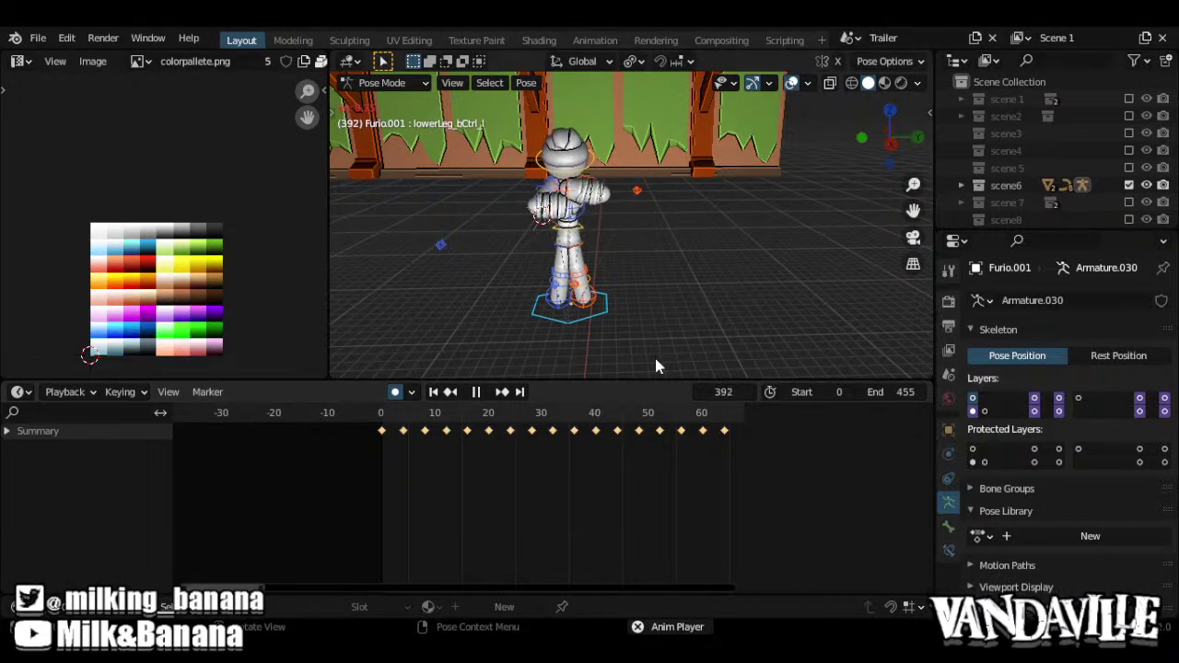
key("space")
left_click_drag(600, 205, 633, 306, "ctrl+alt")
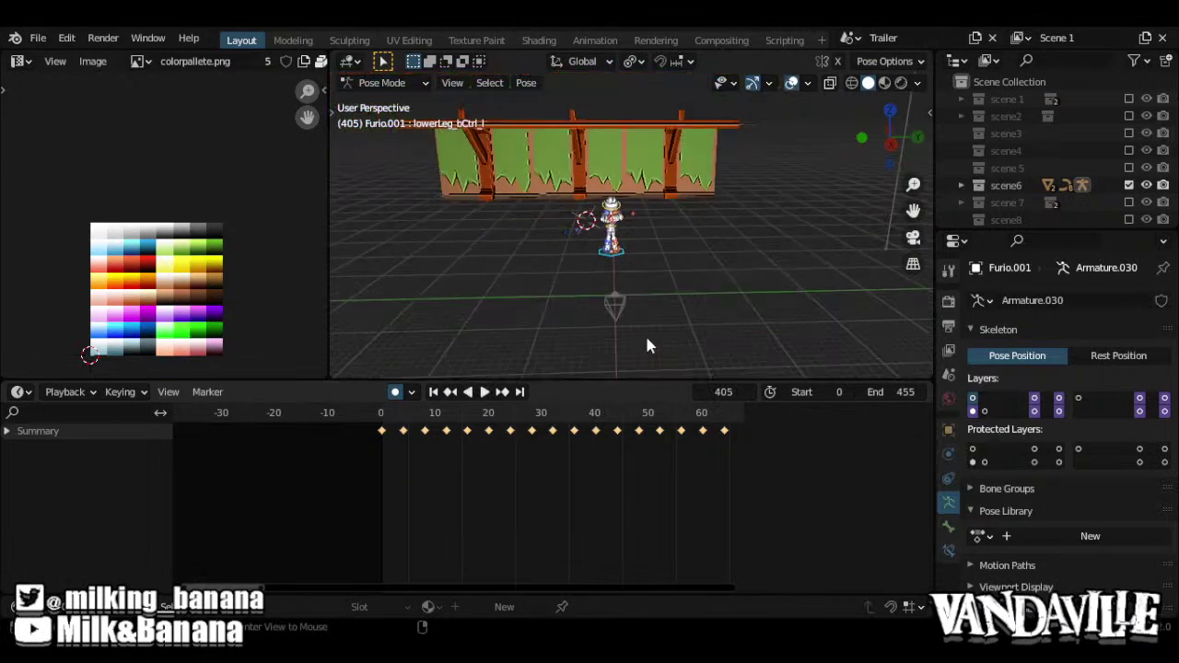
left_click_drag(671, 445, 565, 479, "ctrl+alt")
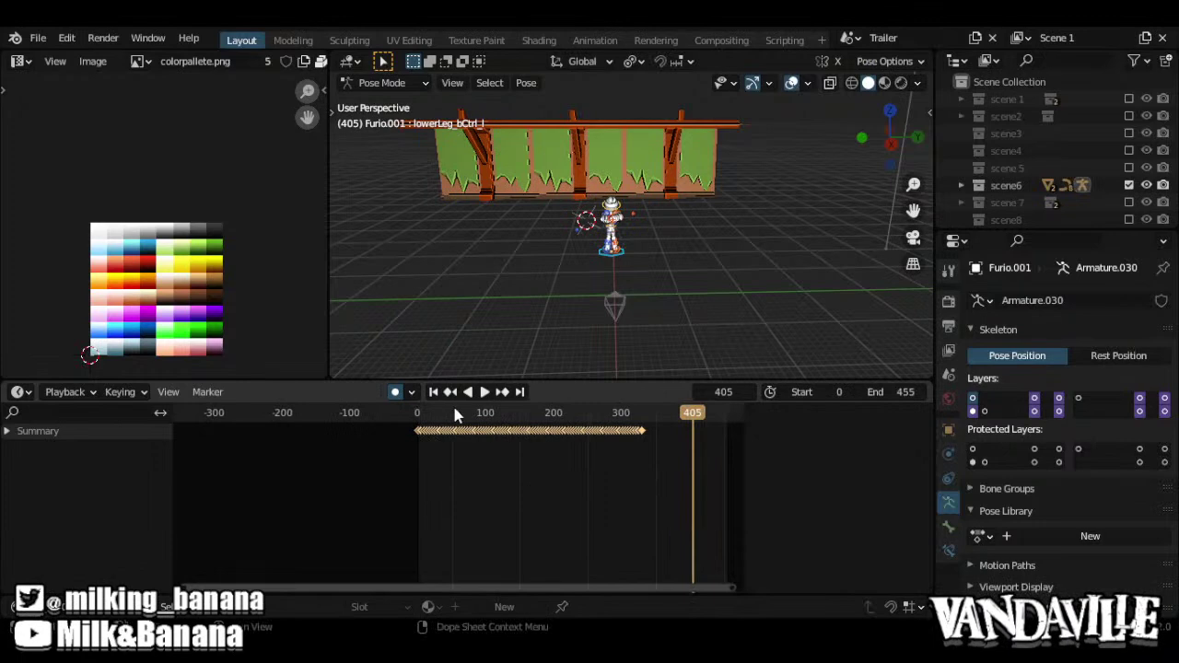
key("shift+Left")
key("space")
key("space")
mouse_move(633, 239)
left_mouse_down("ctrl+alt")
mouse_move(633, 199)
mouse_move(616, 246)
mouse_move(634, 253)
left_mouse_up("ctrl+alt")
Return Furio.001 to Object Mode, save the file and exclude the scene6 collection from the view layer
key("ctrl+Tab")
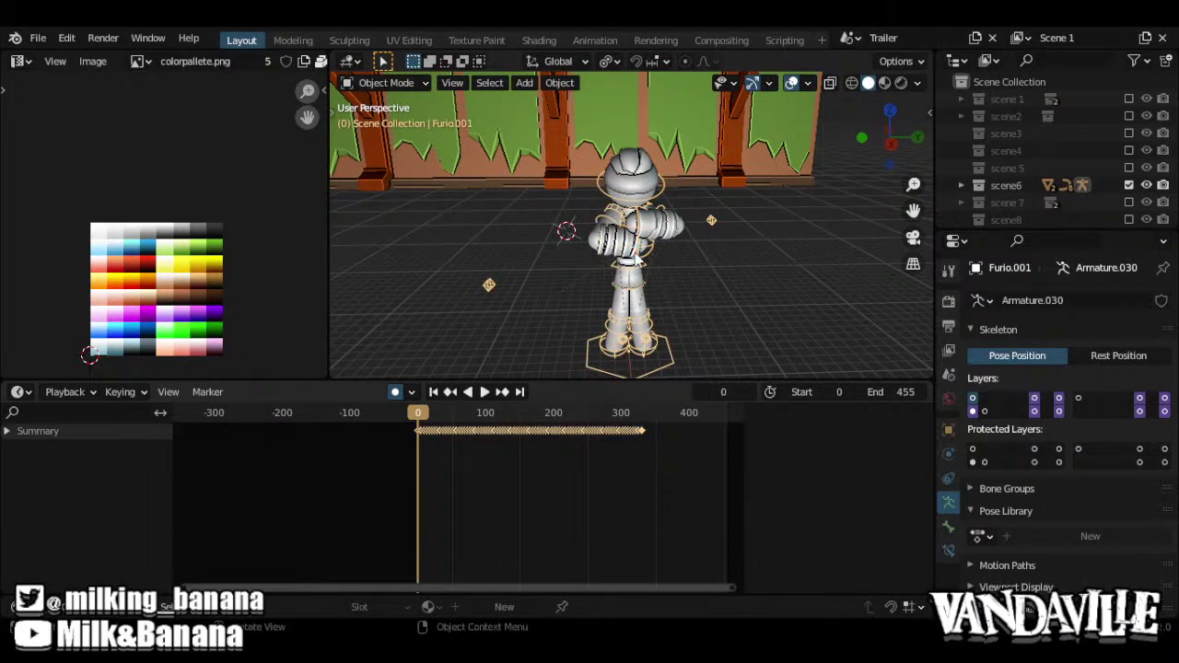
key("ctrl+s")
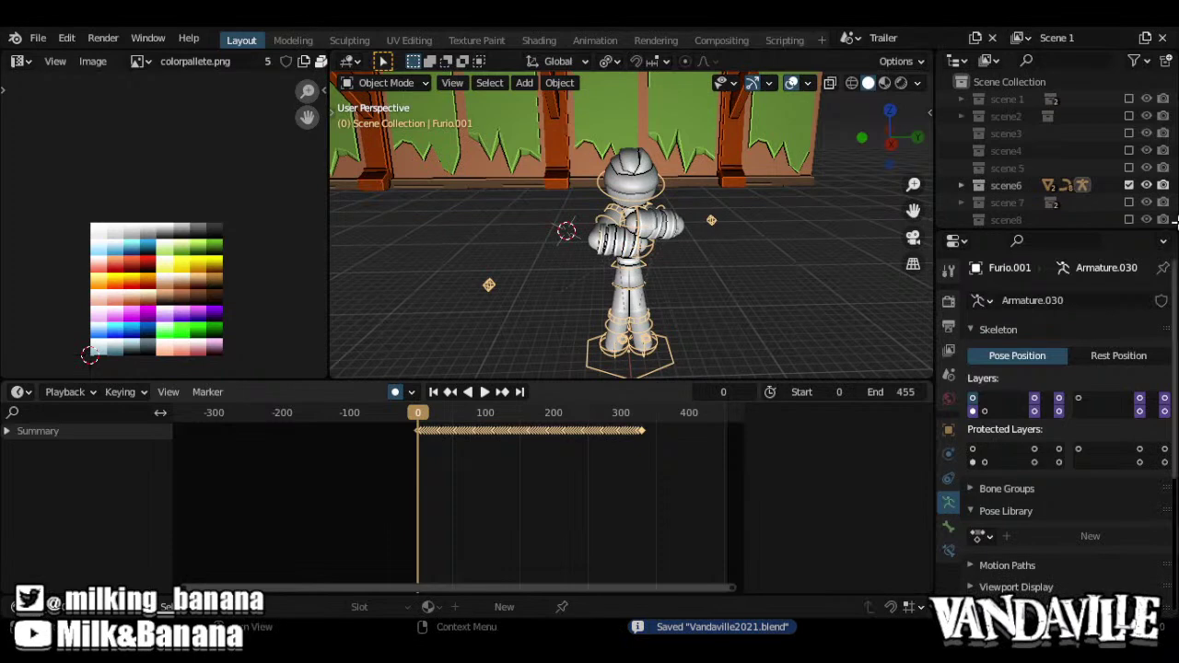
left_click(1129, 185)
Include the scene 7 collection in the view layer and exclude its set.001 sub-collection
left_click(1129, 202)
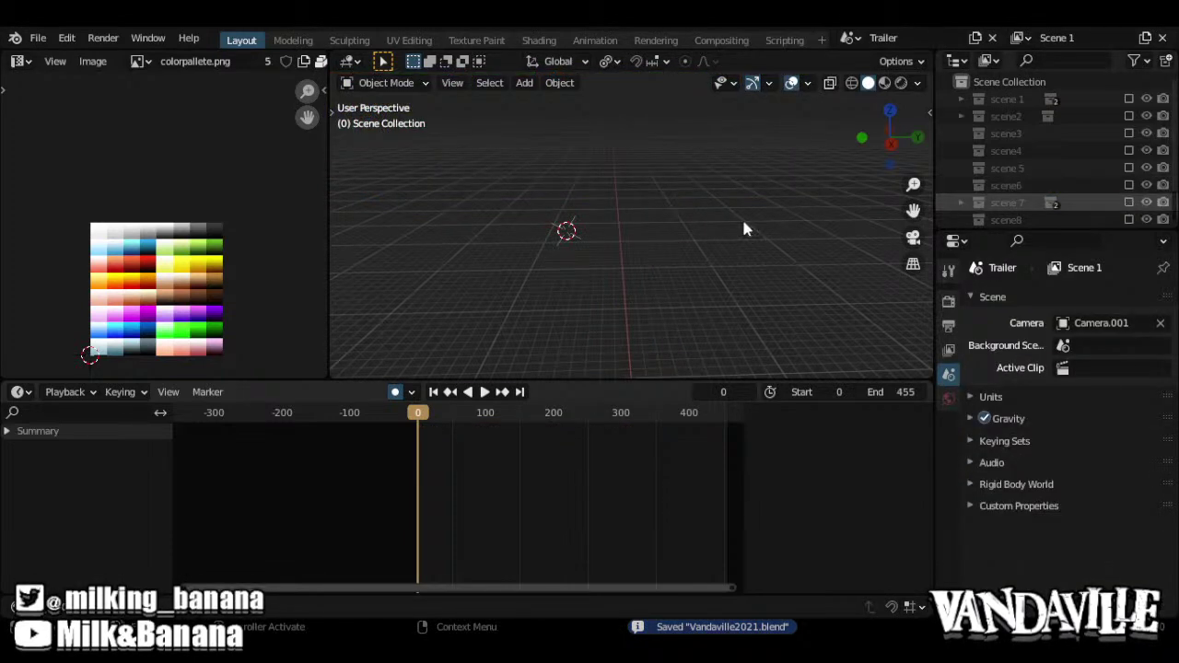
left_click(960, 202)
scroll(958, 184, "down", 1)
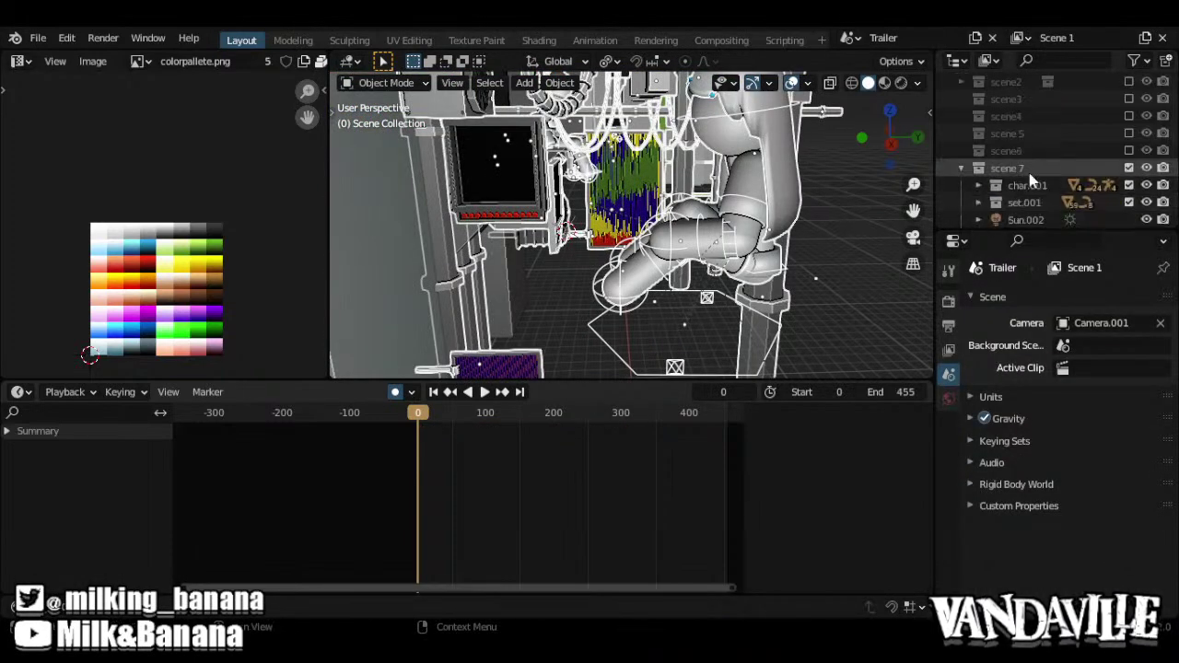
left_click(1129, 203)
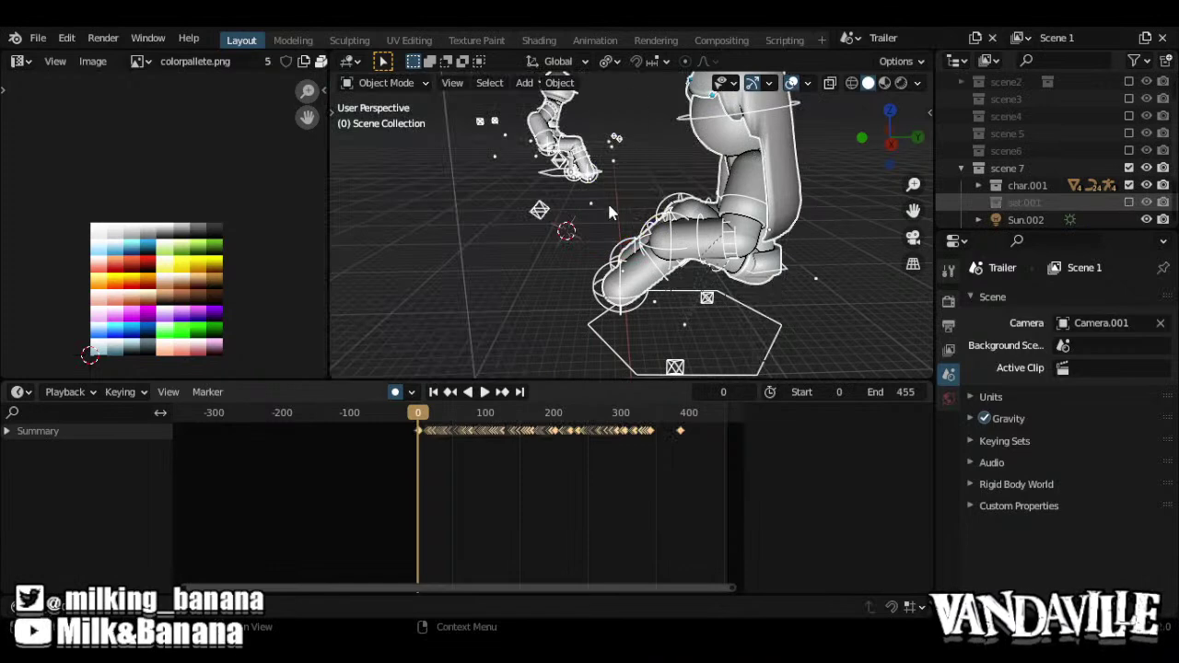
Select the Tanya.001 armature and select all of its bones in Pose Mode
middle_click_drag(728, 325, 578, 309, "shift")
scroll(543, 273, "down", 3)
key("ctrl+Tab")
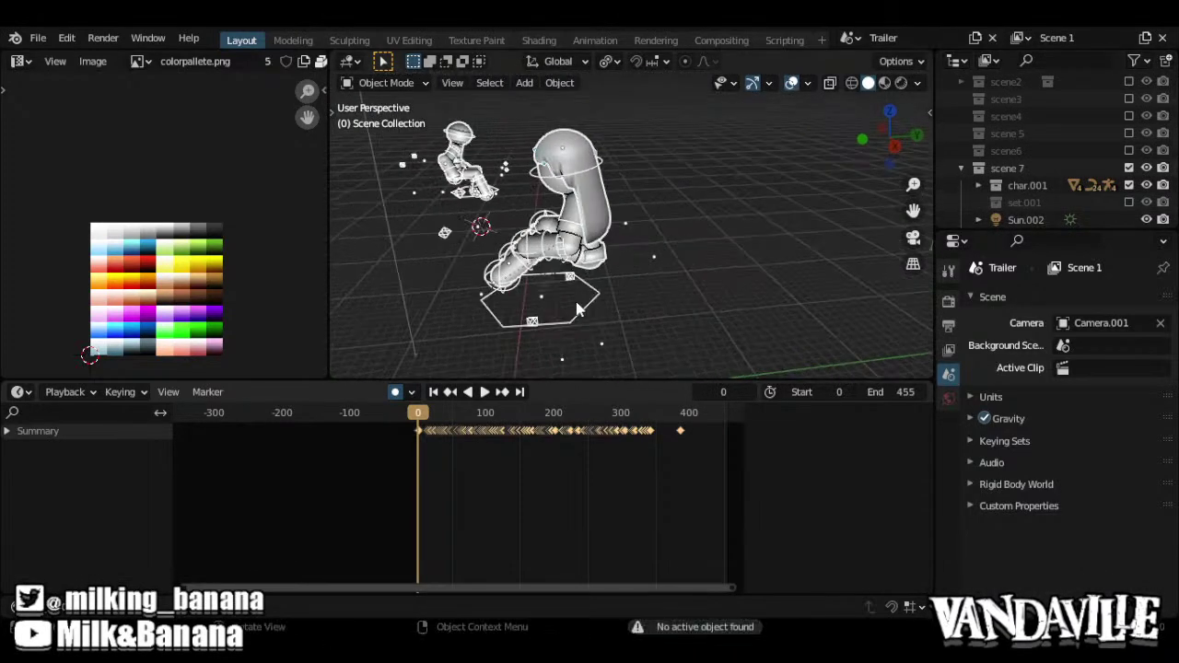
left_click(586, 314)
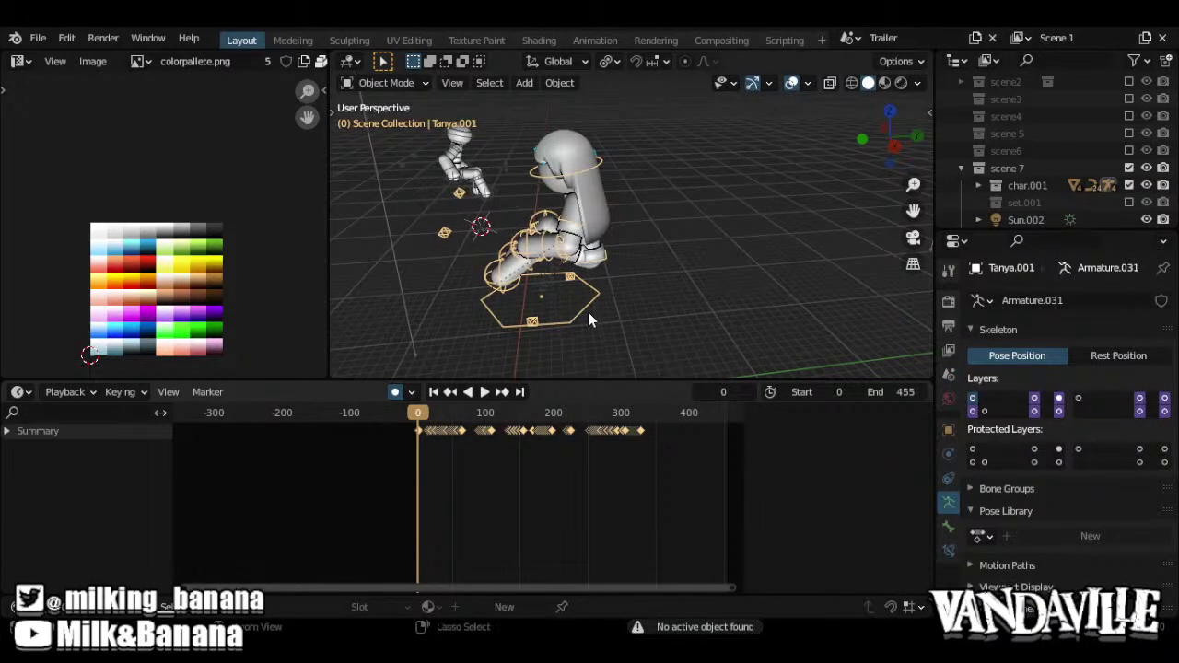
key("ctrl+Tab")
key("a")
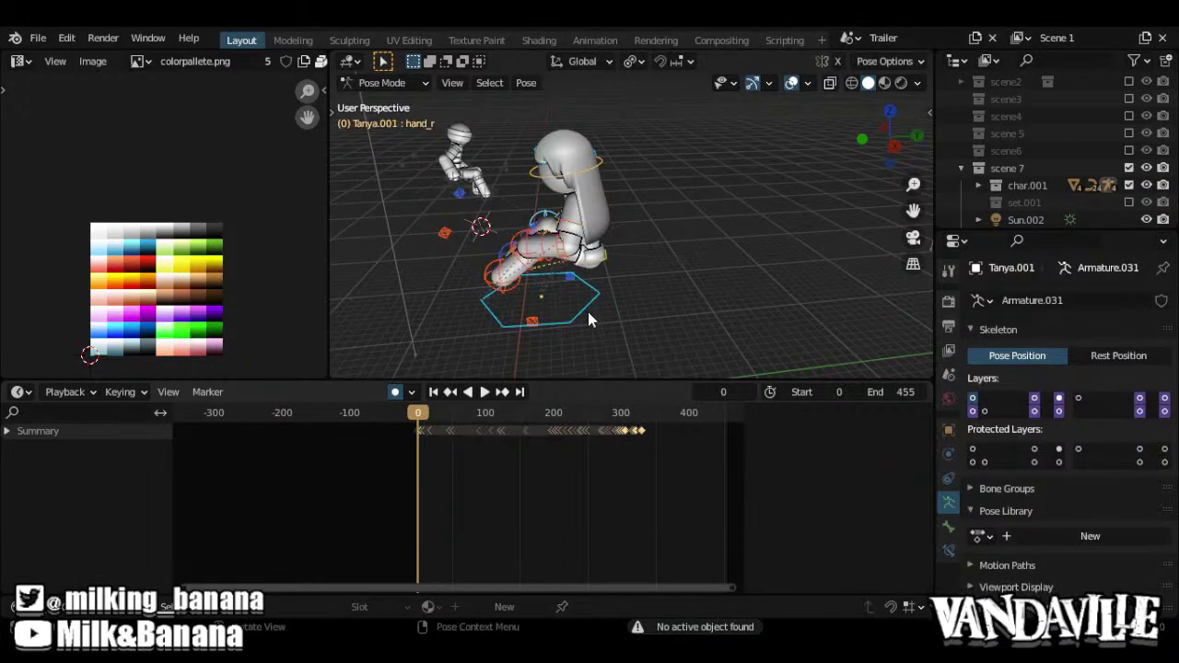
Sample the keyframes of all Tanya.001 animation curves
middle_click_drag(587, 311, 657, 312)
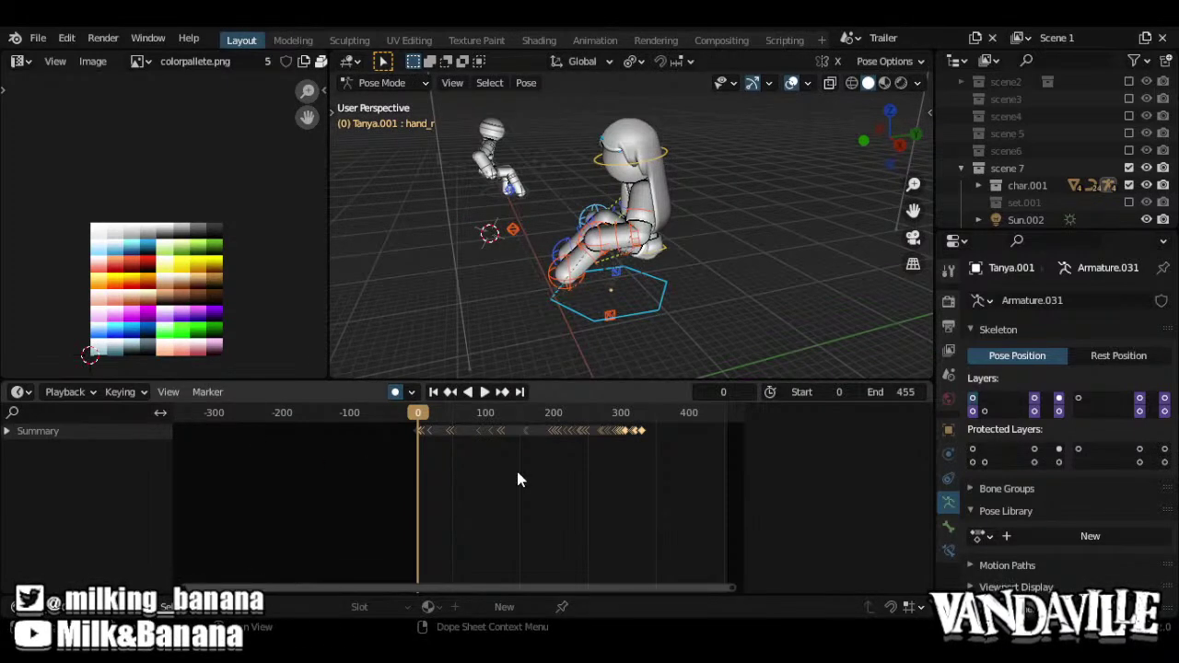
key("ctrl+Tab")
left_click(218, 392)
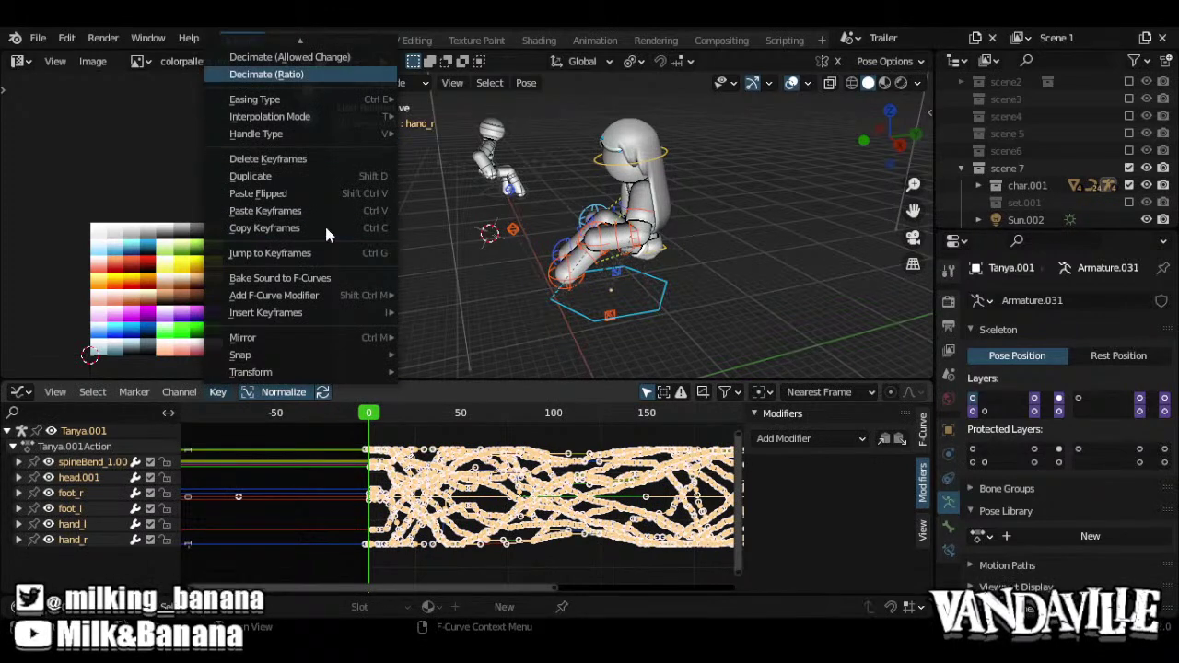
scroll(324, 222, "up", 1)
scroll(322, 192, "up", 6)
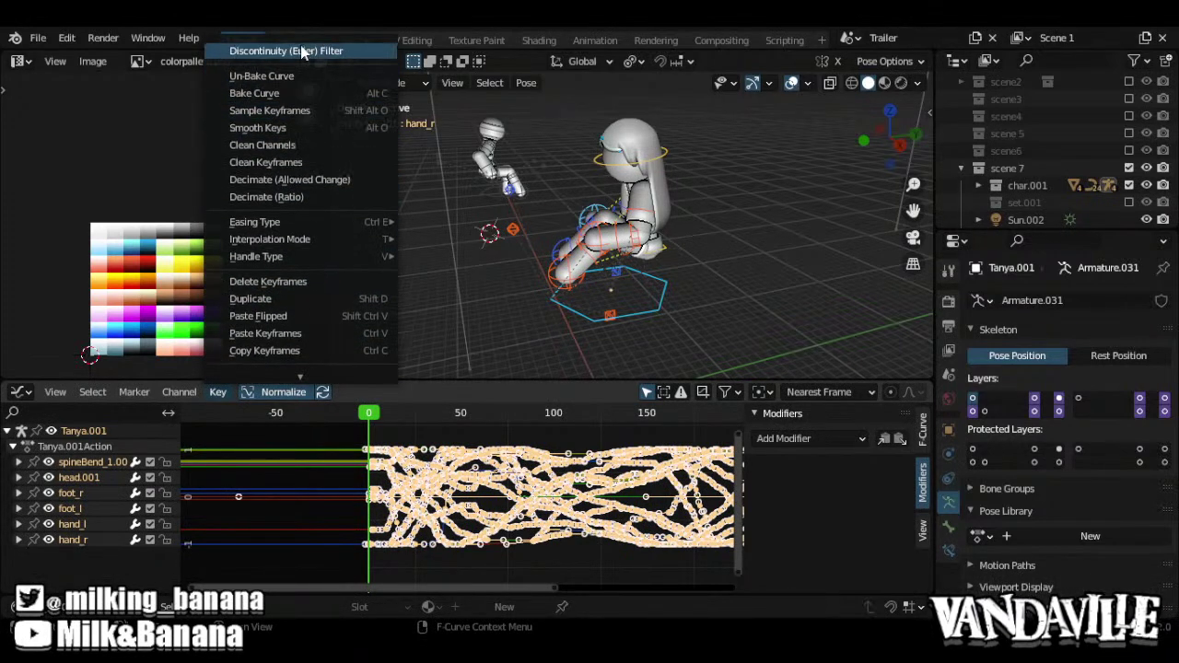
left_click(291, 111)
key("ctrl+Tab")
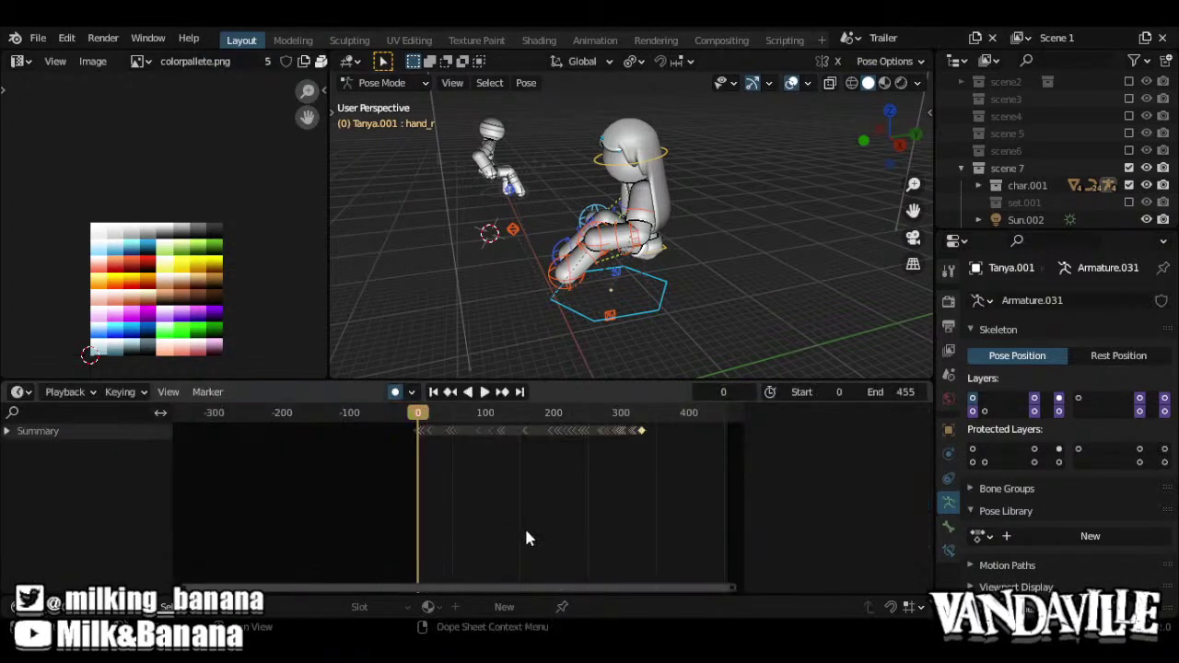
Thin Tanya.001's sampled keyframes by halving their timing twice and doubling it twice, and play the result to frame 316
key("s")
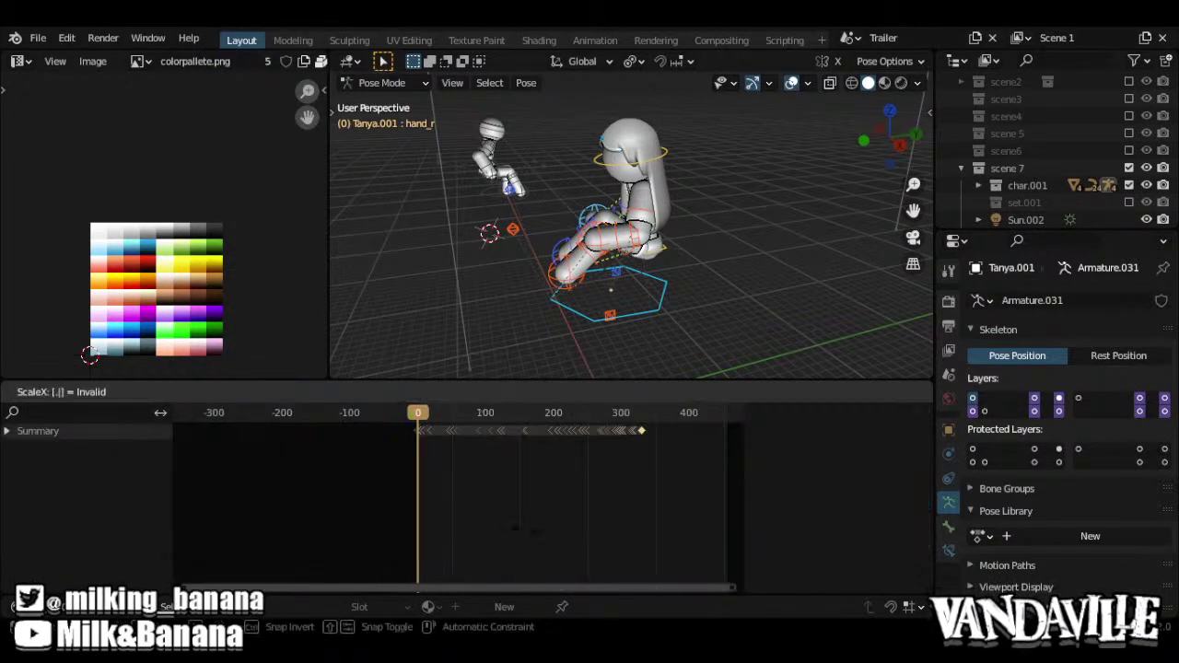
key("BackSpace")
key("BackSpace")
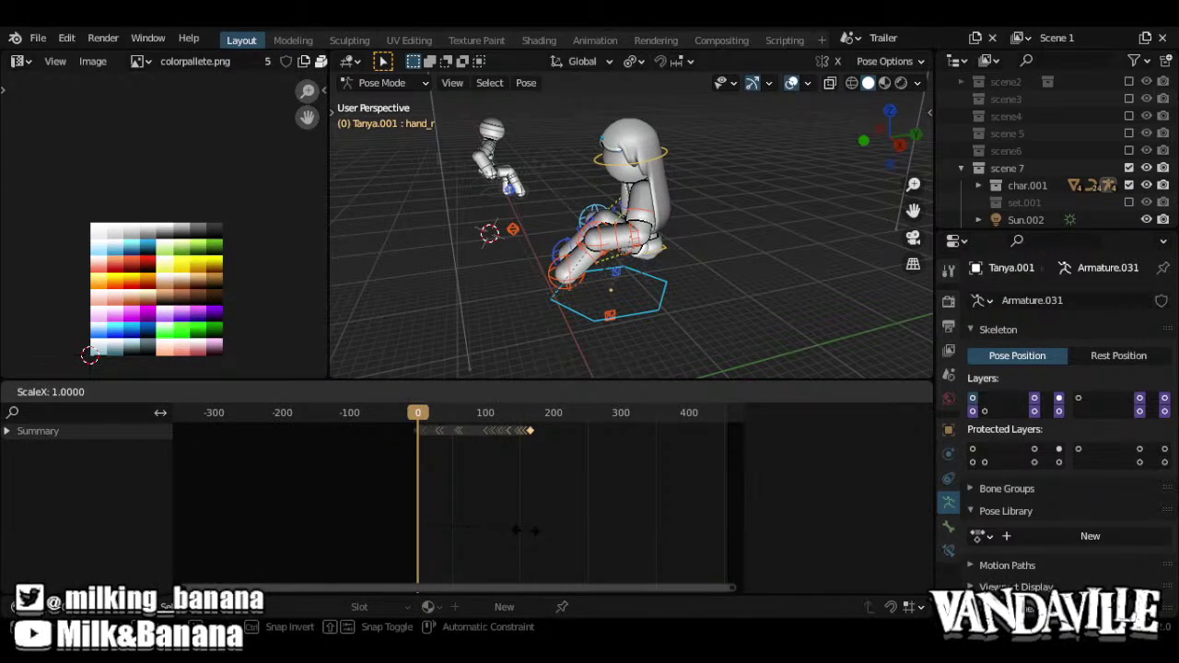
key("Return")
type("s2")
key("BackSpace")
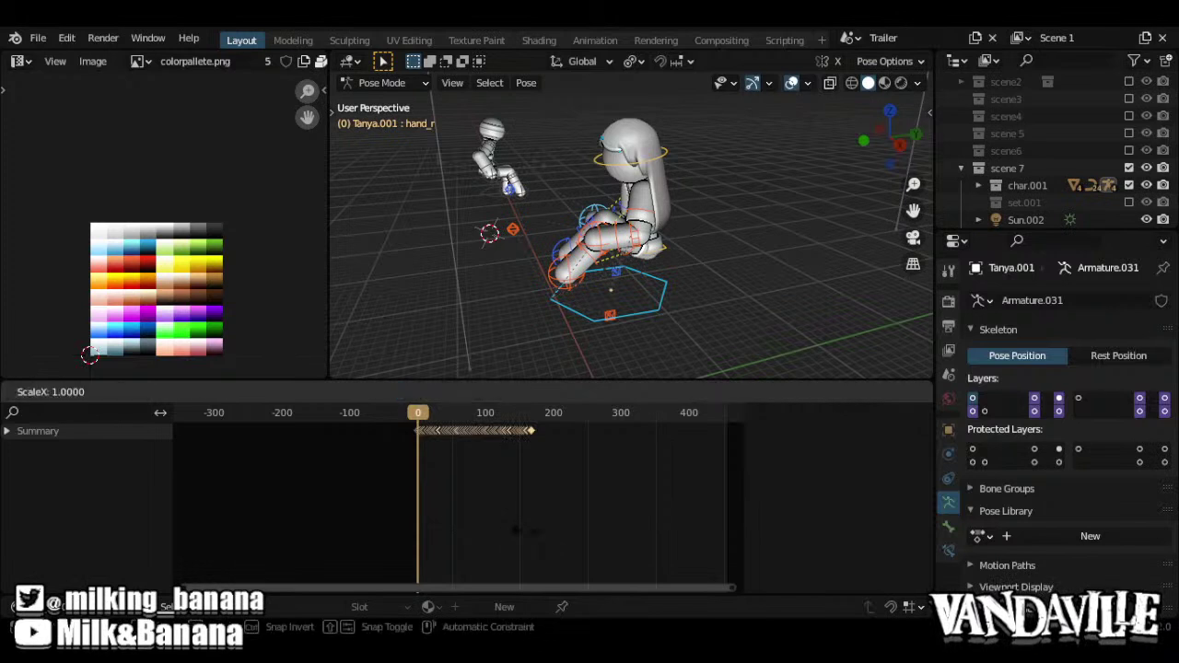
type("4")
key("Return")
key("space")
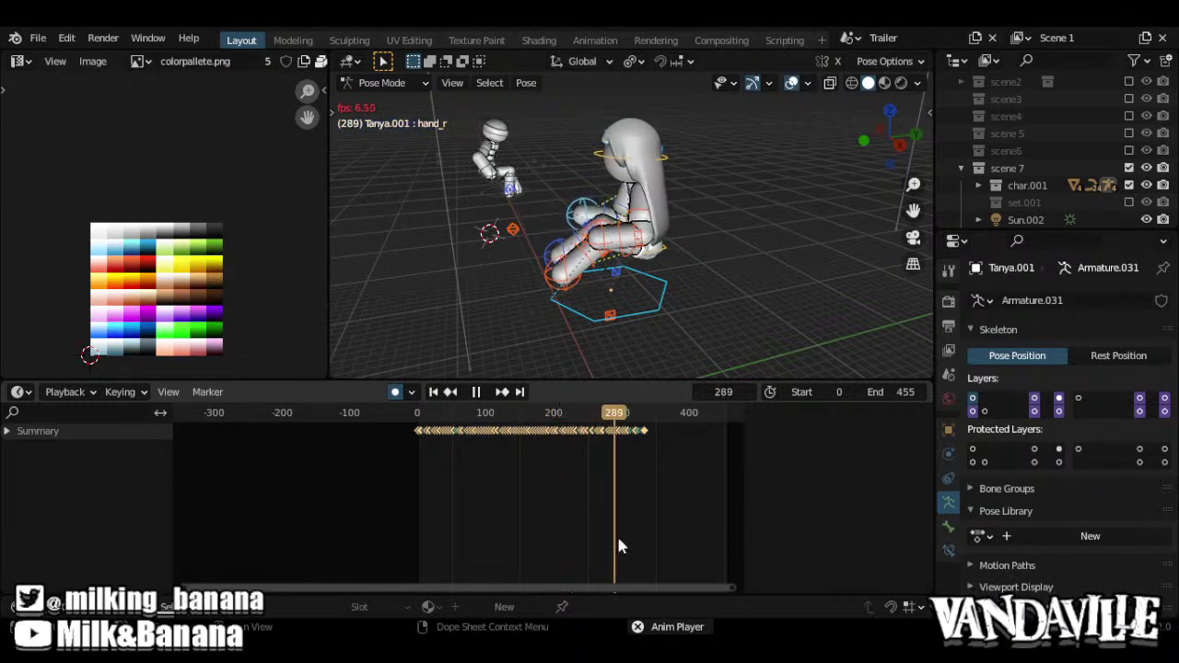
key("space")
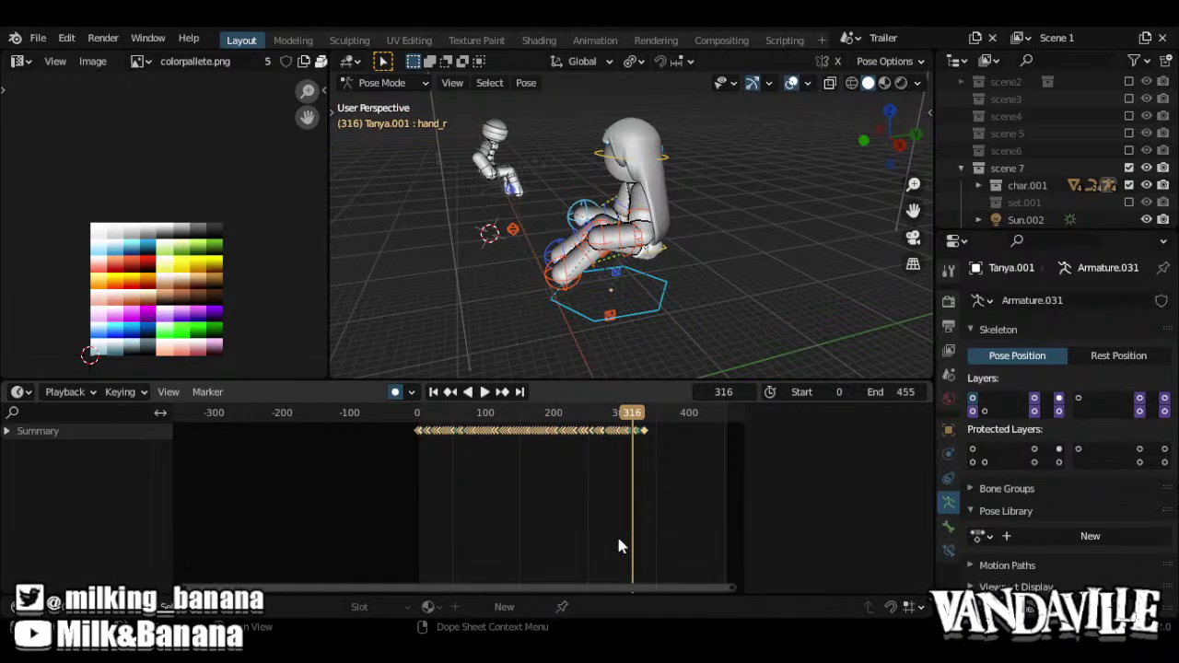
Return to frame 0 and reposition Tanya.001's left upper-arm bend control, upperArm_bCtrl_l
left_click_drag(441, 410, 361, 409)
key("space")
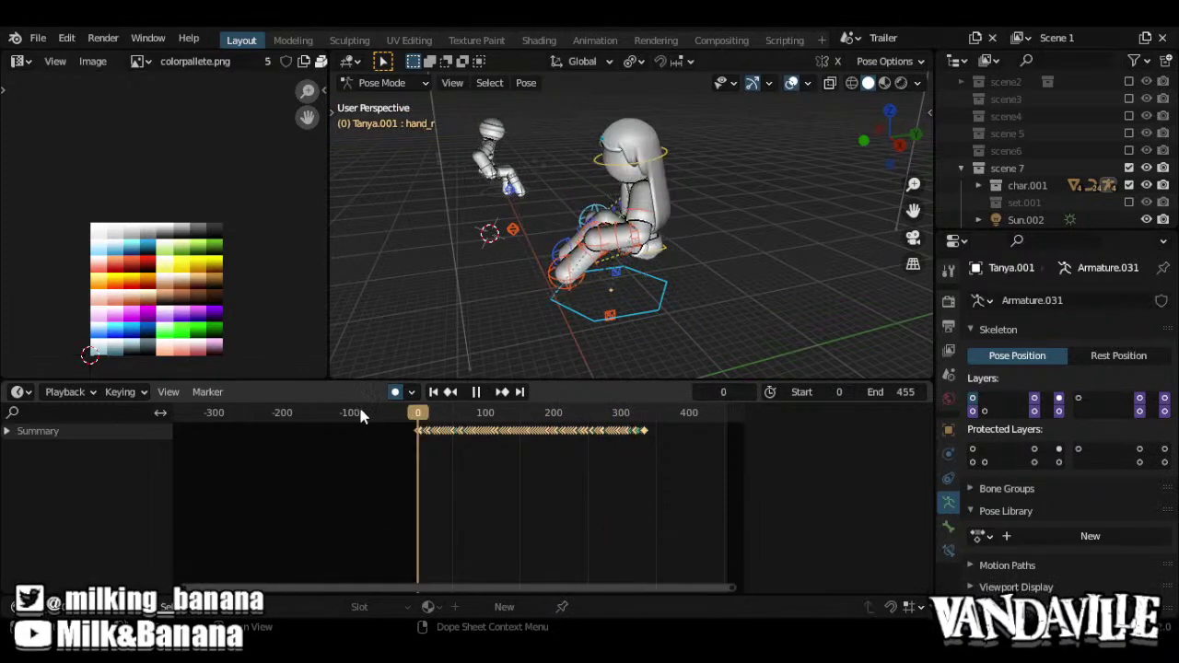
key("space")
scroll(618, 224, "up", 3)
scroll(608, 221, "up", 3)
middle_click_drag(587, 218, 578, 242)
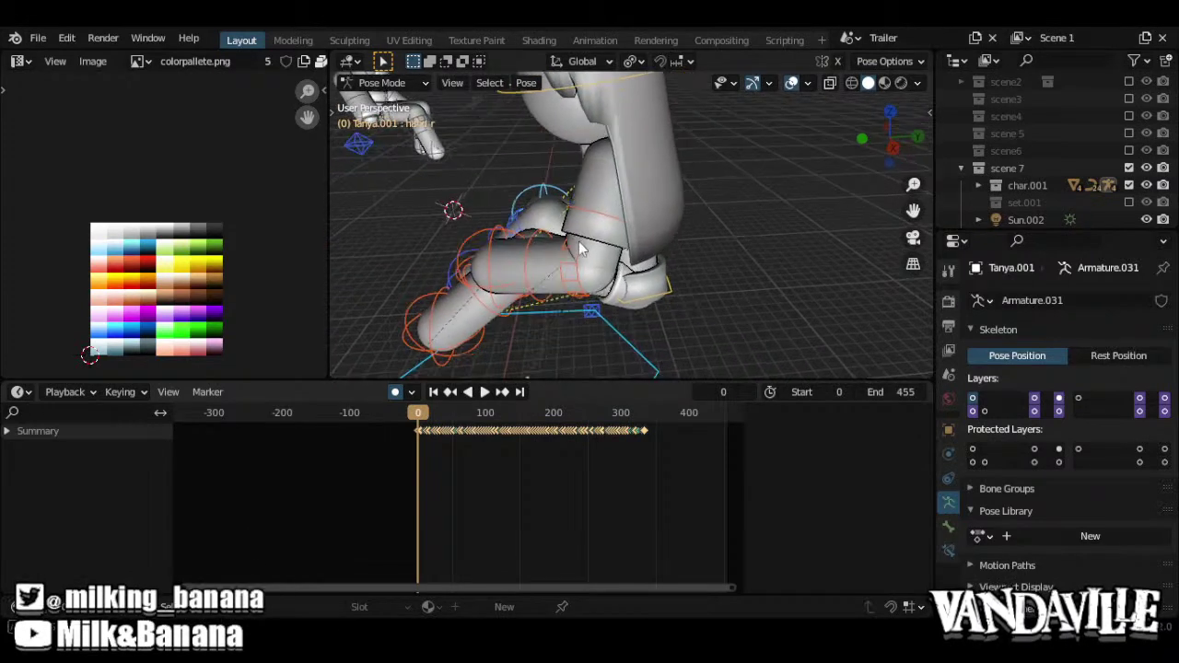
left_click(627, 225)
key("g")
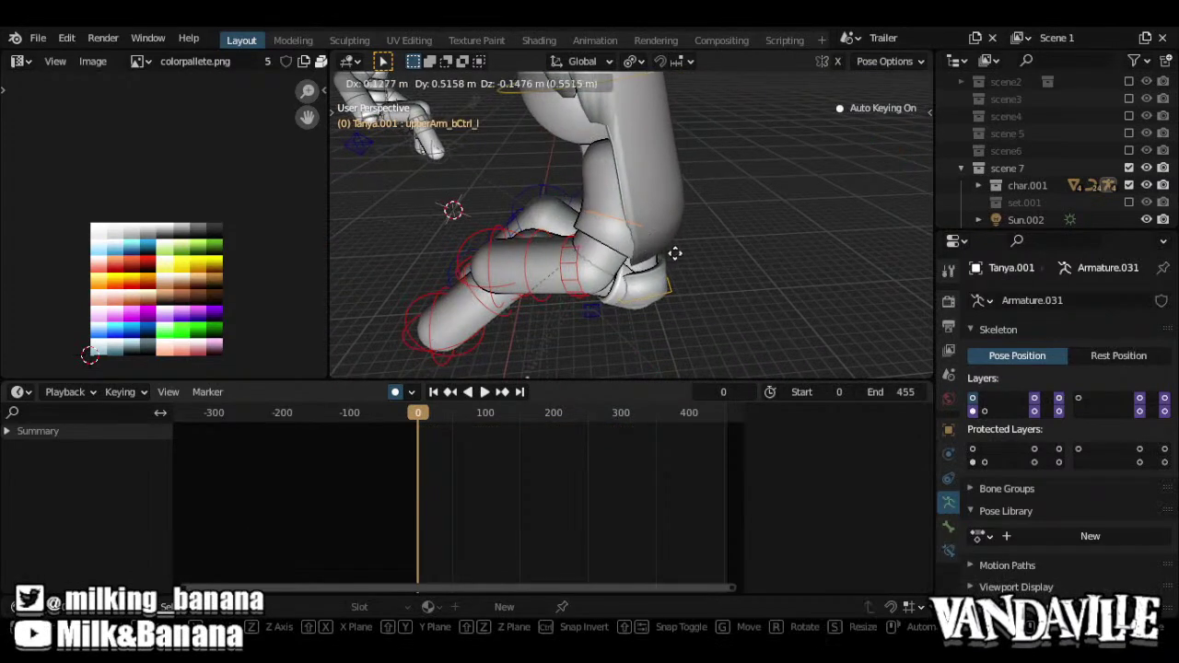
left_click(630, 242)
Fine-tune the position of Tanya.001's left upper-arm bend control from other viewing angles
middle_click_drag(632, 238, 710, 248)
scroll(639, 234, "up", 4)
key("g")
left_click(626, 249)
key("g")
left_click(642, 318)
Reposition Tanya.001's left lower-arm bend control, lowerArm_bCtrl_l, to refine the forearm's curve
middle_click_drag(642, 319, 691, 246)
scroll(594, 266, "up", 6)
left_click(681, 249)
key("g")
left_click(680, 256)
middle_click_drag(680, 256, 343, 266)
middle_click_drag(599, 242, 558, 232)
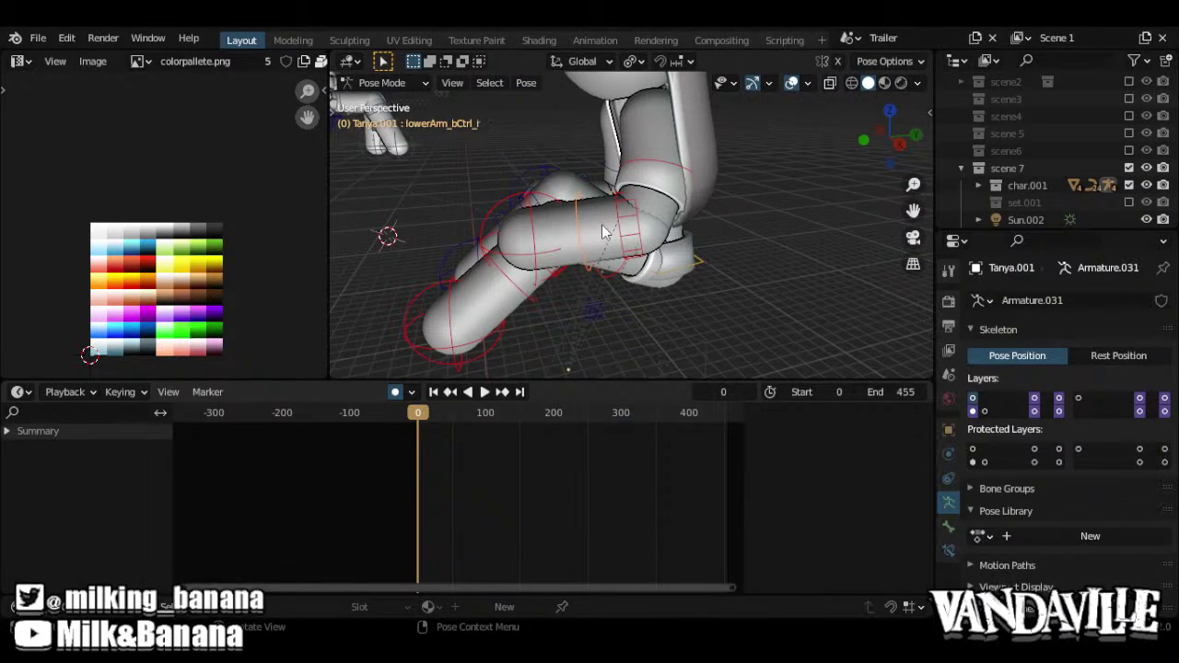
left_click(599, 233)
key("g")
left_click(608, 253)
middle_click_drag(608, 253, 580, 191)
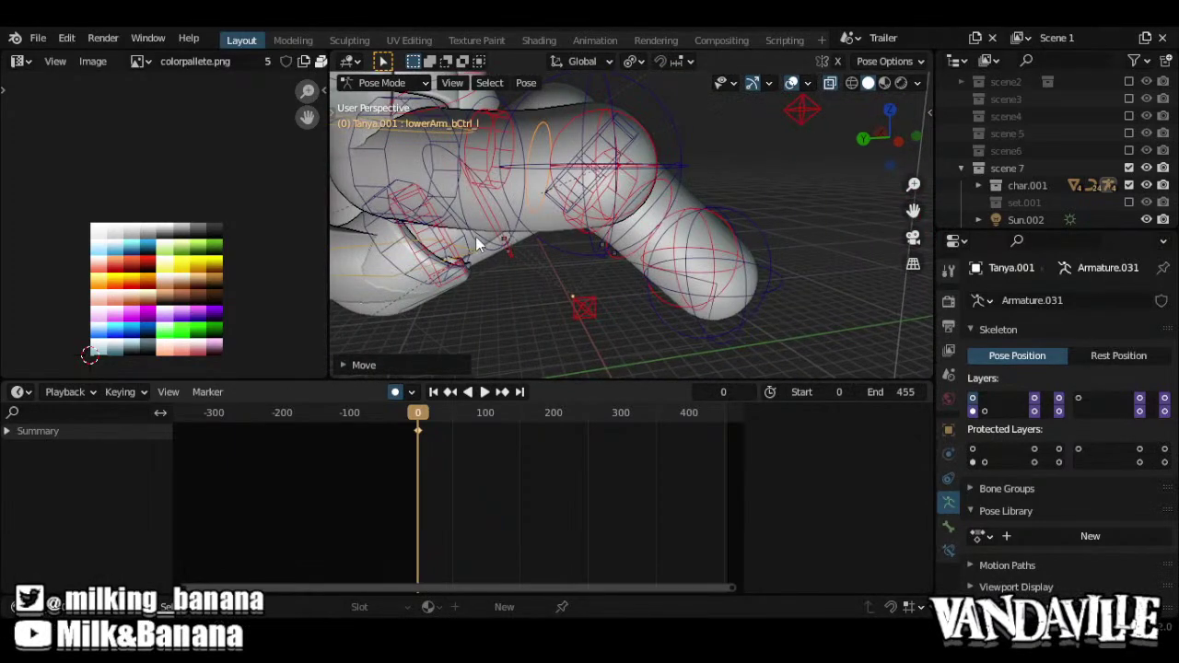
Shift Tanya.001's leg bend controls, including upperLeg_bCtrl_r, and play the animation to frame 408 in Object Mode
middle_click_drag(475, 237, 505, 216)
left_click(561, 243)
key("g")
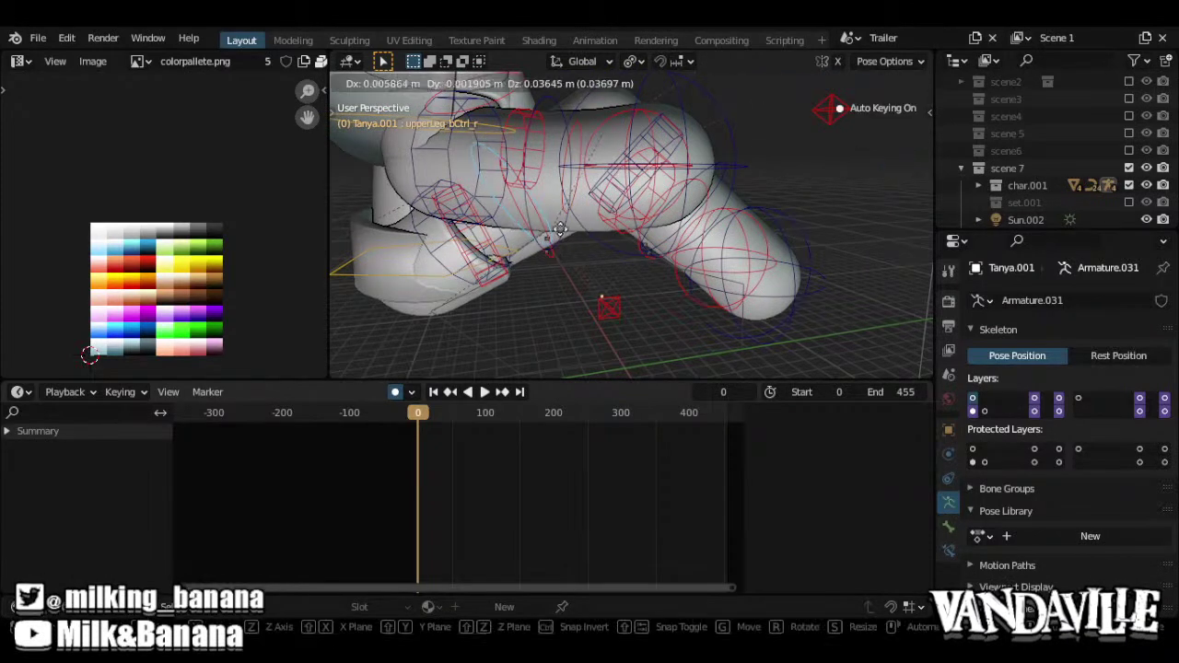
left_click(590, 204)
middle_click_drag(589, 205, 760, 236)
left_click(741, 228)
key("g")
left_click(767, 173)
middle_click_drag(767, 173, 753, 222)
key("ctrl+Tab")
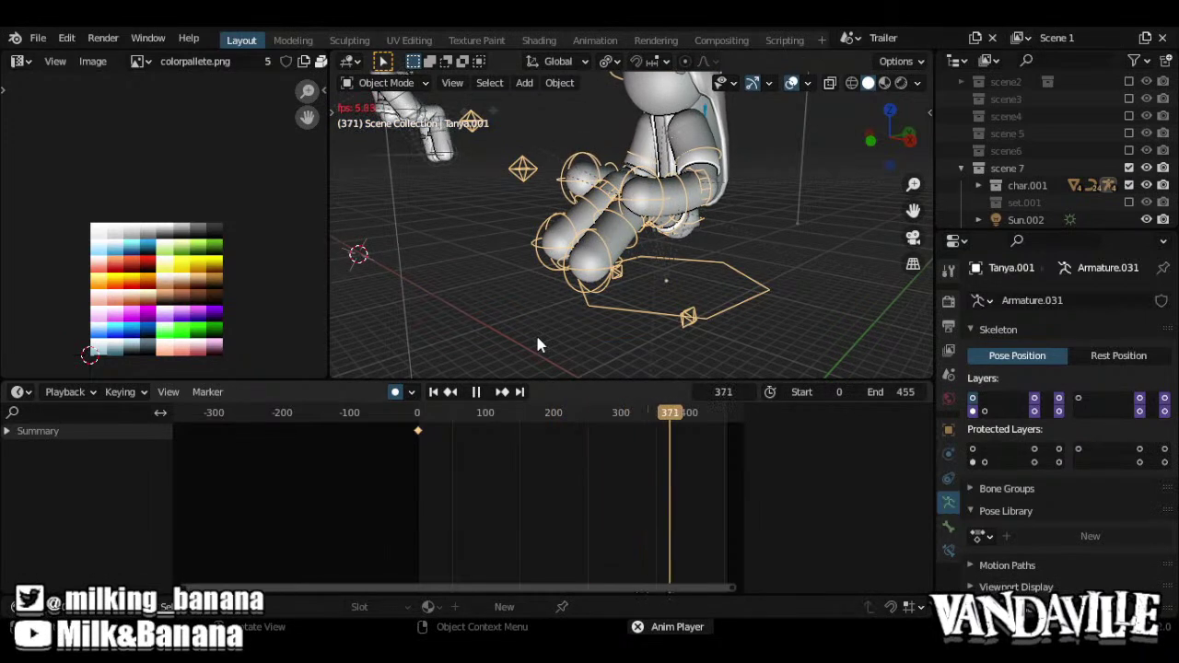
key("space")
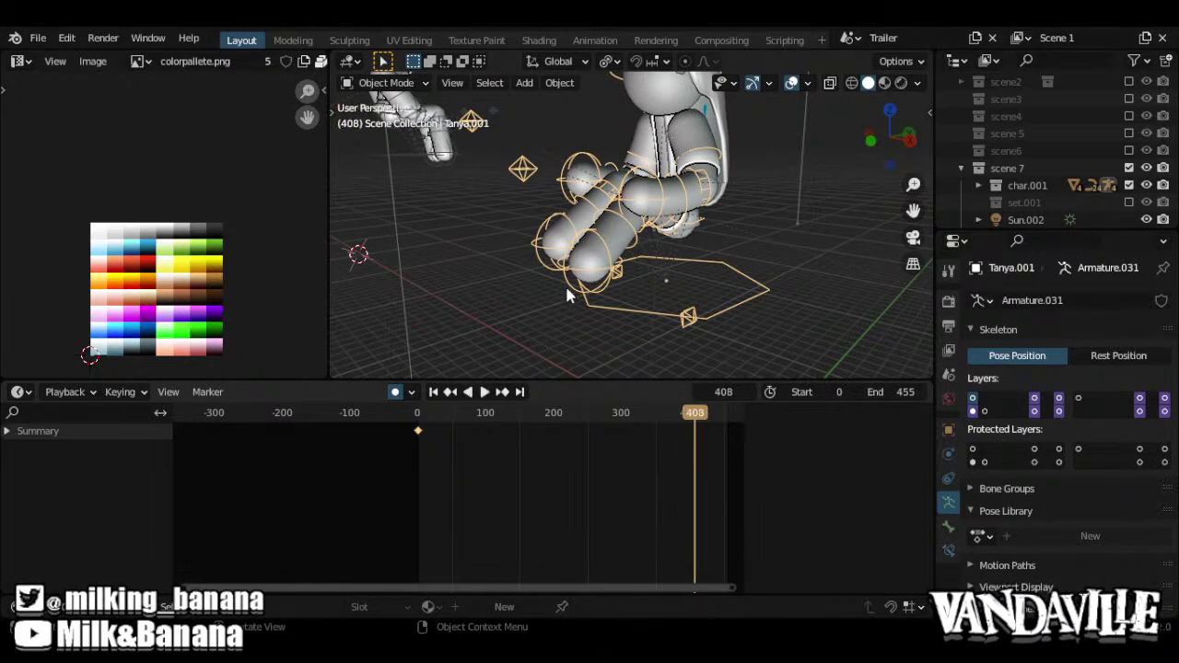
Select the midnight.npc.038 armature and enter Pose Mode on it
scroll(607, 210, "down", 2)
middle_click_drag(607, 210, 702, 232)
left_click(717, 205)
middle_click_drag(798, 294, 622, 302)
left_click(623, 299)
middle_click_drag(584, 158, 622, 268, "shift")
scroll(684, 224, "up", 3)
left_click(730, 234)
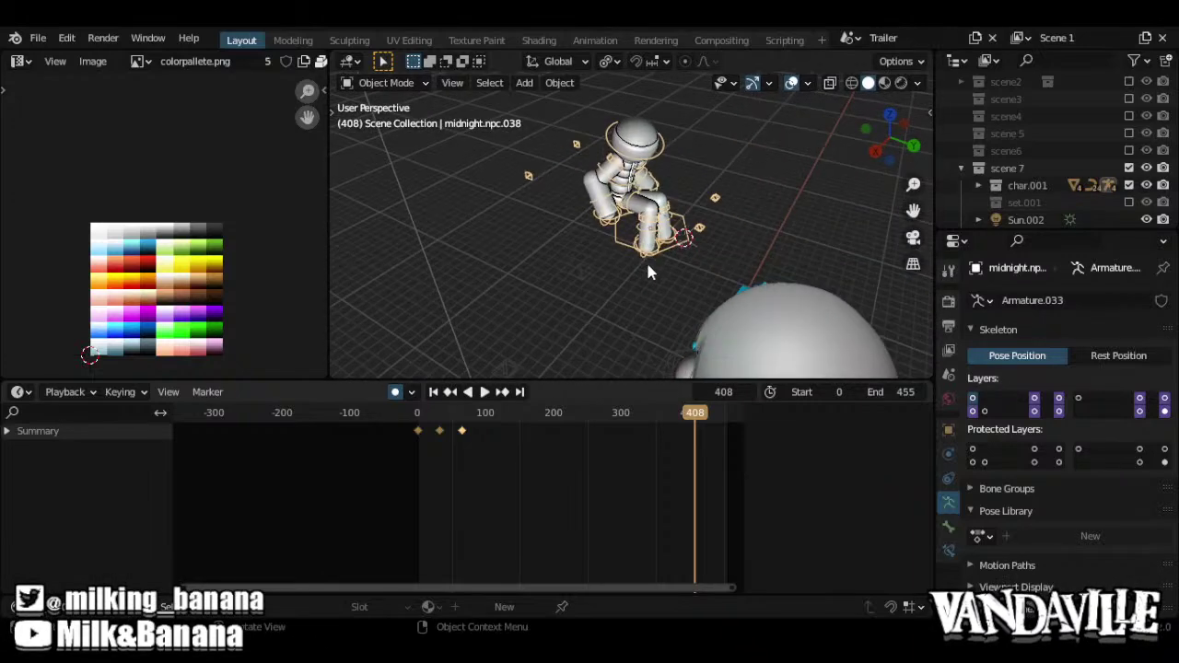
key("ctrl+Tab")
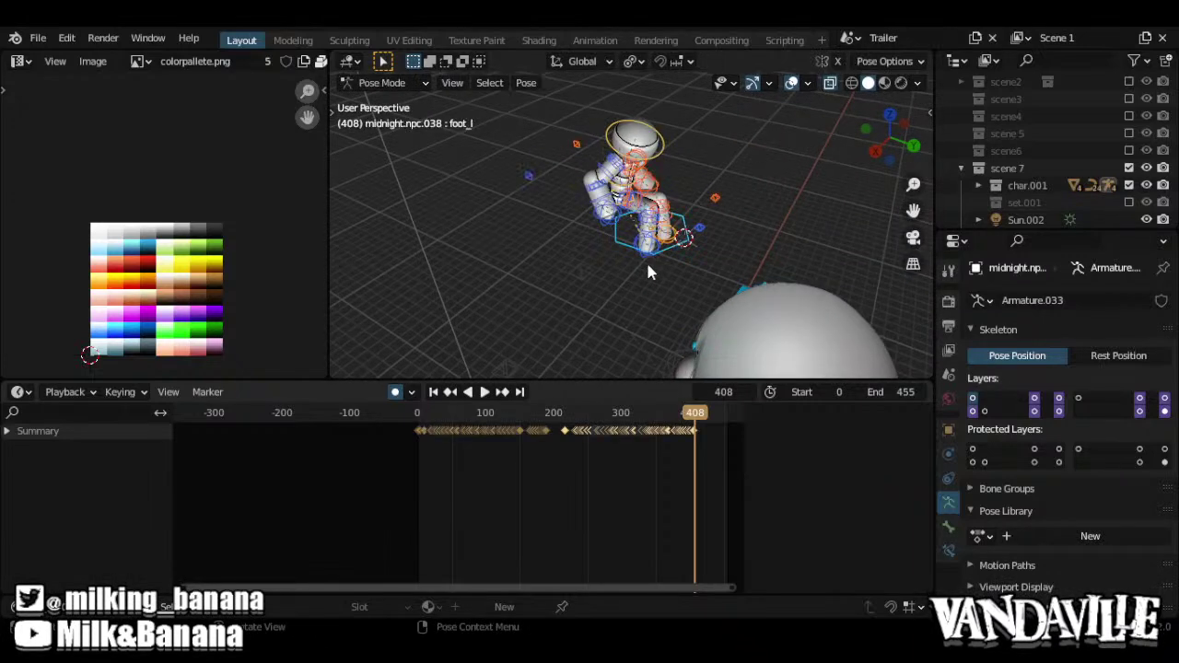
Sample the keyframes of midnight.npc.038's animation curves in the Graph Editor
key("ctrl+Tab")
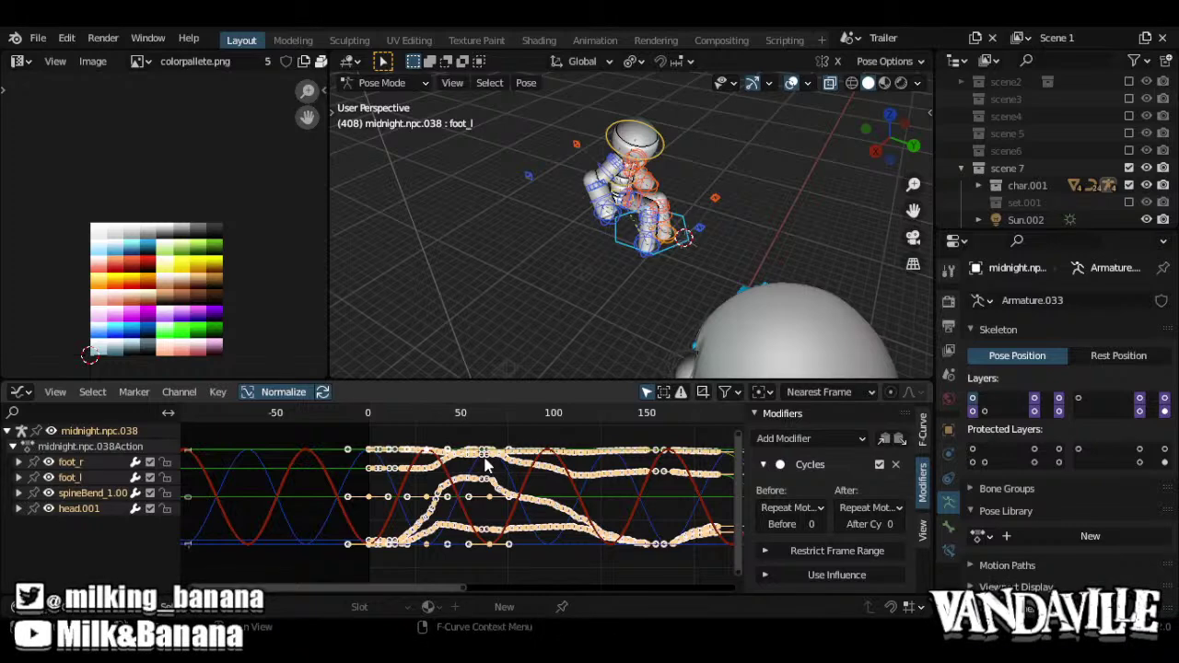
left_click(218, 391)
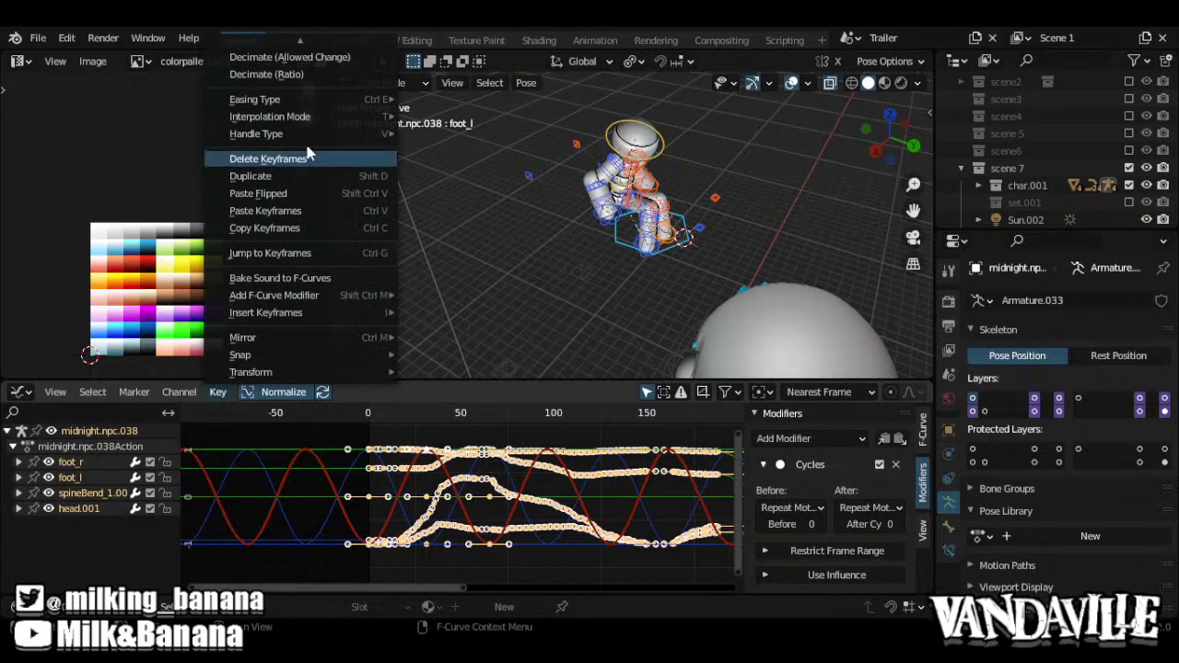
mouse_move(316, 98)
scroll(316, 99, "down", 5)
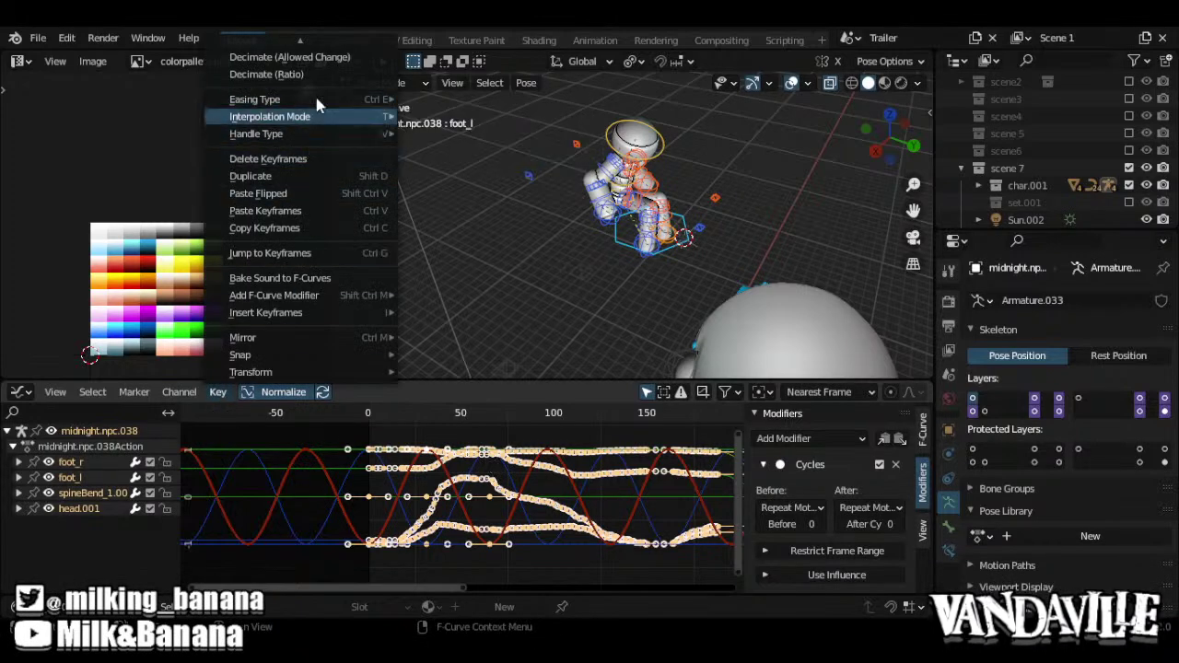
scroll(316, 99, "up", 10)
scroll(304, 61, "up", 3)
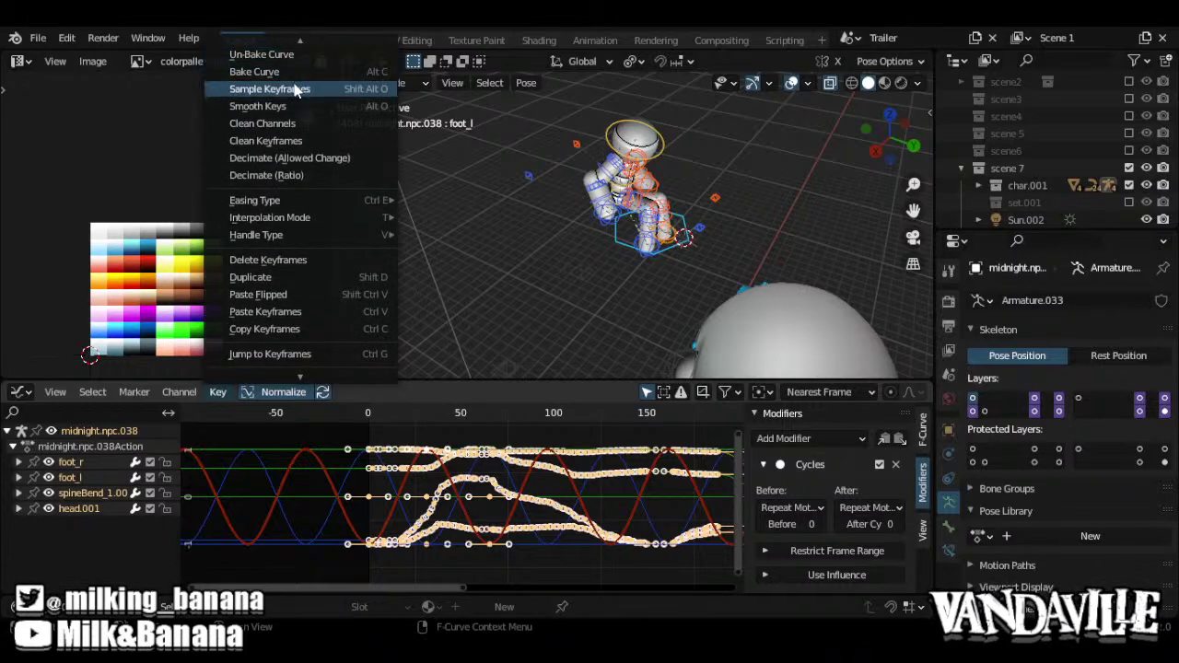
left_click(269, 88)
Thin midnight.npc.038's sampled keyframes from frame 0 by halving their timing twice and doubling it twice
key("ctrl+Tab")
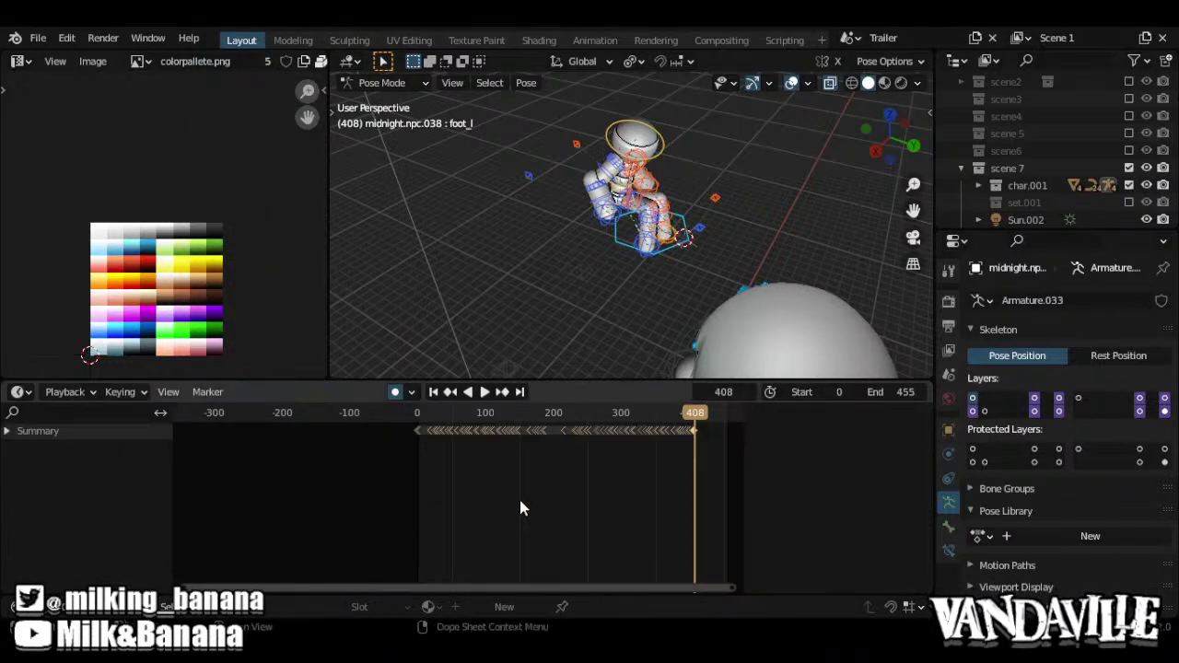
right_click(553, 443)
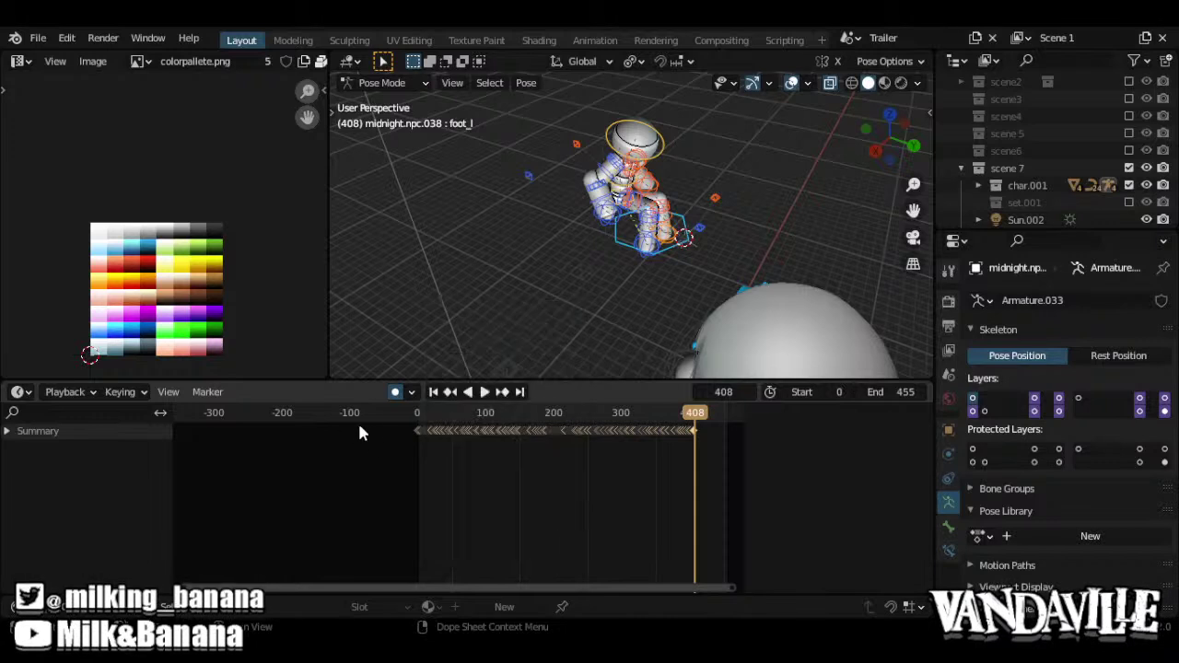
left_click(416, 413)
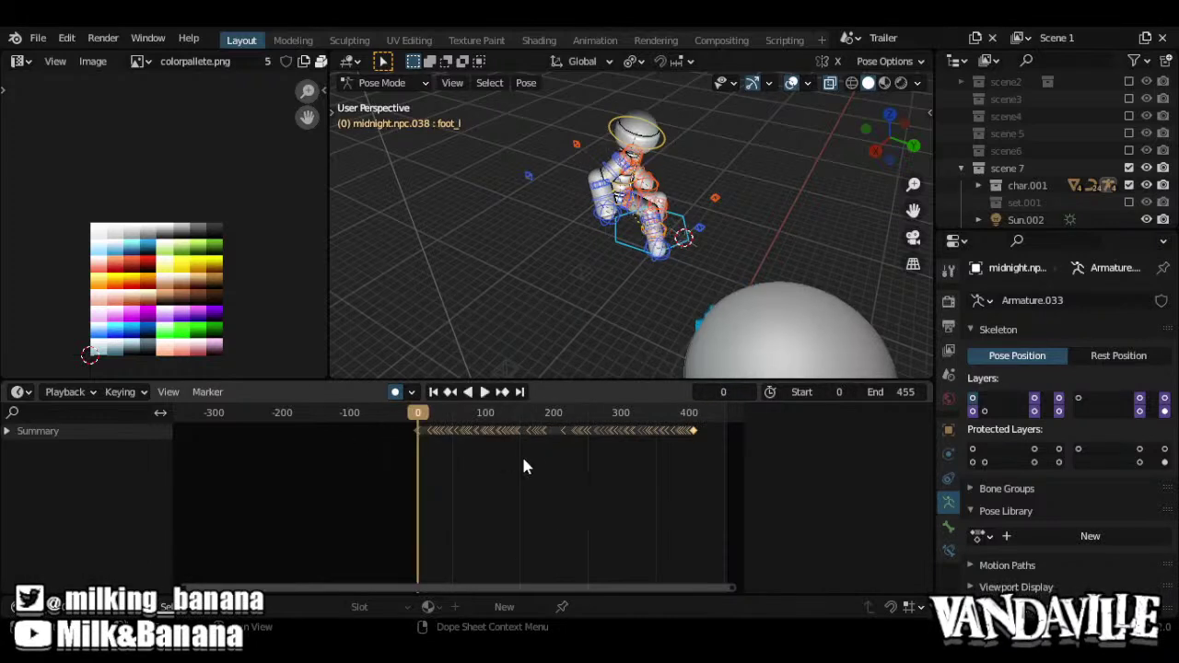
key("s")
key("Escape")
type("s.5")
key("Return")
type("s2")
key("Return")
type("s2")
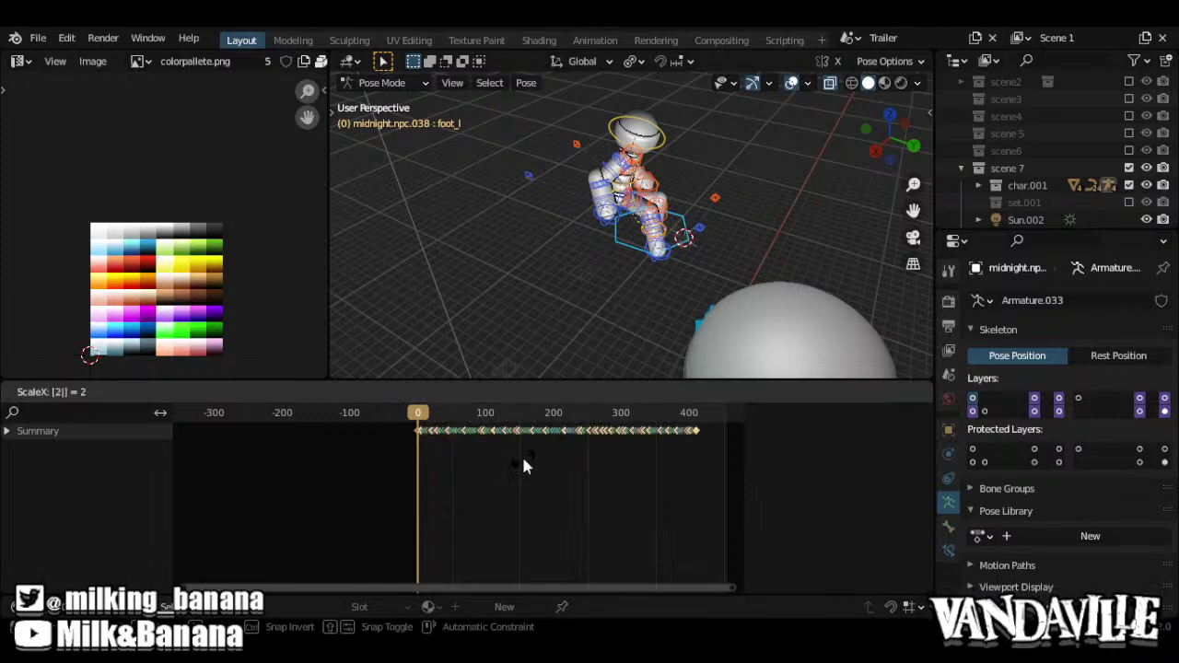
key("Return")
Give midnight.npc.038's keyframes Constant interpolation and play the animation to check the stepped motion
right_click(521, 454)
mouse_move(525, 425)
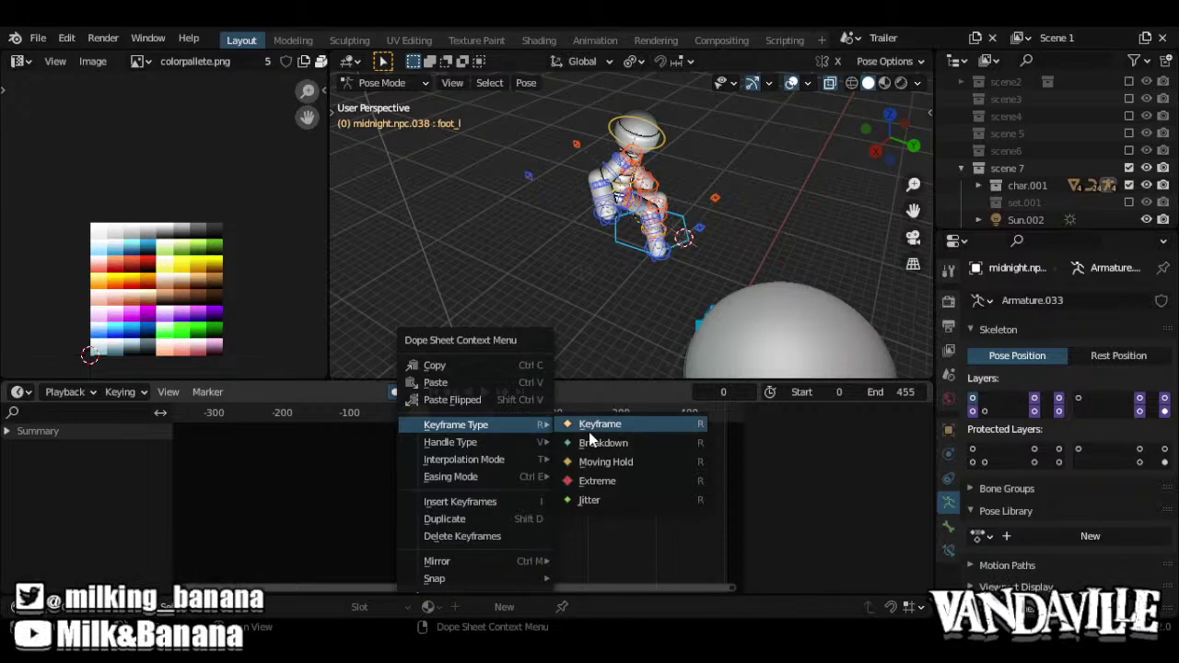
key("Escape")
right_click(412, 444)
mouse_move(464, 478)
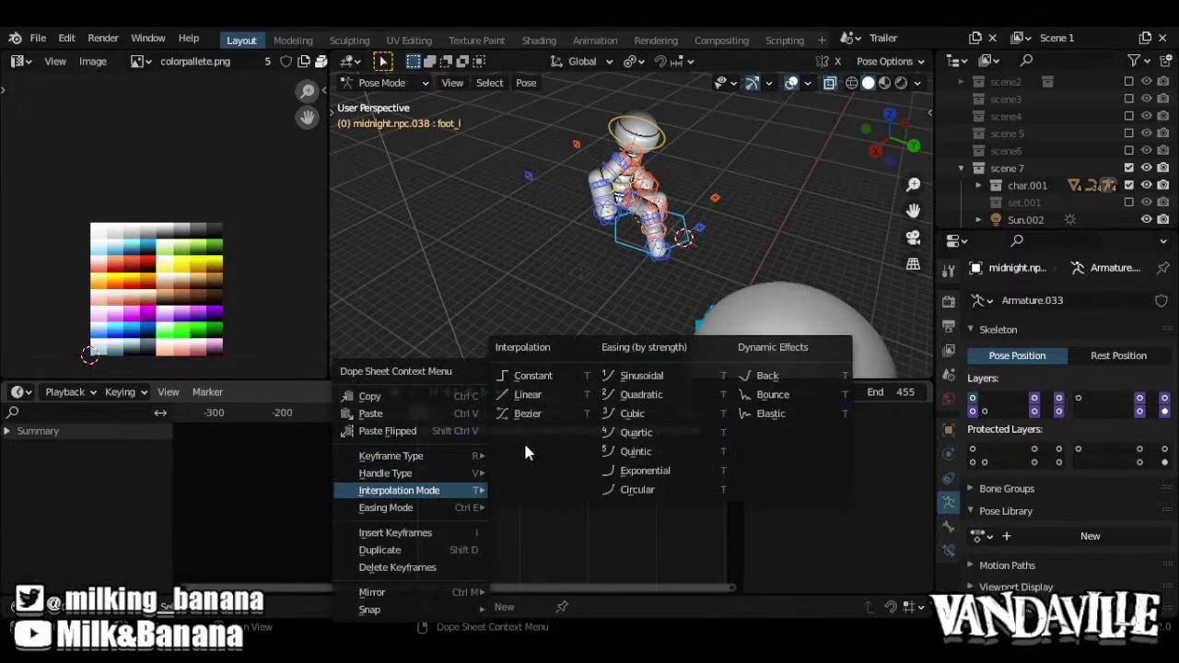
left_click(533, 376)
key("space")
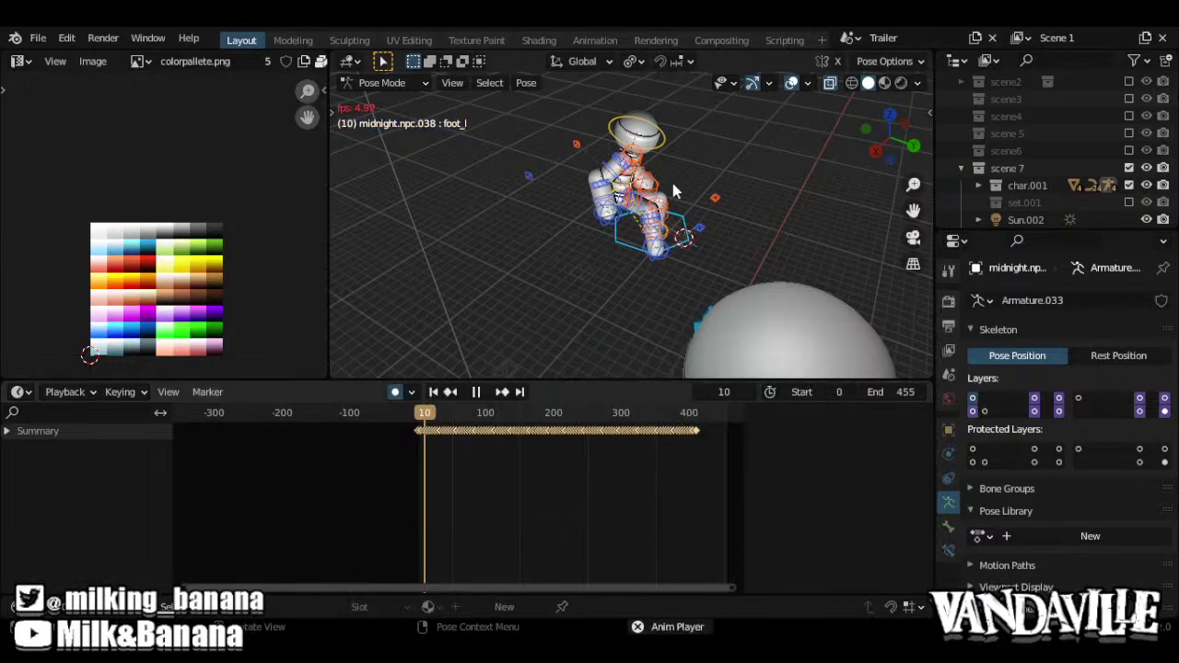
left_click(695, 182)
middle_click_drag(687, 187, 516, 245)
scroll(673, 186, "up", 1)
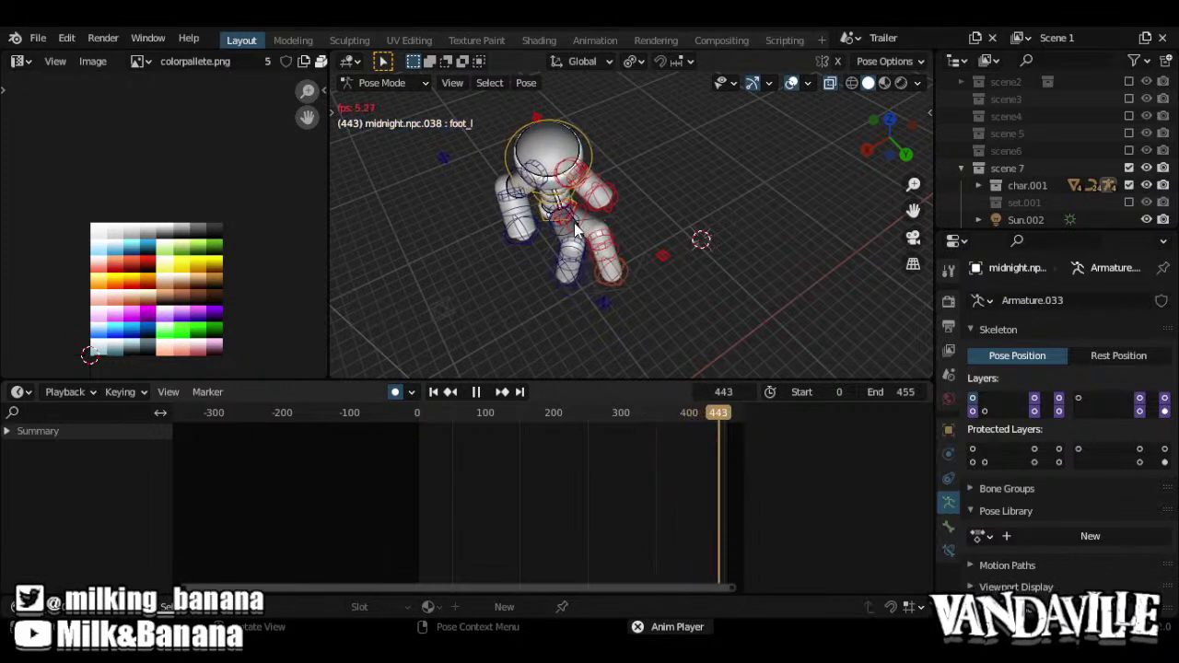
key("space")
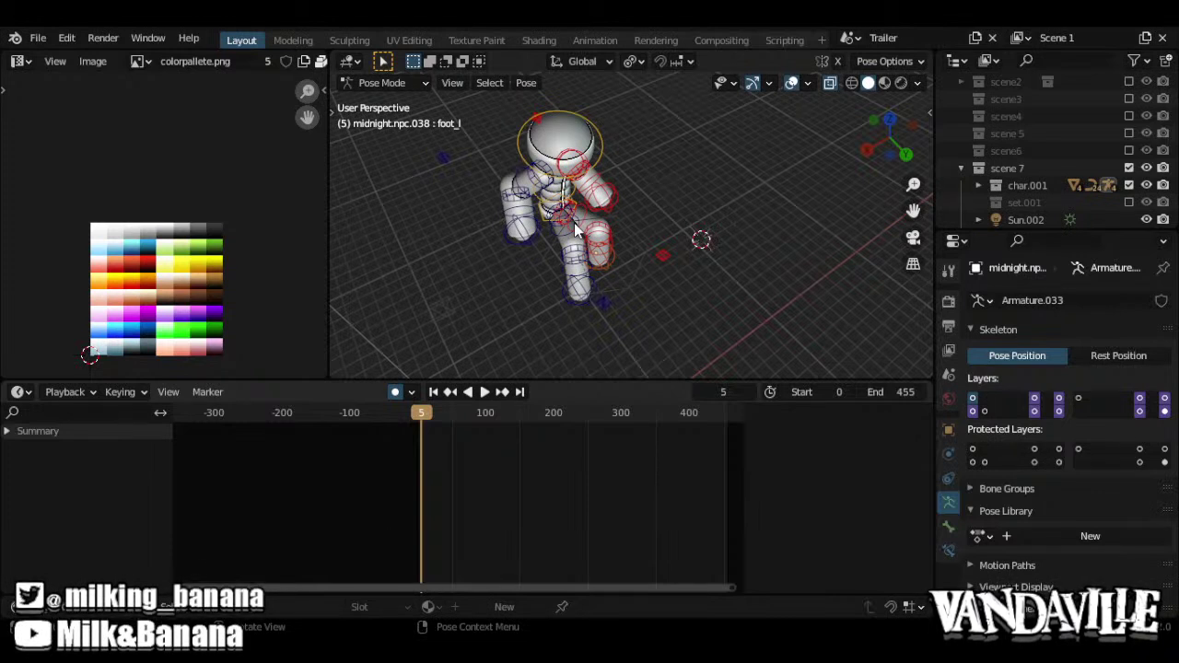
Return to frame 0 and reposition midnight.npc.038's right upper-arm bend control, upperArm_bCtrl_r
middle_click_drag(530, 166, 642, 192)
scroll(663, 194, "up", 3)
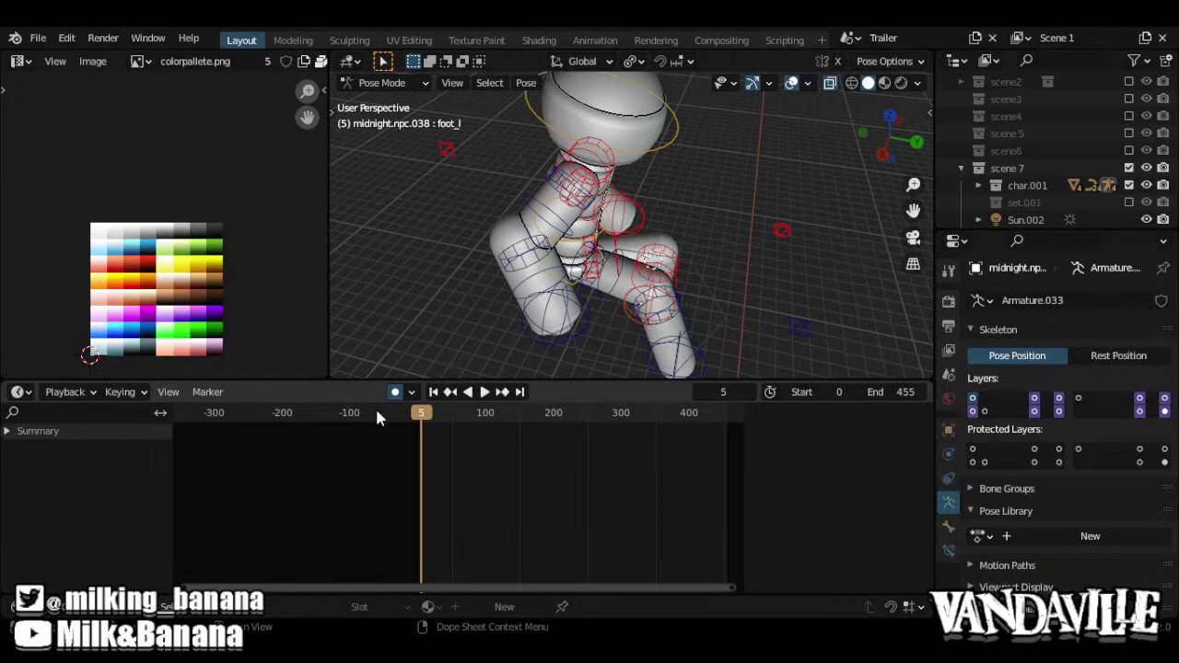
key("shift+Left")
key("space")
key("space")
middle_click_drag(583, 265, 647, 204)
left_click(571, 218)
scroll(626, 217, "up", 2)
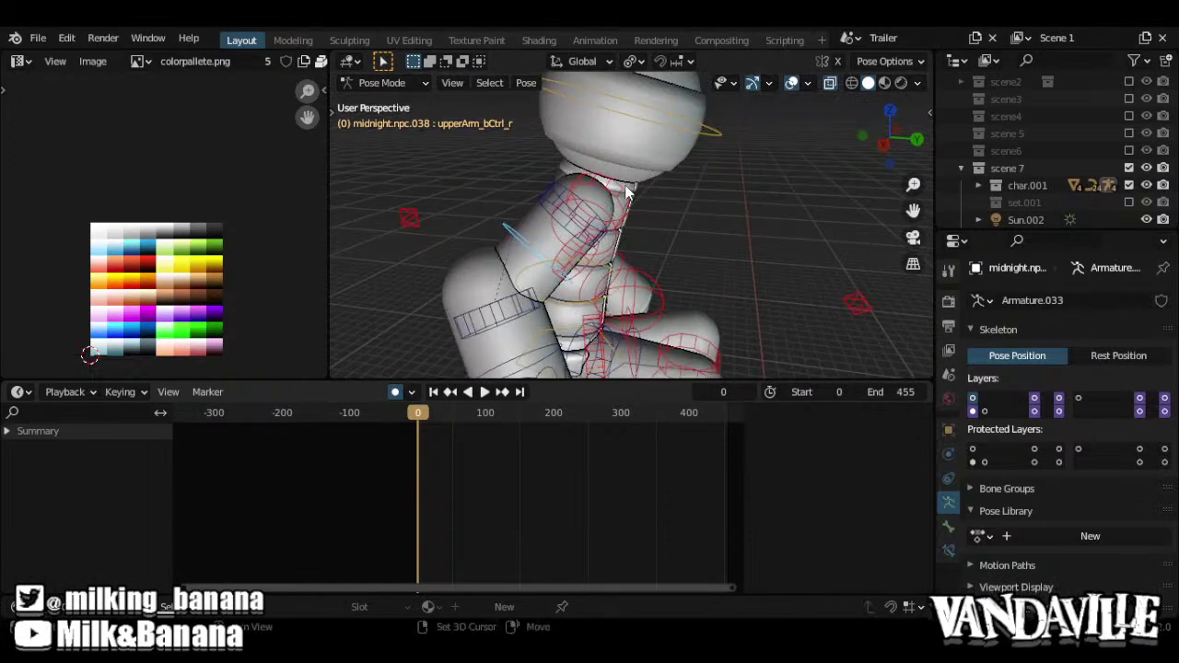
key("g")
left_click(594, 225)
middle_click_drag(594, 226, 656, 238)
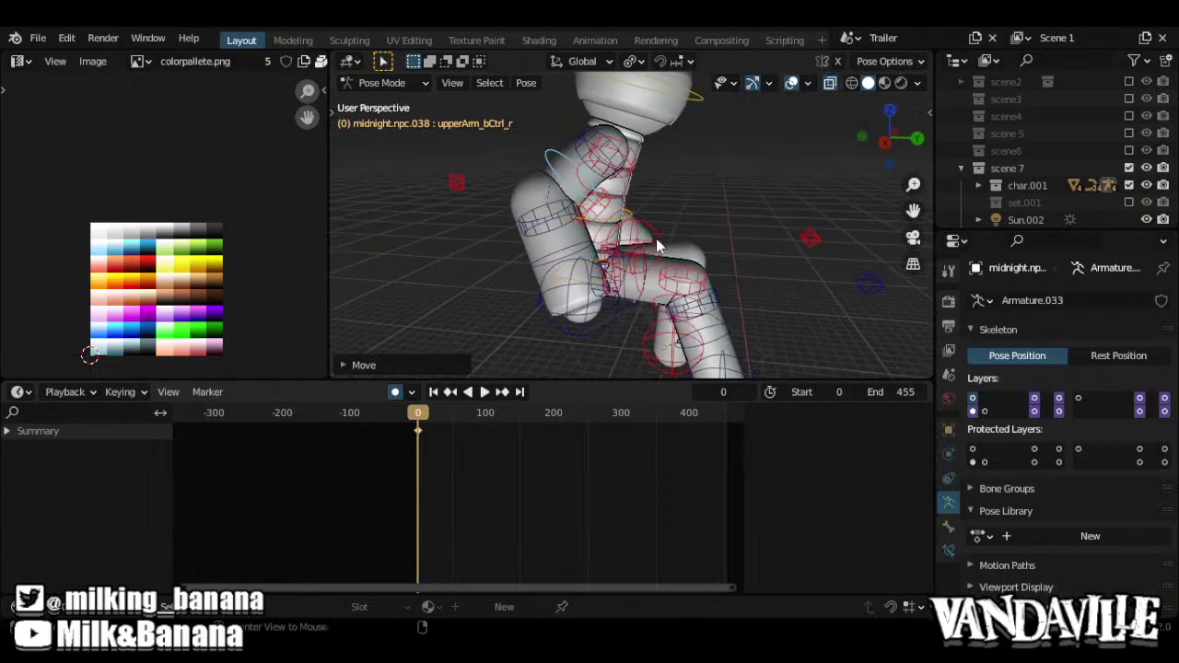
Reposition midnight.npc.038's right lower-arm bend control, lowerArm_bCtrl_r
left_click(578, 257)
key("g")
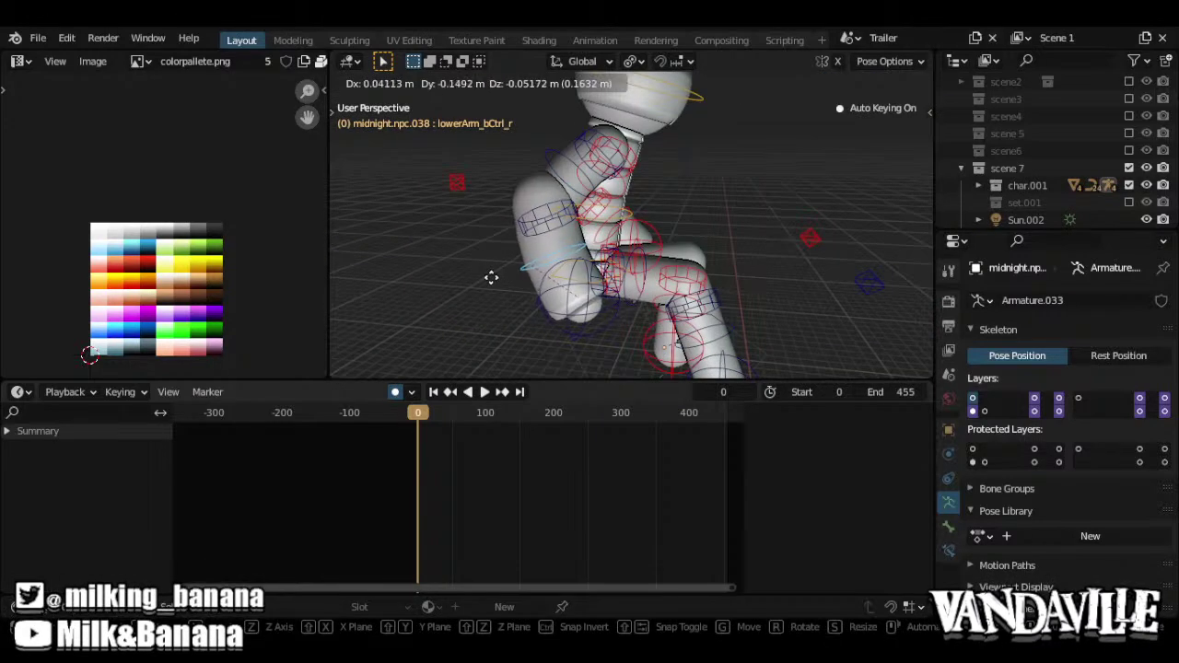
left_click(539, 270)
Reposition the bend controls along midnight.npc.038's left arm, beginning with the upper arm
middle_click_drag(539, 270, 829, 254)
middle_click_drag(656, 240, 632, 200)
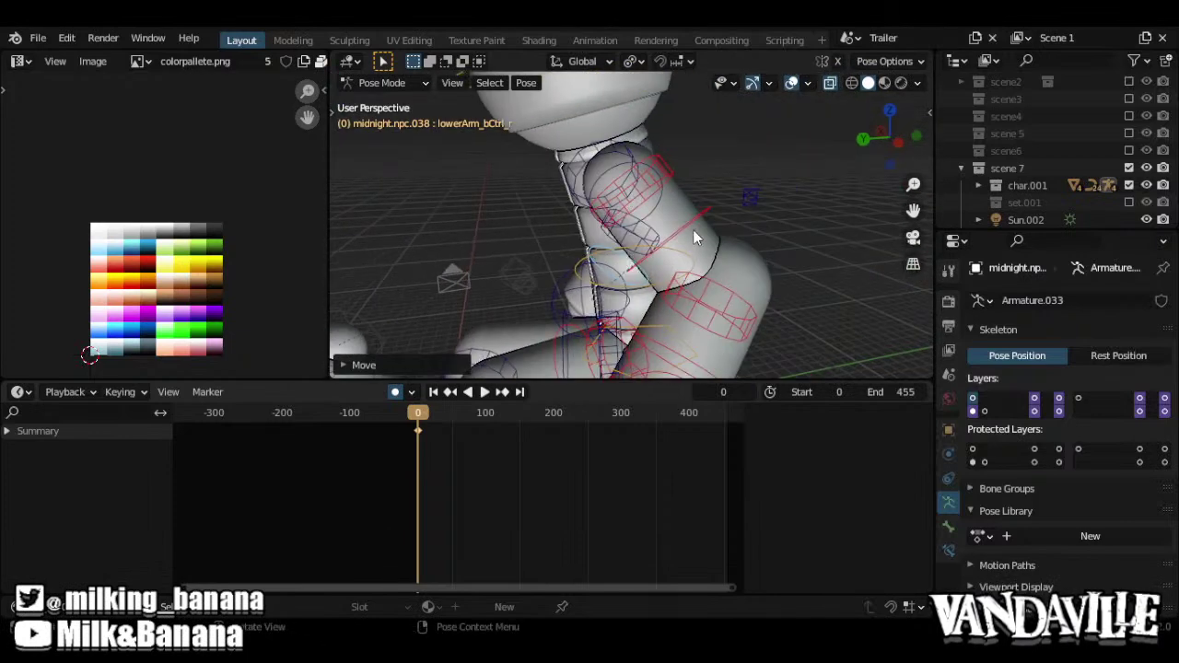
left_click(693, 230)
key("g")
left_click(737, 200)
middle_click_drag(737, 201, 663, 212)
left_click(676, 243)
key("g")
left_click(681, 277)
Reposition midnight.npc.038's right lower-leg bend control, lowerLeg_bCtrl_r, and refine it from the front
scroll(707, 265, "up", 4)
left_click(672, 205)
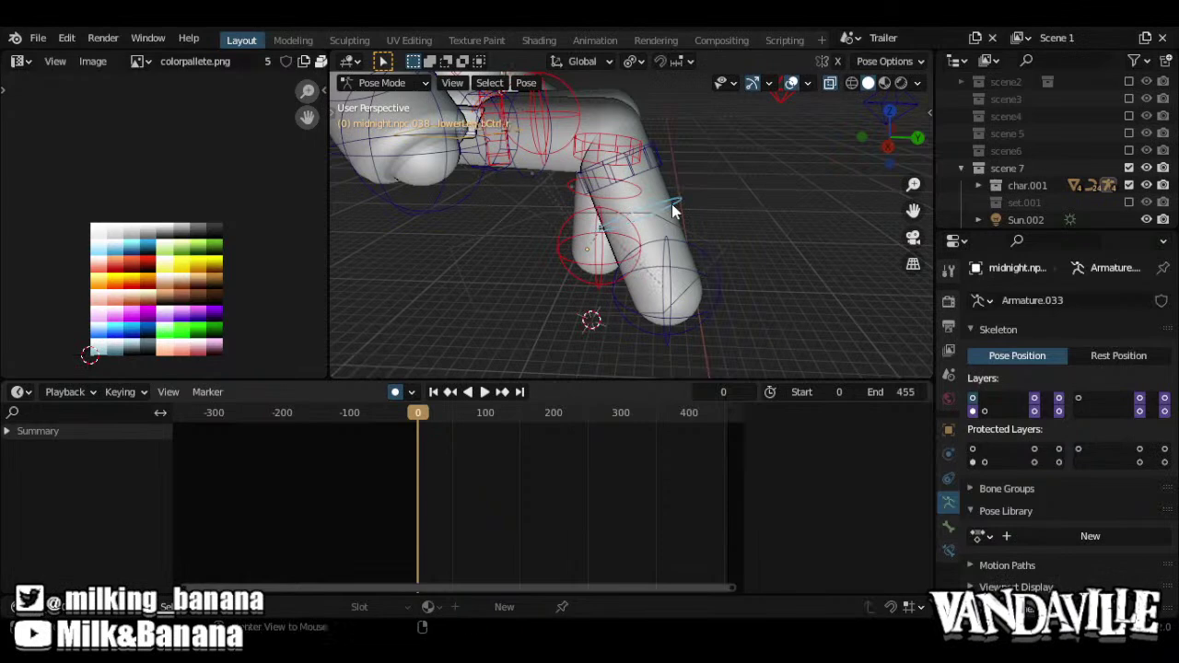
key("g")
left_click(740, 193)
middle_click_drag(739, 193, 610, 226)
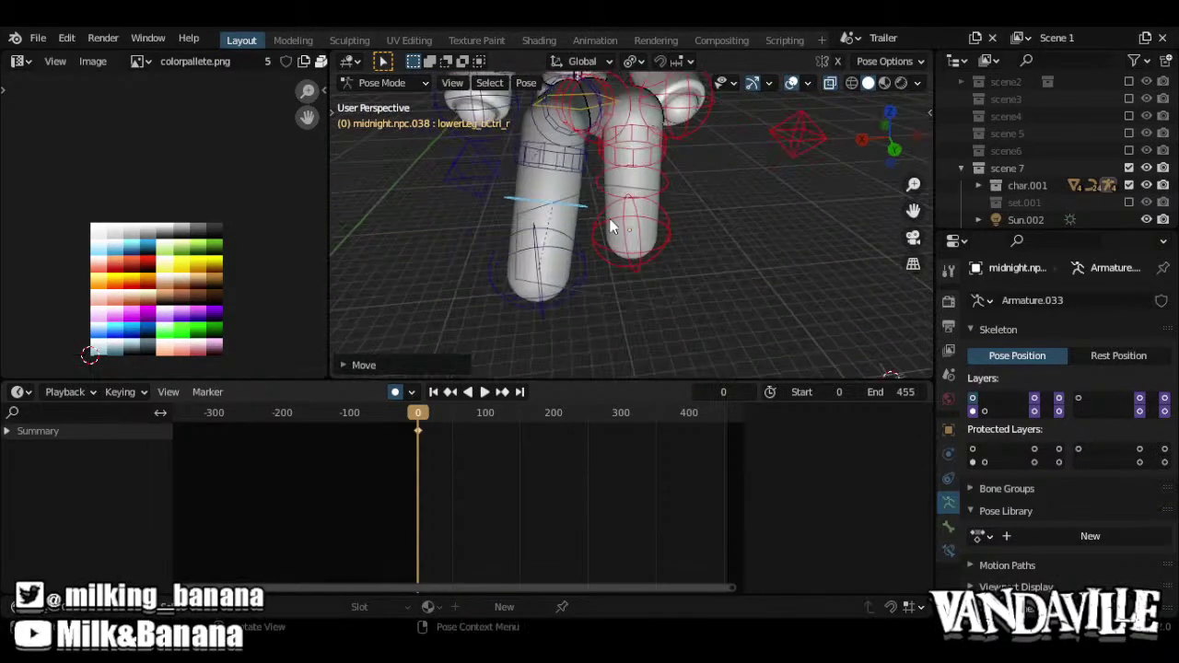
key("g")
left_click(663, 182)
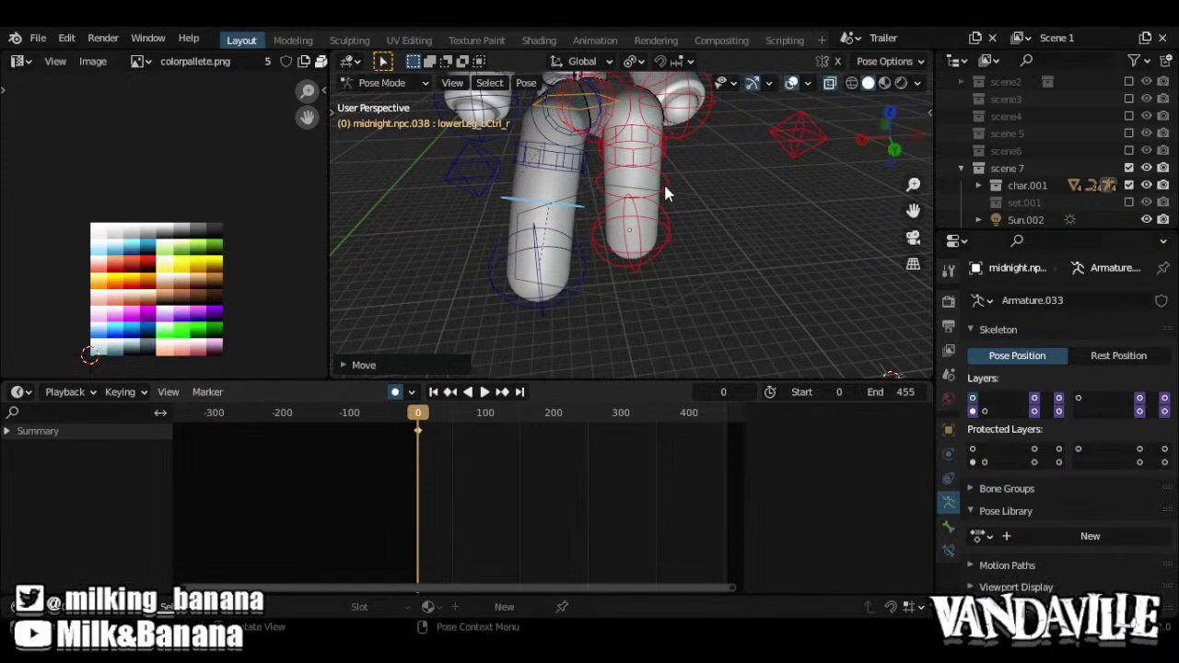
Reposition midnight.npc.038's left lower-leg bend control, lowerLeg_bCtrl_l
middle_click_drag(664, 202, 548, 194)
key("g")
left_click(658, 237)
scroll(552, 190, "down", 8)
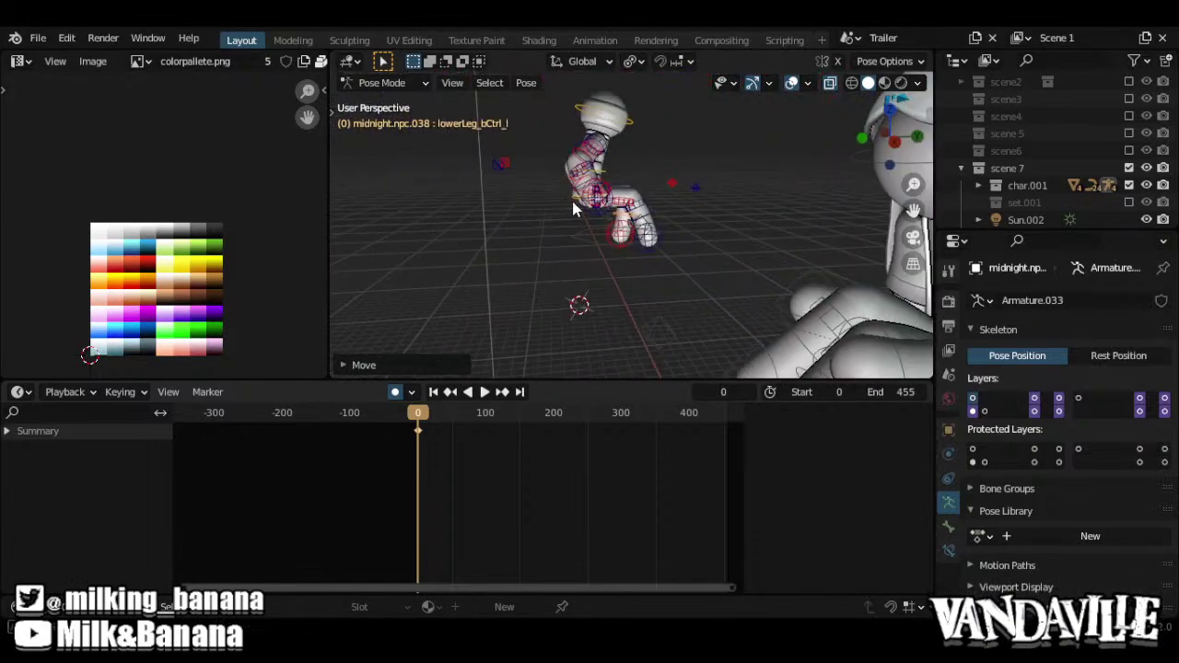
Return midnight.npc.038 to Object Mode, review the whole scene and save the file
key("ctrl+Tab")
middle_click_drag(622, 169, 542, 260)
middle_click_drag(617, 113, 531, 237, "shift")
scroll(633, 237, "up", 6)
scroll(514, 266, "down", 8)
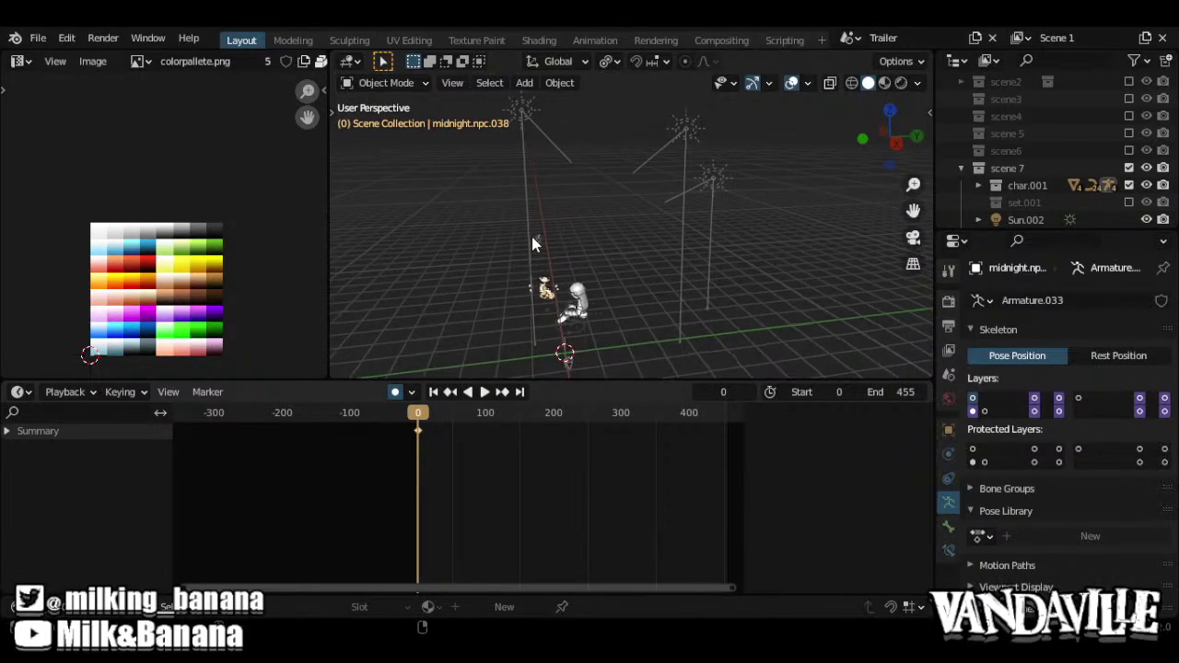
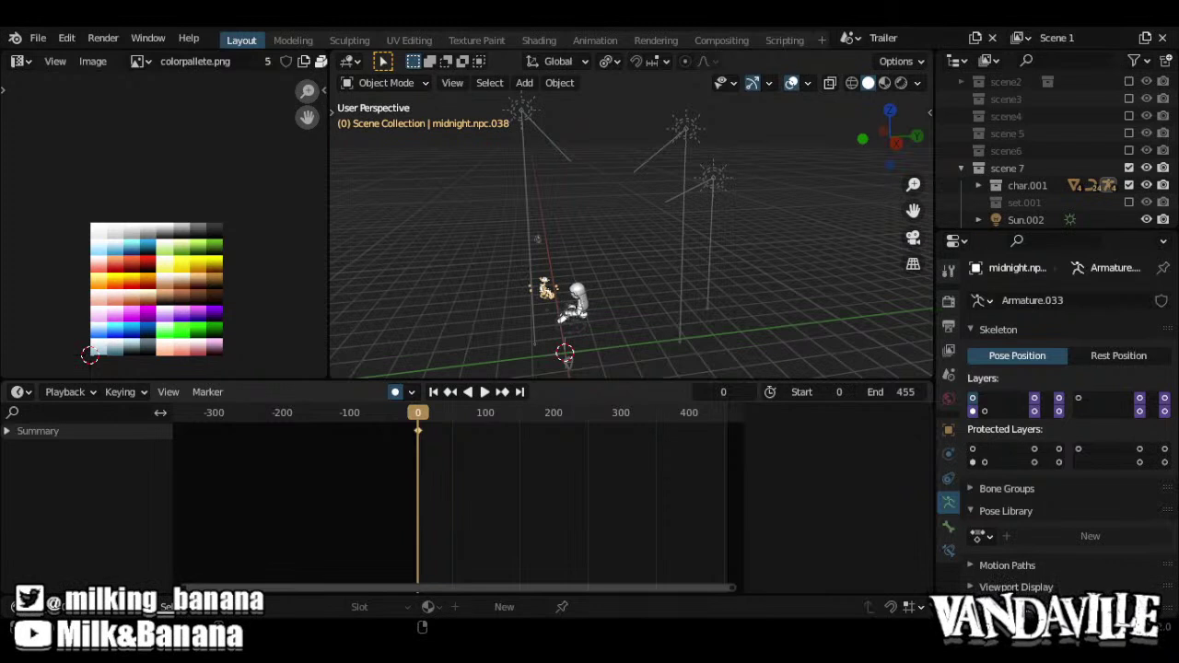
key("ctrl+s")
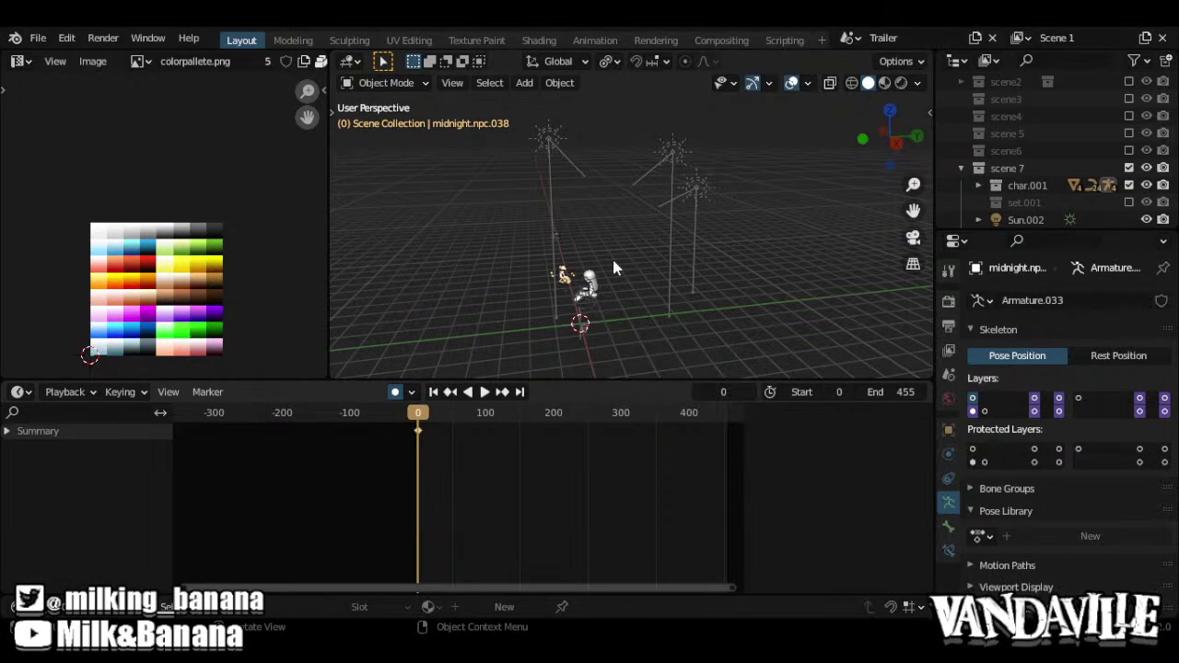
Put the seated character midnight.npc.029 into Pose Mode and select all of its bones
middle_click_drag(569, 262, 668, 157)
scroll(675, 203, "up", 3)
middle_click_drag(679, 220, 513, 326)
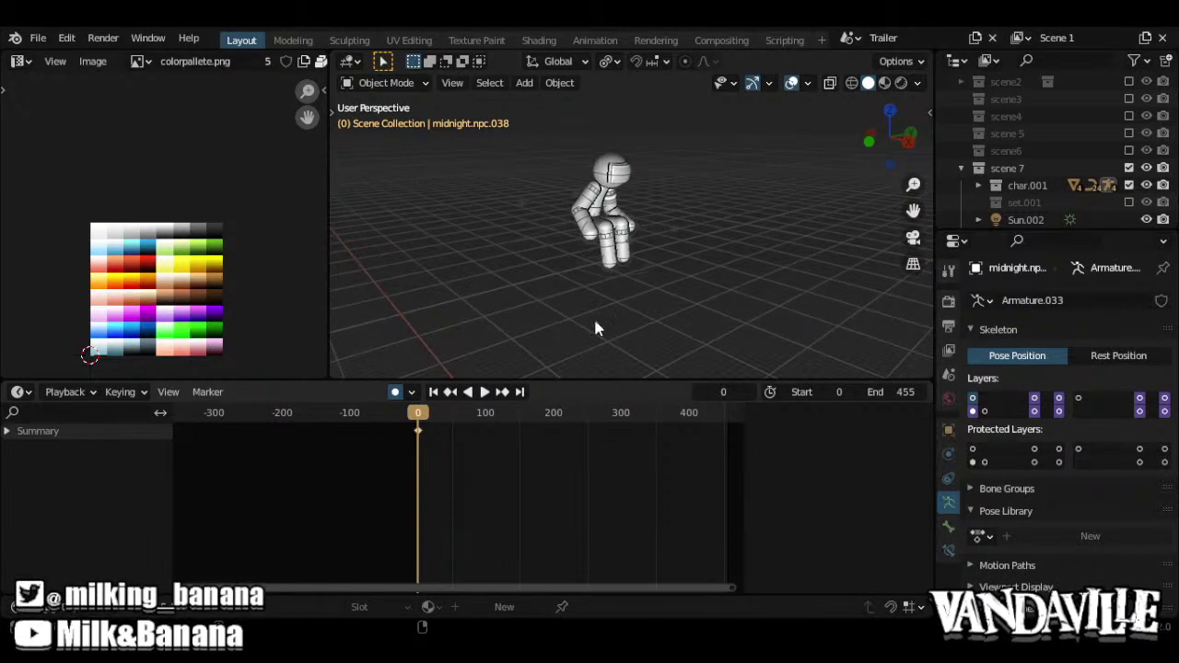
left_click(645, 280)
key("ctrl+Tab")
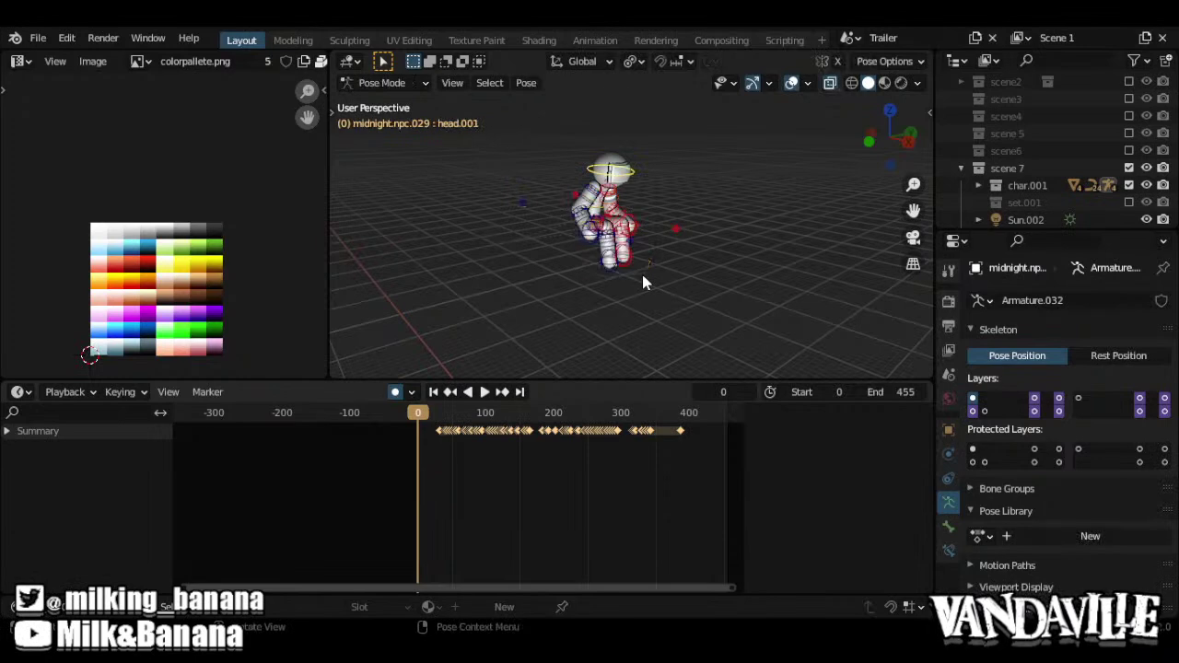
key("a")
Sample midnight.npc.029's keyframes in the Graph Editor and return to the timeline
key("ctrl+Tab")
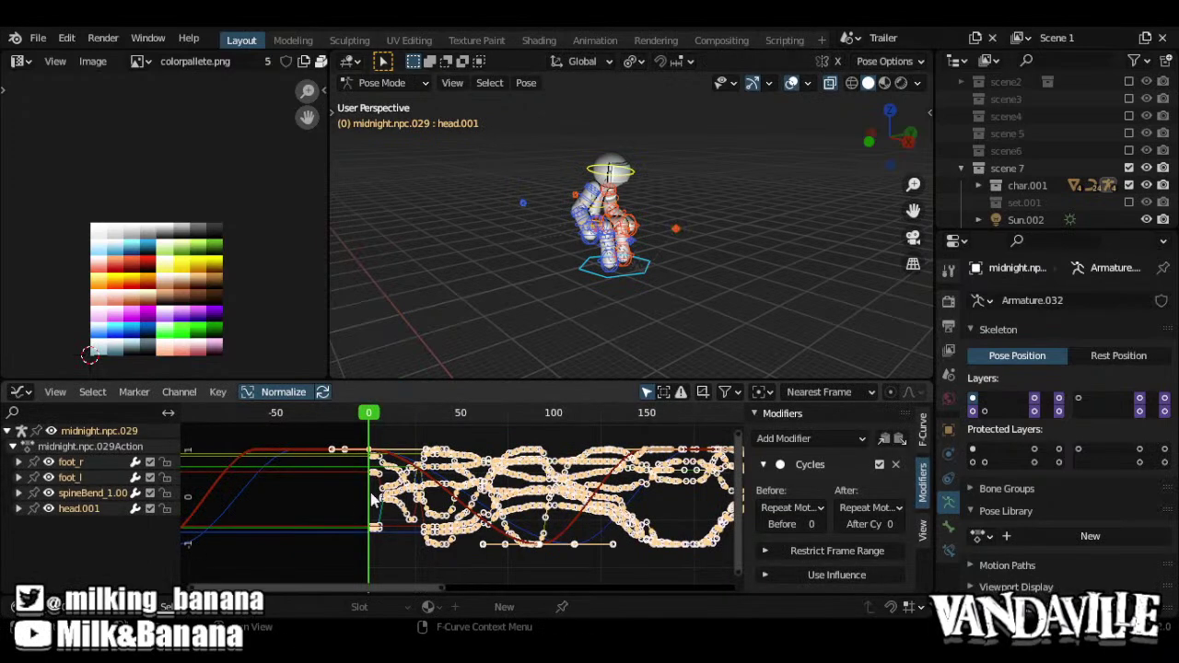
left_click(214, 396)
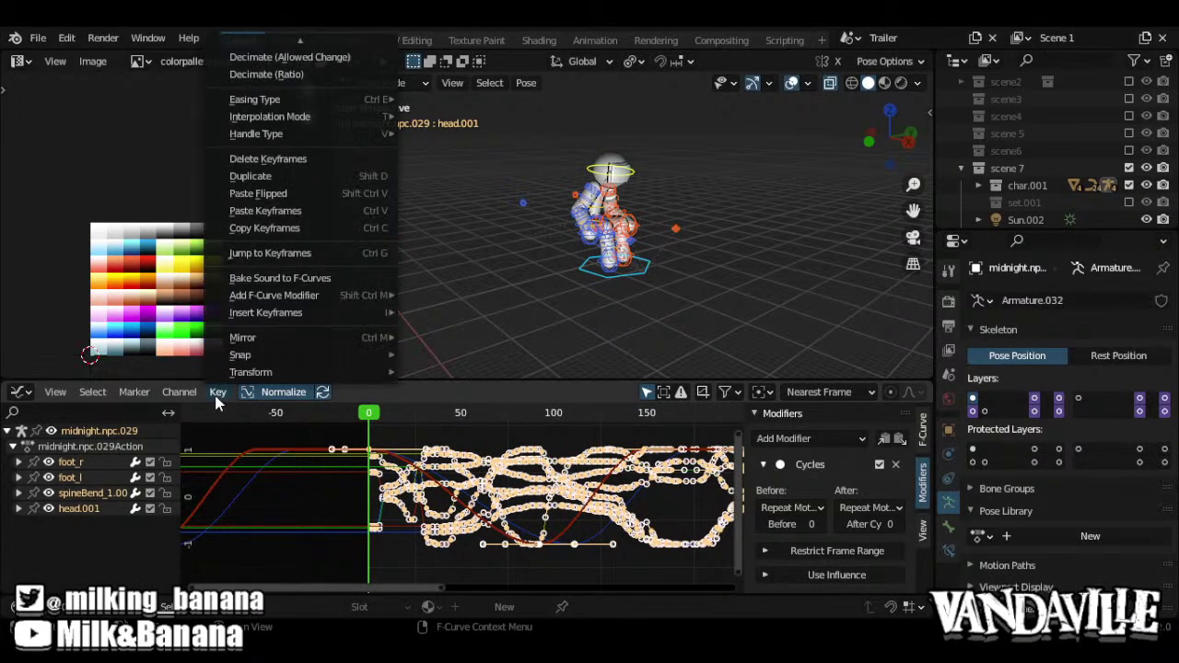
scroll(260, 327, "up", 5)
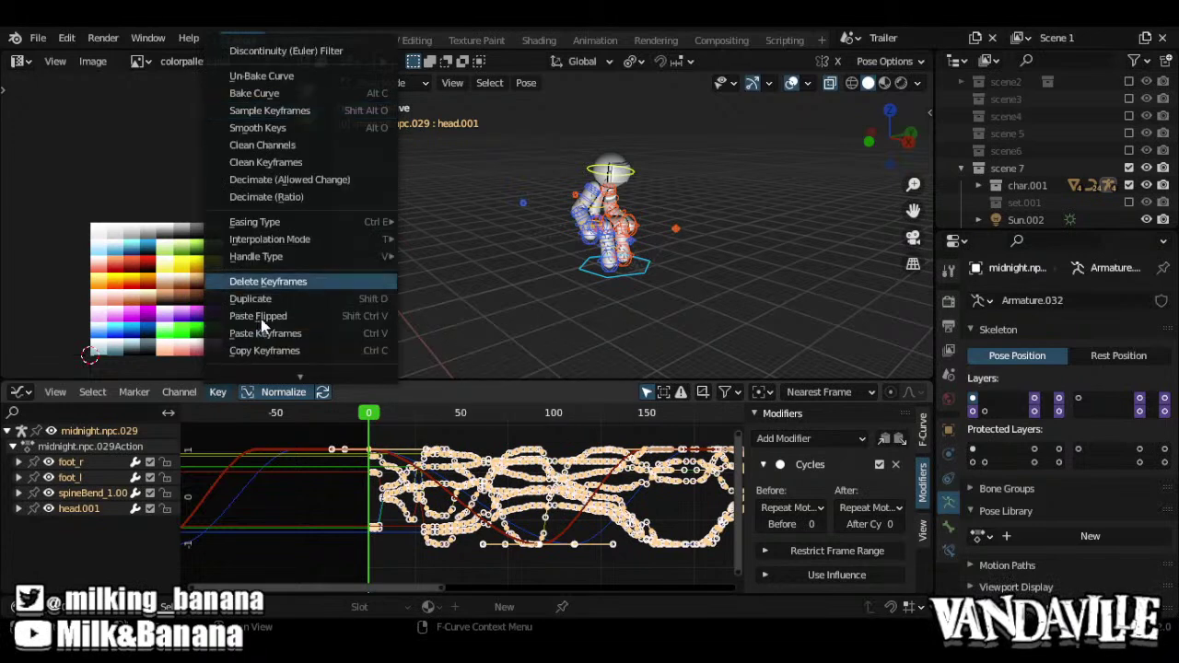
left_click(287, 112)
key("ctrl+Tab")
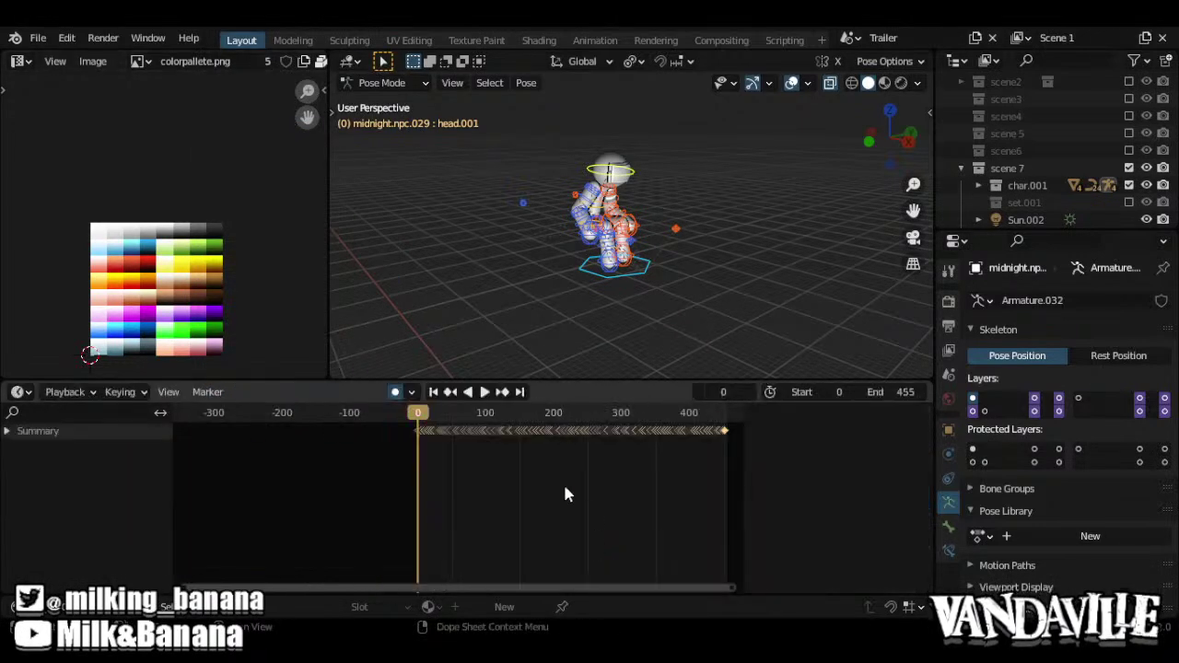
Thin midnight.npc.029's sampled keyframes by scaling them twice by 0.5 and back up twice by 2 from frame 0
type("s0.5")
key("Return")
type("s.5")
key("Return")
type("s2")
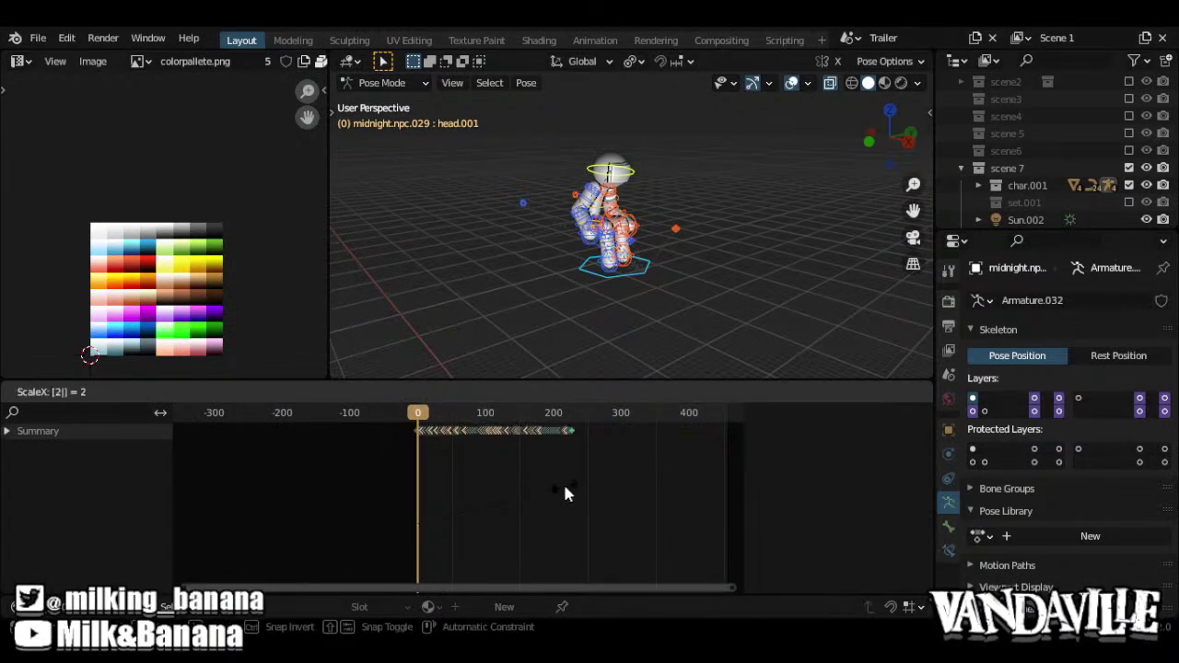
key("Return")
Set midnight.npc.029's thinned keyframes to Constant interpolation while playing the animation, and stop the playback
key("space")
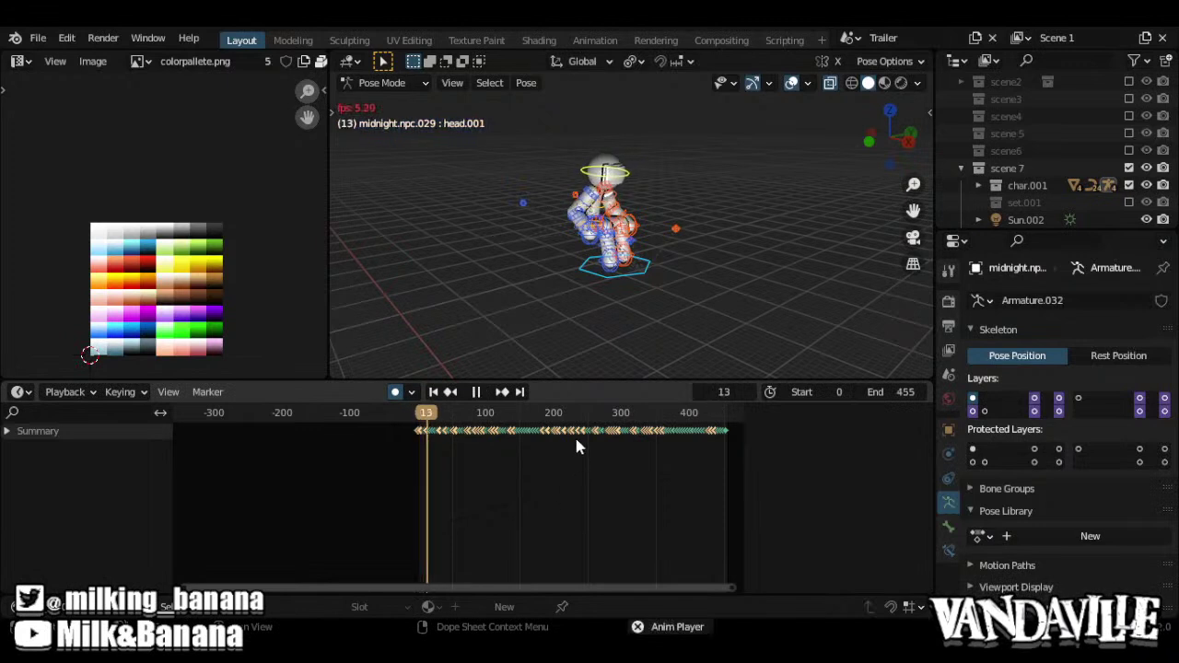
right_click(576, 440)
mouse_move(570, 408)
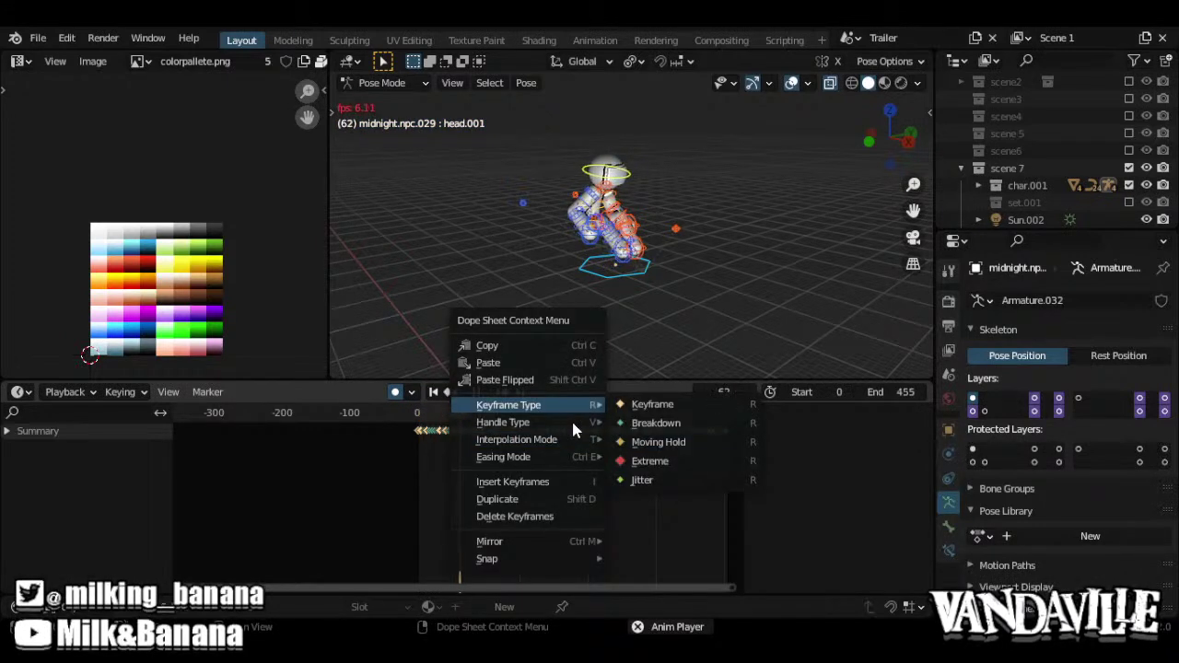
mouse_move(601, 438)
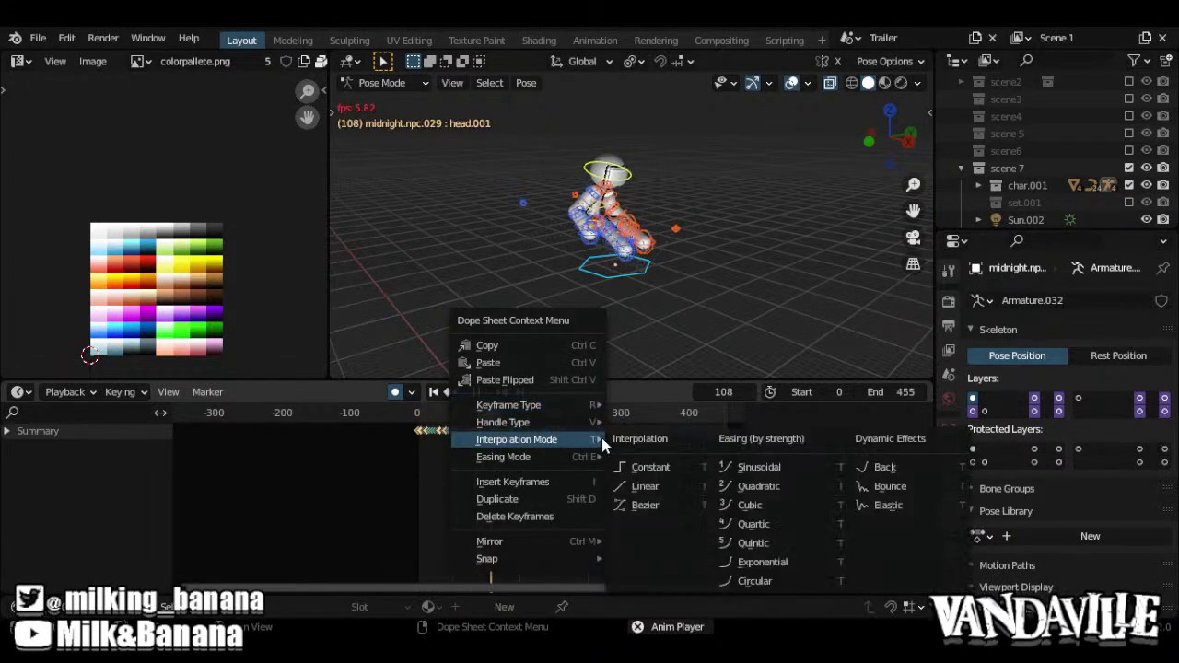
left_click(648, 470)
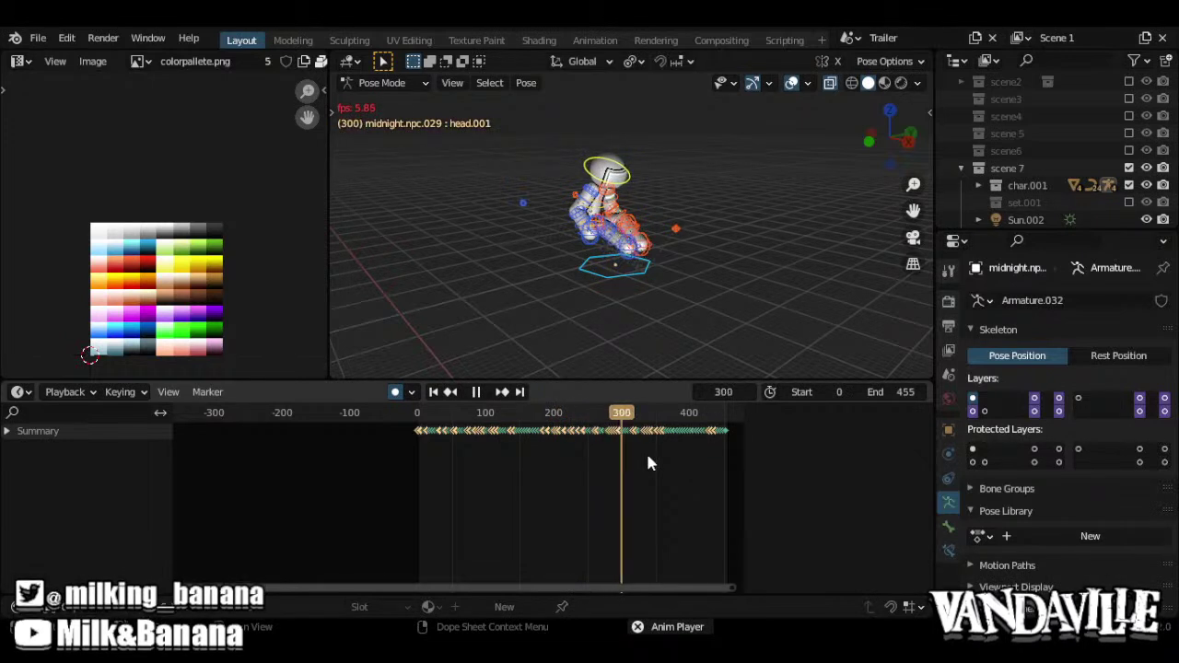
key("space")
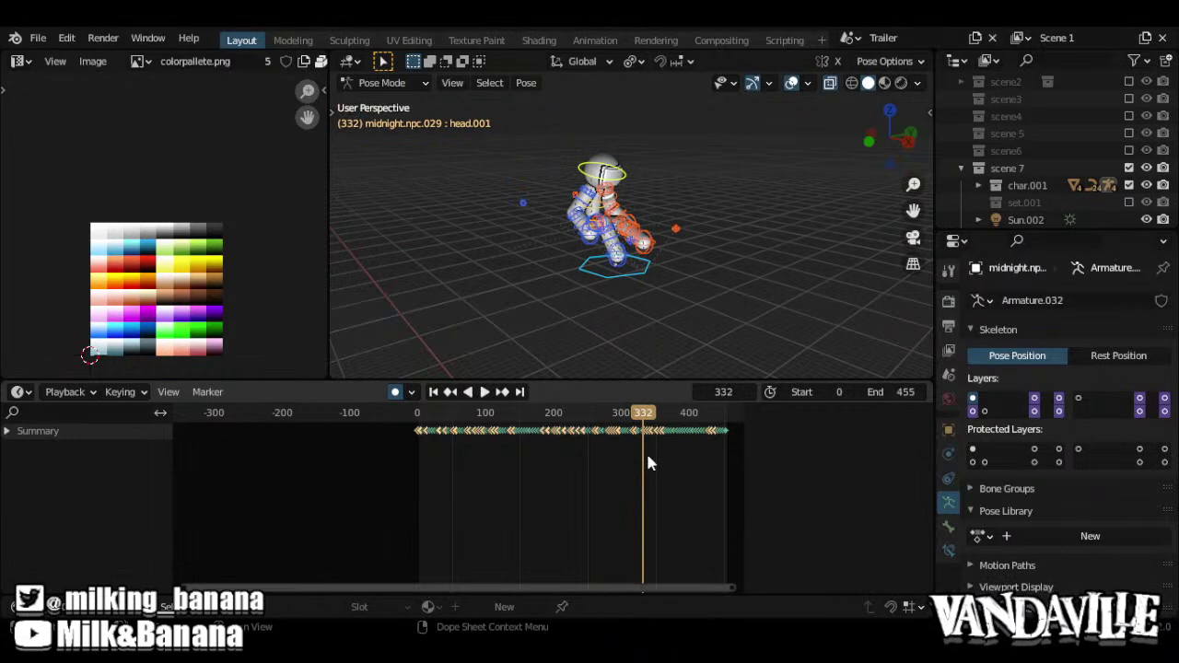
Check midnight.npc.029's thinned keyframes in the Graph Editor and timeline, and examine its pose in the viewport
key("ctrl+Tab")
middle_click_drag(536, 496, 441, 505, "ctrl")
key("ctrl+Tab")
middle_click_drag(546, 509, 624, 526)
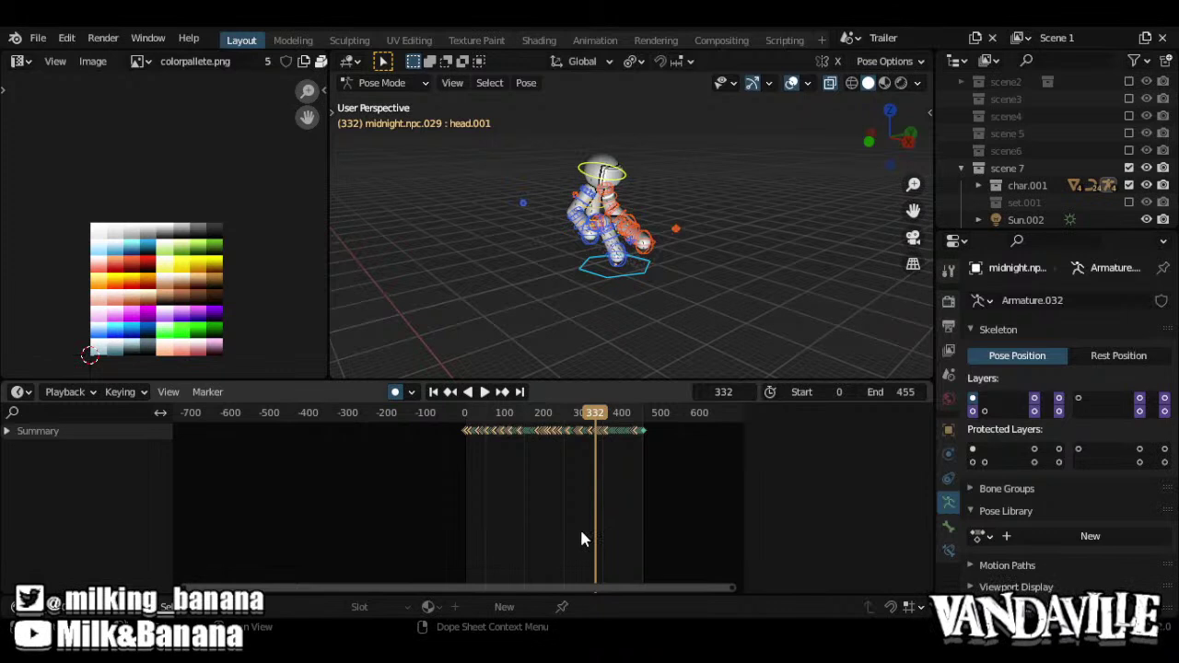
mouse_move(572, 526)
middle_mouse_down("ctrl")
mouse_move(543, 529)
mouse_move(565, 528)
middle_mouse_up("ctrl")
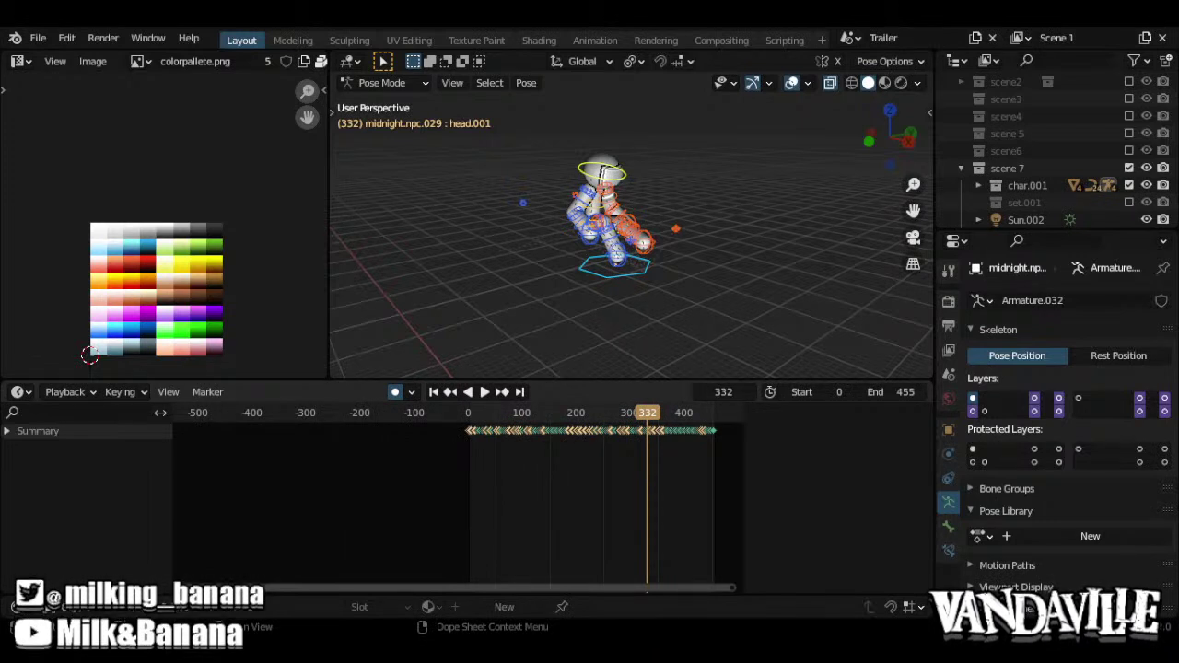
middle_click_drag(647, 270, 586, 284, "shift")
middle_click_drag(792, 172, 656, 361, "shift")
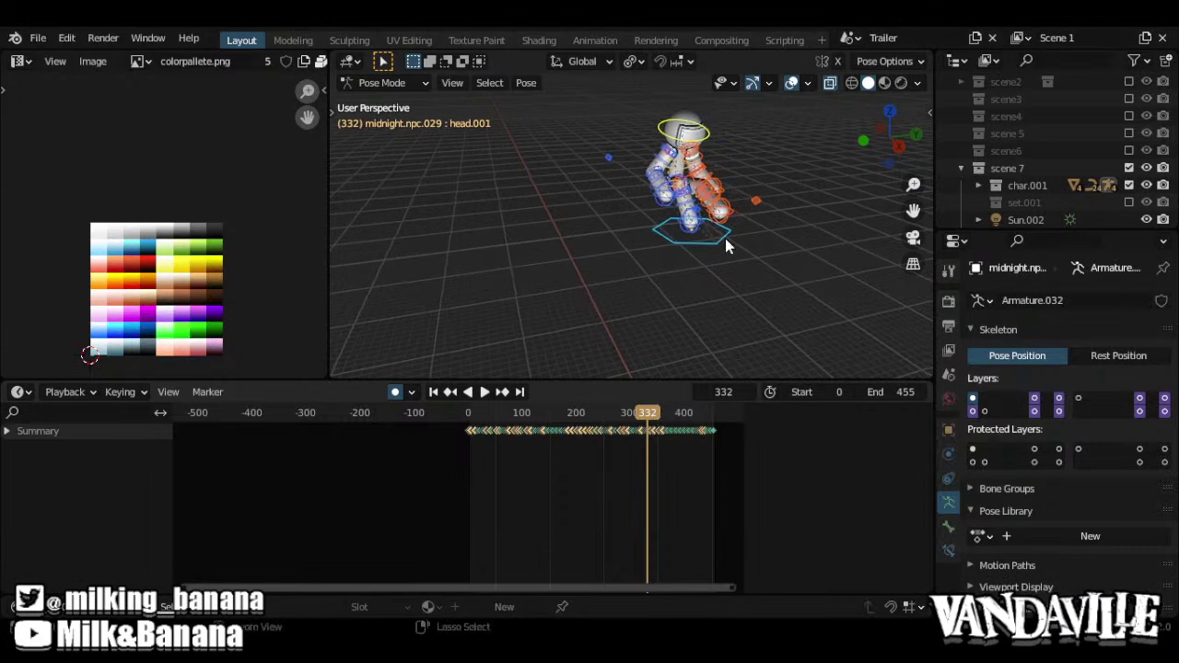
Return midnight.npc.029 to Object Mode, deselect it and review the other scene 7 characters
key("ctrl+Tab")
middle_click_drag(711, 235, 745, 242)
scroll(712, 322, "down", 8)
scroll(712, 323, "up", 1)
middle_click_drag(693, 293, 661, 173, "shift")
left_click(759, 272)
middle_click_drag(623, 295, 635, 265)
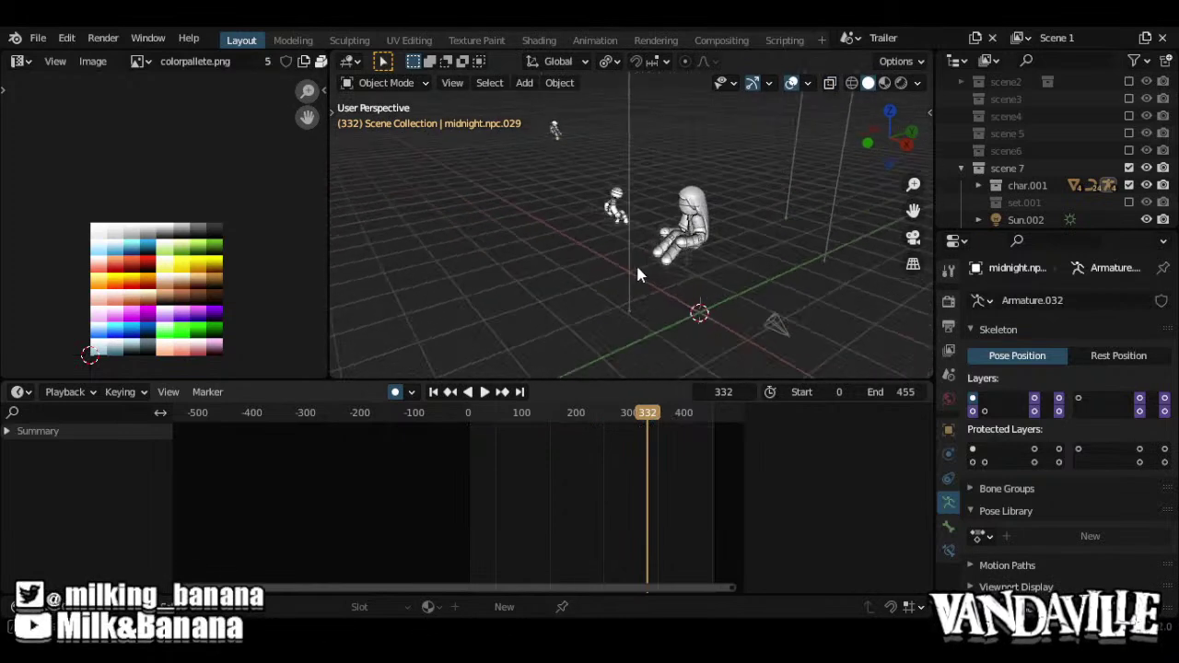
Exclude and collapse the scene 7 collection, enable the scene8 collection and save the file
left_click(1129, 168)
left_click(960, 167)
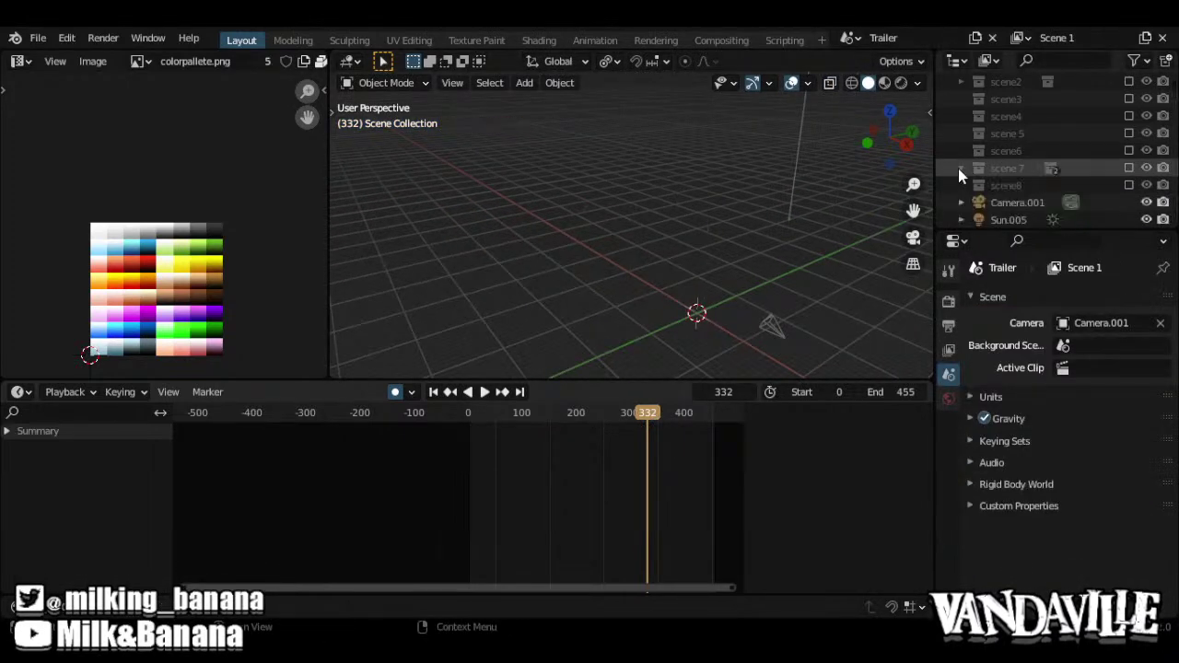
left_click(1129, 186)
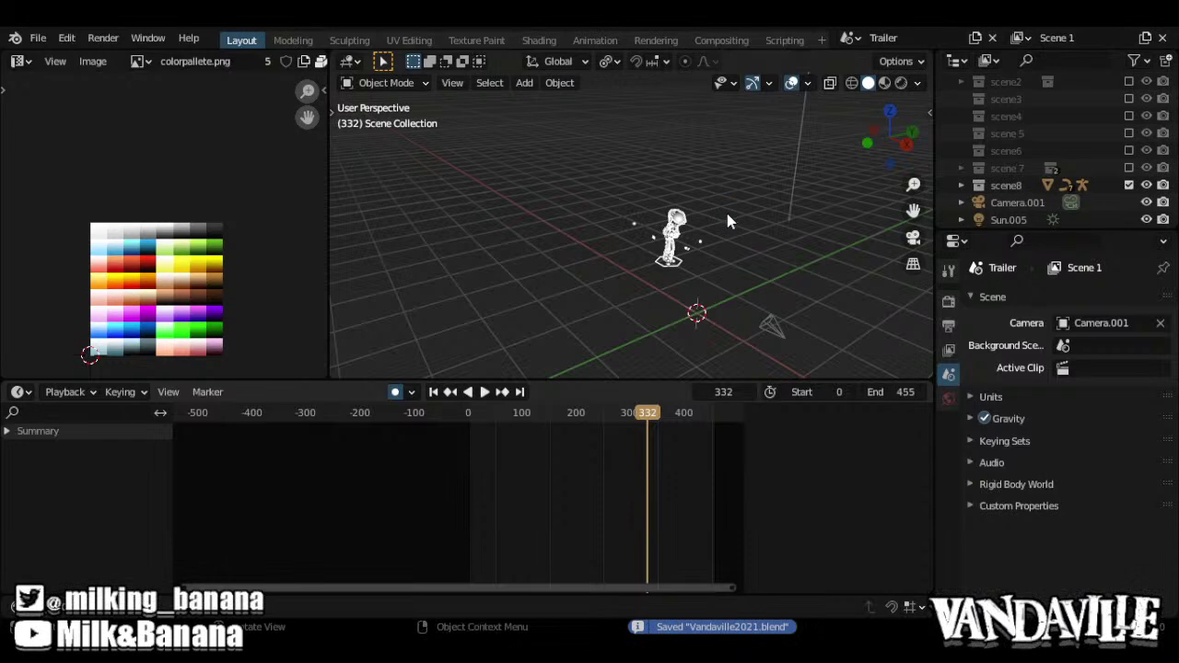
Select the Zen.001 armature in scene8 and put it into Pose Mode
middle_click_drag(682, 255, 611, 257)
scroll(630, 236, "up", 5)
middle_click_drag(596, 305, 700, 300, "shift")
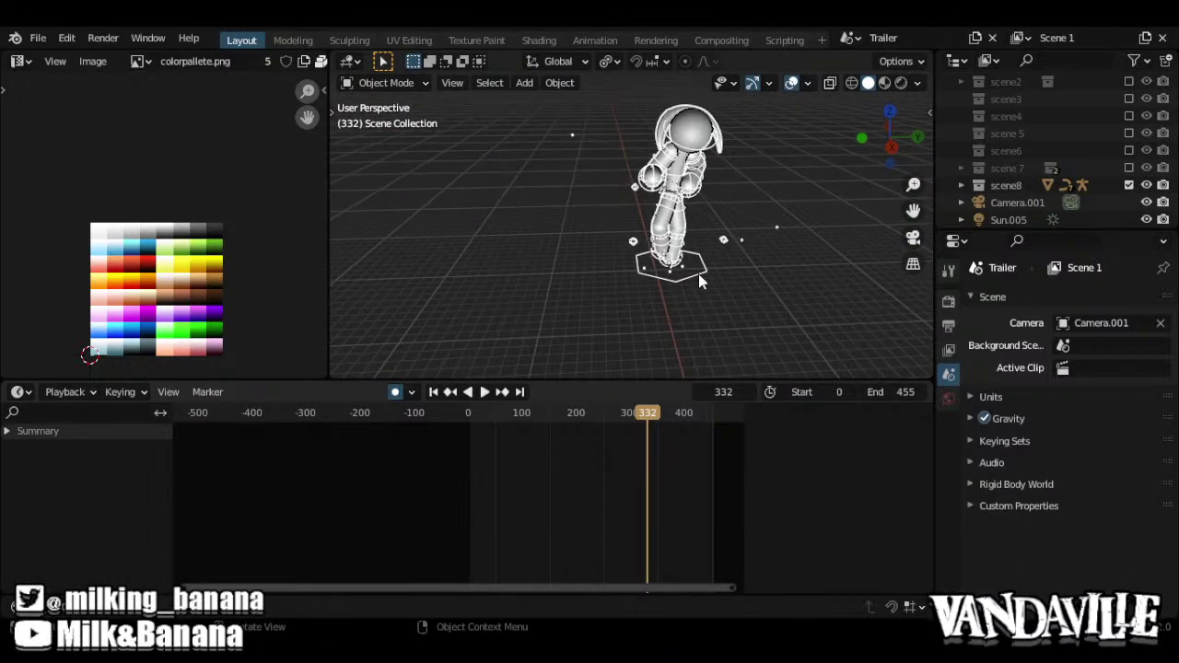
left_click(698, 274)
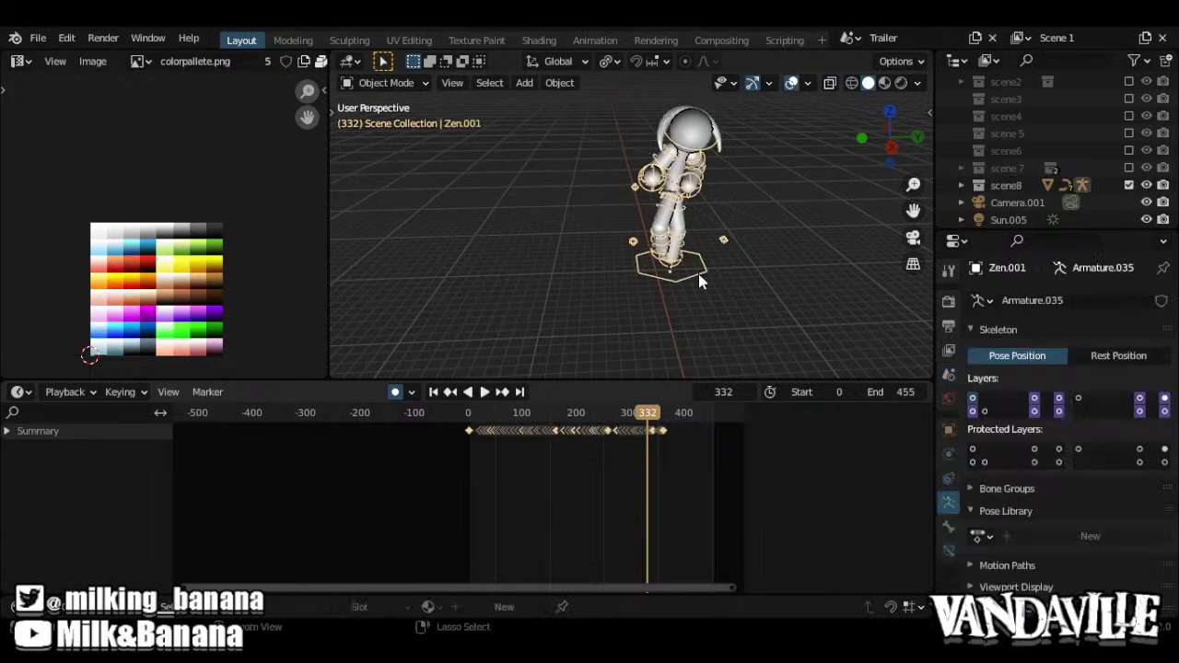
key("ctrl+Tab")
Play Zen.001's animation from the start and return the playhead to frame 0
left_click(485, 392)
left_click(467, 414)
left_click_drag(468, 415, 465, 405)
key("space")
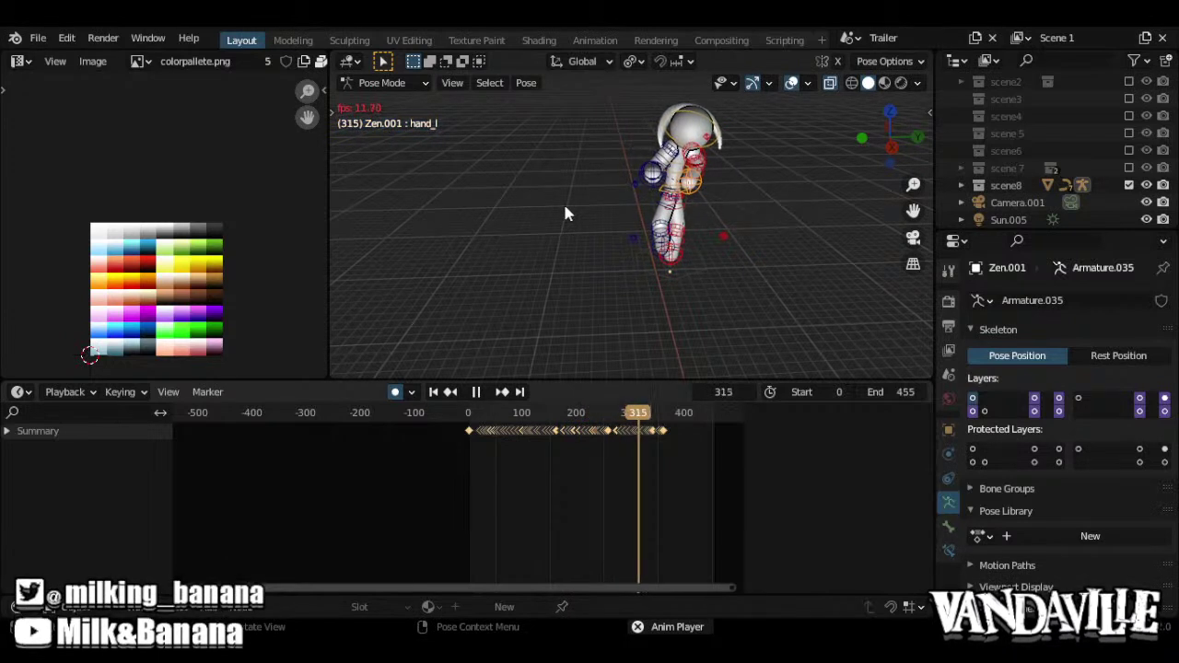
key("space")
left_click_drag(484, 418, 405, 385)
key("space")
Select all of Zen.001's bones and sample their keyframes in the Graph Editor
key("a")
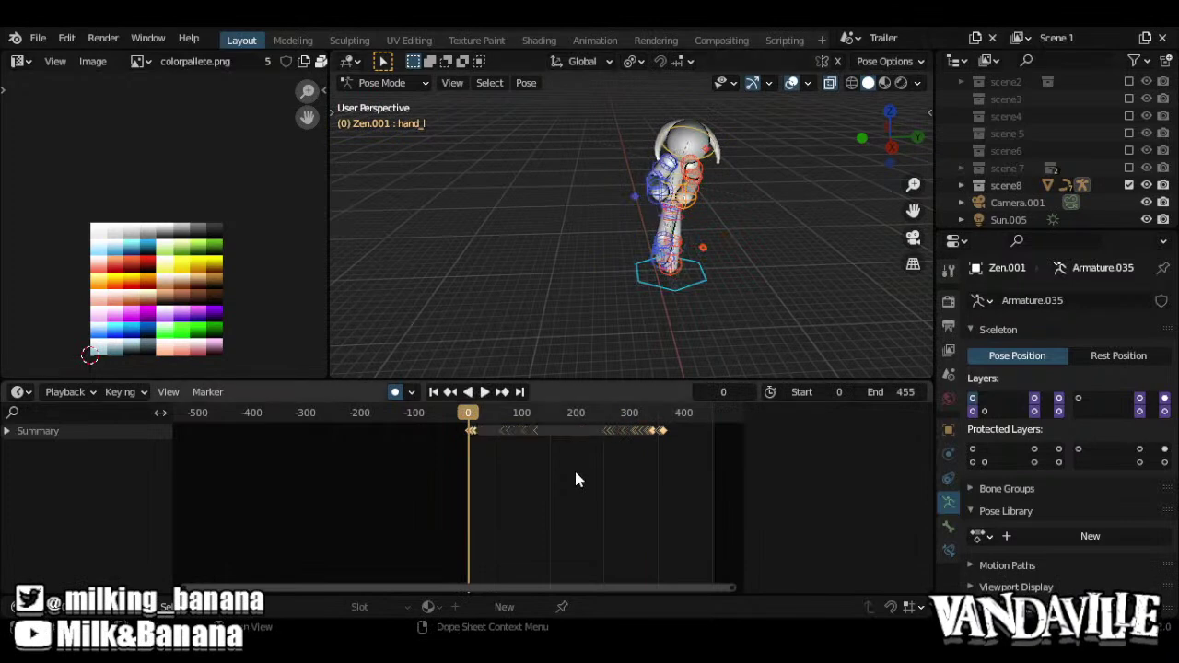
key("ctrl+Tab")
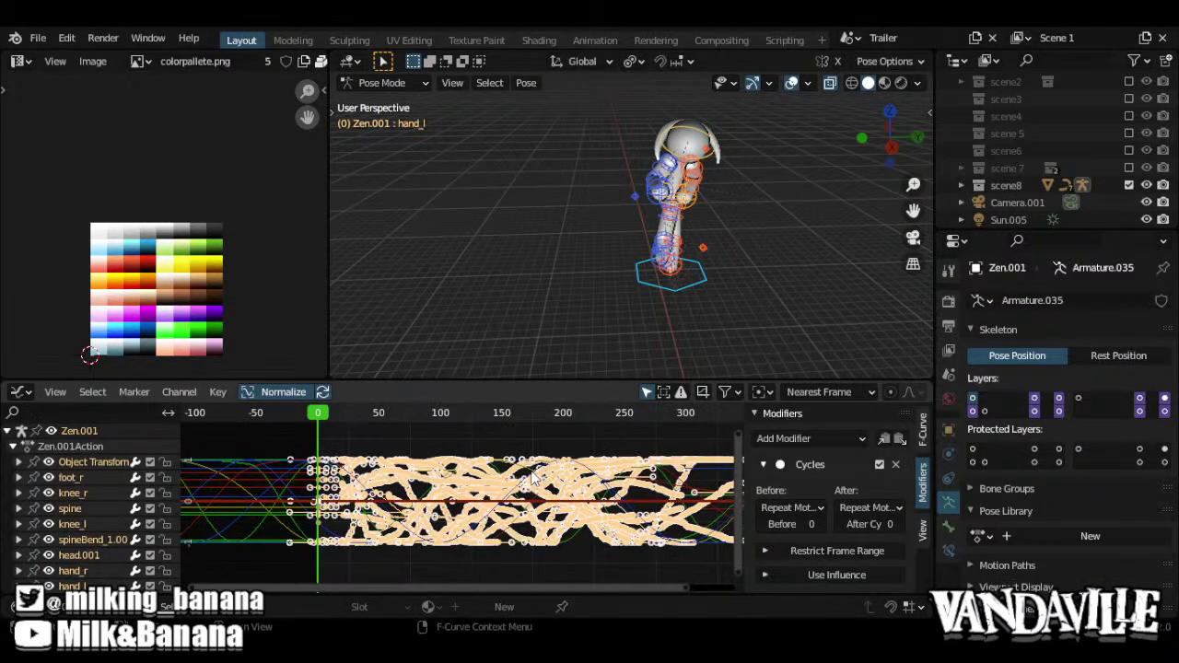
left_click(212, 396)
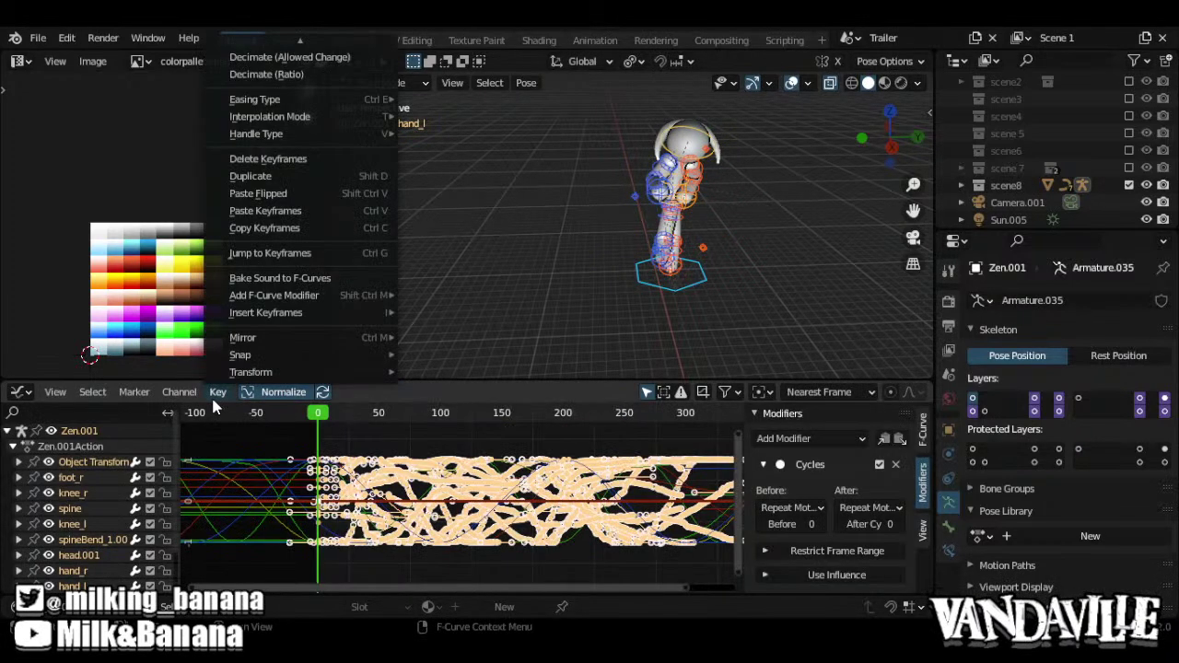
scroll(277, 370, "down", 9)
scroll(224, 289, "up", 6)
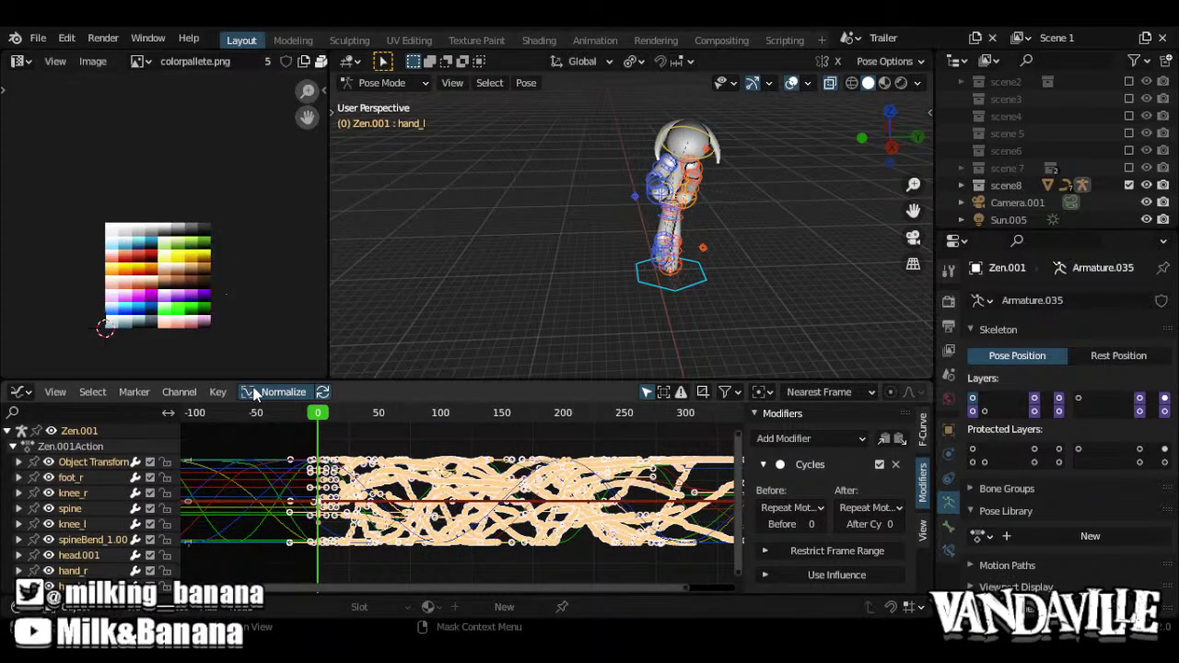
left_click(217, 391)
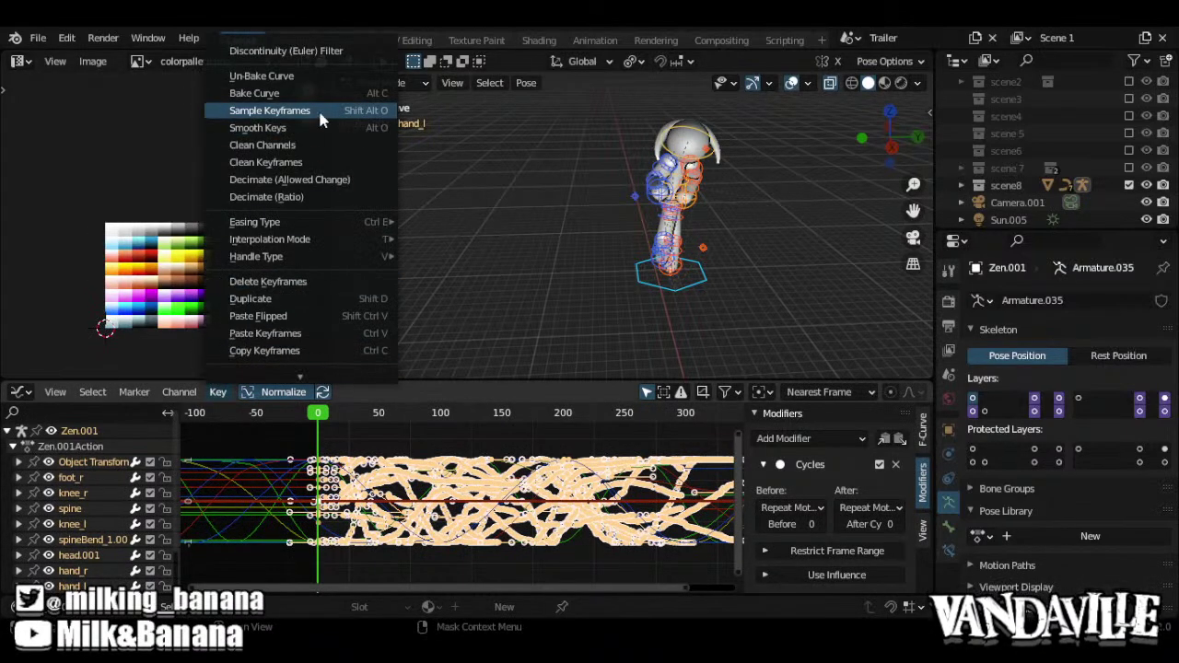
left_click(320, 114)
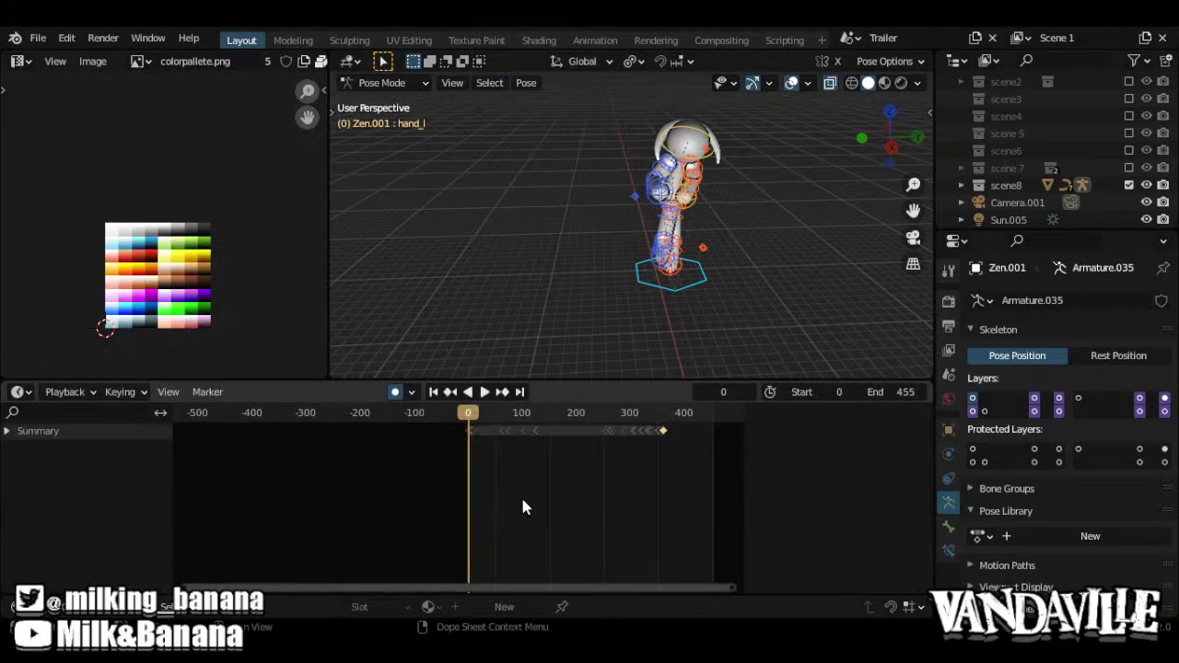
Thin Zen.001's sampled keyframes by repeatedly scaling them by 0.5 and back up by 2 from frame 0
type("s.5")
key("BackSpace")
key("BackSpace")
key("Return")
type("scene2")
key("Return")
type("scene2")
key("Return")
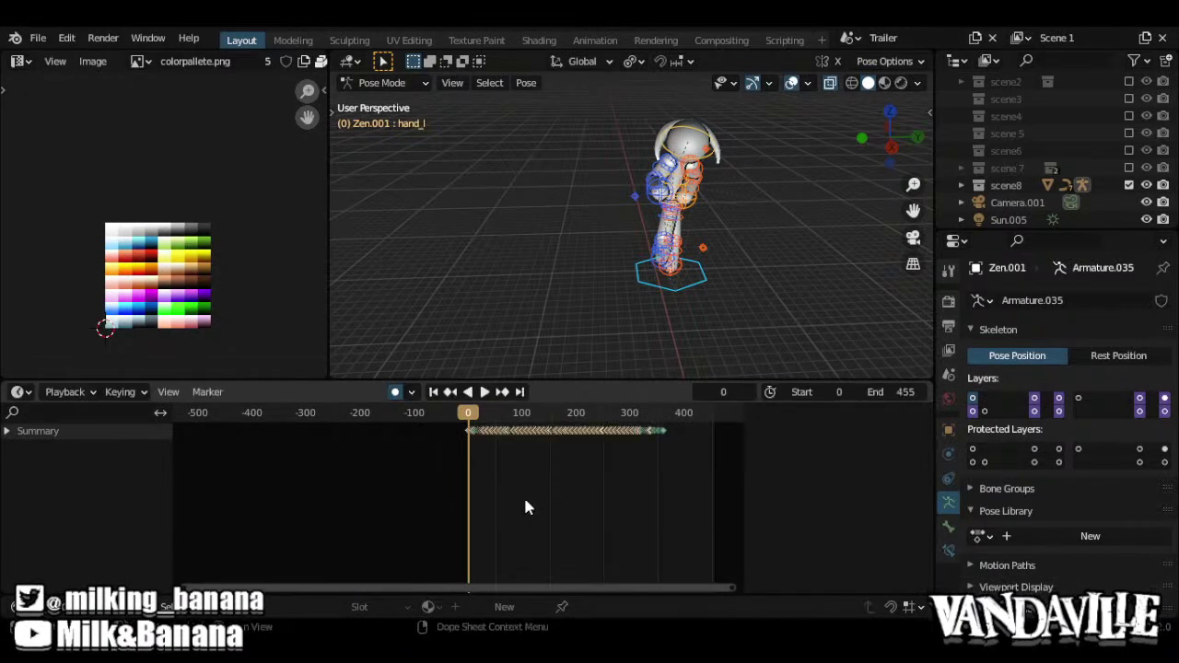
Set Zen.001's thinned keyframes to Constant interpolation and glance at their curves in the Graph Editor
right_click(513, 443)
mouse_move(517, 442)
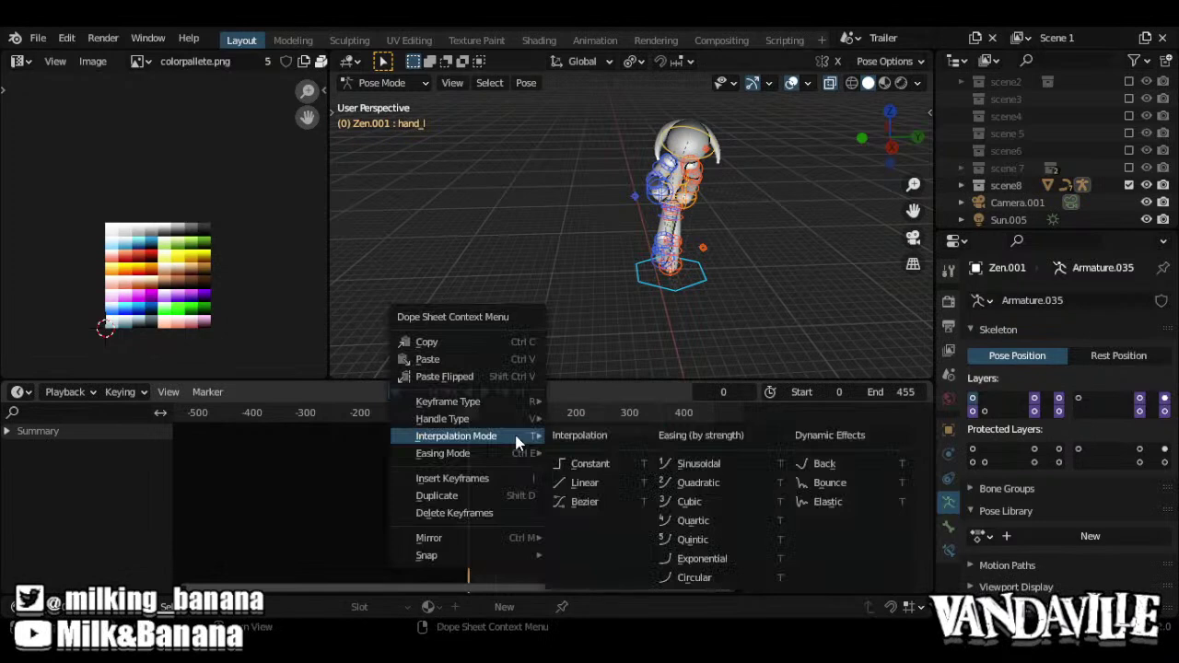
left_click(564, 465)
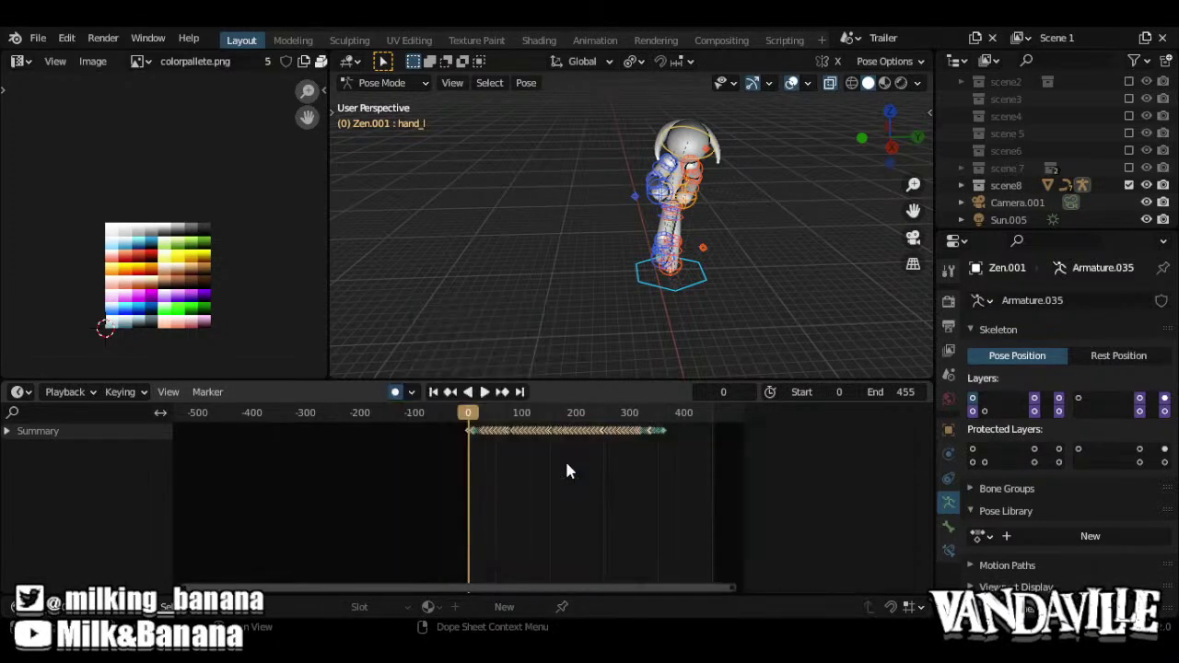
key("ctrl+Tab")
key("ctrl+Tab")
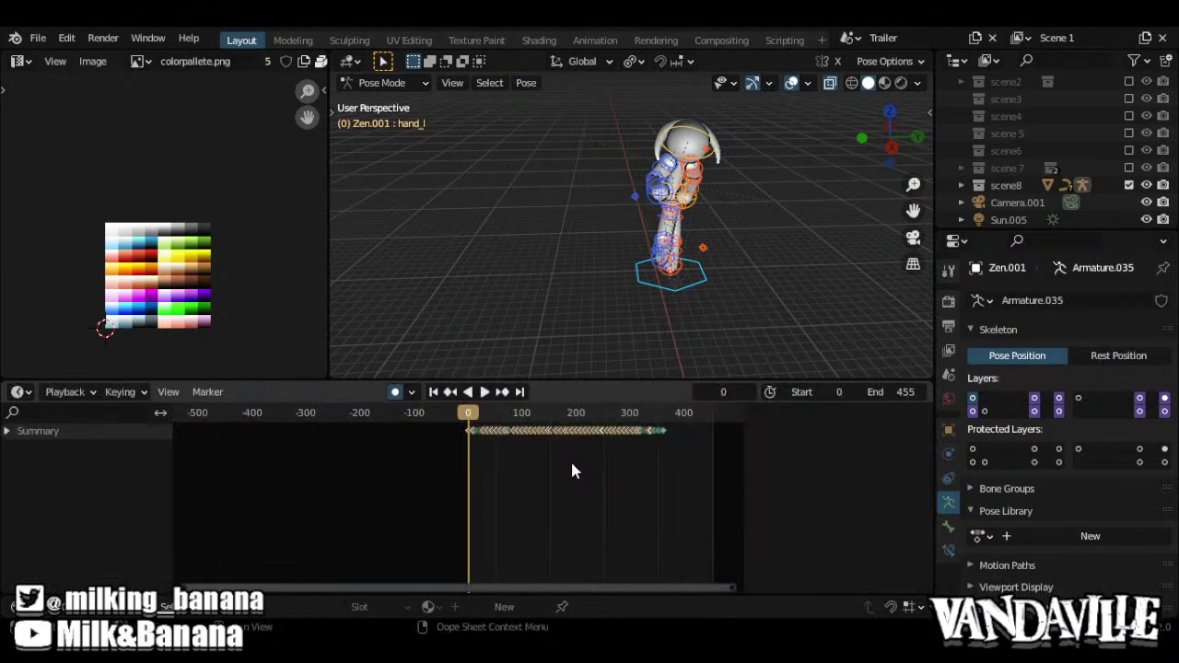
Play Zen.001's stepped animation, select its root control and examine that control's curves in the Graph Editor
key("space")
left_click(631, 293)
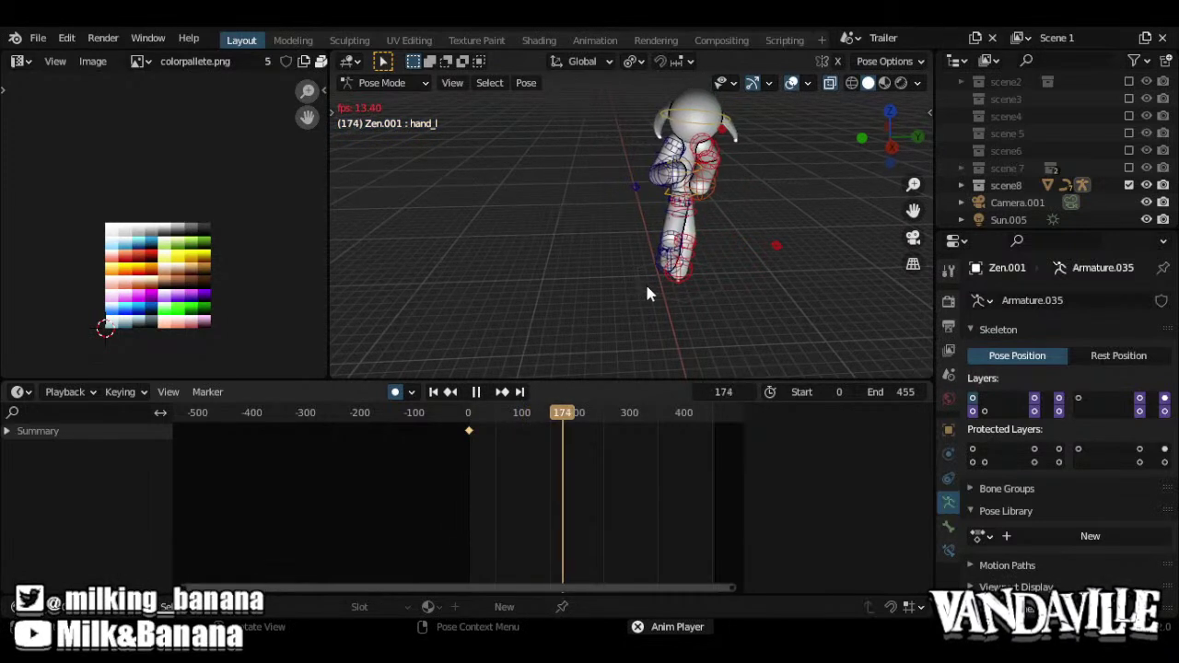
left_click(647, 291)
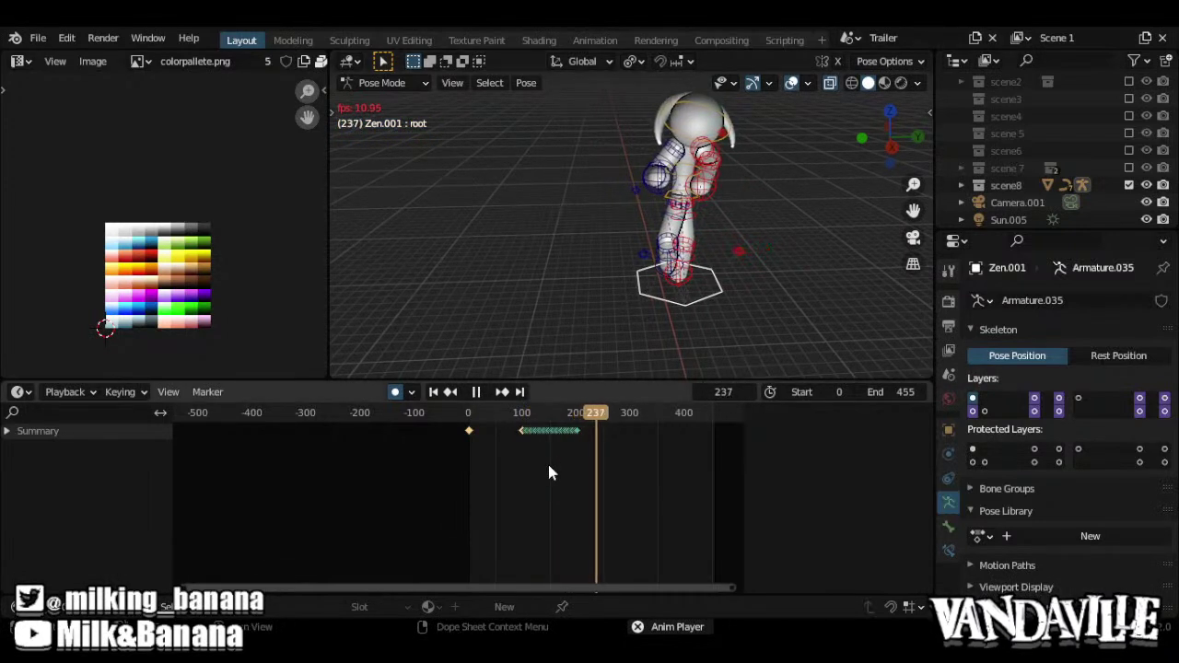
key("space")
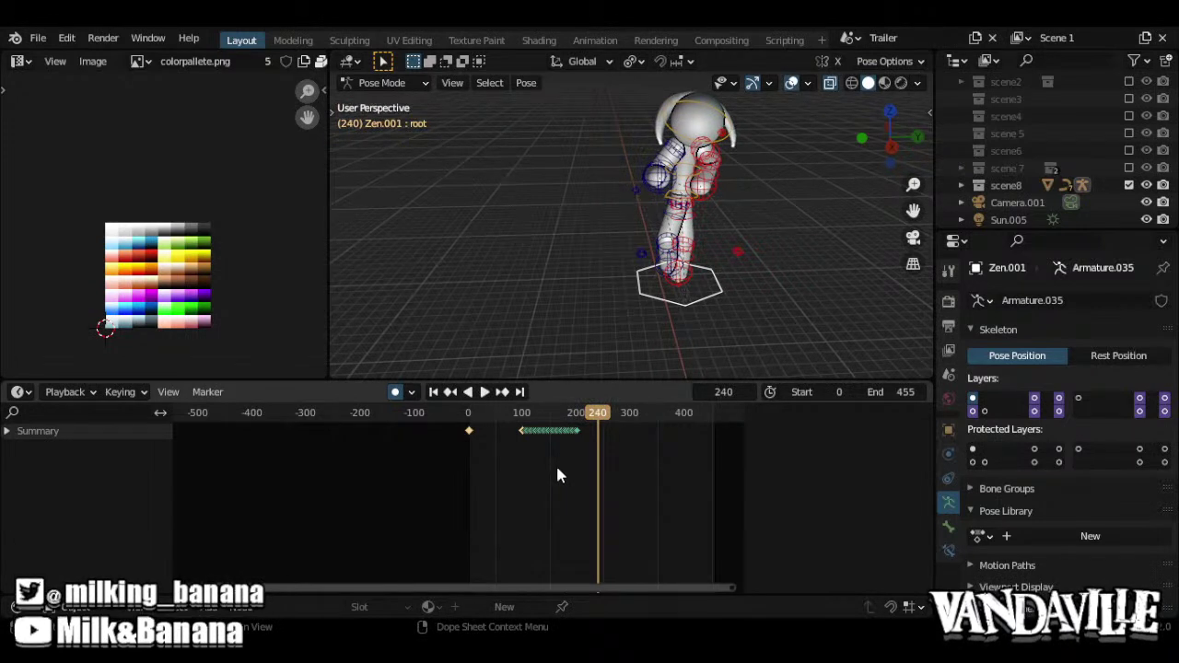
key("ctrl+Tab")
middle_click_drag(509, 483, 581, 465)
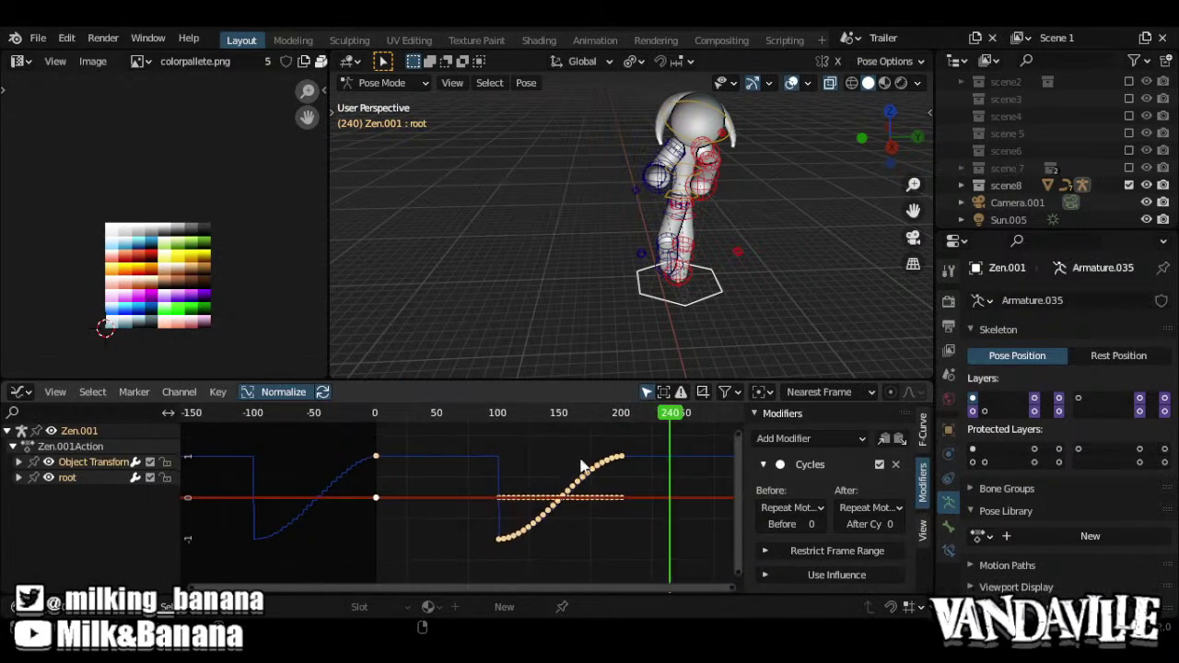
Select the frame 100 keyframe on the root's wave-shaped curve and try moving the root control and the keyframe
left_click(497, 461)
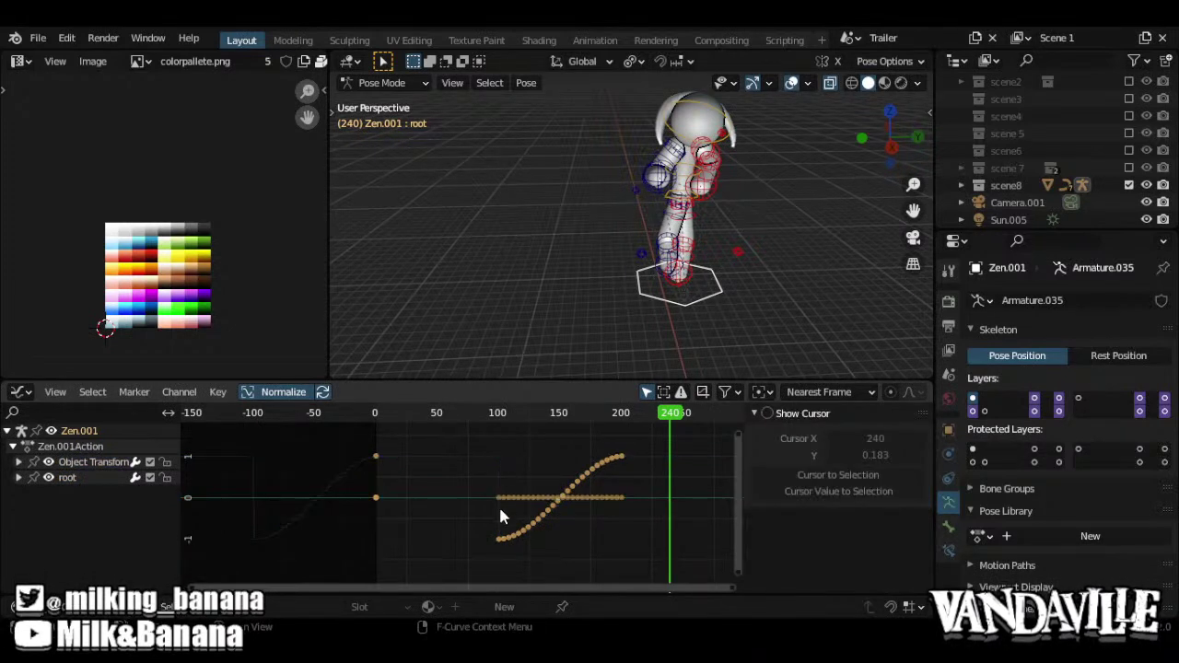
left_click(498, 544)
mouse_move(500, 541)
middle_mouse_down("ctrl")
mouse_move(518, 519)
mouse_move(515, 532)
middle_mouse_up("ctrl")
mouse_move(667, 304)
middle_mouse_down()
mouse_move(781, 258)
mouse_move(599, 293)
mouse_move(651, 293)
middle_mouse_up()
key("g")
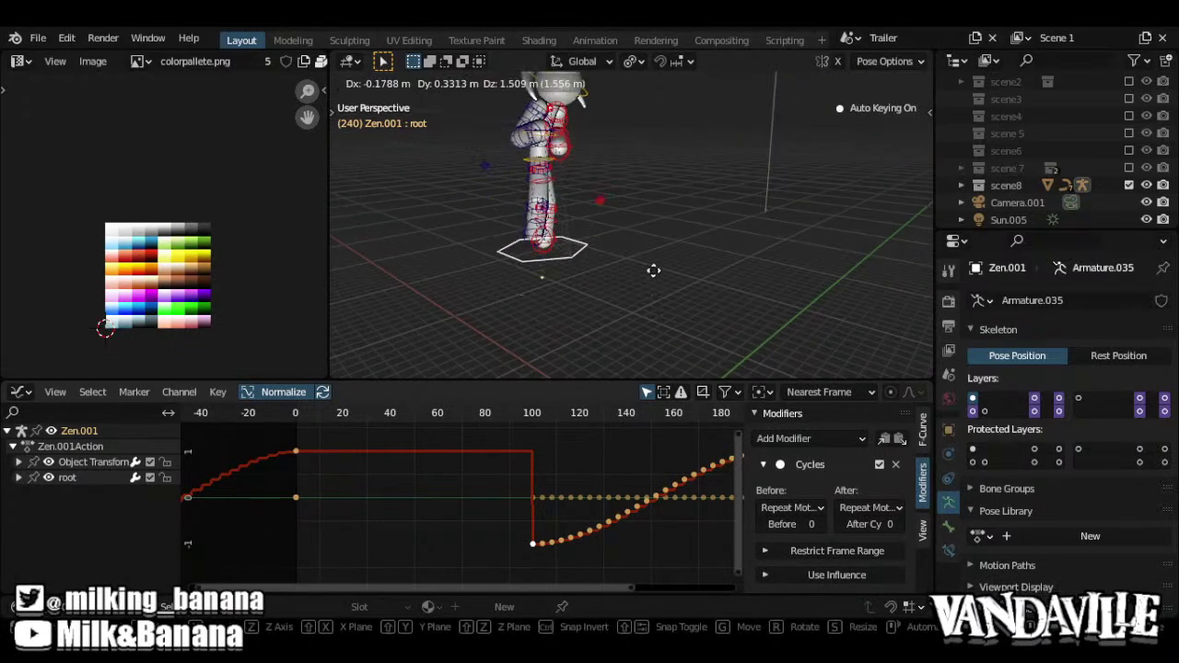
right_click(653, 271)
key("g")
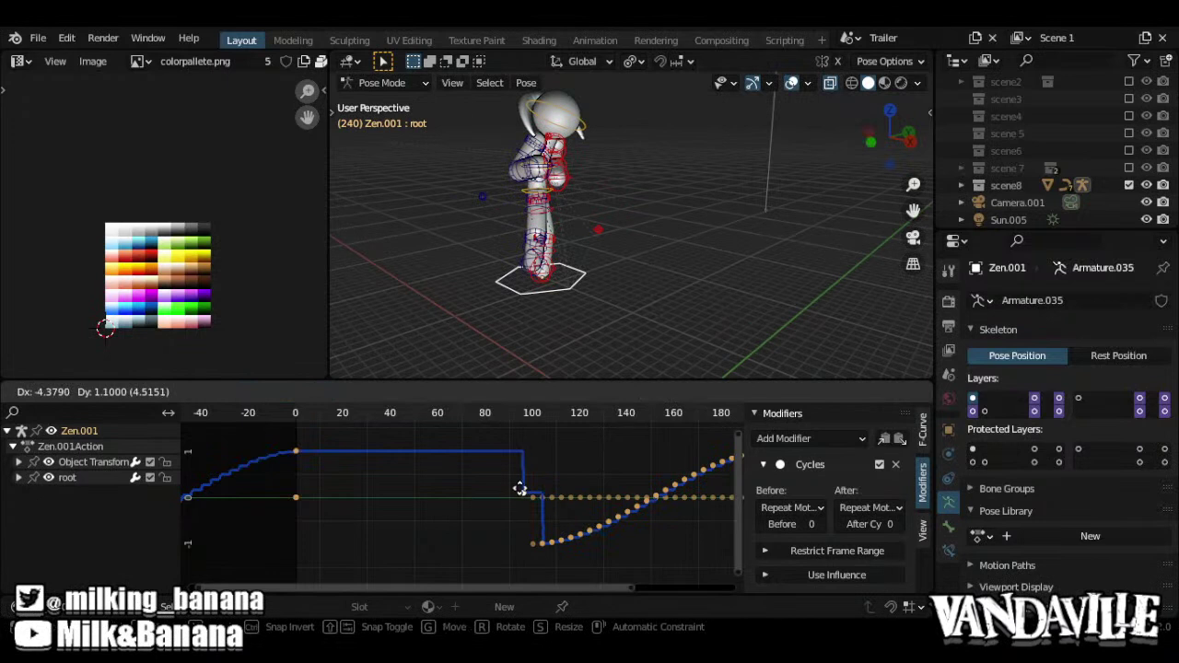
right_click(552, 502)
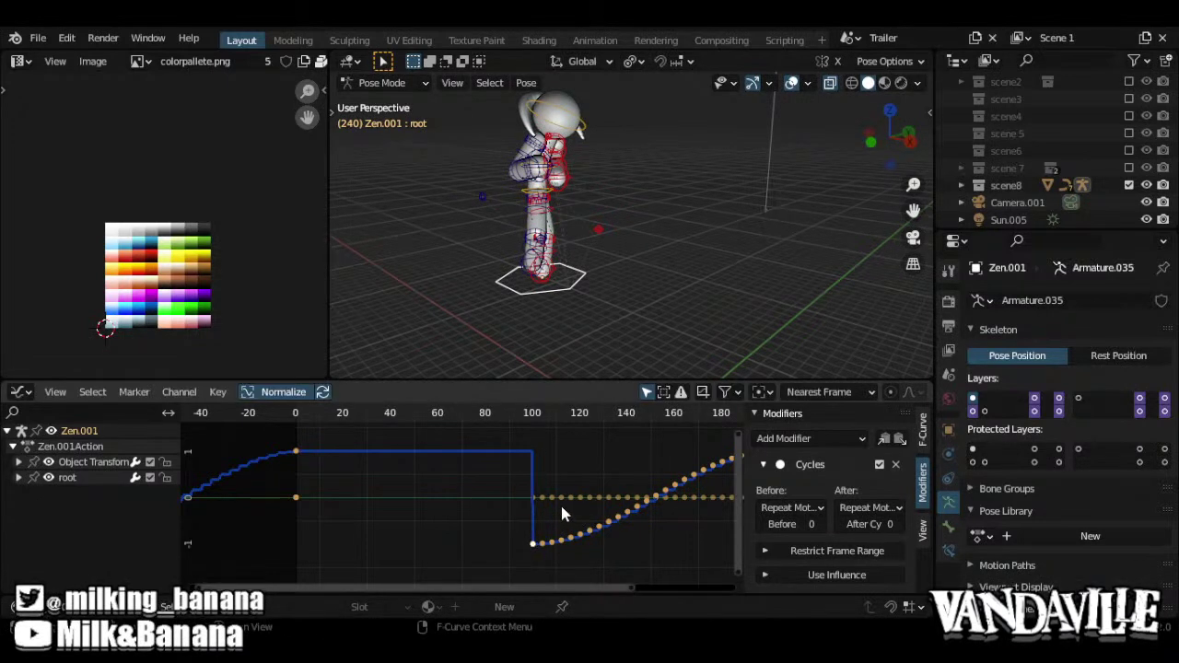
scroll(561, 470, "down", 4)
scroll(500, 466, "up", 3)
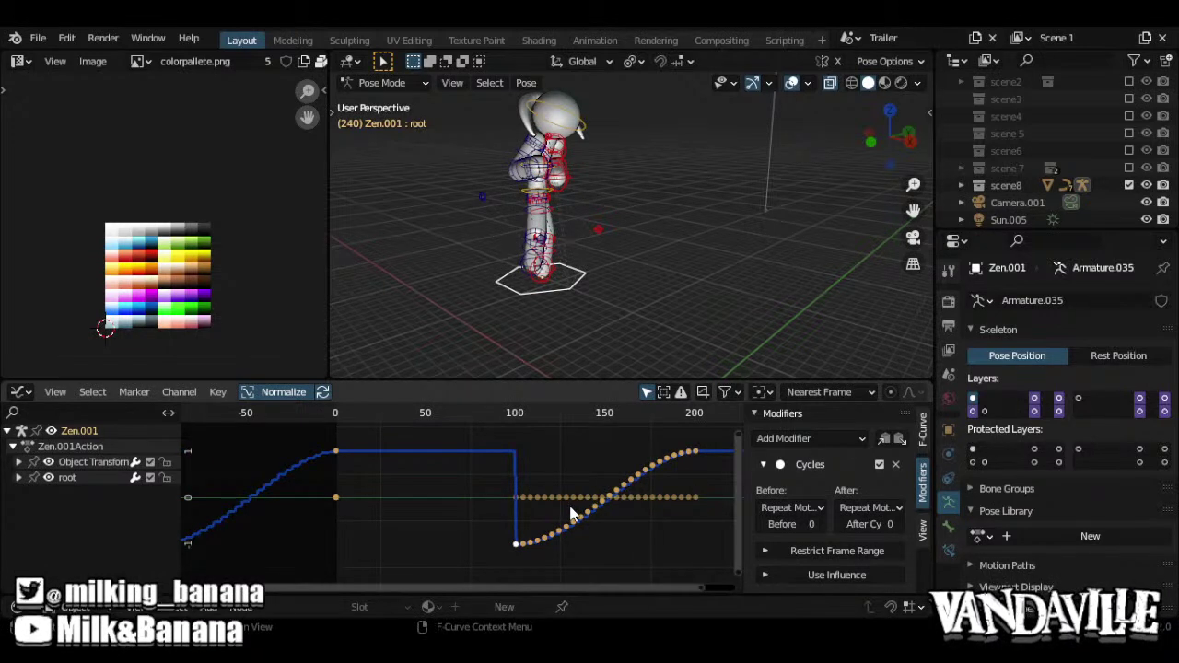
Isolate the root's wave-shaped curve in the Graph Editor by hiding the unselected flat curves
key("Tab")
key("Tab")
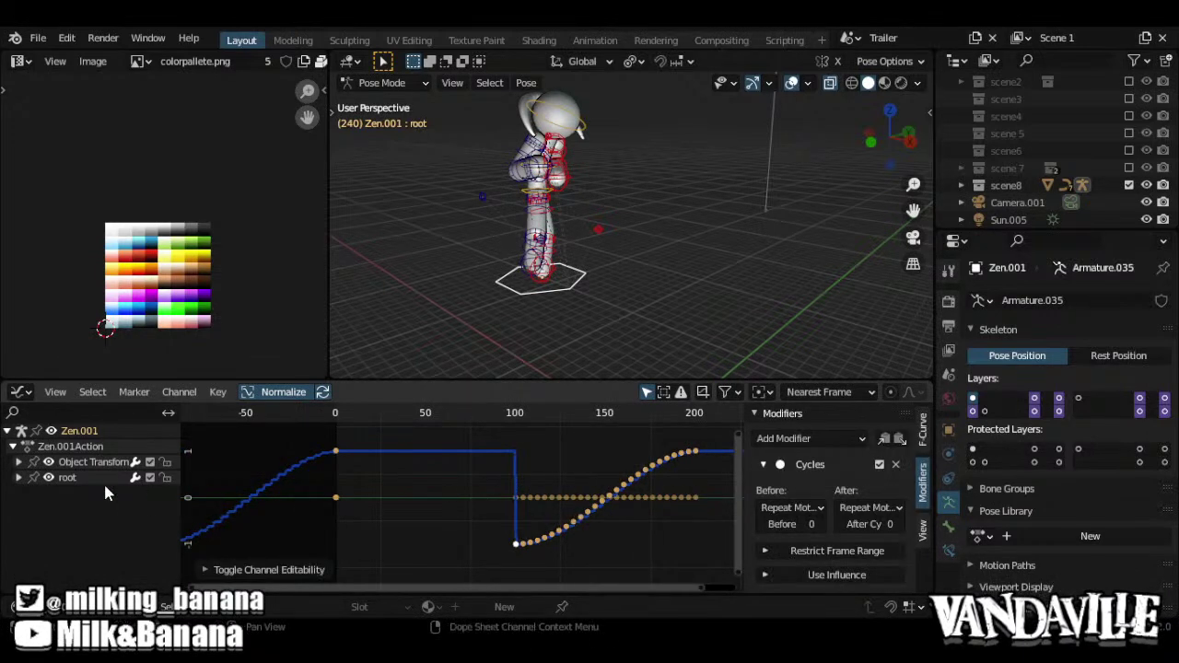
middle_click_drag(439, 510, 376, 525)
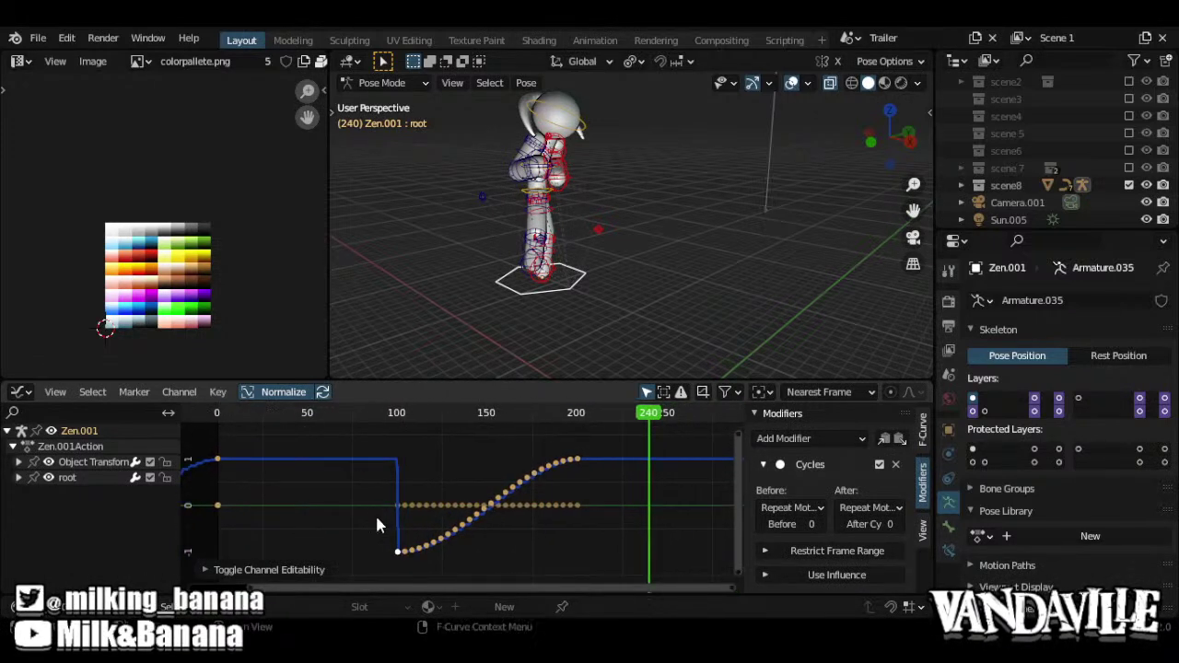
key("alt+h")
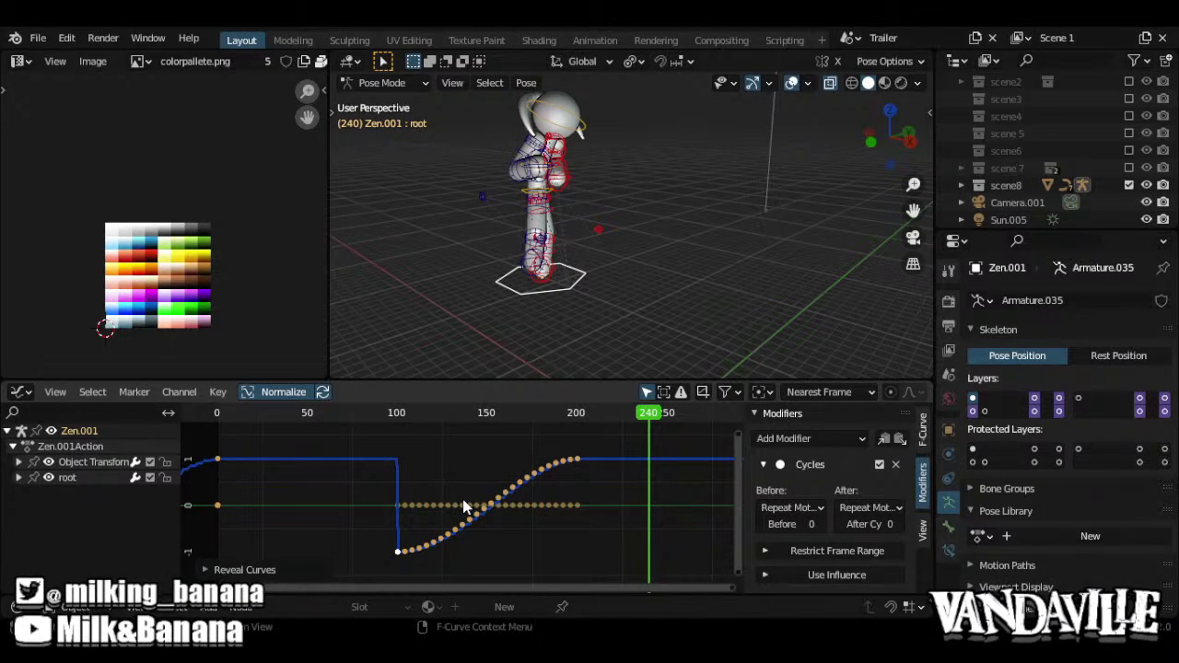
mouse_move(476, 471)
middle_mouse_down()
mouse_move(607, 467)
mouse_move(597, 486)
mouse_move(620, 500)
mouse_move(489, 495)
mouse_move(457, 468)
middle_mouse_up()
key("h")
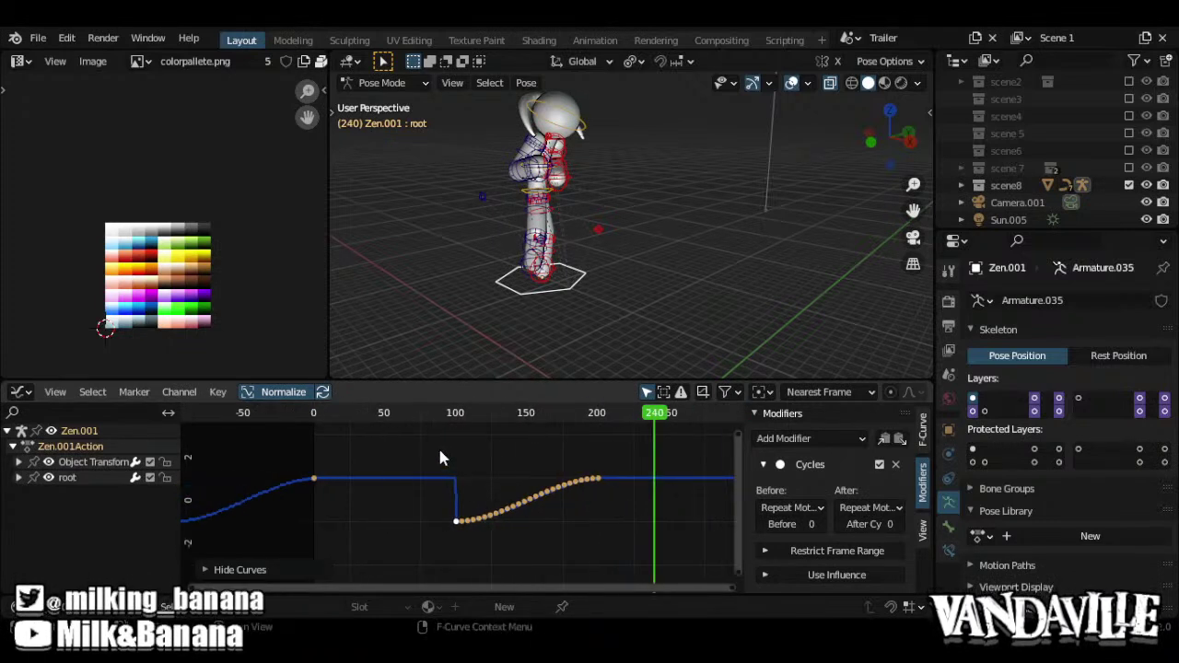
Copy the curve's keyframes from frame 100 to 200 and paste them at frame 0
left_click_drag(439, 449, 608, 542)
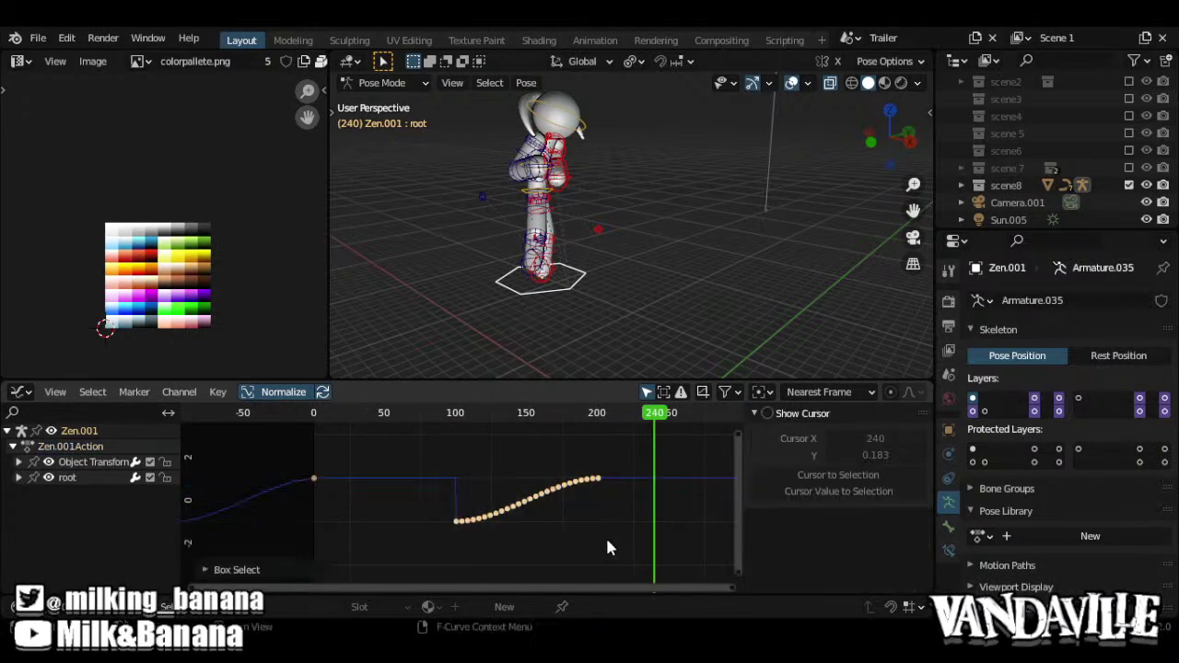
left_click(315, 415)
key("ctrl+v")
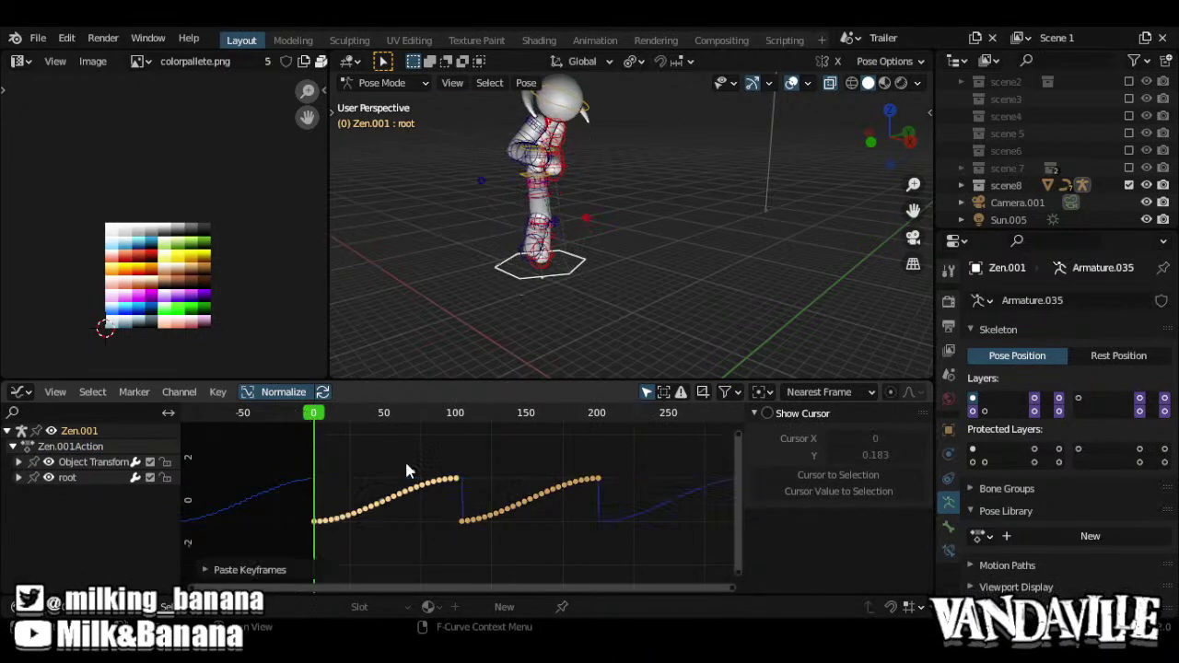
Mirror the pasted keyframes By Times Over Current Frame at frame 0
right_click(430, 478)
mouse_move(433, 485)
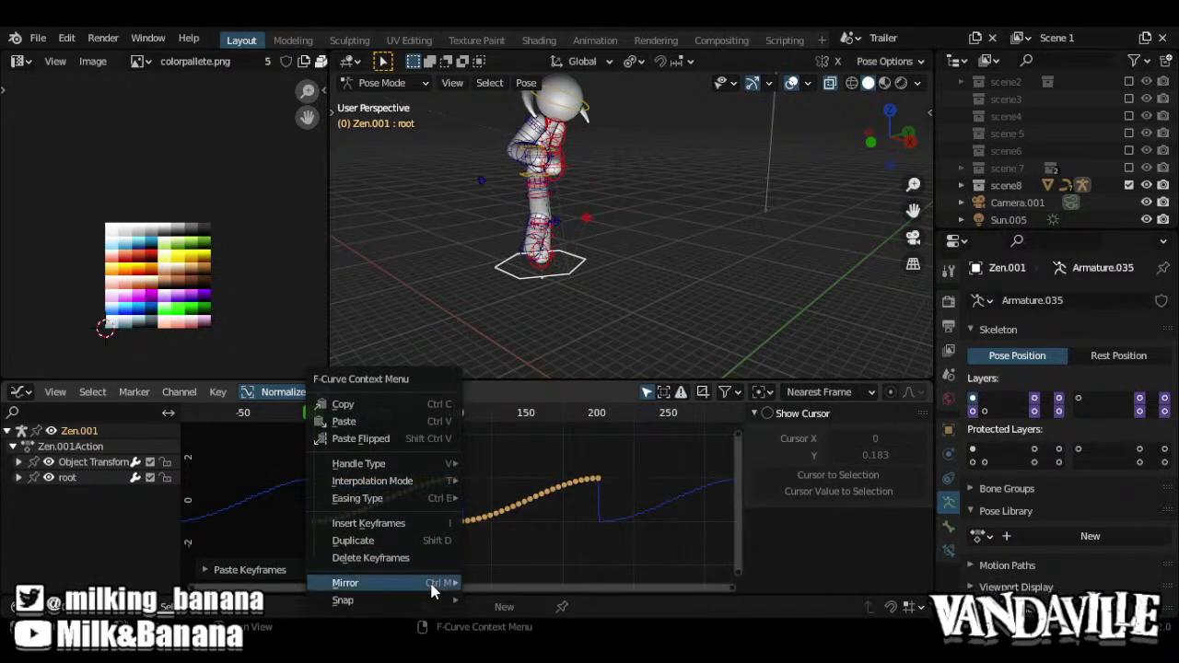
mouse_move(433, 583)
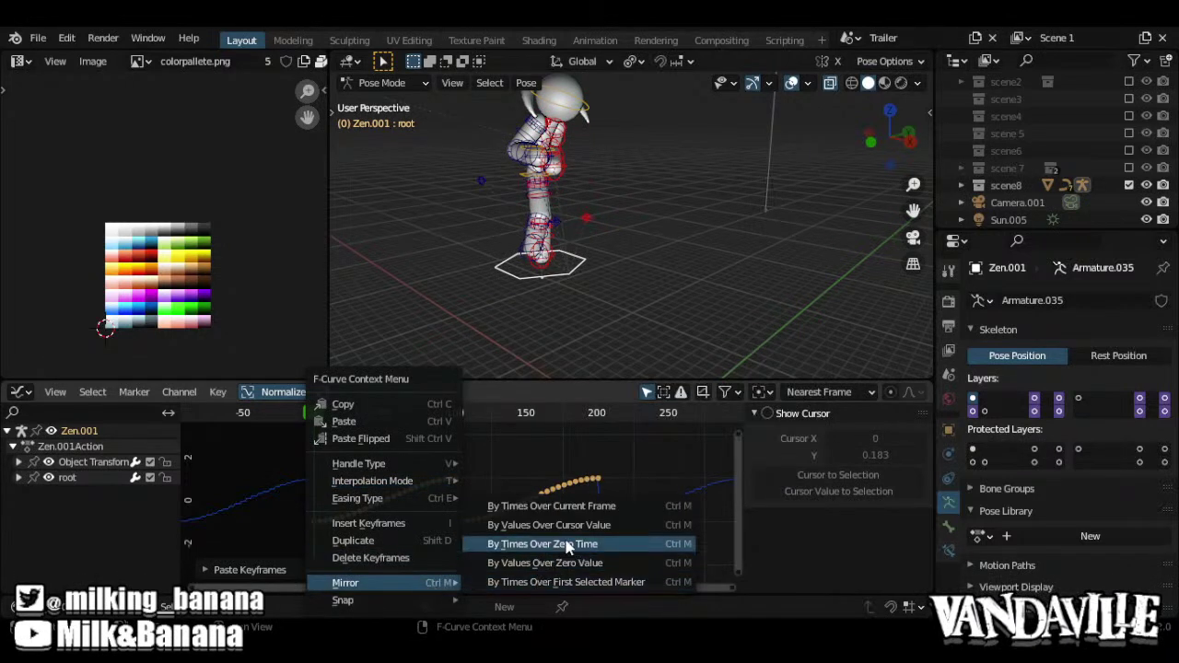
left_click(590, 507)
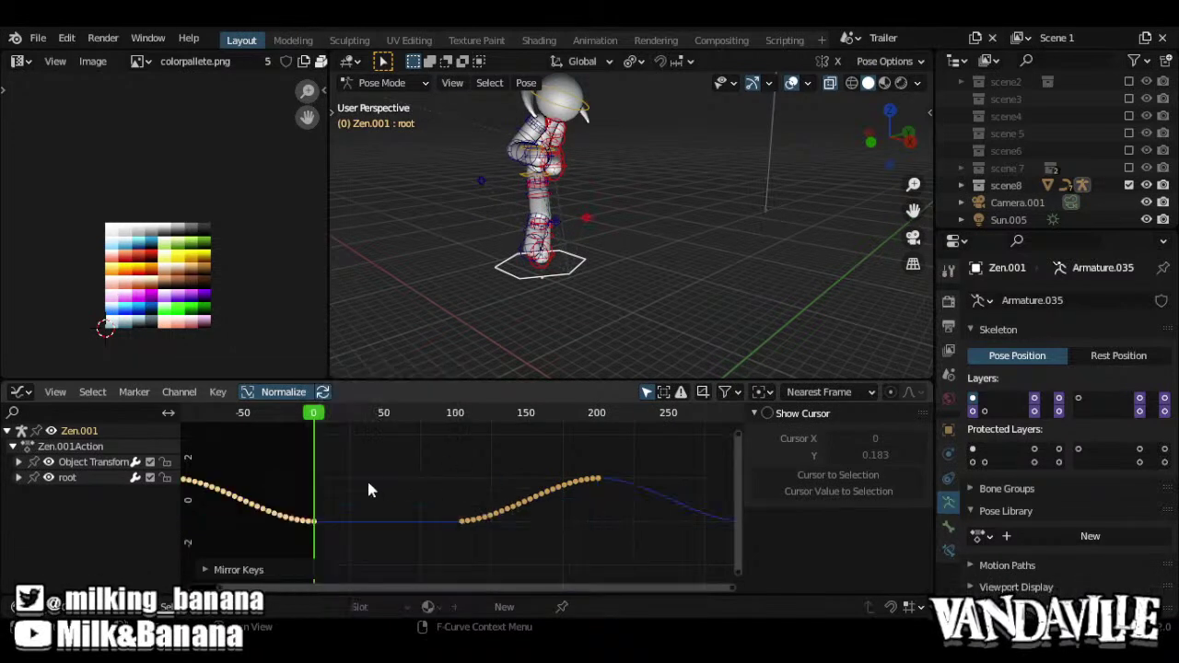
middle_click_drag(361, 484, 413, 484)
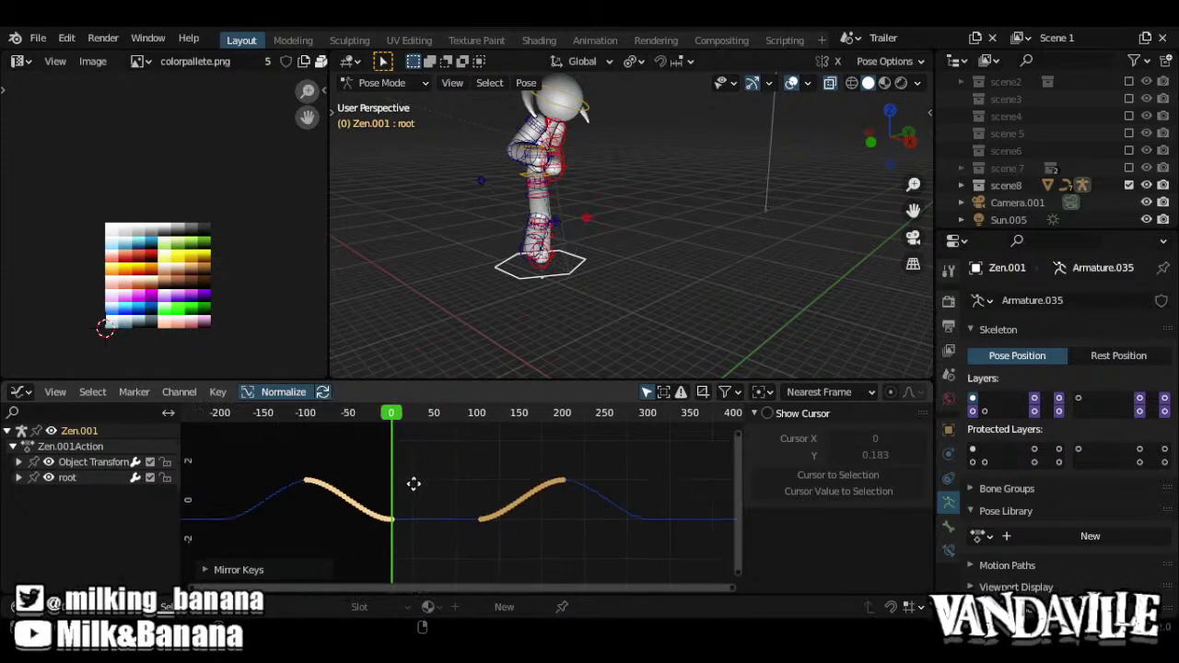
Move the mirrored keyframes about 102 frames forward in time, then nudge them along X so the curve begins at frame 0
key("g")
key("x")
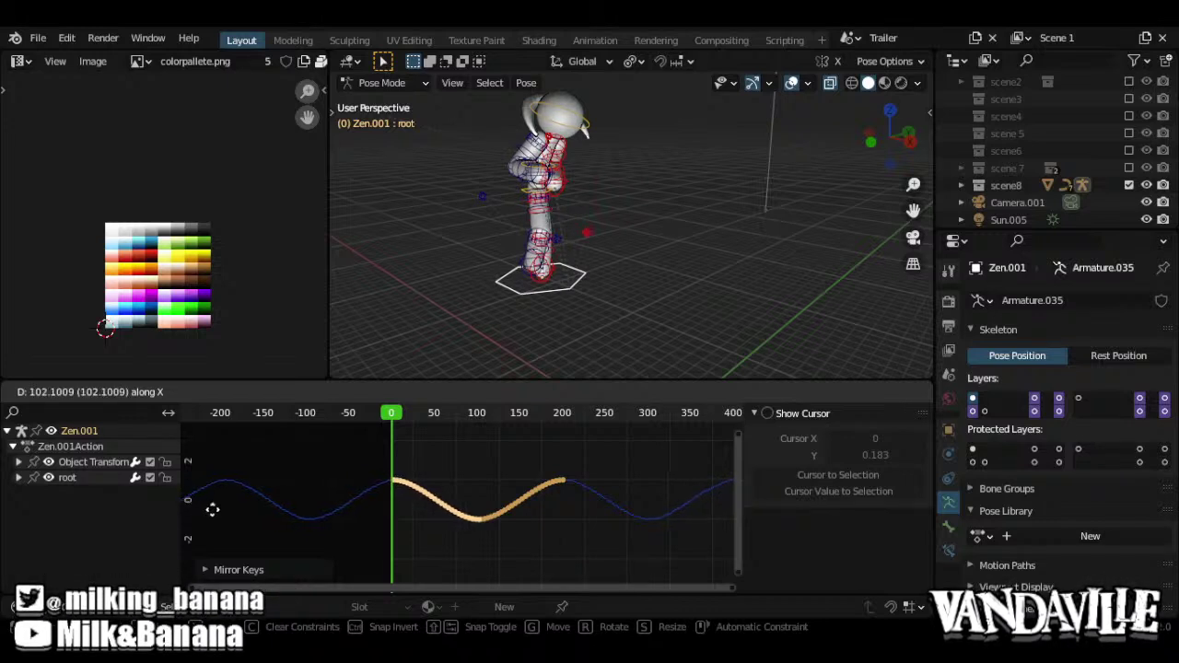
left_click(446, 490)
middle_click_drag(446, 491, 617, 461, "ctrl")
middle_click_drag(516, 474, 580, 468)
key("g")
key("x")
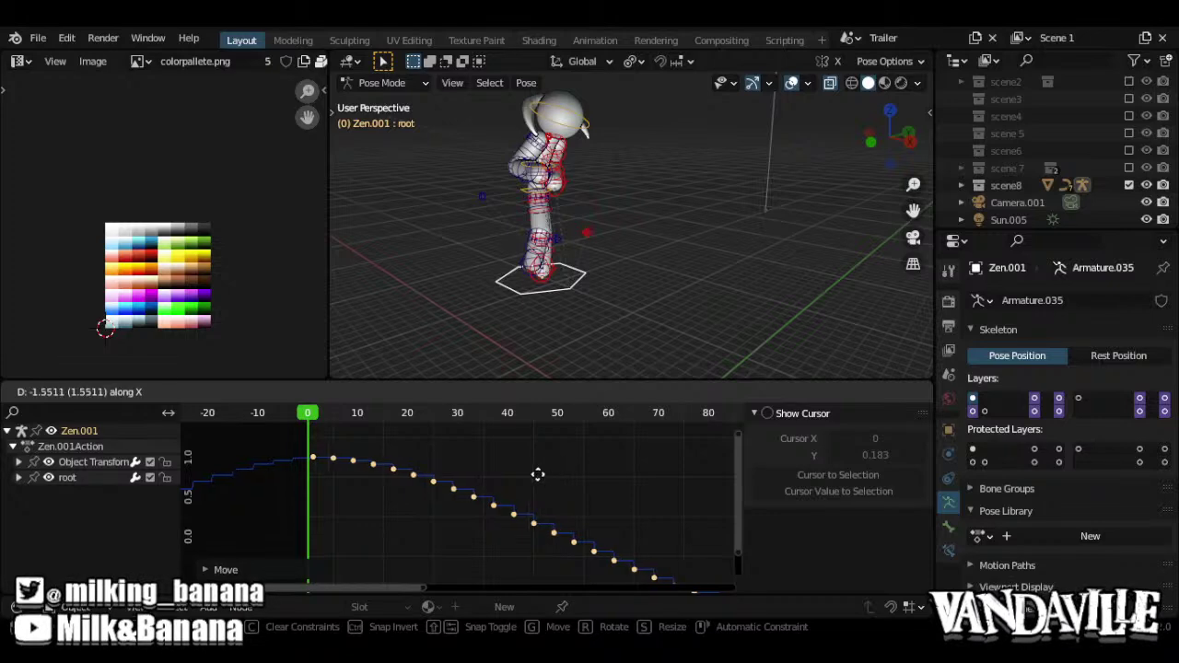
left_click(490, 491)
middle_click_drag(616, 503, 479, 538, "ctrl")
middle_click_drag(479, 539, 403, 548, "ctrl")
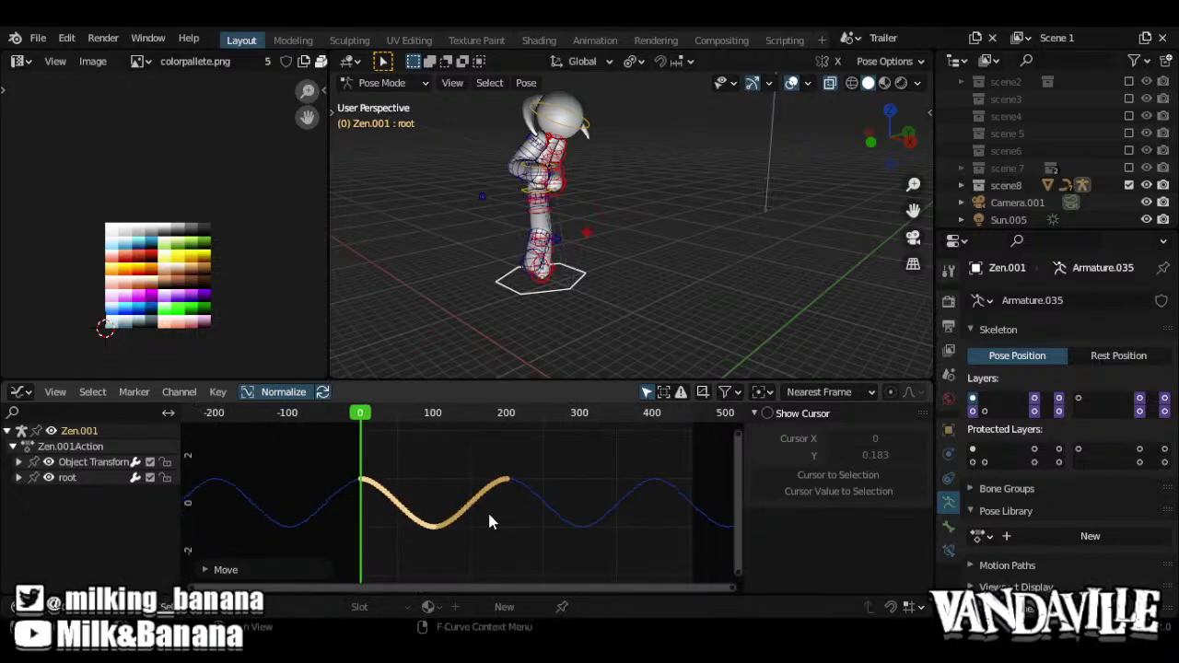
Switch to the Timeline, play Zen.001's looping motion and examine it from another angle
key("ctrl+Tab")
key("space")
left_click(594, 302)
middle_click_drag(593, 301, 537, 308)
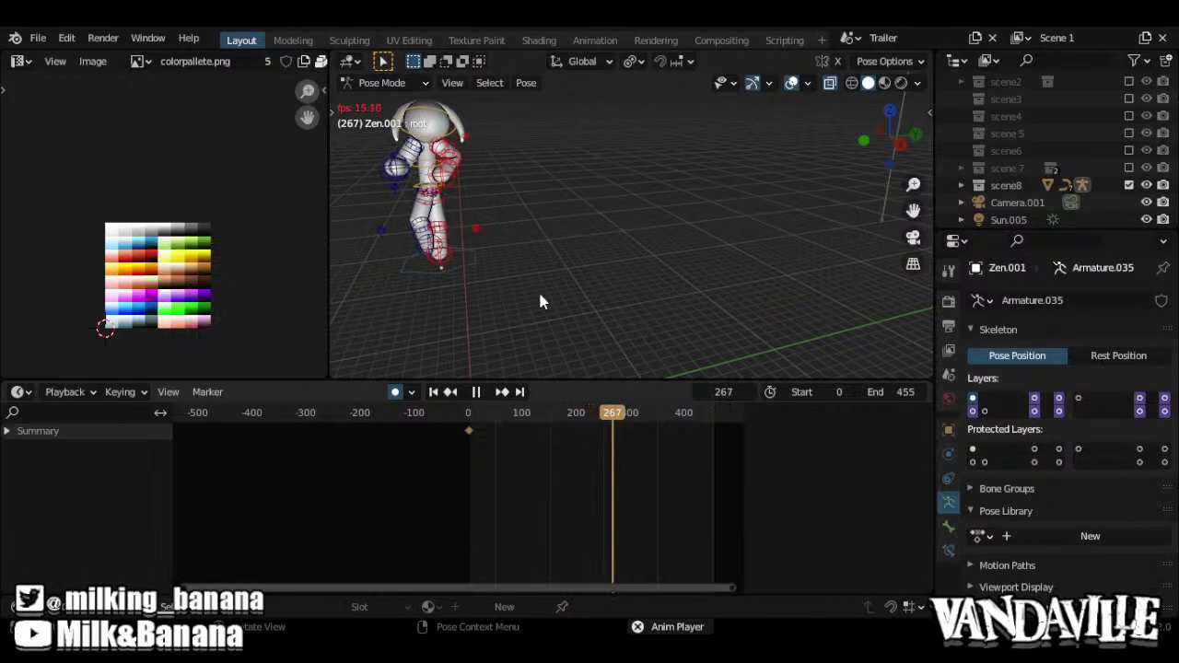
key("space")
middle_click_drag(432, 208, 478, 205)
Save the file and switch Zen.001 from Pose Mode to Object Mode
key("ctrl+s")
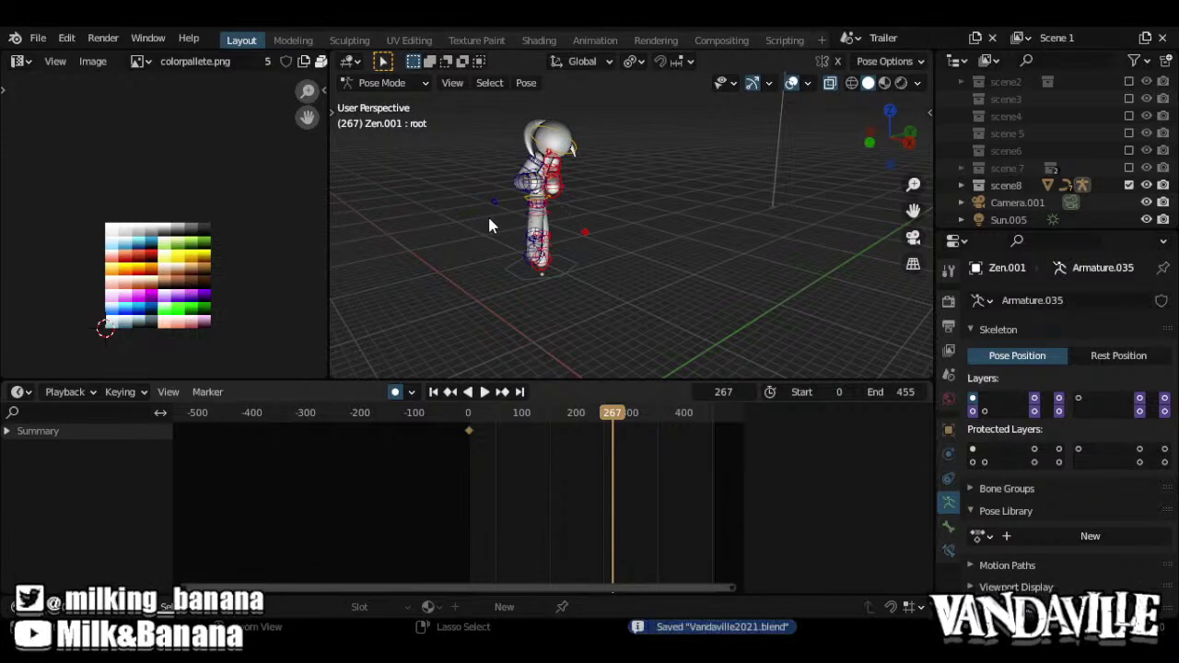
key("ctrl+Tab")
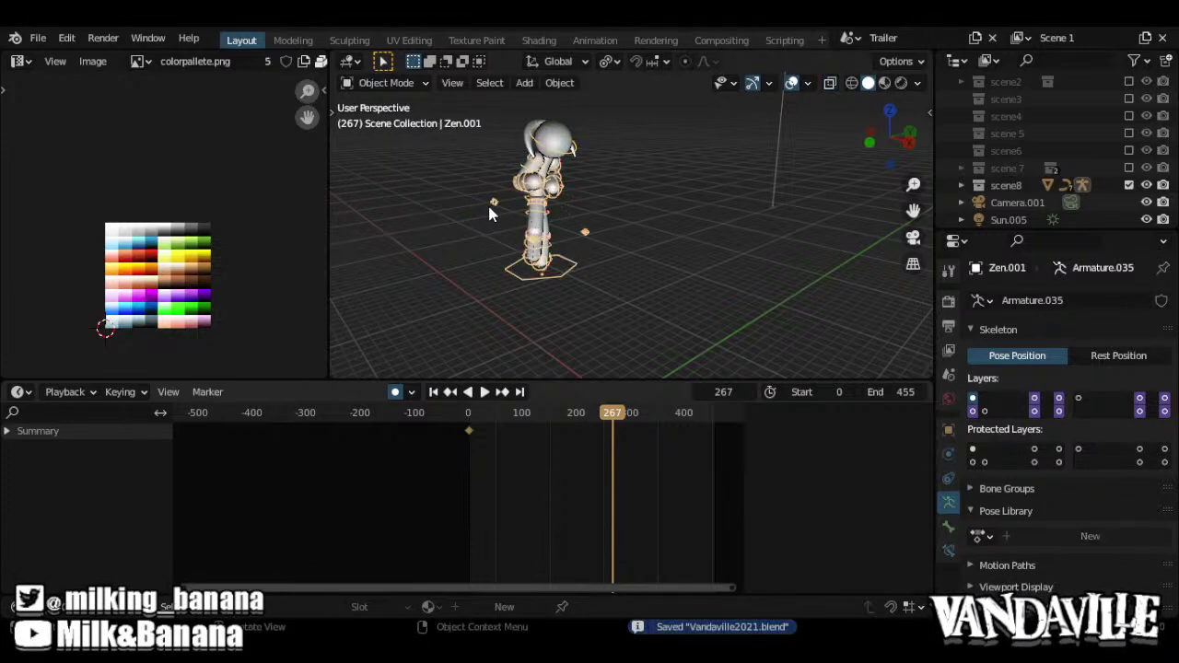